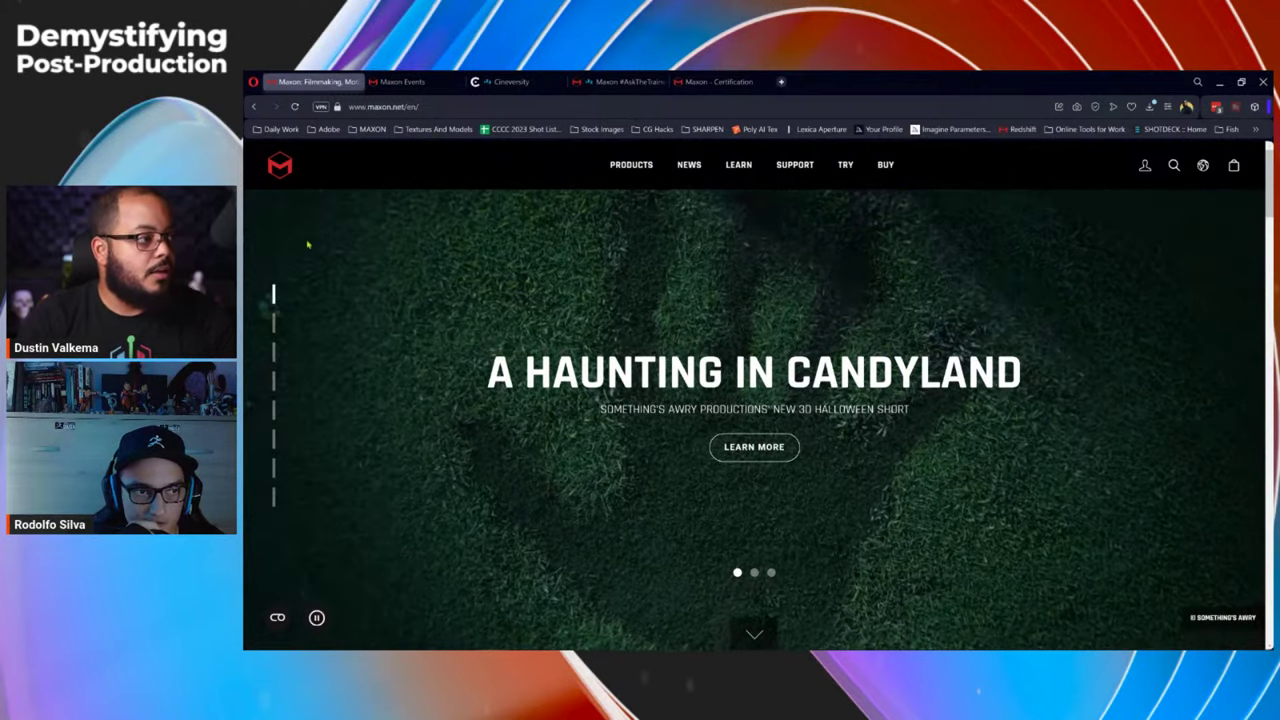
Browse the upcoming events listed on the Maxon Events page, including the Spooky Scene Workflows sessions.
left_click(405, 82)
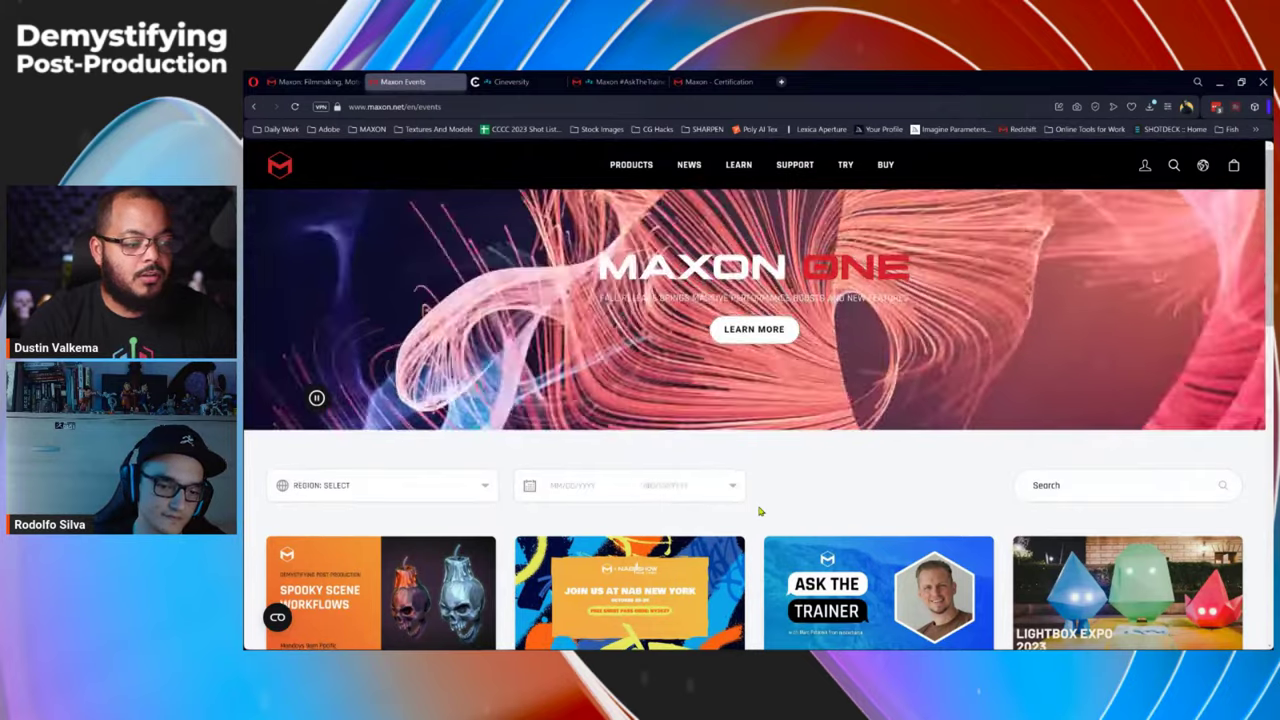
scroll(757, 506, "down", 3)
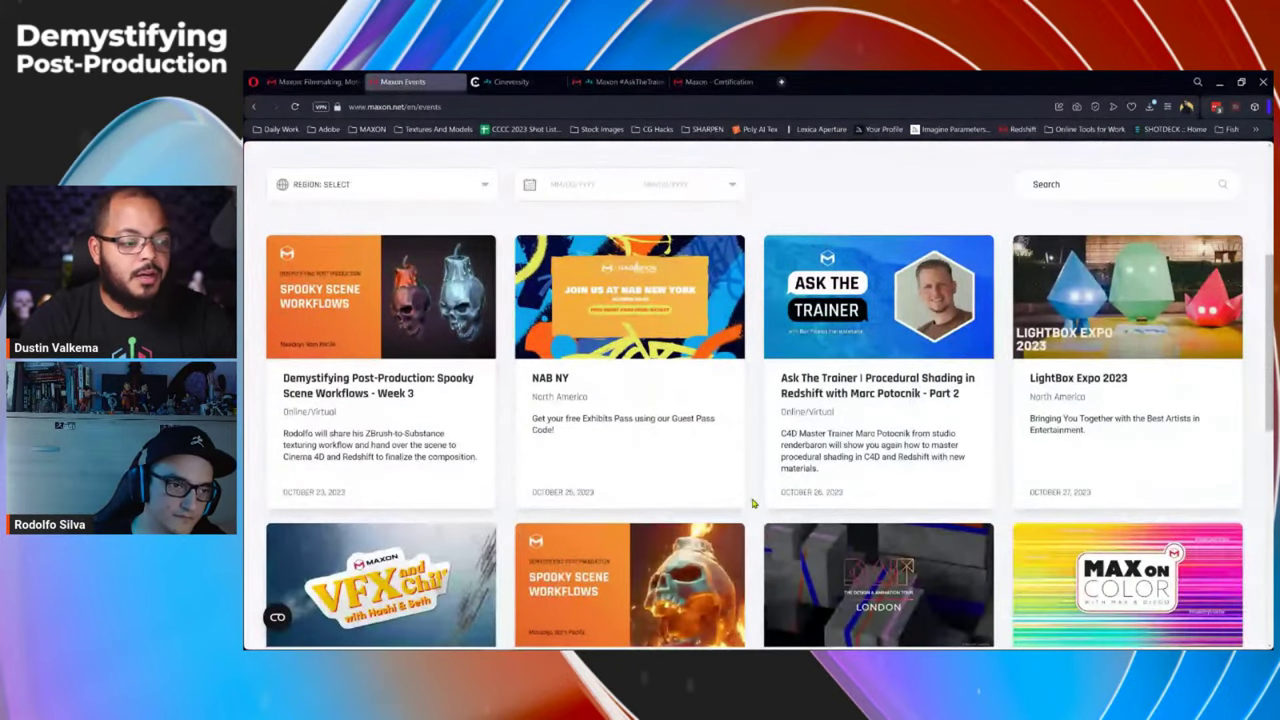
scroll(754, 504, "down", 1)
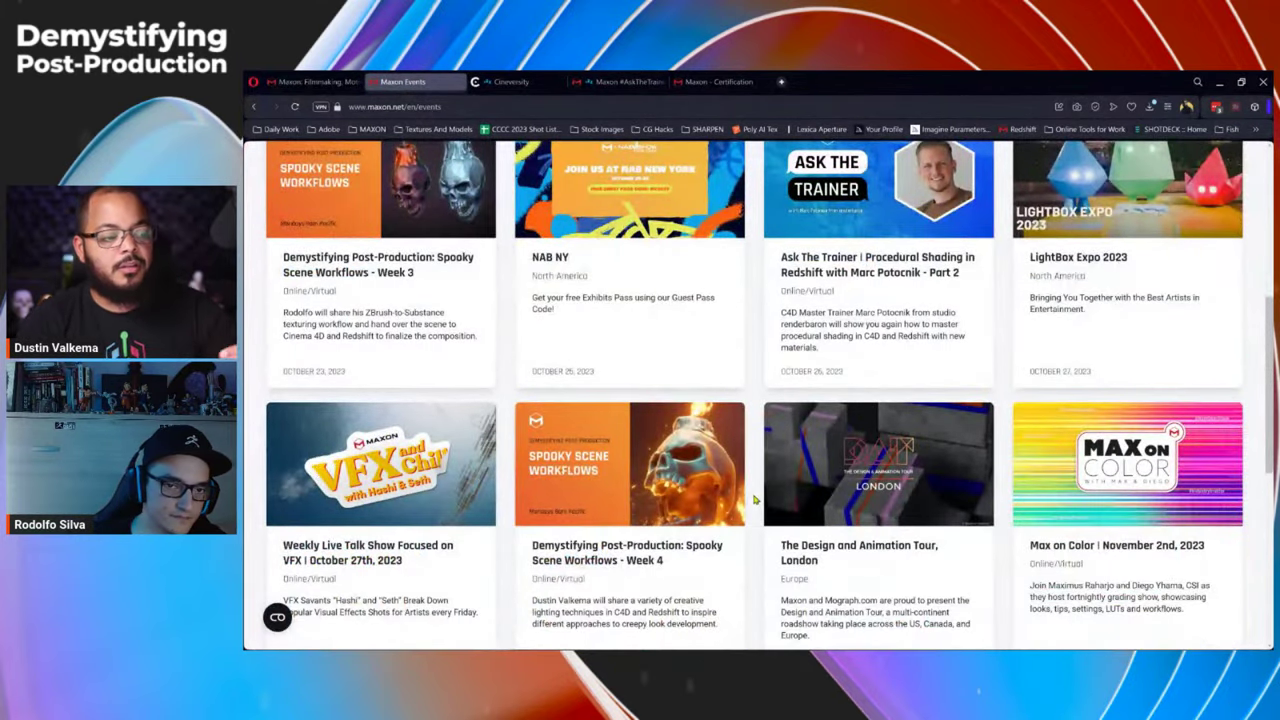
scroll(755, 498, "down", 1)
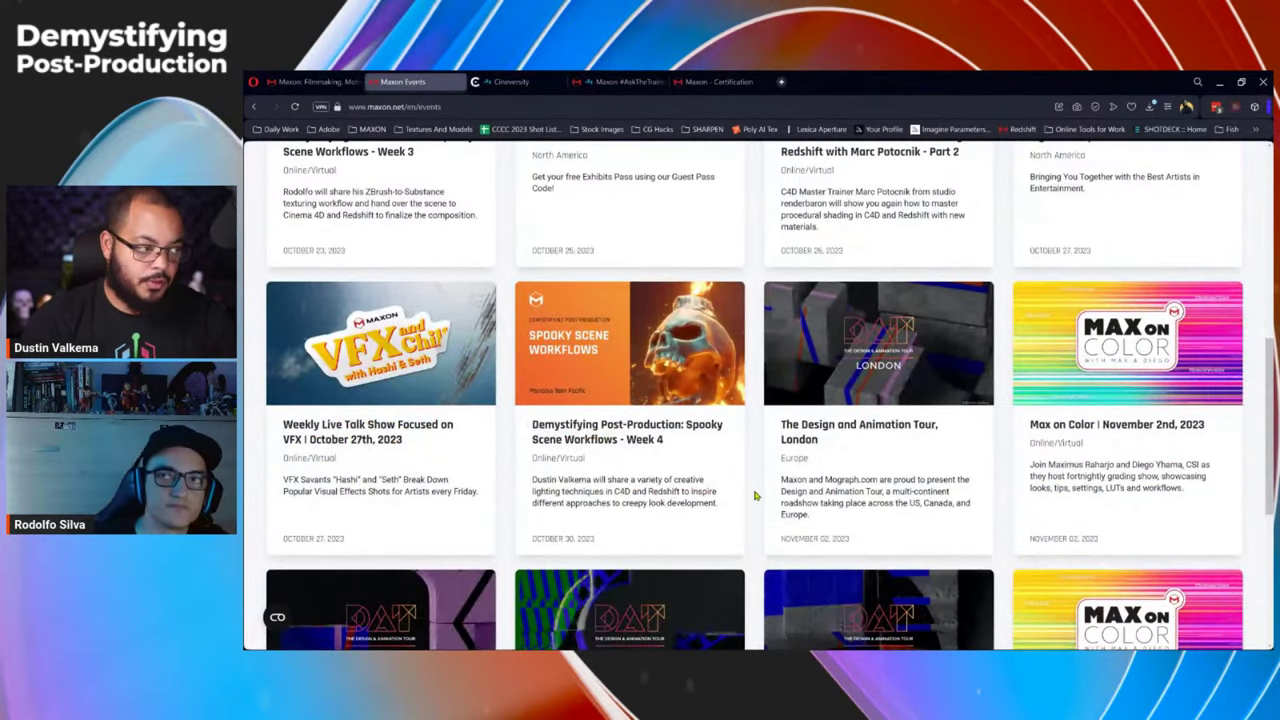
scroll(755, 495, "down", 1)
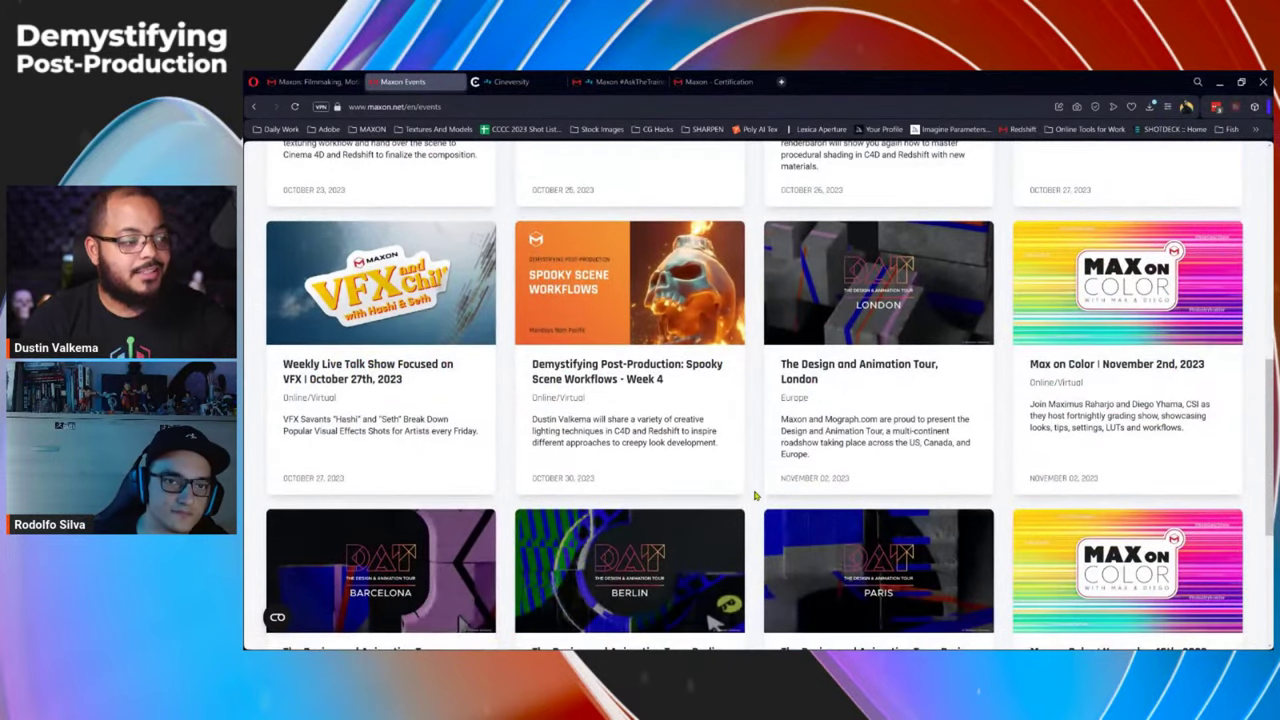
Look through the Cineversity home page, covering its Getting Started series and Featured Topics.
left_click(540, 82)
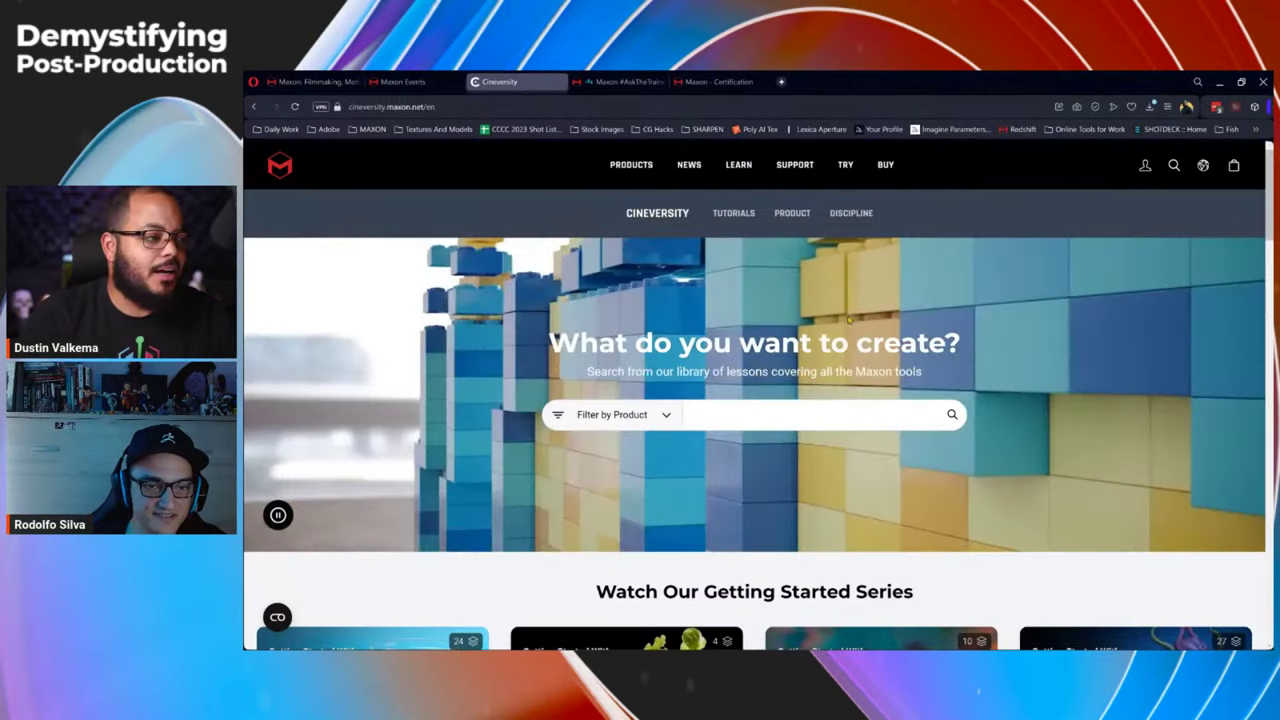
scroll(985, 419, "down", 2)
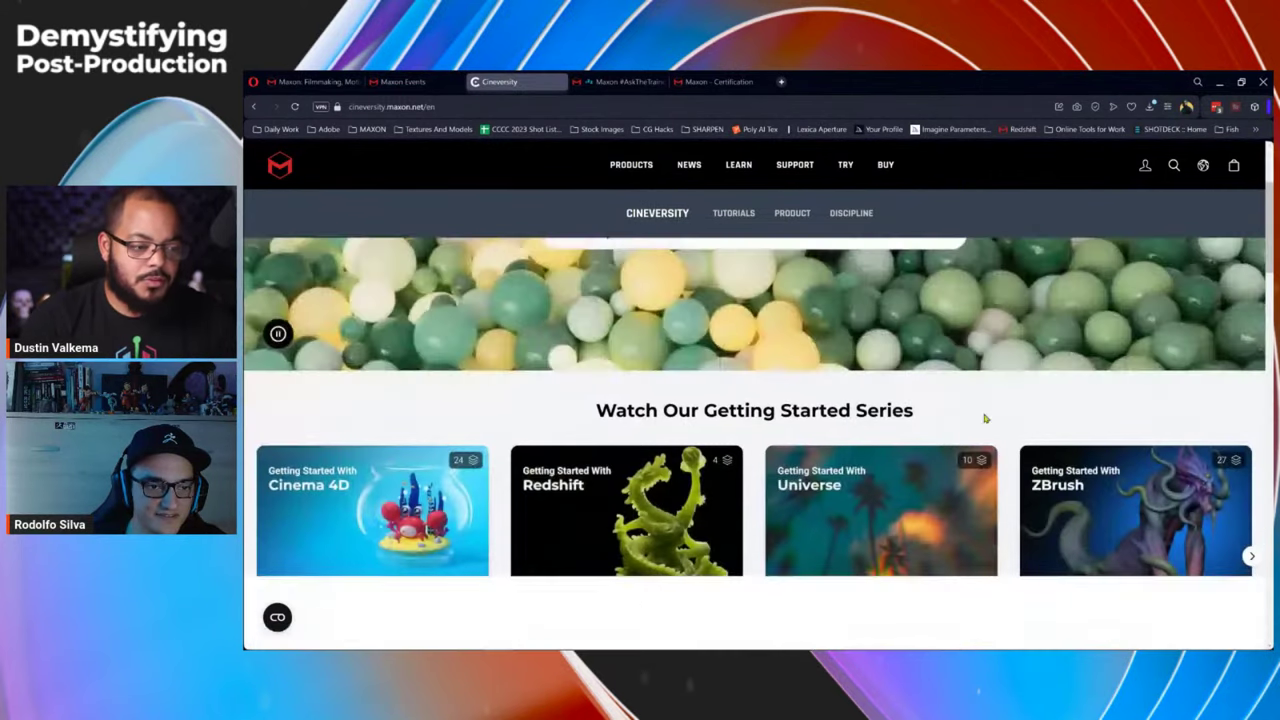
scroll(1000, 423, "down", 1)
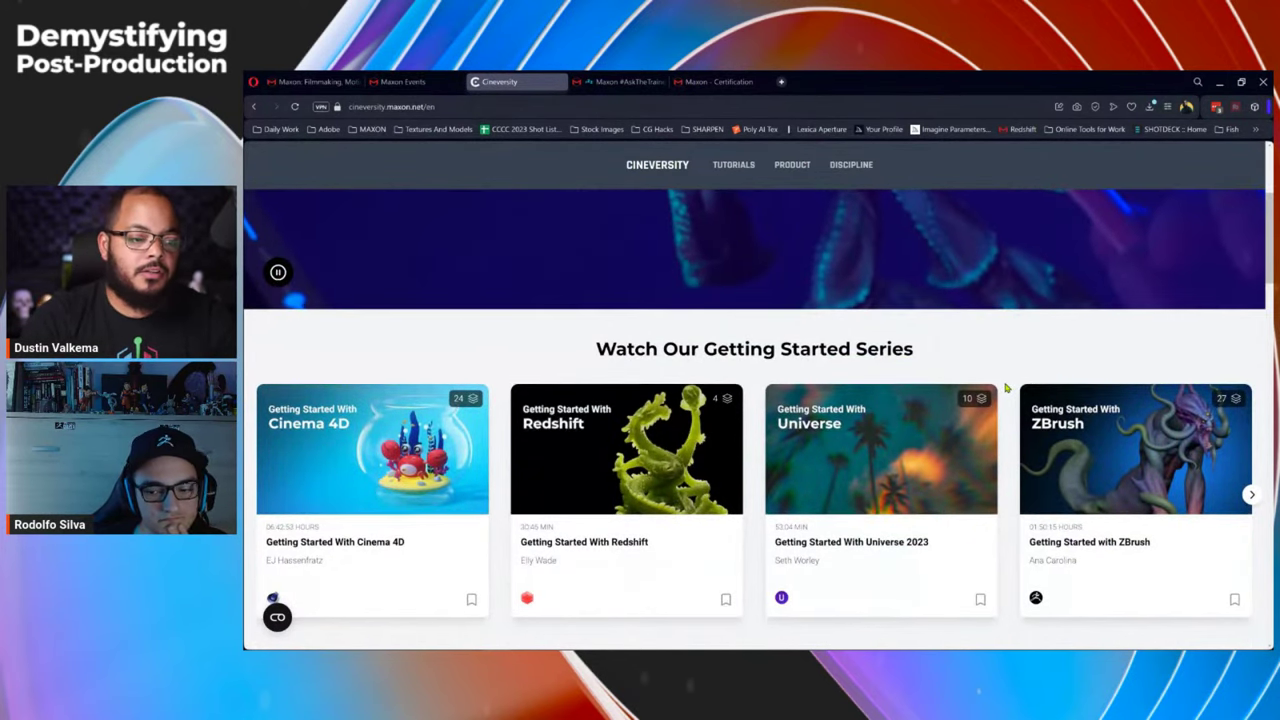
scroll(1006, 388, "down", 1)
scroll(1006, 388, "down", 2)
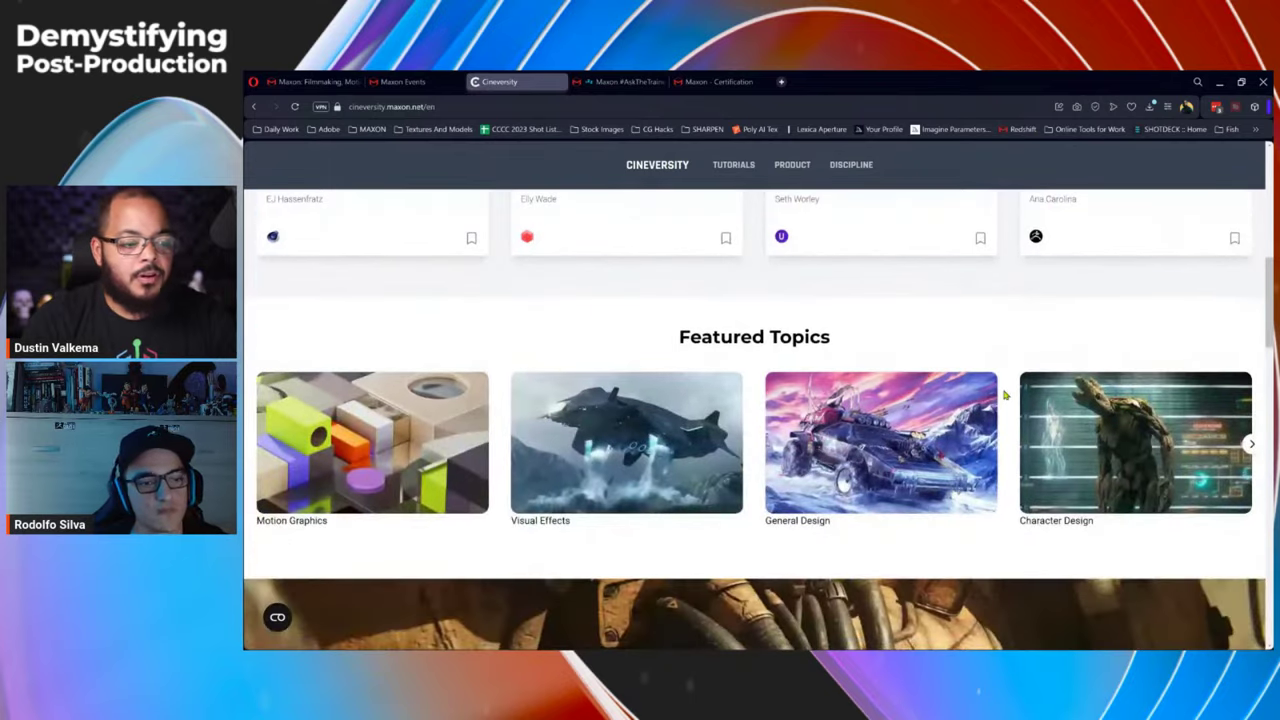
scroll(1006, 395, "down", 1)
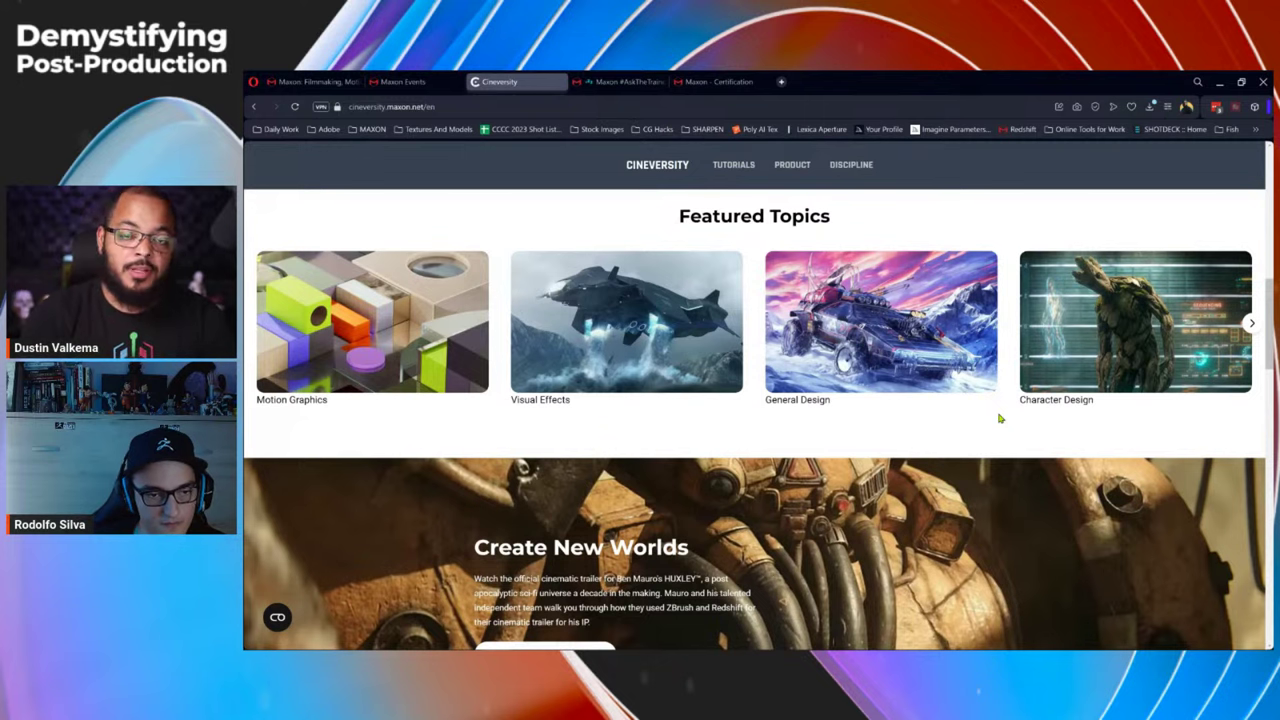
Look over the T-shirts in the Maxon #AskTheTrainer Exclusive Wear collection of the merch store.
left_click(620, 81)
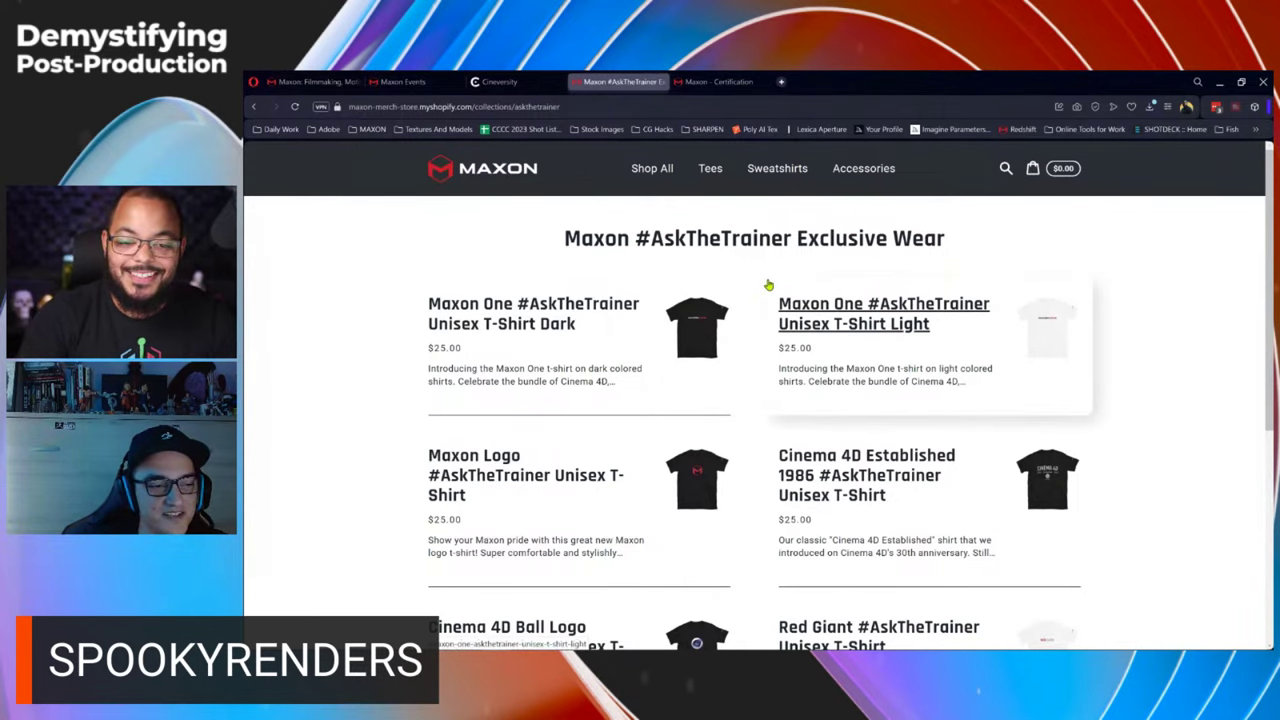
scroll(766, 303, "down", 2)
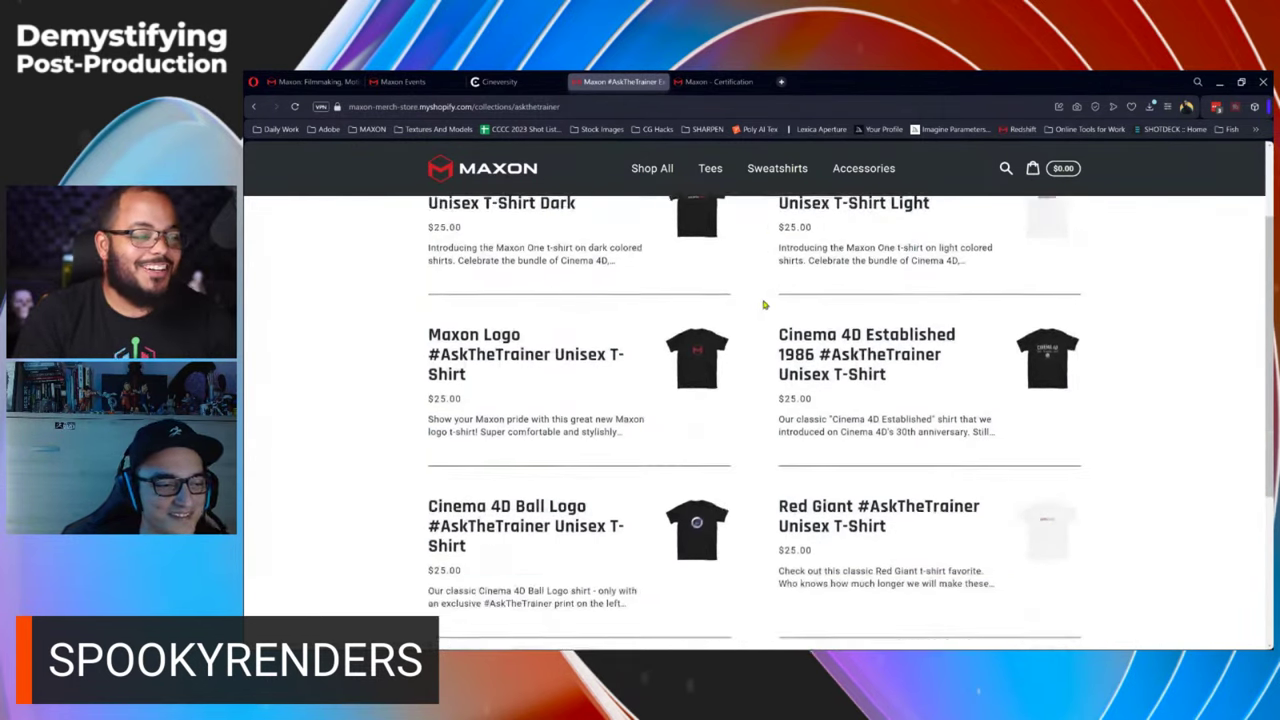
scroll(760, 308, "down", 2)
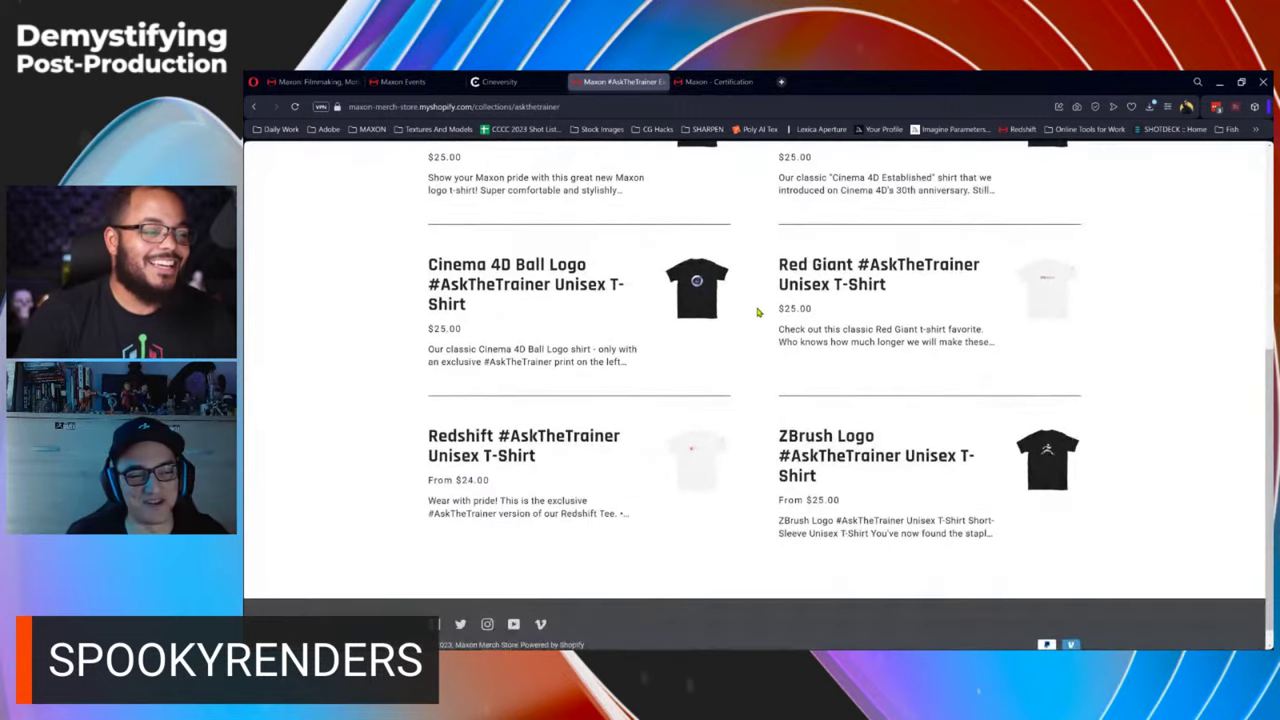
scroll(758, 312, "up", 3)
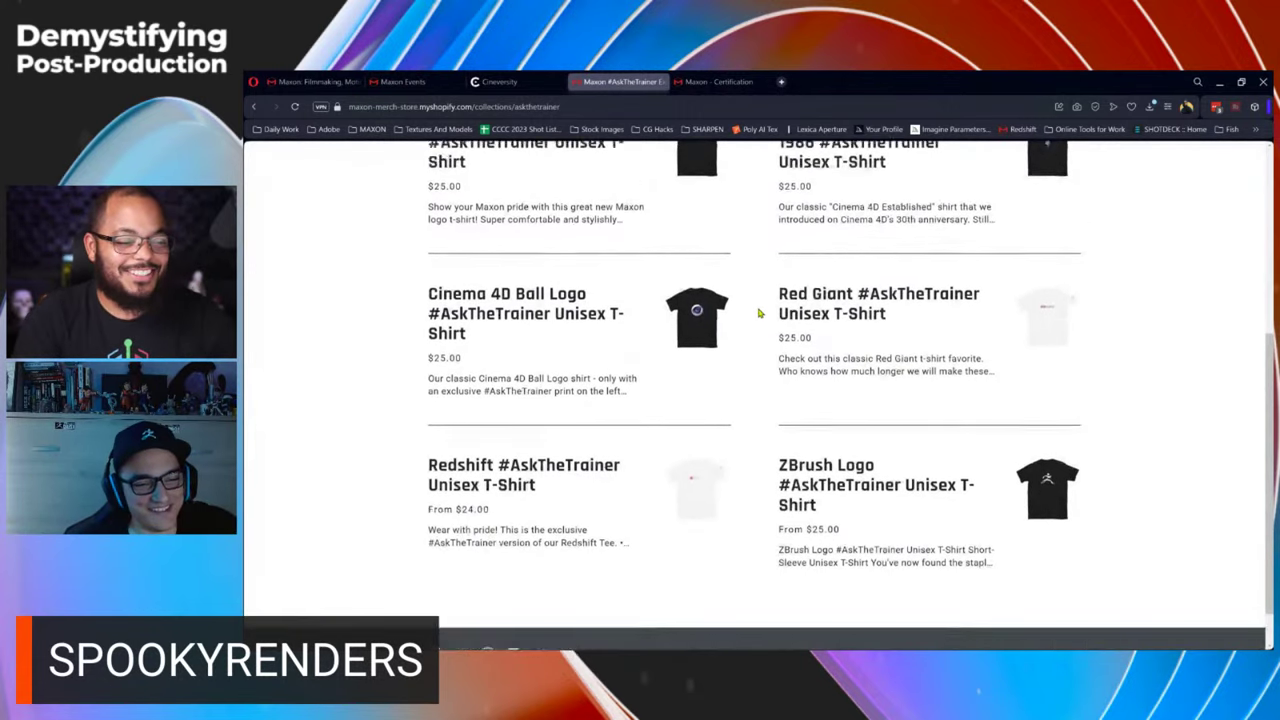
scroll(762, 300, "up", 2)
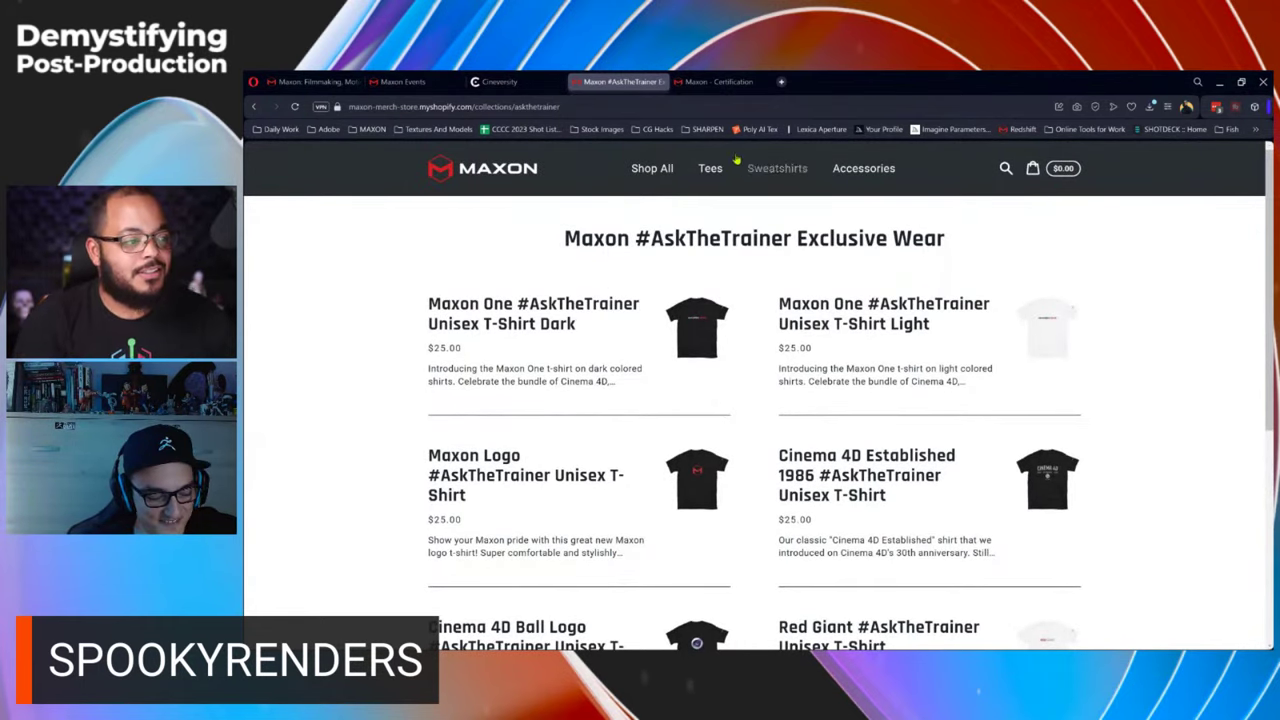
View the Maxon Certification page and its list of knowledge tests and Cinema 4D certifications.
left_click(733, 90)
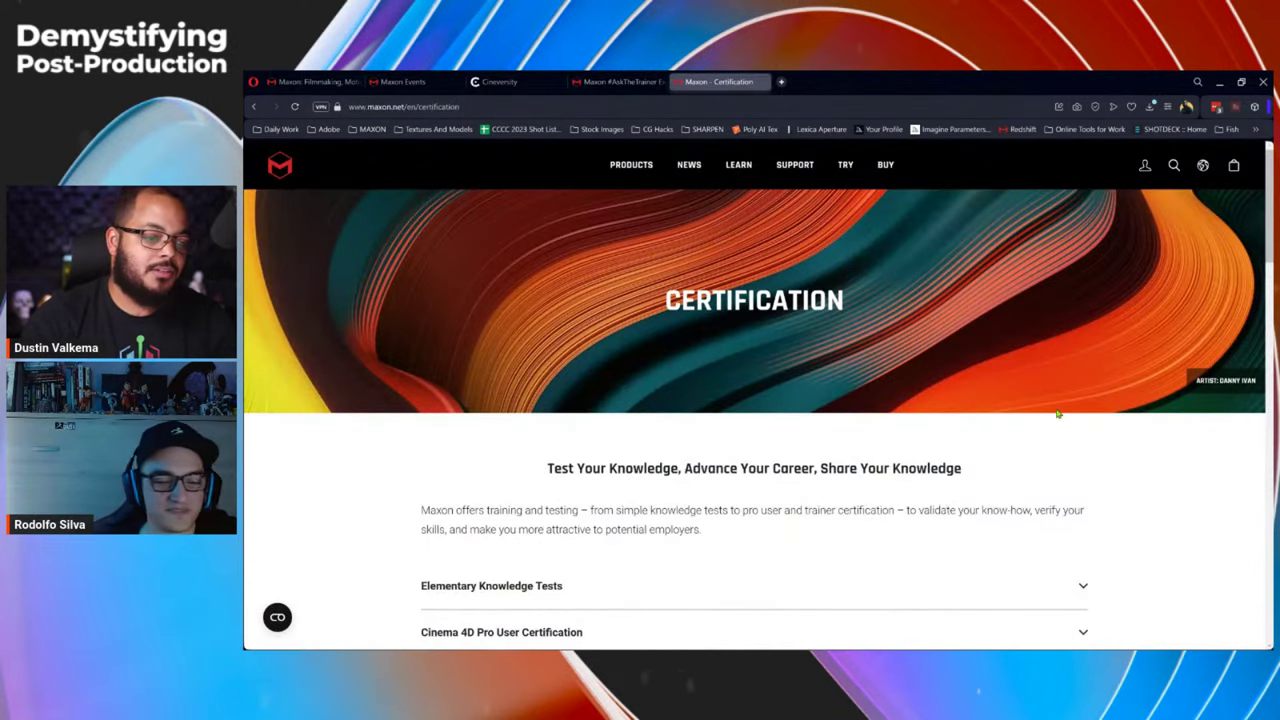
scroll(1075, 413, "down", 2)
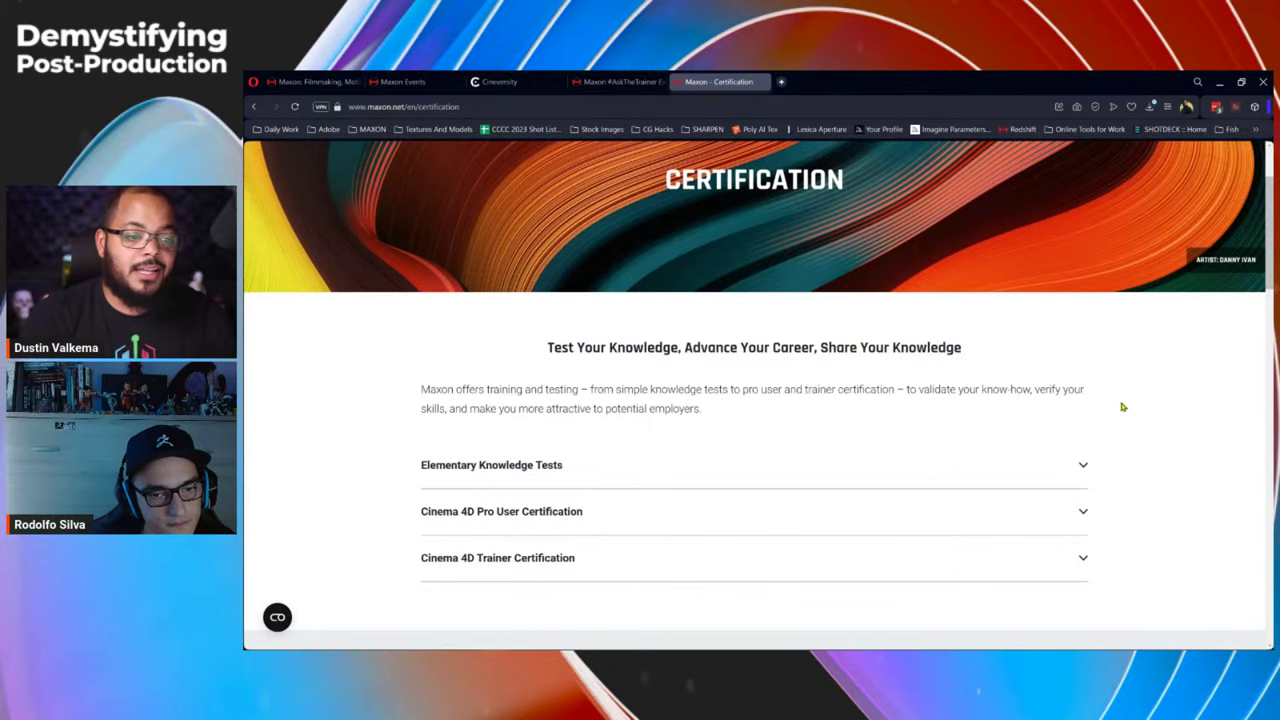
scroll(1105, 409, "down", 1)
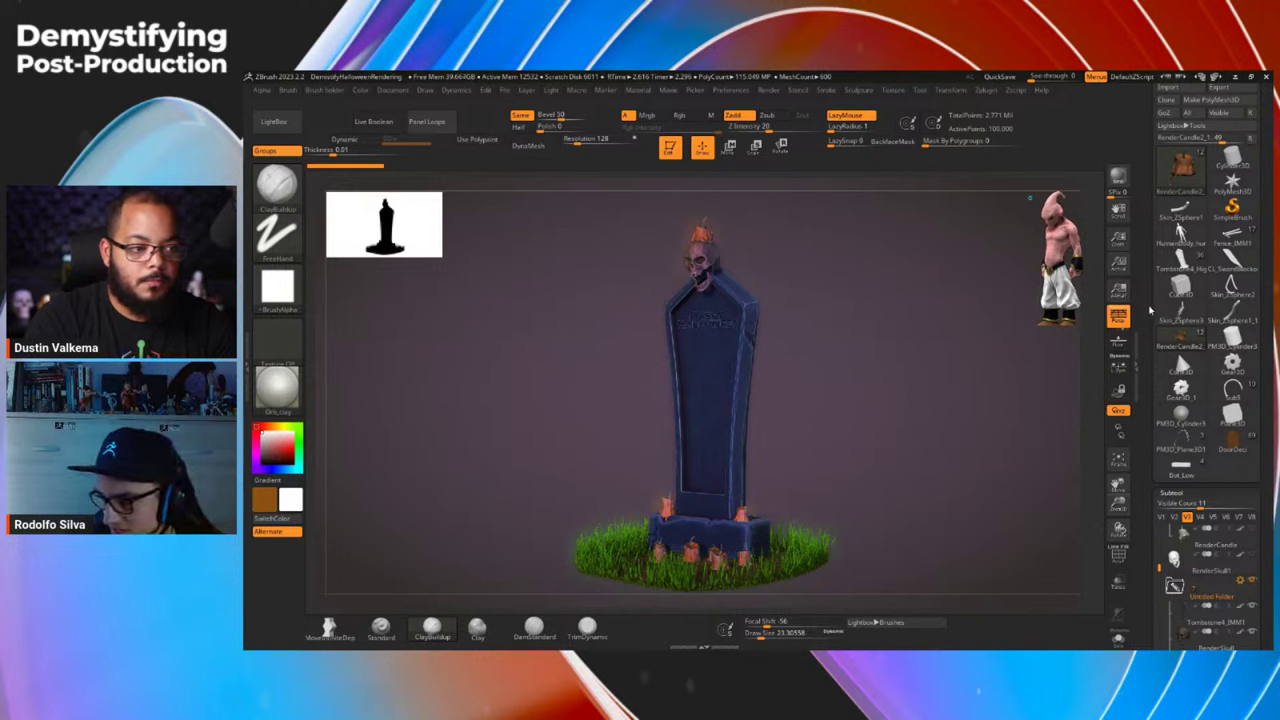
In ZBrush, load the Cylinder3D primitive as the active tool and convert it to a PolyMesh3D.
left_click_drag(1143, 286, 1146, 251)
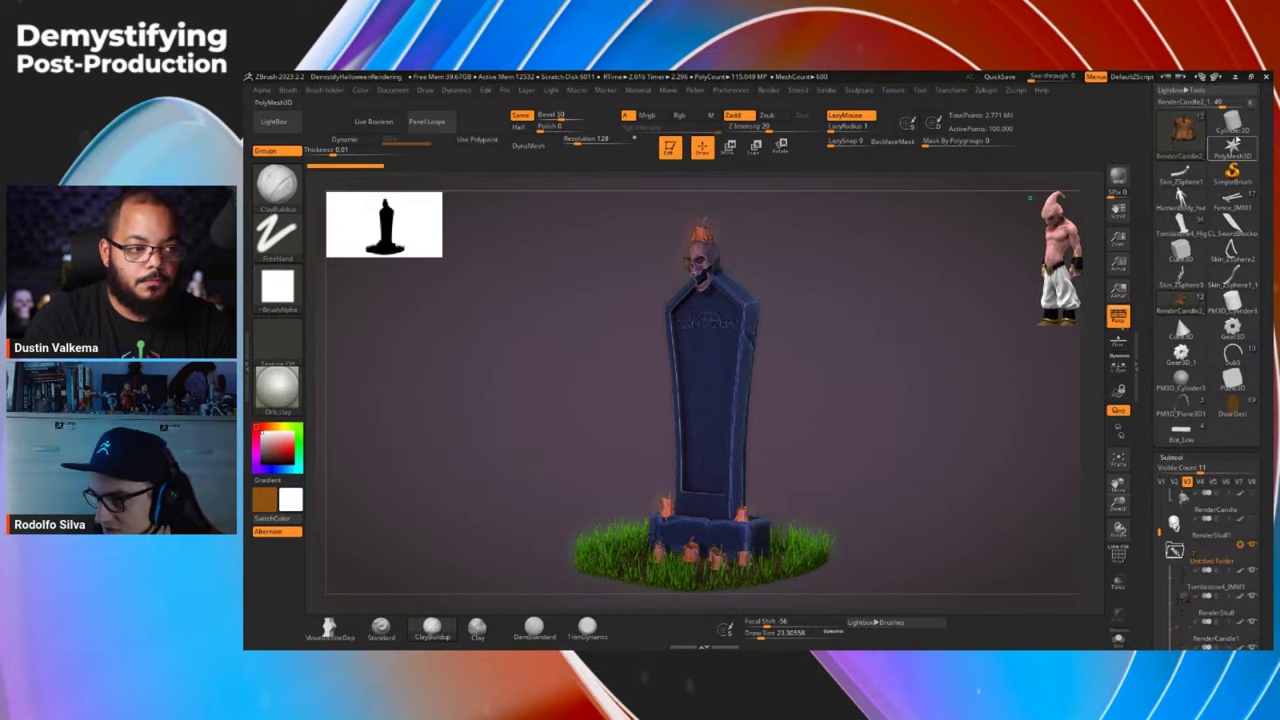
left_click(1240, 130)
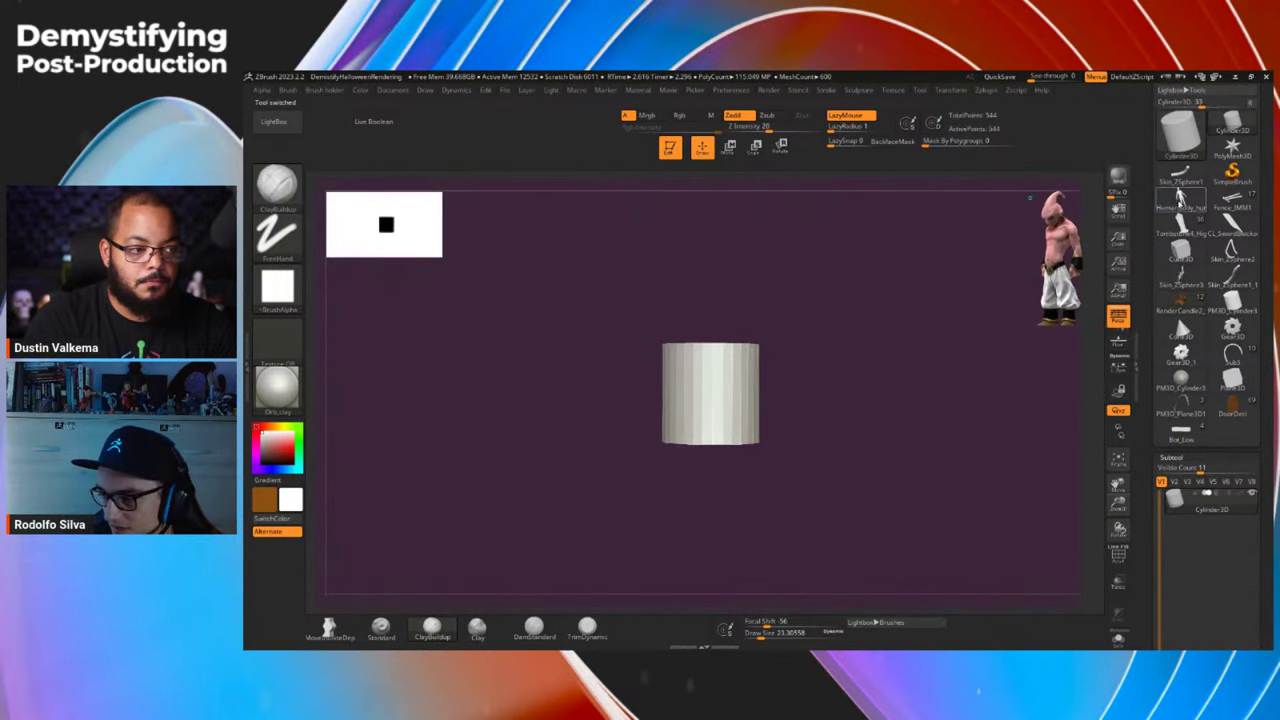
mouse_move(872, 366)
left_mouse_down()
mouse_move(886, 380)
mouse_move(882, 368)
left_mouse_up()
left_click_drag(1146, 292, 1149, 380)
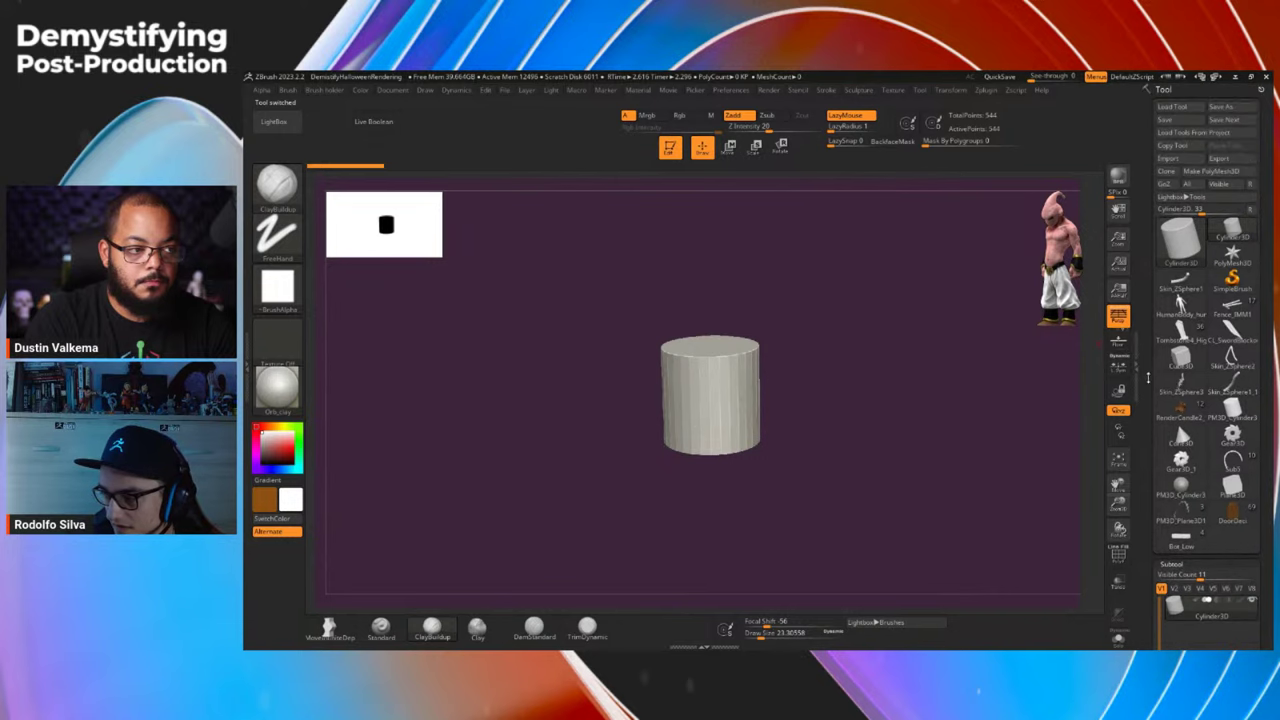
left_click(1222, 172)
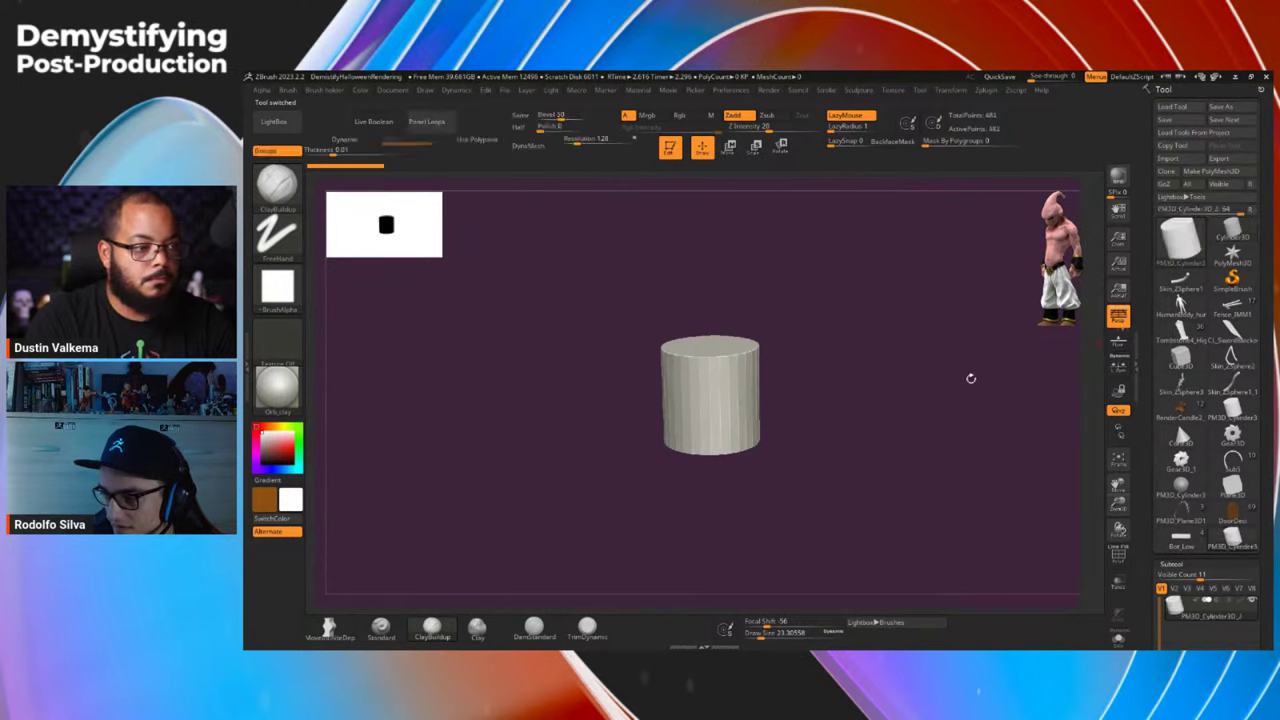
Replace the mesh with the gizmo's parametric Cylinder 3D and remove the divisions along its length.
key("w")
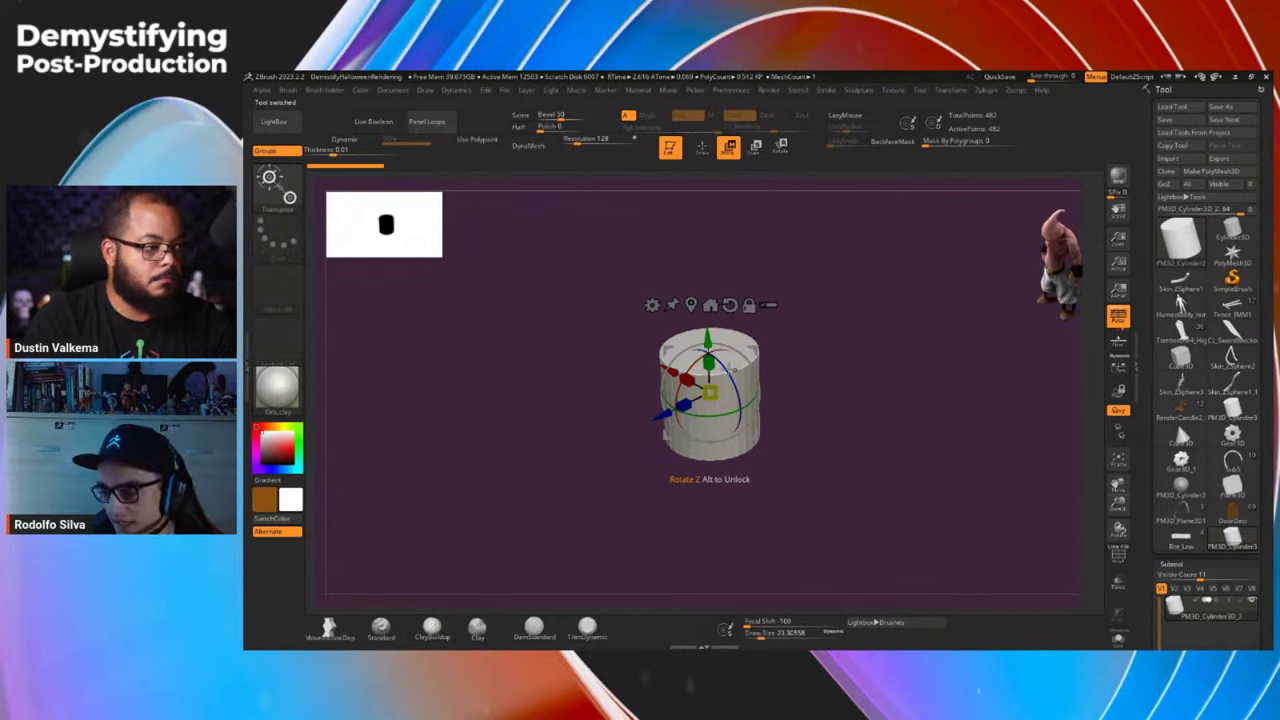
left_click(651, 304)
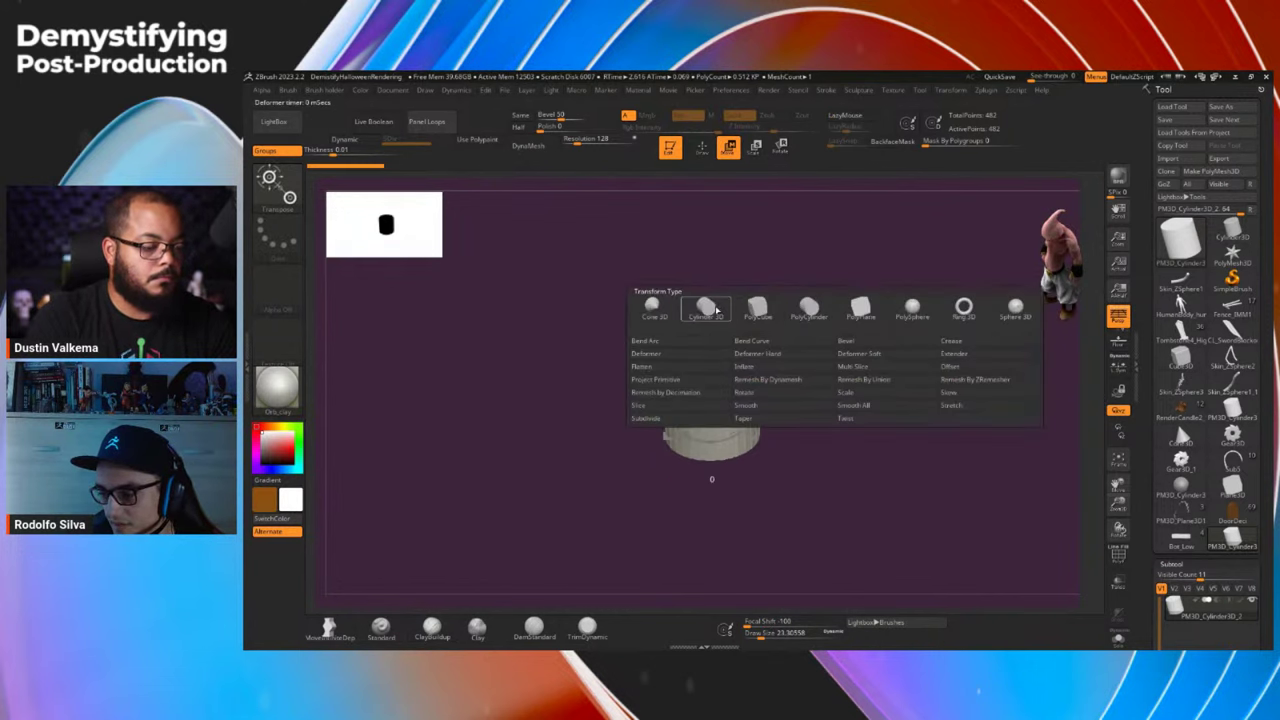
left_click(714, 309)
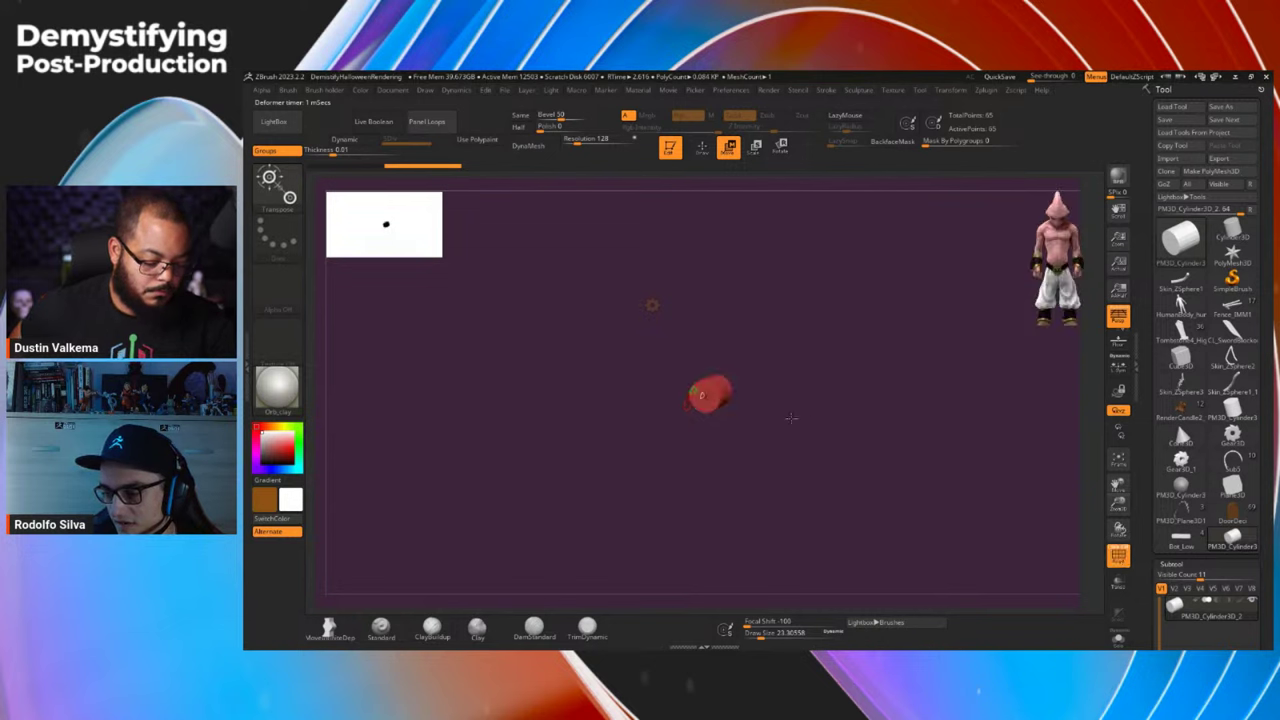
right_click_drag(773, 412, 778, 431, "ctrl")
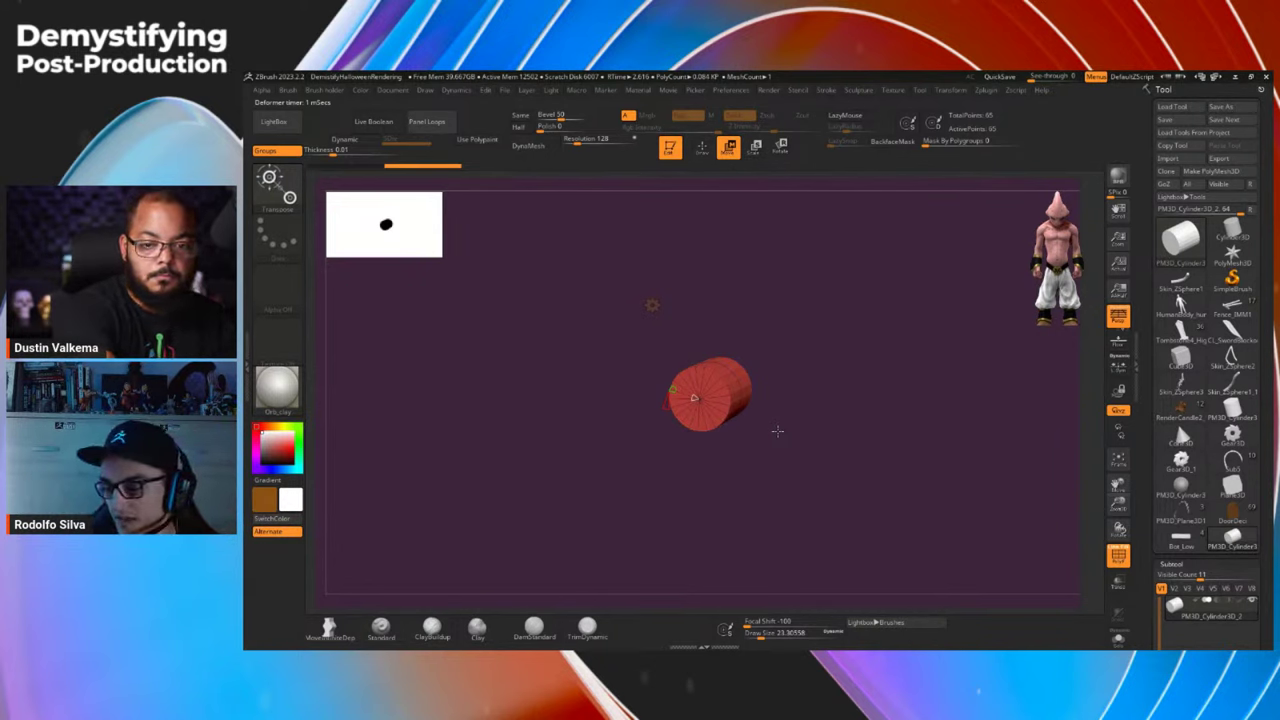
left_click_drag(777, 431, 691, 389)
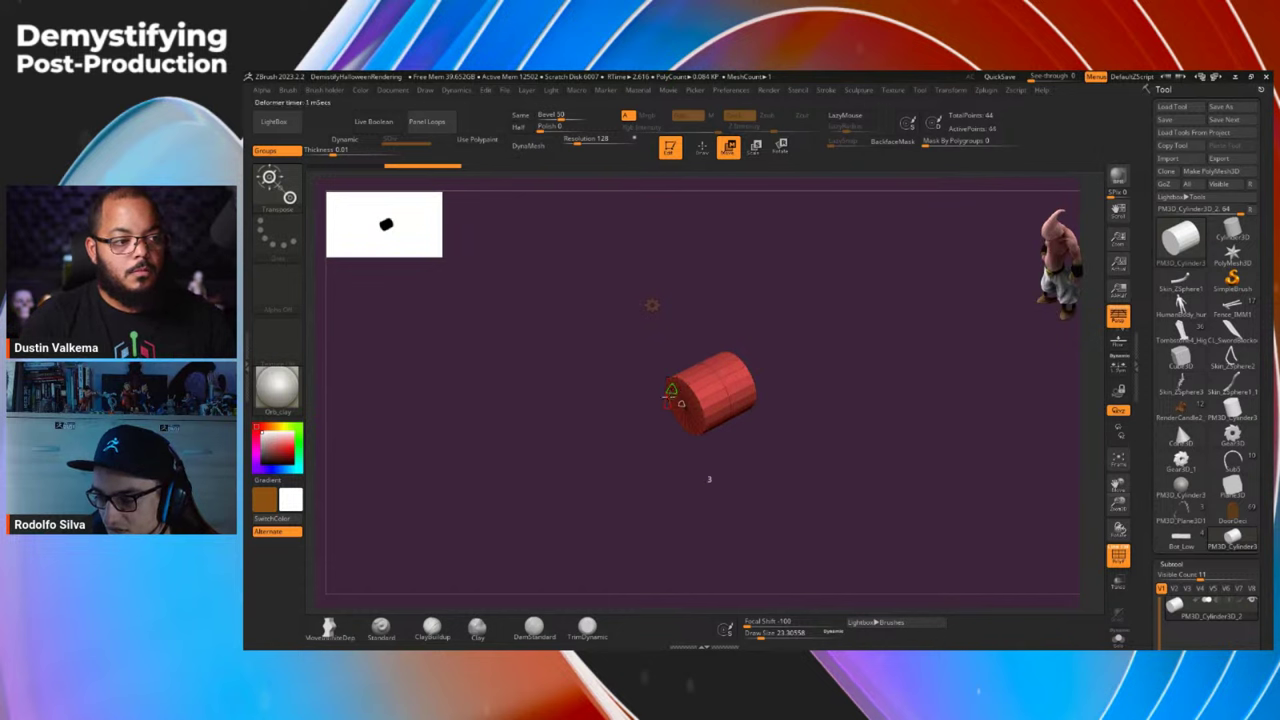
left_click_drag(803, 431, 746, 412)
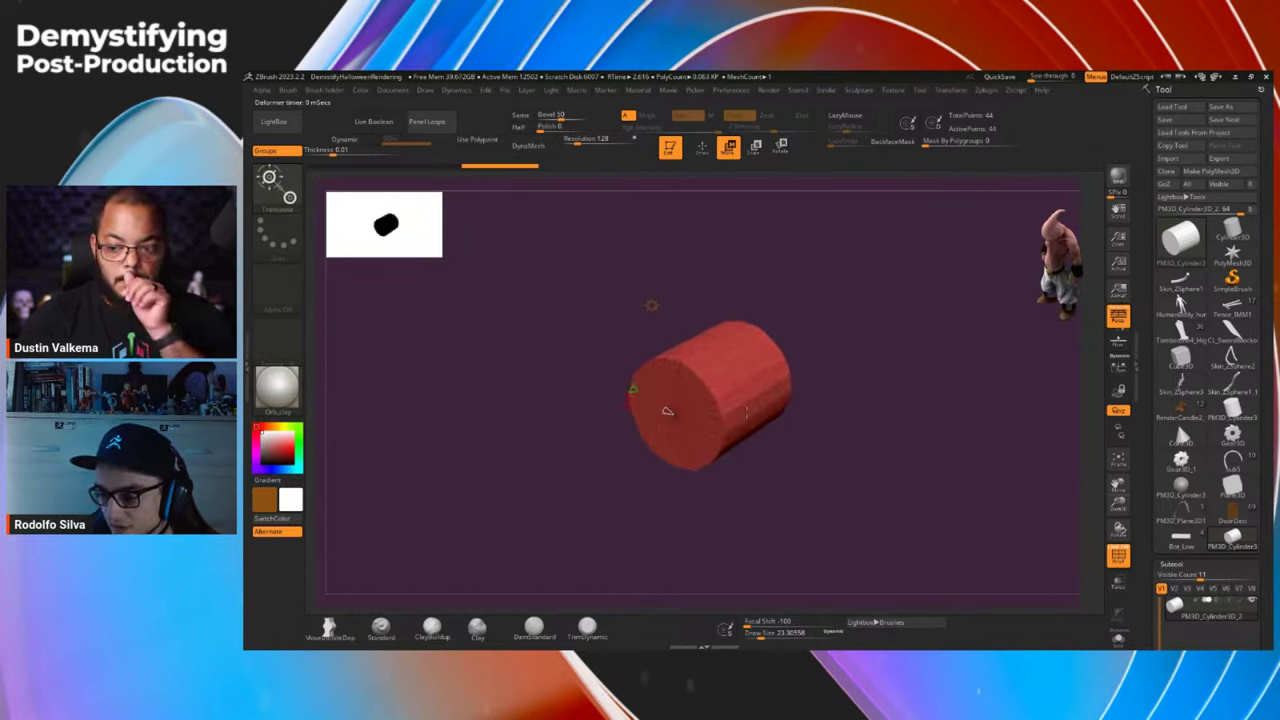
left_click_drag(666, 410, 667, 410)
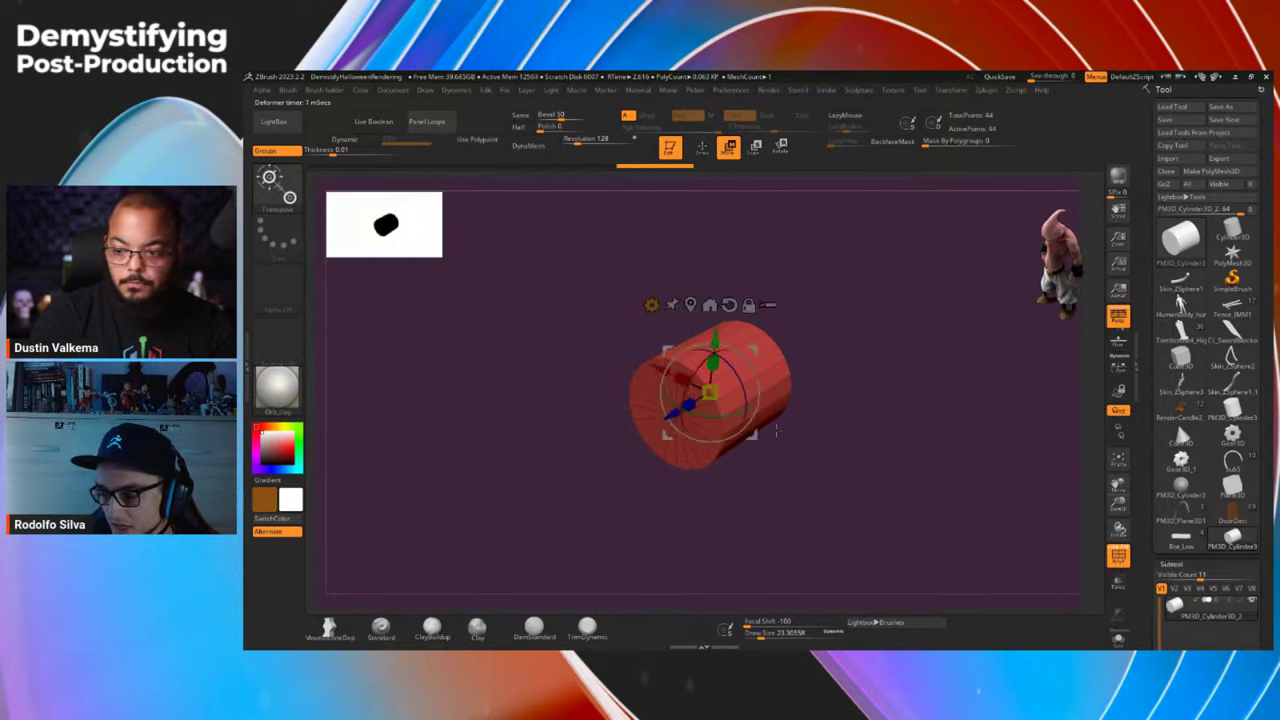
Reduce the parametric cylinder's circumference to 12 sides while facing its end cap.
left_click_drag(834, 417, 750, 422)
left_click_drag(834, 426, 555, 413, "shift")
left_click_drag(860, 479, 876, 489, "shift")
left_click_drag(581, 401, 579, 402)
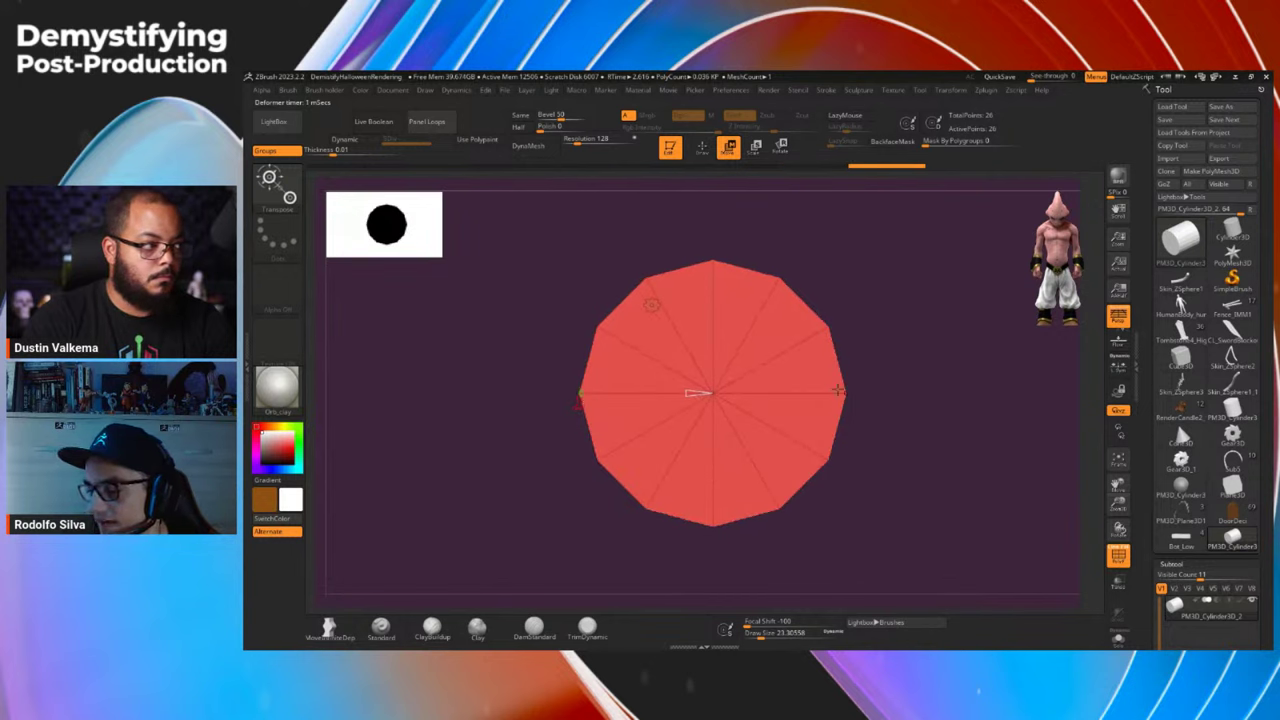
Scale the 12-sided cylinder down along its Z axis into a thin disc.
left_click_drag(913, 426, 836, 459)
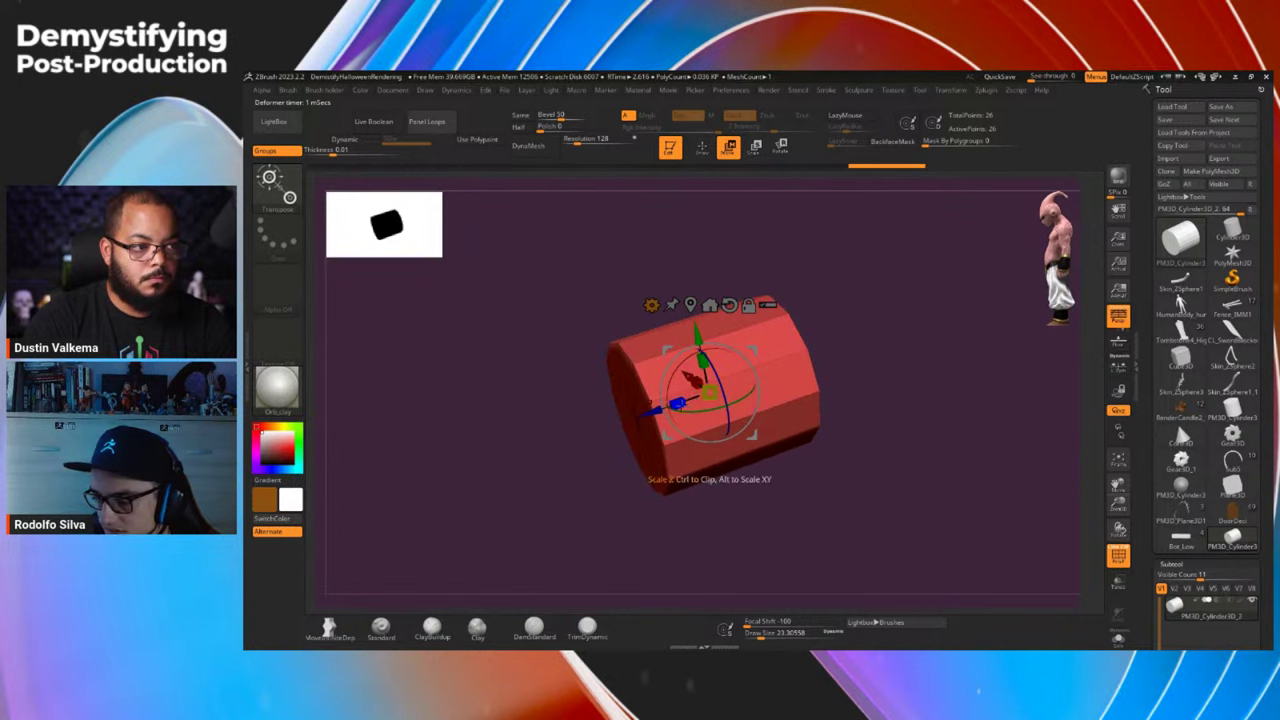
left_click_drag(678, 403, 764, 393)
mouse_move(851, 449)
left_mouse_down()
mouse_move(853, 434)
mouse_move(745, 404)
left_mouse_up()
Return to Draw mode, enable dynamic subdivision on the disc and hide its polyframe.
key("q")
key("d")
key("shift+f")
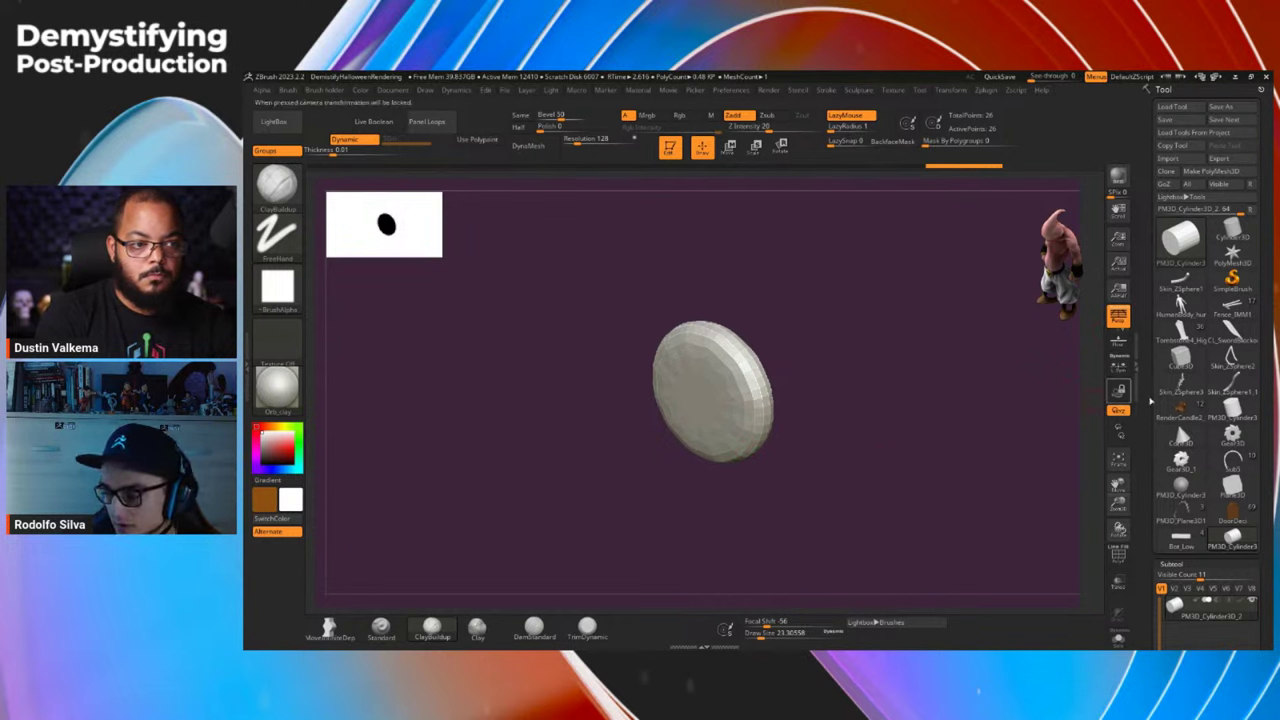
Open the disc's Dynamic Subdiv settings under Geometry and turn the dynamic subdivision off.
scroll(1157, 277, "down", 10)
scroll(1157, 277, "down", 5)
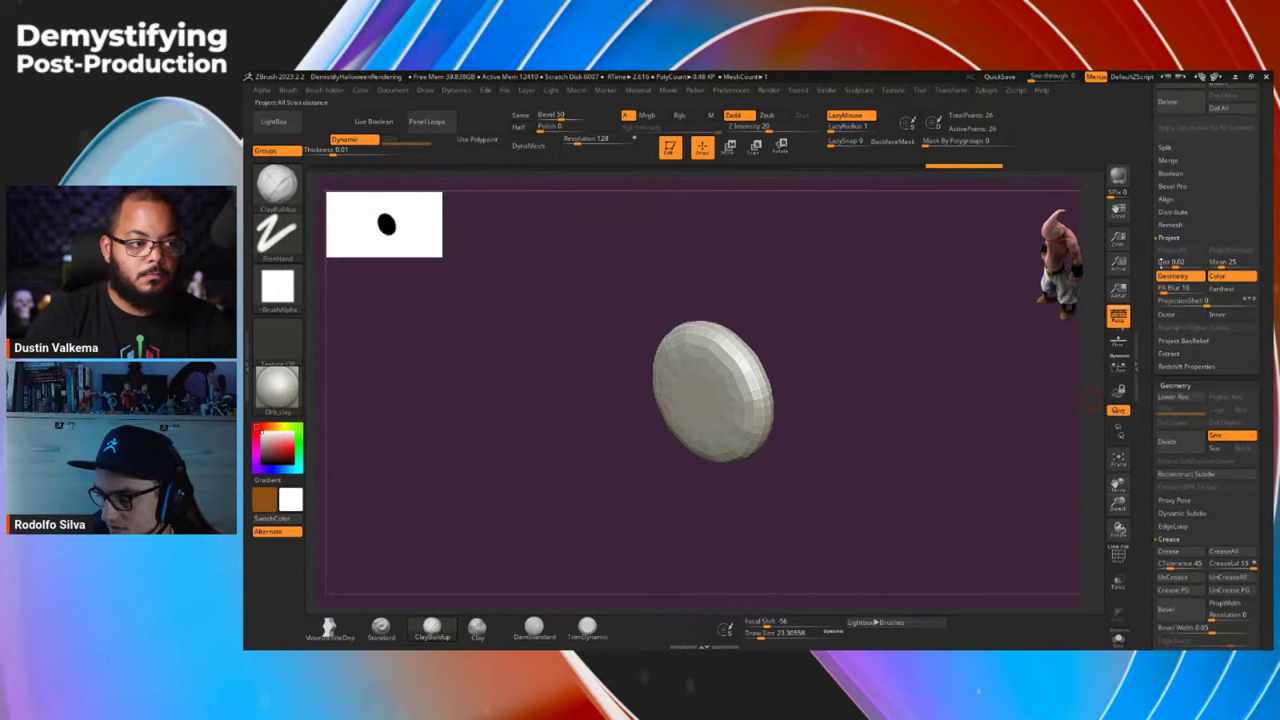
left_click(1183, 512)
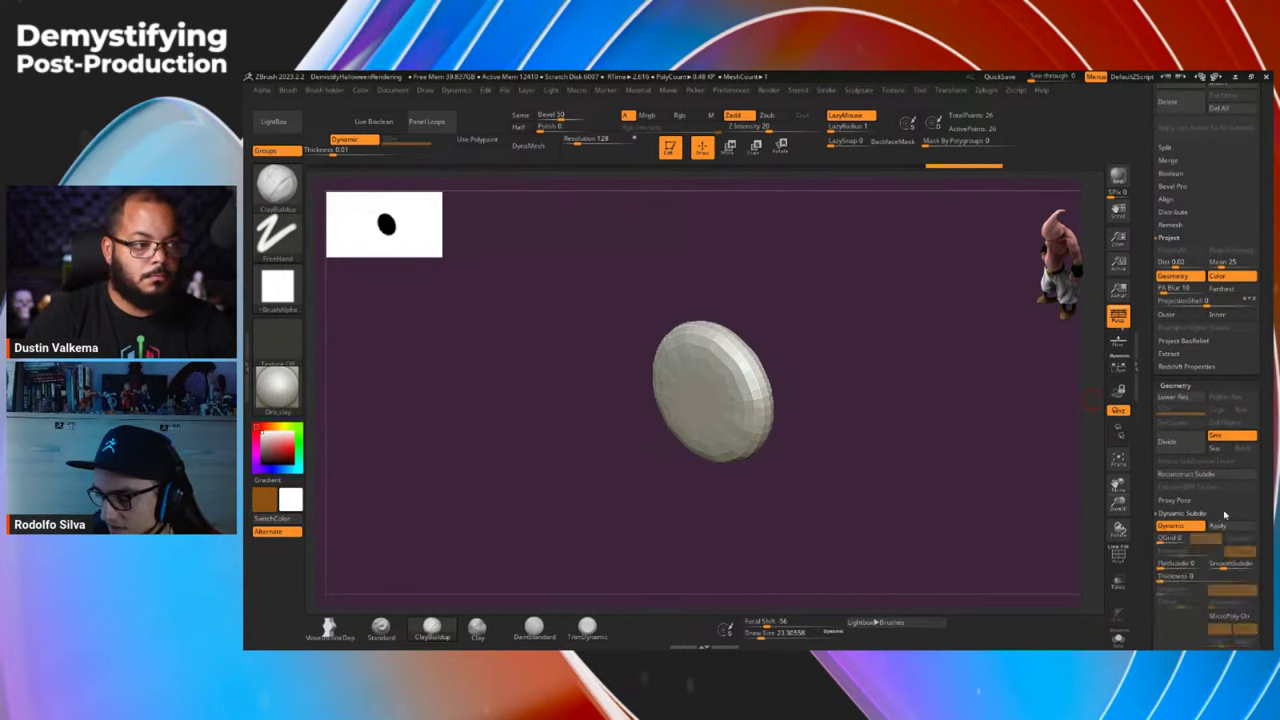
key("shift+d")
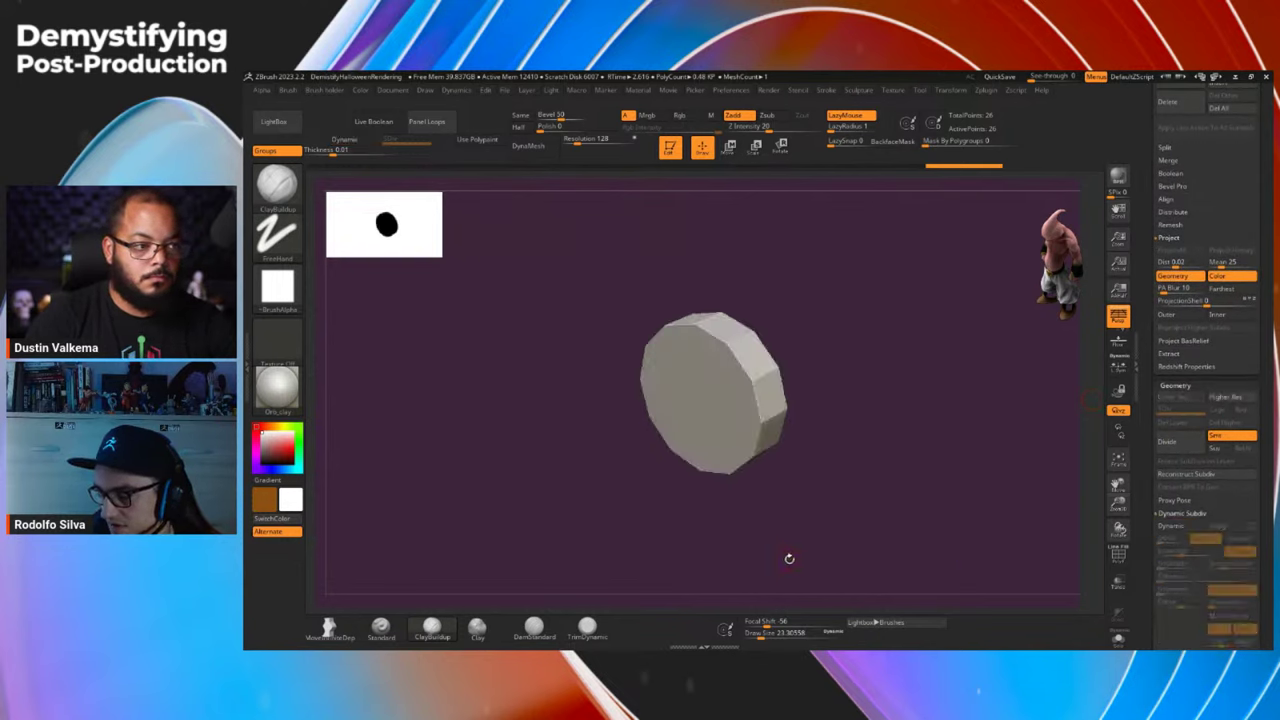
Turn dynamic subdivision on for the disc and raise its SmoothSubdiv level for a smoother preview.
key("d")
key("shift+d")
key("d")
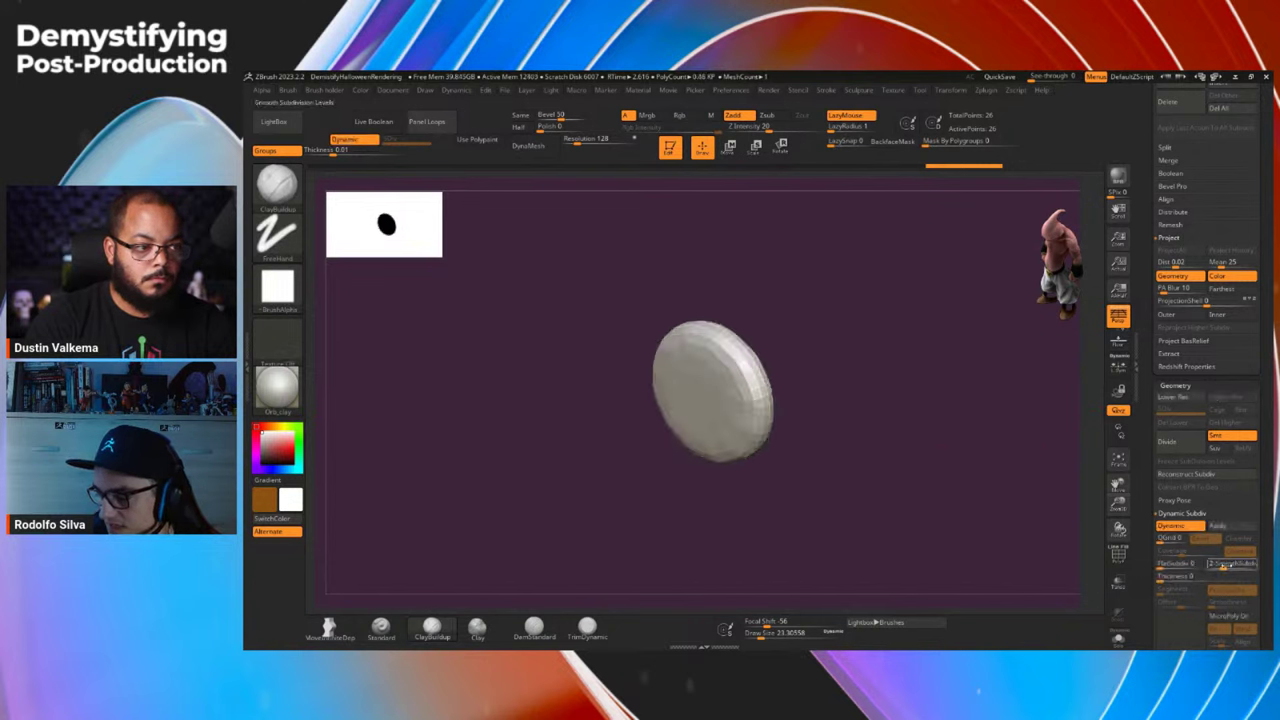
left_click(1247, 565)
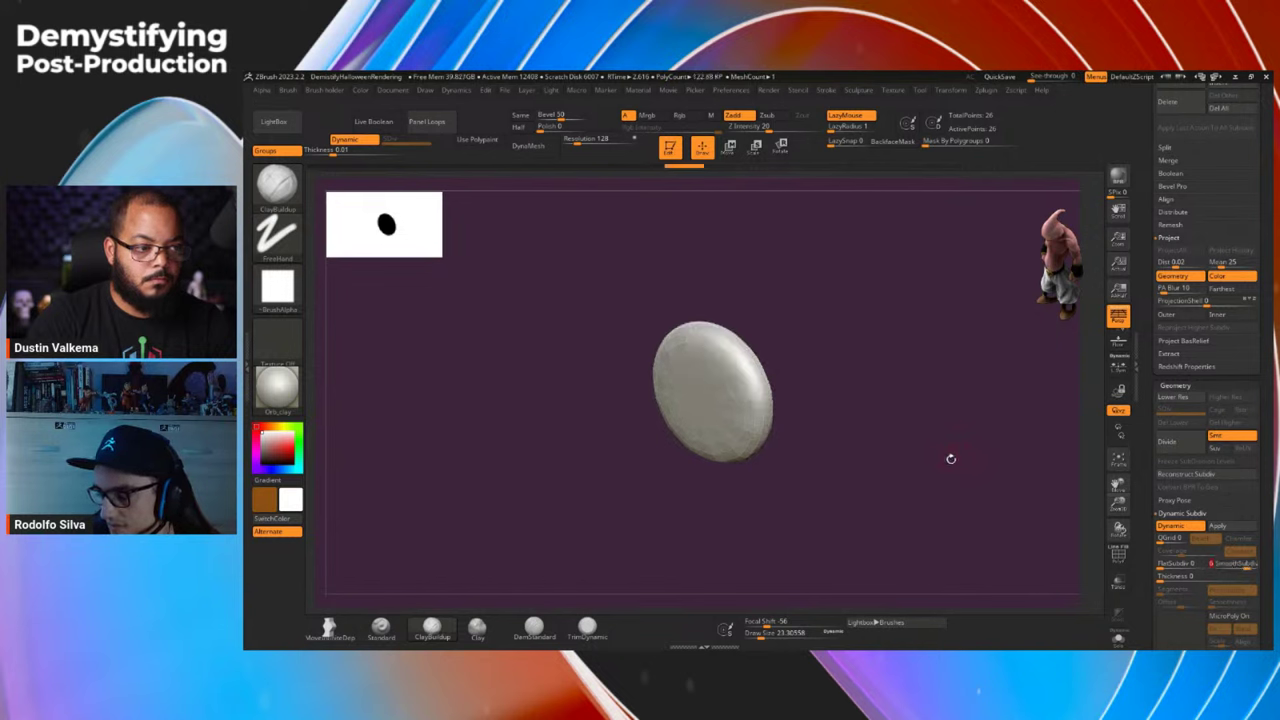
With dynamic subdivision off, stretch the disc vertically into a flat capsule using the Extender deformer.
key("w")
key("shift+d")
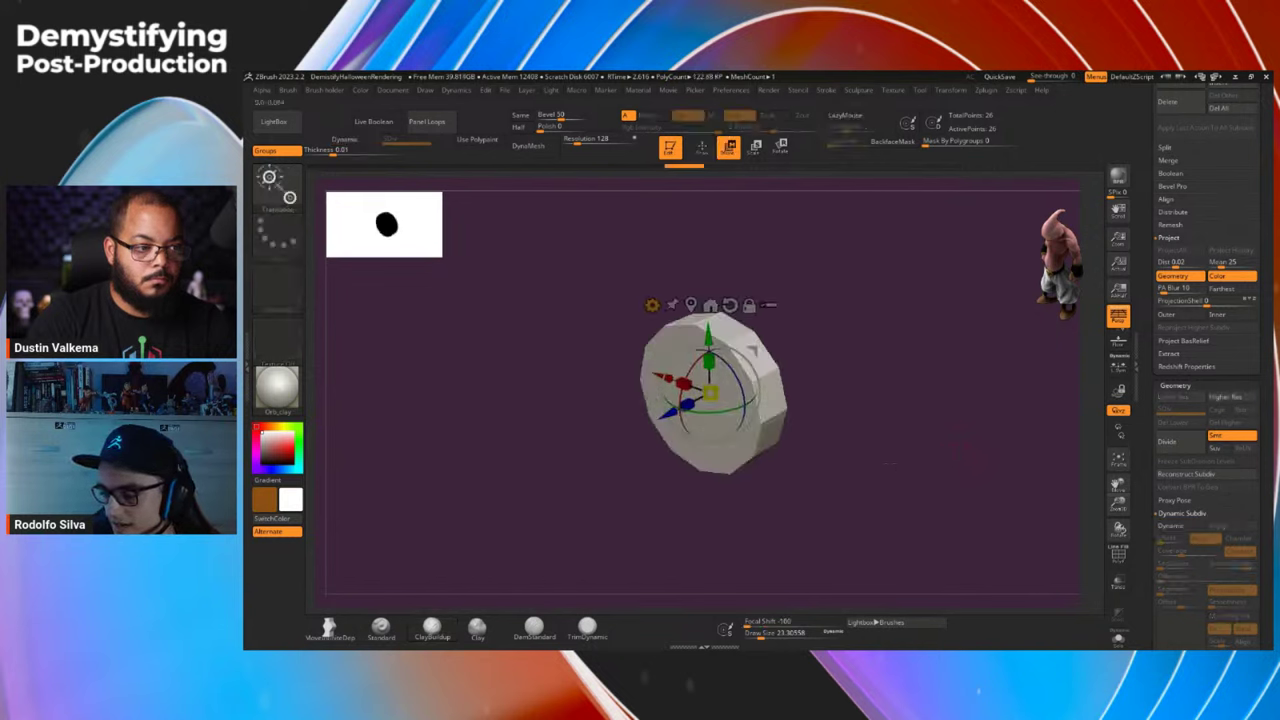
left_click(651, 305)
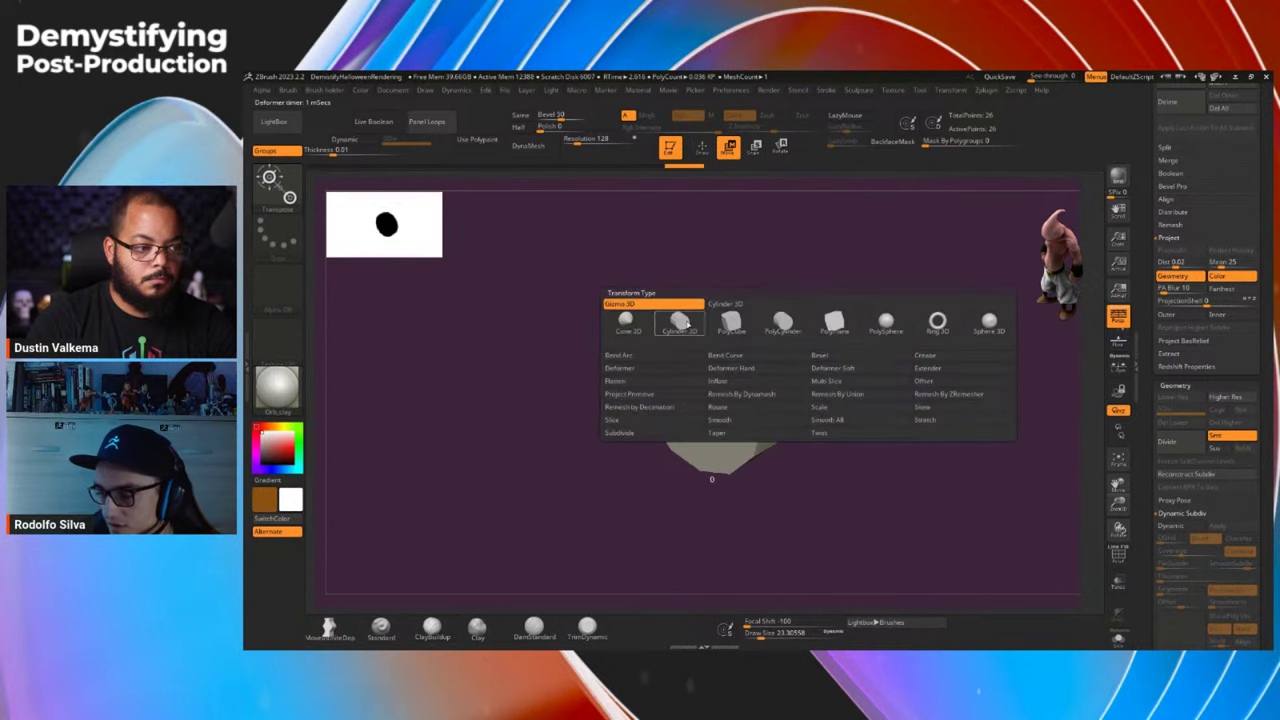
left_click(952, 367)
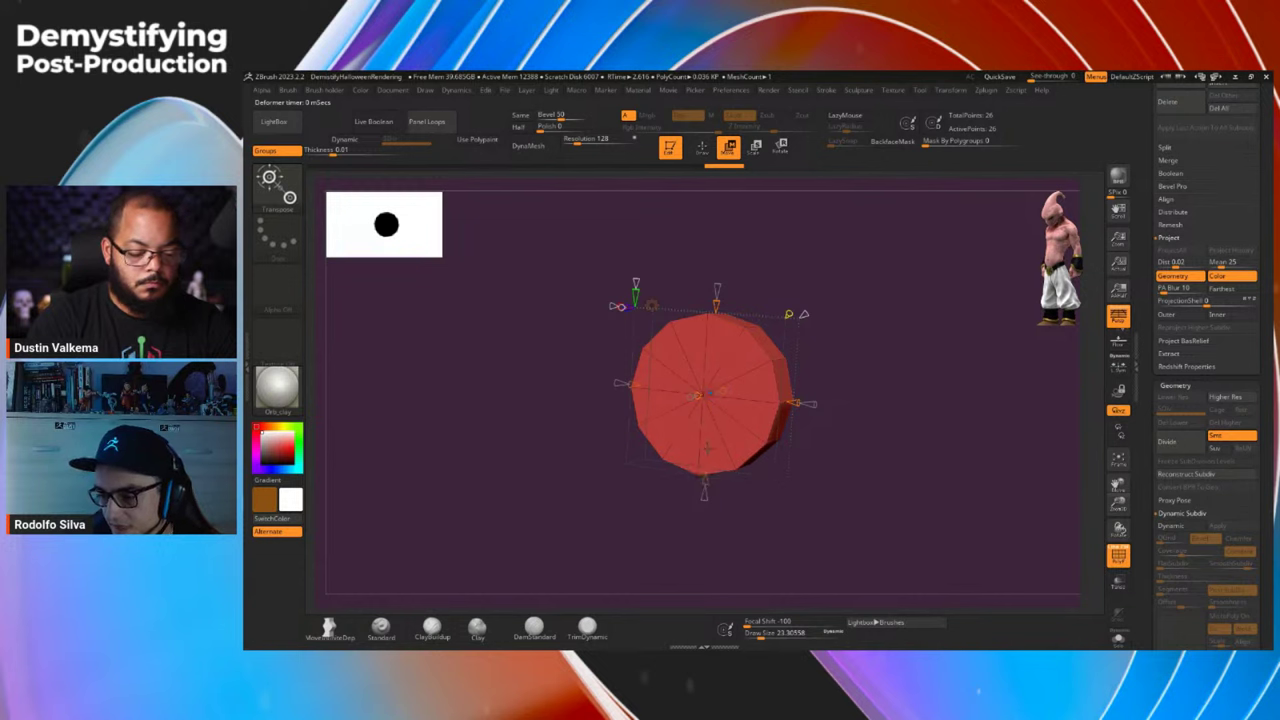
mouse_move(706, 481)
left_mouse_down()
mouse_move(706, 528)
mouse_move(708, 480)
left_mouse_up()
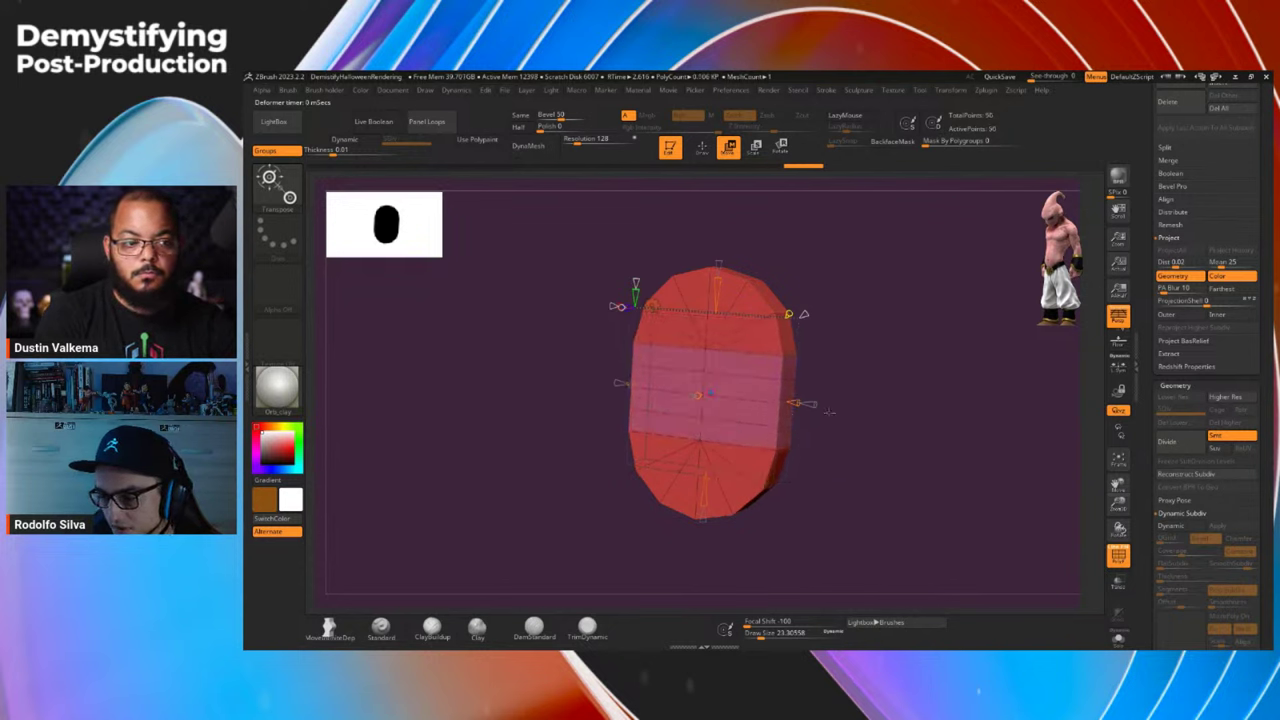
left_click_drag(826, 411, 797, 408)
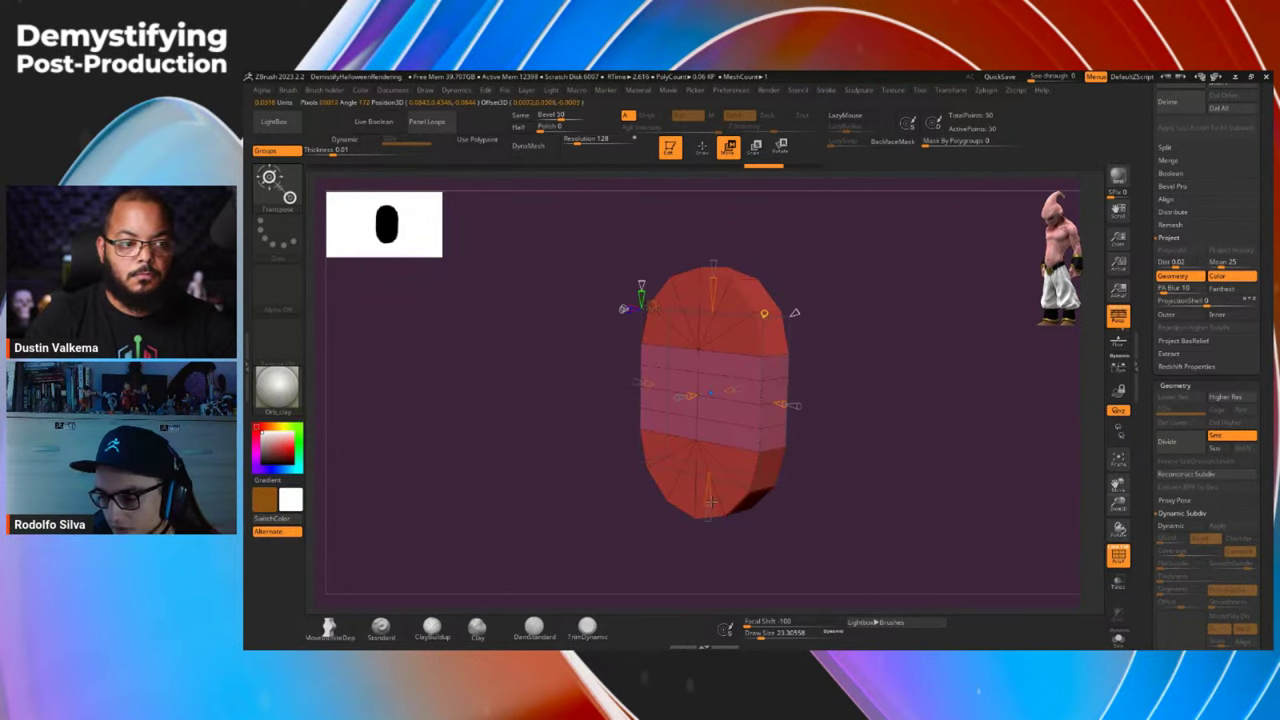
left_click_drag(708, 503, 708, 509)
left_click_drag(830, 464, 886, 461)
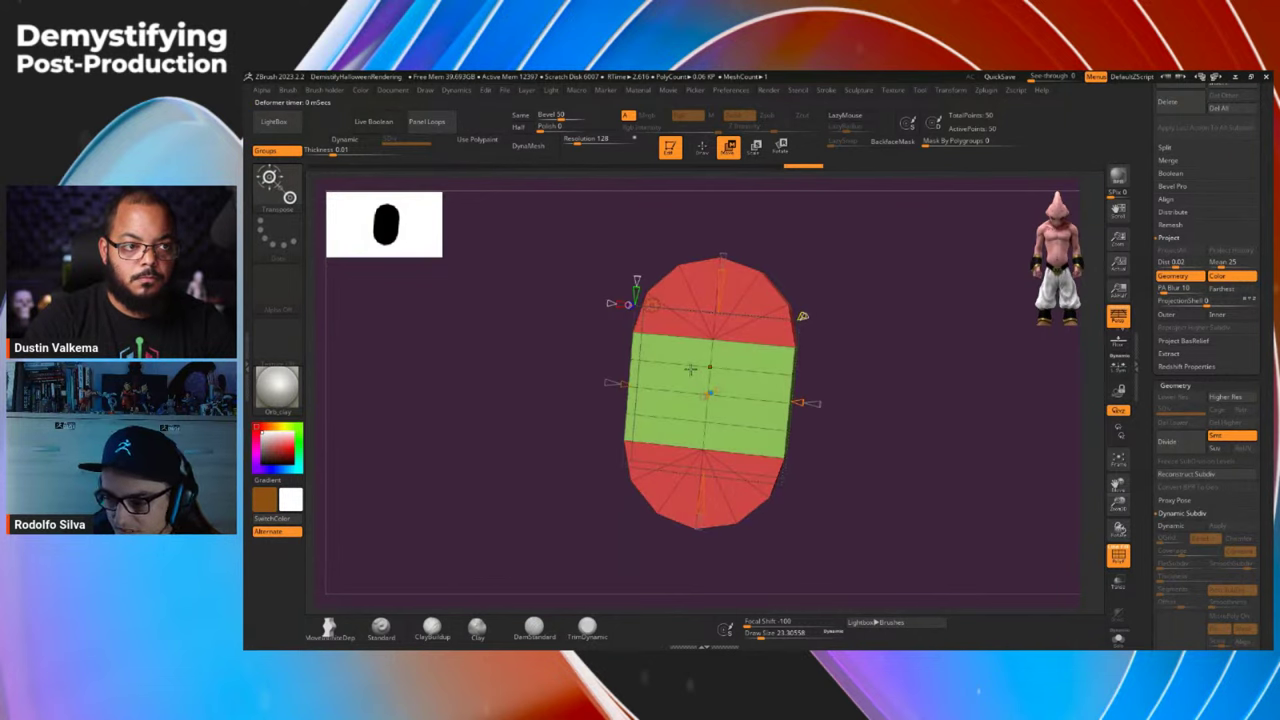
Try a higher Extender segment count along the capsule's middle section and undo it.
left_click_drag(637, 283, 638, 275)
left_click_drag(870, 310, 793, 331)
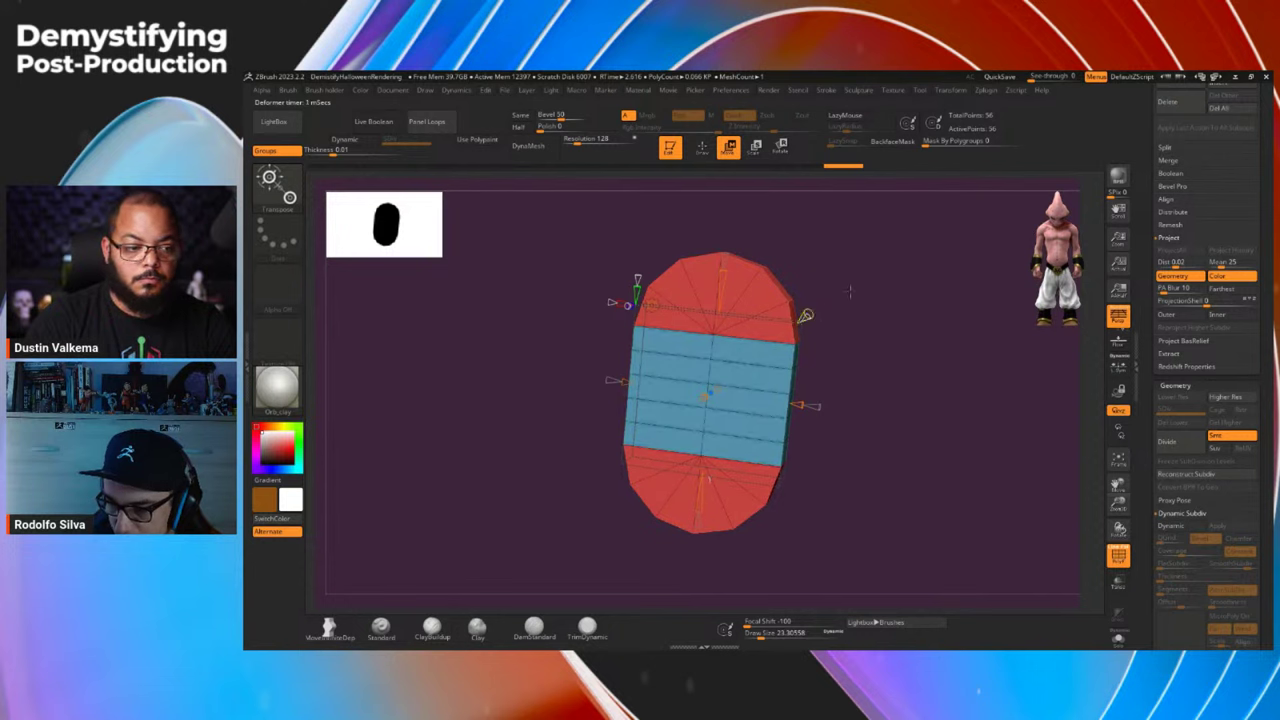
left_click_drag(869, 394, 767, 397)
key("ctrl+z")
key("ctrl+z")
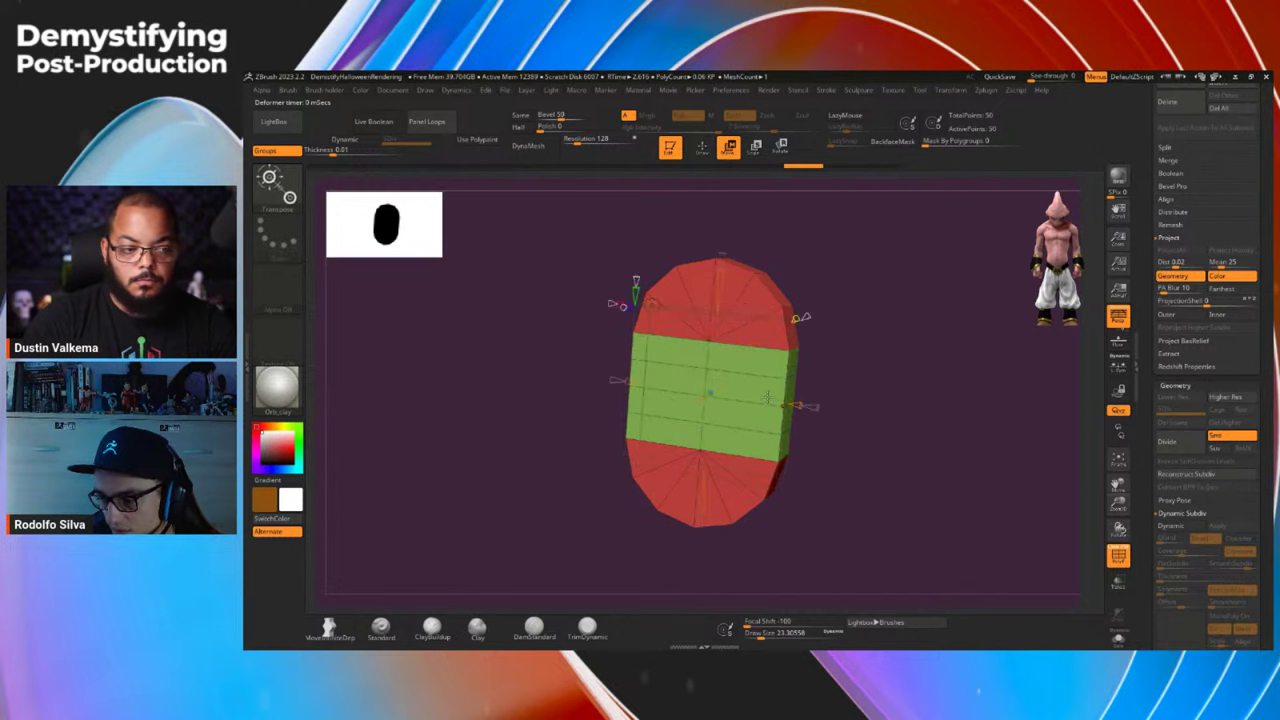
key("ctrl+z")
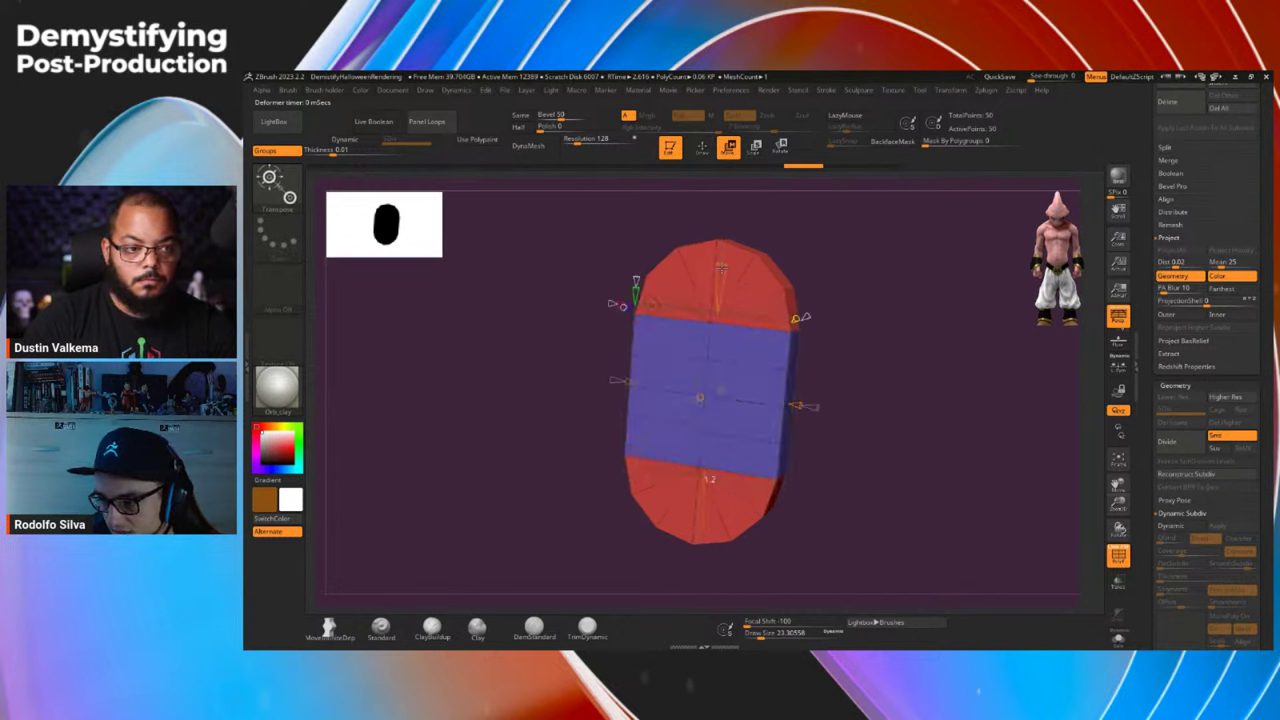
Adjust the height of the capsule's extended middle section and return to Draw mode facing its front.
left_click(721, 271)
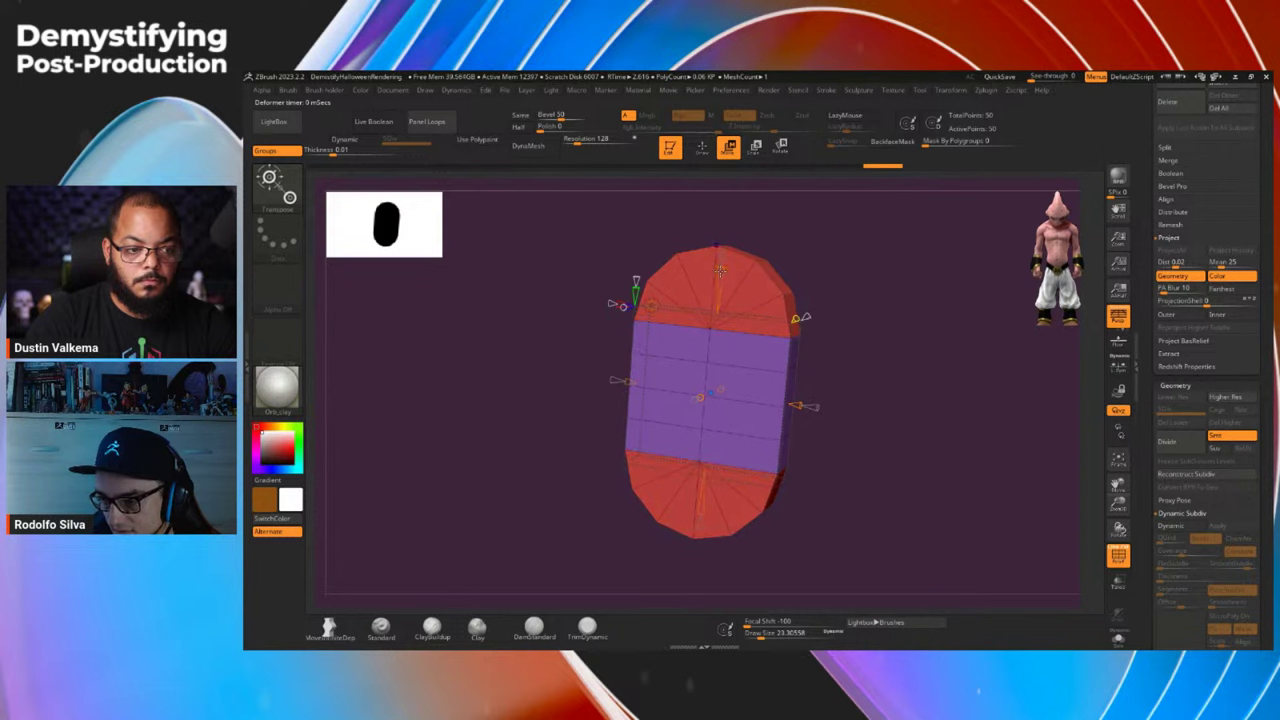
left_click_drag(847, 407, 866, 405, "shift")
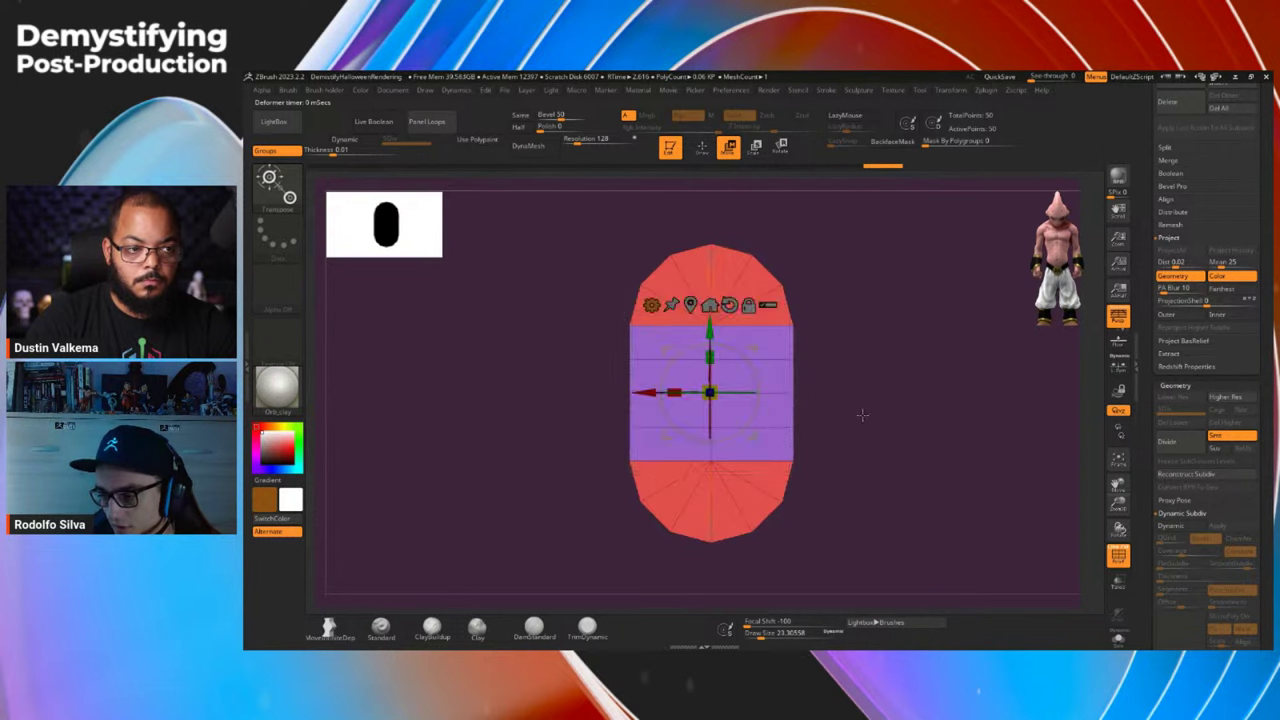
key("q")
Hide the capsule's lower end with the SelectRect brush, leaving the arched upper part visible.
left_click_drag(870, 426, 583, 583, "ctrl+shift")
key("ctrl+z")
left_click(277, 182)
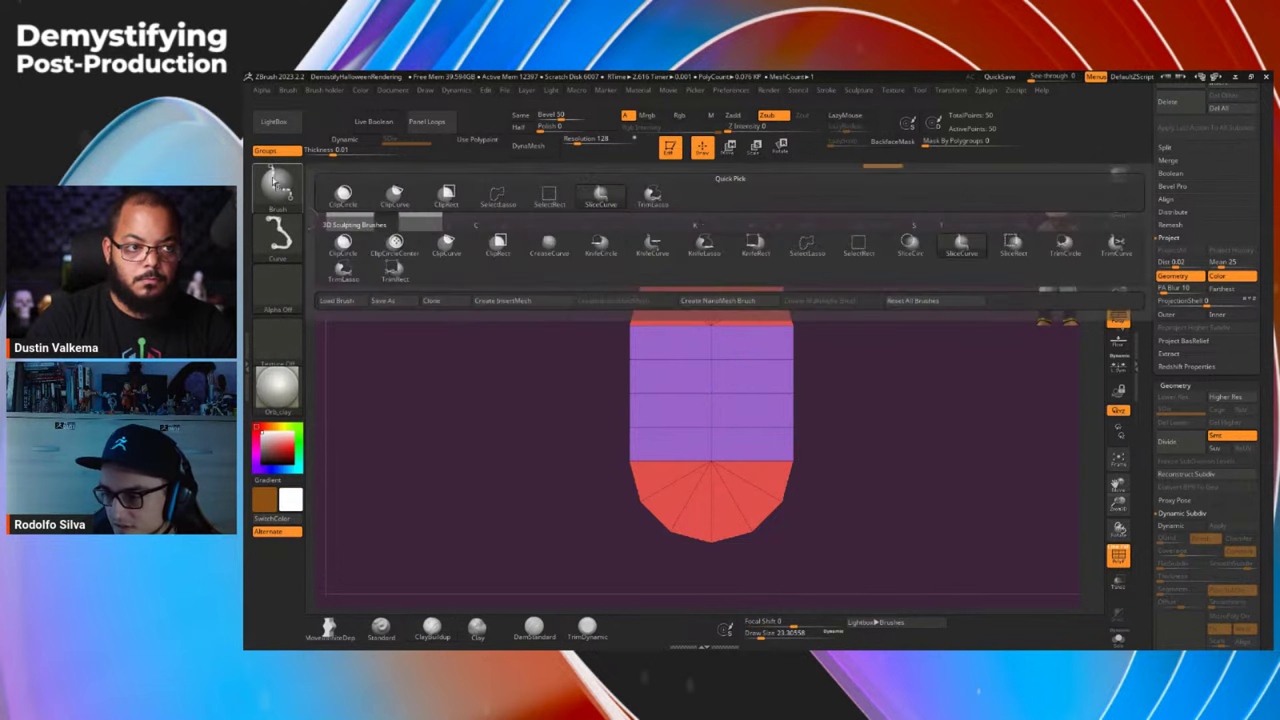
left_click(547, 200)
left_click_drag(874, 401, 552, 558, "ctrl+shift")
left_click_drag(878, 446, 949, 491, "ctrl+shift")
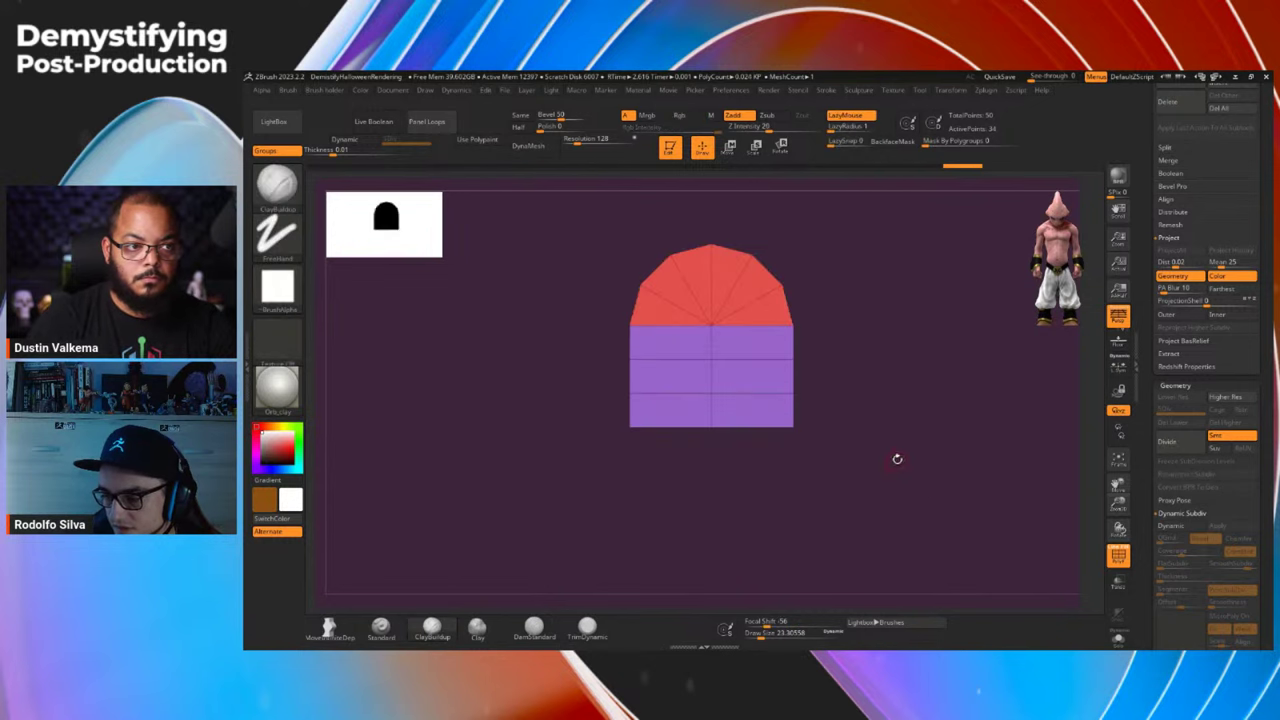
Grow the visible part of the arched shape downward by one row of polygons.
left_click_drag(894, 460, 853, 462)
key("ctrl+shift")
key("ctrl+shift")
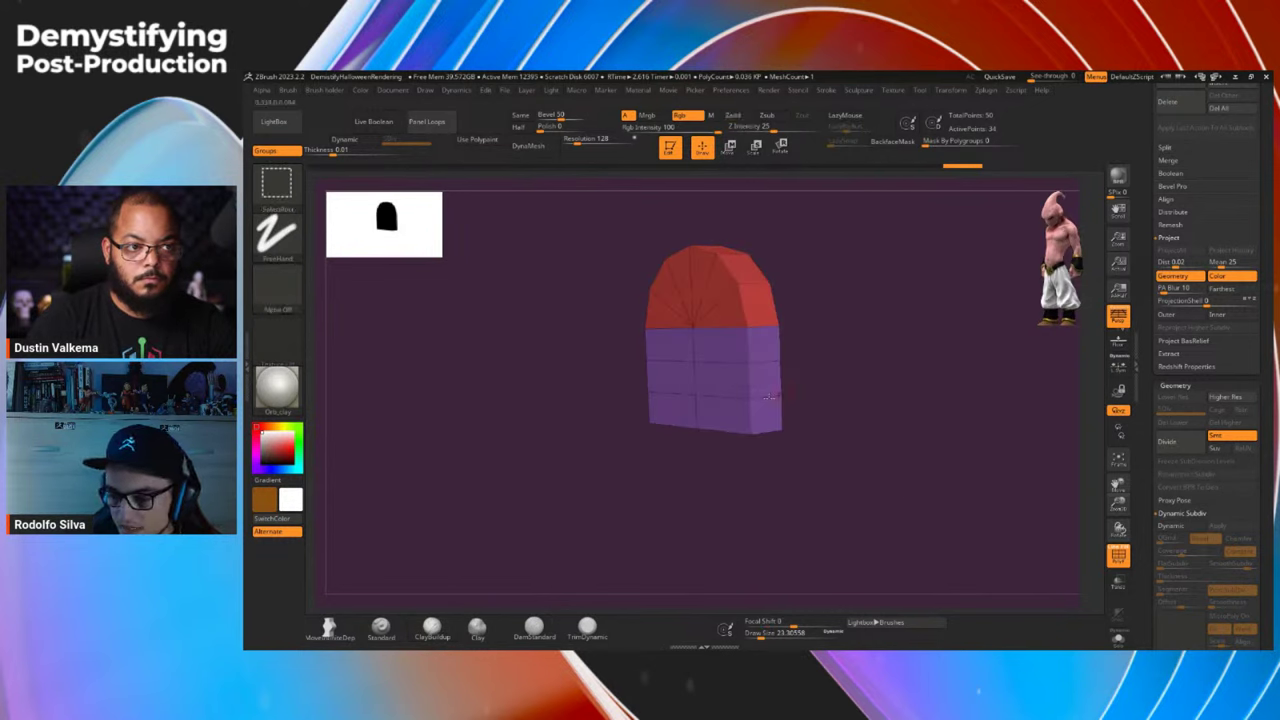
left_click_drag(836, 434, 757, 383, "ctrl+shift")
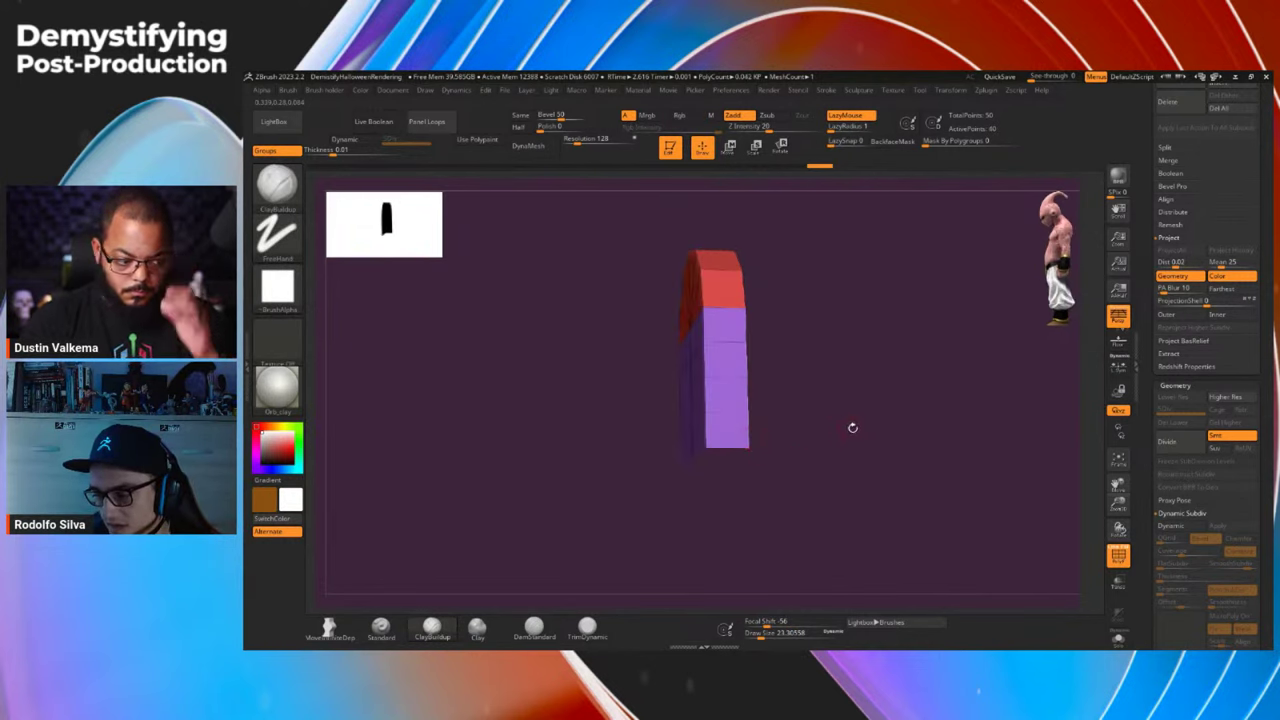
mouse_move(851, 429)
left_mouse_down()
mouse_move(932, 435)
mouse_move(876, 441)
left_mouse_up()
Demonstrate shrinking the visible polygons of the arched shape row by row and growing them back.
key("ctrl+shift")
key("ctrl+shift+s")
key("ctrl+shift+s")
key("ctrl+shift+s")
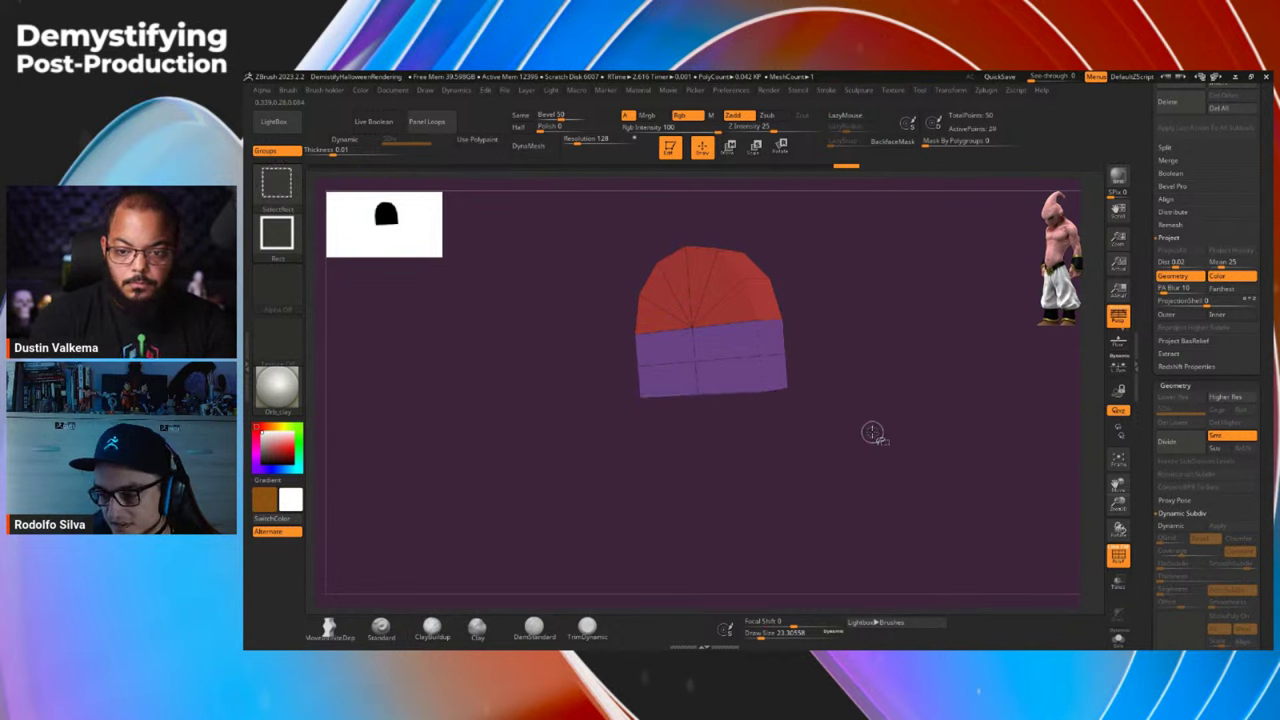
key("ctrl+shift+x")
key("ctrl+shift+x")
left_click_drag(871, 428, 871, 429, "ctrl+shift")
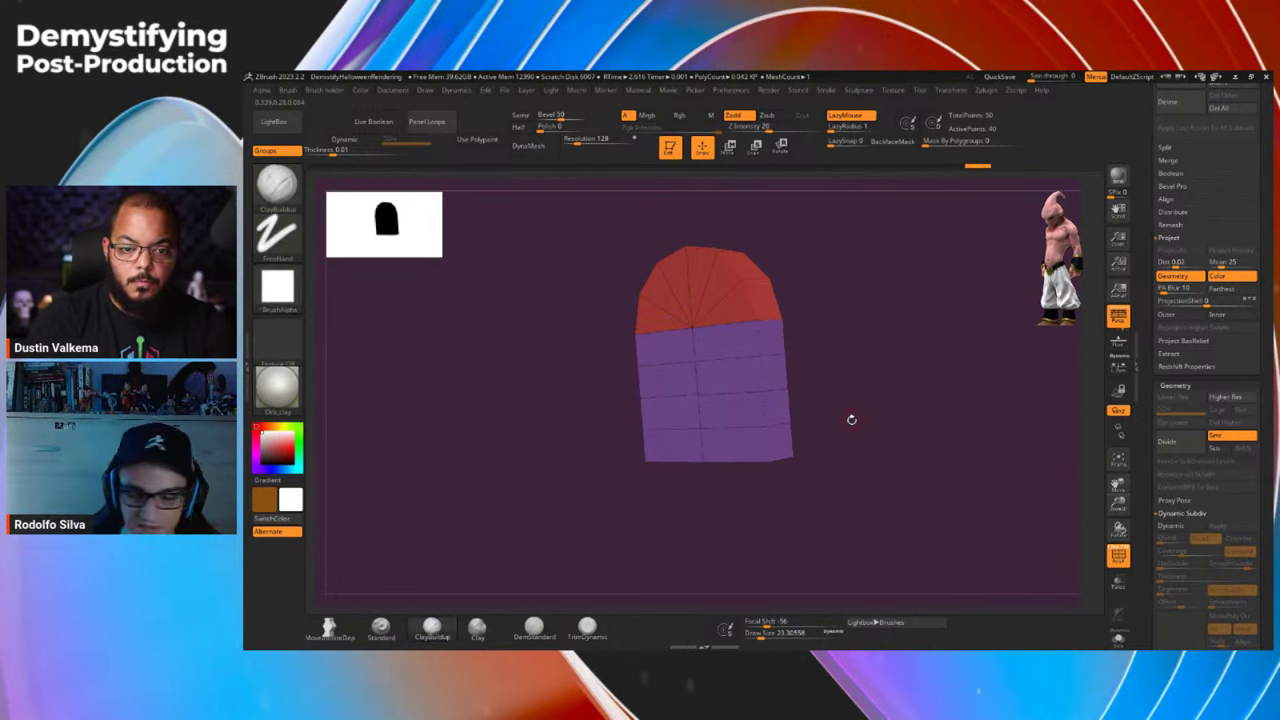
left_click_drag(850, 420, 862, 438)
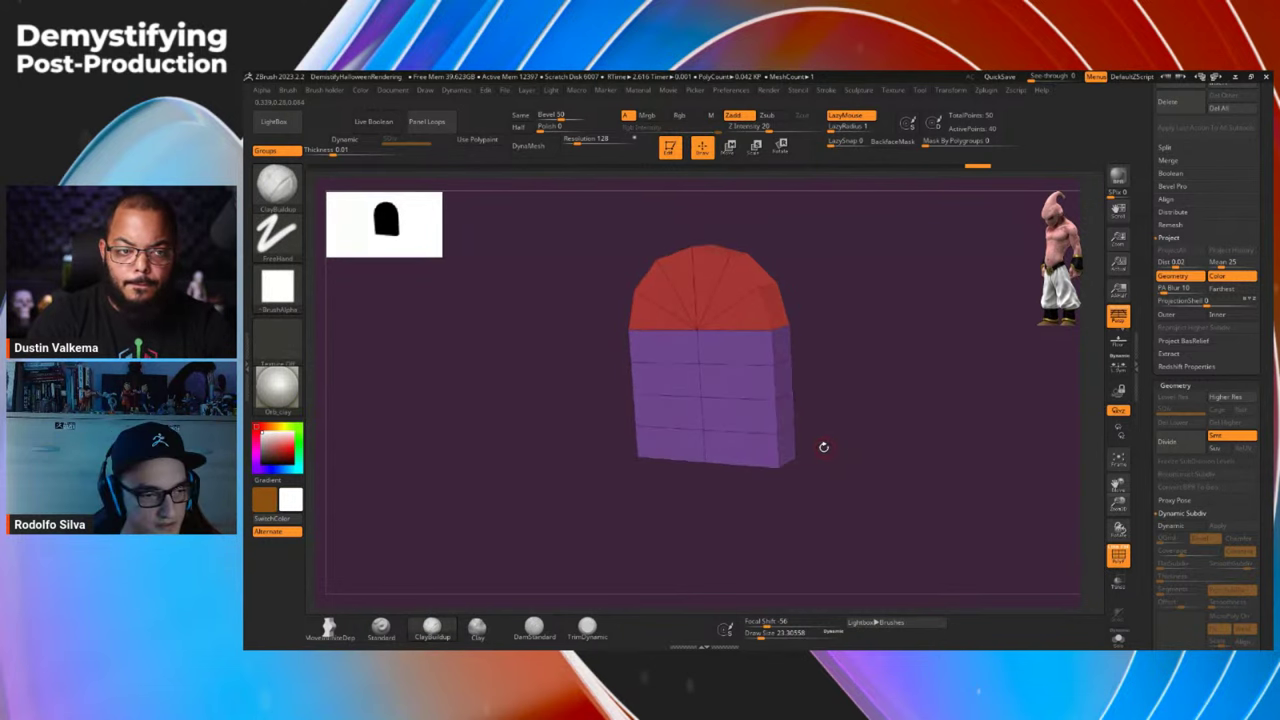
left_click_drag(868, 430, 806, 393)
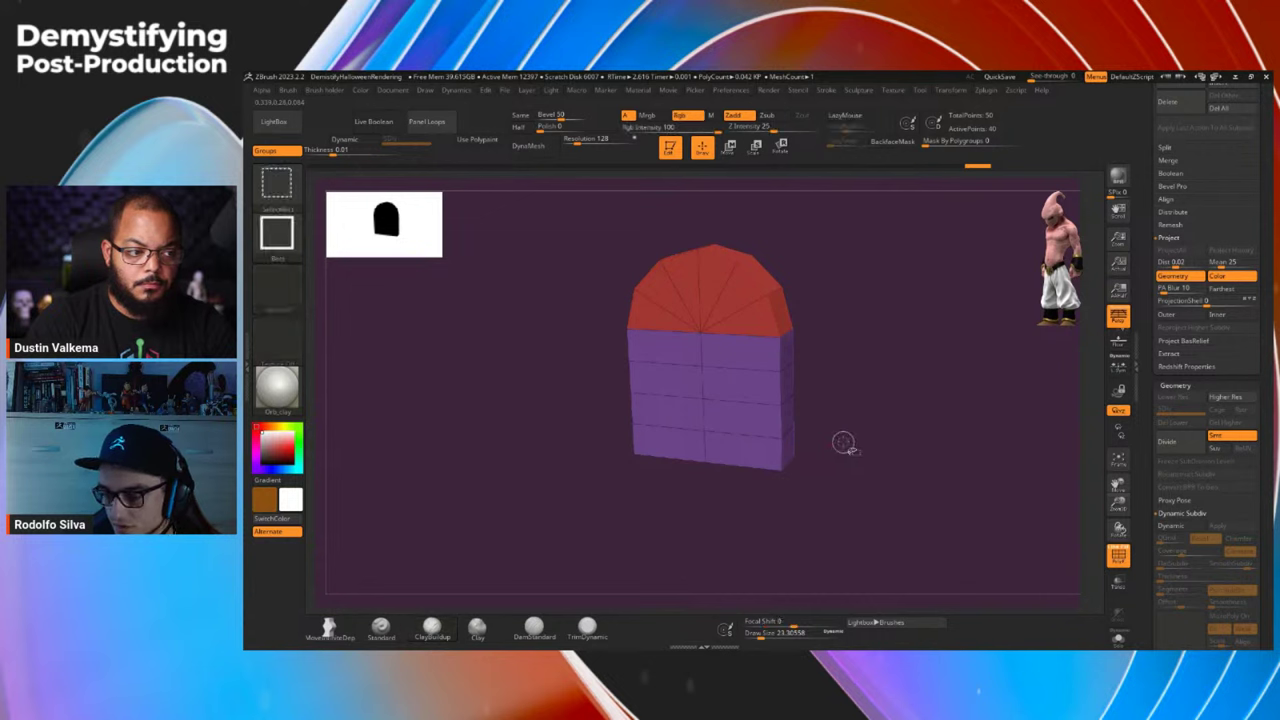
key("ctrl+shift+s")
key("ctrl+shift+s")
key("ctrl+shift+x")
key("ctrl+shift+x")
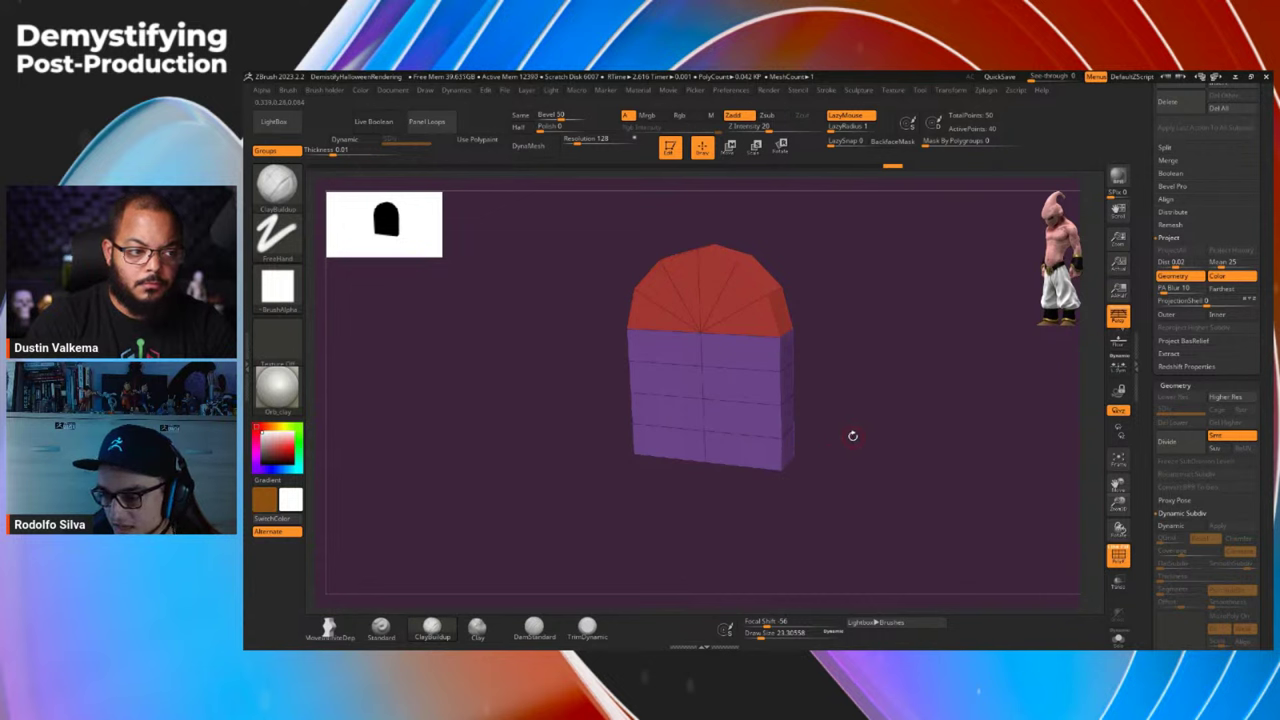
Permanently delete the hidden lower polygons with Del Hidden.
key("ctrl+1")
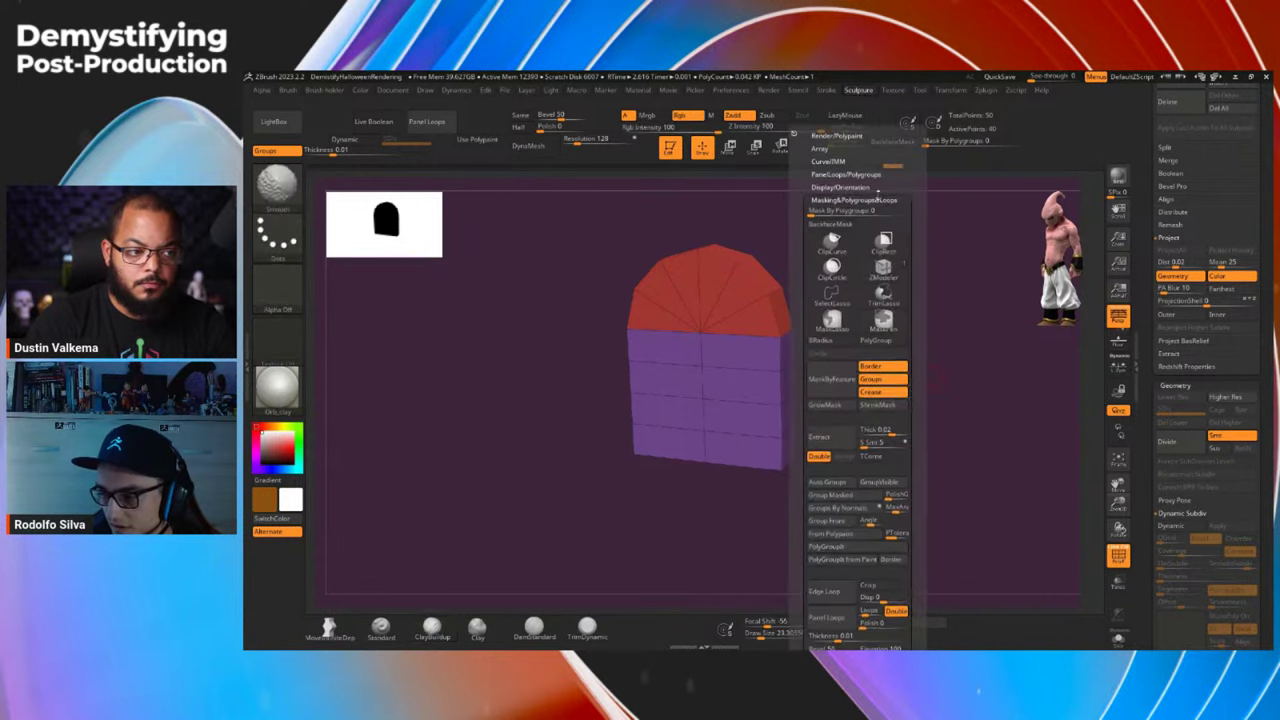
left_click(862, 200, "shift")
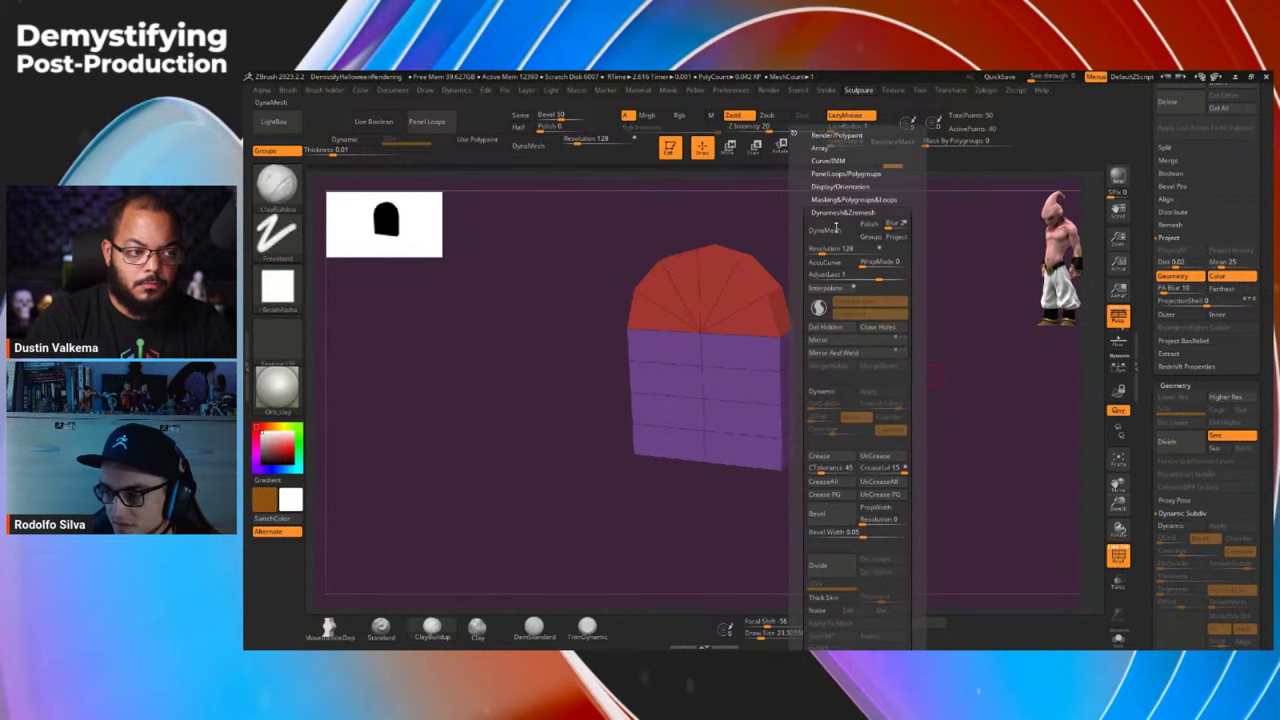
left_click(841, 328)
Cap the open underside of the arched shape using Close Holes from the Modify Topology settings.
left_click_drag(1146, 382, 1146, 364)
scroll(1147, 365, "down", 10)
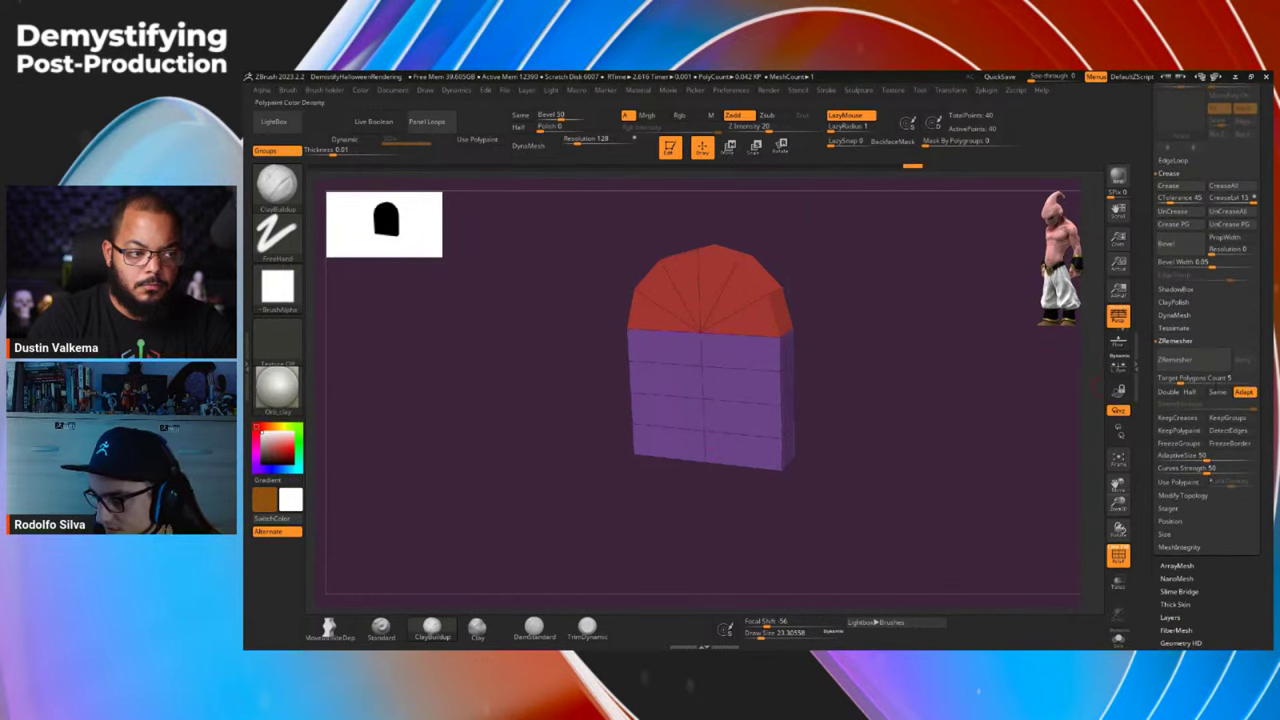
left_click(1183, 495)
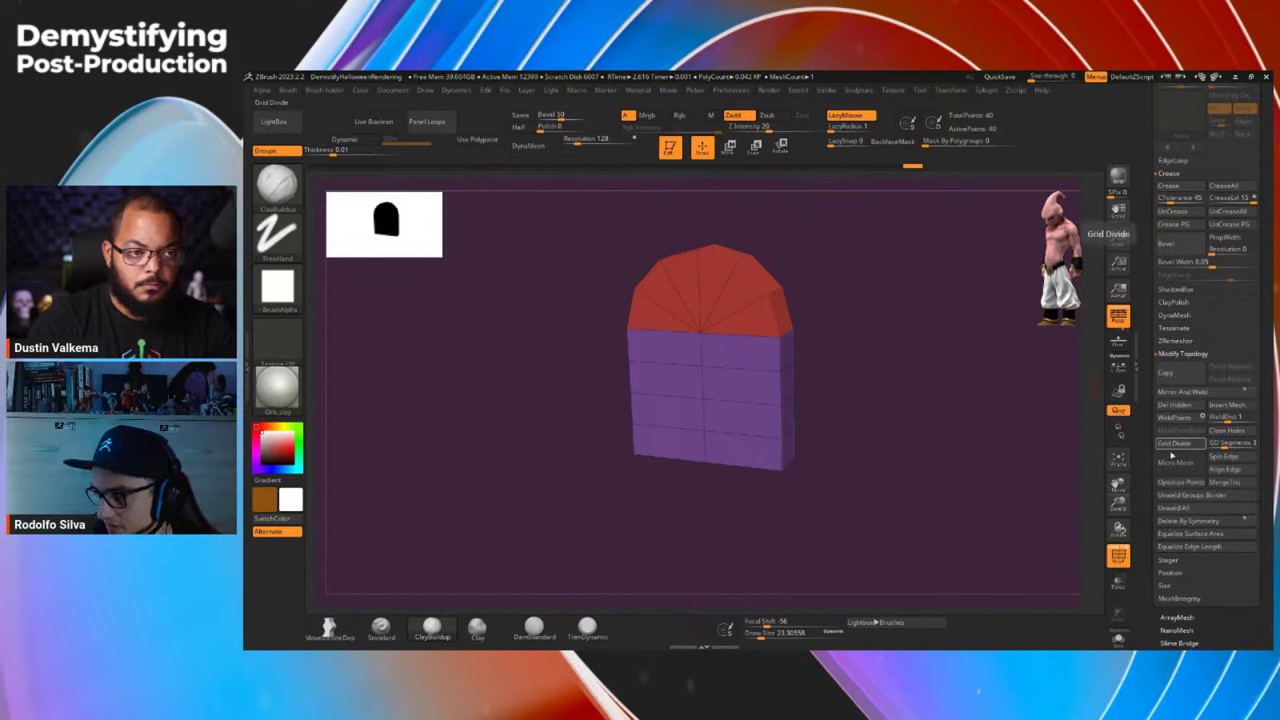
left_click_drag(835, 454, 871, 392)
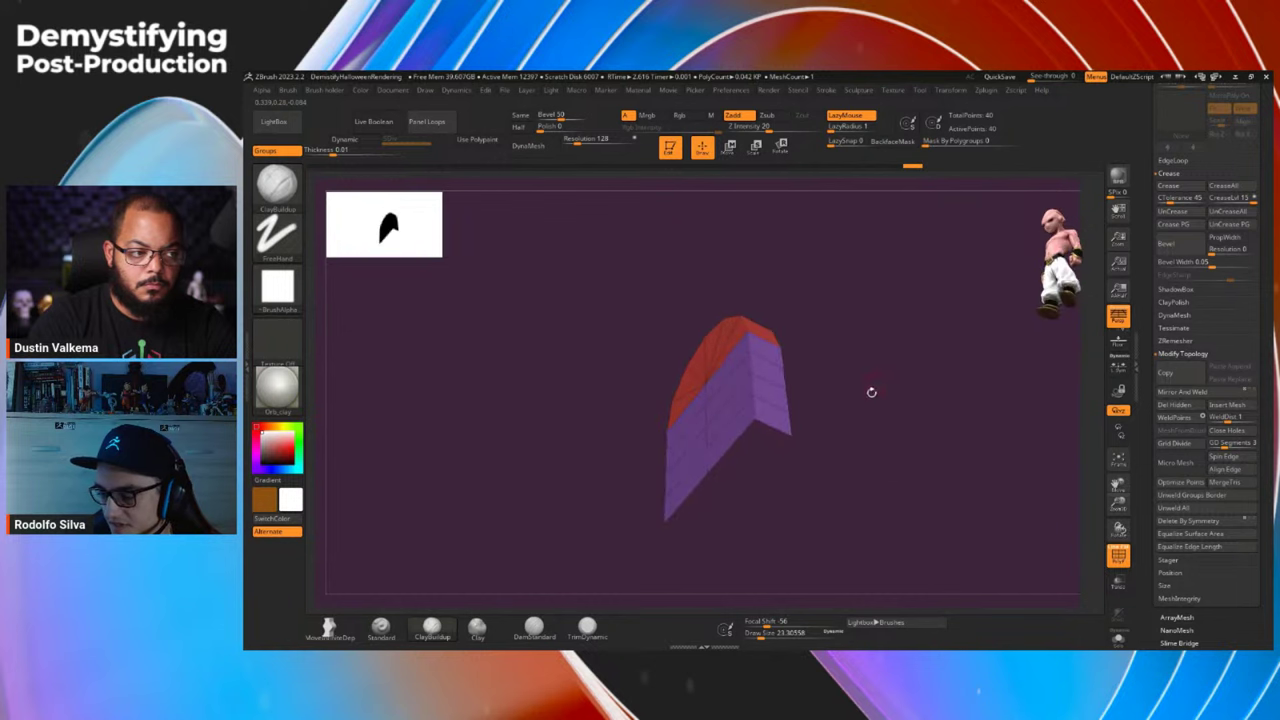
left_click_drag(859, 449, 860, 454)
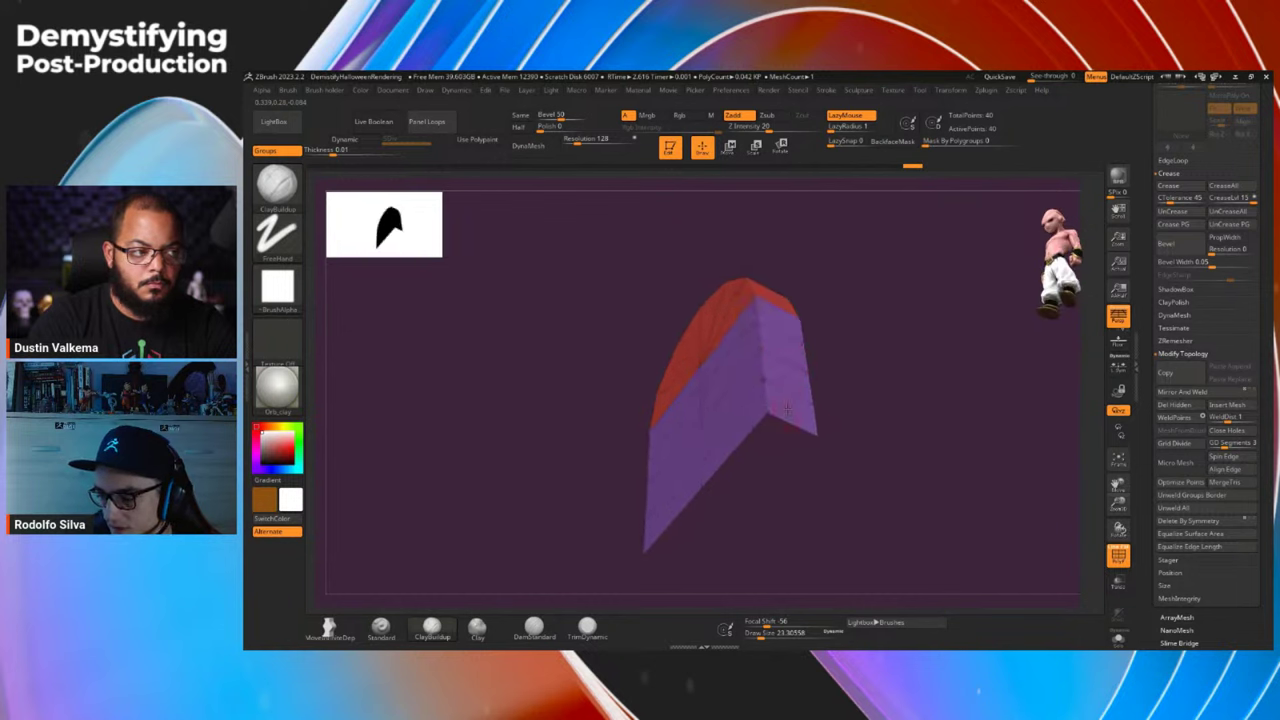
left_click(1245, 432)
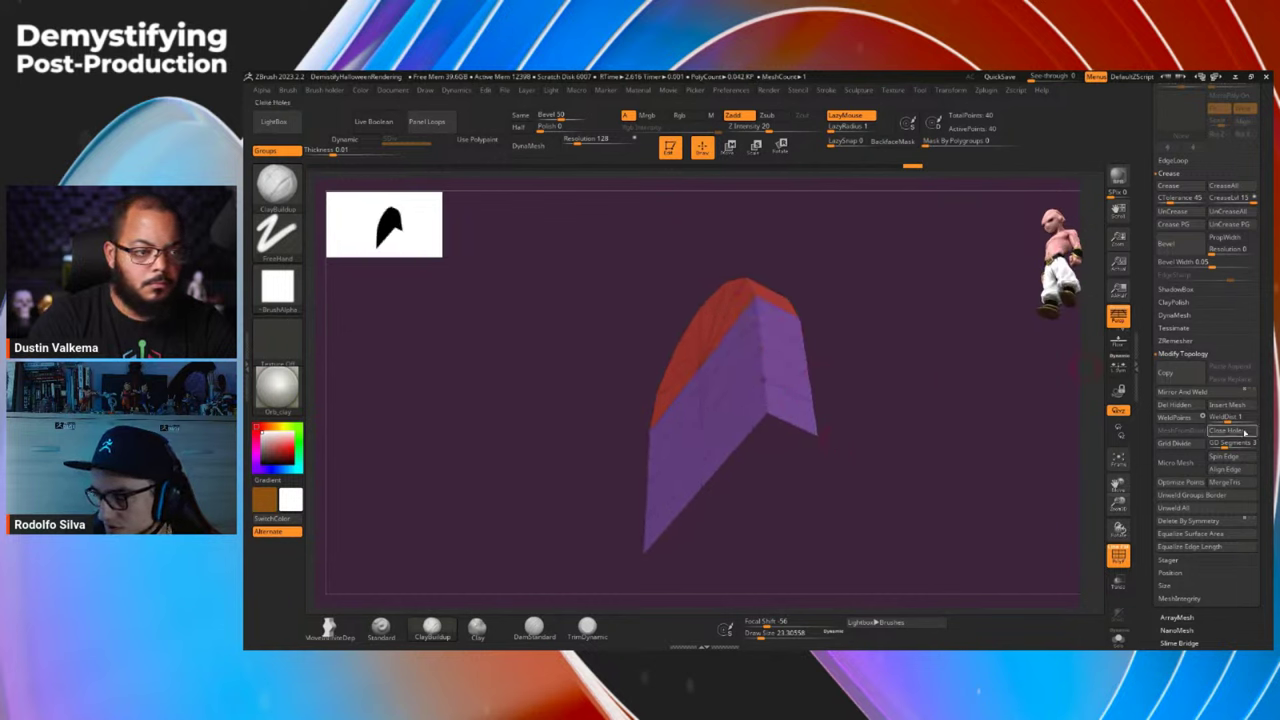
left_click_drag(897, 460, 866, 446)
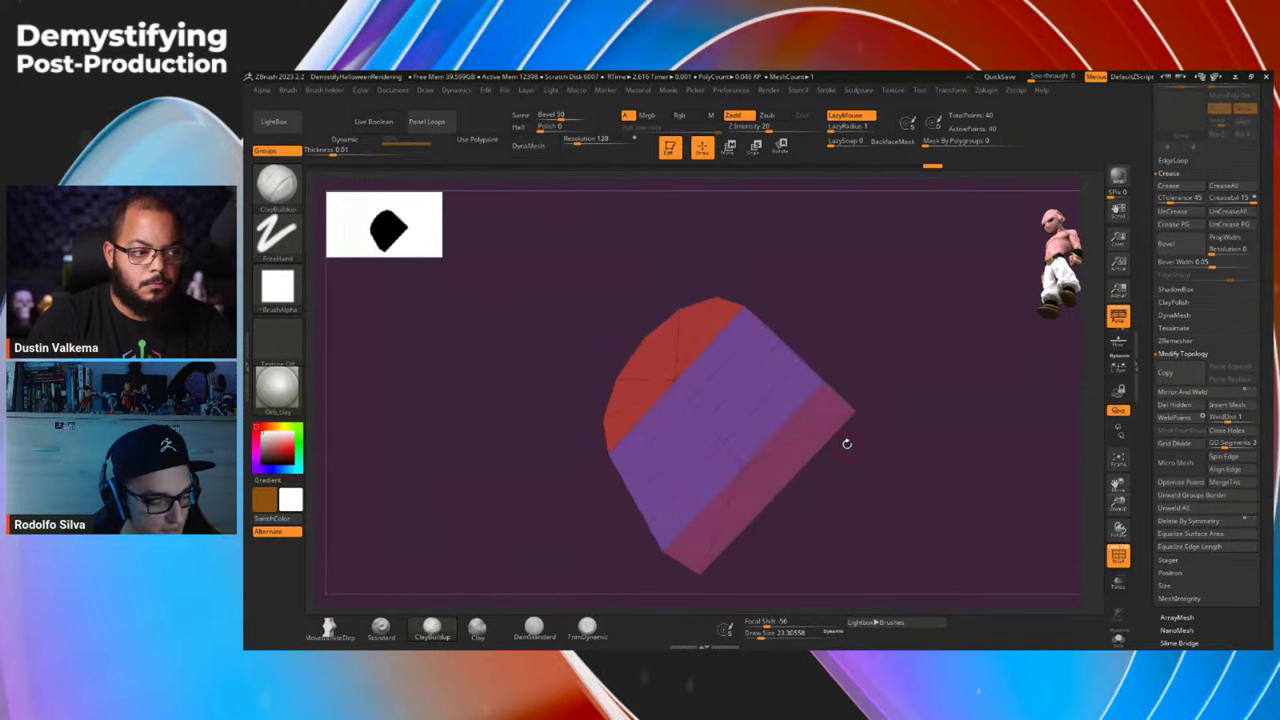
Set the ZModeler brush's edge action to Delete with the Edge target and remove the diagonal edge on the bottom cap.
key("b")
key("z")
key("m")
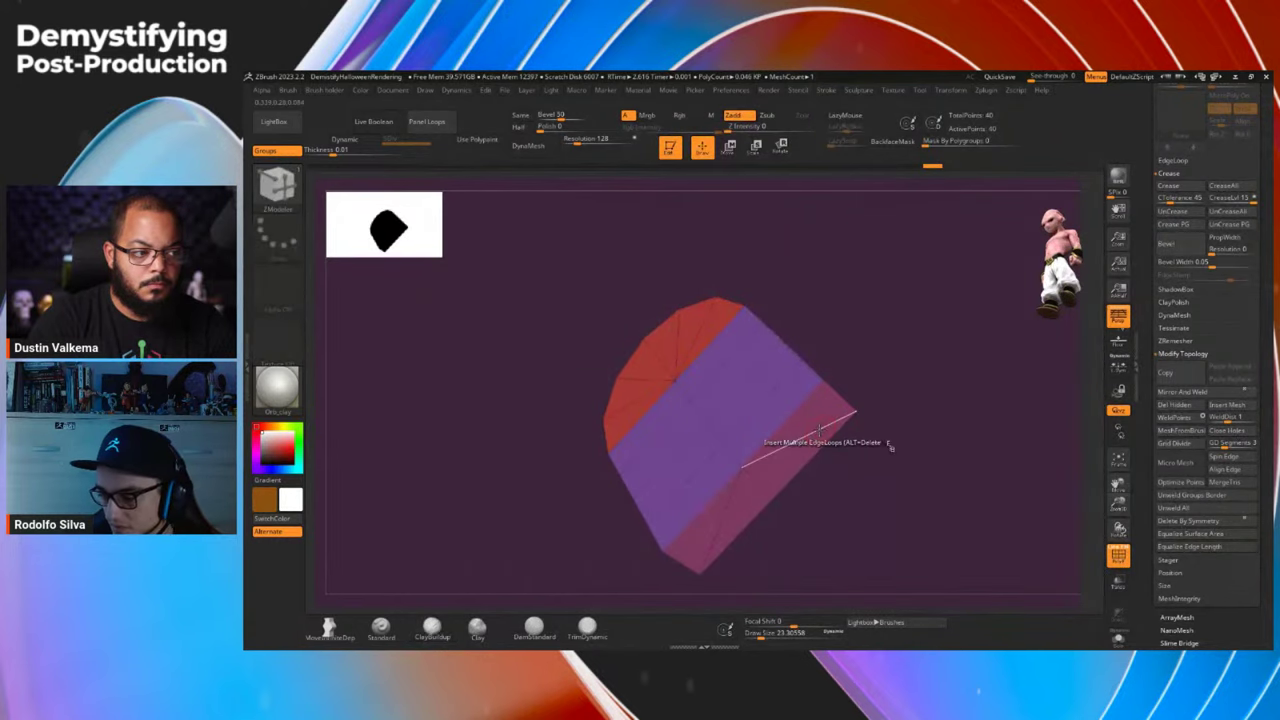
key("space")
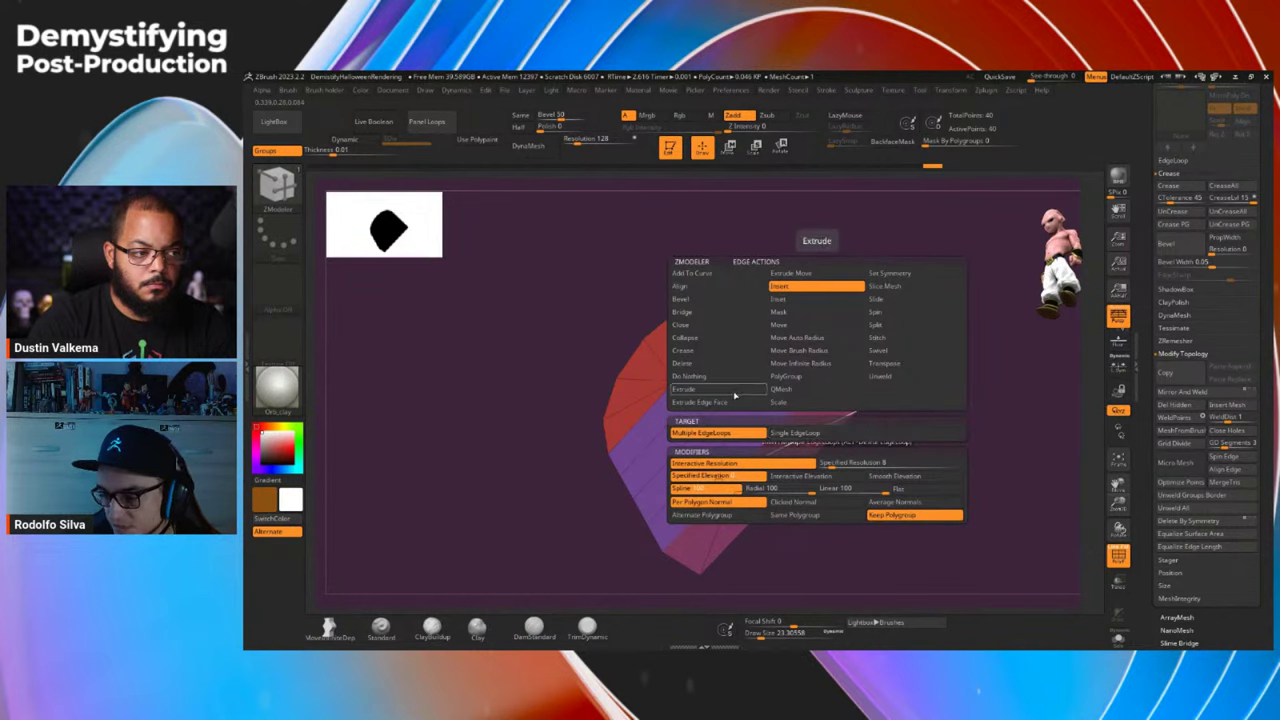
left_click(728, 366)
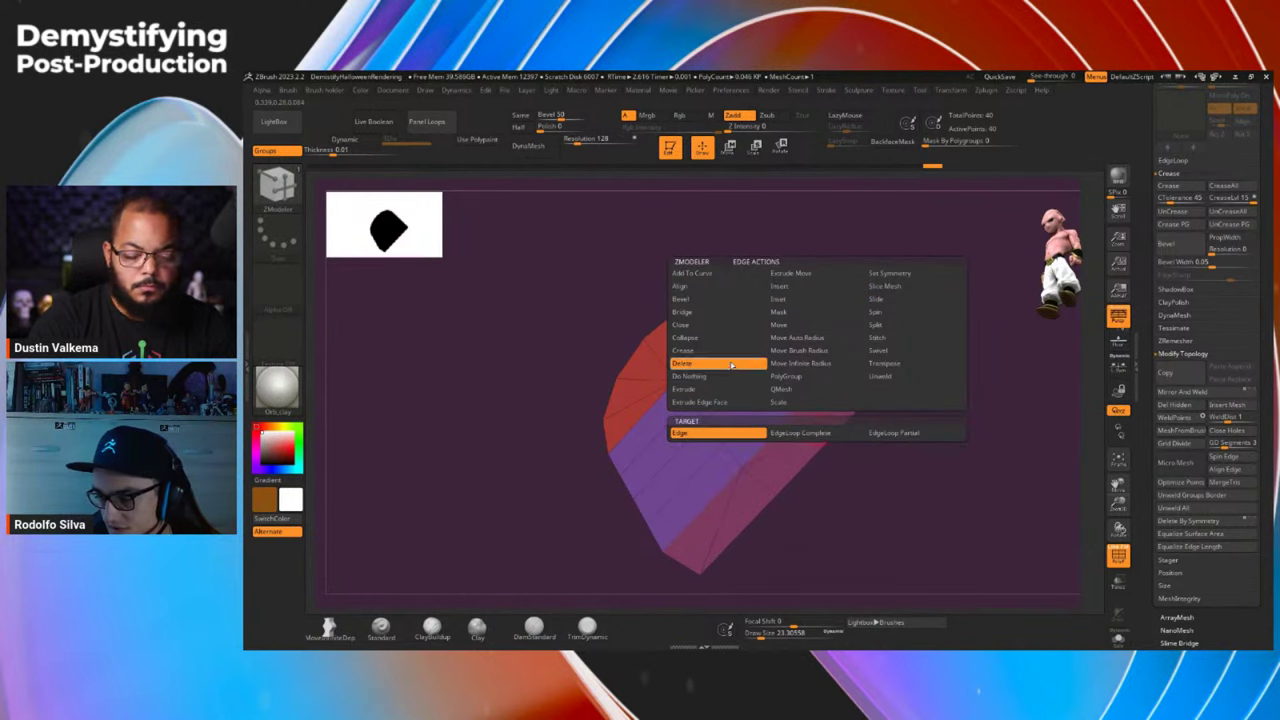
left_click(716, 432)
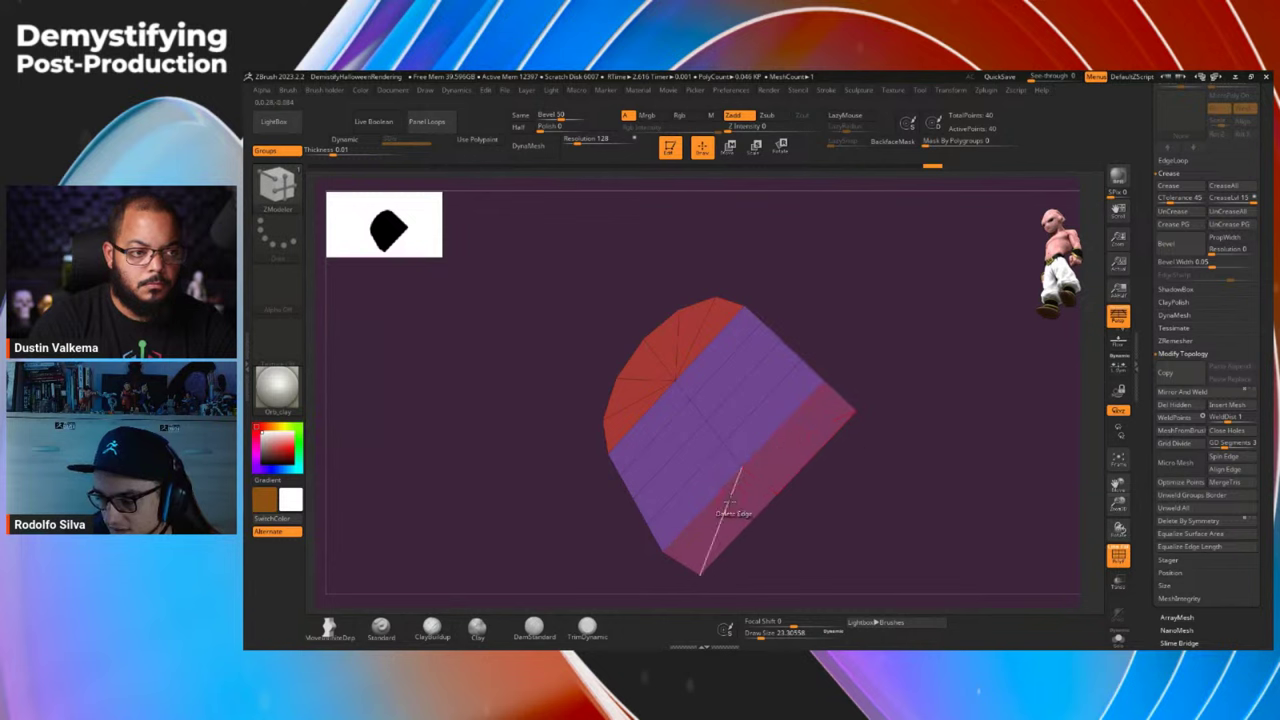
left_click(724, 512)
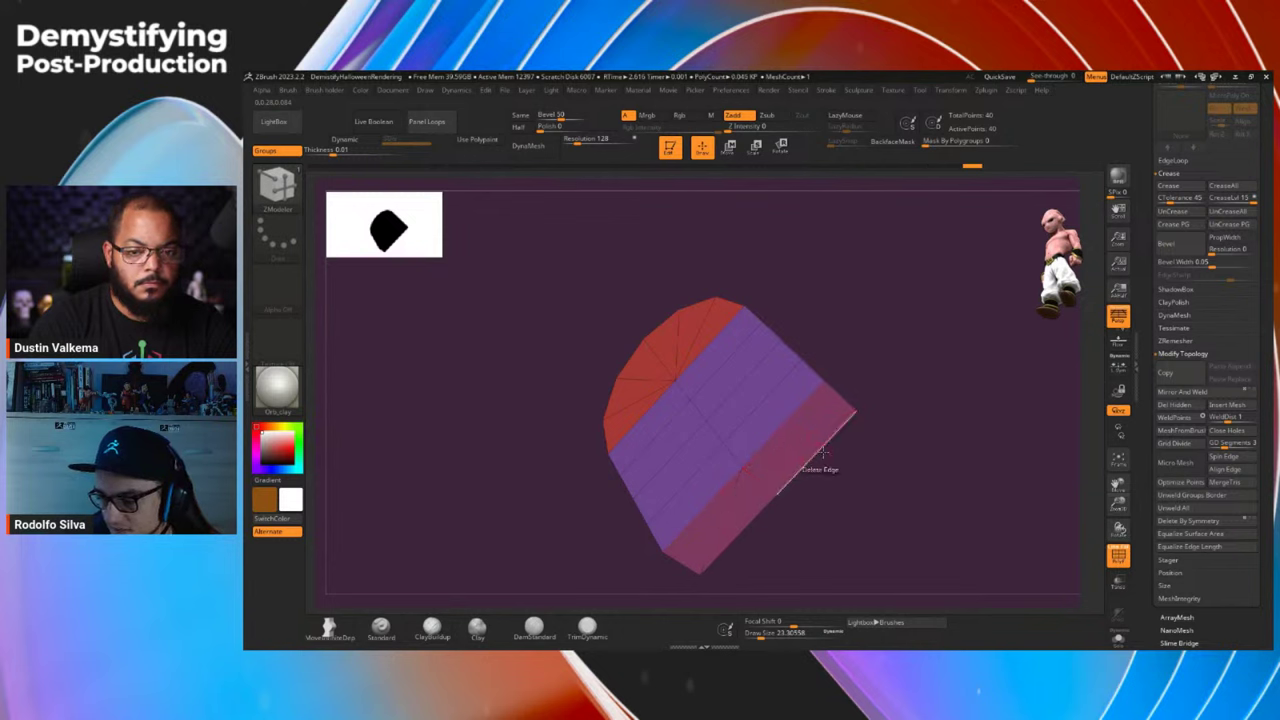
Delete the remaining edge on the tombstone's bottom cap and turn on Dynamic Subdivision.
left_click(728, 499)
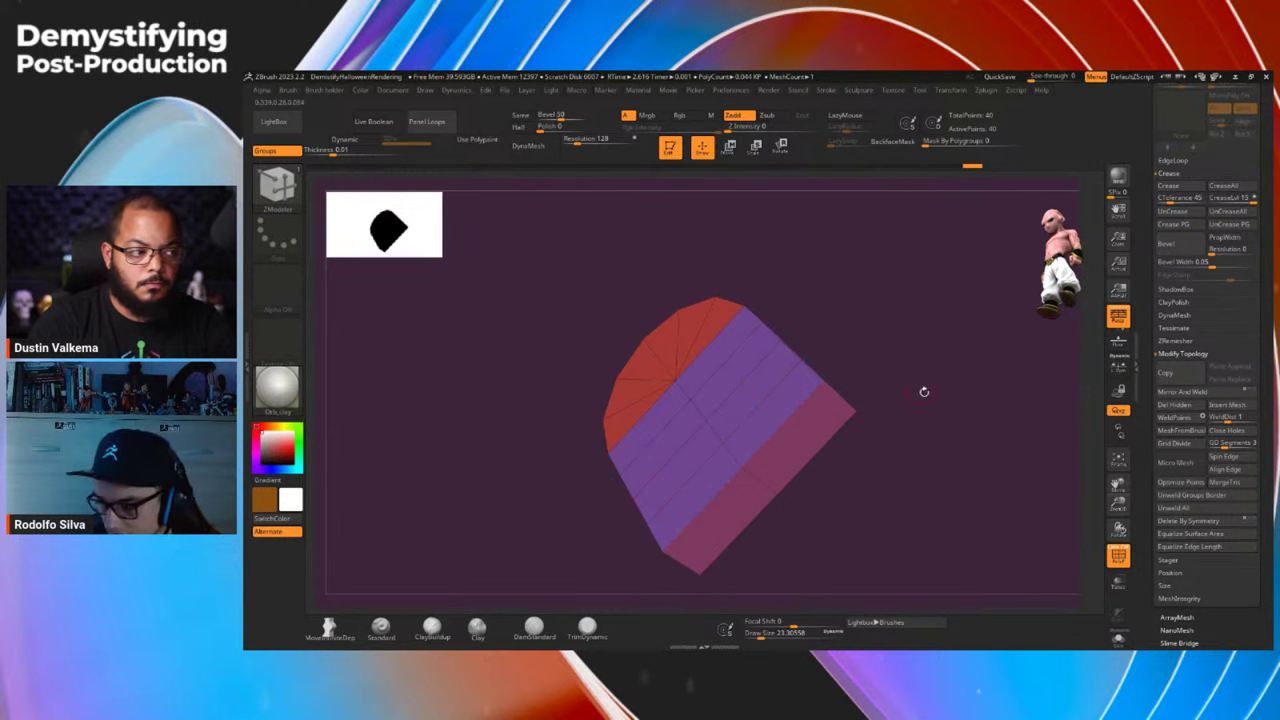
left_click_drag(918, 388, 880, 440)
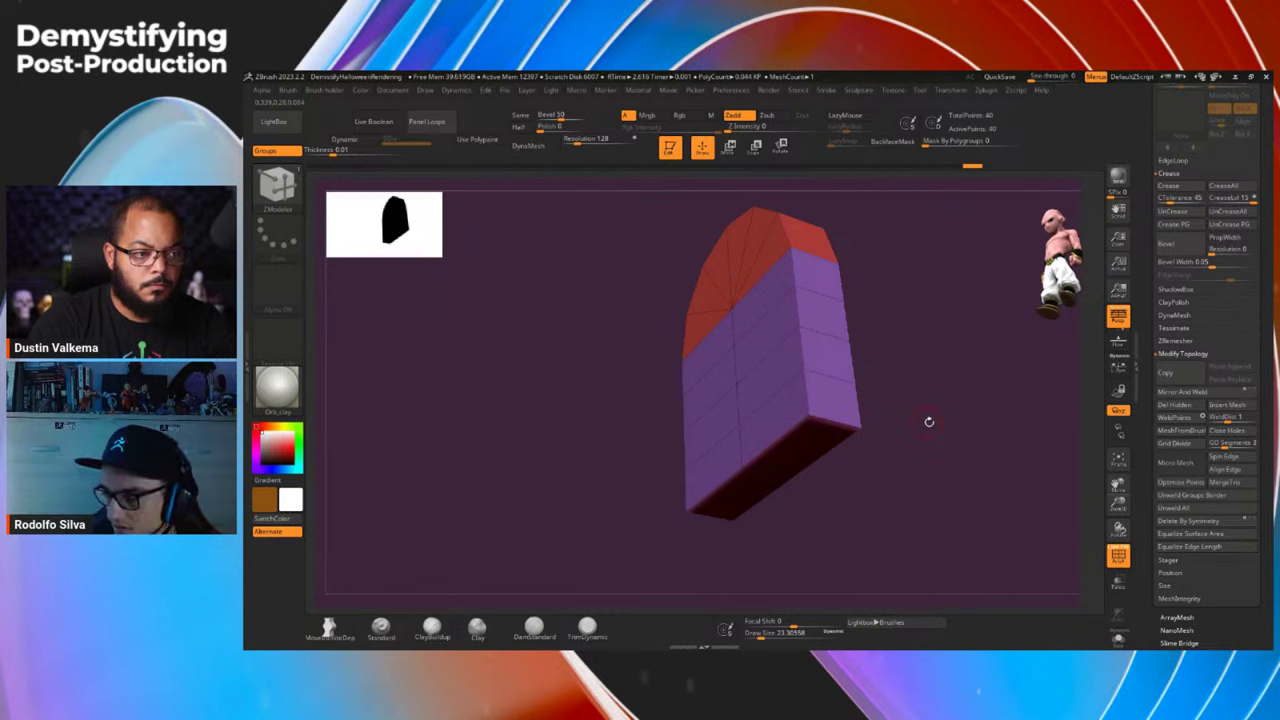
key("d")
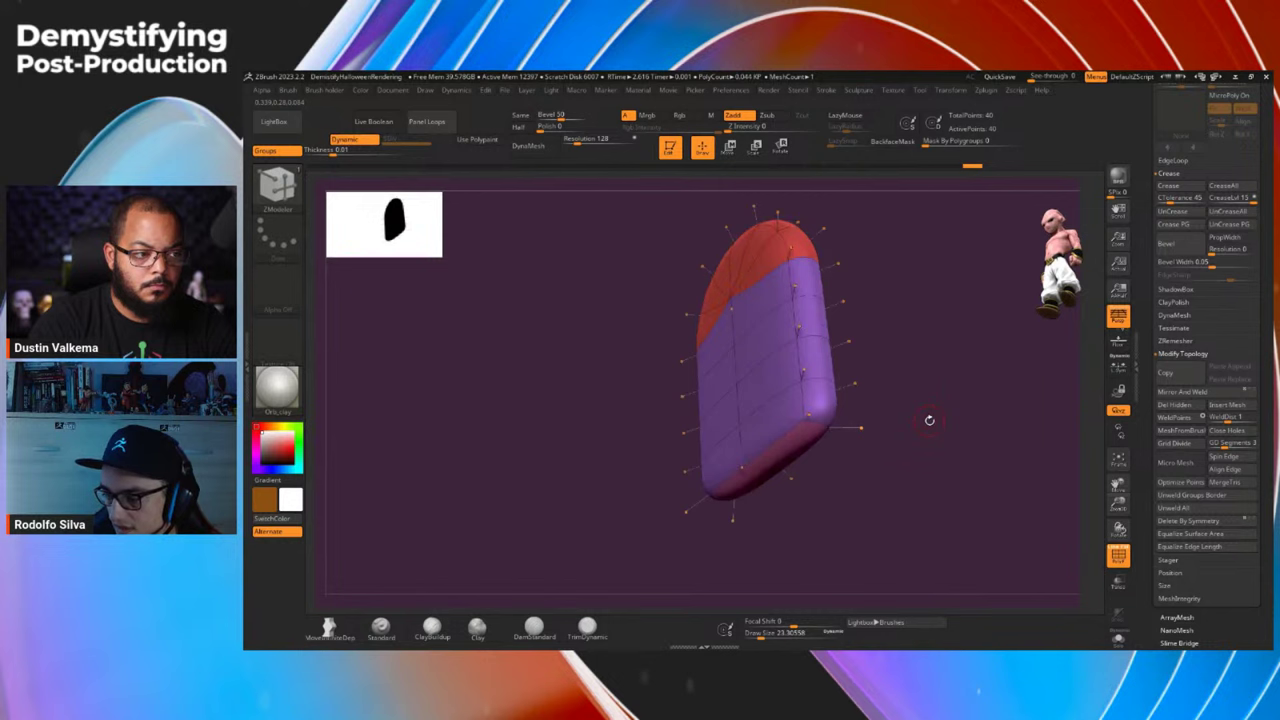
Crease the tombstone's edges with a tolerance of 45, set the crease level to 3 and hide the polyframe.
scroll(1146, 456, "up", 10)
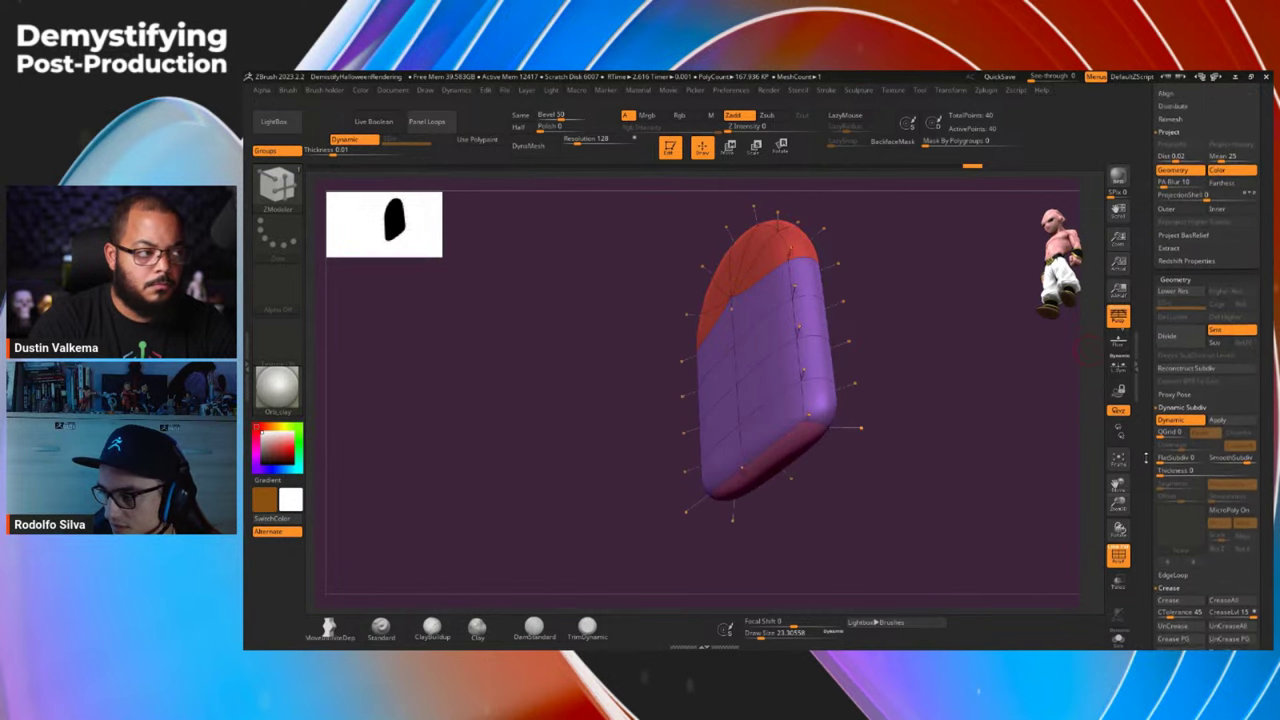
scroll(1146, 456, "up", 5)
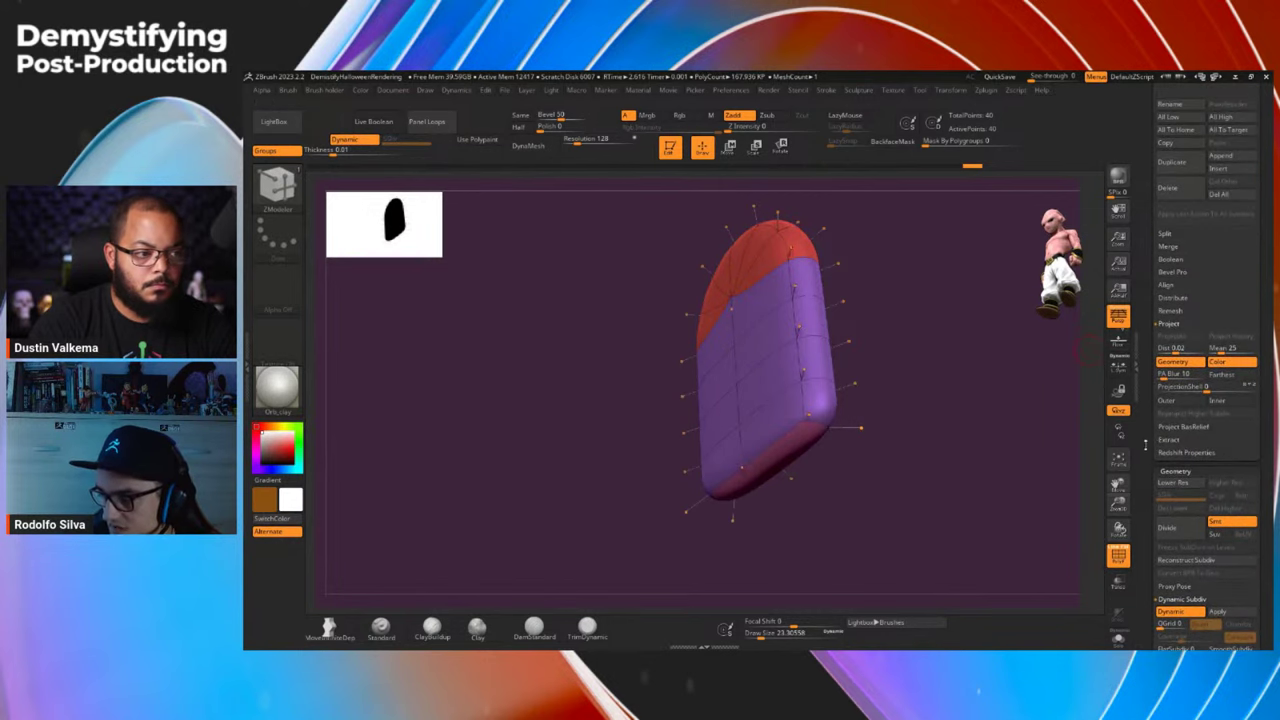
scroll(1146, 446, "down", 8)
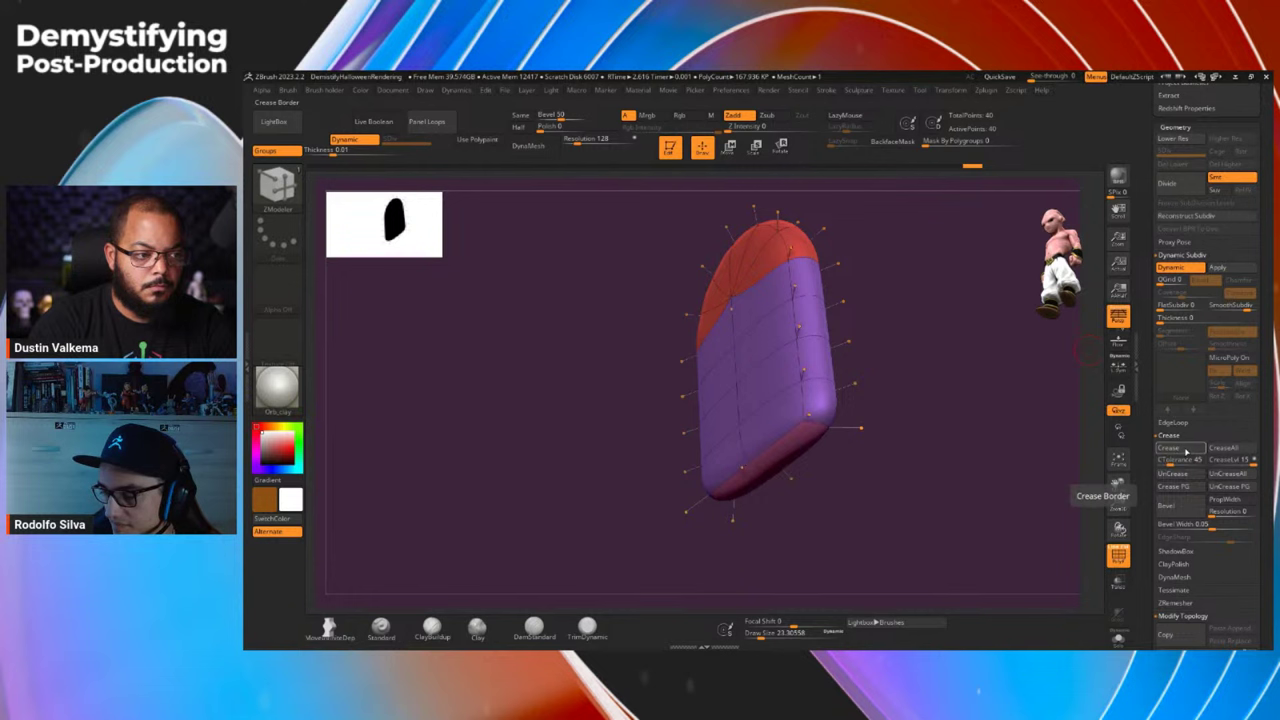
left_click(1186, 452)
left_click_drag(1010, 450, 931, 455)
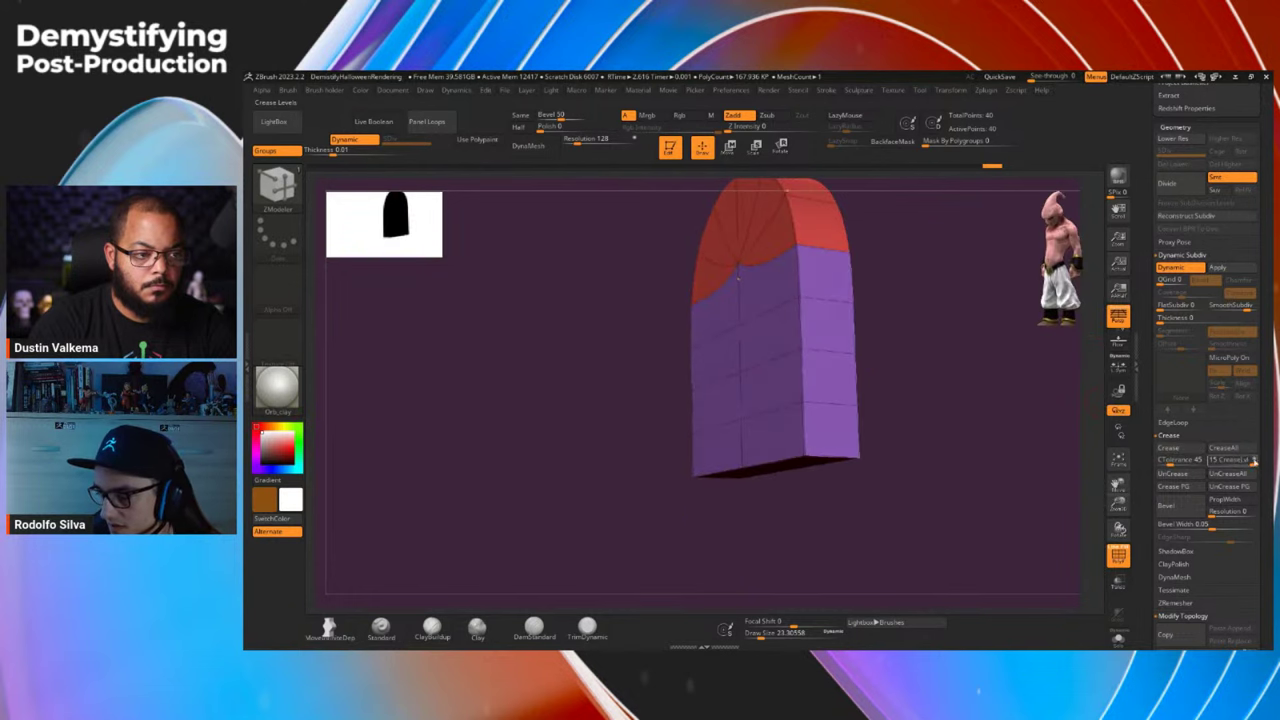
left_click_drag(1252, 460, 1245, 461)
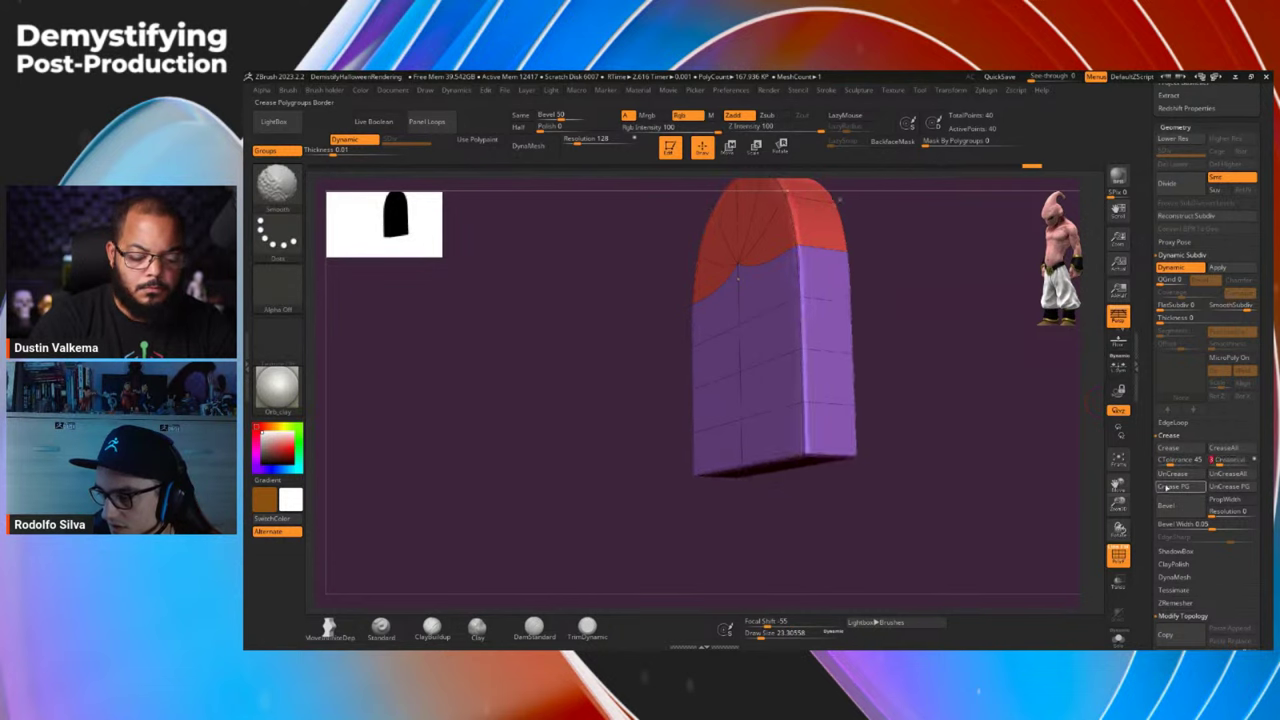
key("shift+f")
left_click_drag(997, 463, 978, 492)
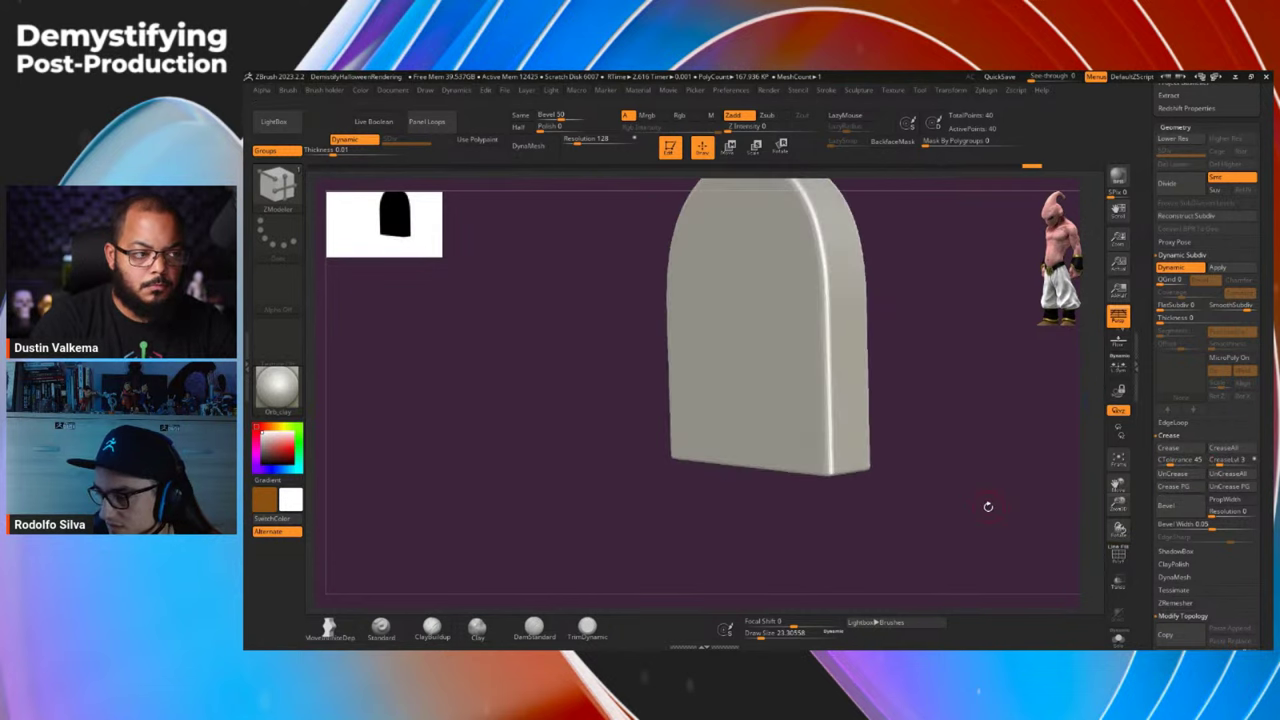
Adjust the tombstone's smooth subdivision level in the Dynamic Subdivision settings.
key("space")
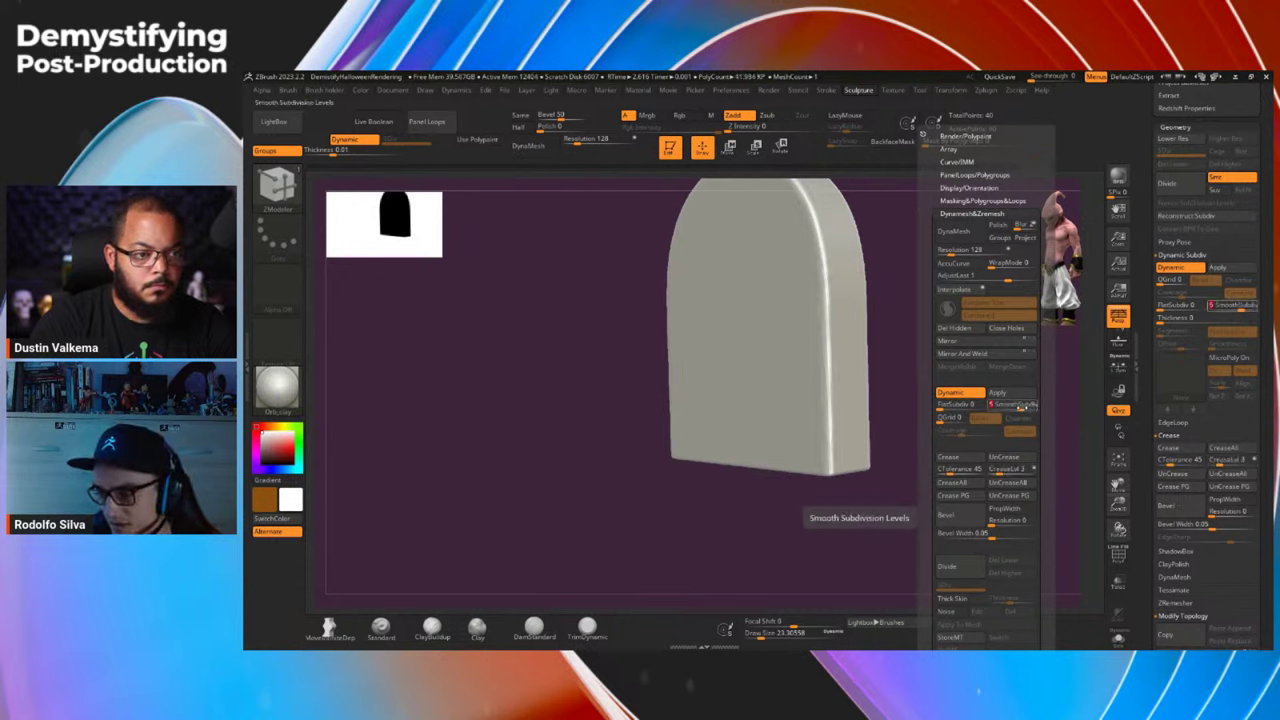
left_click_drag(1020, 407, 1027, 407)
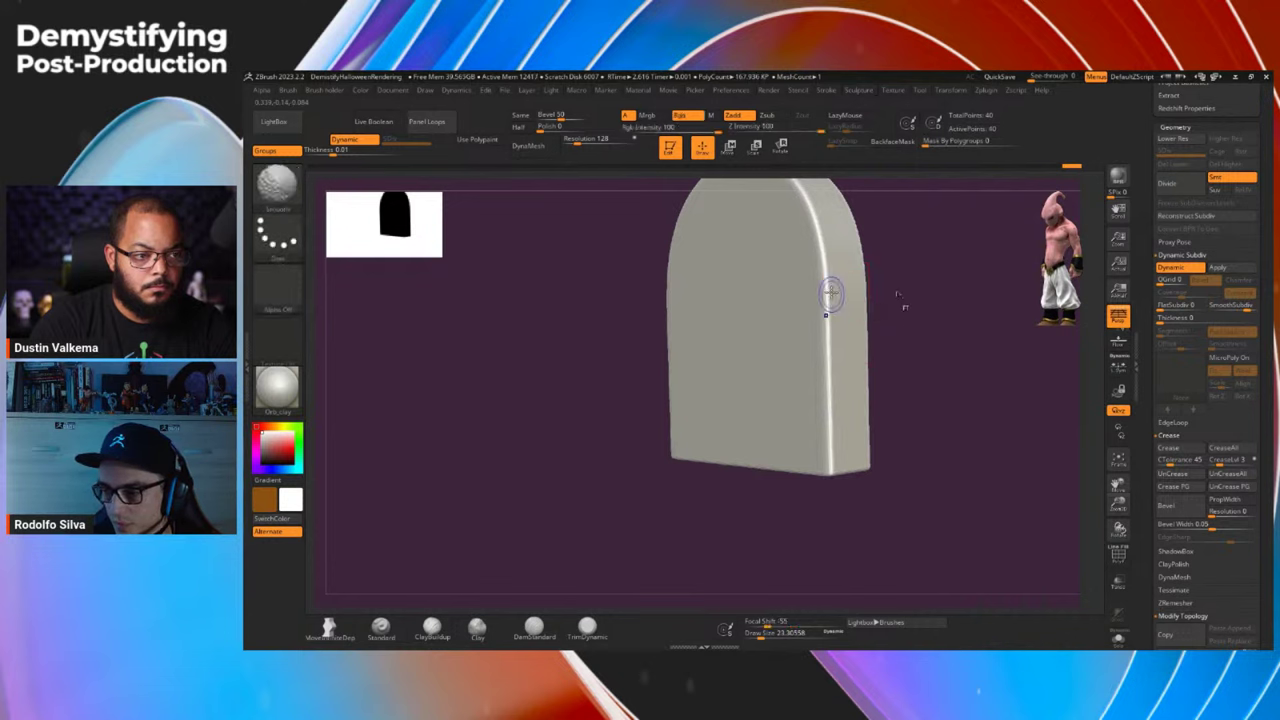
left_click_drag(933, 391, 867, 452)
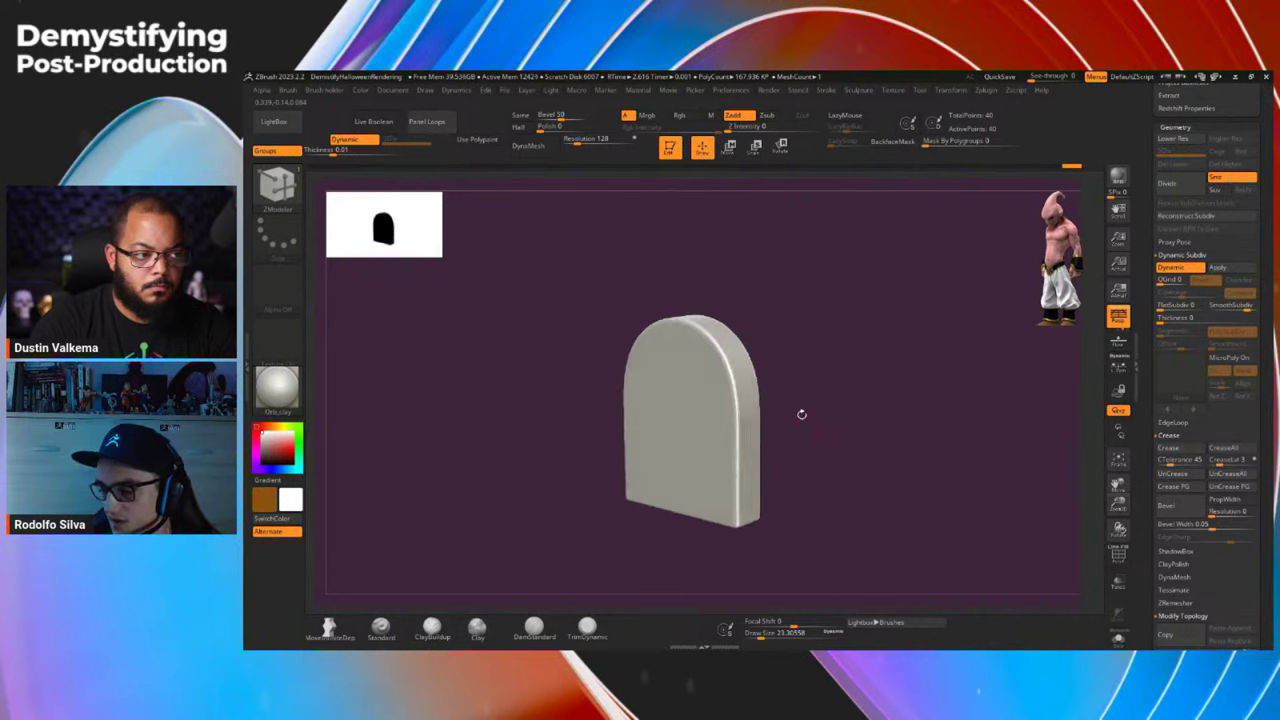
Rename the tombstone subtool as Top_high.
scroll(1151, 375, "up", 5)
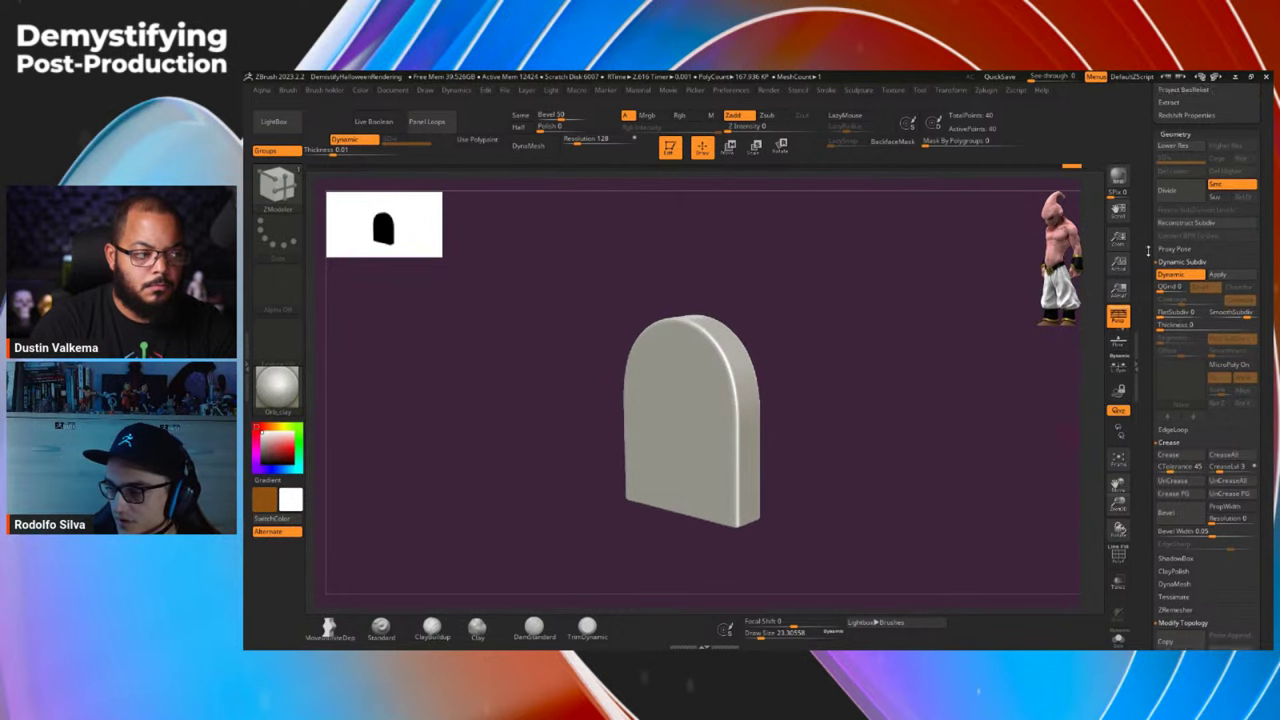
scroll(1151, 375, "up", 5)
mouse_move(1175, 301)
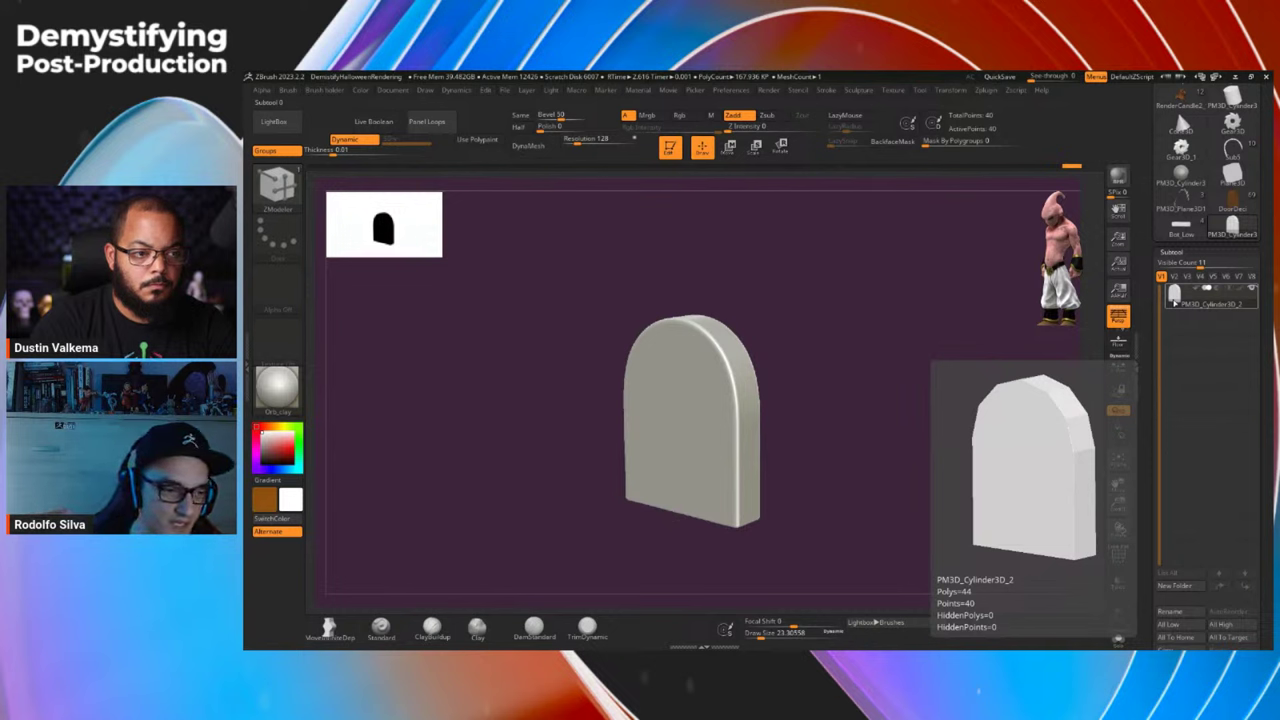
left_click_drag(1151, 314, 1151, 293)
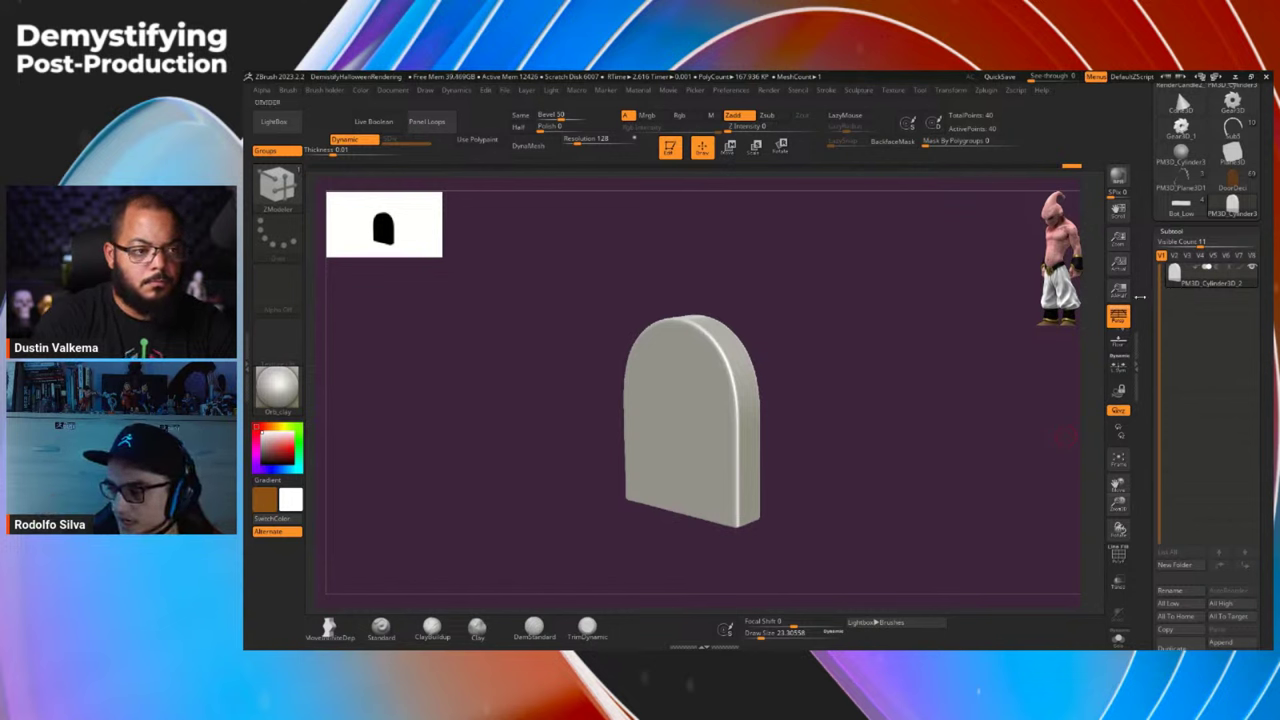
left_click_drag(1144, 296, 1144, 281)
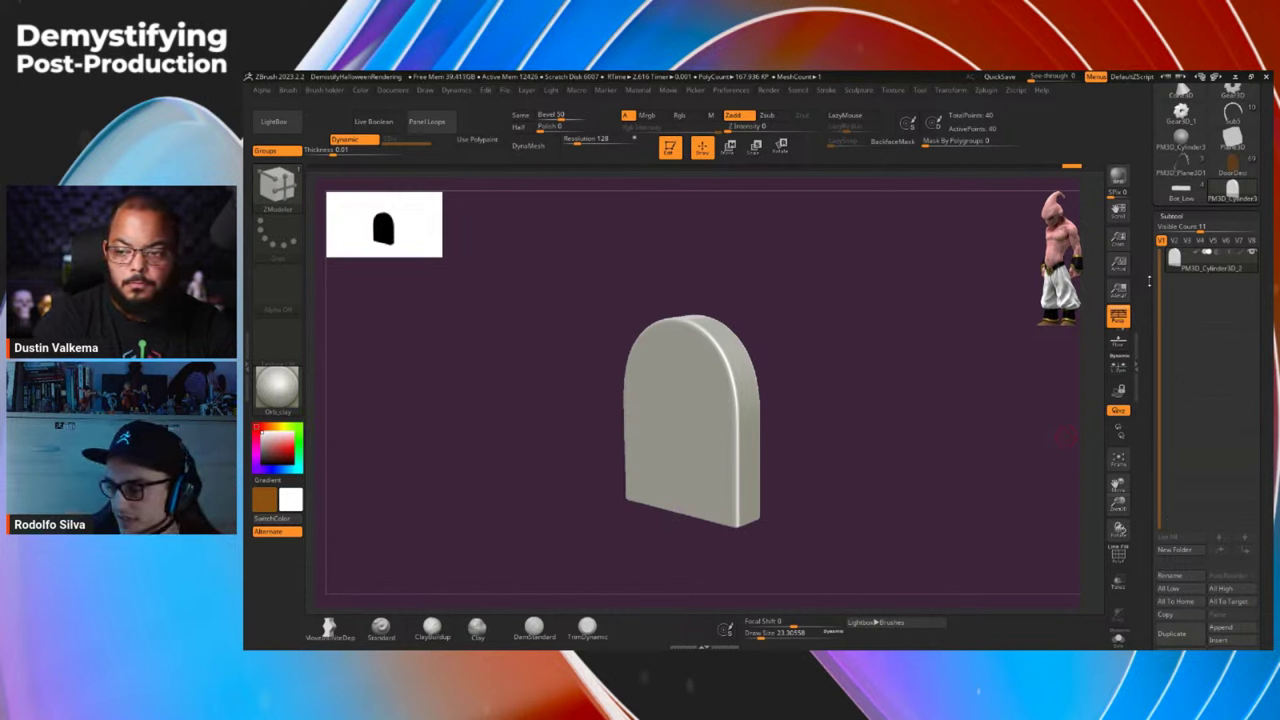
left_click(1175, 584)
key("BackSpace")
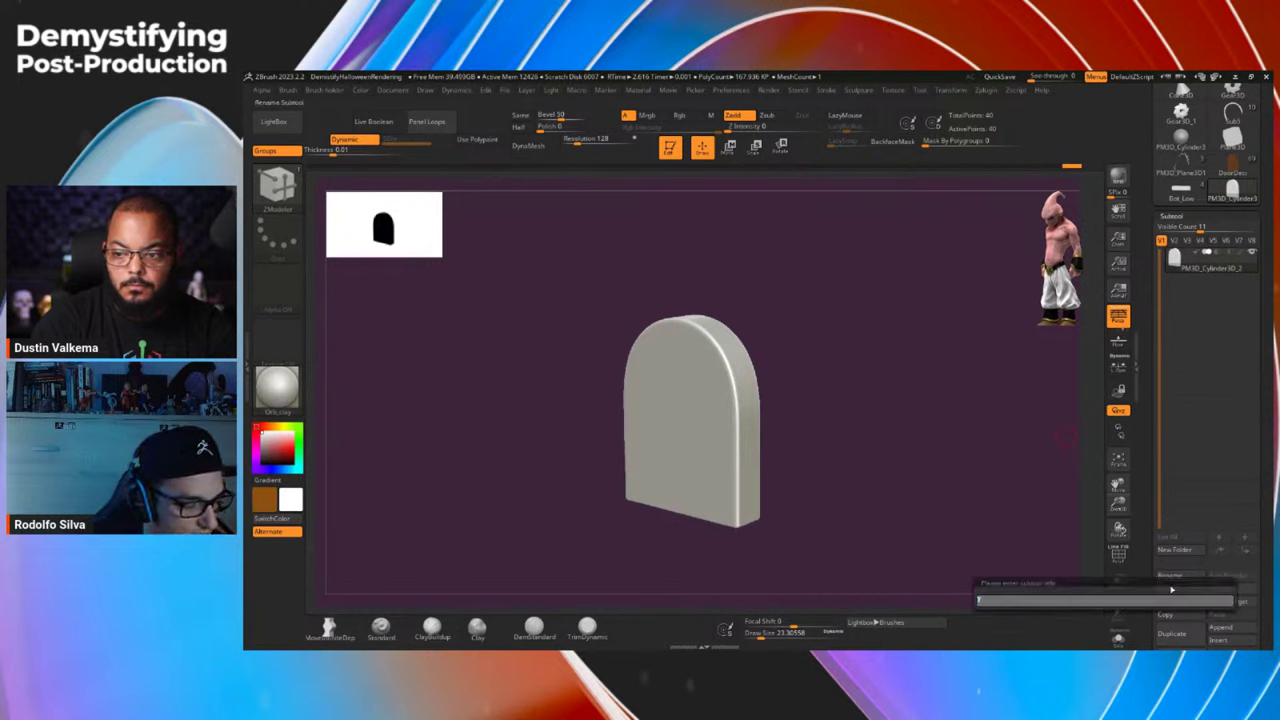
type("TopThigh")
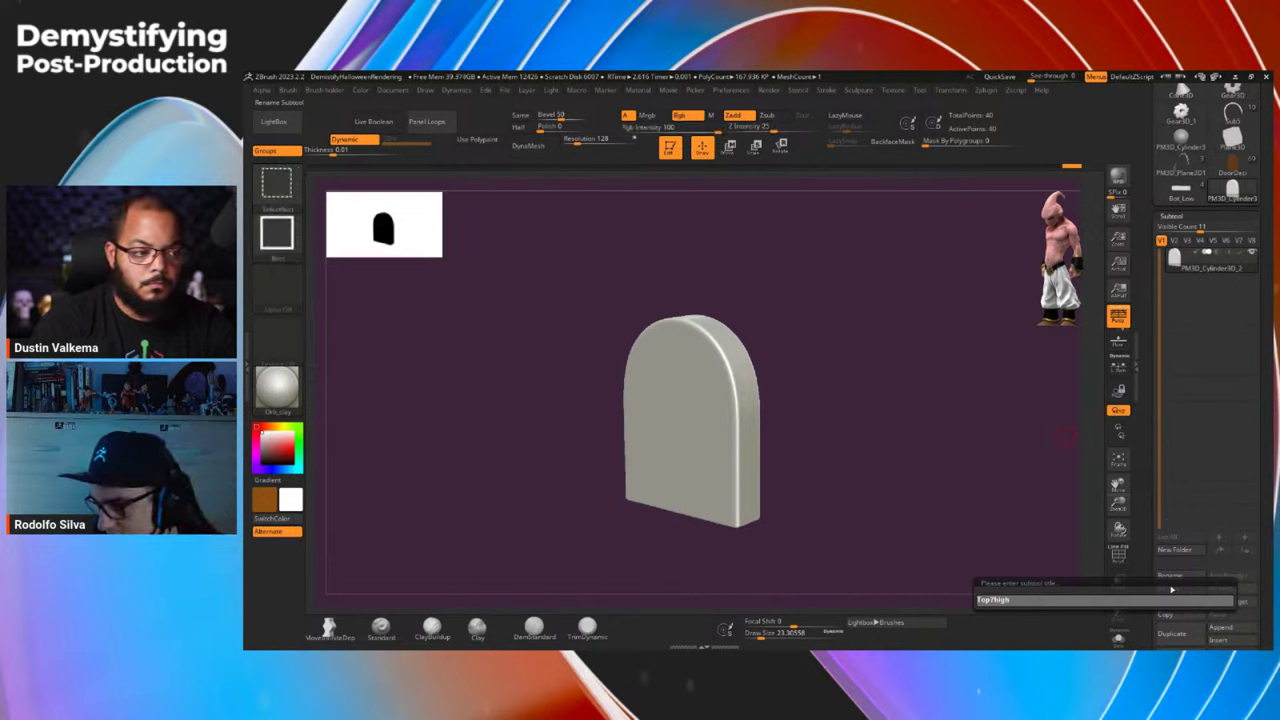
type("_")
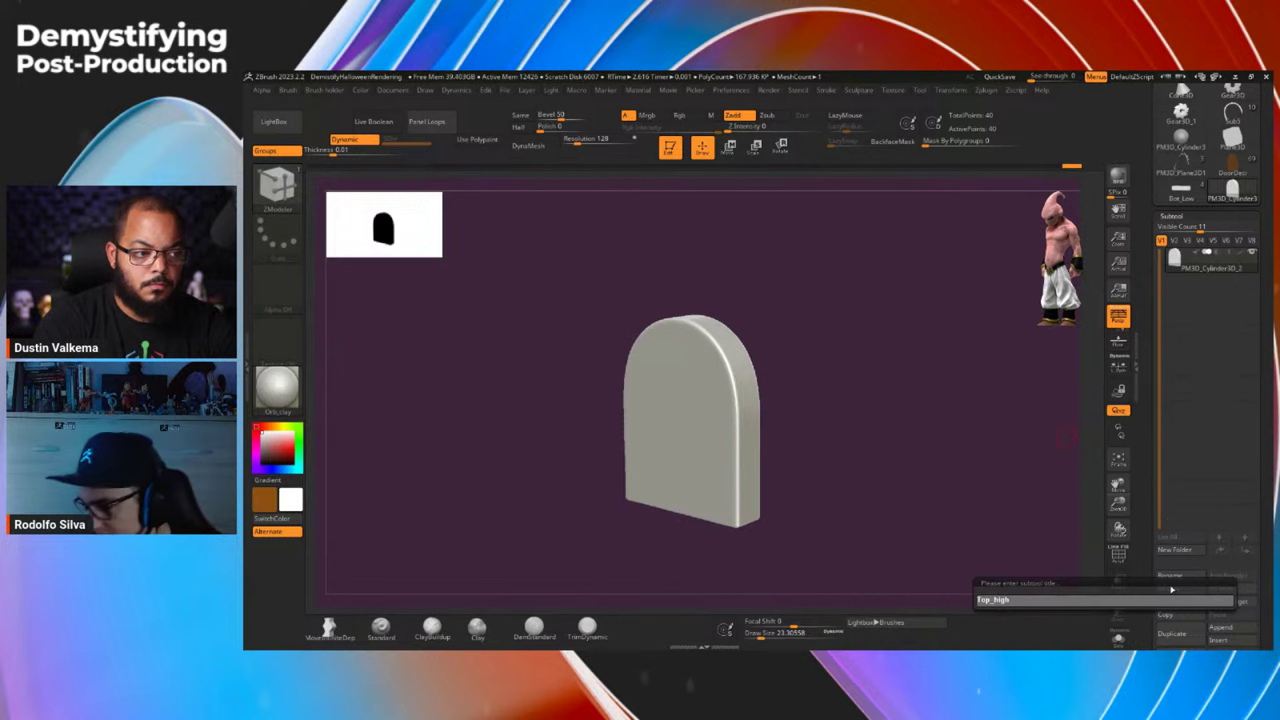
key("Return")
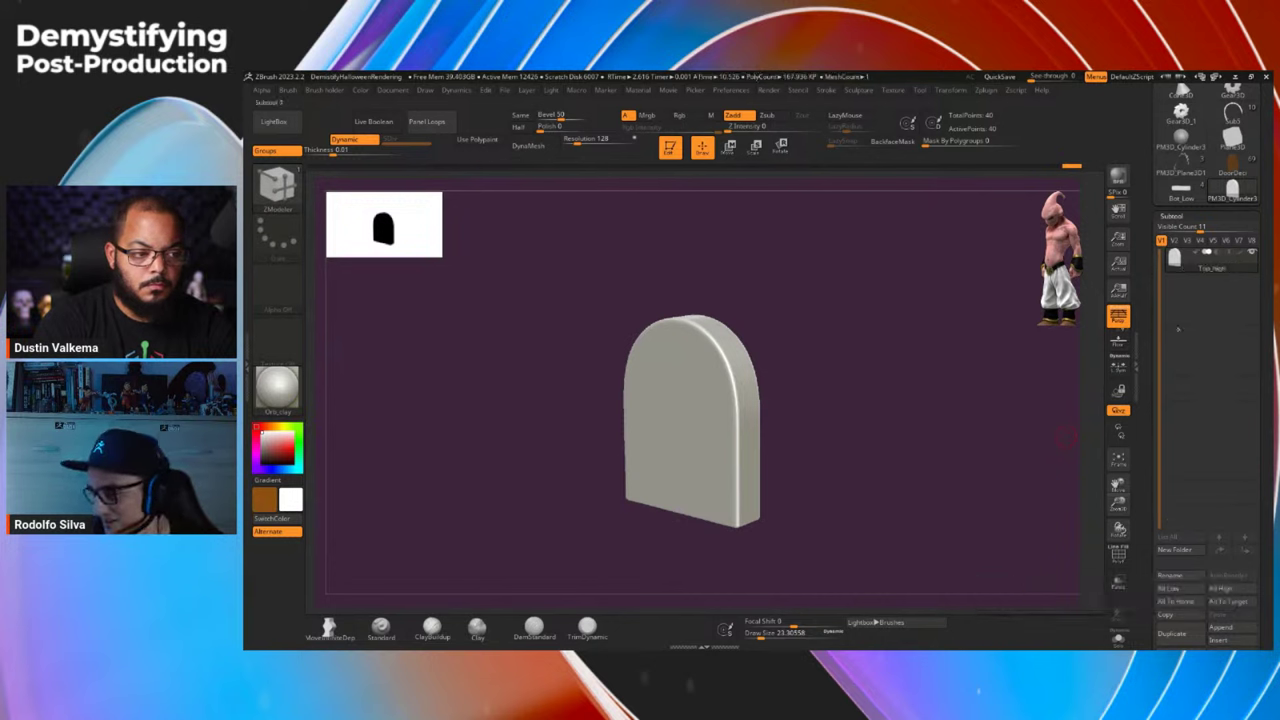
Duplicate the Top_high subtool and move the copy straight down by about 0.31.
scroll(1190, 440, "down", 3)
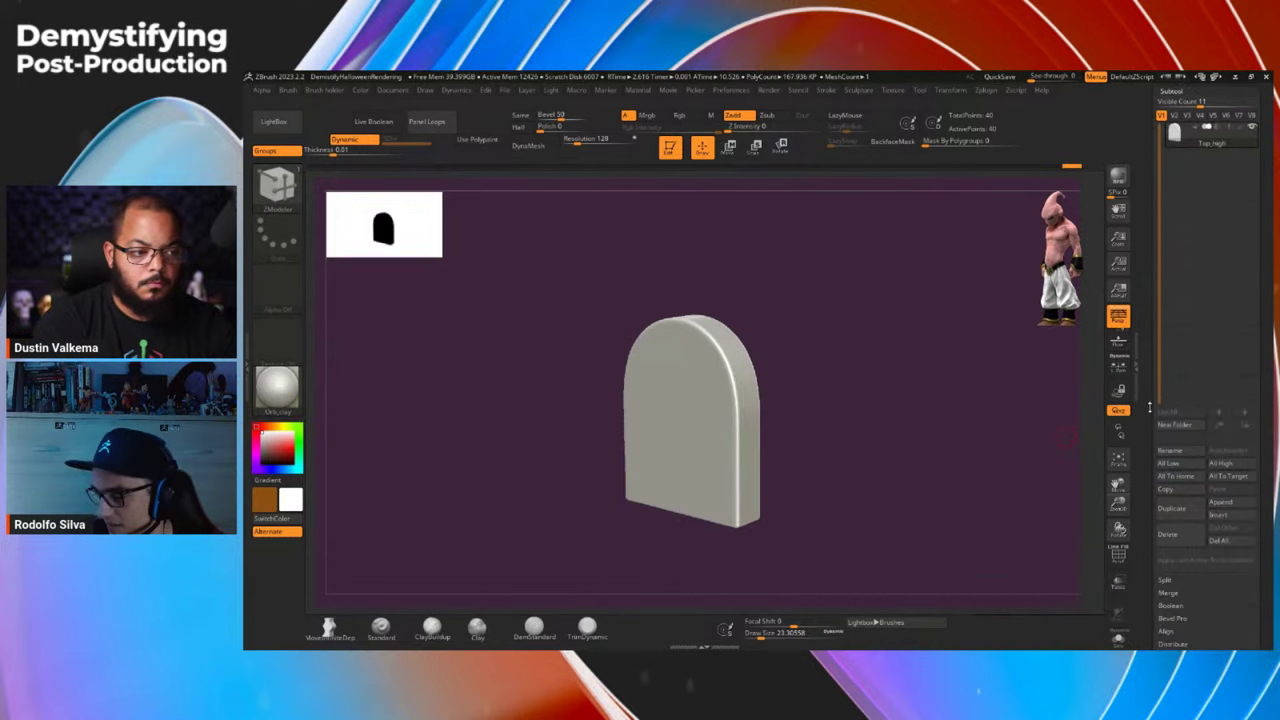
left_click(1175, 510)
key("w")
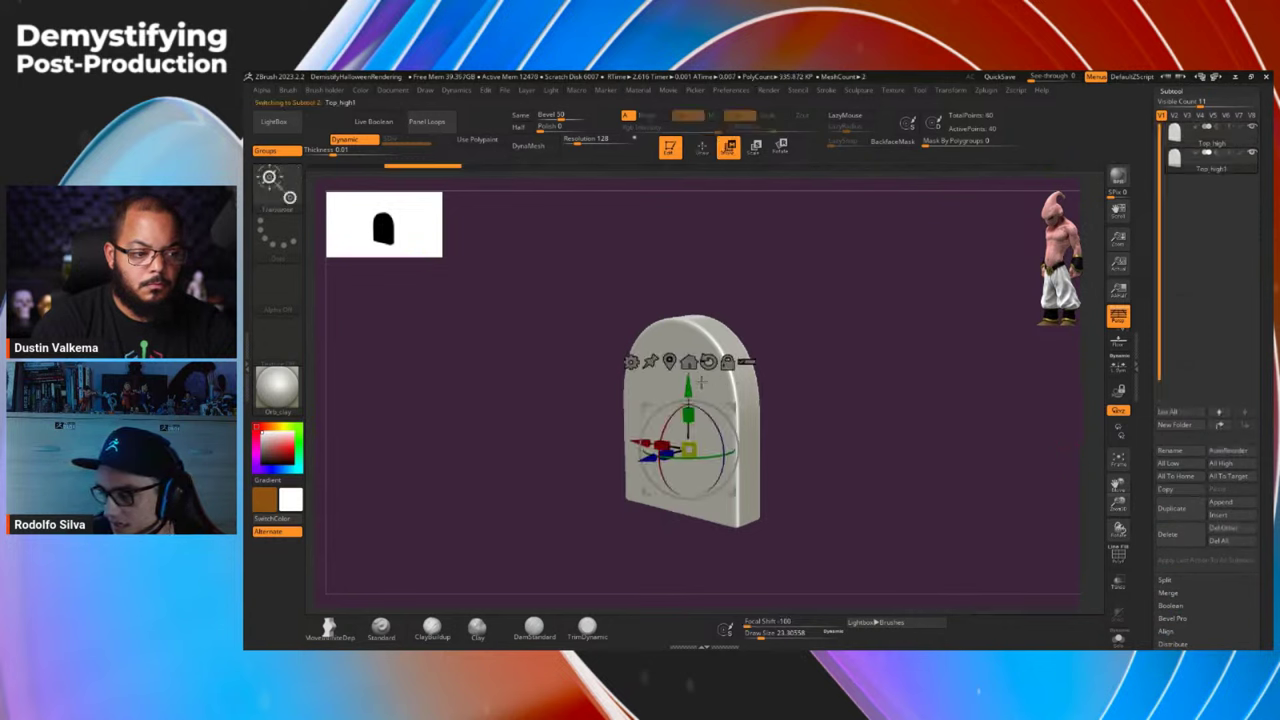
left_click_drag(701, 381, 697, 455)
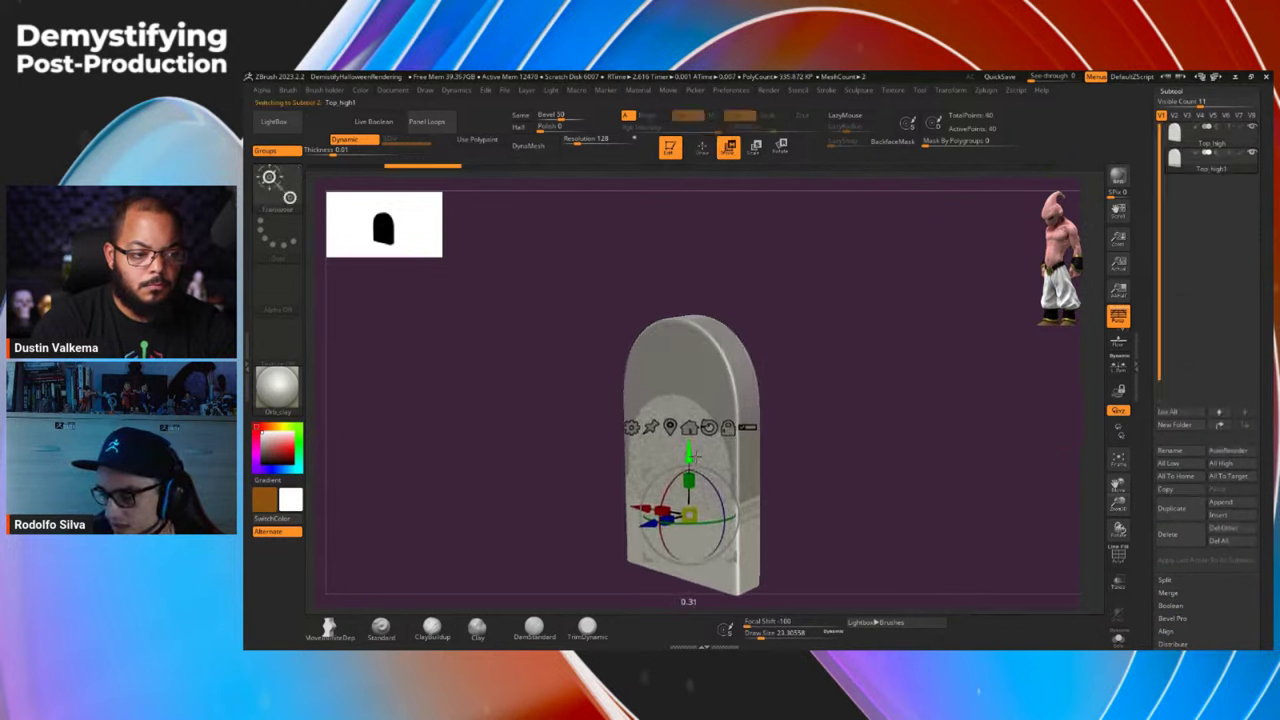
Replace the lowered copy with a cube primitive and display its polyframe without dynamic subdivision.
left_click(631, 428)
left_click(737, 430)
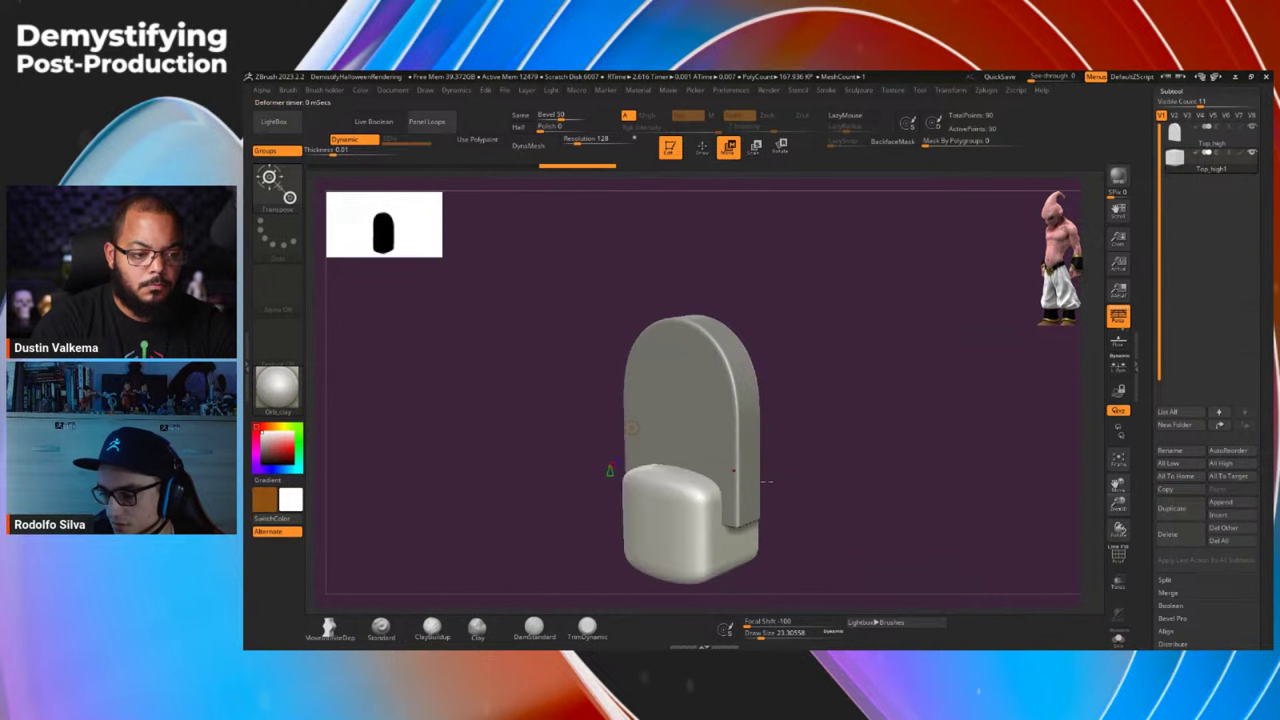
key("shift+f")
key("shift+d")
left_click_drag(792, 507, 780, 523)
Activate the ZModeler brush and scale the cube into a low, wide base under the tombstone, with about 1.25 scaling in depth.
key("q")
key("b")
key("z")
key("m")
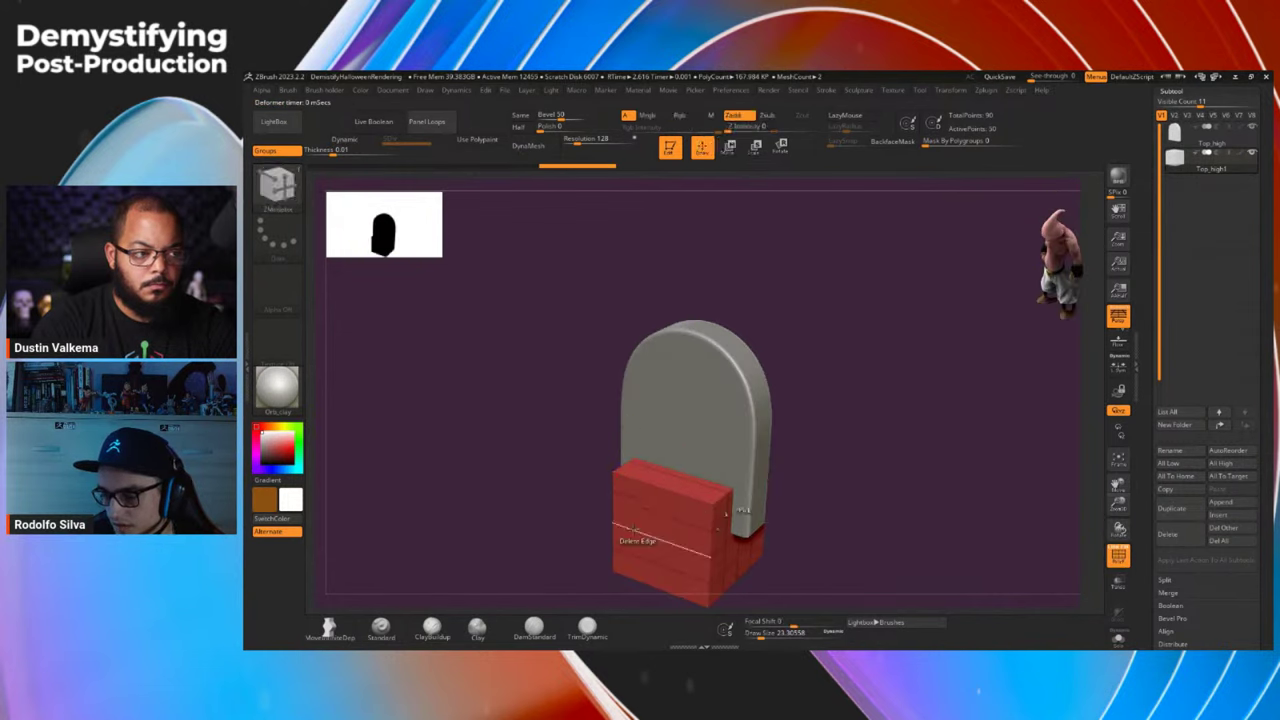
key("w")
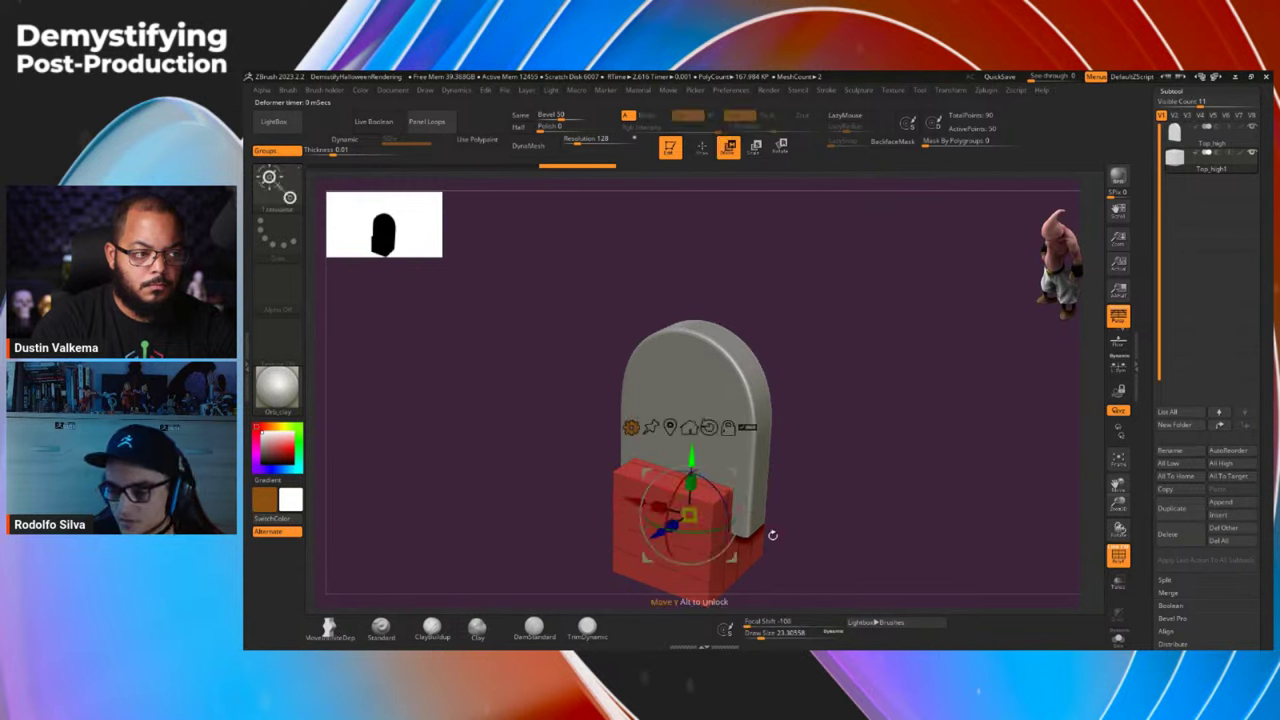
left_click_drag(690, 484, 617, 494)
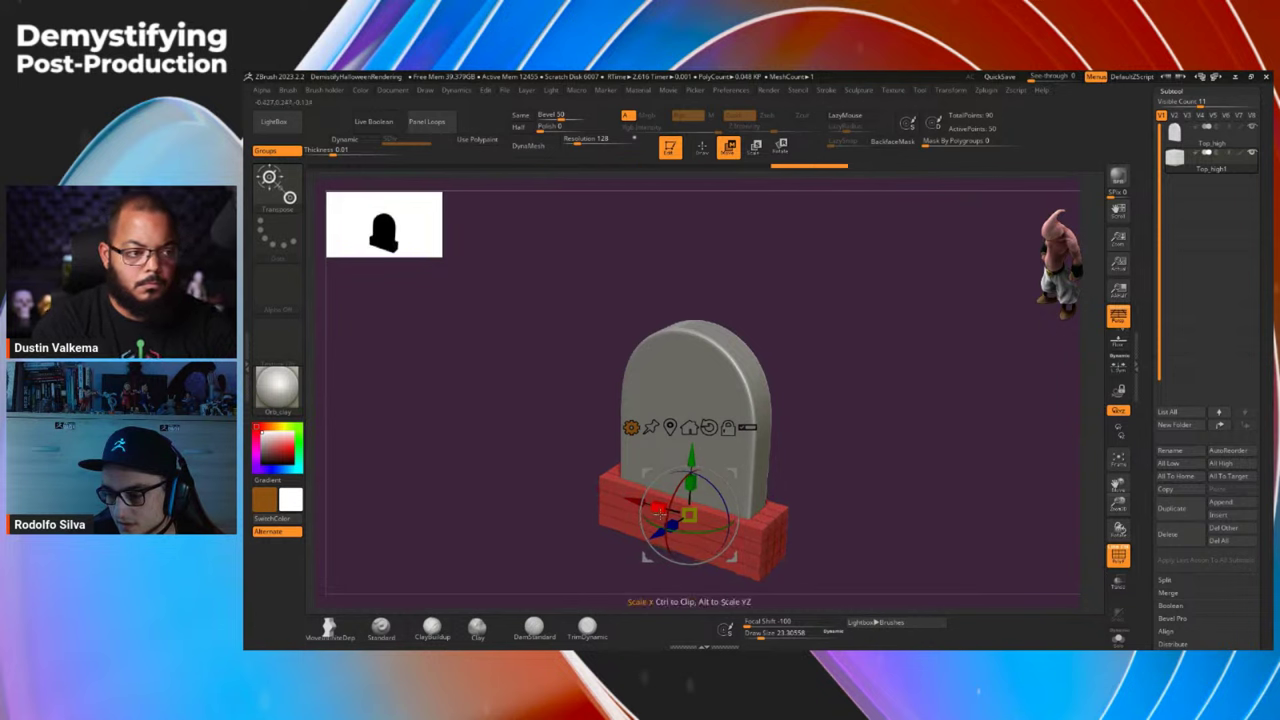
left_click_drag(672, 520, 662, 514)
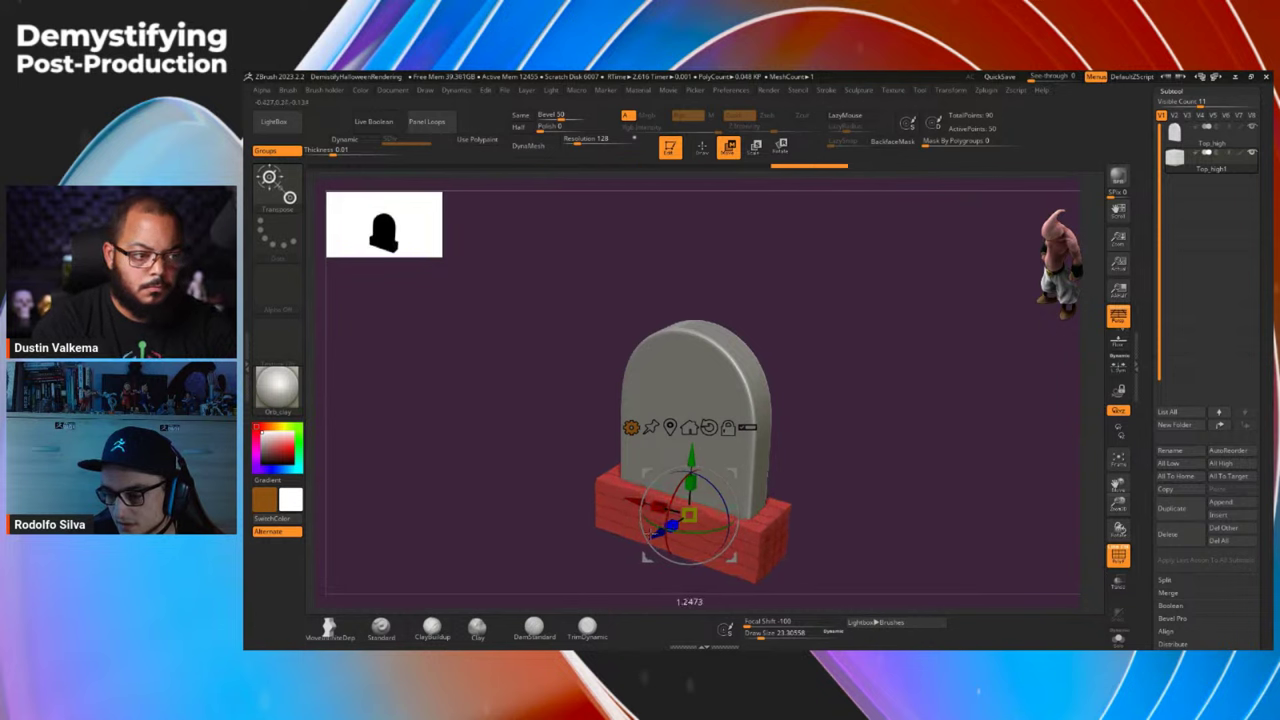
Set the ZModeler edge action to Insert with the Multiple EdgeLoops target and delete the vertical edge loops on the base's end face.
mouse_move(860, 530)
right_mouse_down()
mouse_move(772, 532)
mouse_move(731, 439)
mouse_move(749, 471)
right_mouse_up()
key("q")
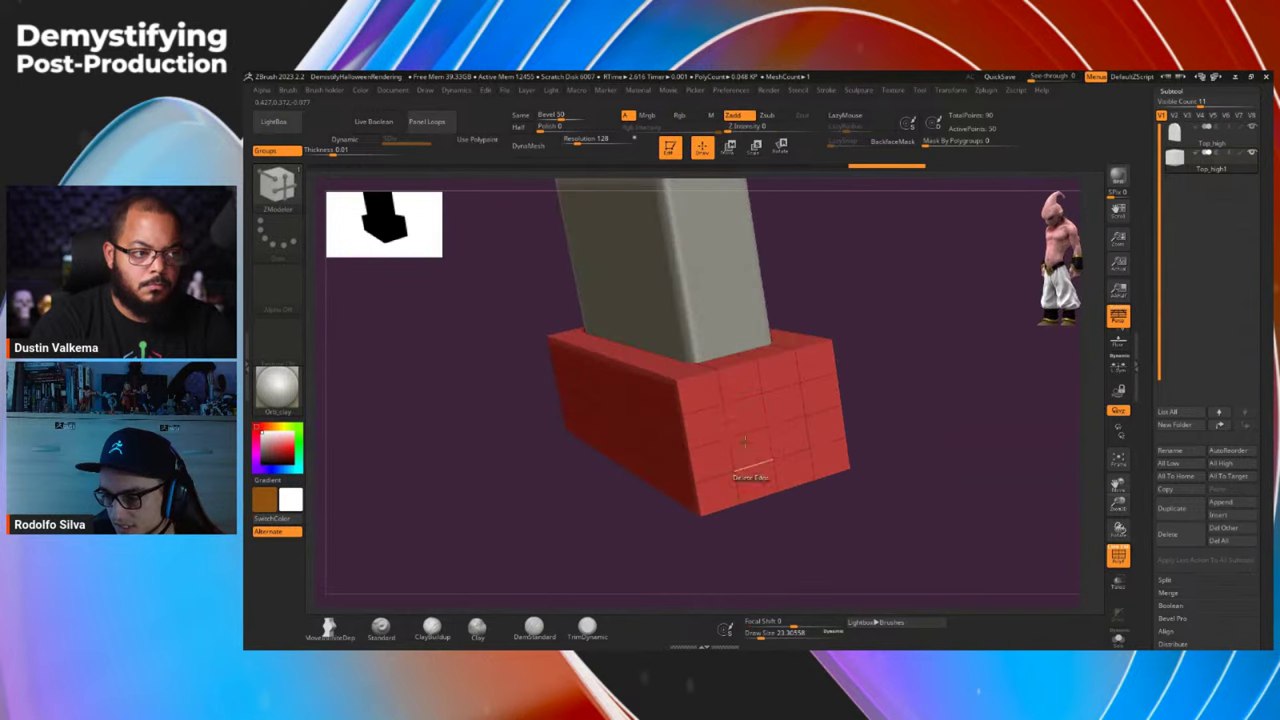
key("space")
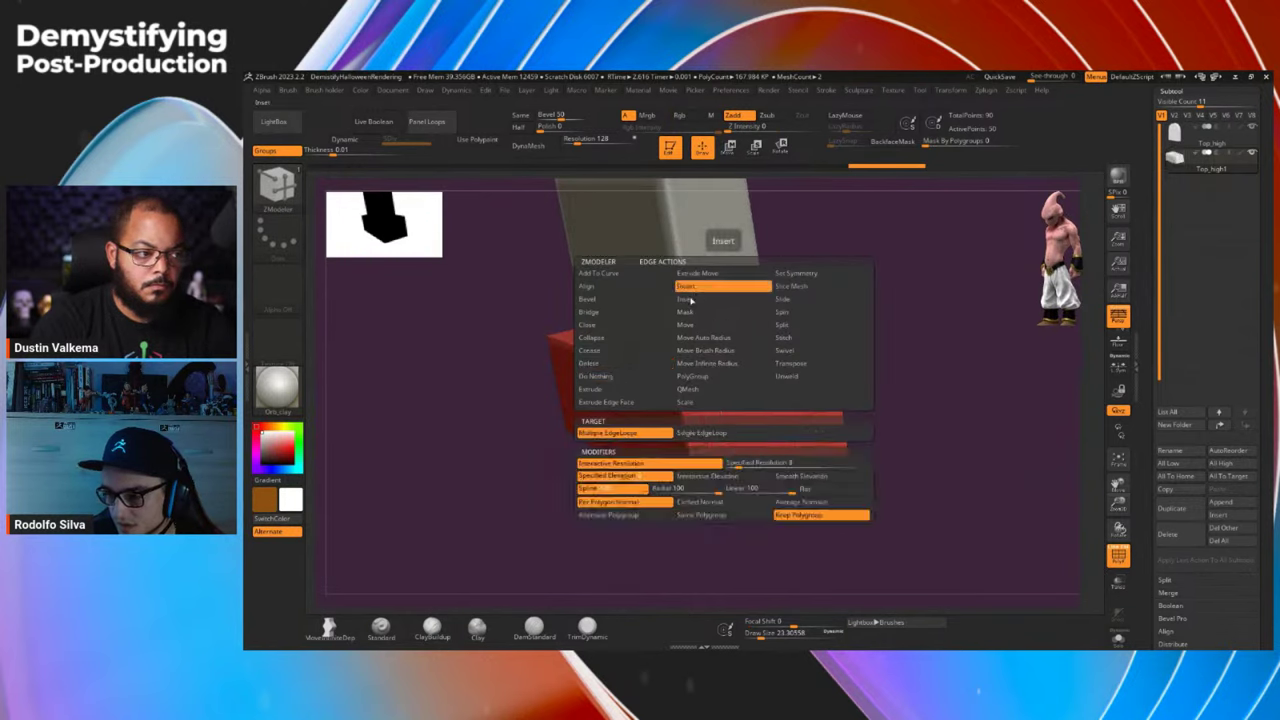
left_click(700, 432)
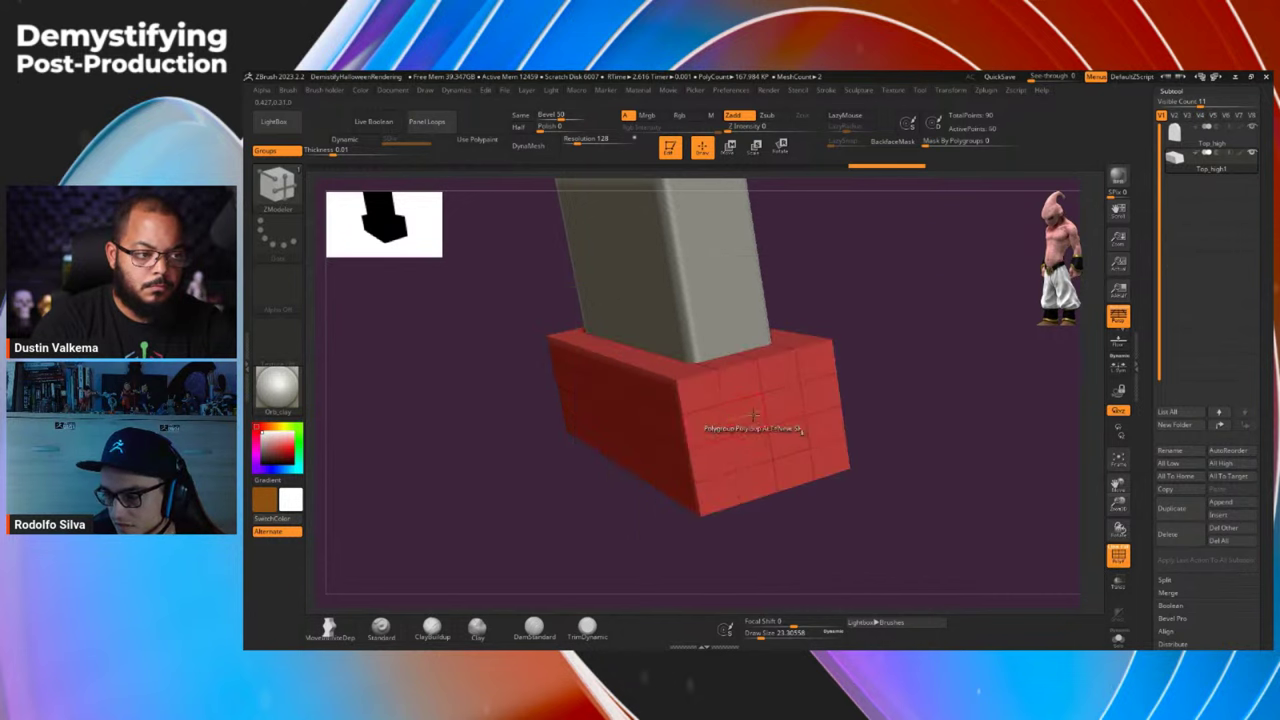
left_click(761, 414, "alt")
left_click(800, 392, "alt")
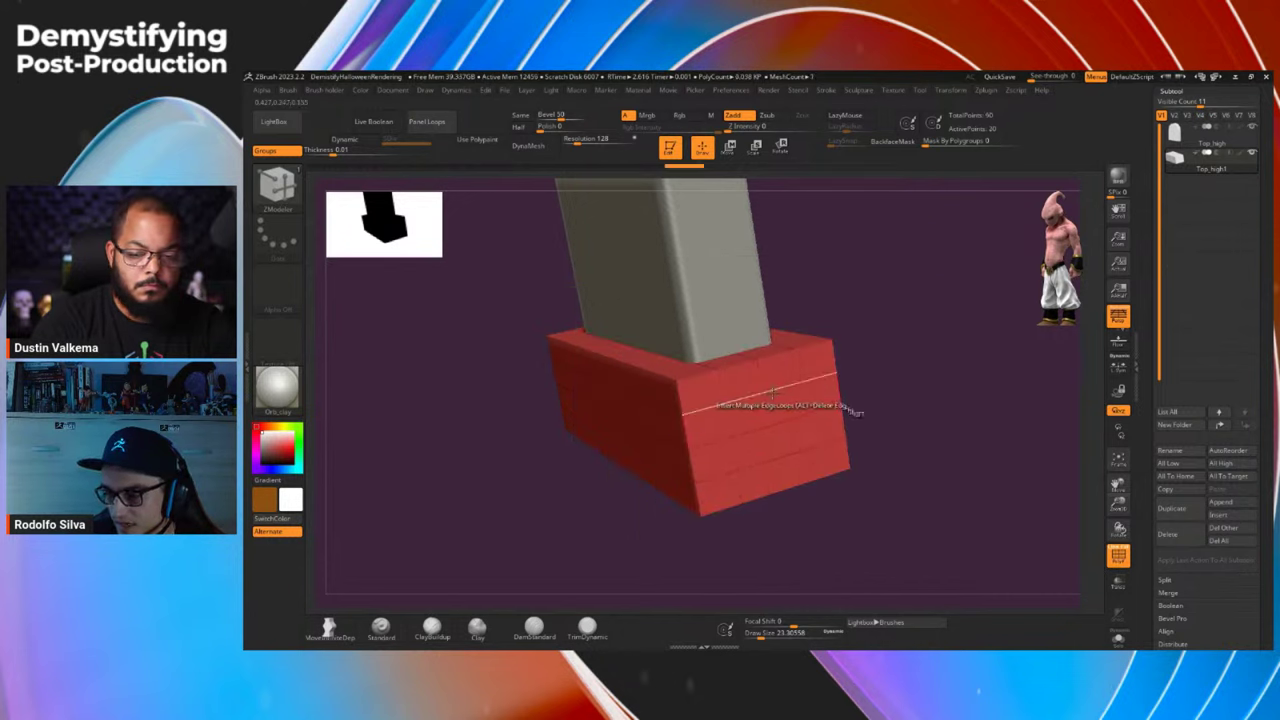
Review the Insert edge action's modifiers and repeat the removal of the base's vertical edge loops.
key("space")
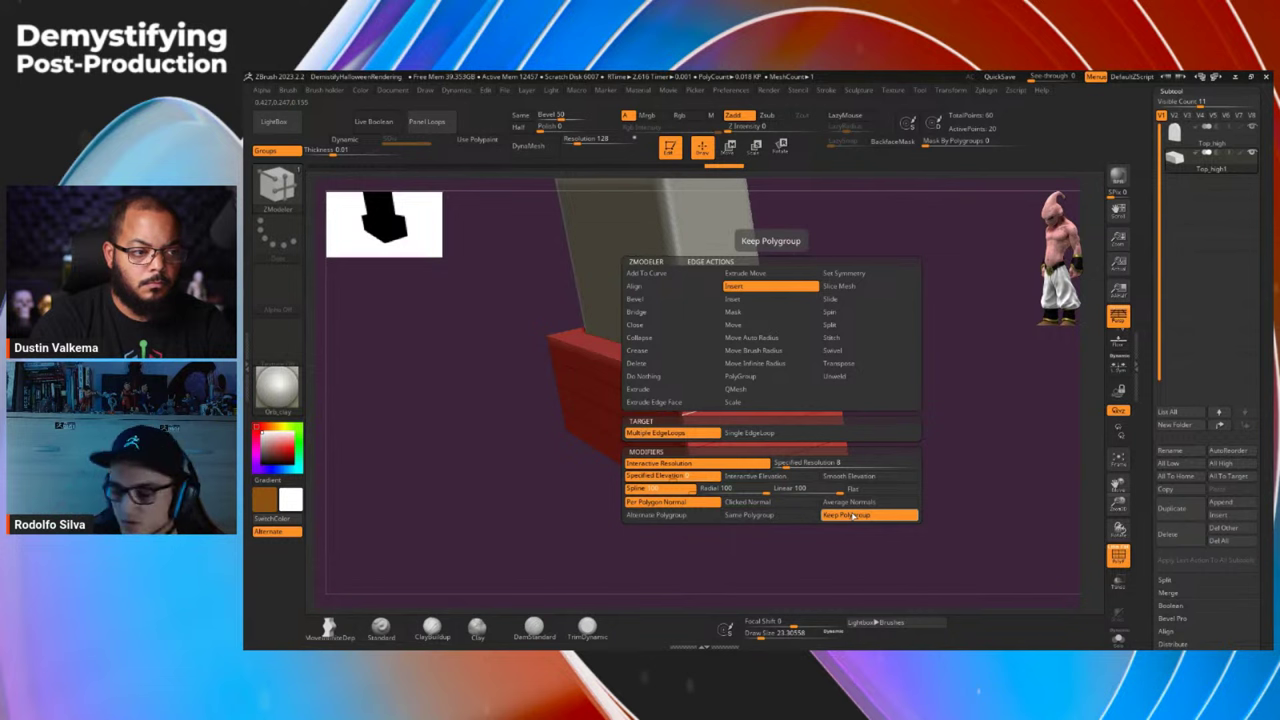
left_click(912, 516)
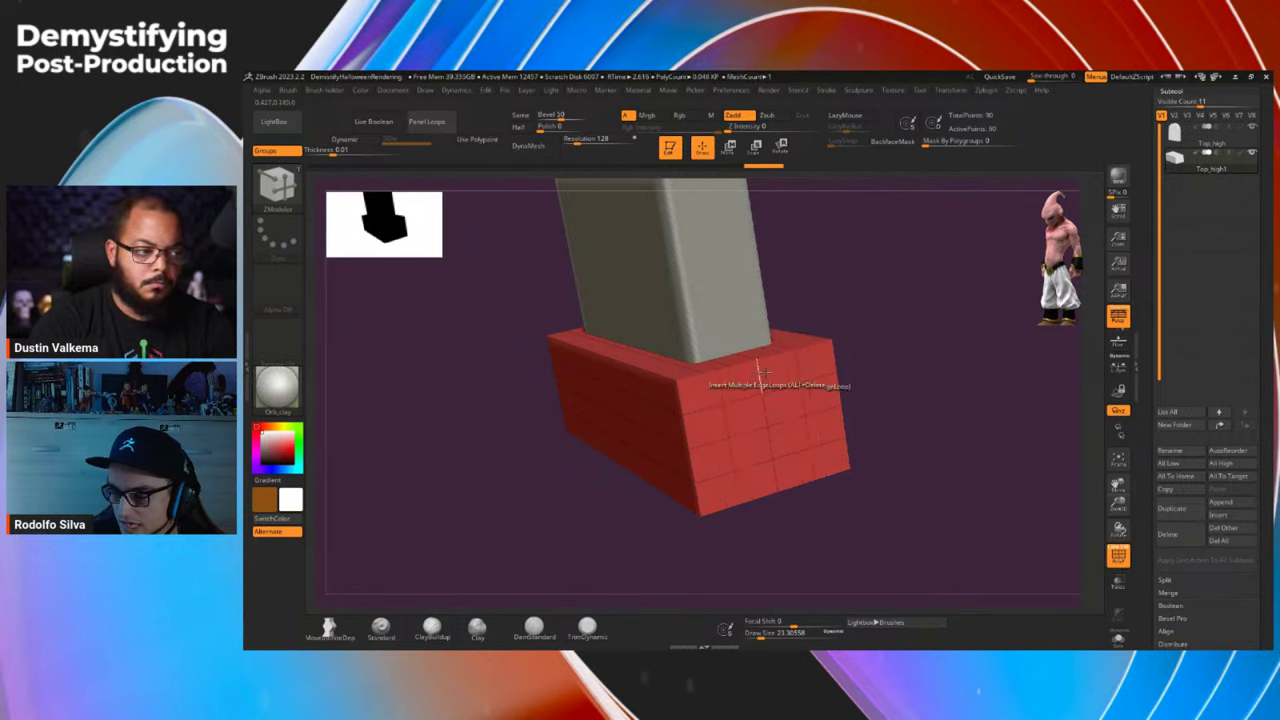
left_click(763, 389)
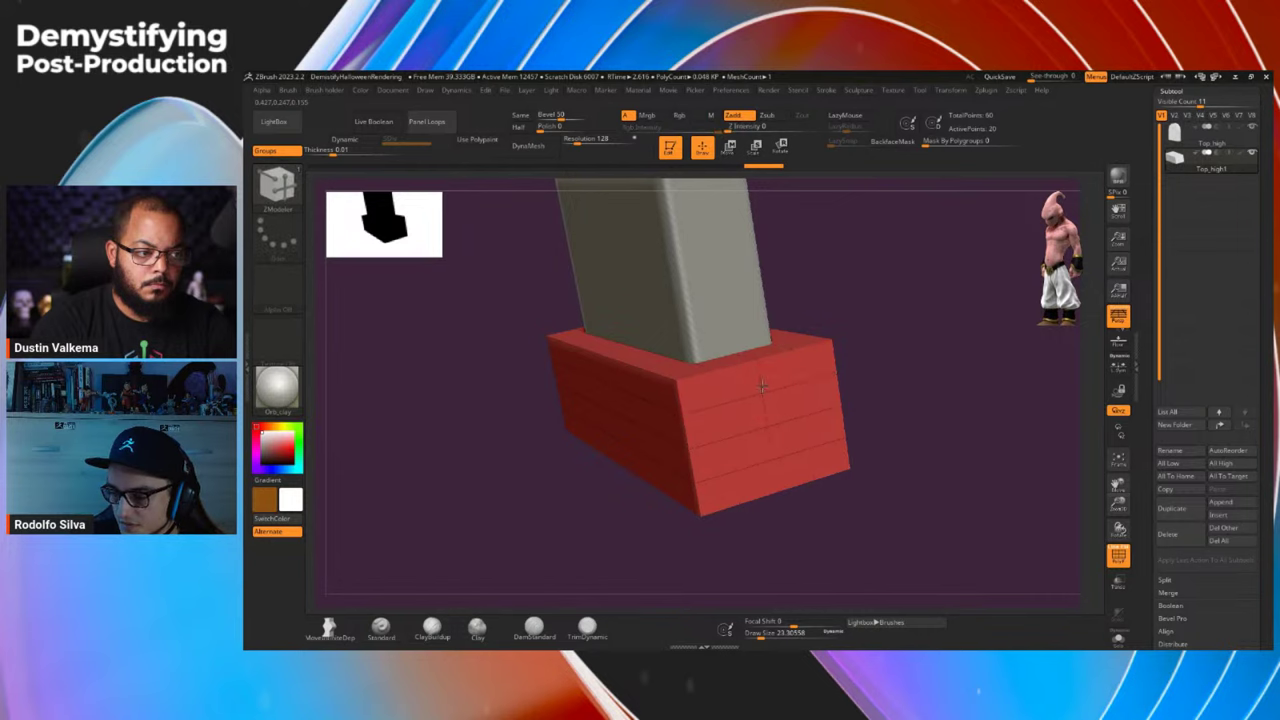
Insert multiple edge loops across the base's length, height and depth to form an even grid of near-square polygons.
mouse_move(763, 376)
right_mouse_down()
mouse_move(780, 386)
mouse_move(769, 371)
right_mouse_up()
right_click_drag(791, 421, 800, 423)
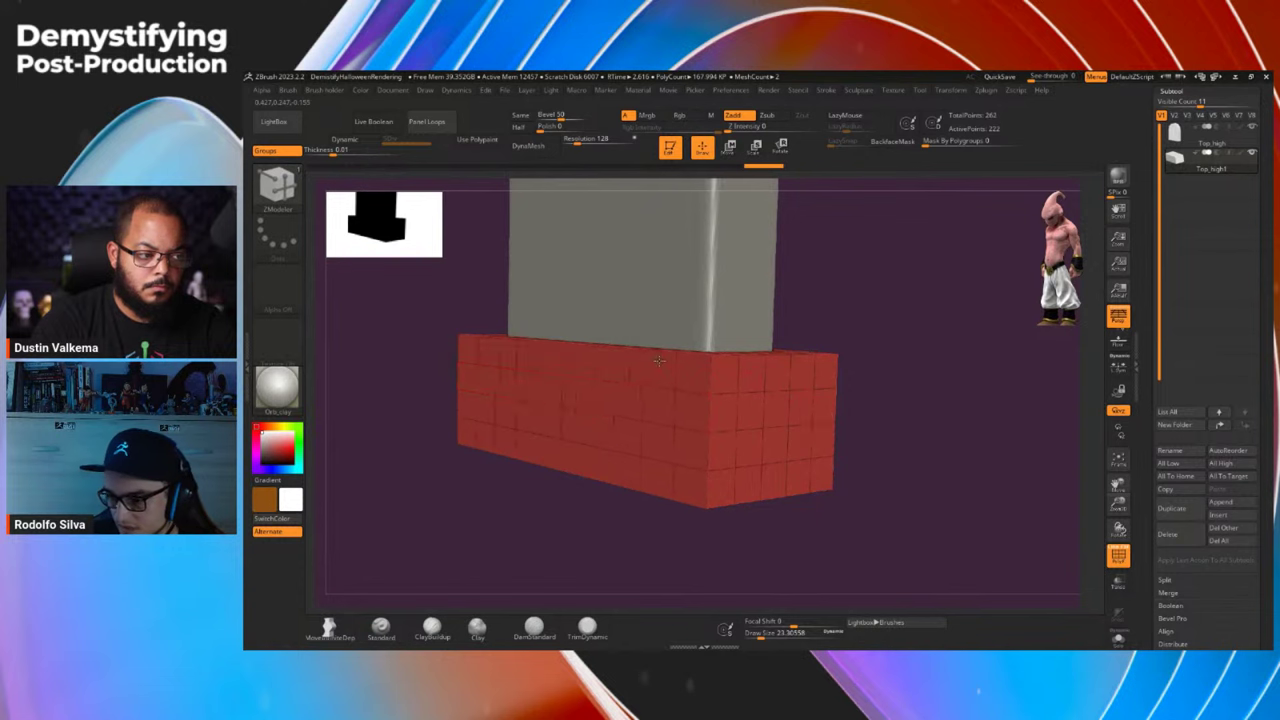
right_click_drag(659, 360, 680, 385)
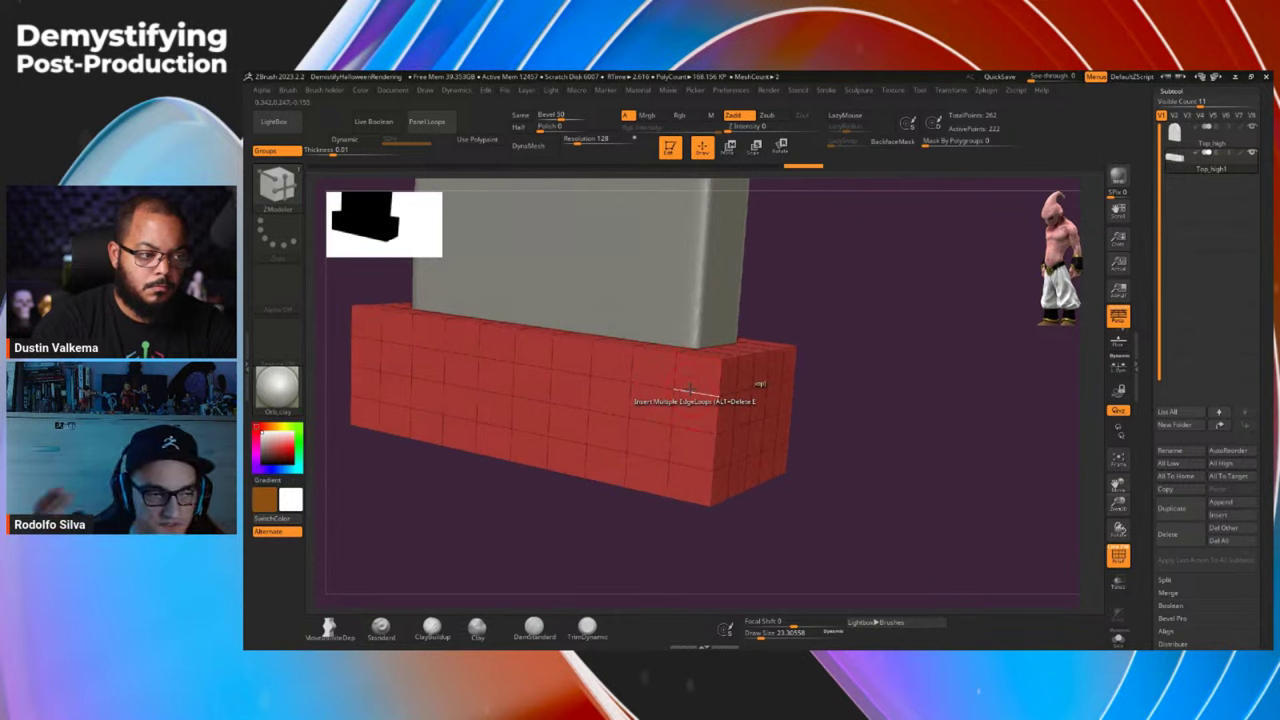
right_click_drag(690, 389, 655, 380)
key("ctrl+z")
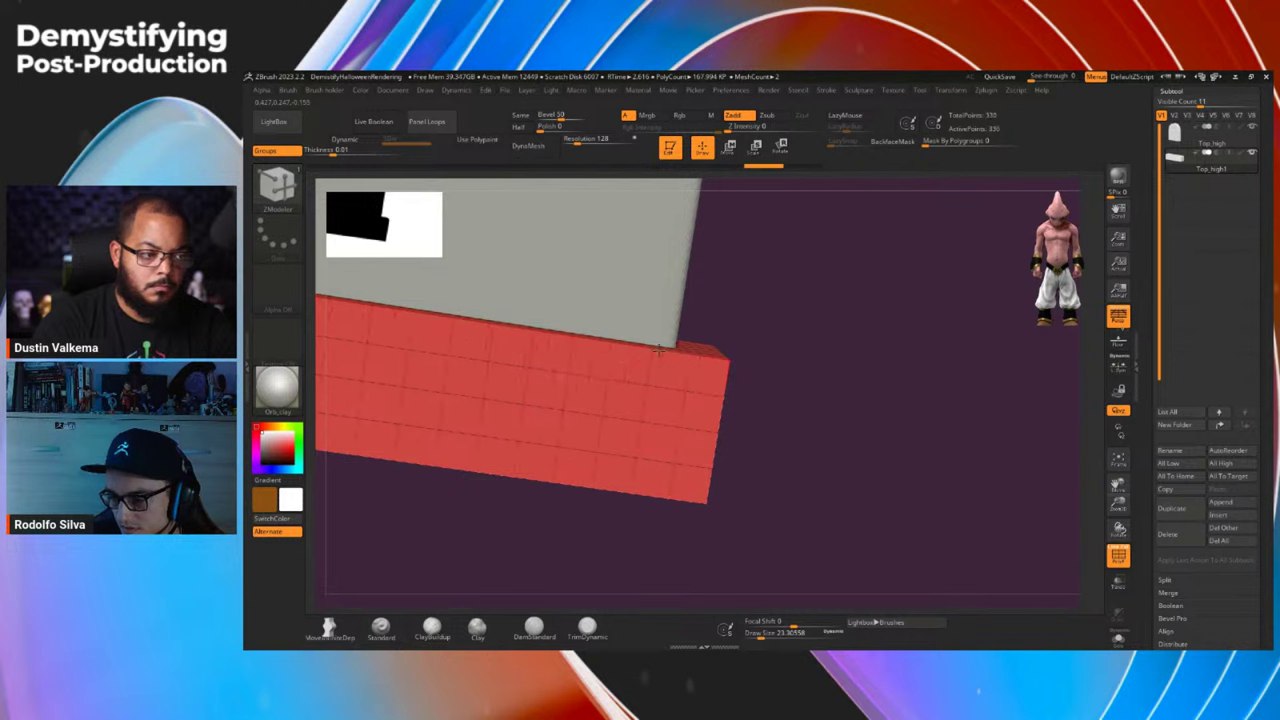
mouse_move(700, 409)
right_mouse_down("ctrl")
mouse_move(857, 382)
mouse_move(830, 386)
right_mouse_up("ctrl")
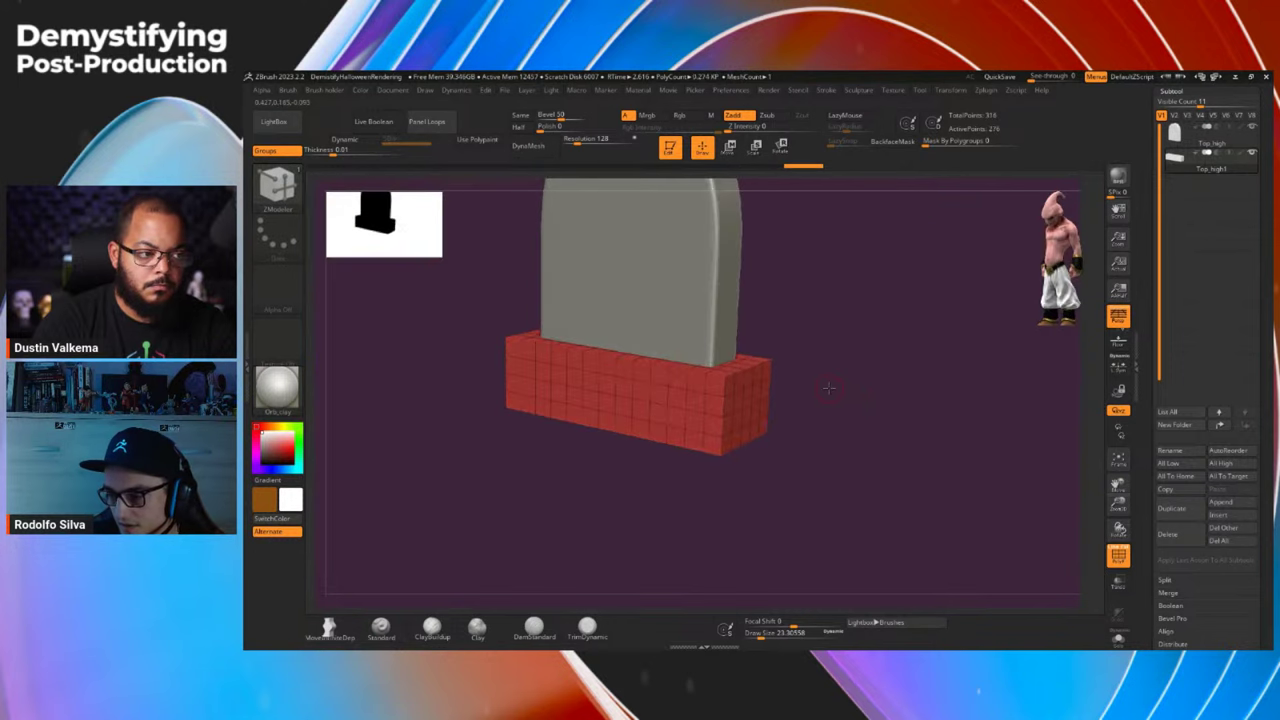
Turn on dynamic subdivision for the base, crease its edges with a tolerance of 45 and set the crease level to 1.
key("d")
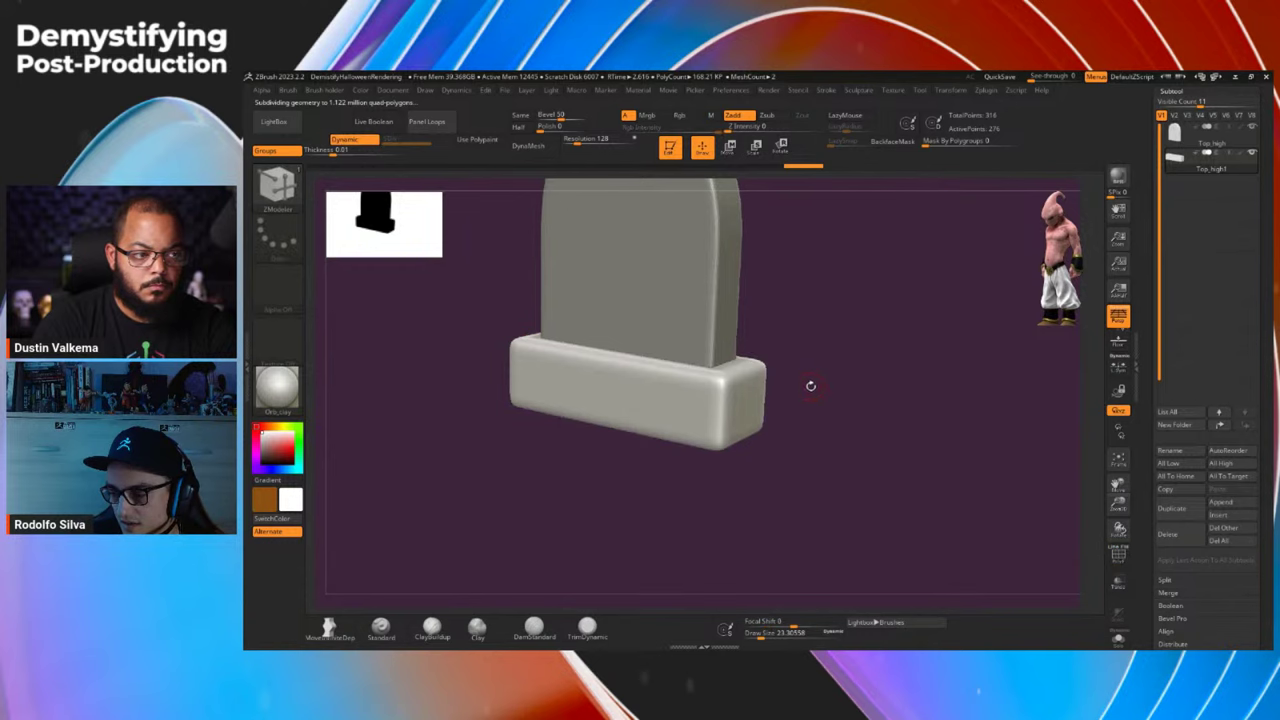
right_click_drag(810, 385, 748, 372)
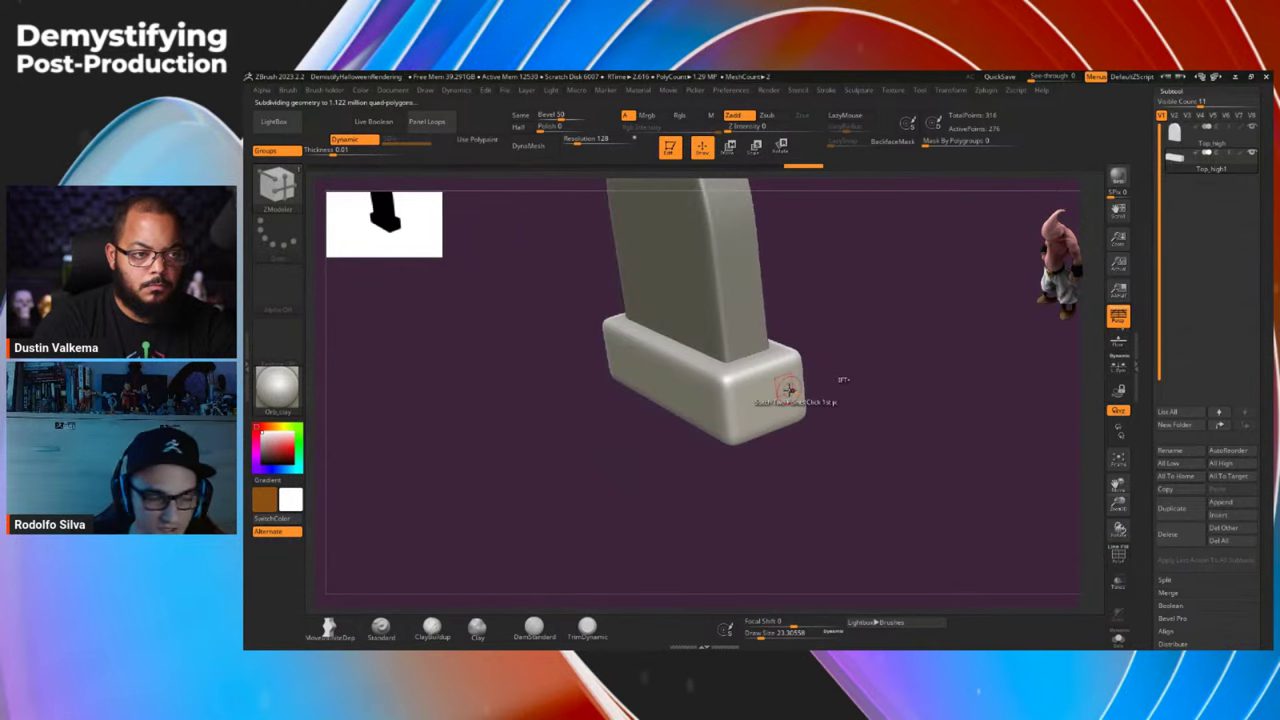
key("ctrl+2")
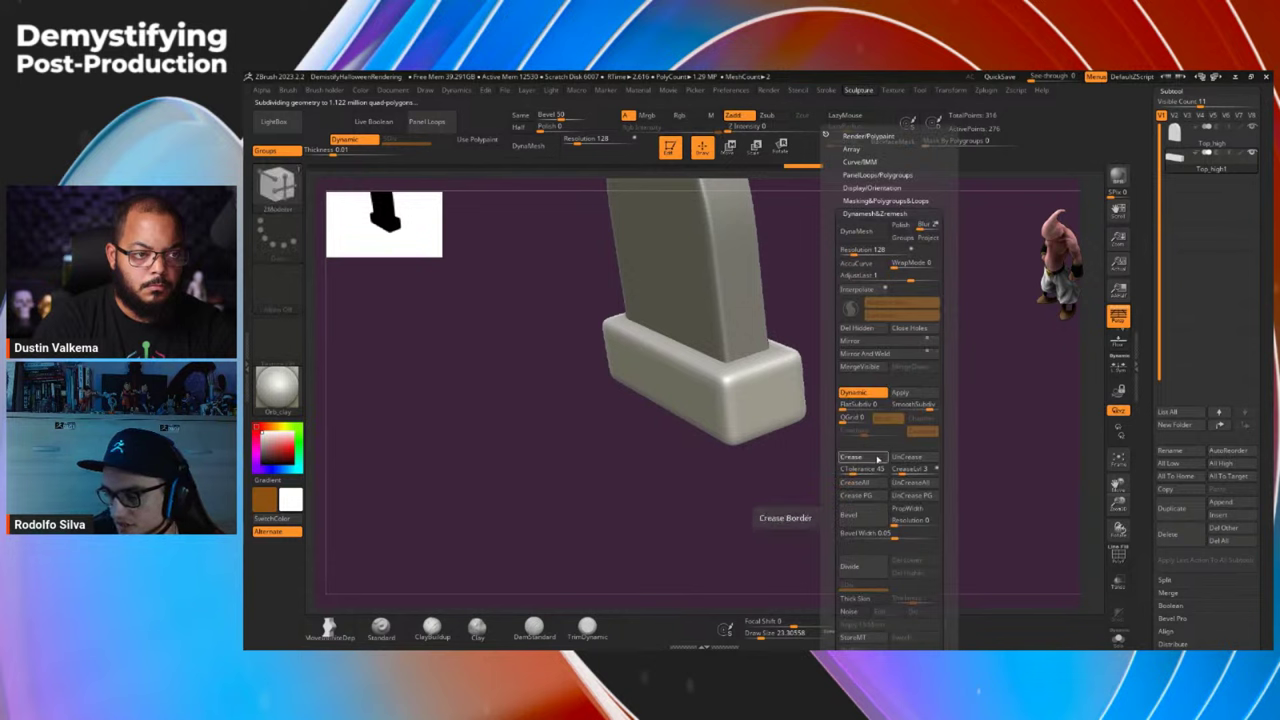
left_click(877, 458)
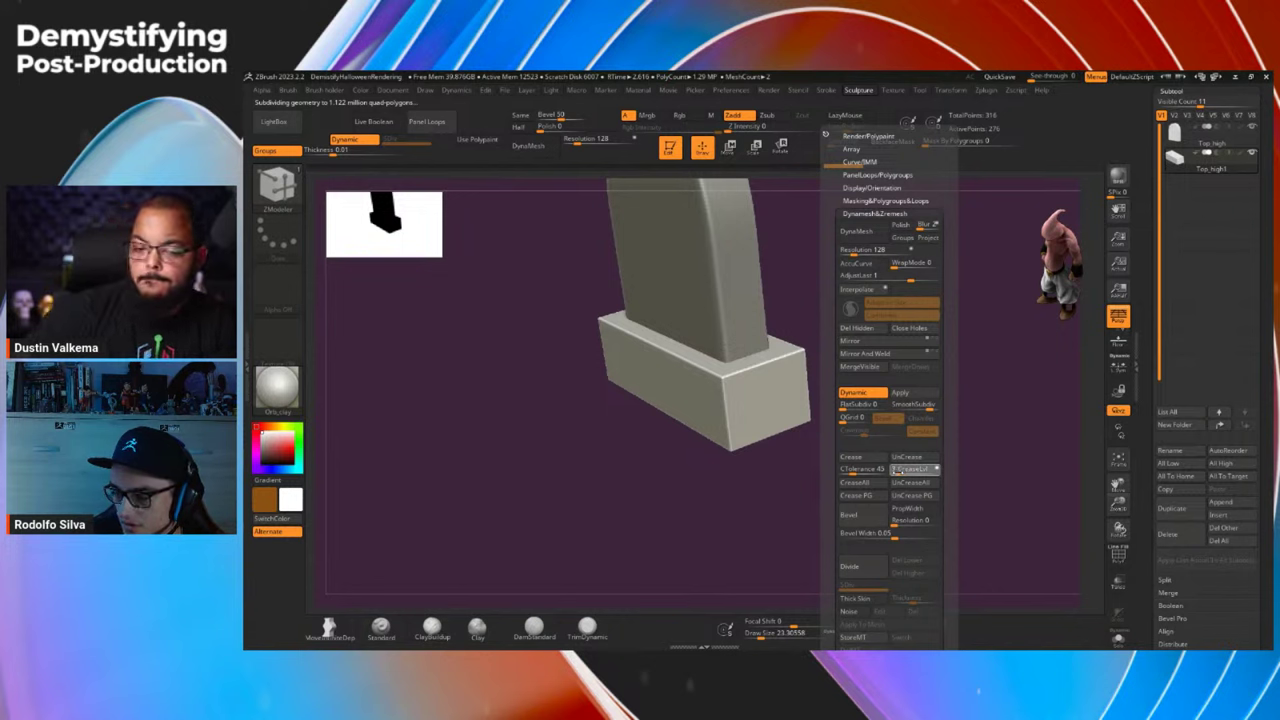
left_click(897, 470)
left_click_drag(897, 470, 894, 470)
mouse_move(814, 457)
left_mouse_down()
mouse_move(823, 477)
mouse_move(853, 418)
left_mouse_up()
right_click_drag(785, 385, 773, 298, "ctrl")
right_click_drag(847, 343, 789, 403, "alt")
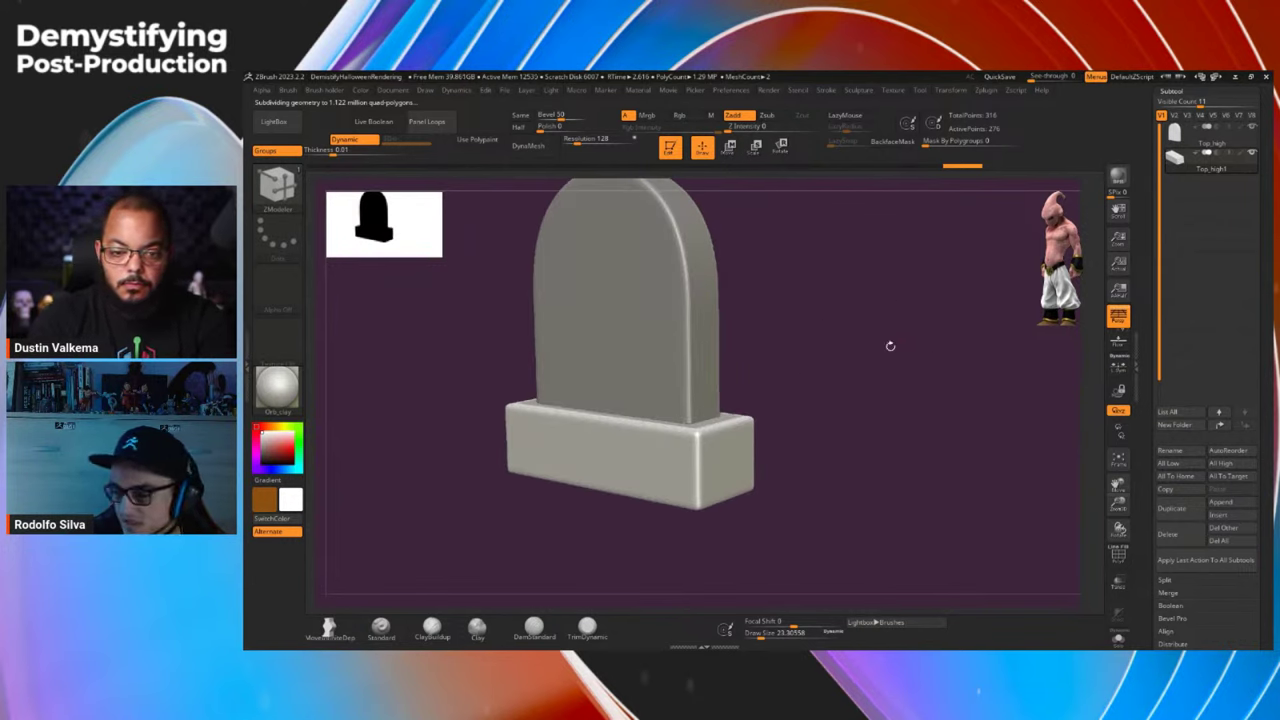
Select the tombstone slab, move it slightly upward on the base, and return to draw mode.
key("Up")
key("w")
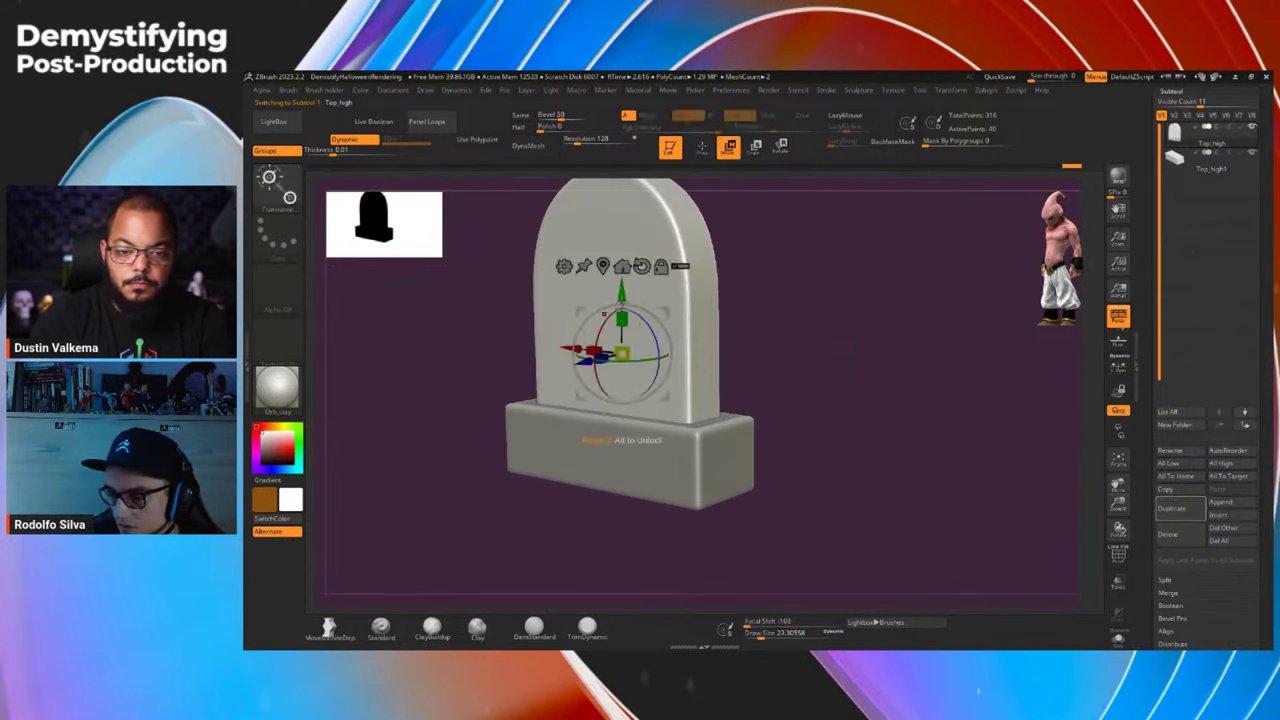
left_click_drag(626, 286, 642, 268)
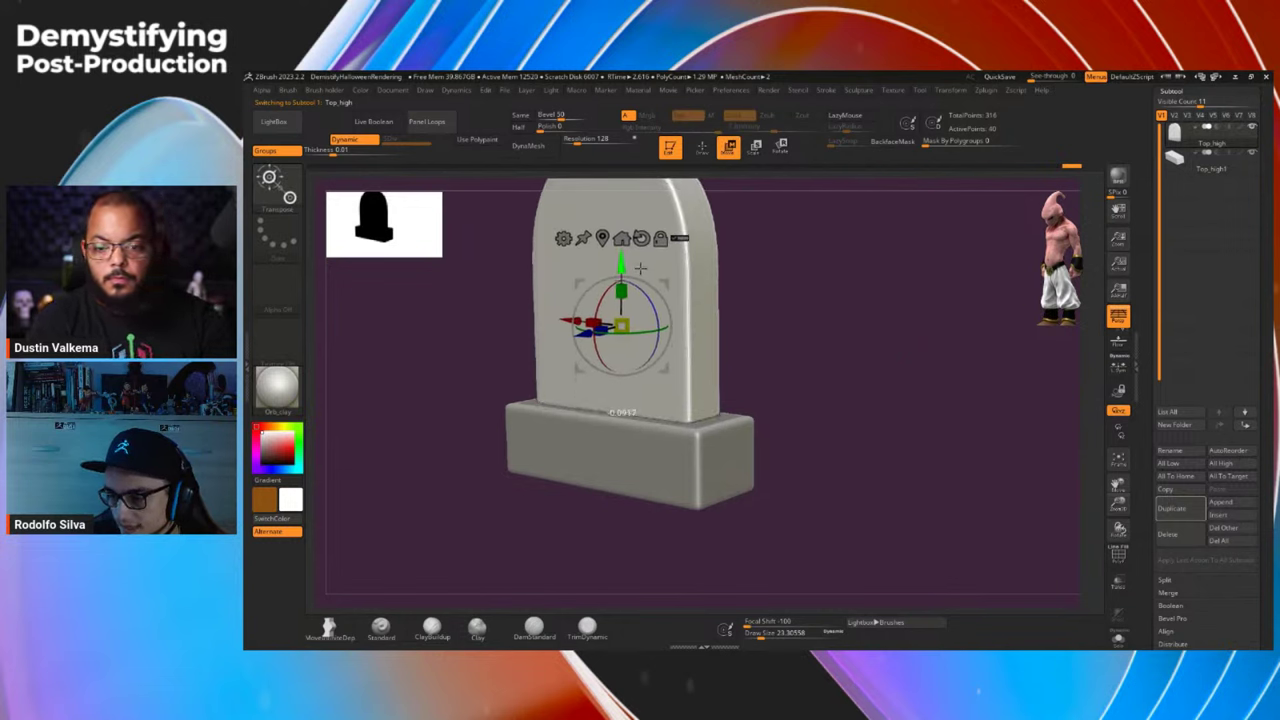
left_click_drag(752, 302, 832, 386, "alt")
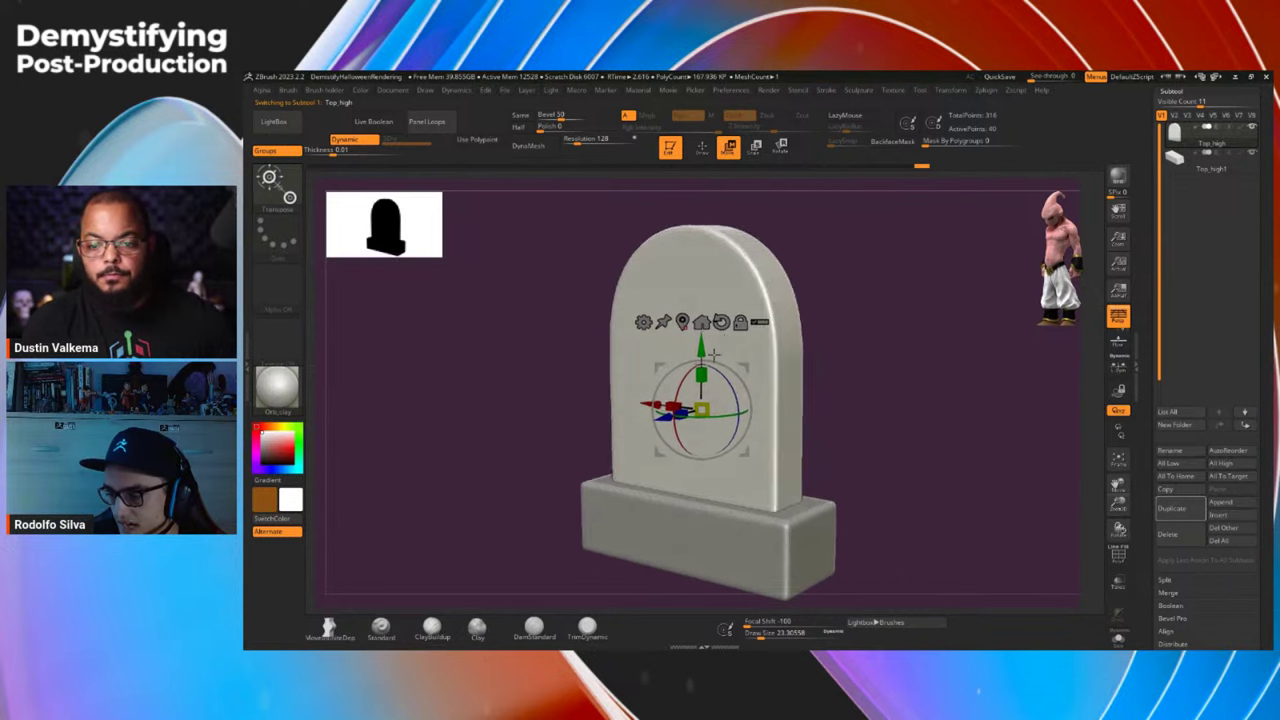
right_click_drag(714, 354, 788, 446)
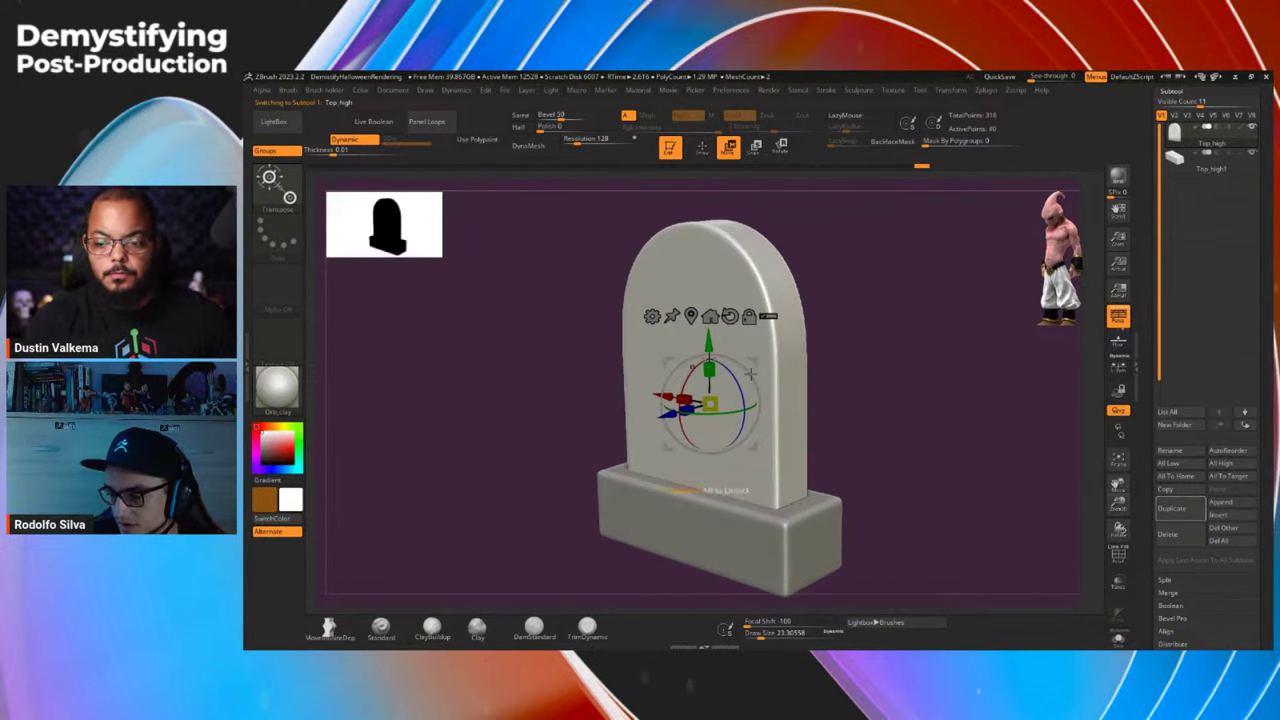
mouse_move(936, 458)
left_mouse_down("alt")
mouse_move(836, 410)
mouse_move(848, 371)
left_mouse_up("alt")
key("q")
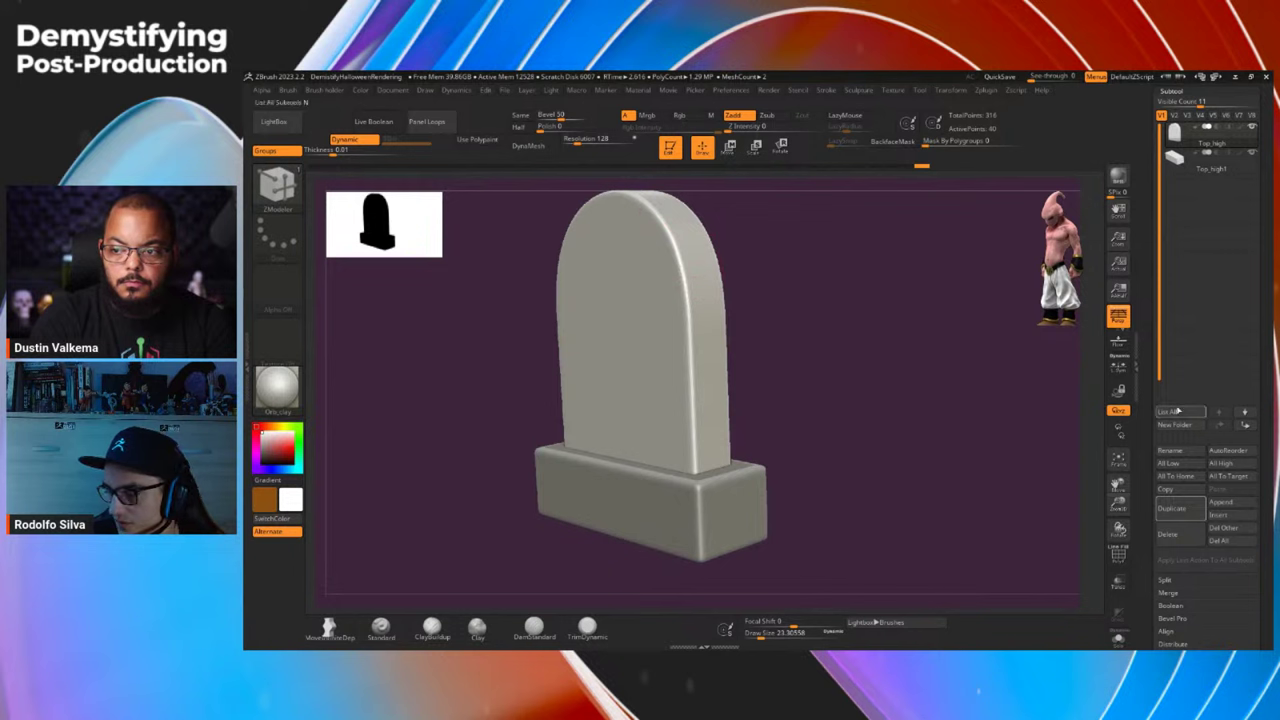
Apply the dynamic subdivision of the tombstone slab and of the base, converting both to real subdivision levels.
scroll(1141, 293, "down", 5)
scroll(1141, 293, "down", 3)
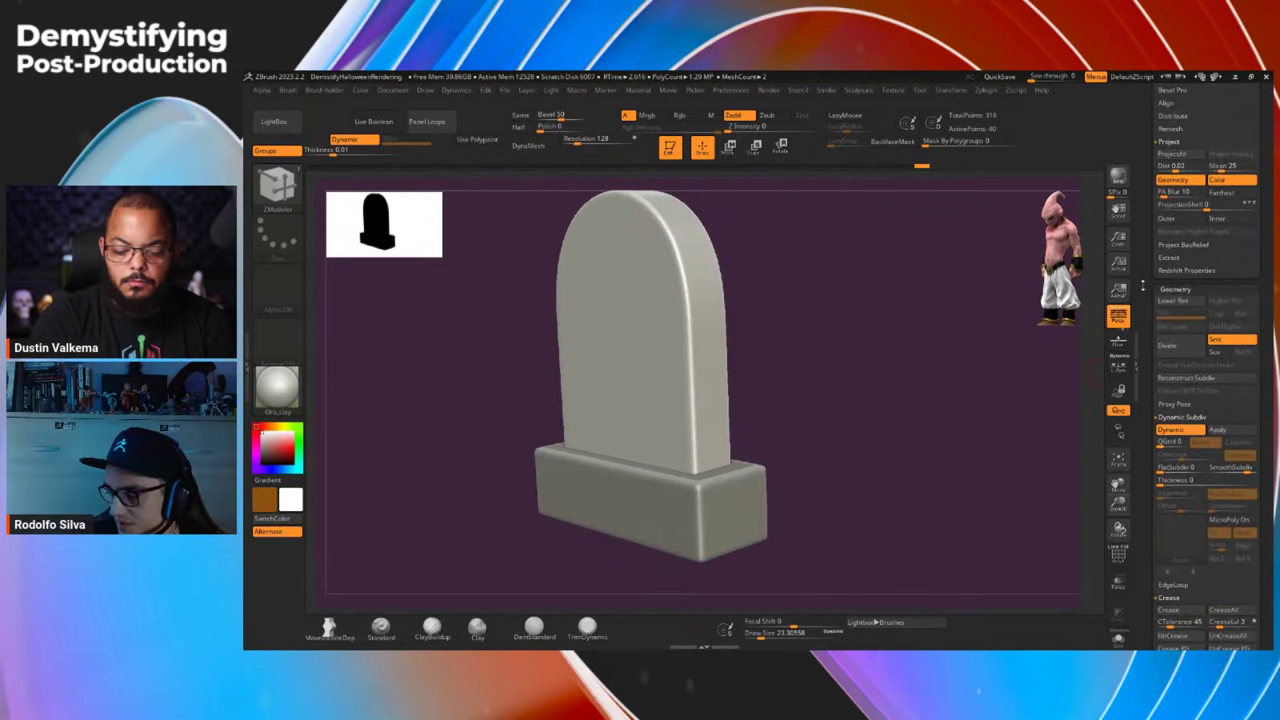
left_click(1235, 430)
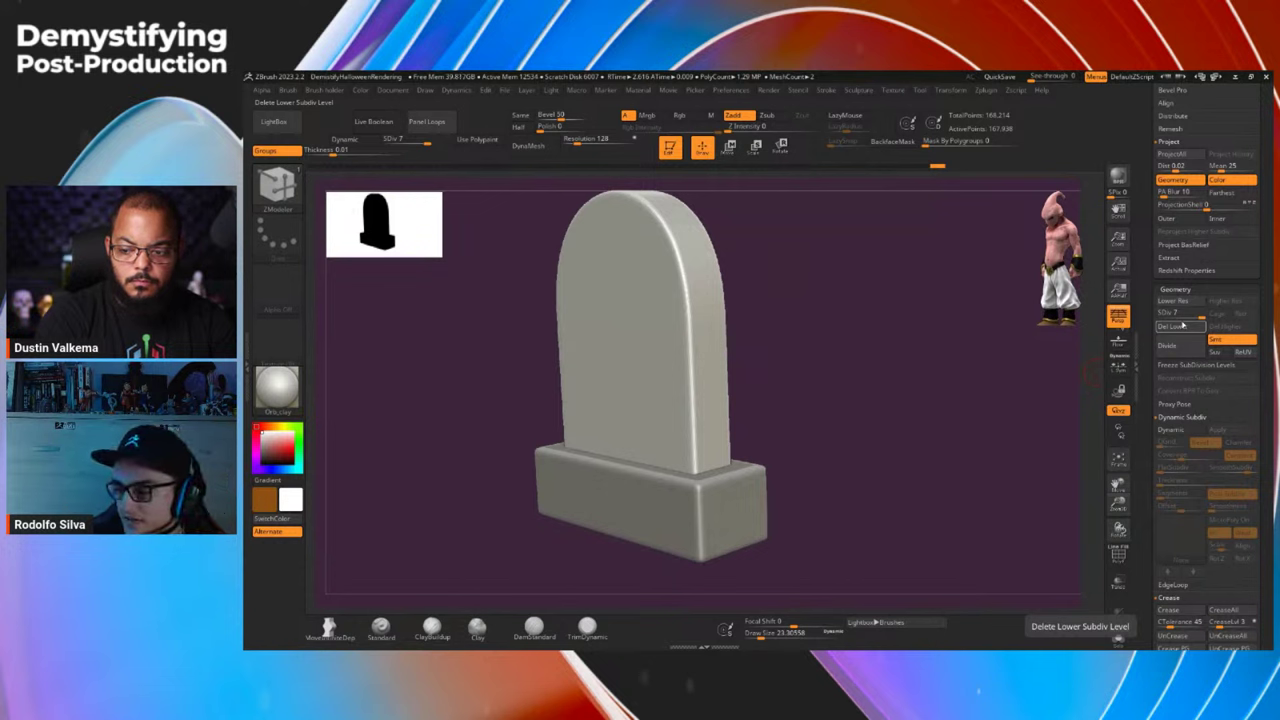
left_click_drag(860, 473, 913, 451)
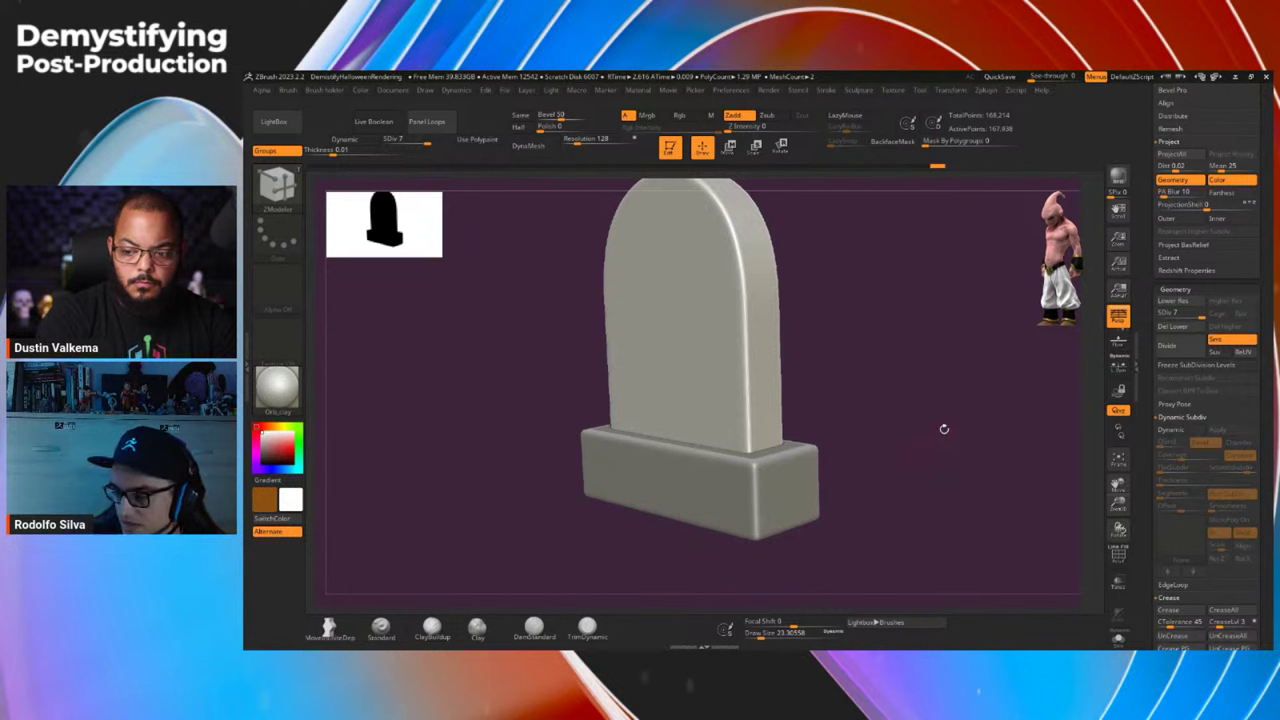
key("d")
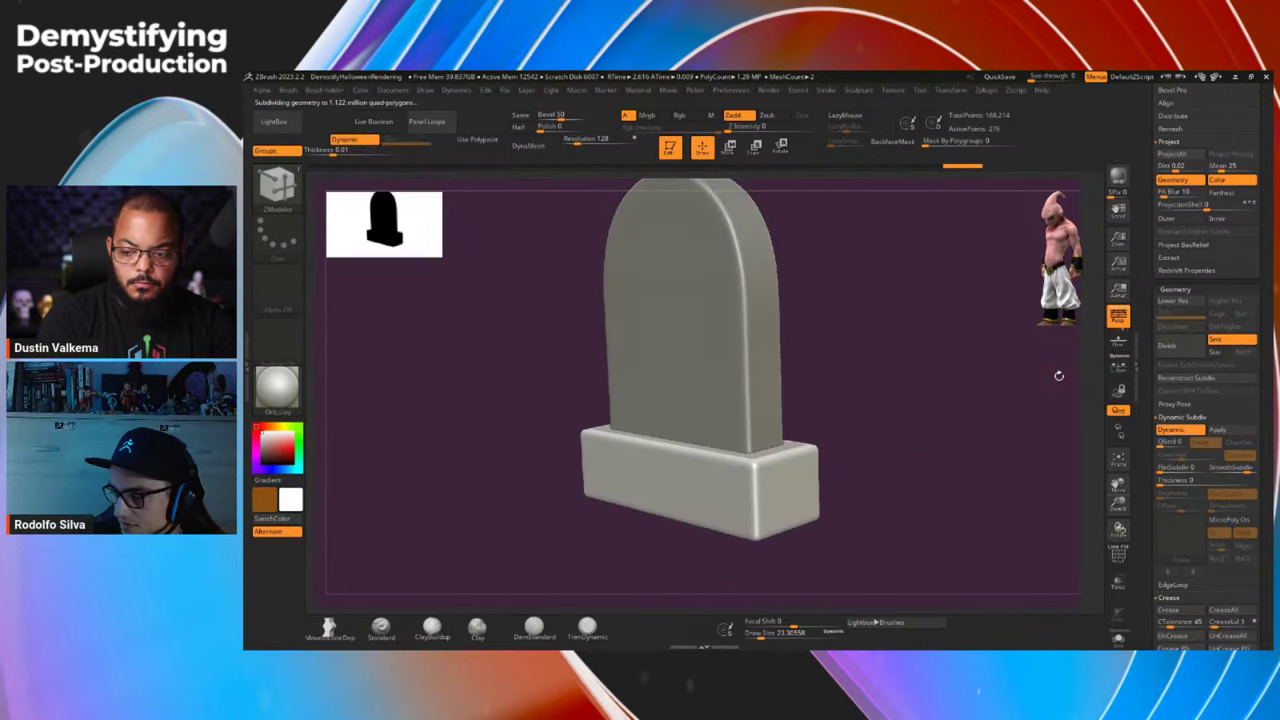
left_click(1217, 429)
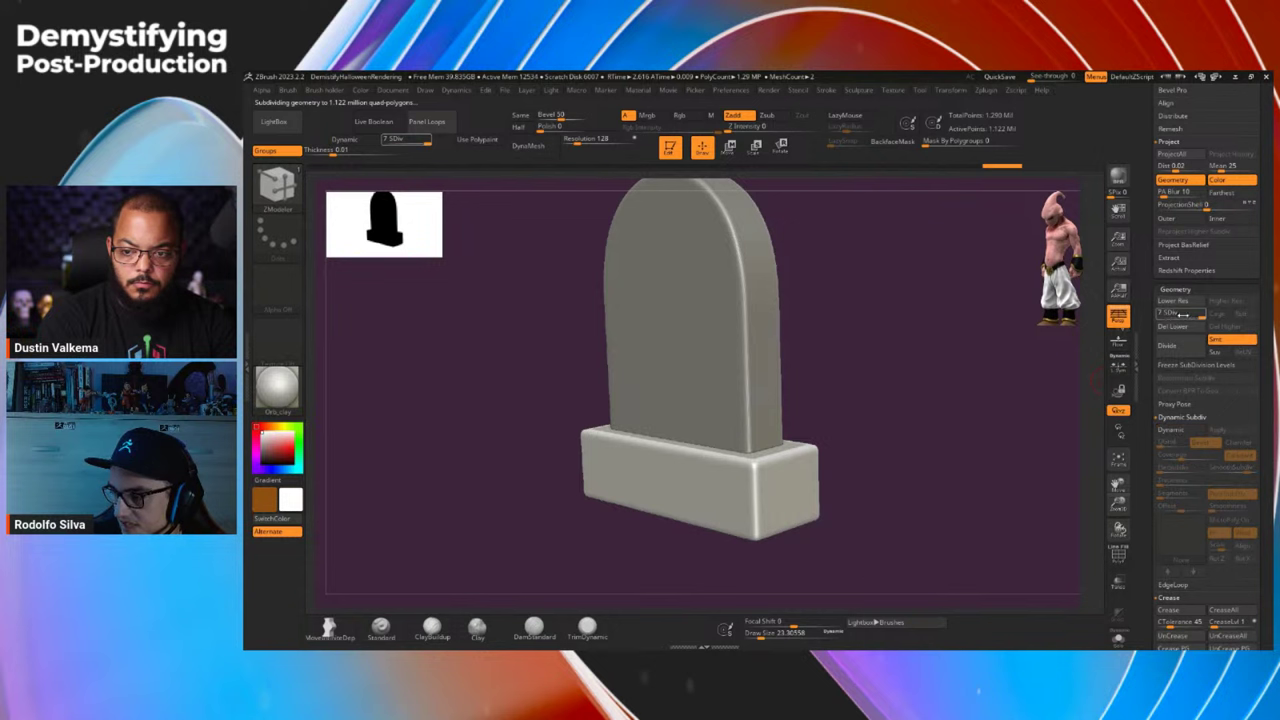
Divide the slab twice to subdivision level 9, step down to level 3 and delete the lower levels.
left_click(740, 352, "alt")
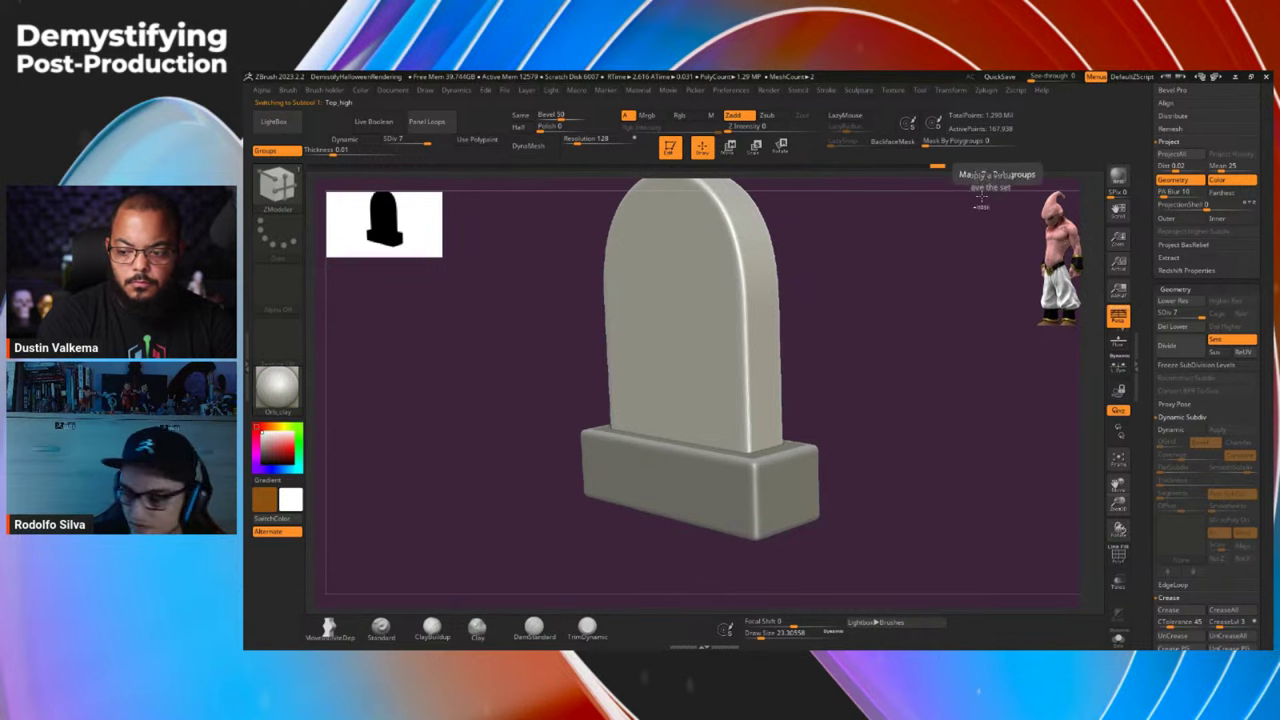
left_click(1187, 343)
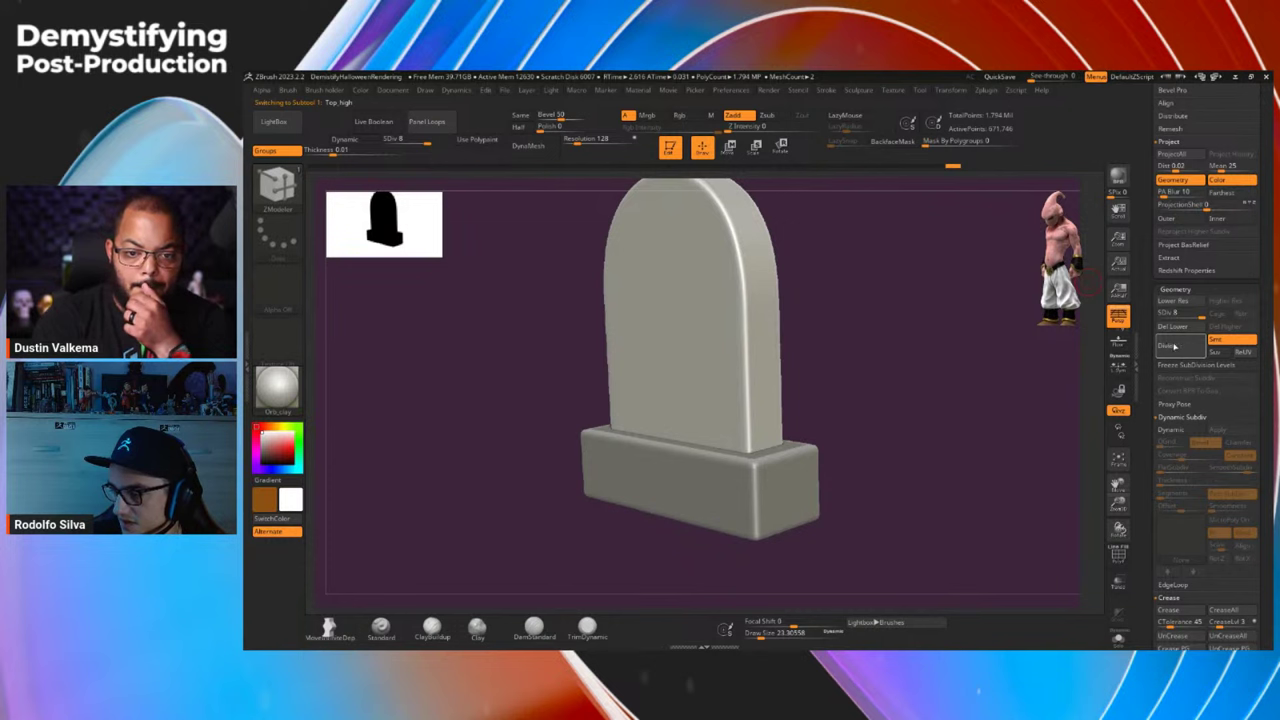
left_click(1174, 346)
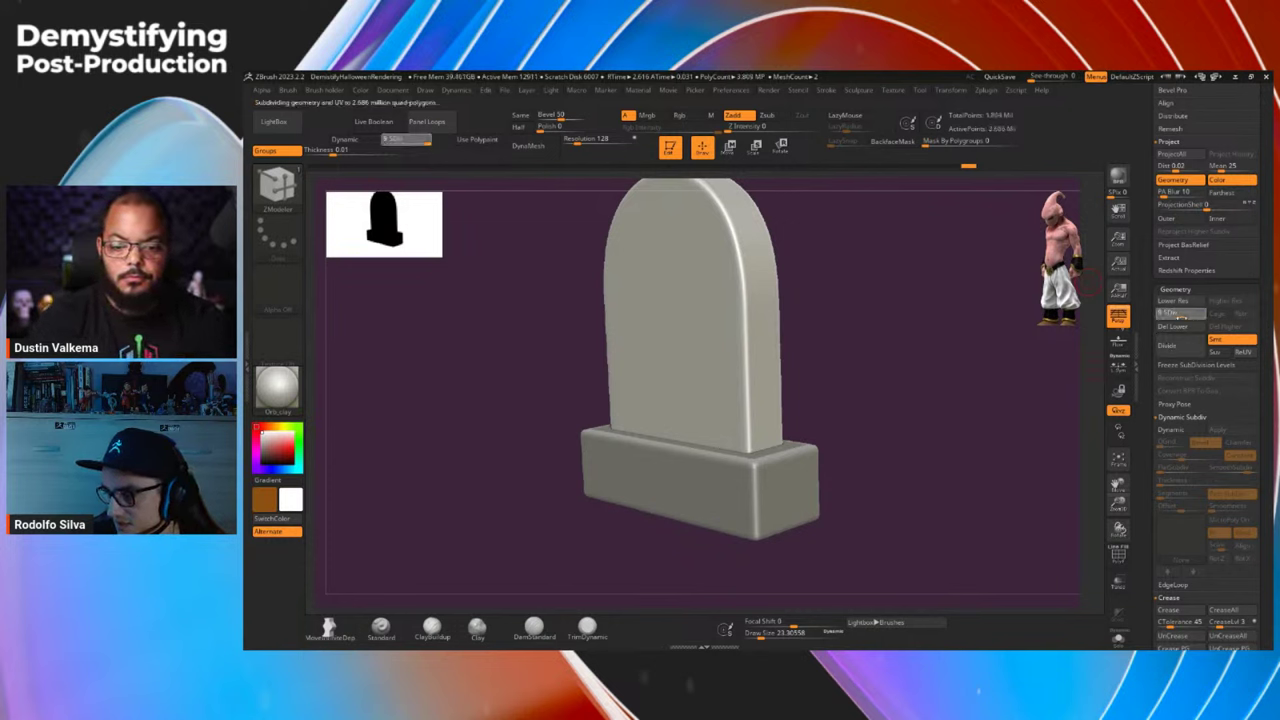
left_click(1170, 317)
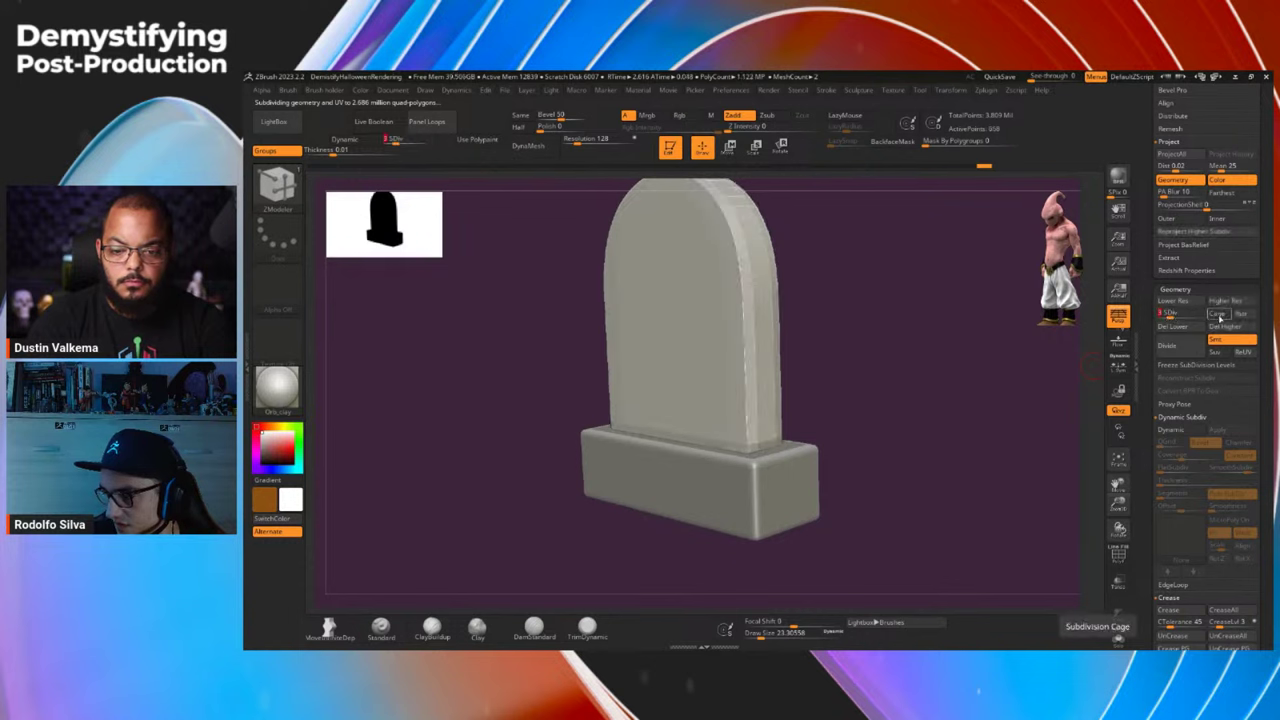
left_click(1181, 331)
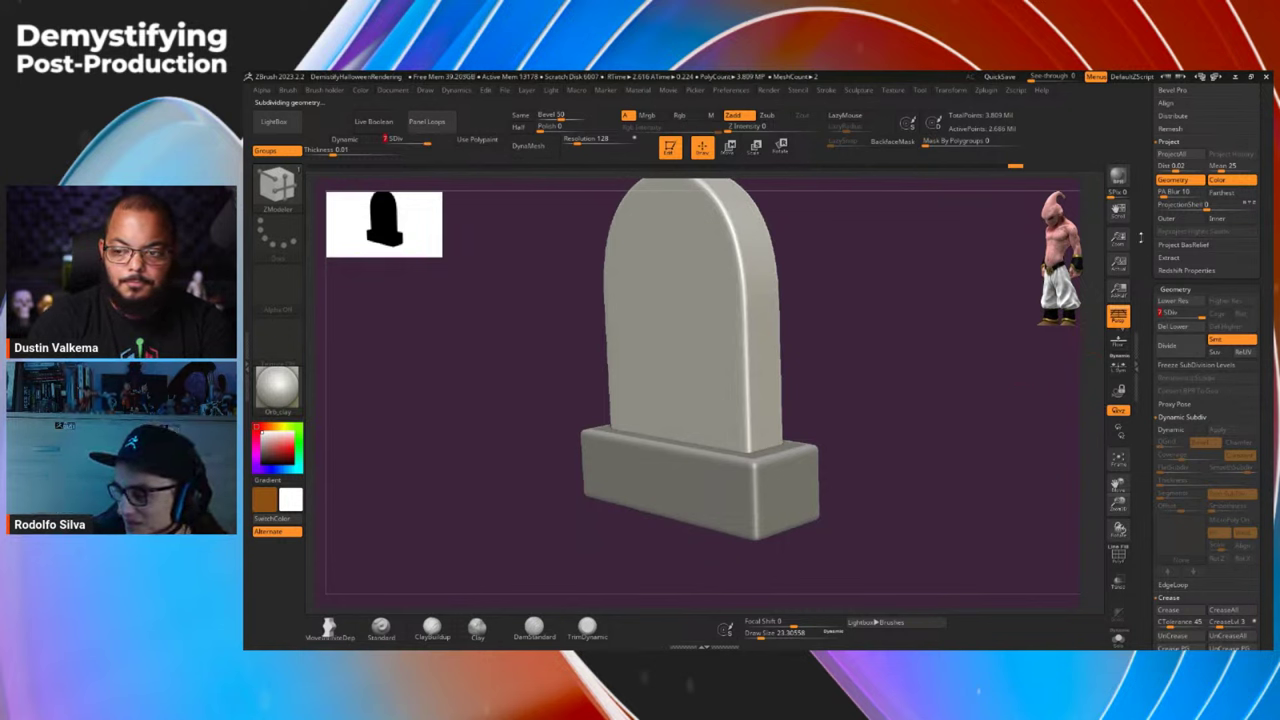
Rename the base subtool to Bot_high and reselect the Top_high slab.
left_click_drag(1144, 212, 1149, 358)
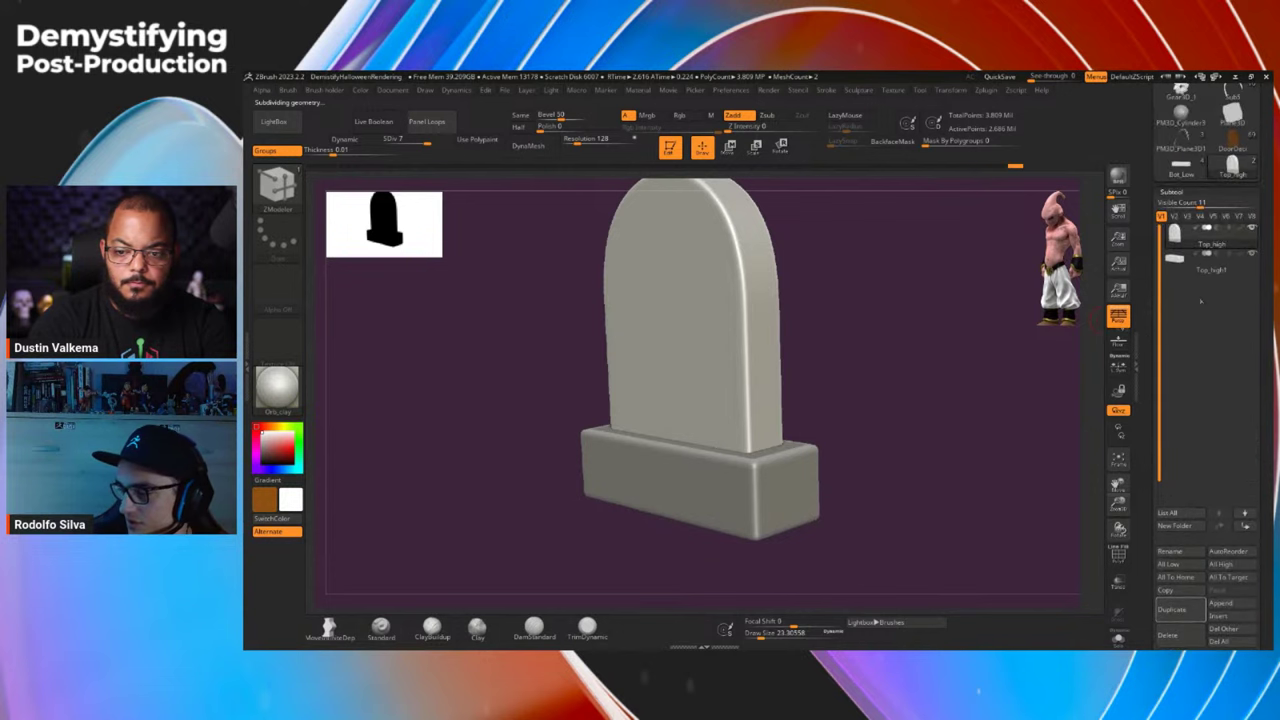
left_click(1205, 263)
left_click(1172, 551)
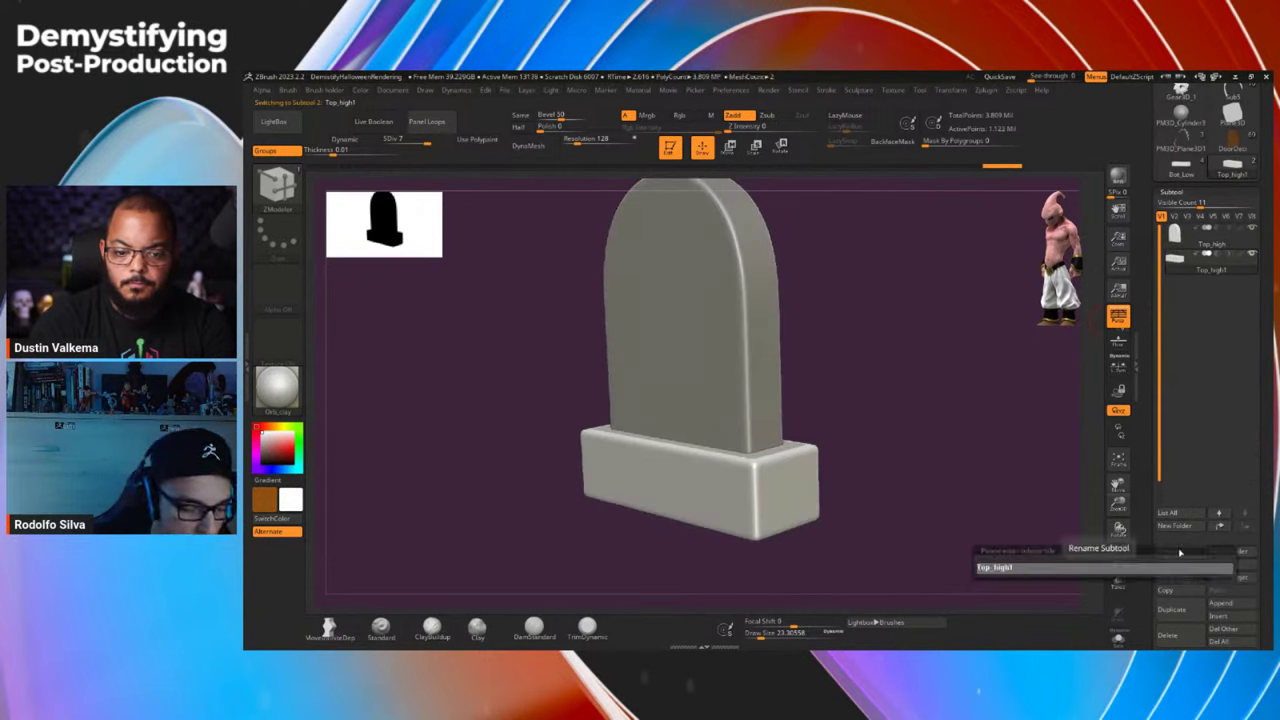
type("Bot")
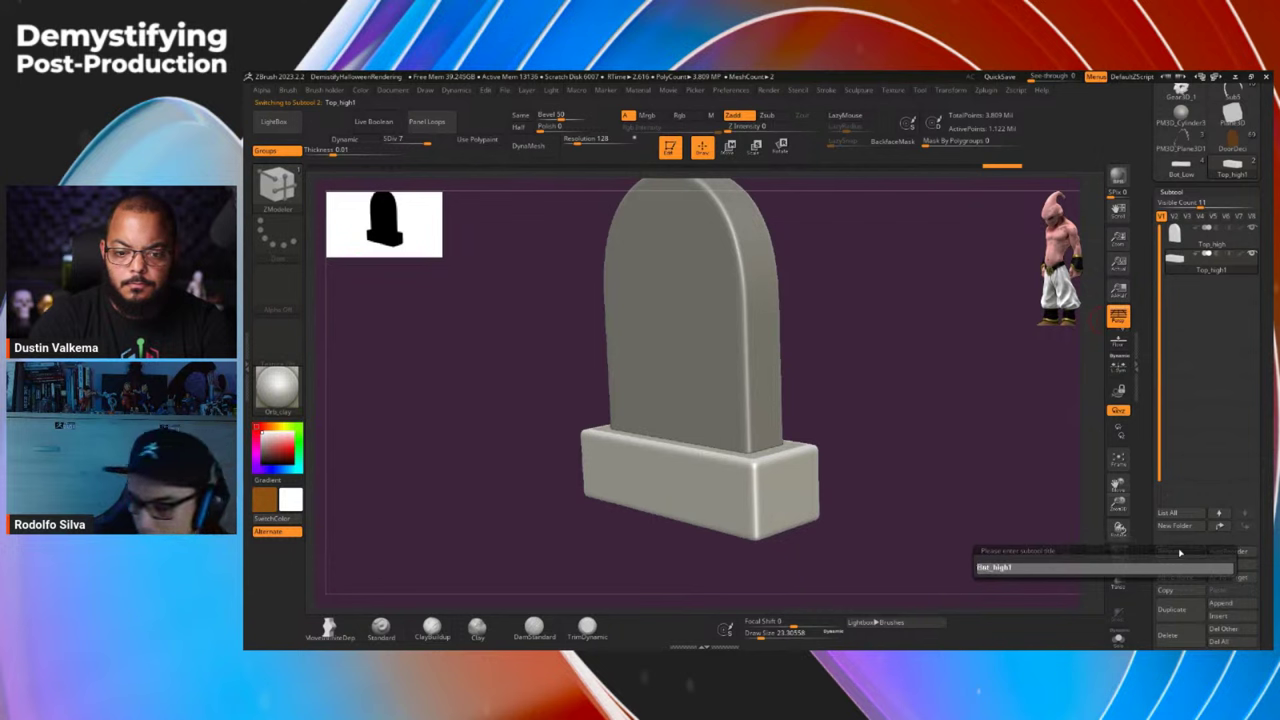
key("Return")
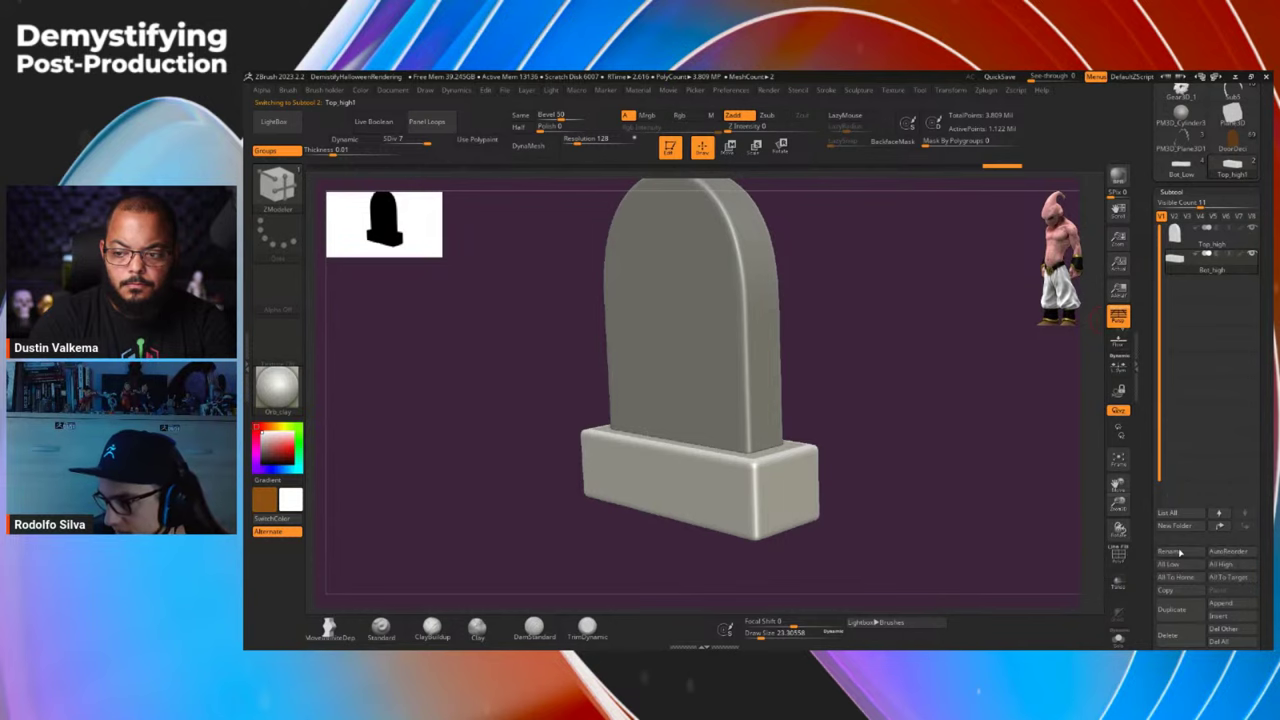
key("Up")
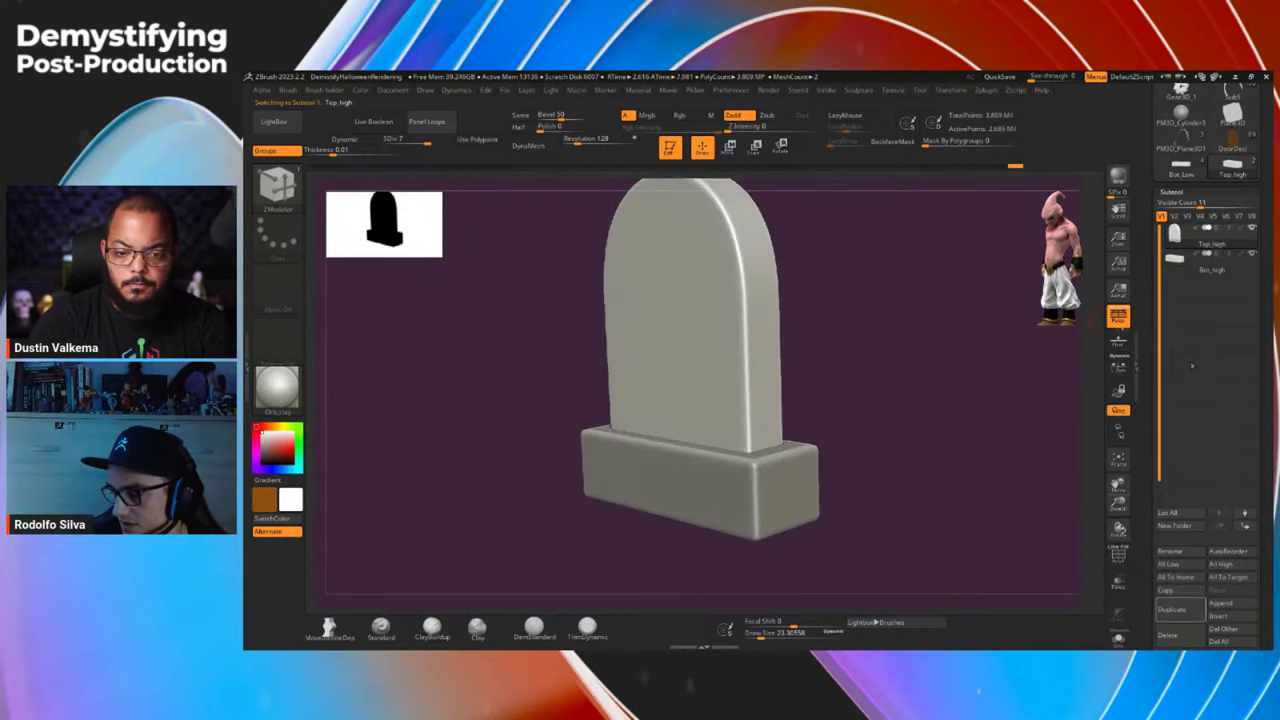
Choose the TrimDynamic brush for the slab and set its draw size to about 59.
left_click_drag(866, 291, 890, 372, "alt")
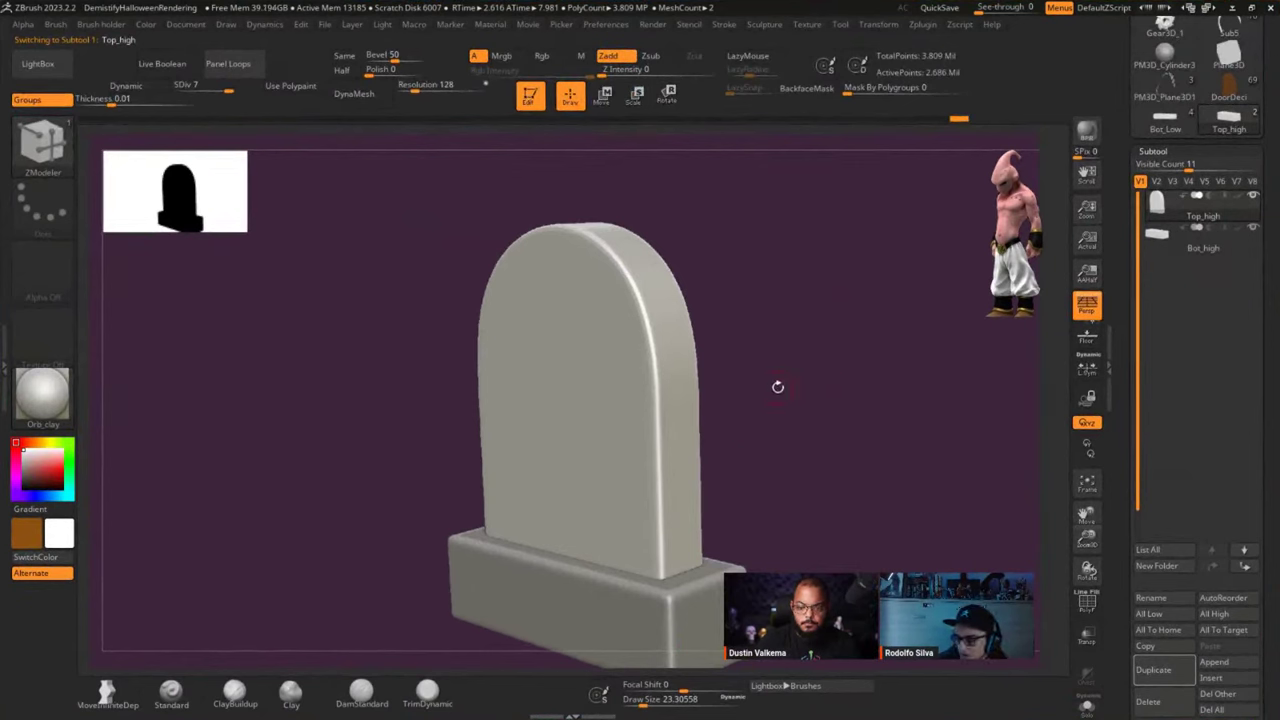
left_click_drag(778, 387, 757, 431)
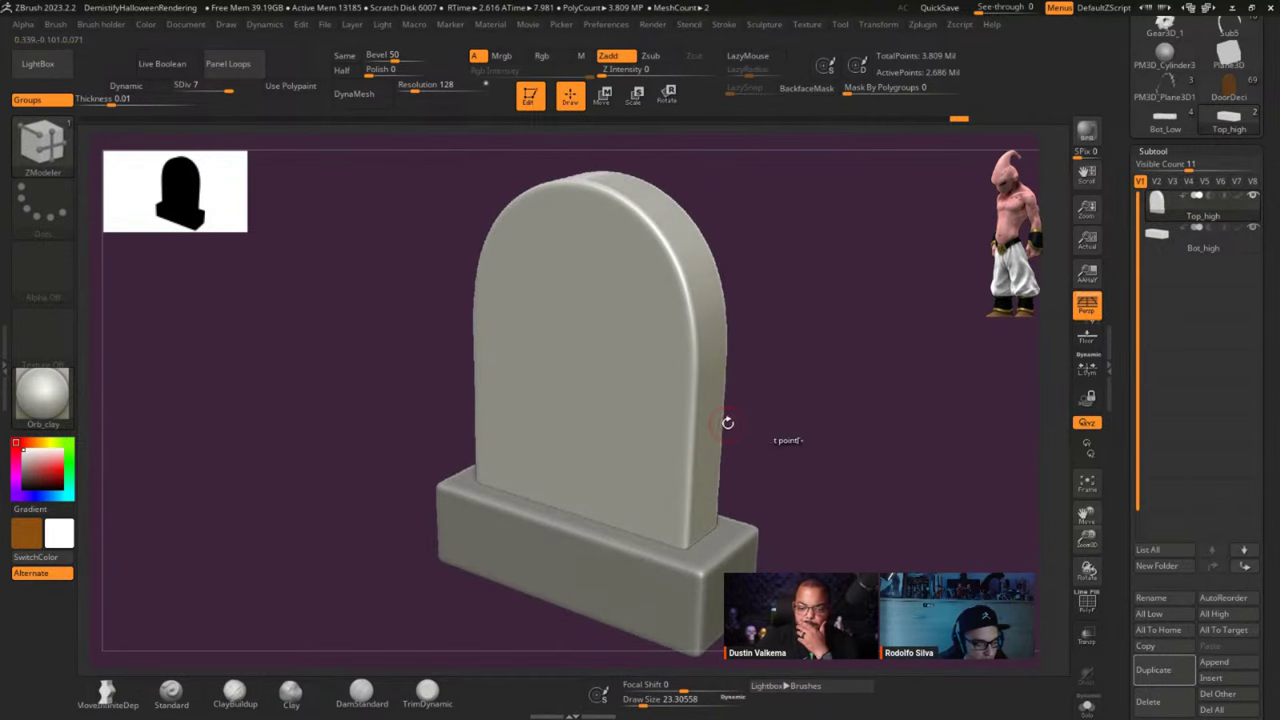
key("b")
key("d")
key("s")
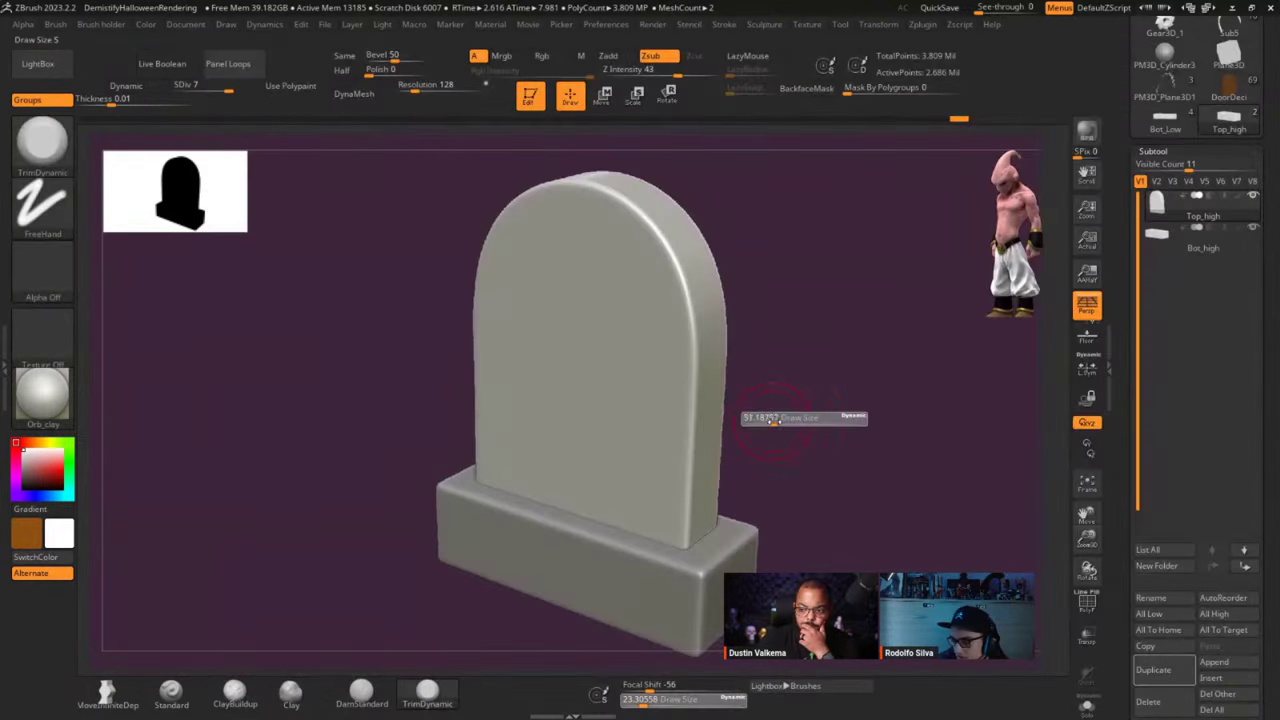
left_click_drag(778, 419, 769, 416)
right_click_drag(779, 411, 757, 391)
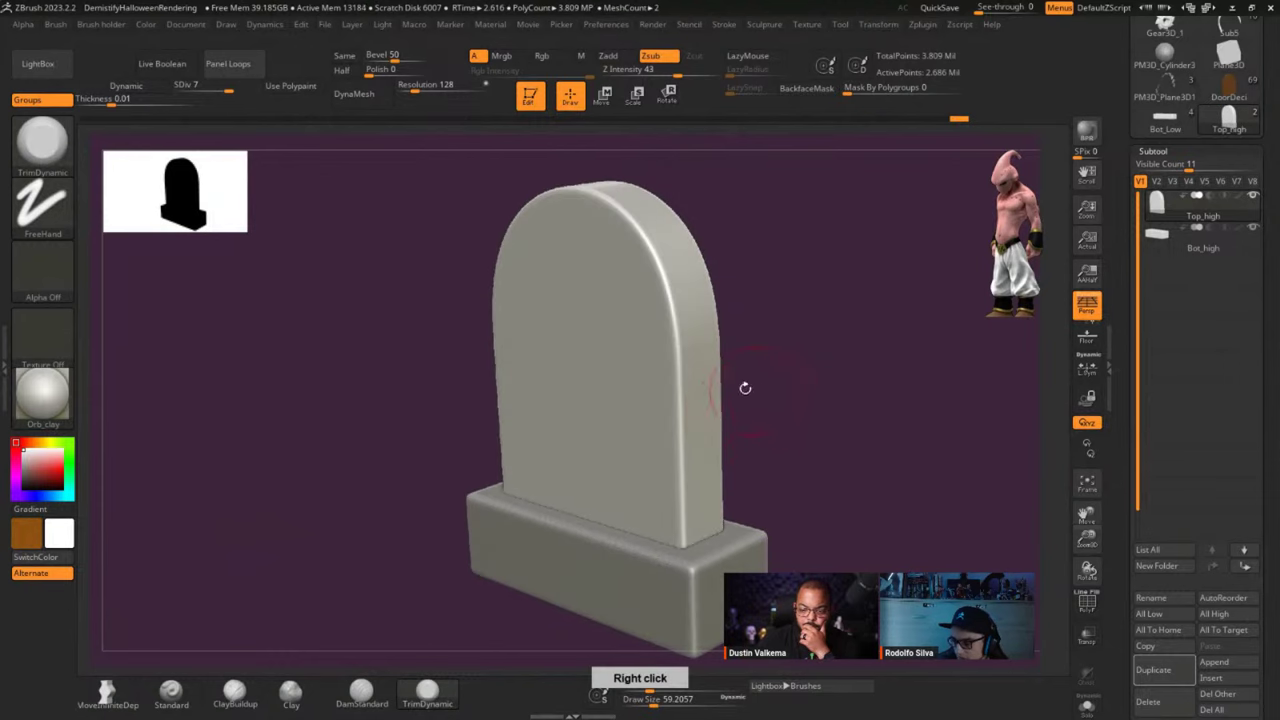
Isolate the slab, reduce the TrimDynamic draw size to about 33 and wear down the front face's rounded edge.
key("shift+s")
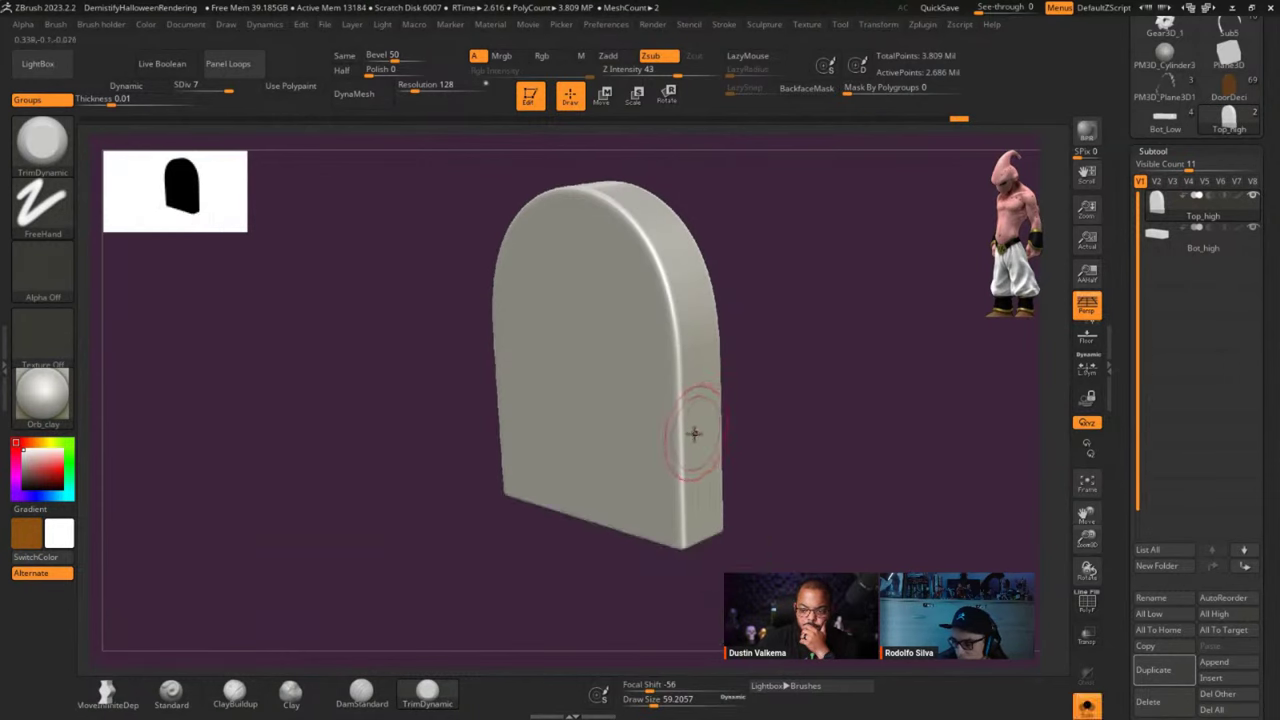
mouse_move(698, 428)
right_mouse_down()
mouse_move(774, 414)
mouse_move(709, 434)
right_mouse_up()
key("s")
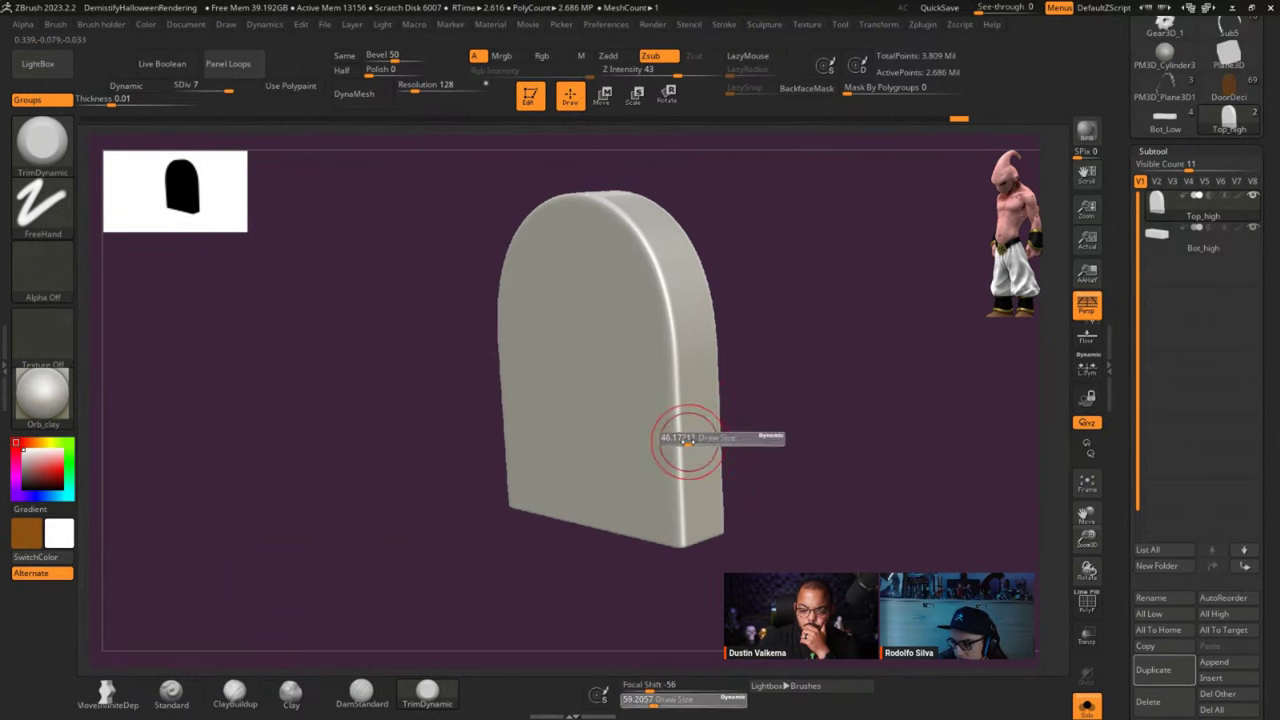
left_click_drag(677, 438, 672, 438)
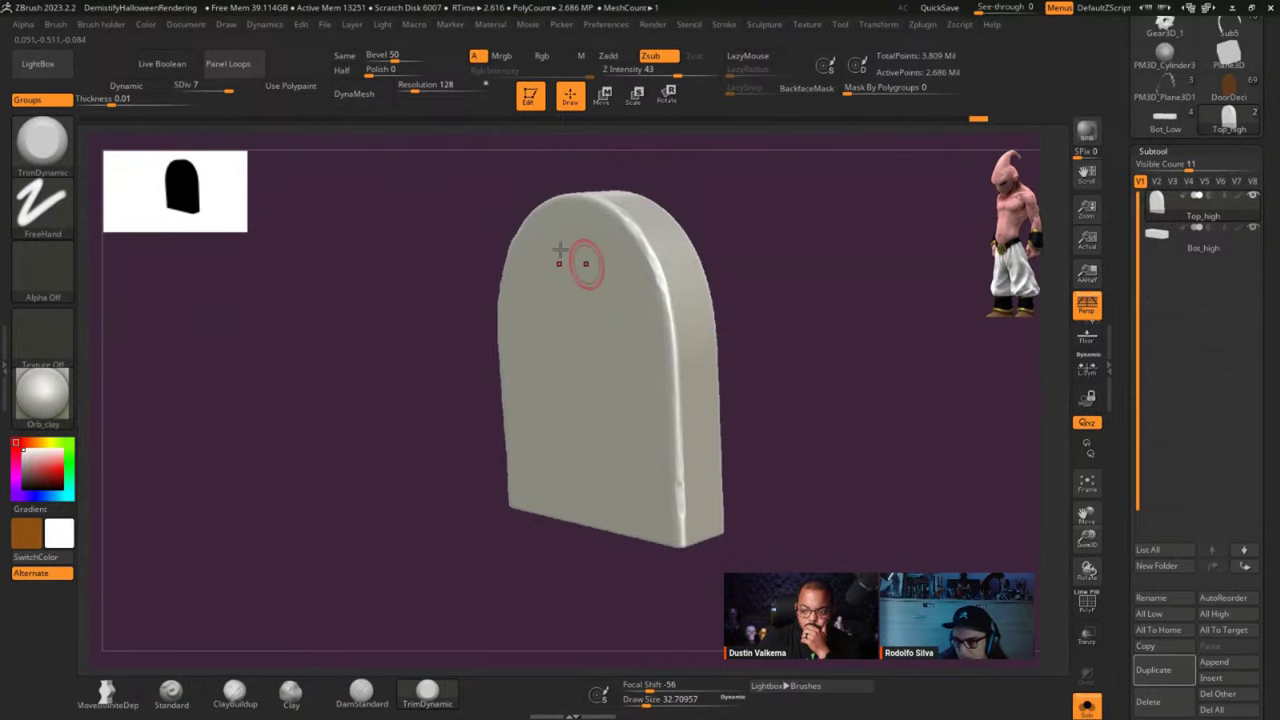
Load the MalletFast brushes from the Mallet folder of the LightBox brush library and choose MalletFast2.
left_click(38, 63)
left_click(243, 139)
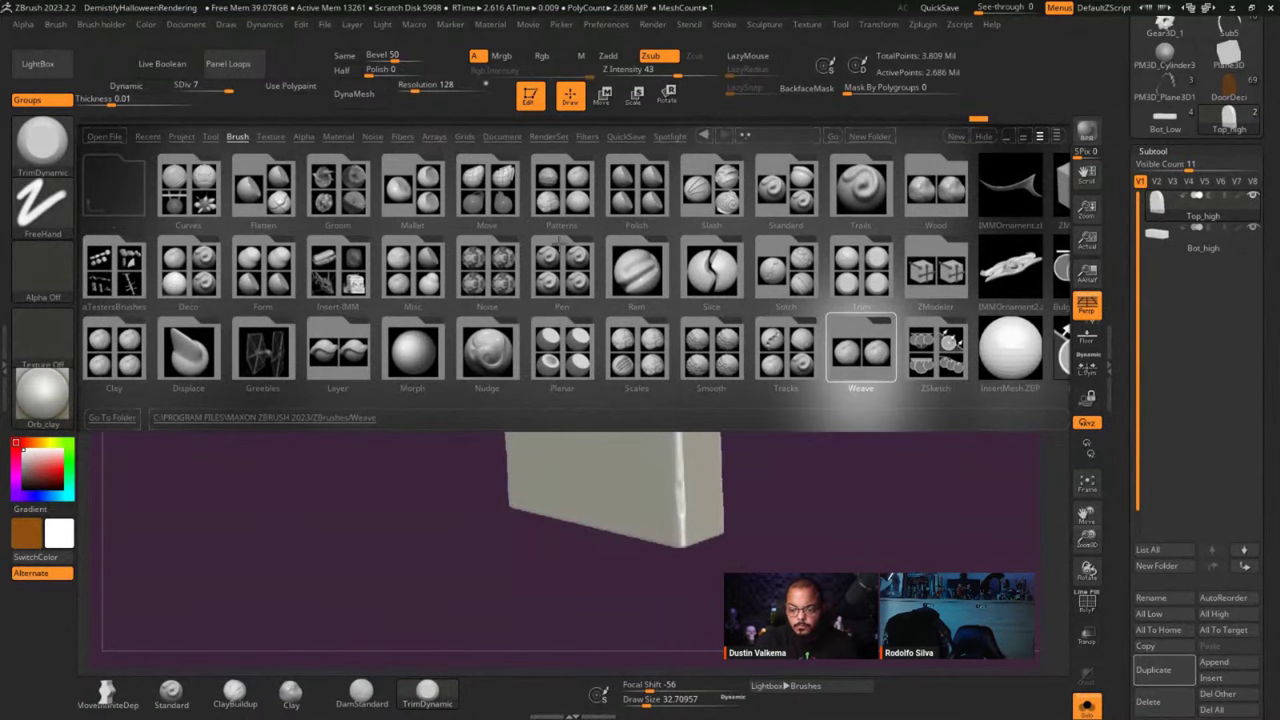
left_click(414, 188)
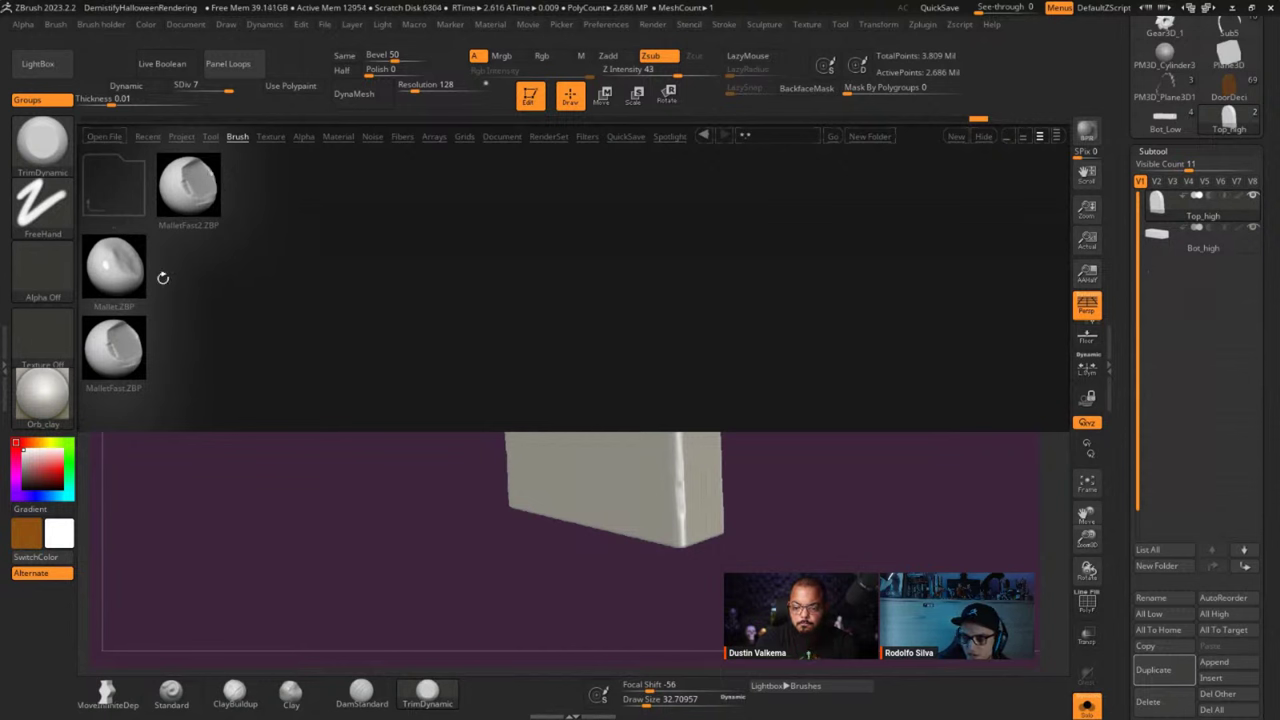
key("comma")
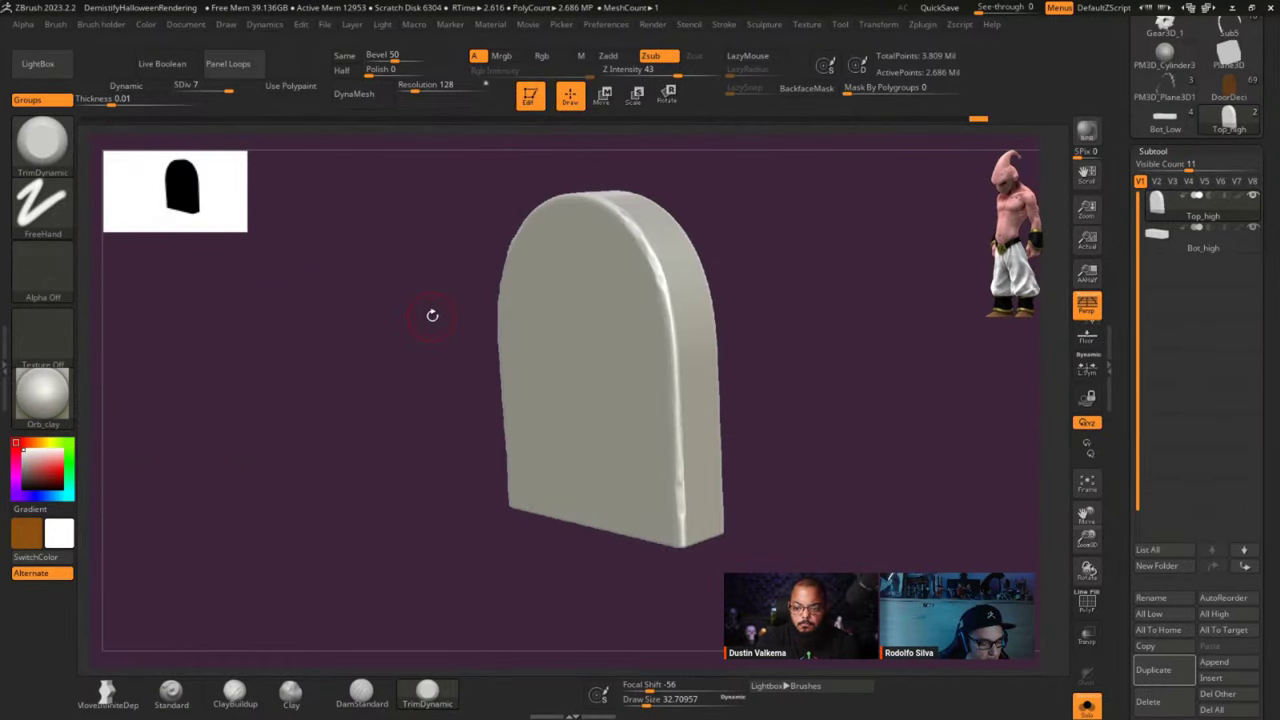
key("b")
key("m")
key("f")
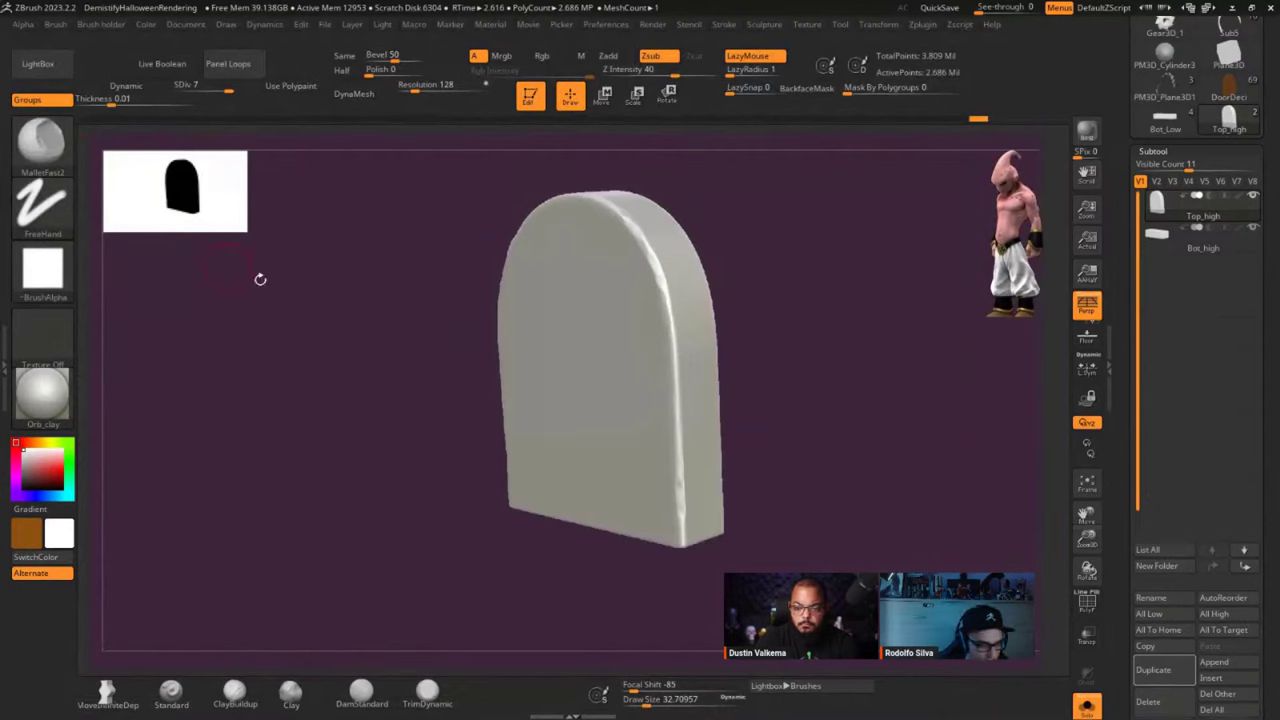
key("b")
key("m")
key("a")
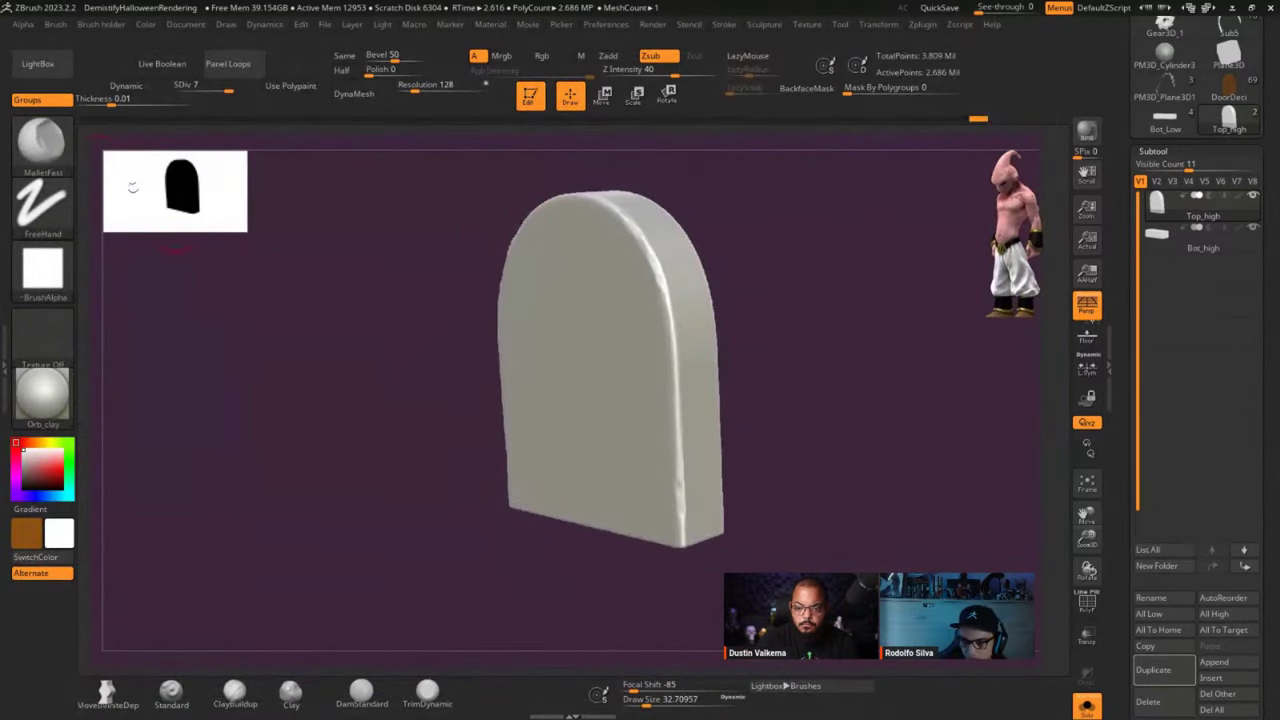
key("b")
key("m")
key("f")
Chip the slab's front face along one long side edge and the bottom edge with MalletFast2.
right_click_drag(780, 381, 791, 429, "ctrl")
mouse_move(678, 487)
left_mouse_down()
mouse_move(674, 286)
mouse_move(654, 183)
mouse_move(661, 208)
left_mouse_up()
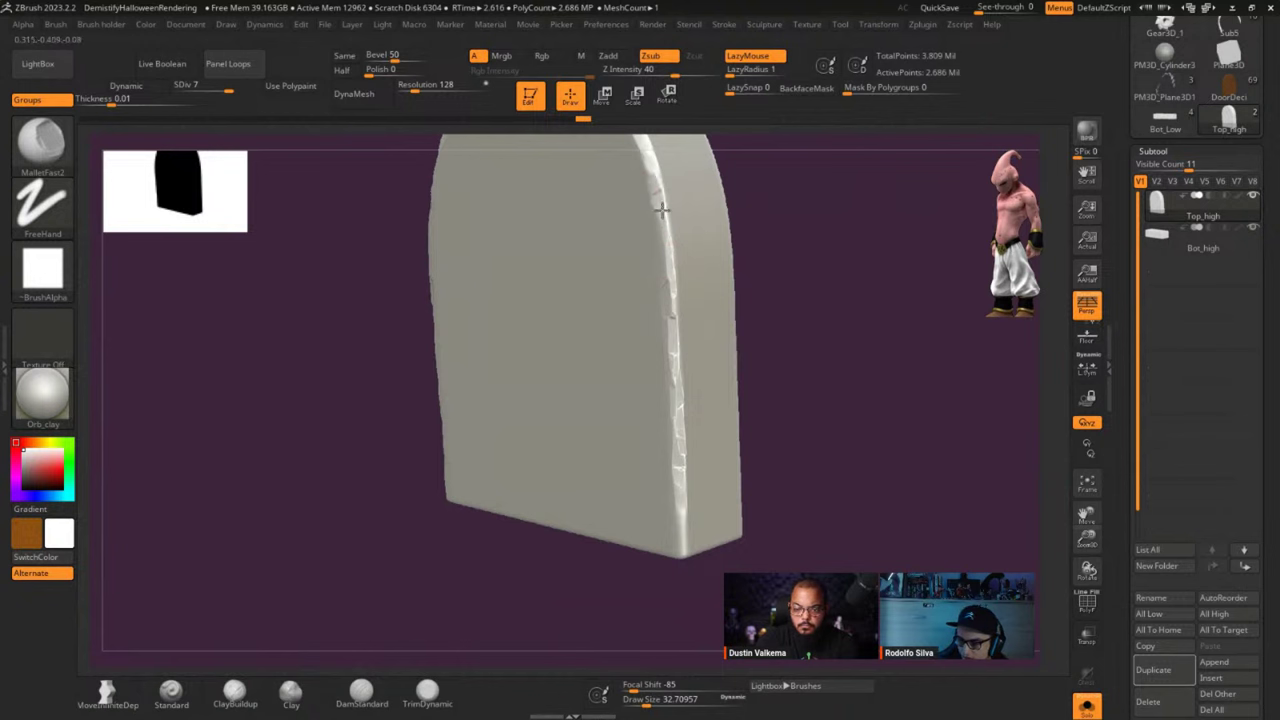
mouse_move(651, 166)
right_mouse_down()
mouse_move(846, 400)
mouse_move(815, 362)
right_mouse_up()
left_click_drag(723, 437, 712, 440)
mouse_move(720, 437)
left_mouse_down()
mouse_move(430, 578)
mouse_move(422, 597)
mouse_move(457, 543)
left_mouse_up()
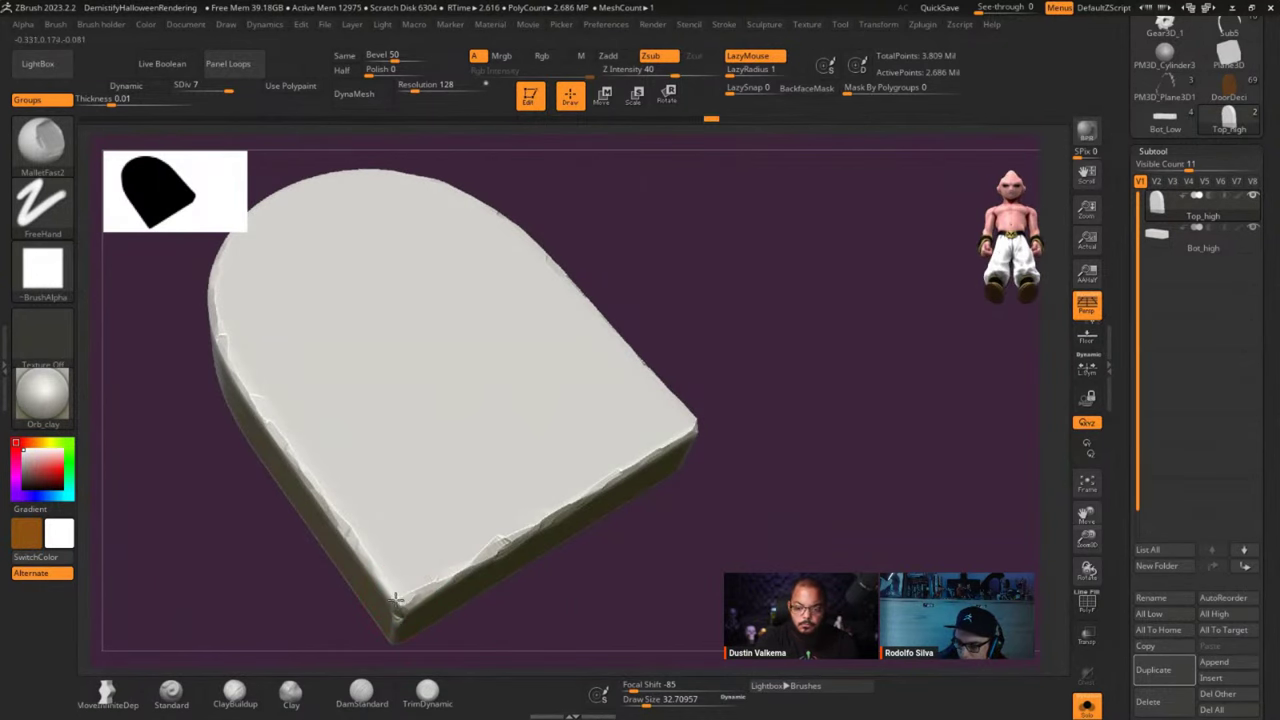
Break up the front face's other bottom corner and chip the long side edge running up from it.
mouse_move(654, 534)
left_mouse_down()
mouse_move(793, 488)
mouse_move(560, 502)
left_mouse_up()
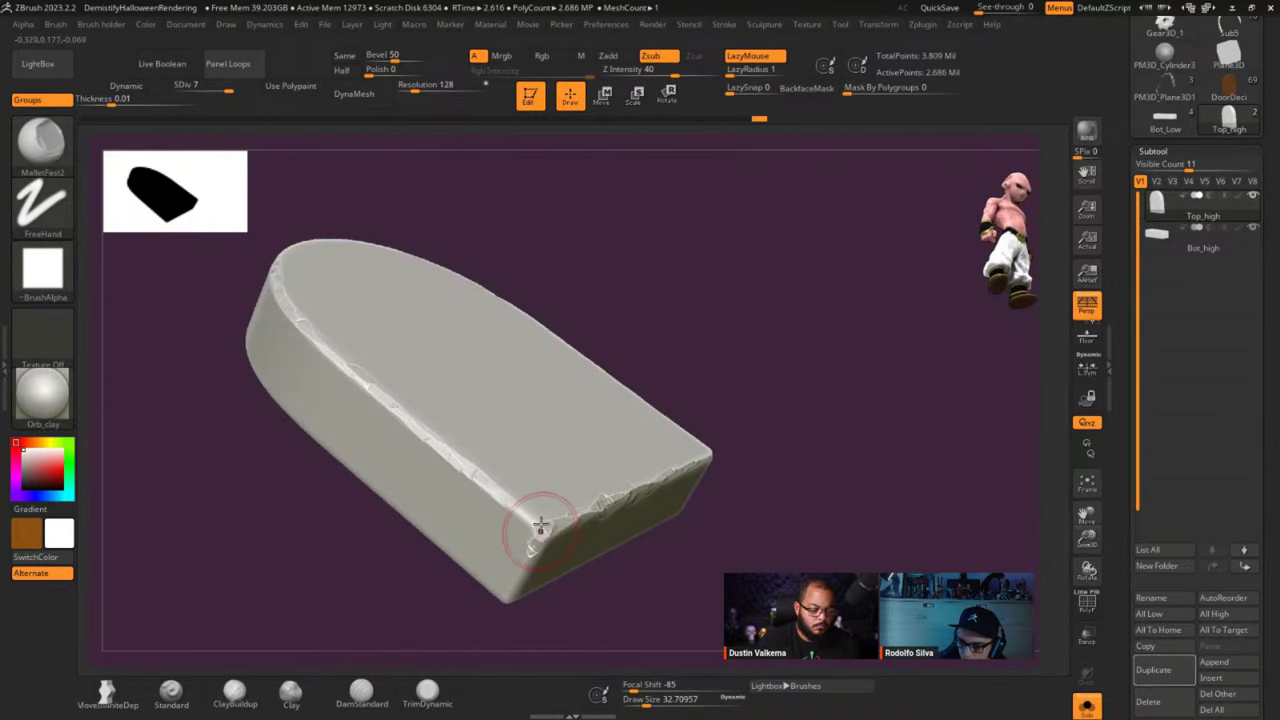
mouse_move(541, 525)
left_mouse_down()
mouse_move(543, 537)
mouse_move(525, 514)
left_mouse_up()
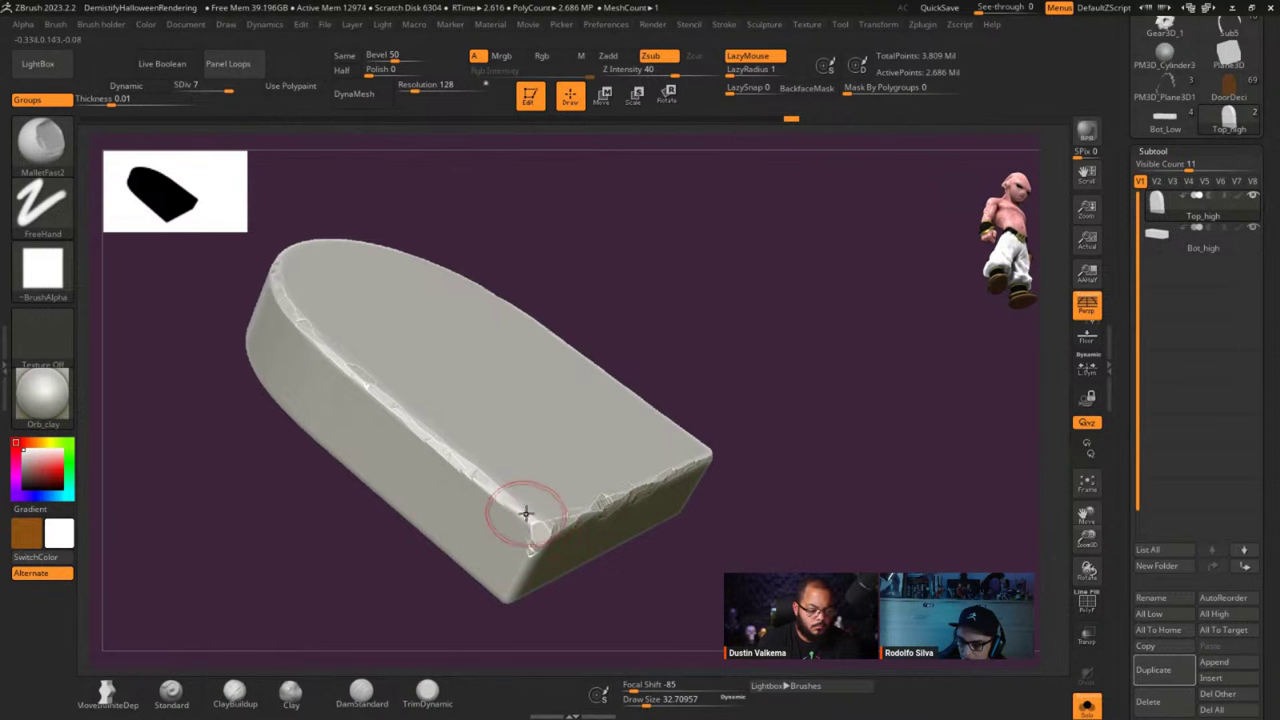
left_click_drag(665, 495, 723, 511)
left_click_drag(426, 388, 343, 282)
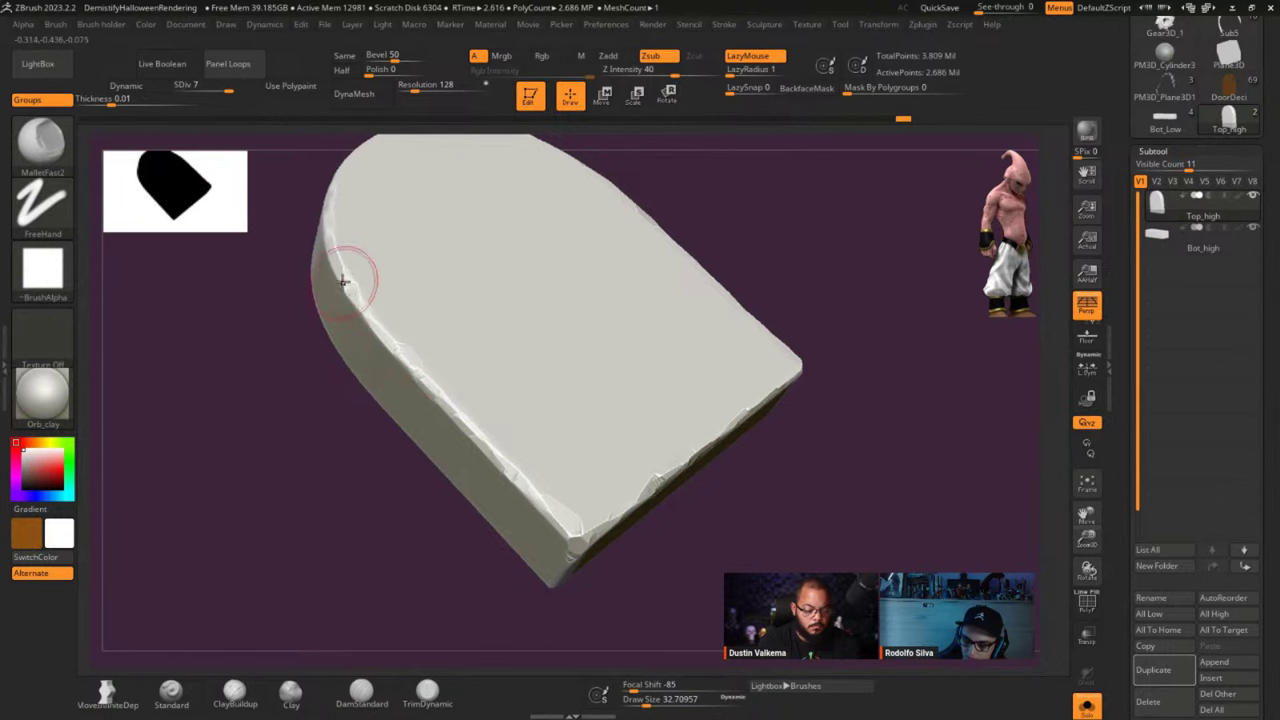
Chip the curved top edge of the slab's front face with irregular mallet strokes.
mouse_move(749, 366)
right_mouse_down()
mouse_move(837, 434)
mouse_move(749, 423)
mouse_move(732, 377)
mouse_move(640, 360)
right_mouse_up()
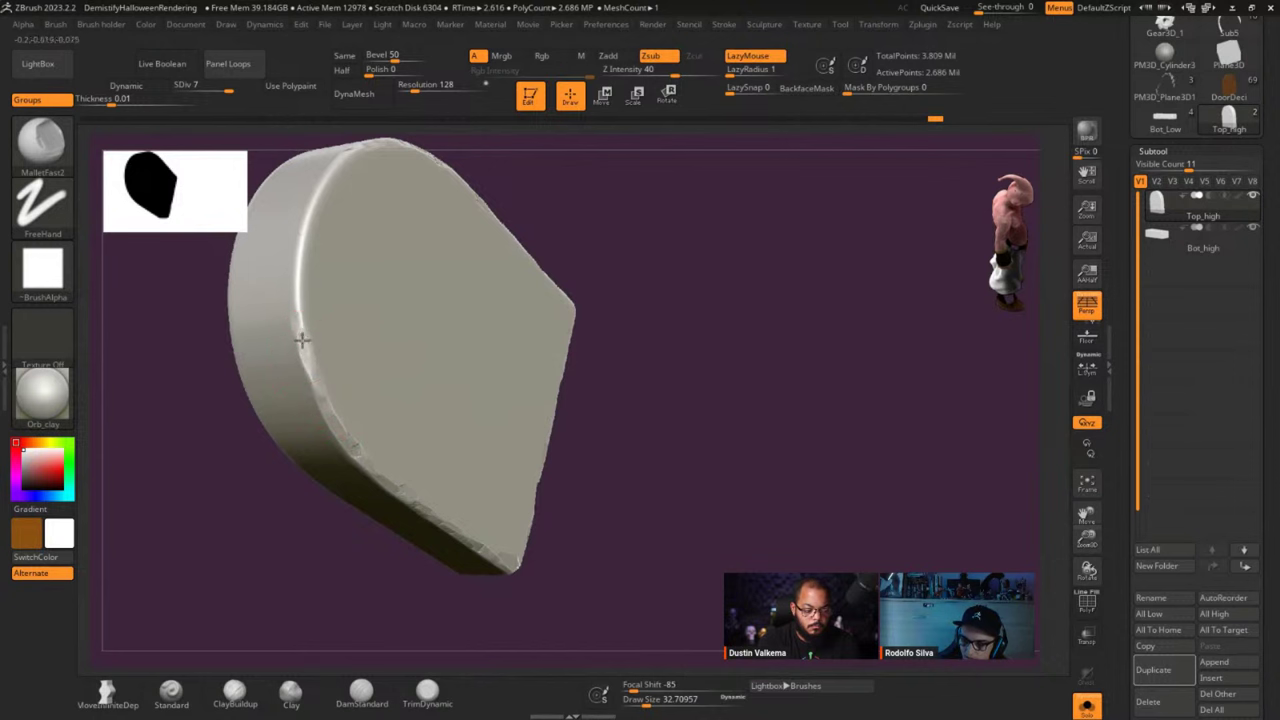
left_click_drag(302, 340, 298, 238)
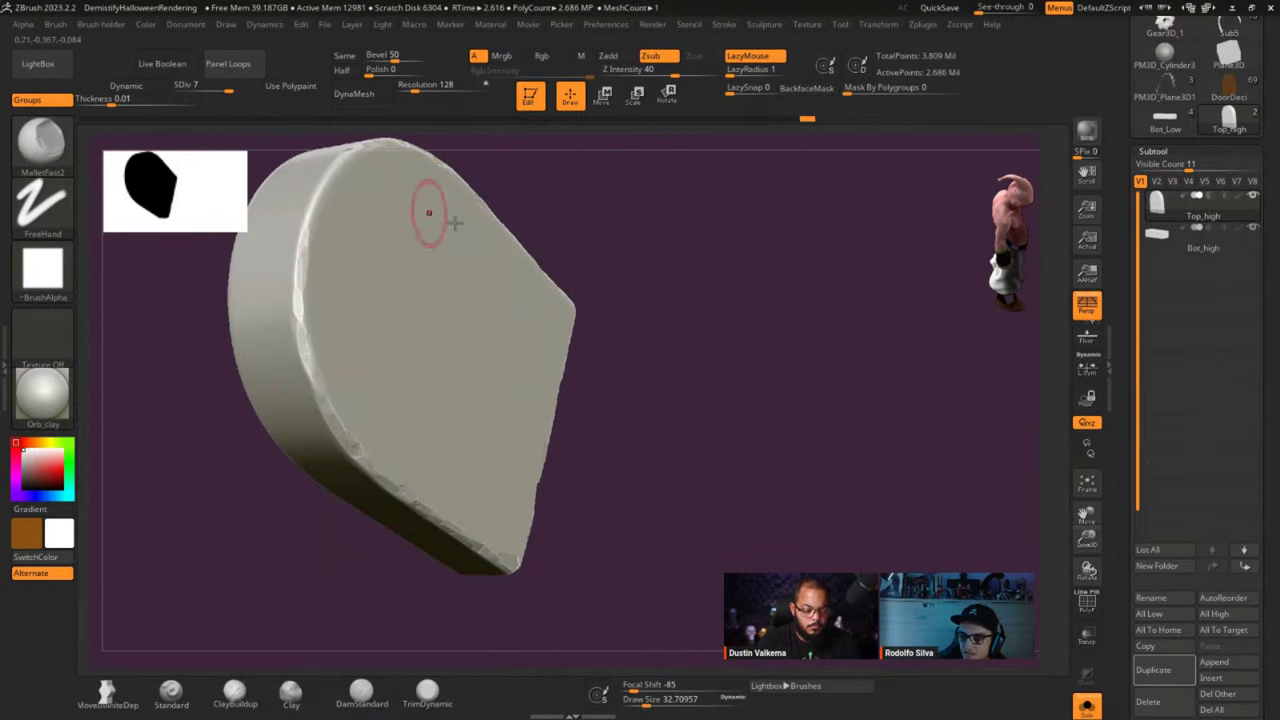
right_click_drag(639, 327, 503, 363)
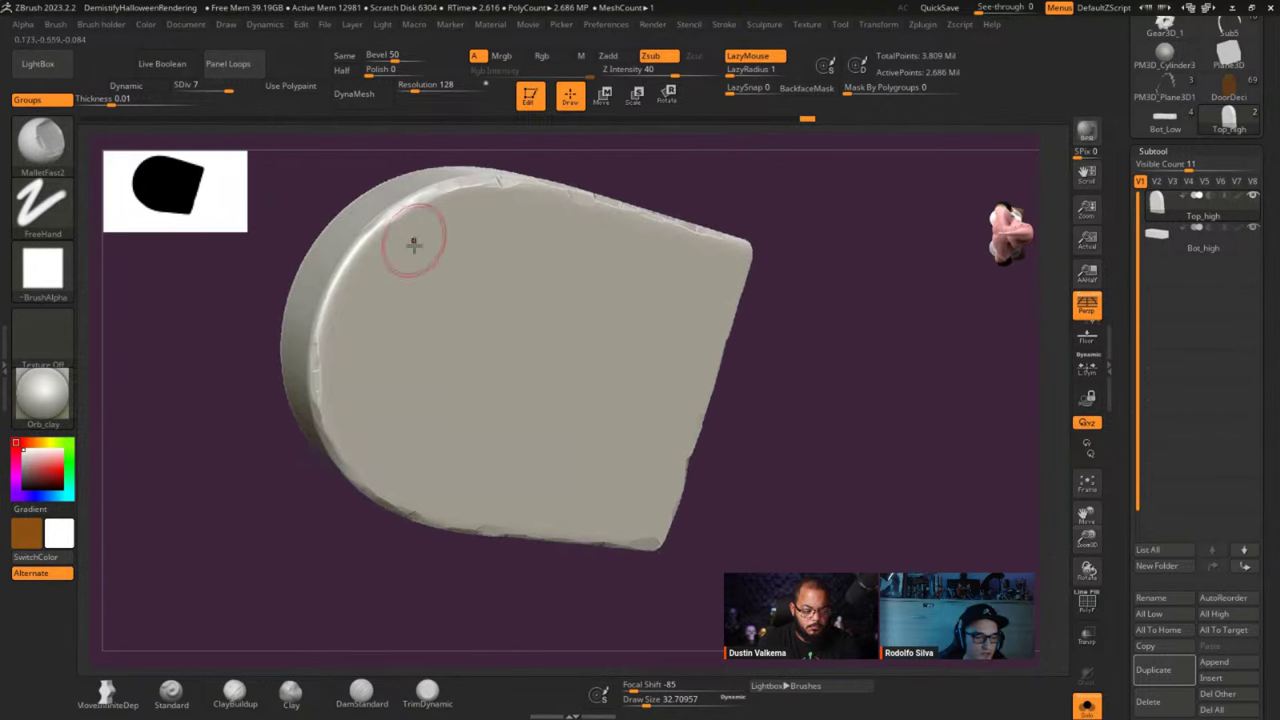
right_click_drag(811, 410, 817, 435, "alt")
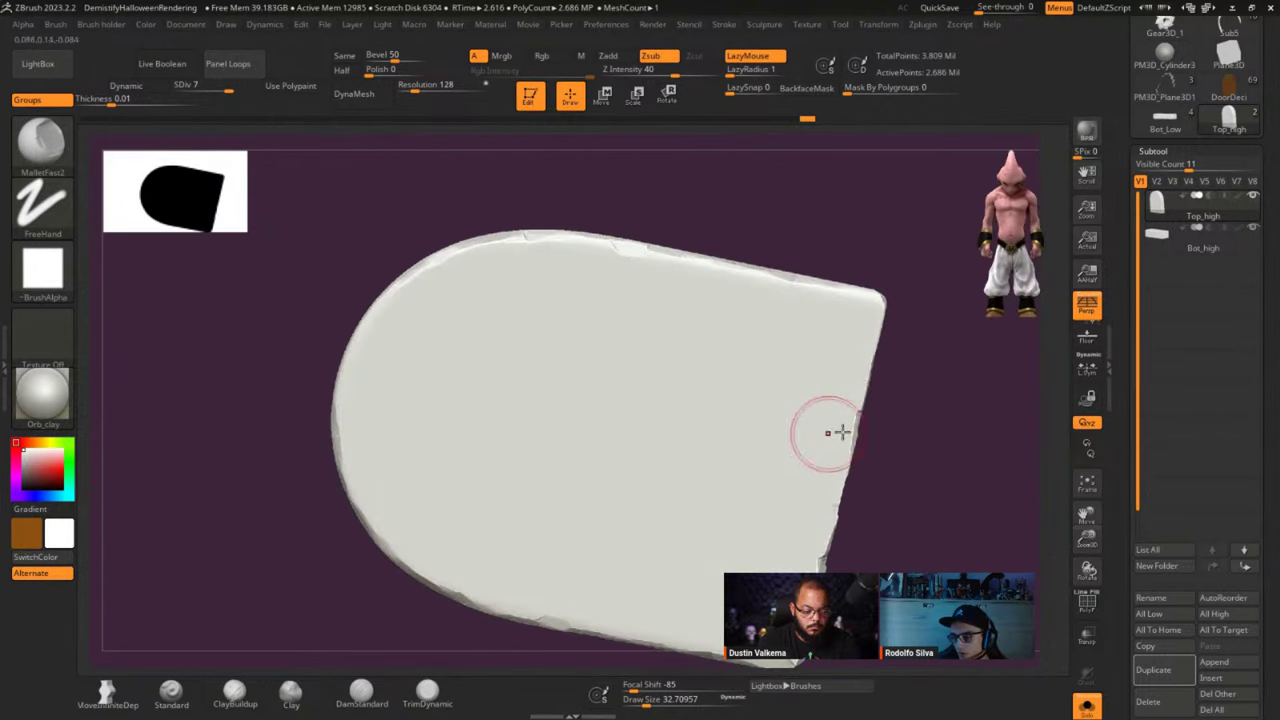
right_click_drag(895, 375, 912, 405)
left_click_drag(911, 405, 849, 380)
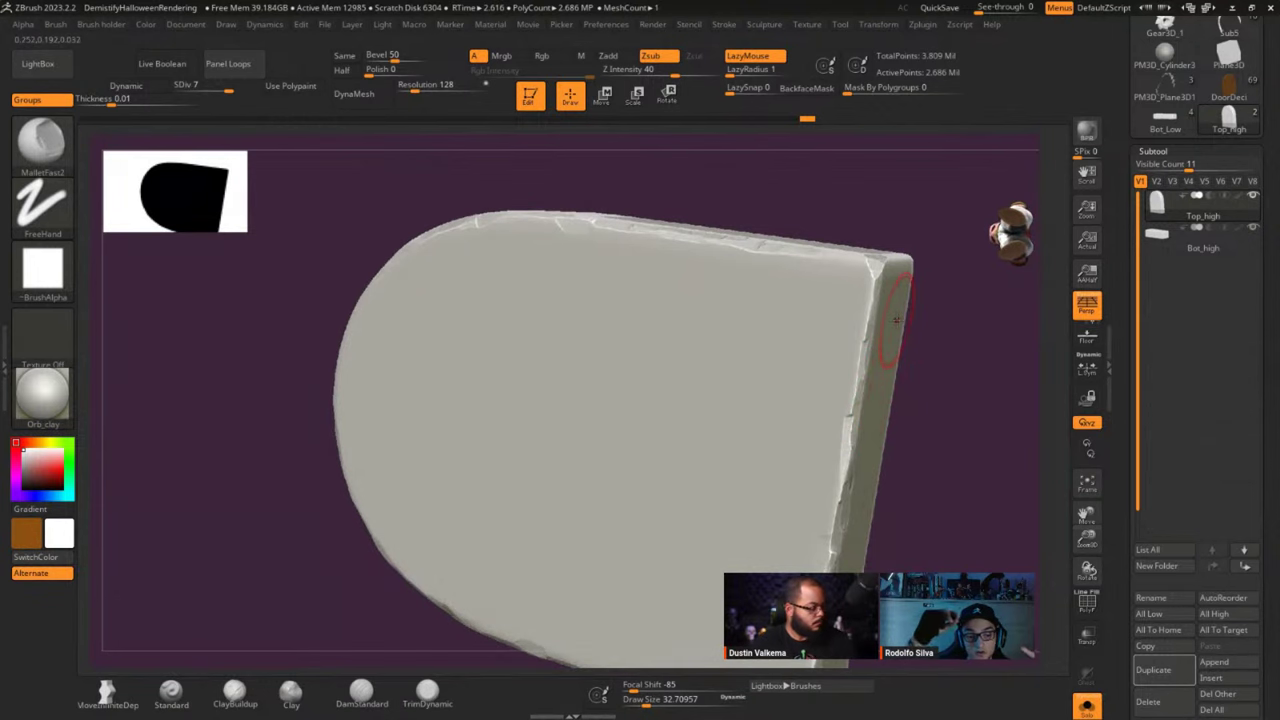
mouse_move(930, 430)
left_mouse_down()
mouse_move(937, 440)
mouse_move(934, 394)
left_mouse_up()
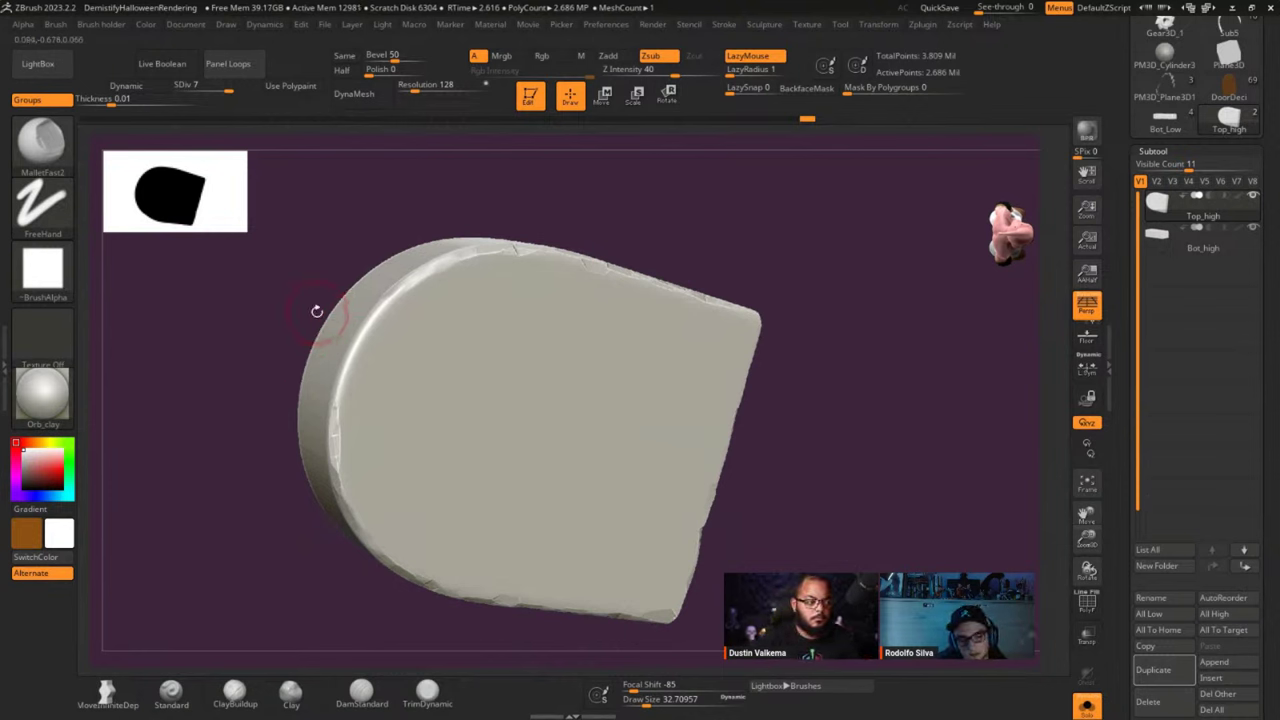
mouse_move(323, 406)
left_mouse_down()
mouse_move(334, 380)
mouse_move(363, 371)
mouse_move(337, 400)
mouse_move(383, 302)
left_mouse_up()
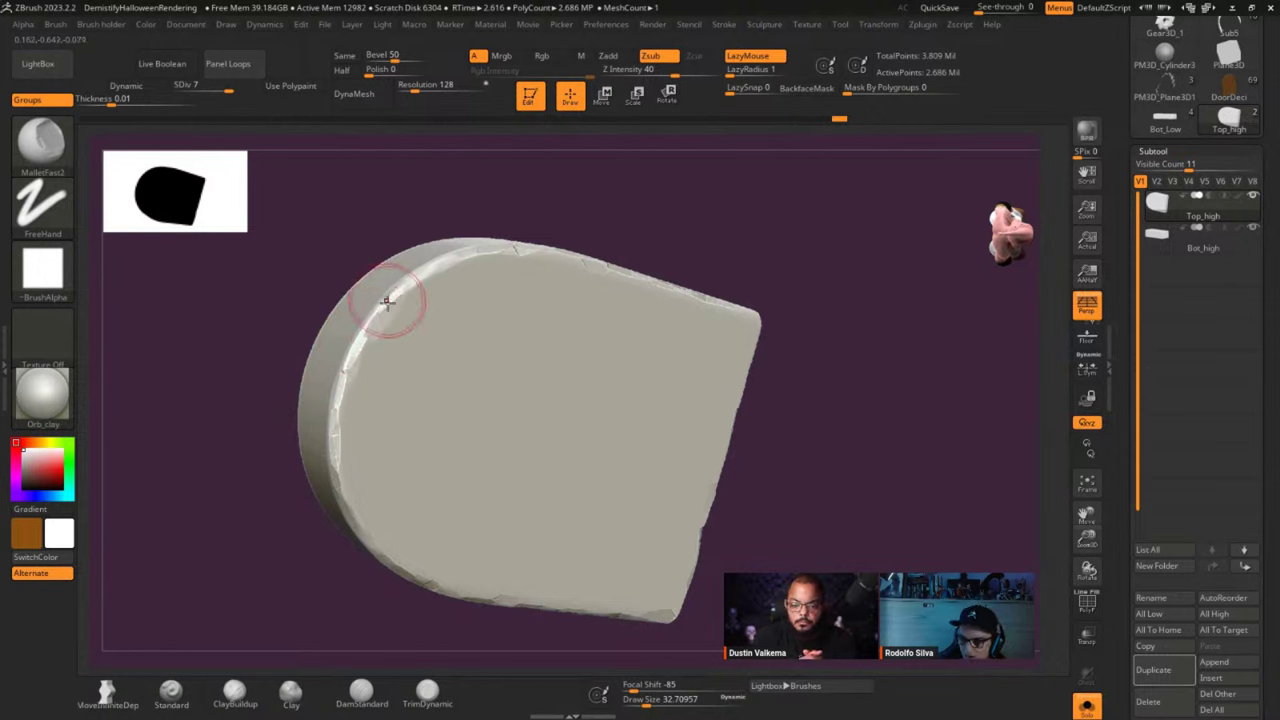
Start chipping the curved top edge of the slab's back face, enlarging the MalletFast2 draw size to about 49.
left_click_drag(760, 420, 940, 430)
left_click_drag(655, 438, 918, 408, "alt")
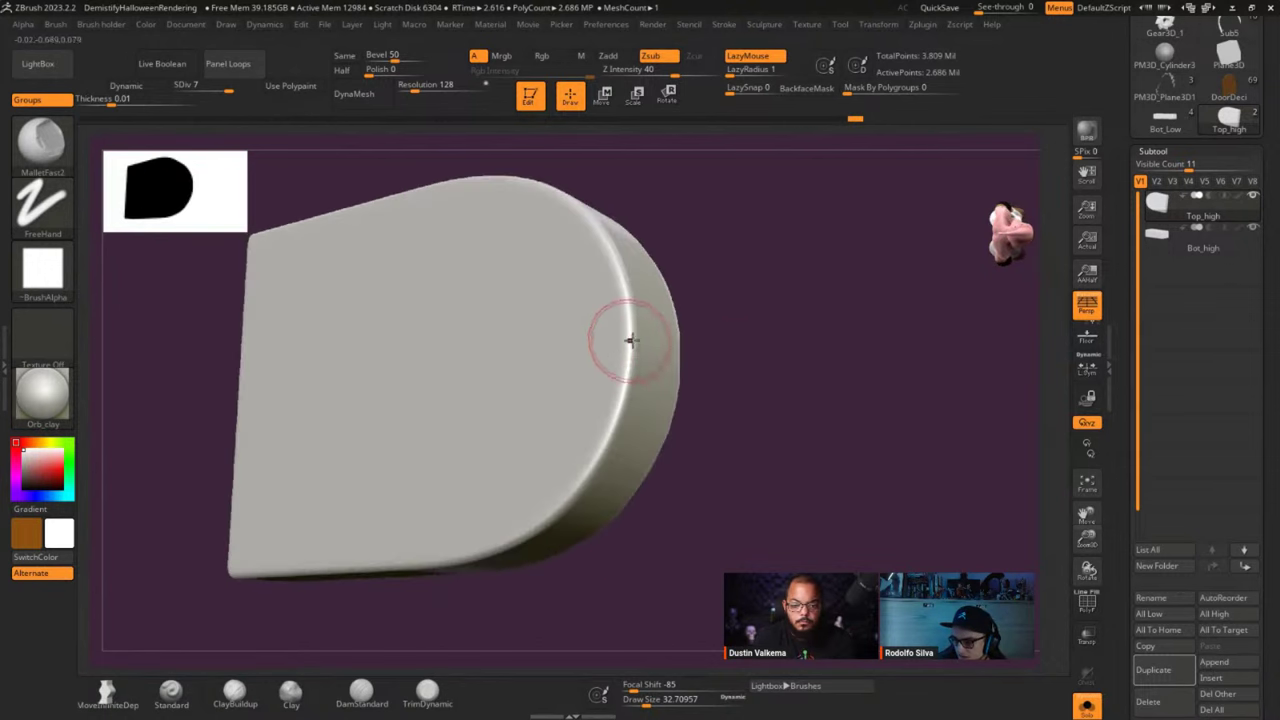
left_click_drag(630, 340, 626, 383)
left_click_drag(603, 449, 594, 469)
key("s")
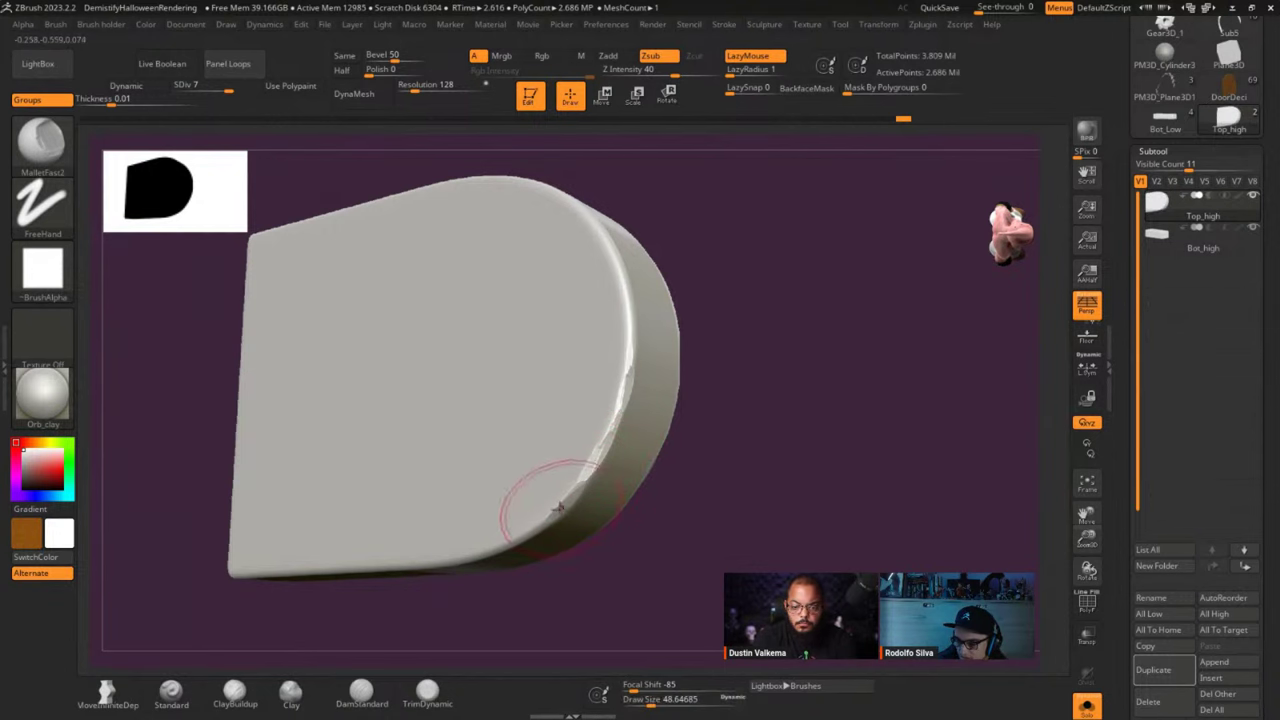
left_click_drag(530, 521, 497, 547)
Chip a bottom corner of the slab's back face, including its thickness edge, and the adjoining long side edge.
left_click_drag(724, 464, 738, 402)
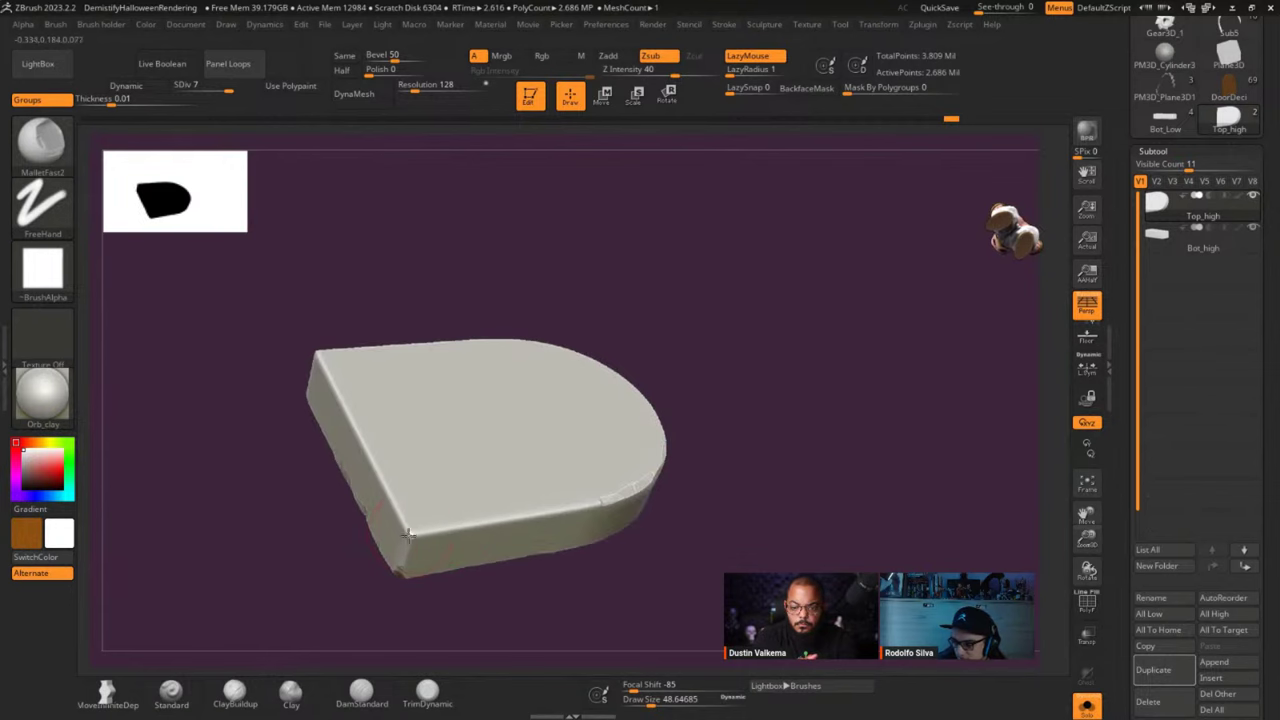
right_click_drag(408, 536, 391, 529, "ctrl")
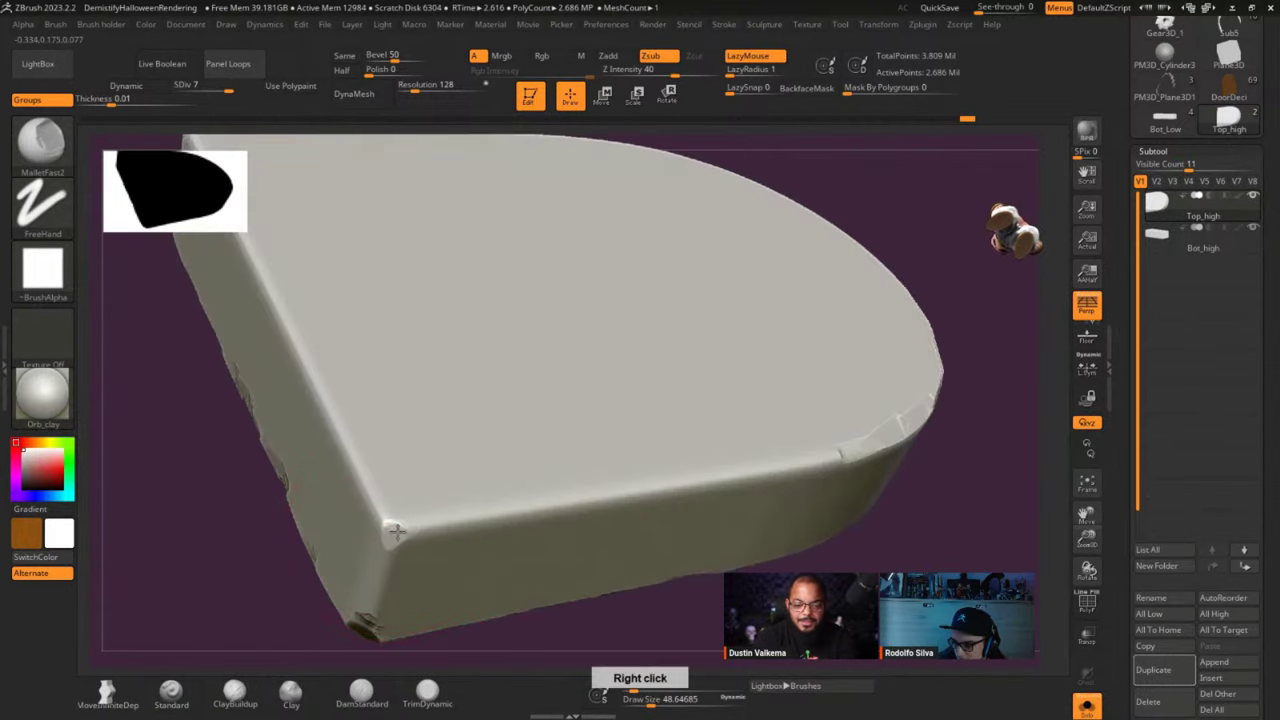
left_click_drag(396, 526, 390, 529)
left_click_drag(367, 598, 358, 620)
left_click_drag(377, 510, 348, 453)
left_click_drag(445, 527, 855, 453)
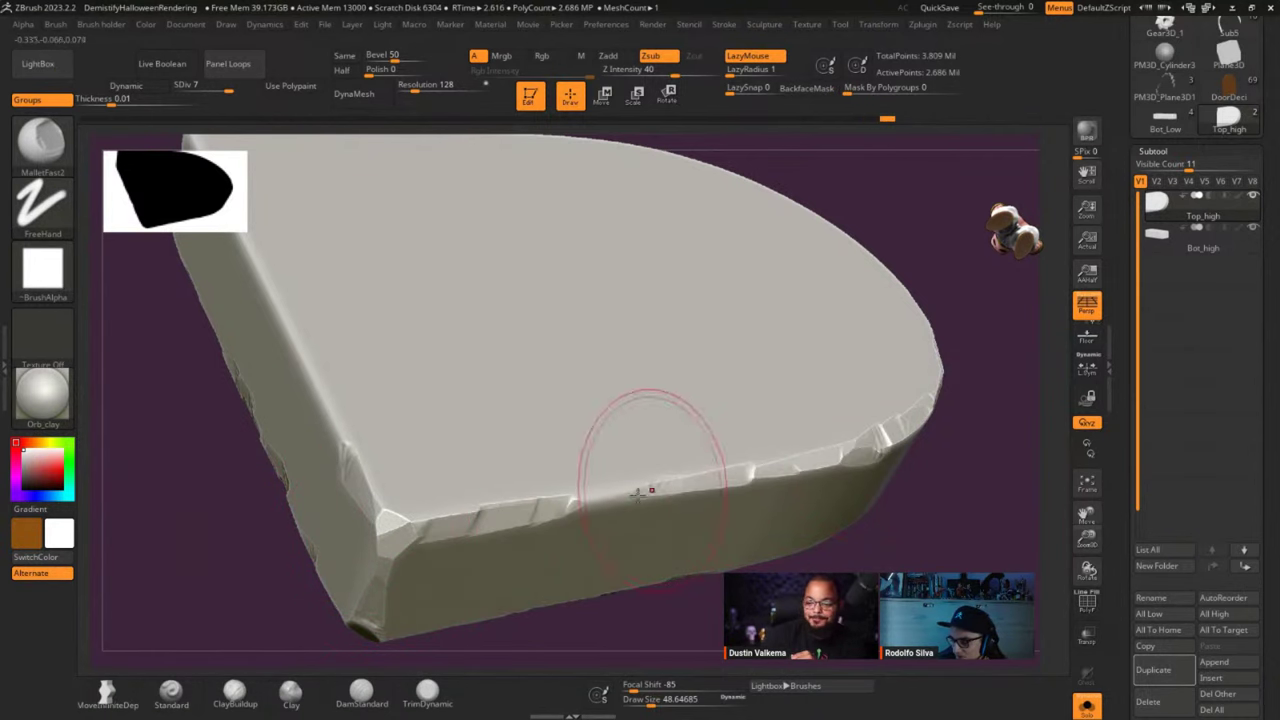
Chip the rest of the back face's bottom edge and break up the opposite bottom corner.
mouse_move(591, 491)
right_mouse_down()
mouse_move(843, 440)
mouse_move(671, 449)
mouse_move(640, 470)
right_mouse_up()
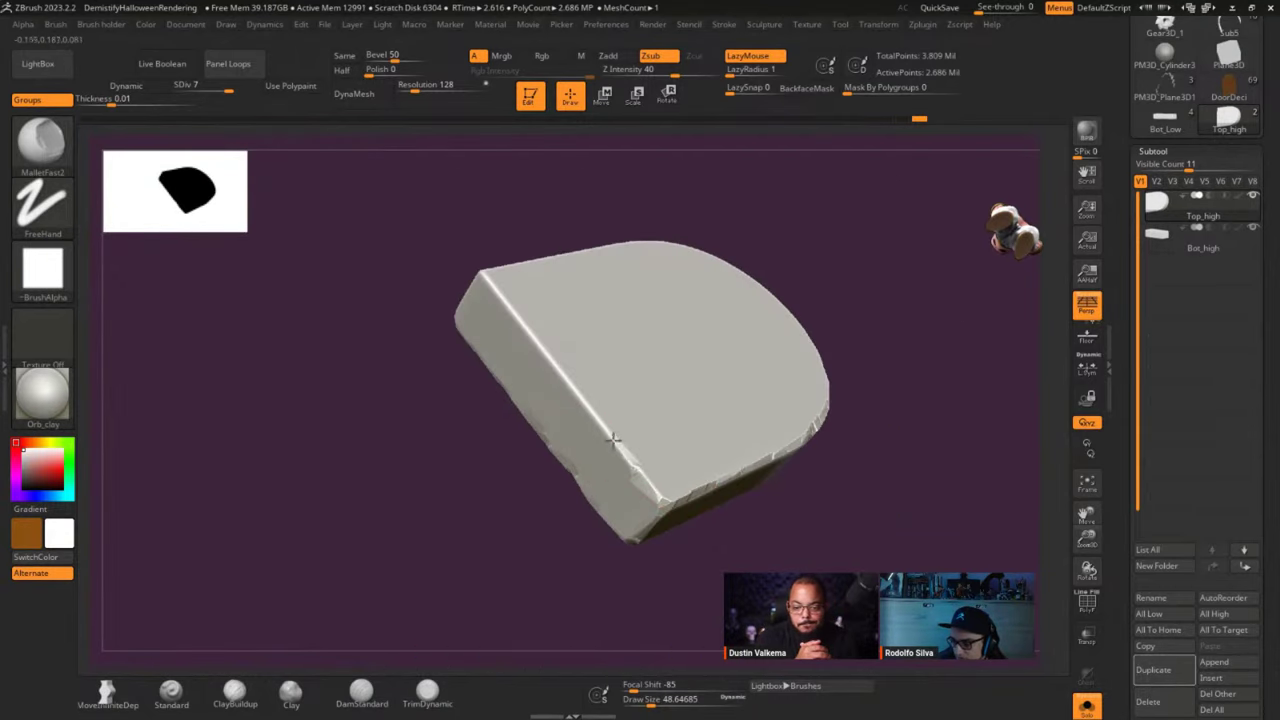
left_click_drag(551, 355, 490, 284)
right_click_drag(513, 417, 530, 548, "alt")
right_click_drag(557, 471, 580, 469)
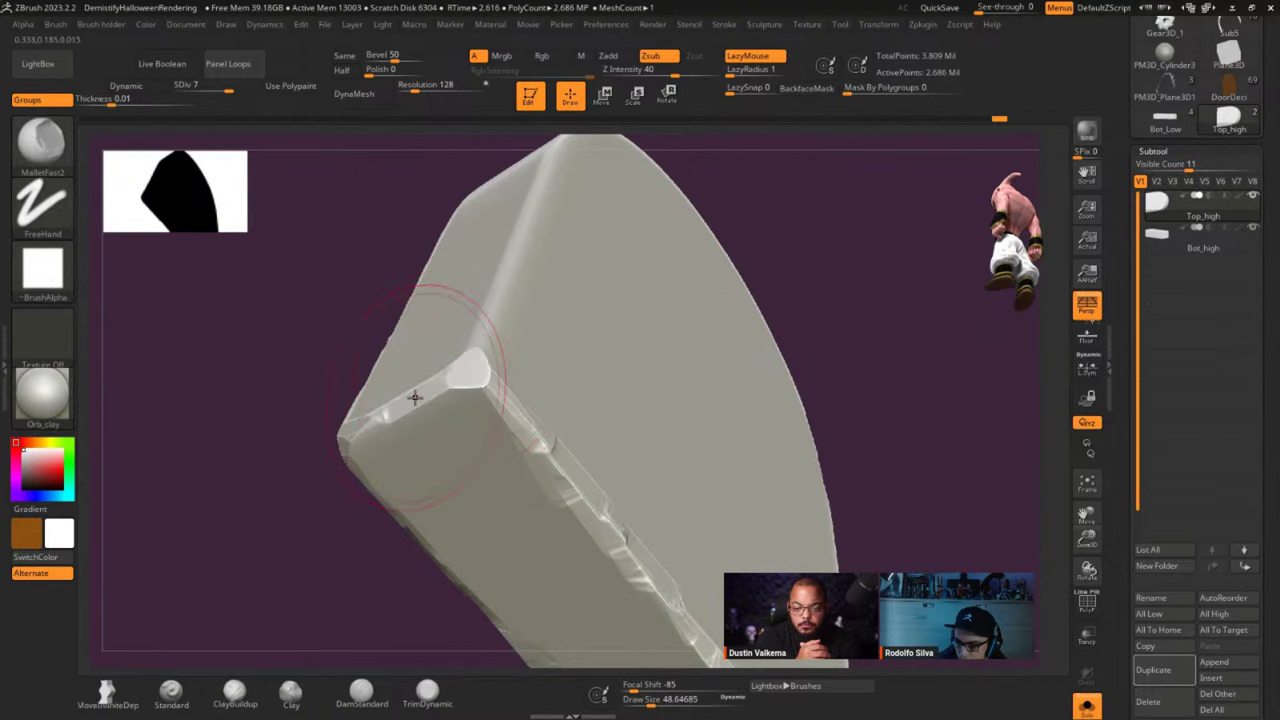
Chip the remaining long side edge of the back face and carry the damage around the curved top.
right_click_drag(460, 372, 562, 536)
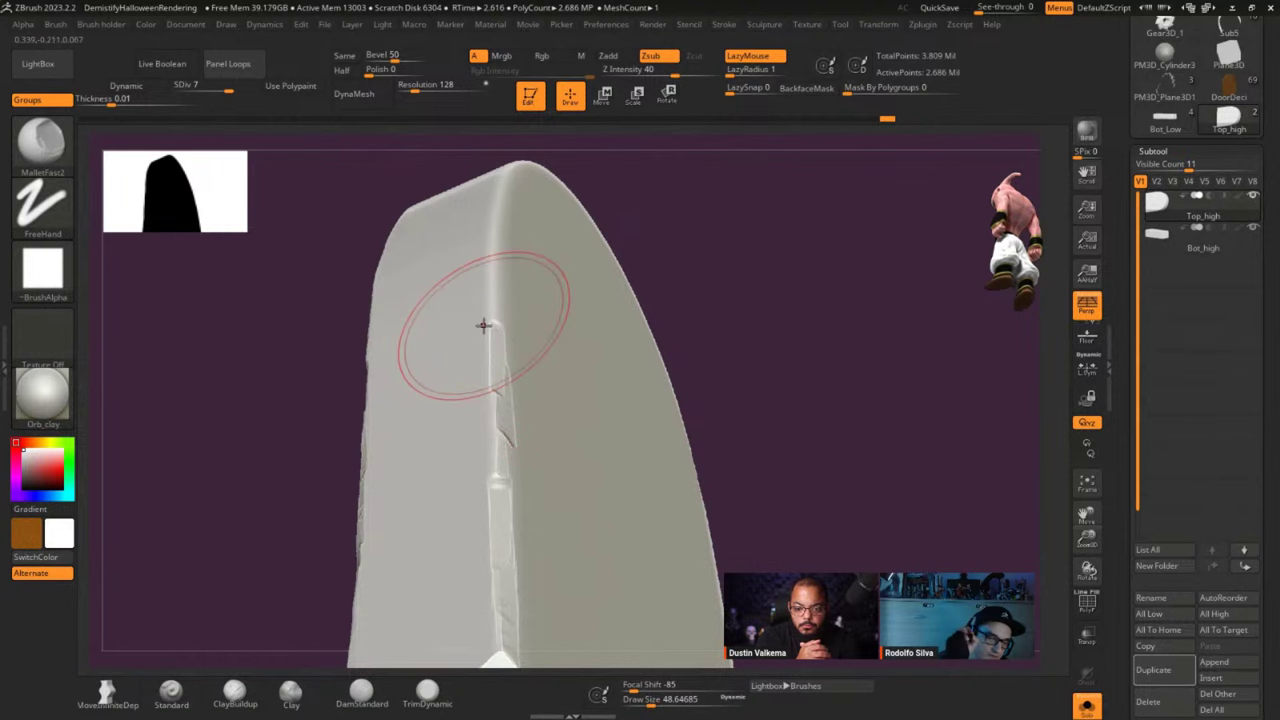
left_click_drag(832, 464, 750, 408)
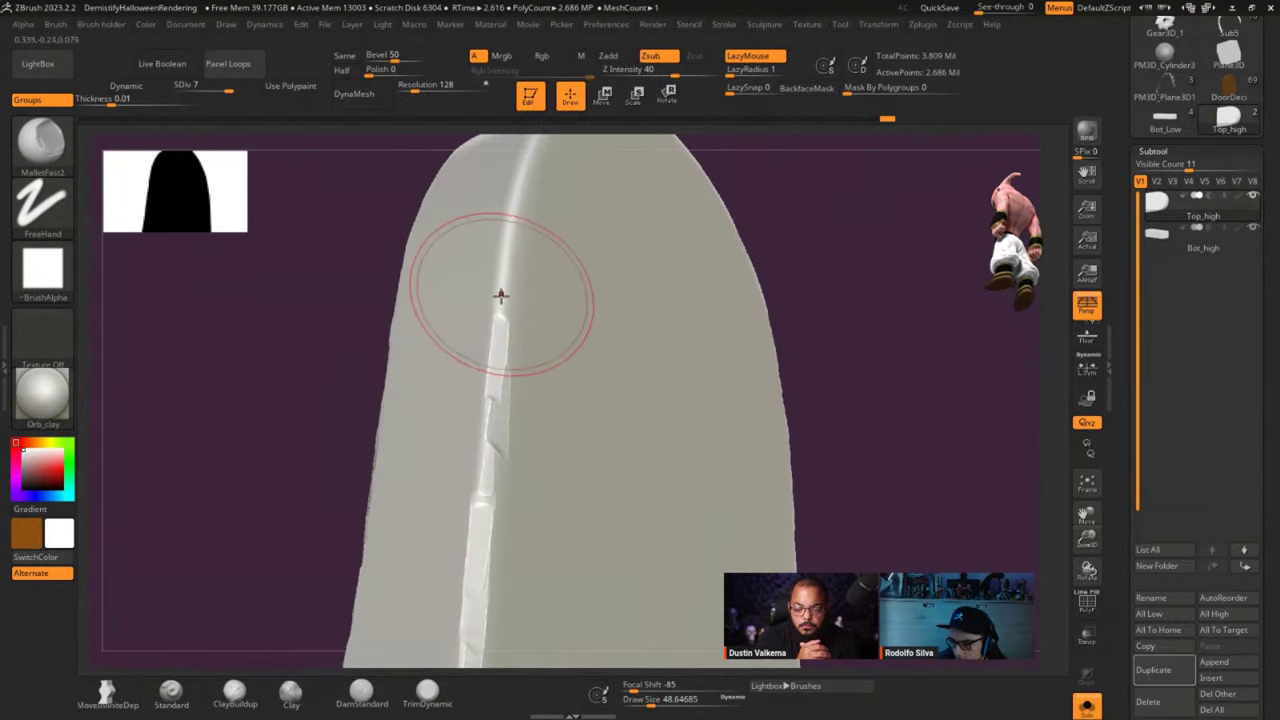
left_click_drag(500, 297, 508, 218)
mouse_move(528, 149)
right_mouse_down()
mouse_move(509, 428)
mouse_move(486, 386)
right_mouse_up()
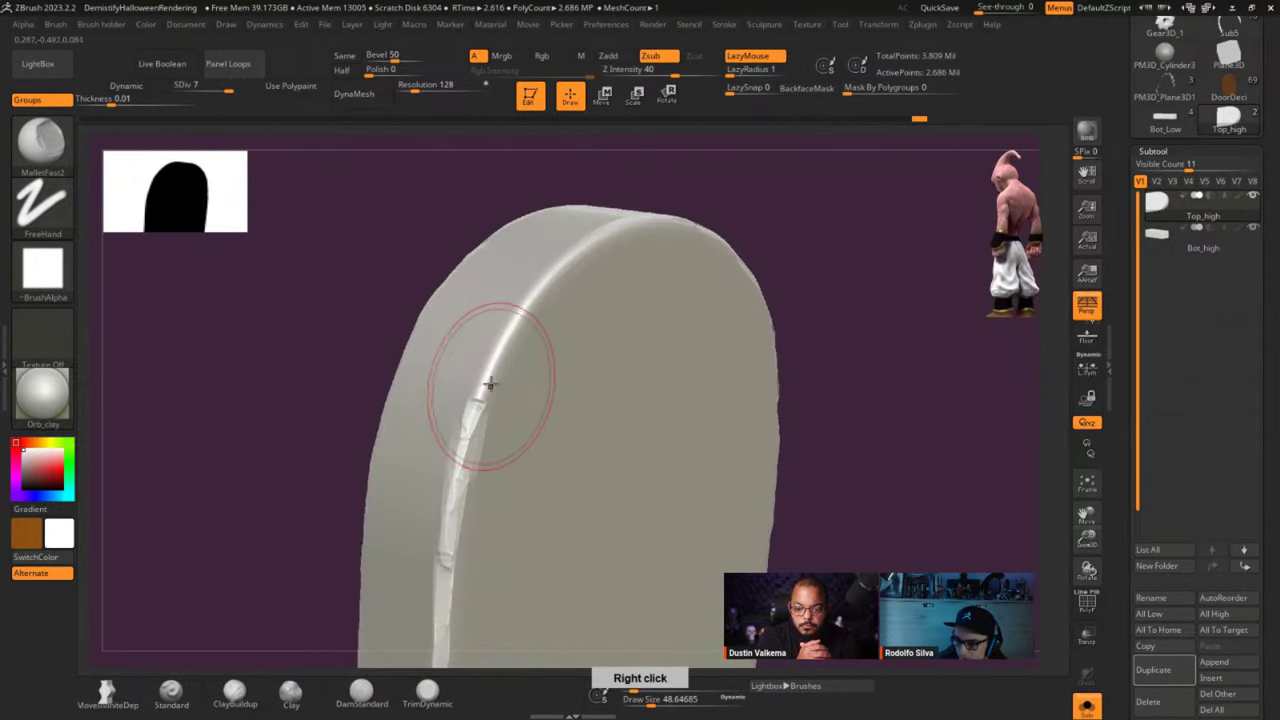
mouse_move(510, 320)
left_mouse_down()
mouse_move(586, 243)
mouse_move(635, 222)
mouse_move(697, 236)
left_mouse_up()
right_click_drag(697, 236, 700, 363)
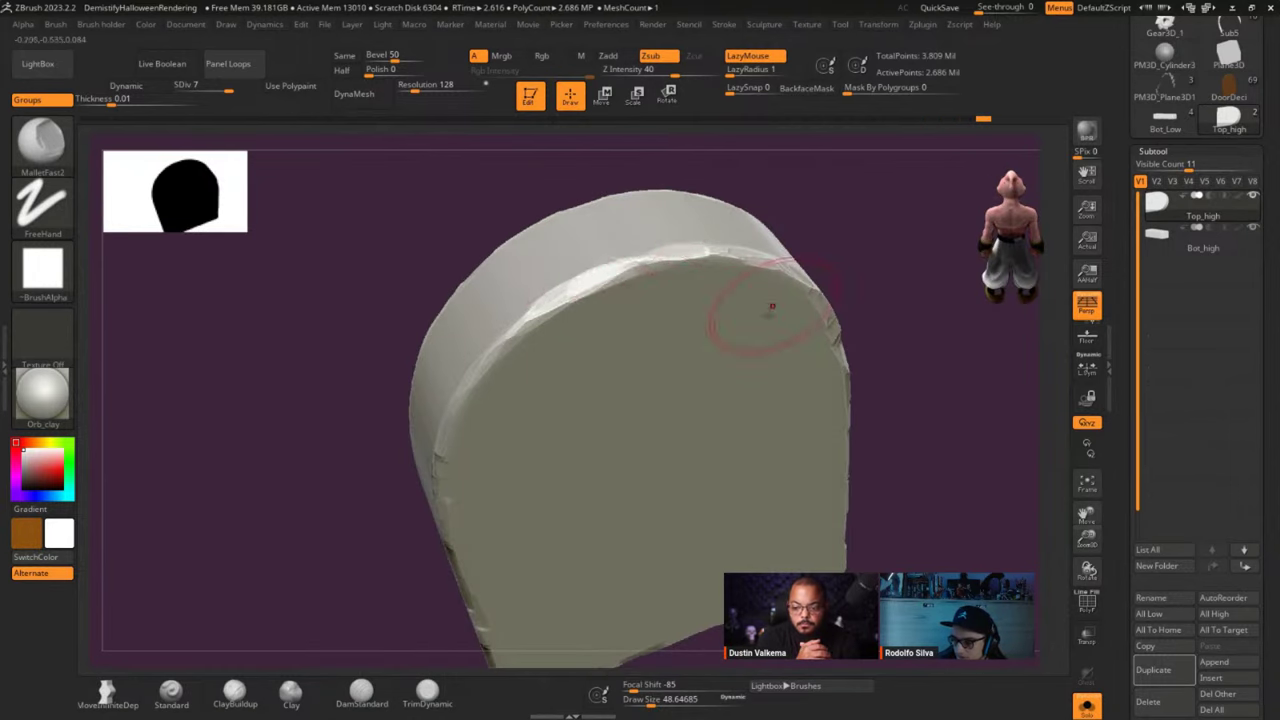
mouse_move(766, 306)
right_mouse_down()
mouse_move(748, 294)
mouse_move(790, 316)
mouse_move(774, 437)
mouse_move(740, 363)
mouse_move(806, 397)
mouse_move(809, 451)
mouse_move(771, 414)
mouse_move(734, 489)
right_mouse_up()
Select the Orb_Rock_Detail brush and stamp rock surface detail across the slab's front face.
key("ctrl+1")
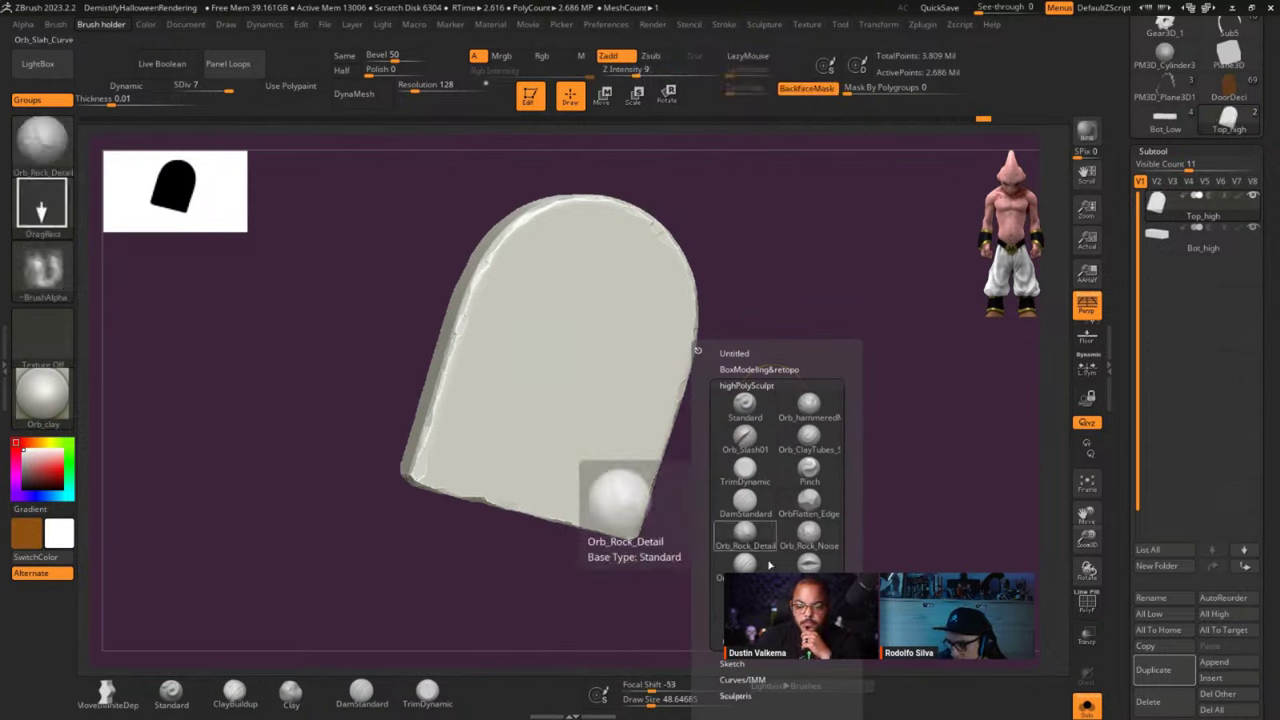
left_click(745, 537)
left_click_drag(875, 505, 849, 460, "shift")
left_click_drag(763, 444, 791, 346)
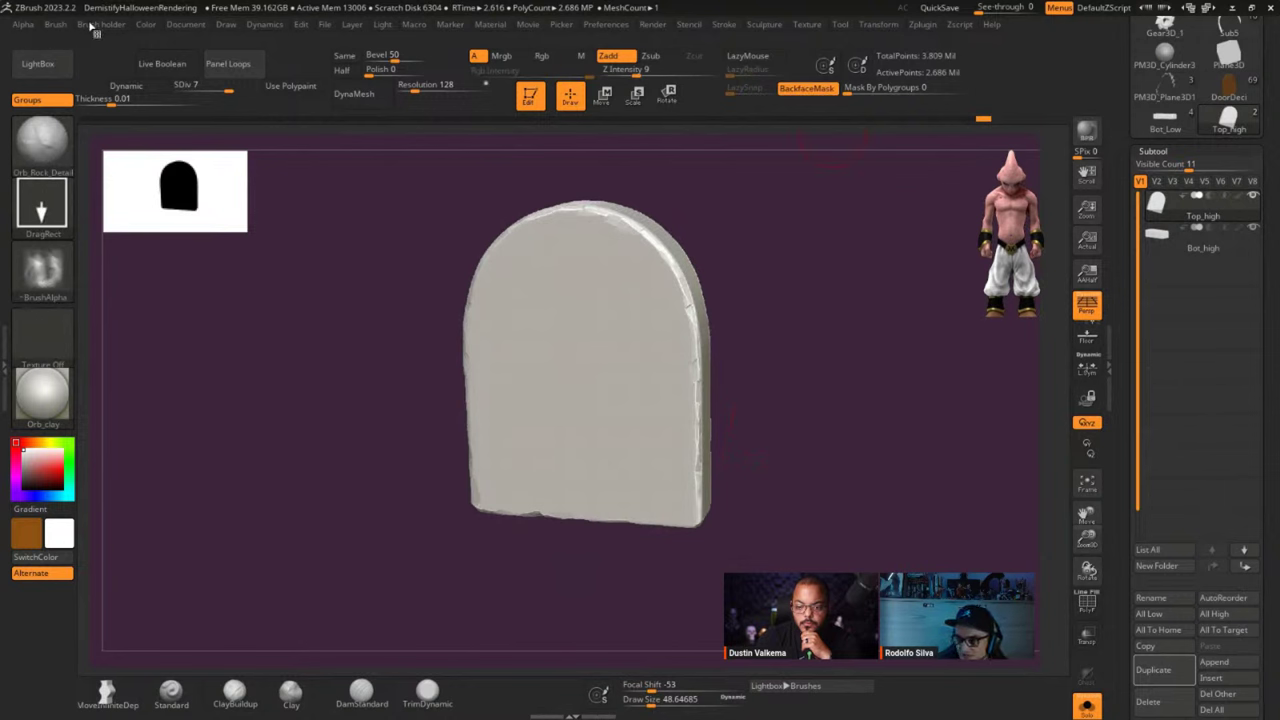
left_click(55, 24)
scroll(190, 182, "down", 5)
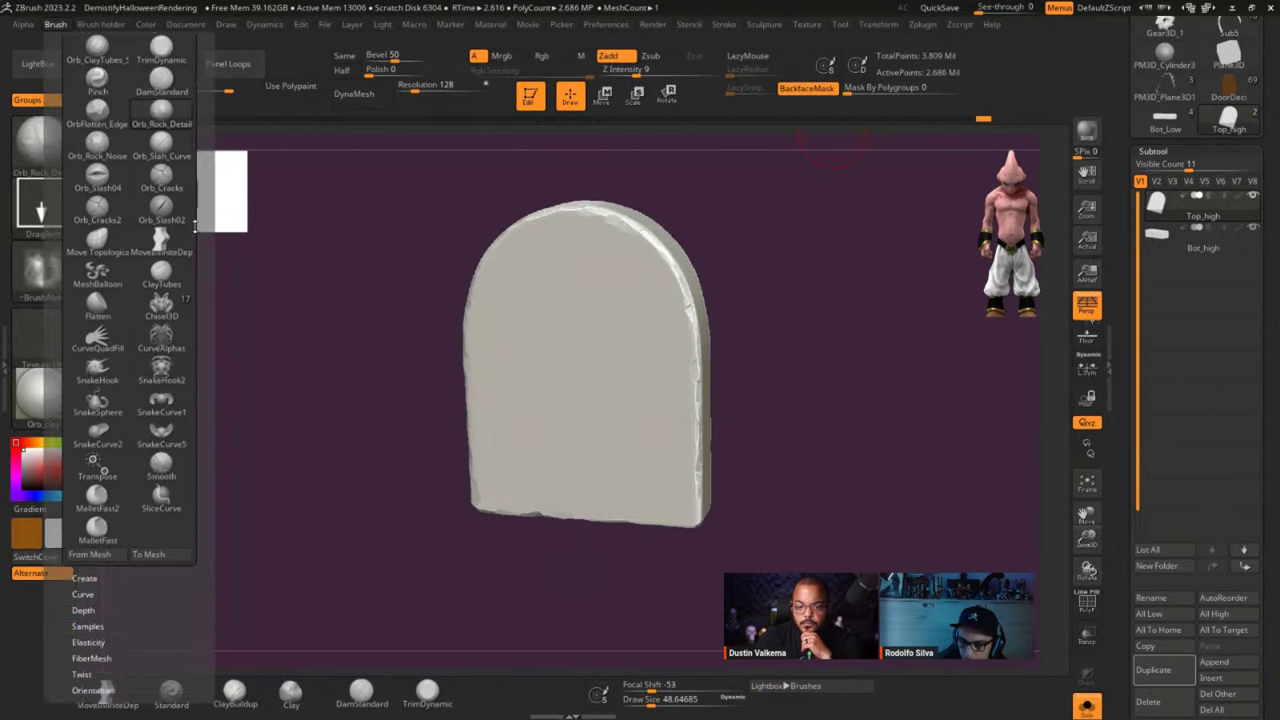
left_click_drag(366, 494, 829, 420, "shift")
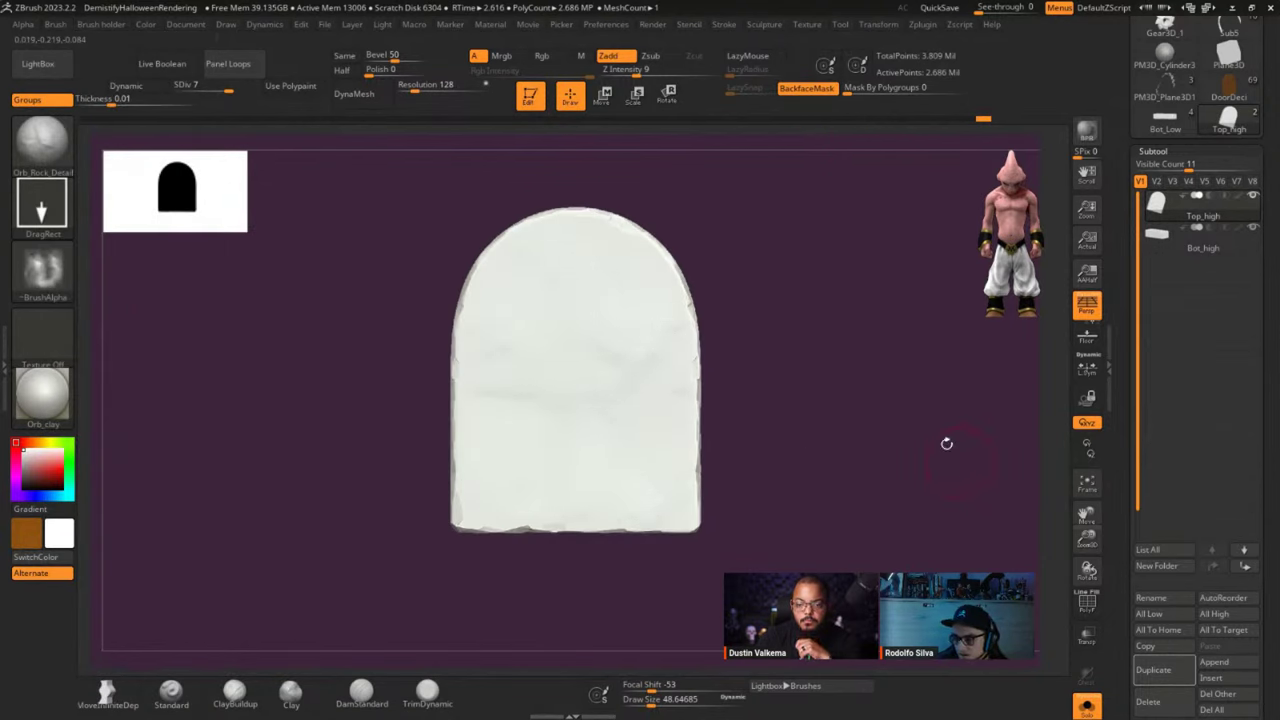
Stamp more Orb_Rock_Detail texture over both the back and front faces of the slab.
left_click_drag(840, 450, 601, 343)
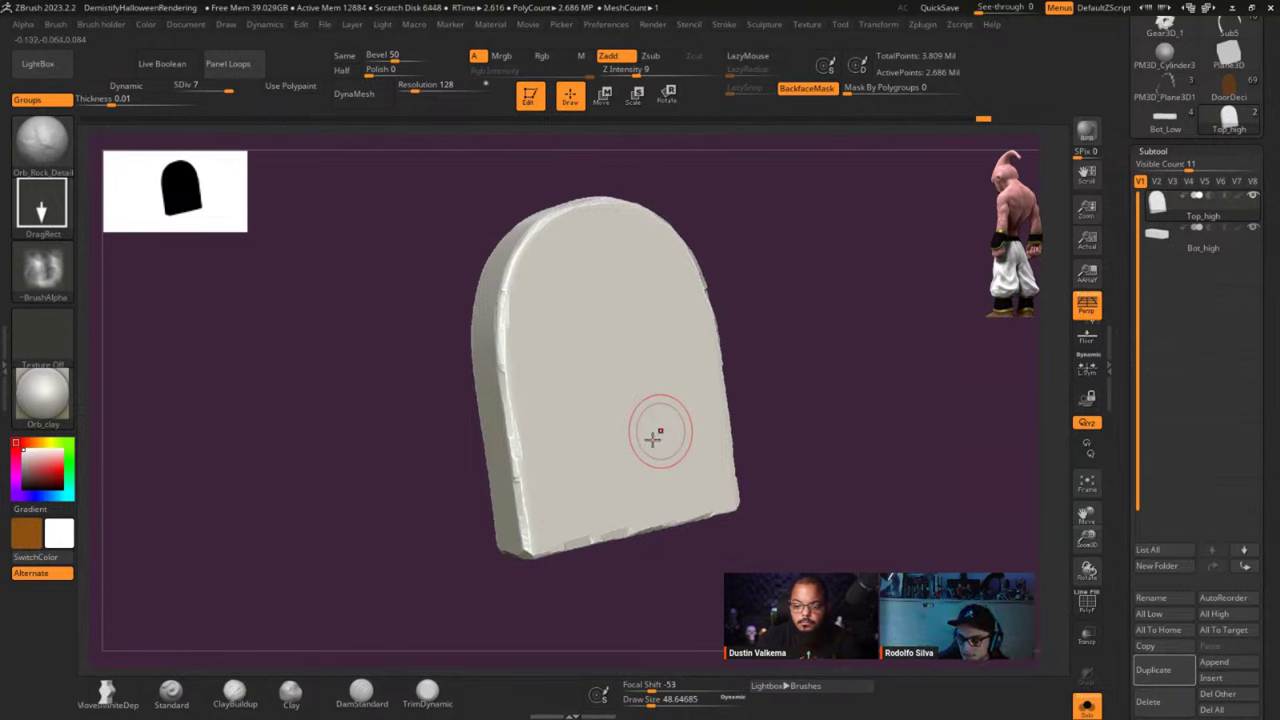
right_click_drag(589, 422, 764, 431)
left_click_drag(763, 430, 834, 423, "shift")
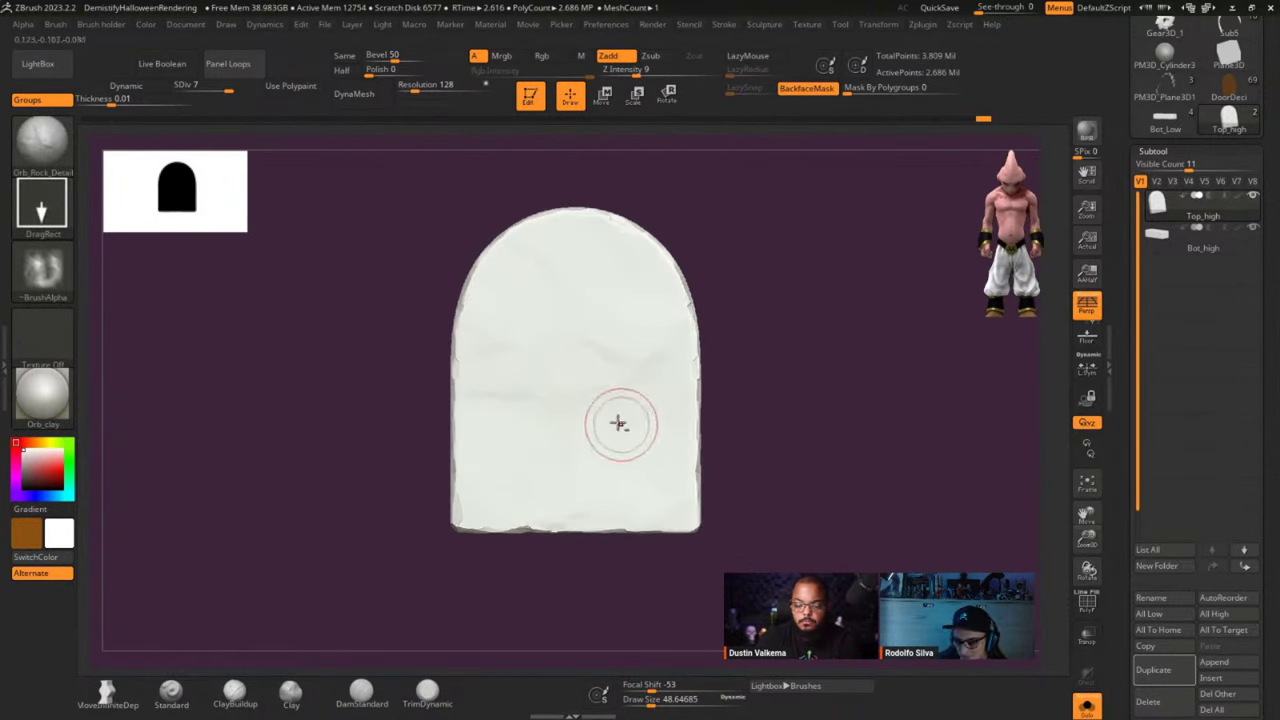
left_click_drag(823, 490, 671, 486)
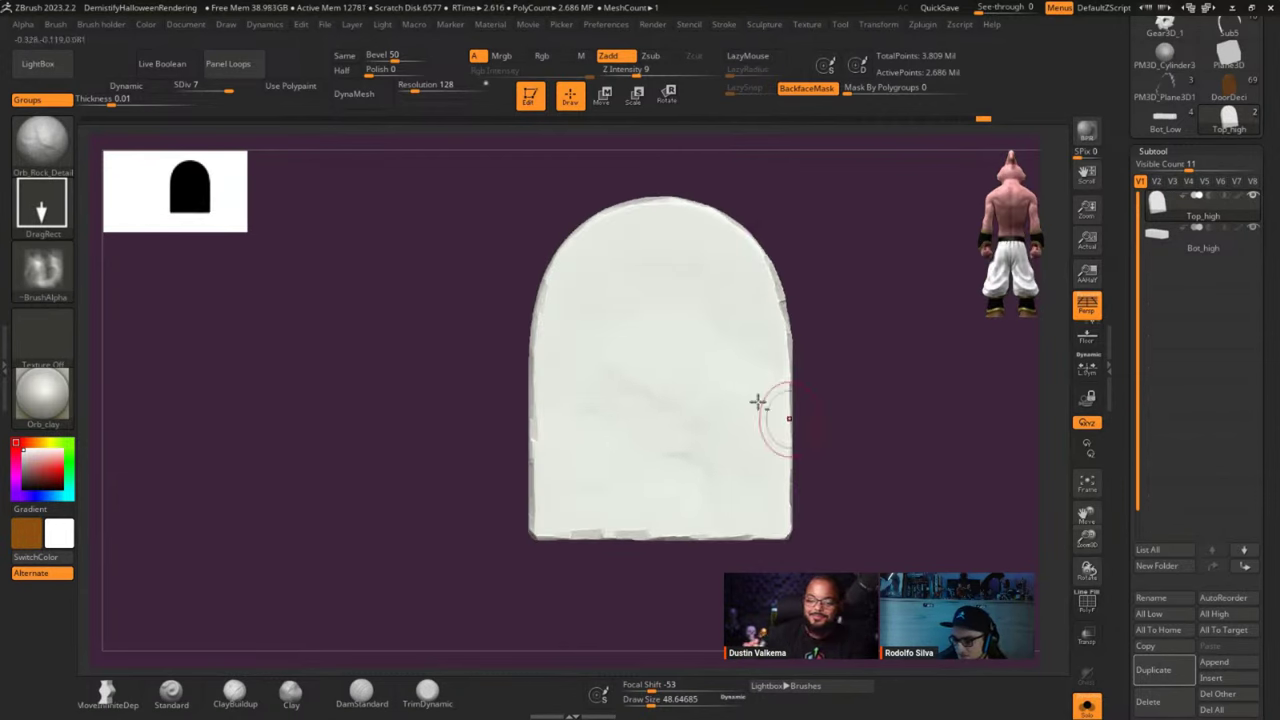
mouse_move(860, 420)
left_mouse_down()
mouse_move(908, 450)
mouse_move(1014, 449)
mouse_move(888, 454)
left_mouse_up()
mouse_move(685, 508)
left_mouse_down()
mouse_move(898, 470)
mouse_move(837, 466)
left_mouse_up()
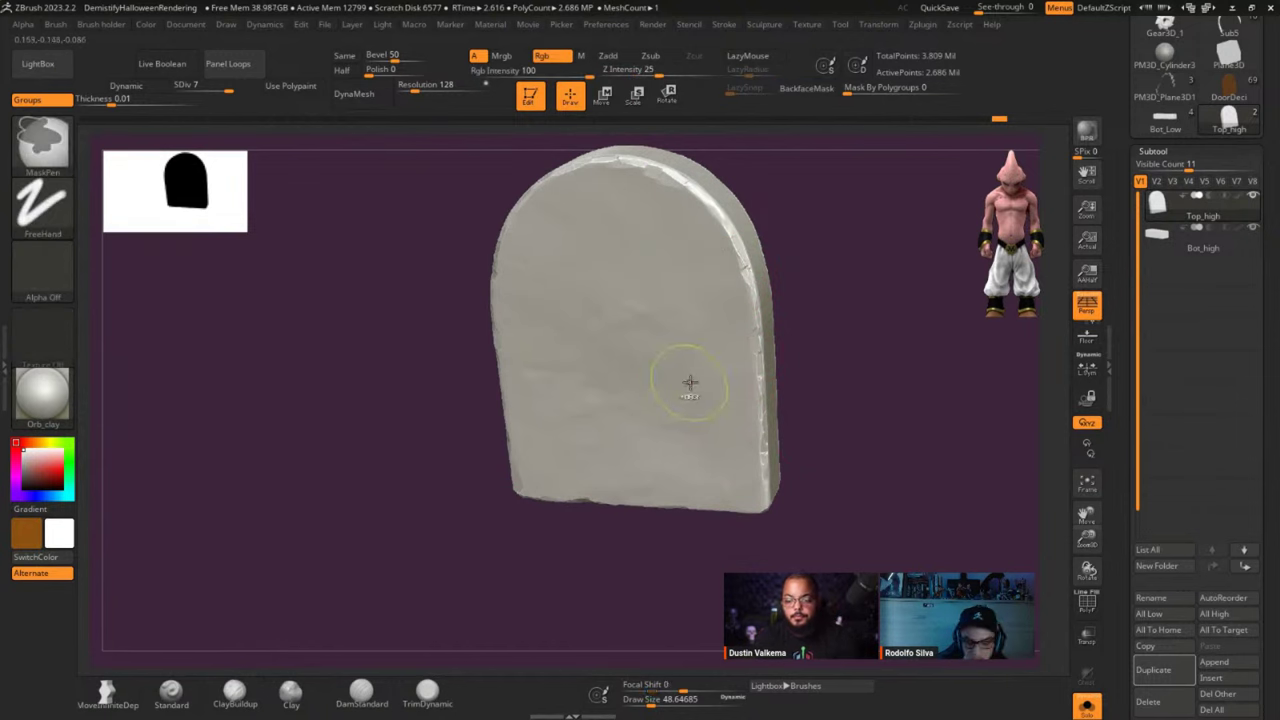
Switch to the OrbFlatten_Edge brush at Z Intensity 30 and flatten patches of the slab's broad faces.
key("ctrl+space")
left_click(728, 503)
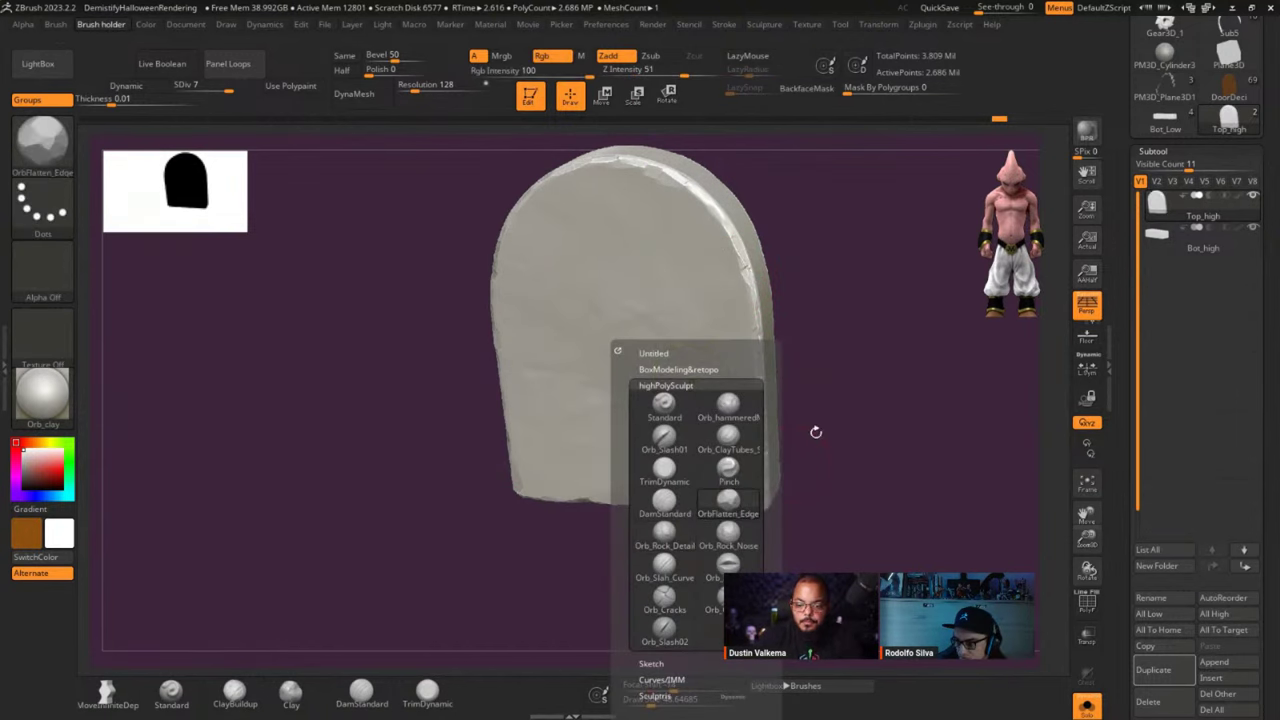
left_click_drag(683, 75, 665, 75)
left_click_drag(820, 331, 671, 328, "shift")
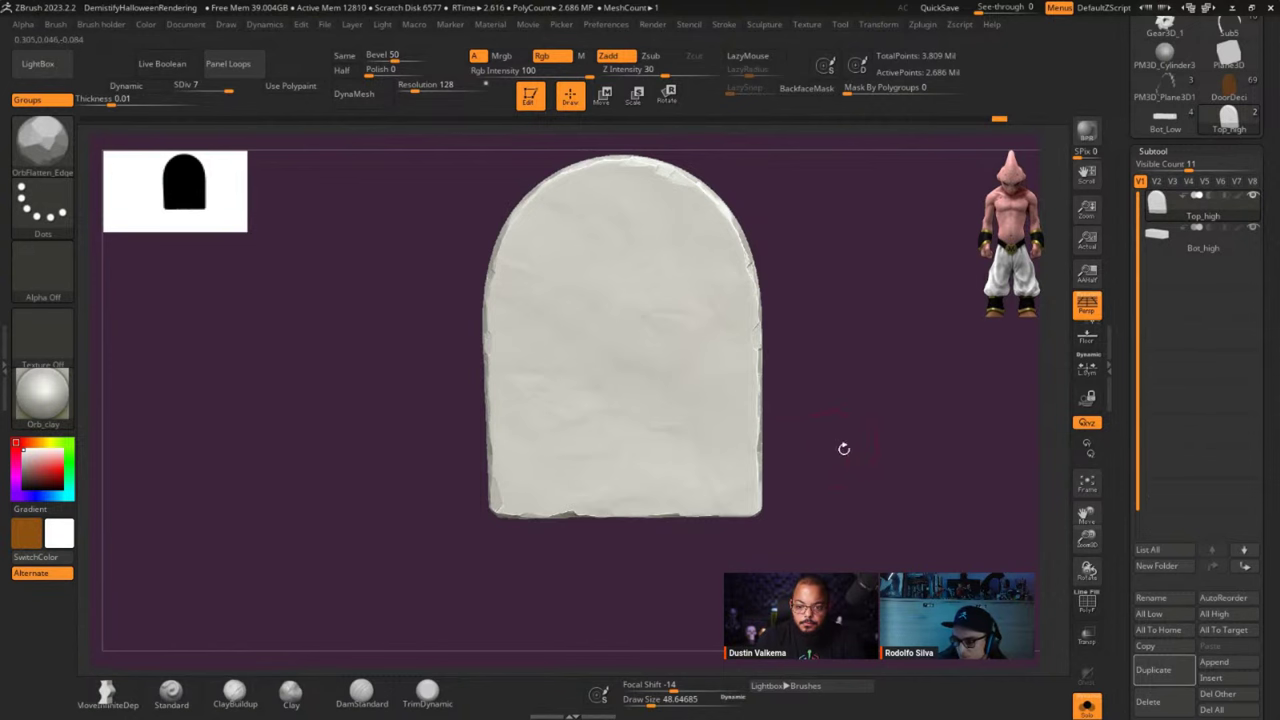
left_click_drag(843, 449, 709, 463)
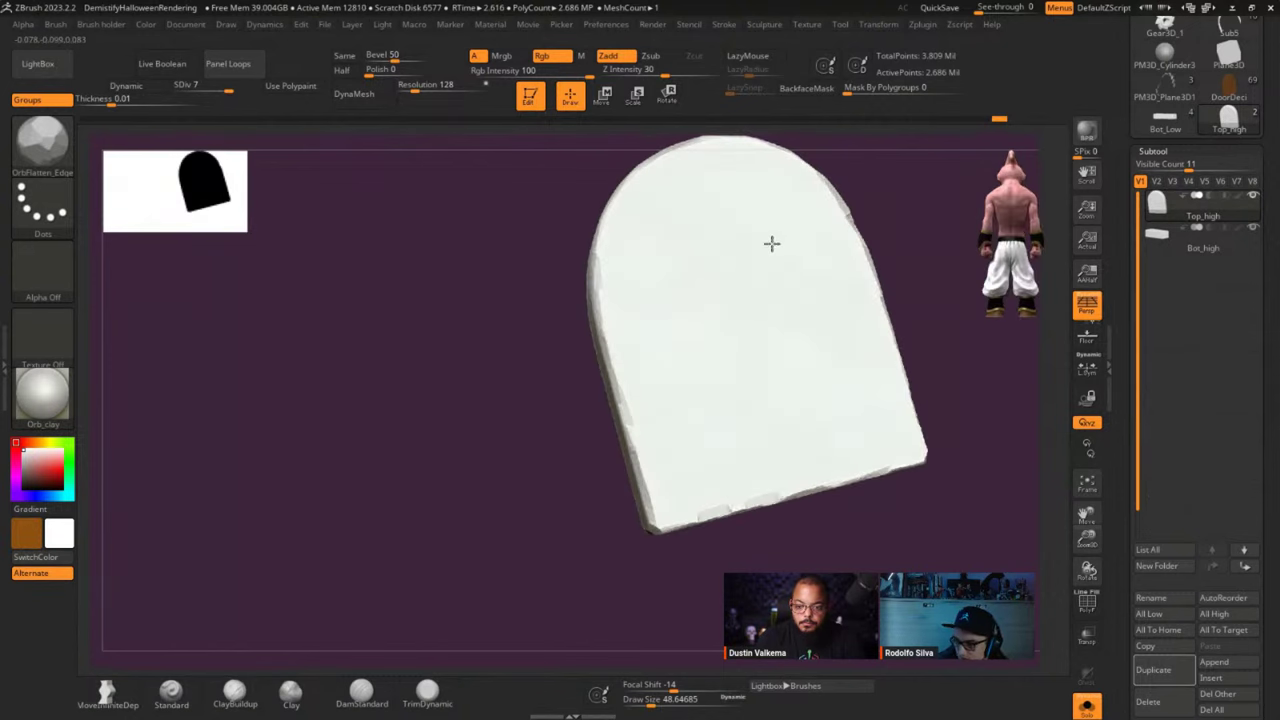
left_click_drag(880, 508, 963, 536)
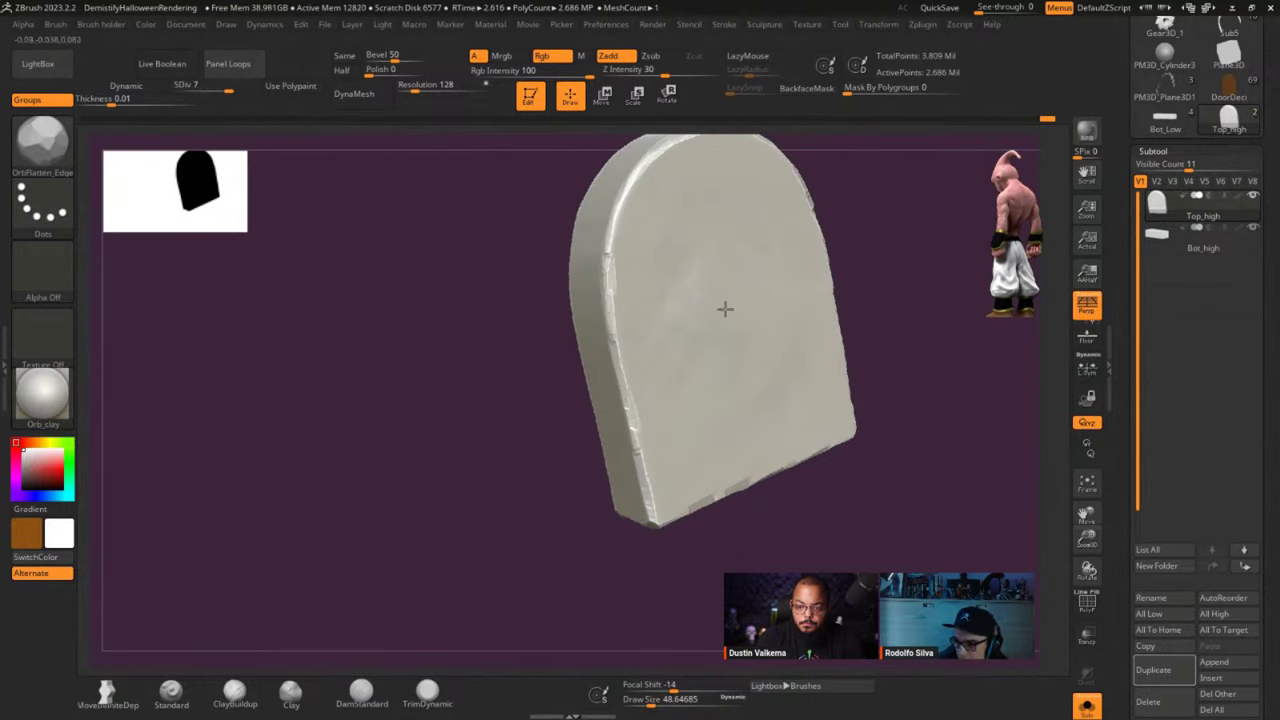
Flatten the chips along one long side edge with OrbFlatten_Edge at Z Intensity 52 and a draw size of about 16.
mouse_move(845, 445)
left_mouse_down()
mouse_move(826, 468)
mouse_move(858, 514)
left_mouse_up()
left_click_drag(680, 71, 685, 71)
key("s")
left_click_drag(918, 434, 904, 434)
mouse_move(911, 480)
left_mouse_down("alt")
mouse_move(850, 492)
mouse_move(831, 453)
mouse_move(754, 446)
mouse_move(796, 467)
mouse_move(803, 429)
left_mouse_up("alt")
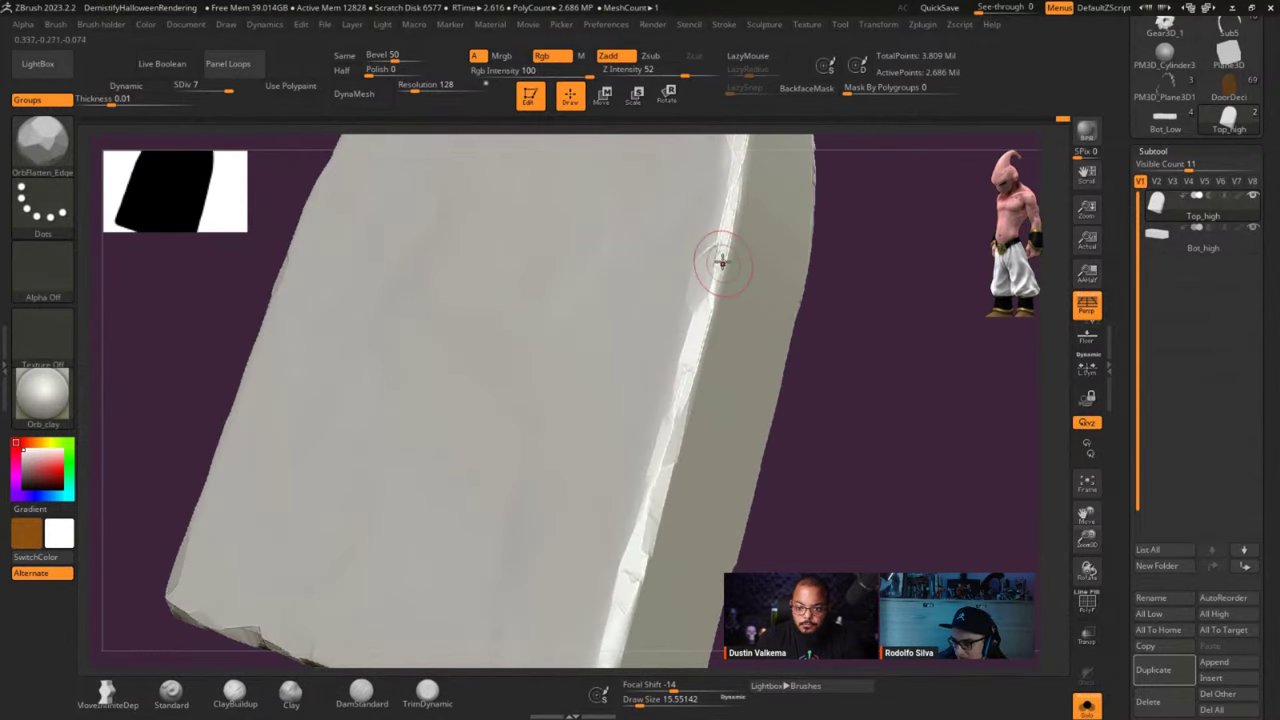
right_click_drag(729, 177, 676, 280)
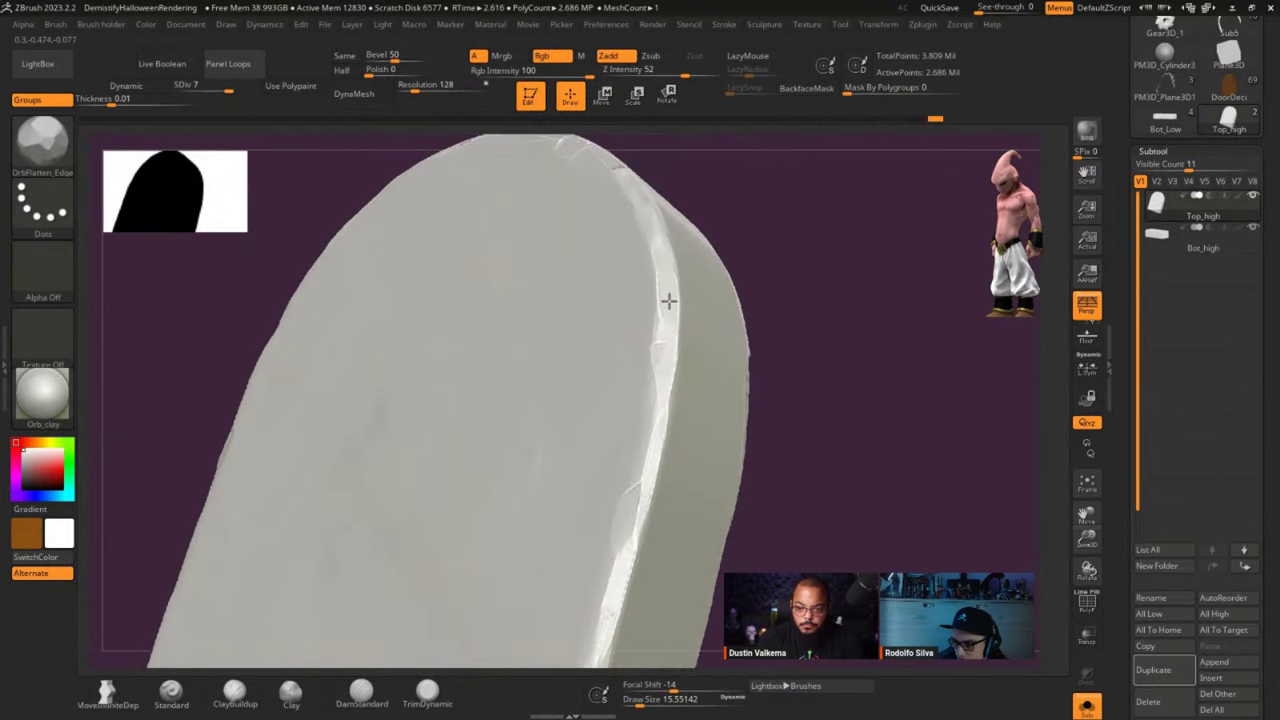
Flatten the chips around the same face's curved top edge and along its other long side edge.
right_click_drag(648, 210, 665, 478)
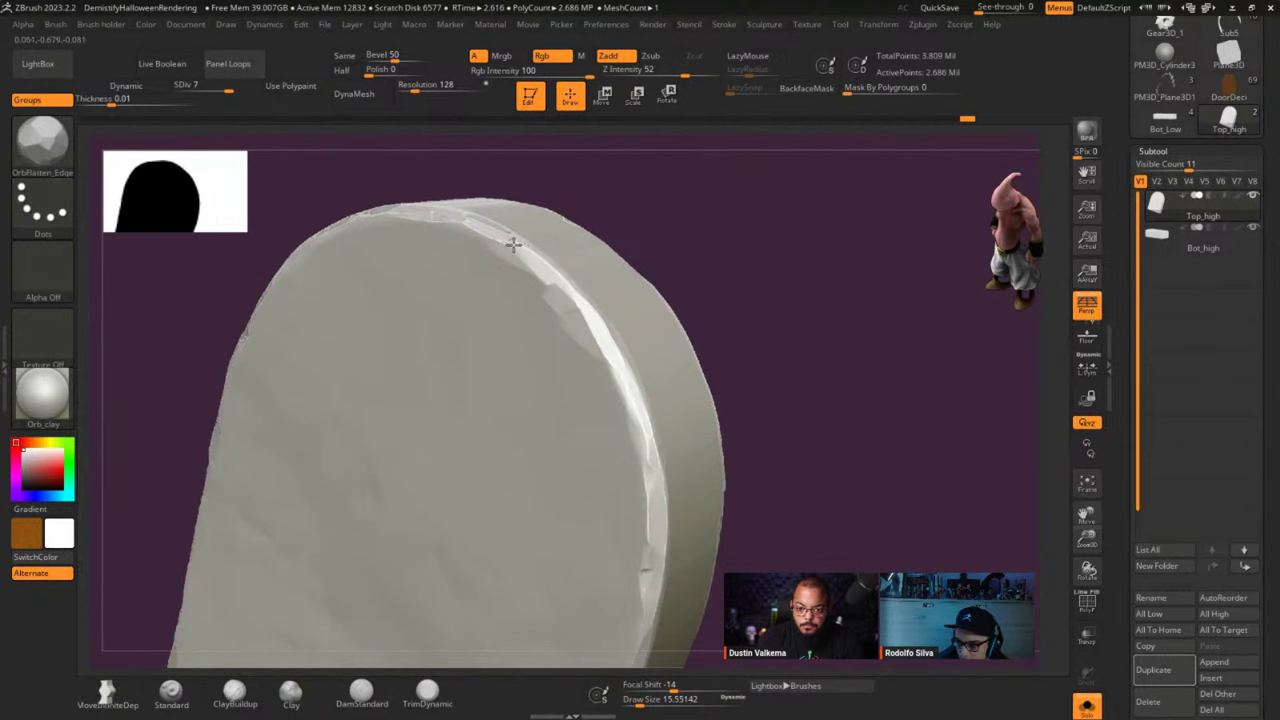
right_click_drag(525, 255, 720, 443)
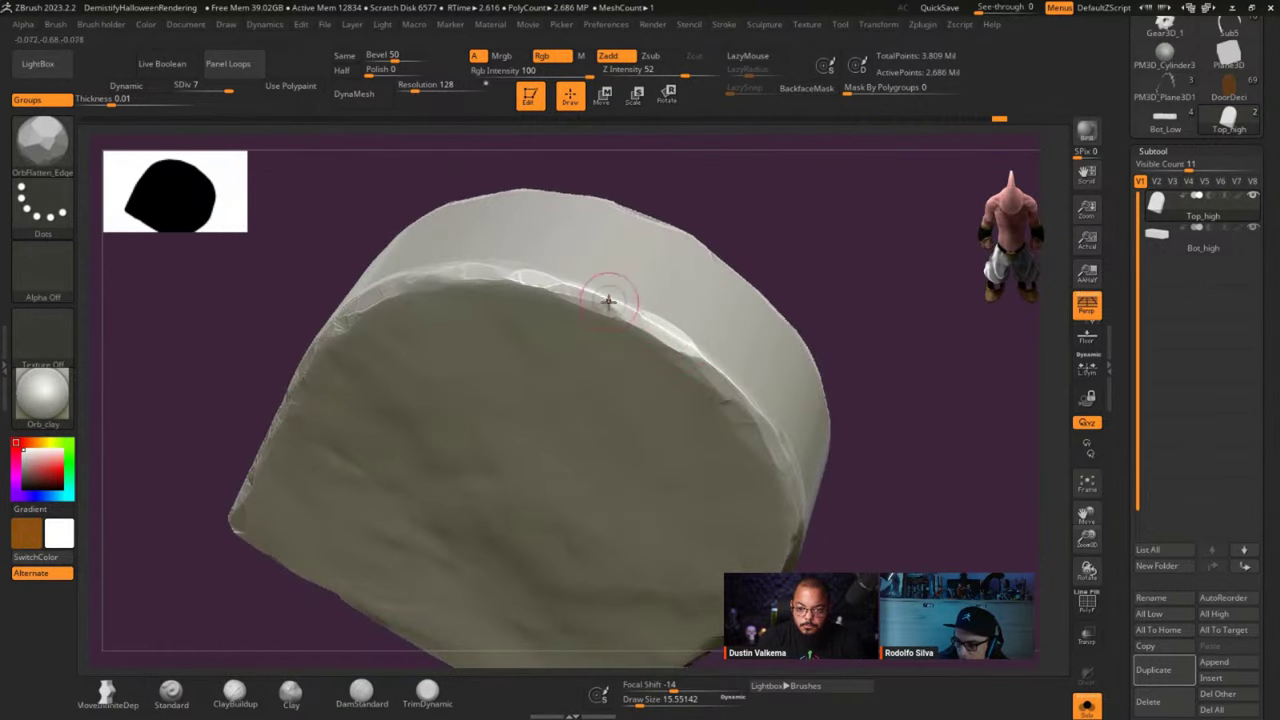
right_click_drag(498, 271, 768, 317)
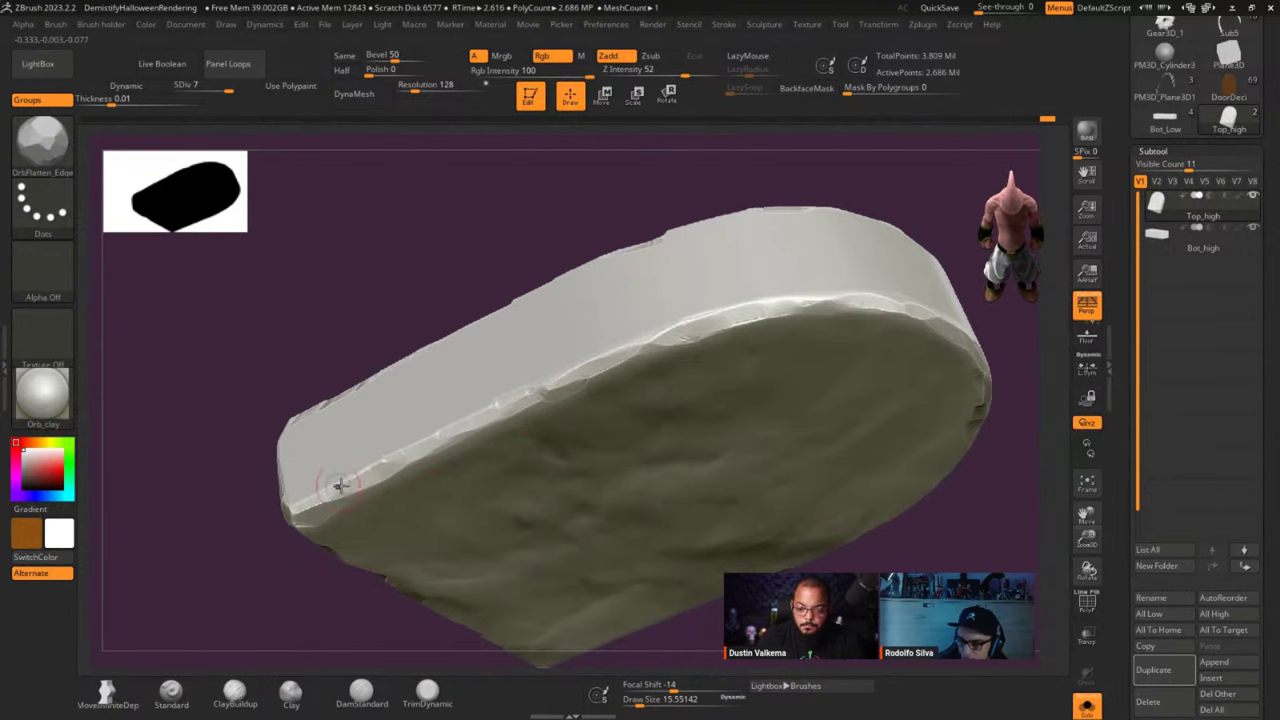
Flatten the same face's bottom edge from the corner inward and smooth a rough spot near its middle.
right_click_drag(310, 505, 583, 478)
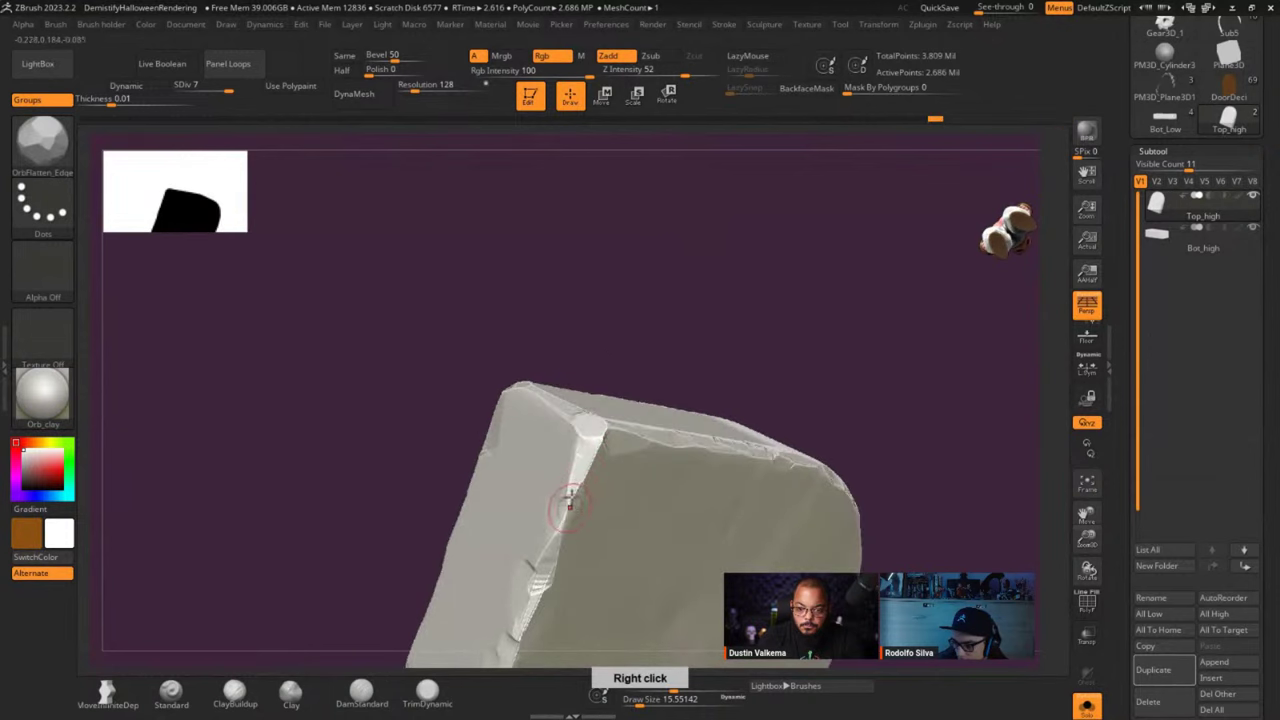
left_click_drag(556, 529, 570, 496)
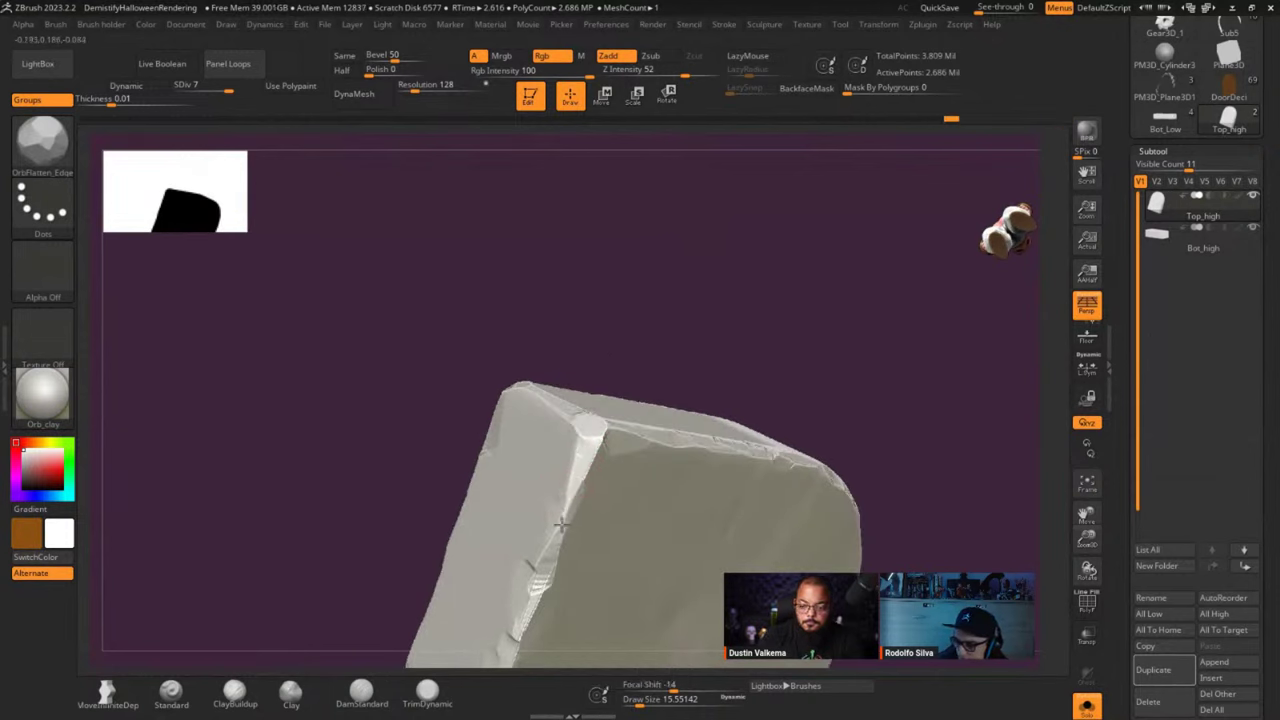
mouse_move(571, 486)
right_mouse_down()
mouse_move(631, 424)
mouse_move(622, 455)
mouse_move(645, 358)
right_mouse_up()
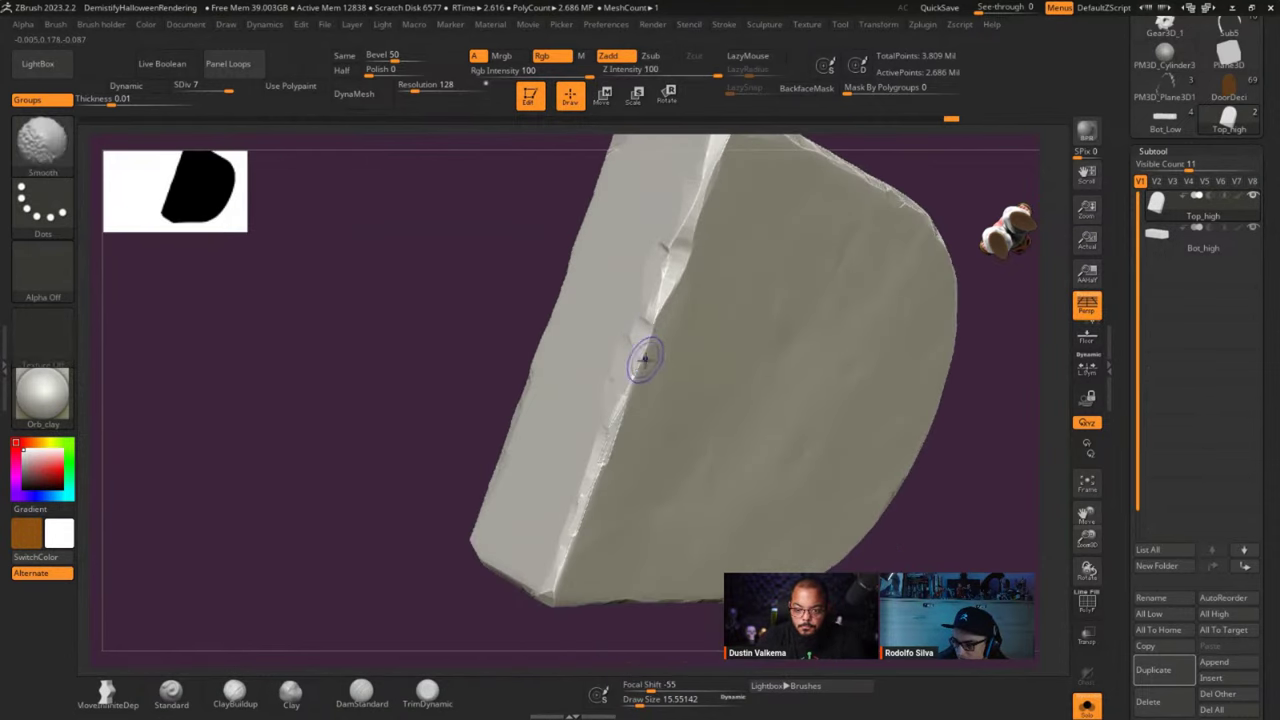
left_click_drag(642, 361, 649, 344, "shift")
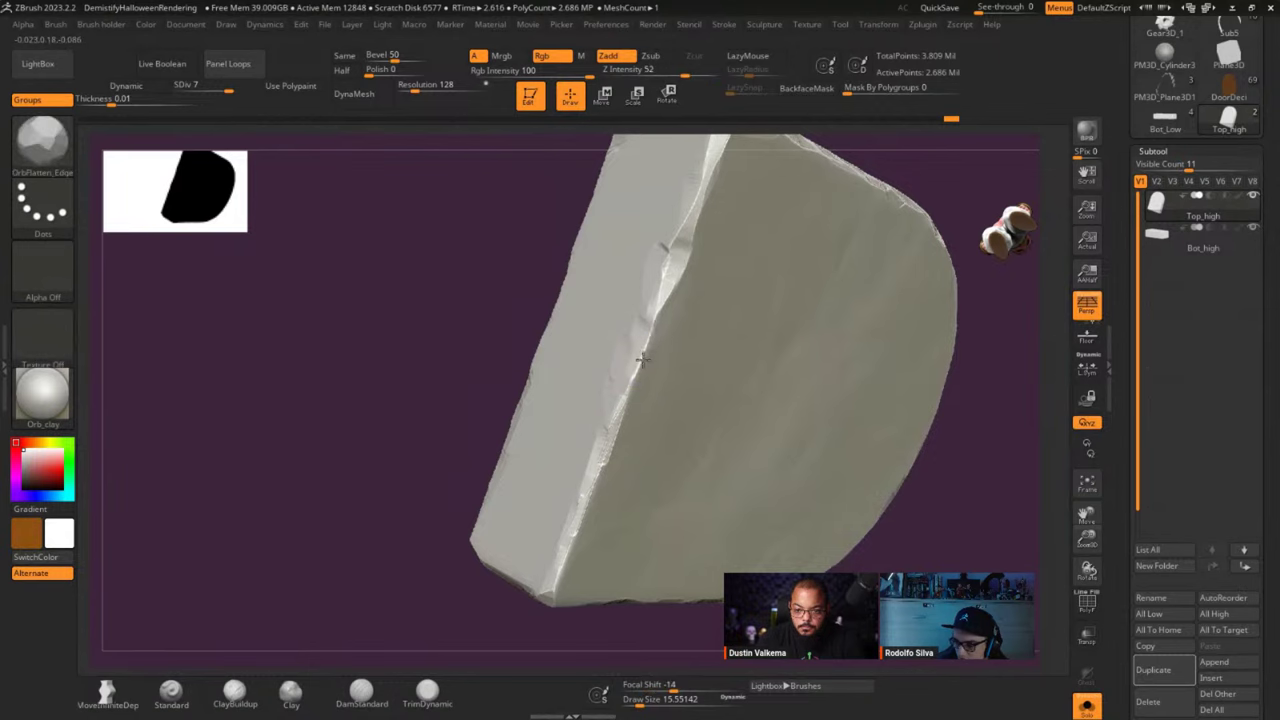
Switch to the MalletFast2 brush and chip the smoothed stretch of the slab's bottom edge again.
key("b")
key("m")
key("f")
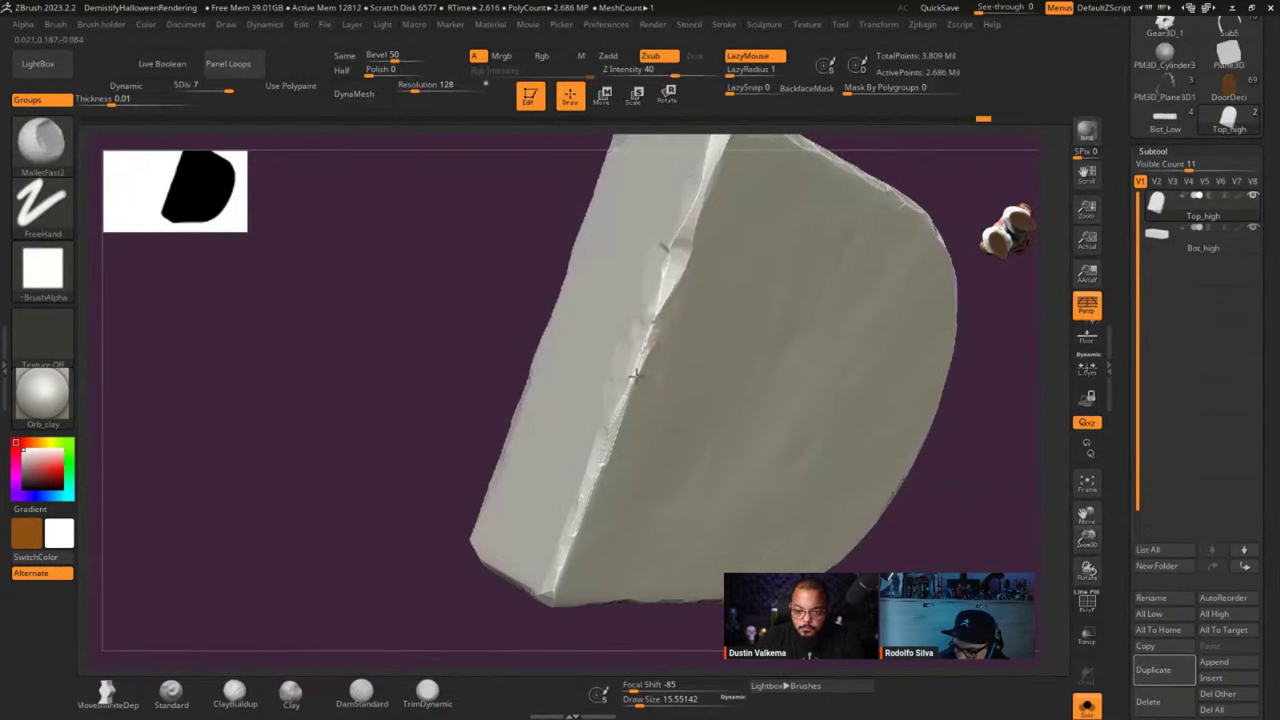
right_click_drag(645, 372, 630, 430)
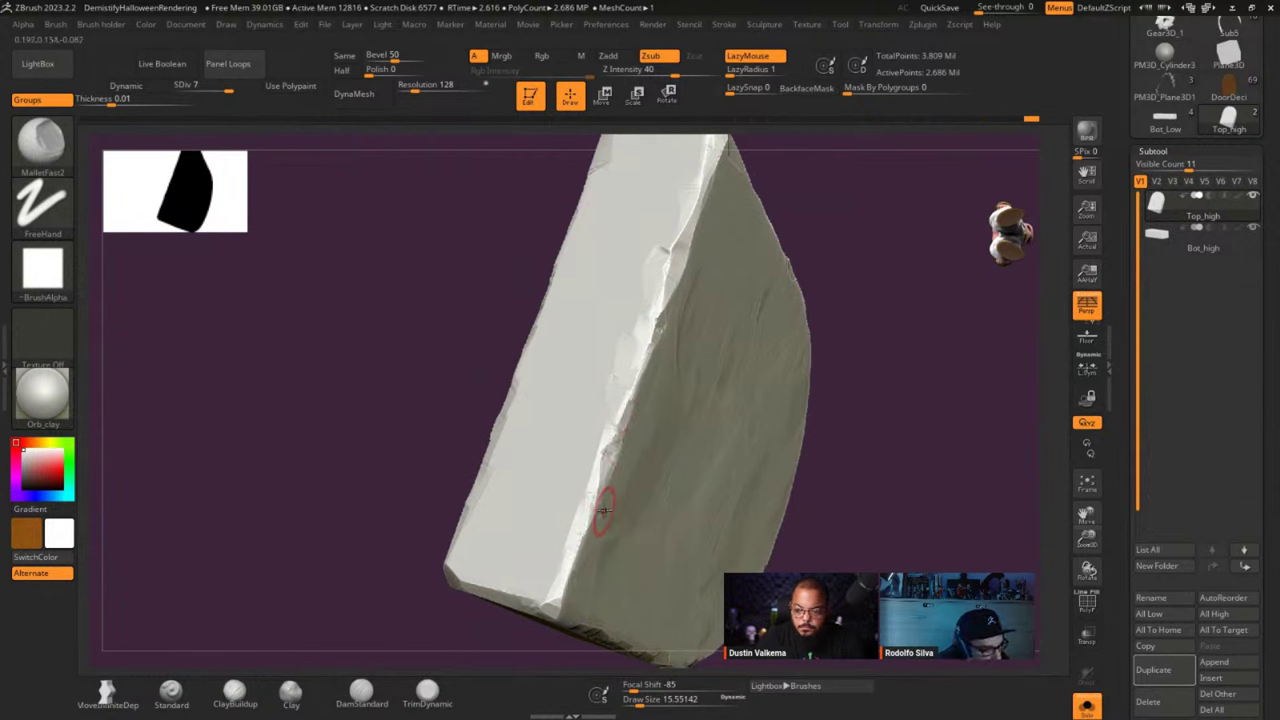
Return to the OrbFlatten_Edge brush and flatten the fresh chips along the bottom edge up to the corner.
key("b")
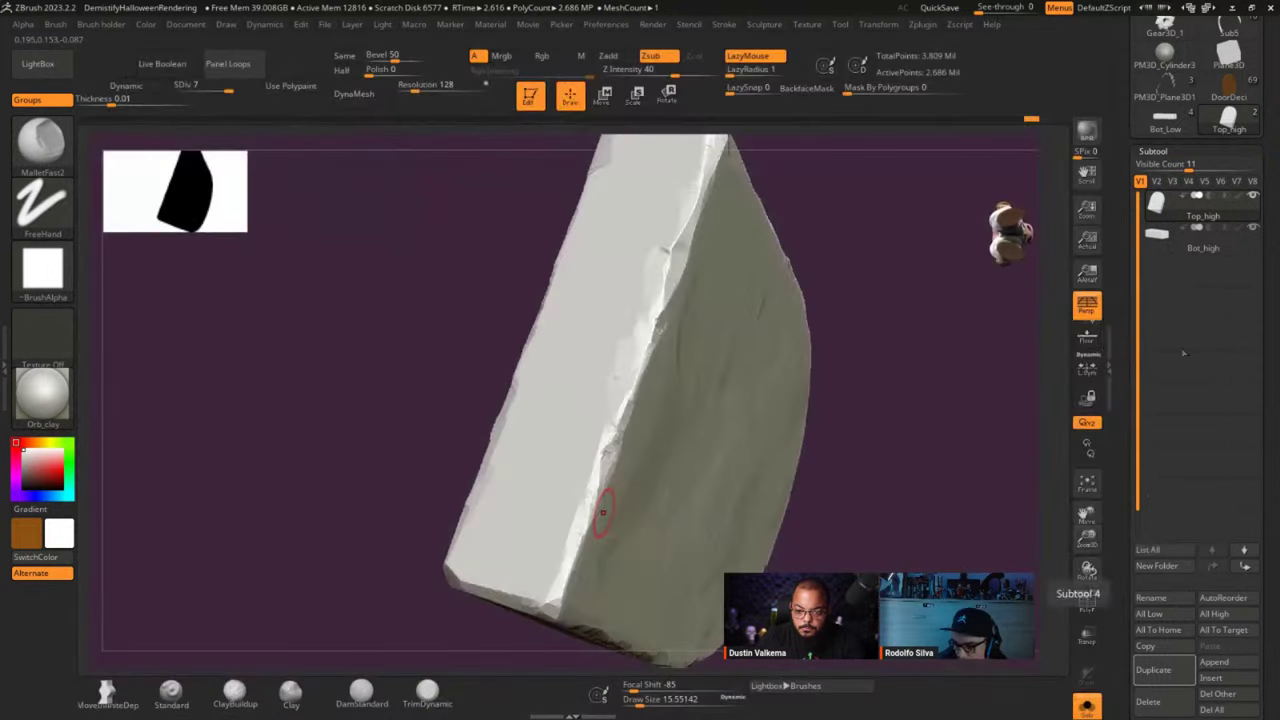
key("shift+b")
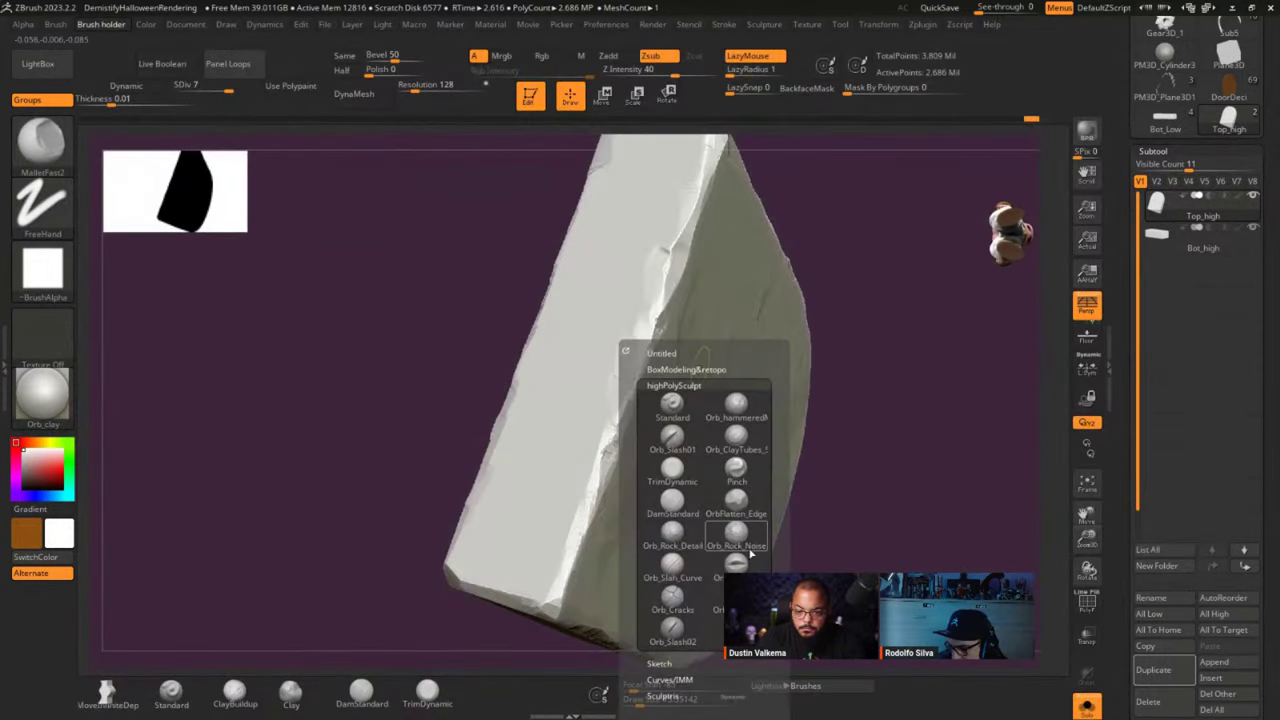
left_click(736, 500)
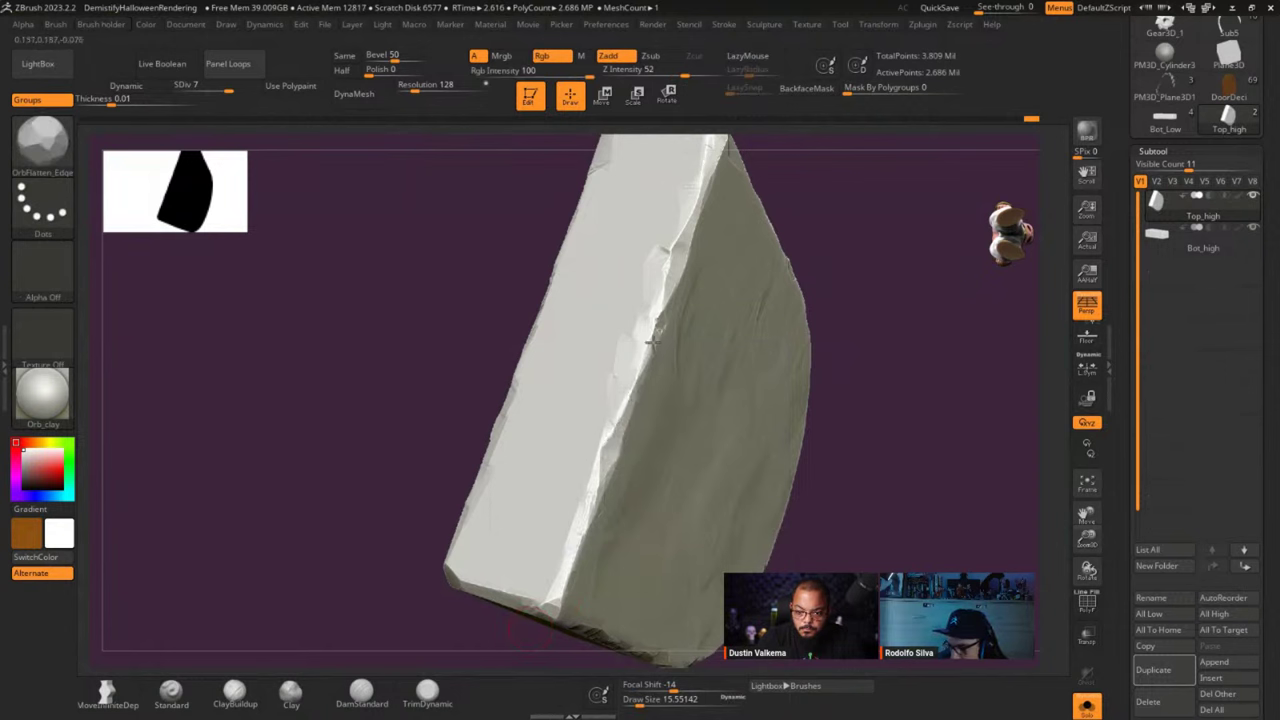
mouse_move(575, 547)
right_mouse_down("alt")
mouse_move(717, 466)
mouse_move(706, 434)
mouse_move(638, 420)
right_mouse_up("alt")
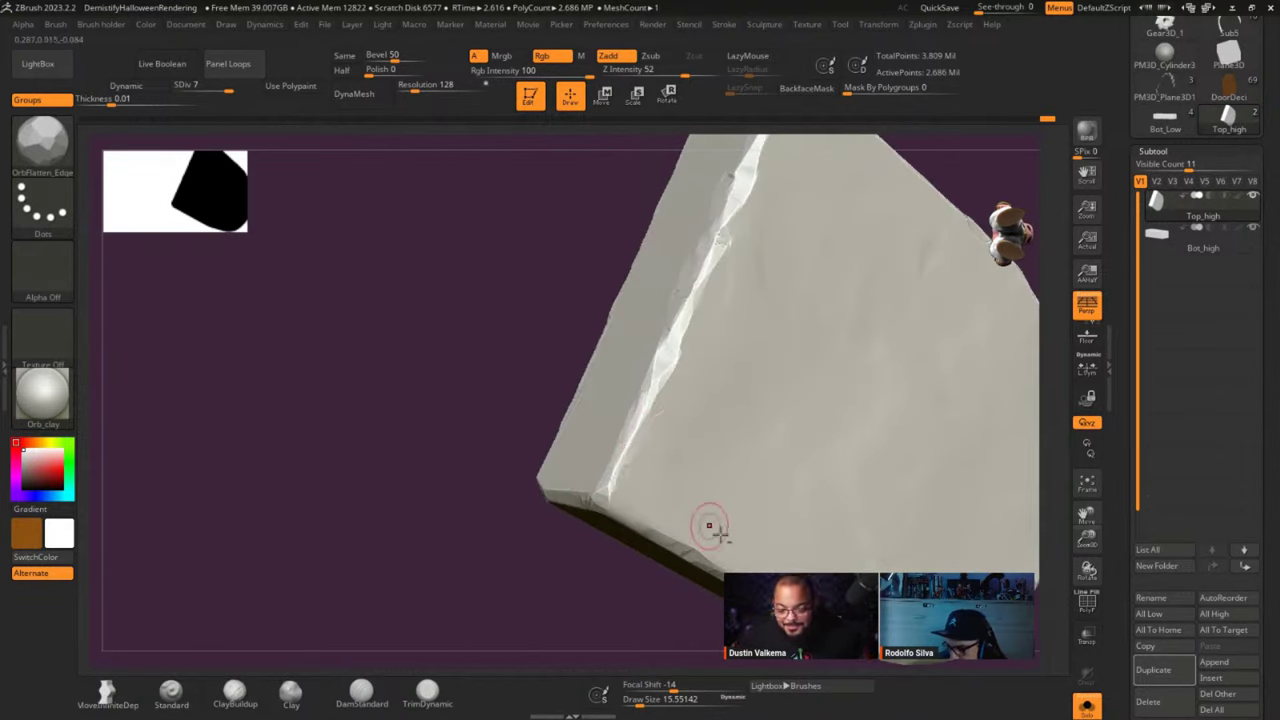
Flatten the long side edge adjoining that bottom corner and continue onto the curved top.
right_click_drag(709, 526, 700, 342)
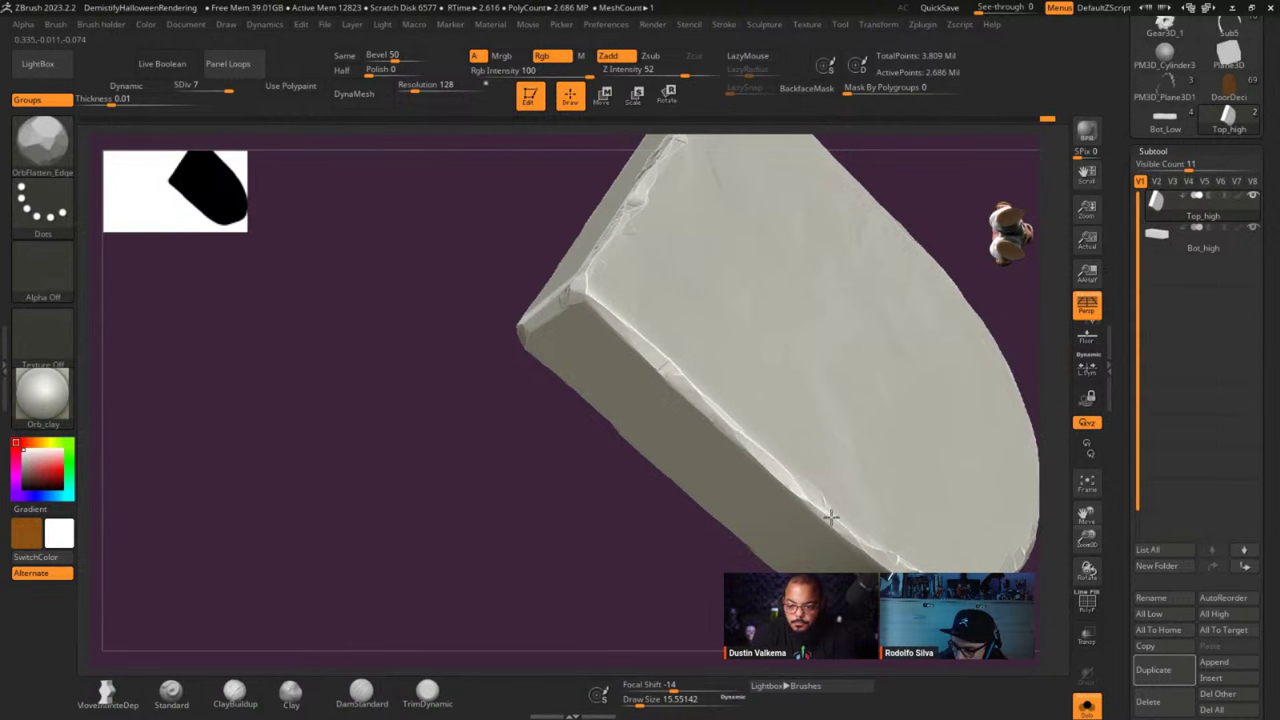
right_click_drag(977, 560, 934, 469)
right_click_drag(897, 515, 890, 518)
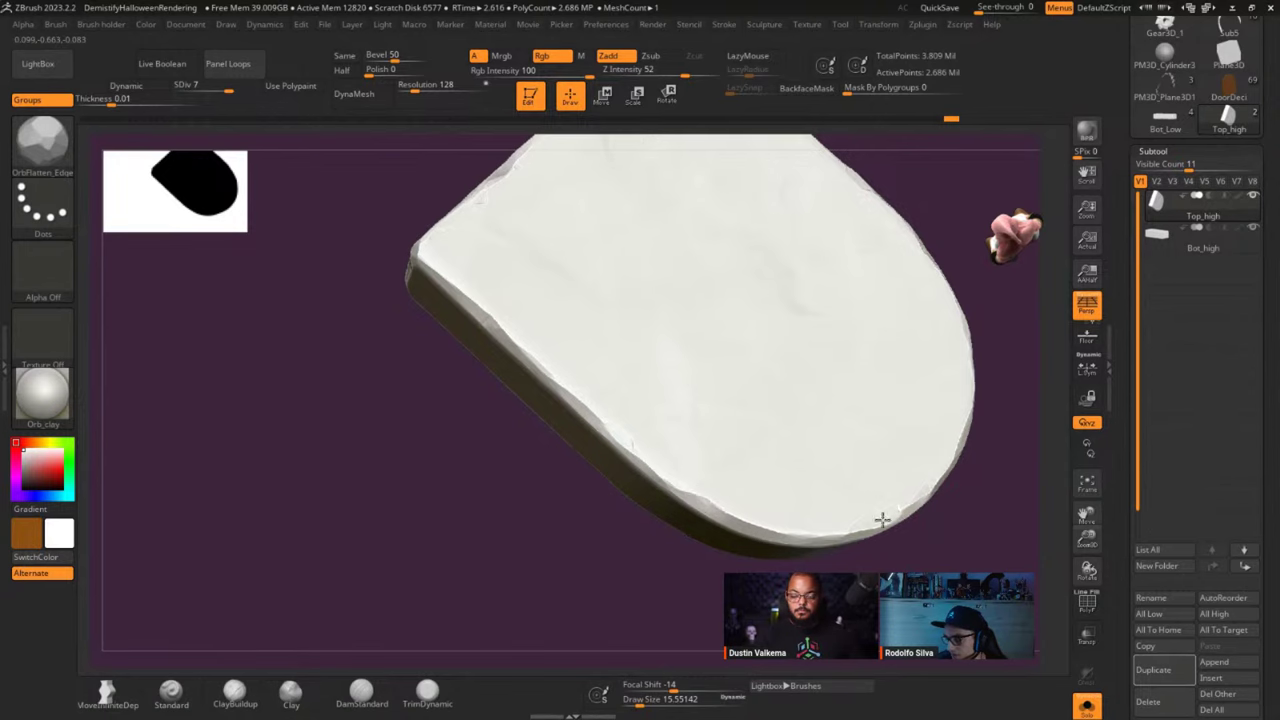
Flatten the opposite face's chipped long side edge and its curved top edge.
mouse_move(892, 531)
right_mouse_down()
mouse_move(894, 323)
mouse_move(889, 534)
mouse_move(893, 494)
right_mouse_up()
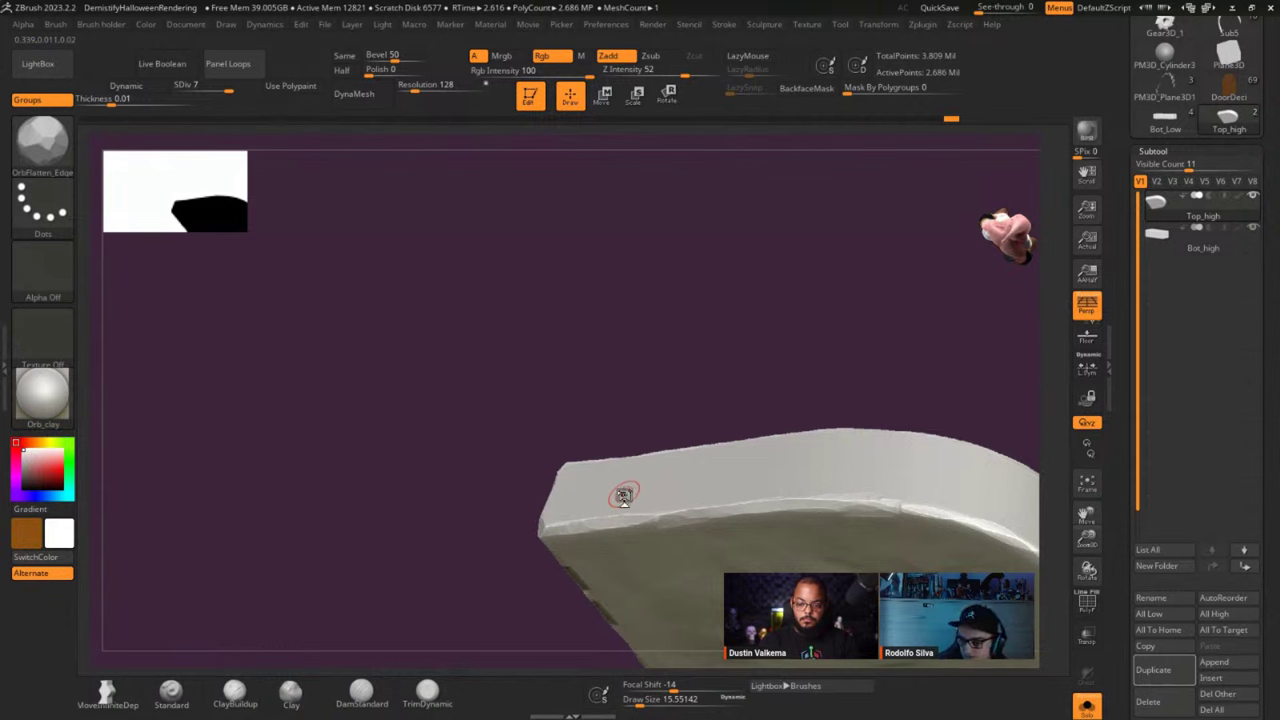
mouse_move(623, 497)
right_mouse_down()
mouse_move(900, 491)
mouse_move(636, 481)
right_mouse_up()
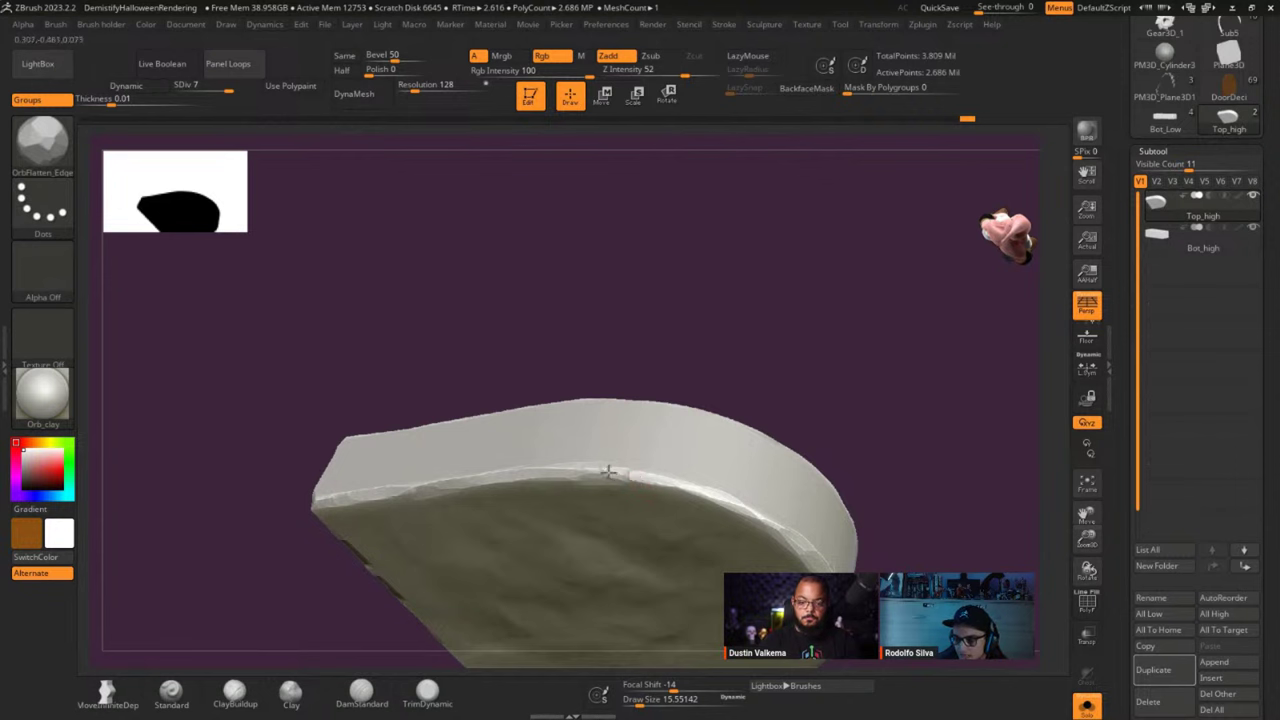
right_click_drag(762, 450, 717, 357)
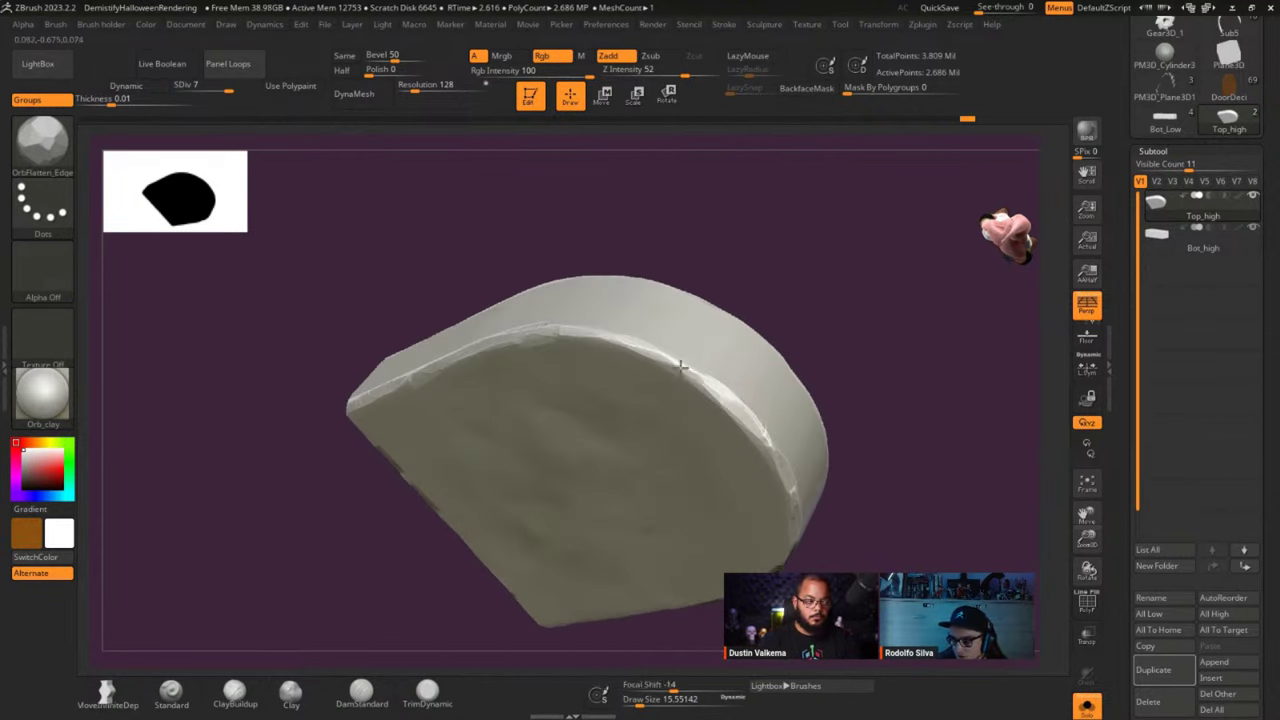
right_click_drag(770, 398, 748, 418)
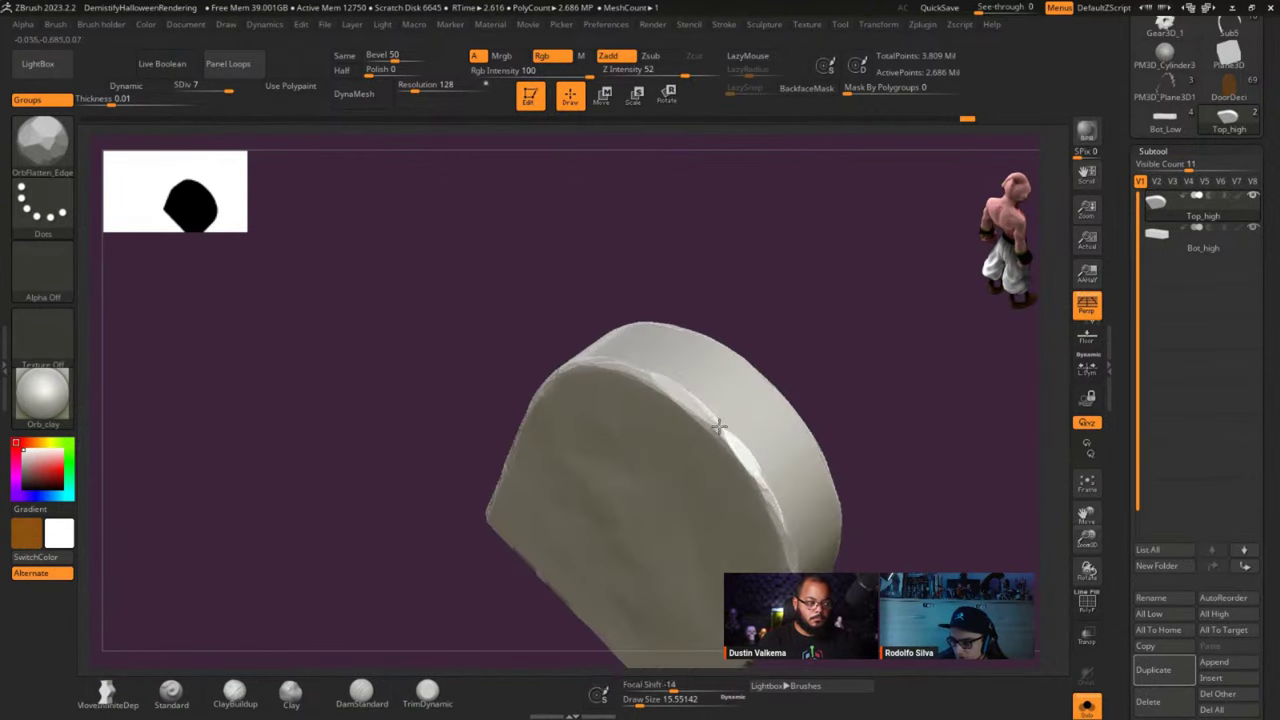
right_click_drag(762, 464, 737, 355)
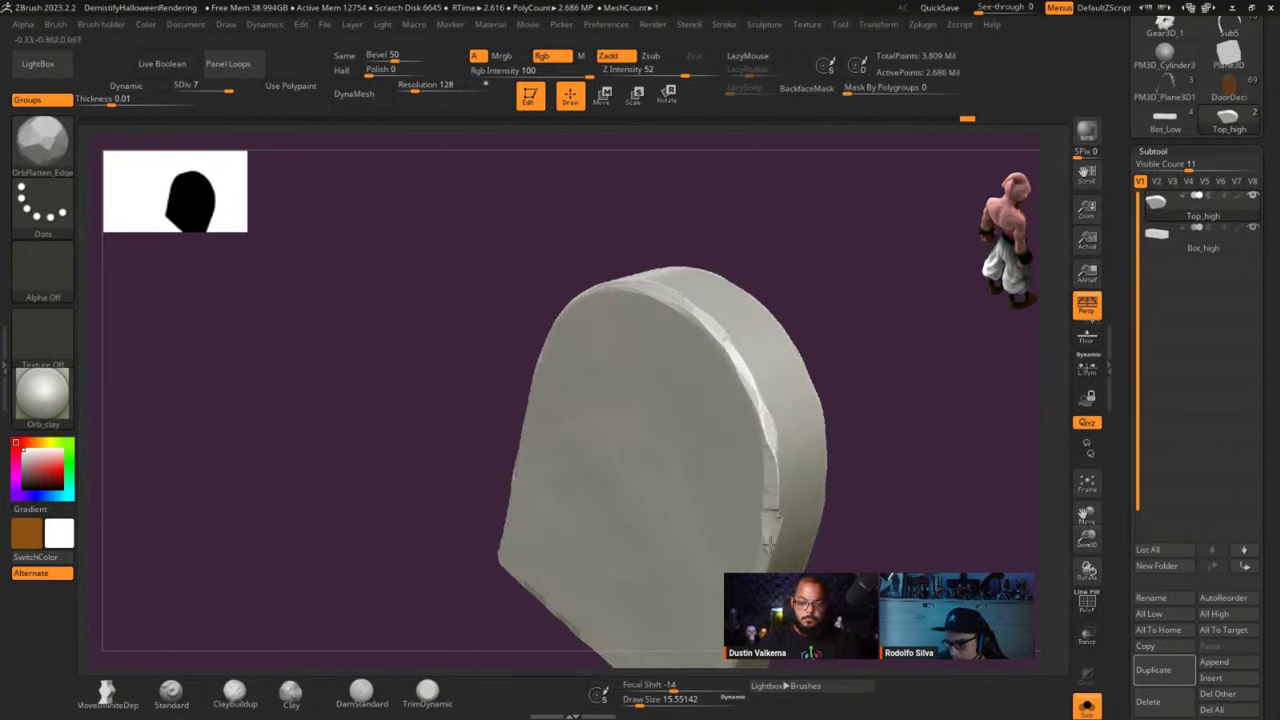
Make the Bot_high base block the active subtool and switch to the MalletFast2 brush.
mouse_move(778, 506)
right_mouse_down()
mouse_move(813, 457)
mouse_move(793, 509)
mouse_move(756, 442)
mouse_move(806, 446)
mouse_move(694, 417)
mouse_move(652, 526)
mouse_move(737, 494)
mouse_move(727, 546)
right_mouse_up()
left_click(655, 520, "alt")
key("s")
left_click_drag(706, 533, 709, 533)
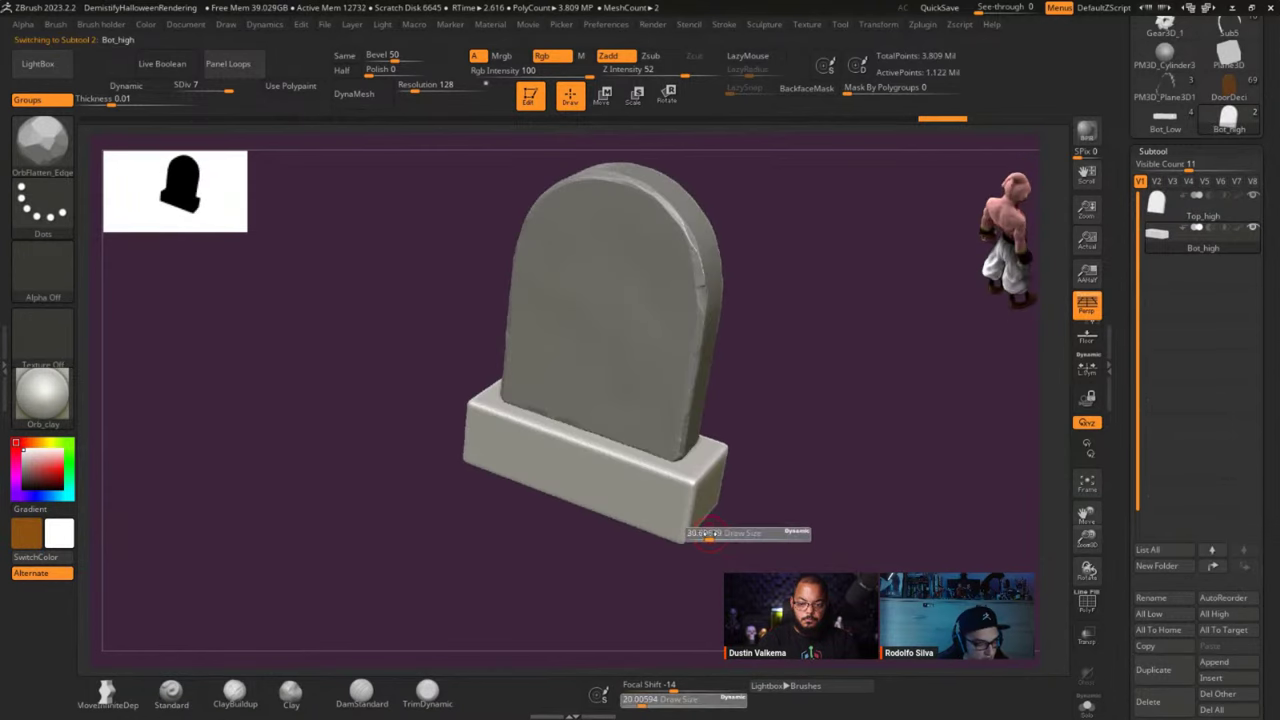
key("F1")
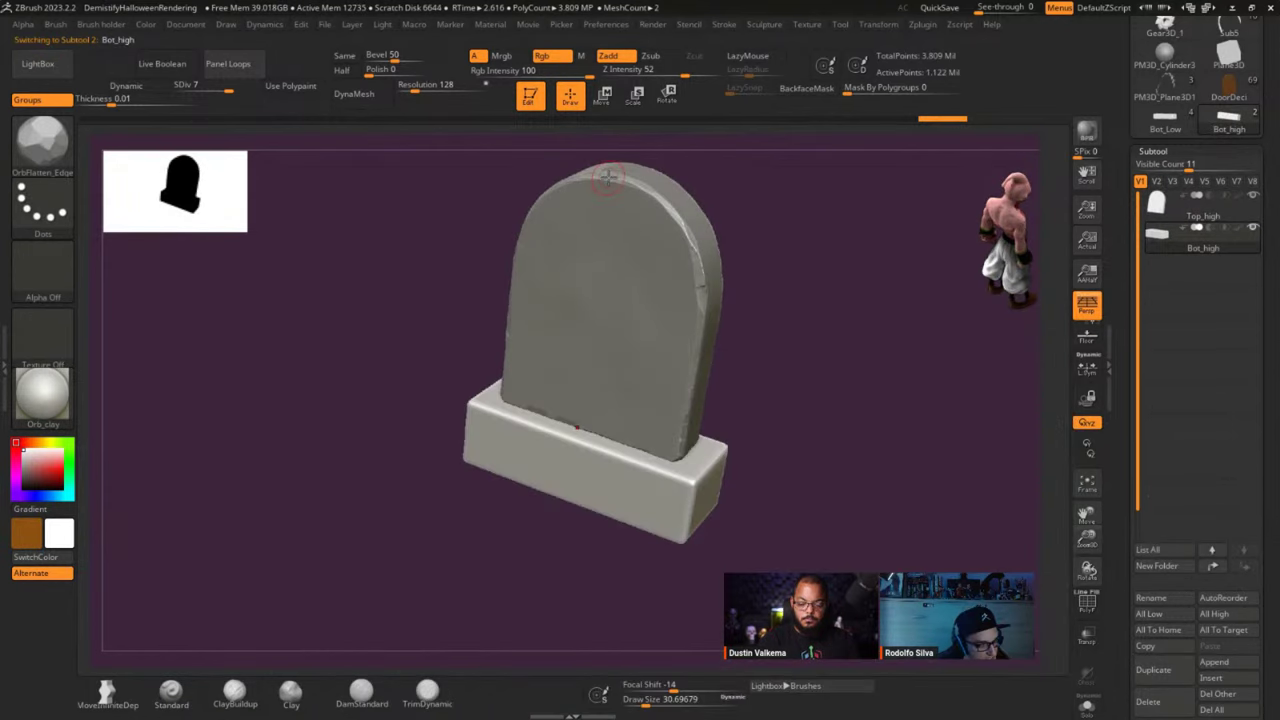
key("b")
key("m")
key("f")
Enlarge the brush to about 49, raise Z Intensity to 53 and chip the base's long upper front edge.
right_click_drag(697, 472, 694, 490, "ctrl")
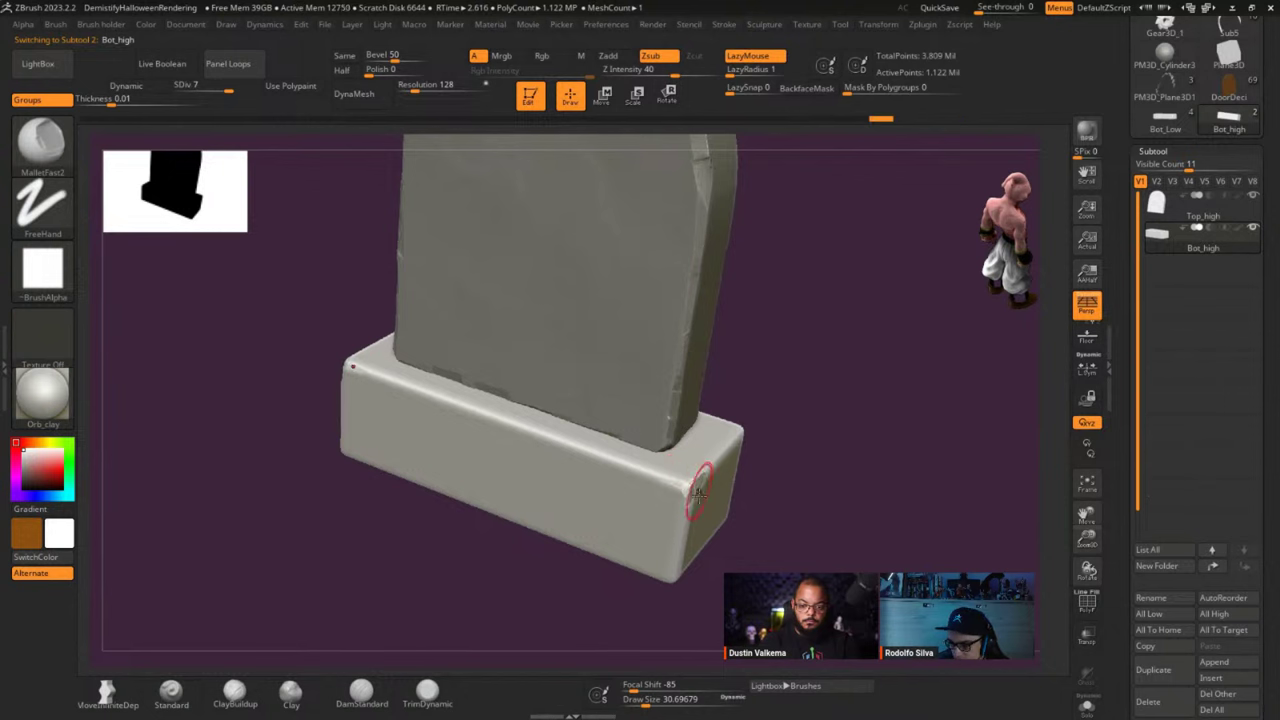
key("s")
left_click_drag(694, 491, 701, 491)
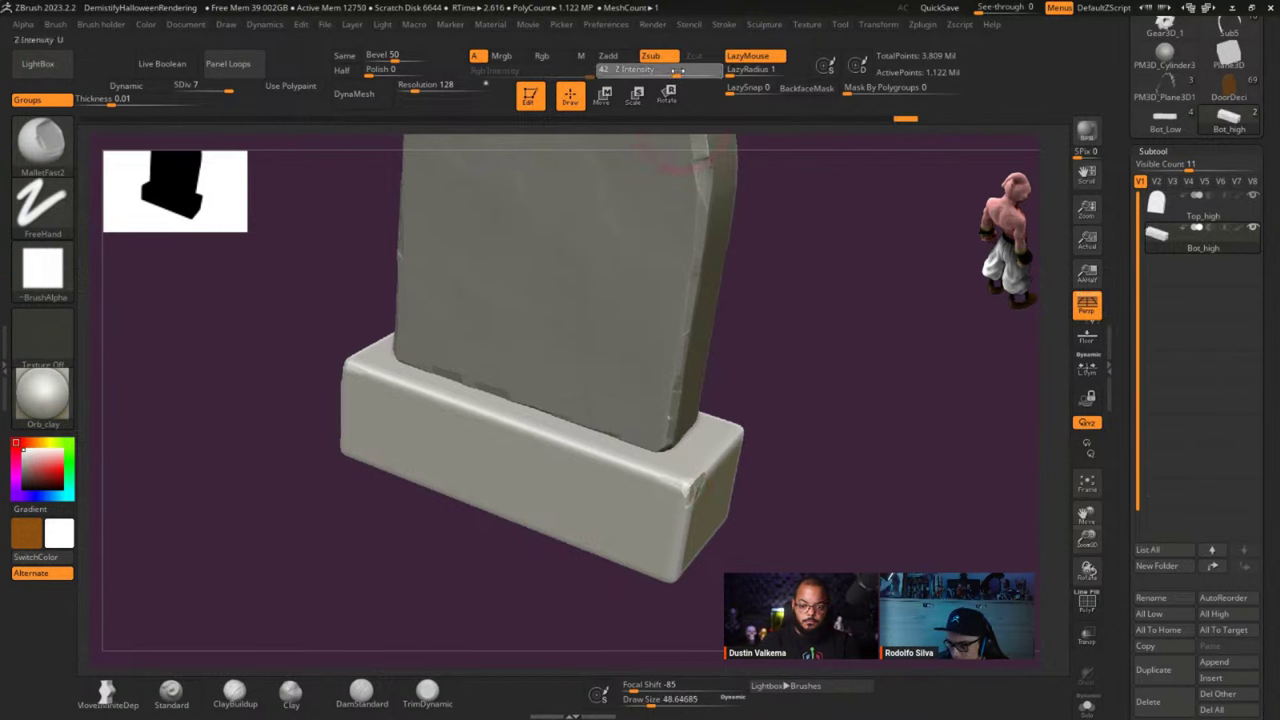
left_click_drag(678, 75, 692, 75)
left_click_drag(684, 484, 622, 462)
left_click_drag(612, 458, 445, 402)
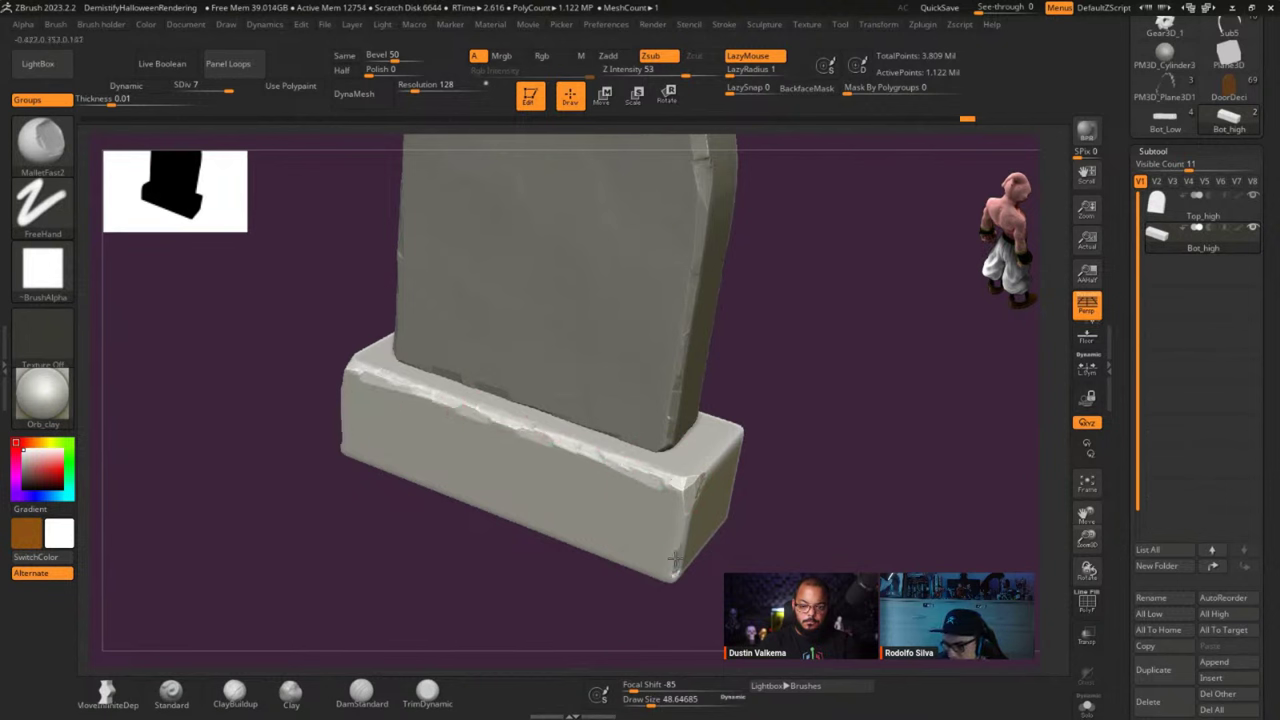
Chip the base's lower front edge, its short end edges and the long upper rear edge with deeper nicks.
right_click_drag(677, 530, 790, 535)
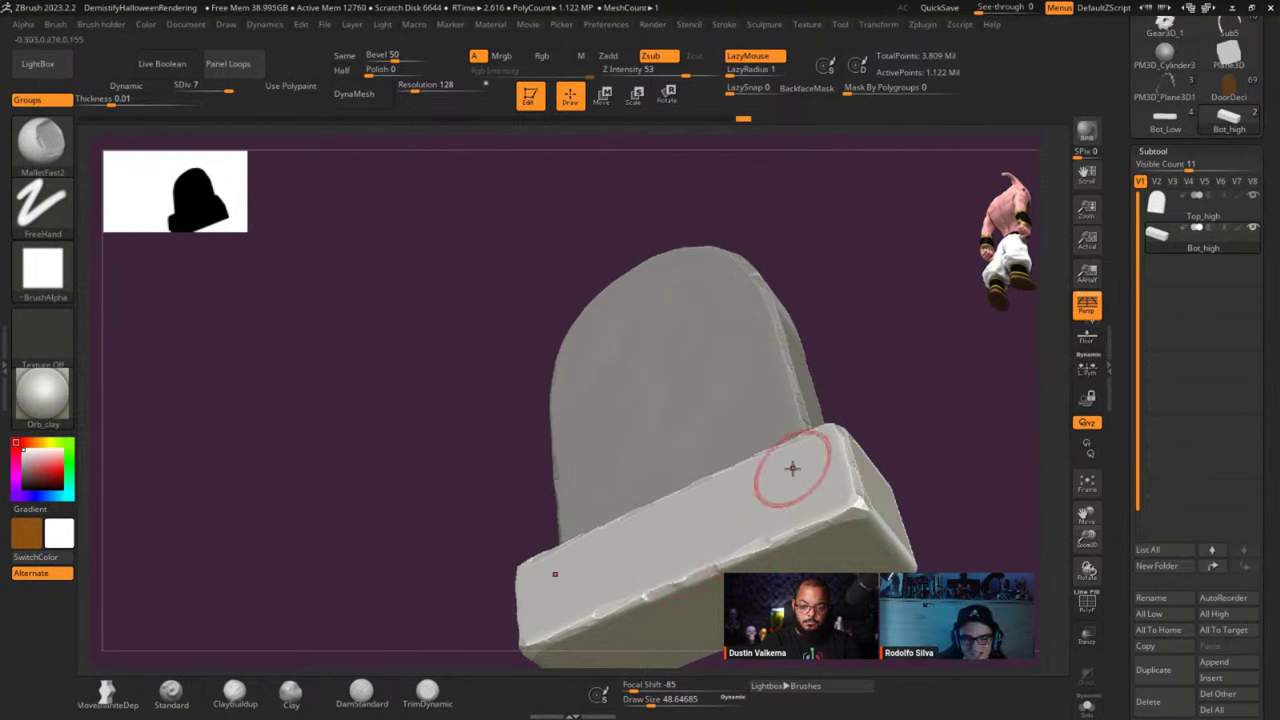
right_click_drag(843, 509, 750, 535)
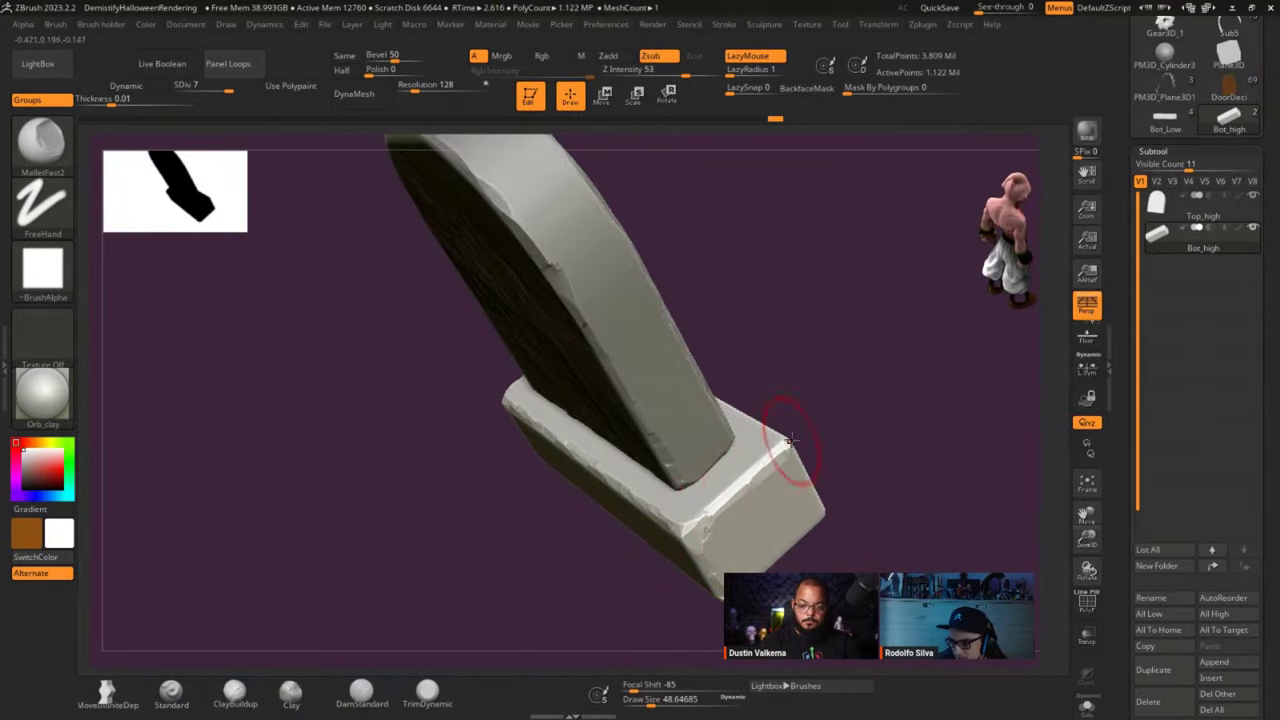
mouse_move(766, 463)
right_mouse_down()
mouse_move(752, 508)
mouse_move(782, 443)
right_mouse_up()
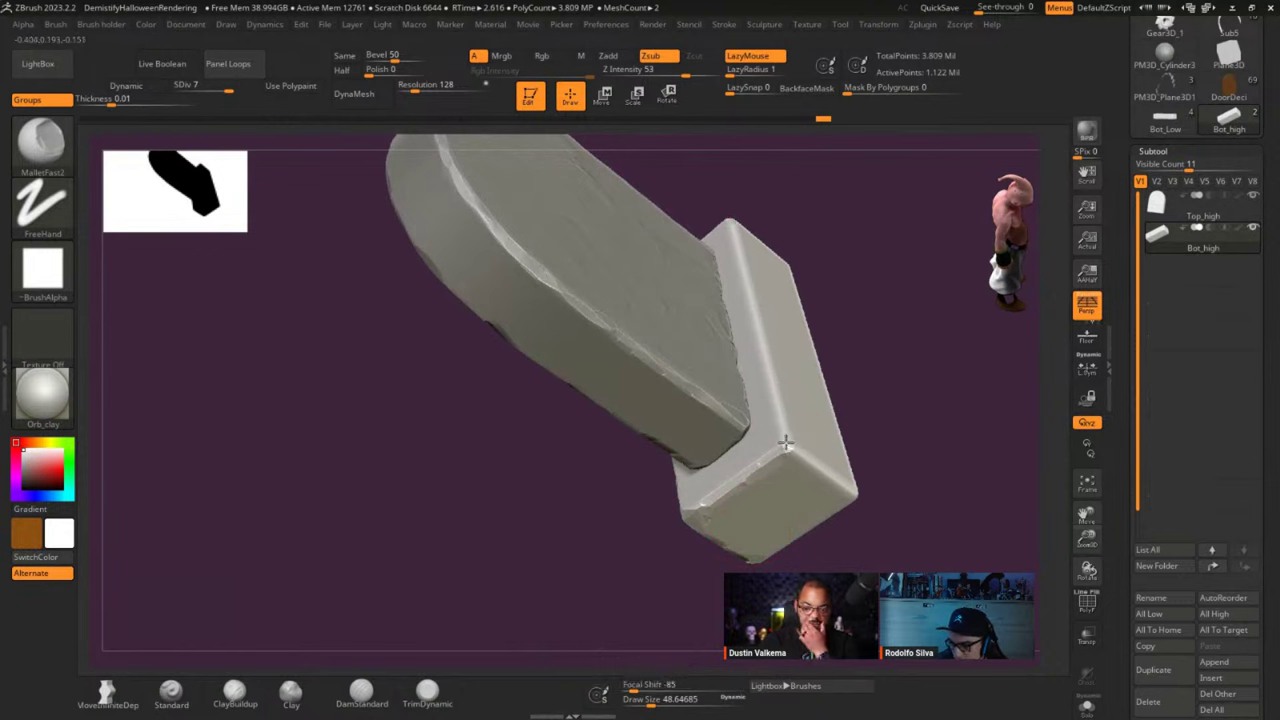
left_click_drag(775, 389, 759, 326)
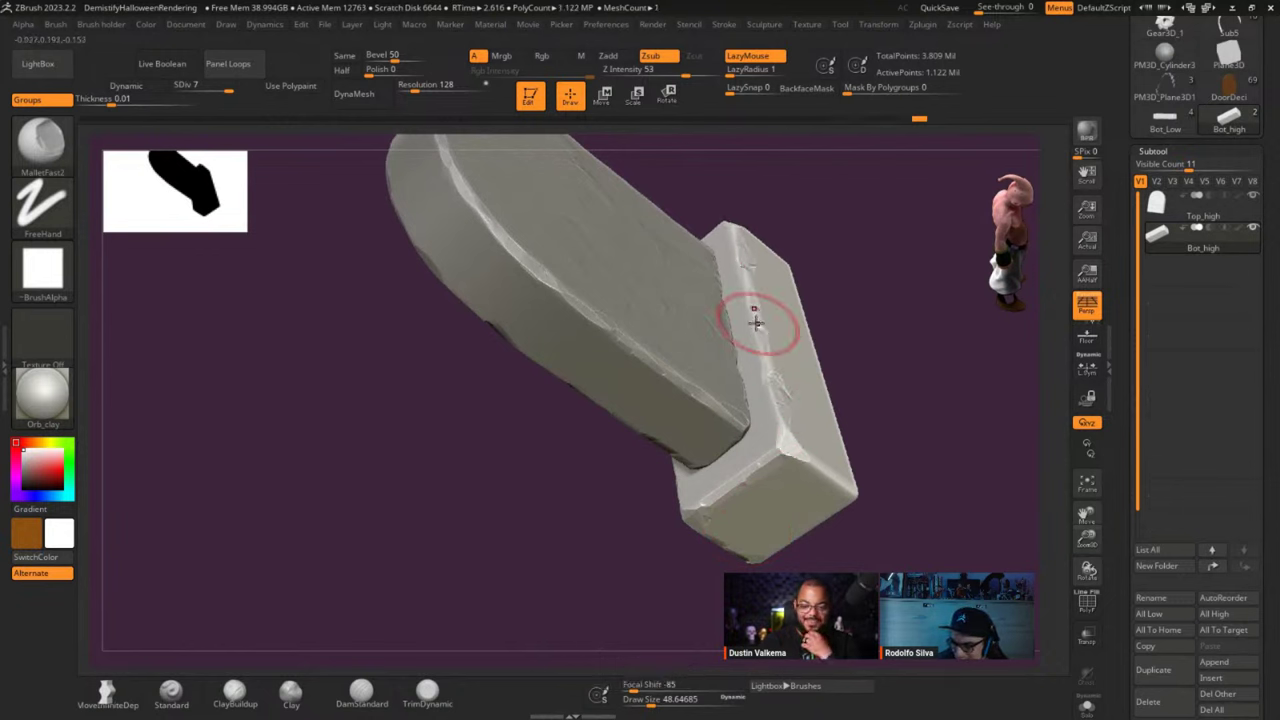
mouse_move(741, 283)
left_mouse_down()
mouse_move(771, 374)
mouse_move(775, 362)
left_mouse_up()
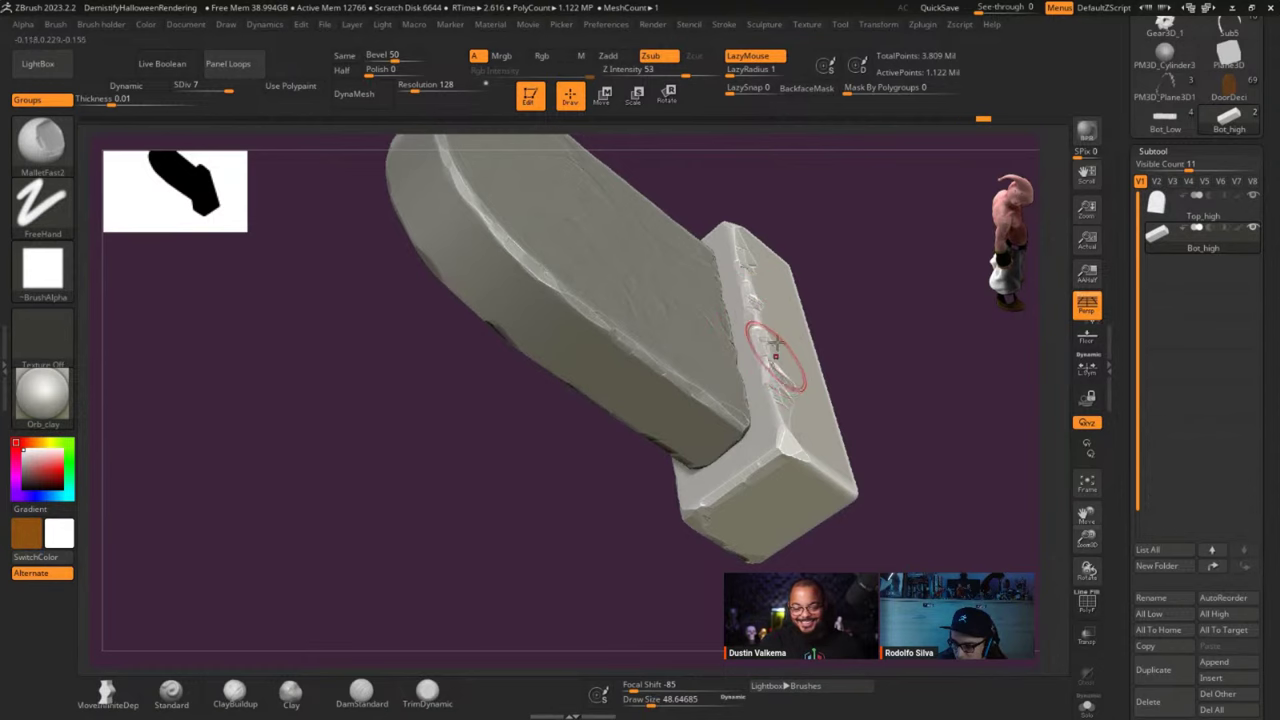
right_click_drag(939, 446, 794, 314)
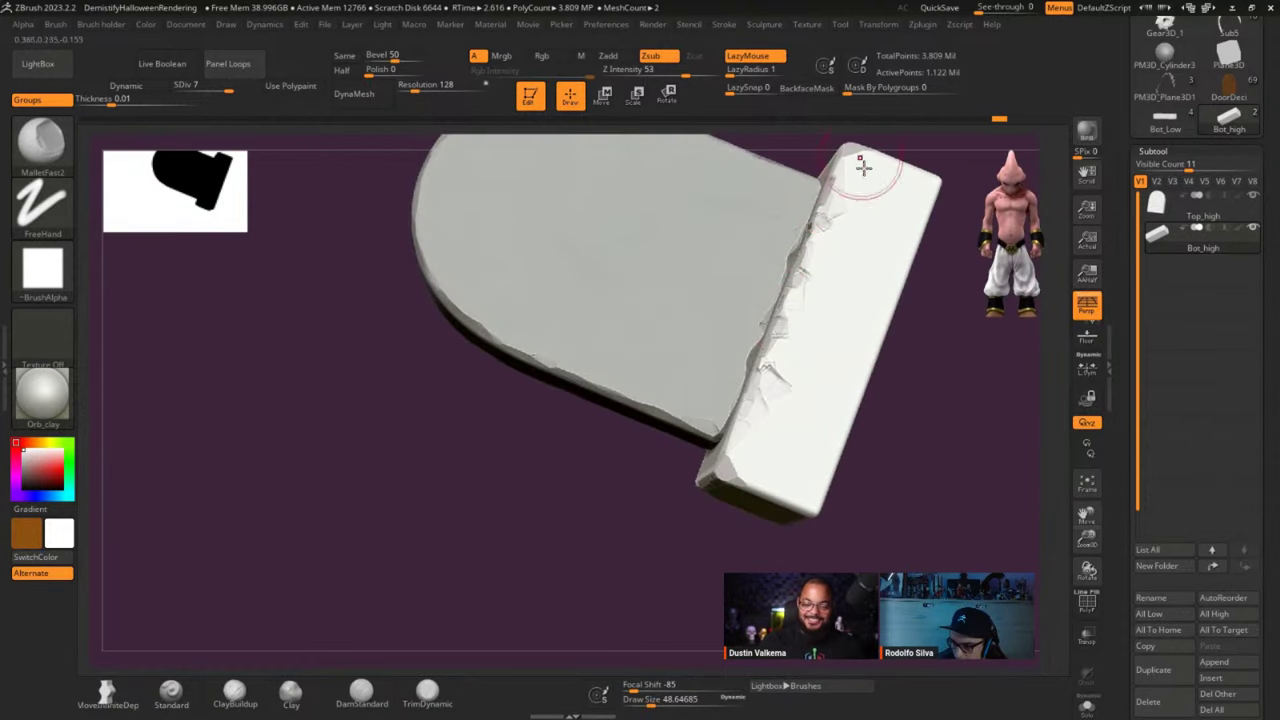
mouse_move(857, 166)
right_mouse_down()
mouse_move(814, 434)
mouse_move(660, 465)
right_mouse_up()
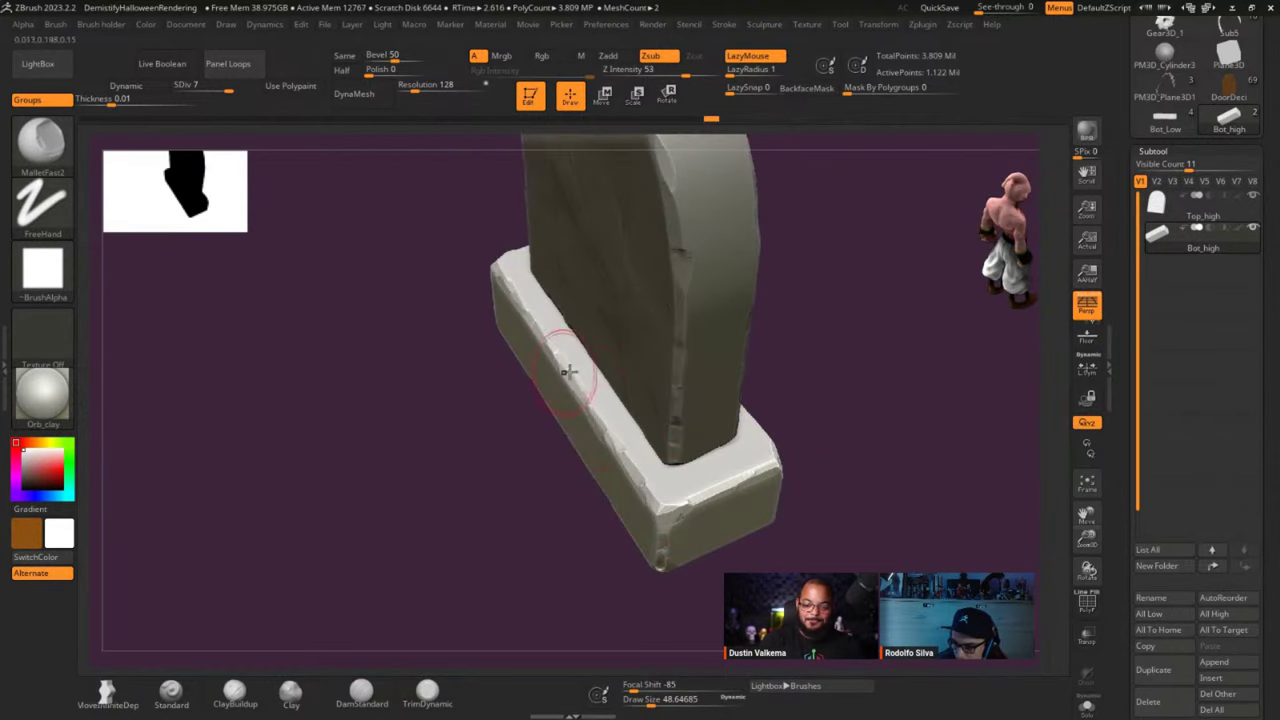
Switch to the OrbFlatten_Edge brush and flatten the chips on the base's upper front edge and part of the upper rear edge.
right_click_drag(571, 371, 665, 462)
right_click(665, 462)
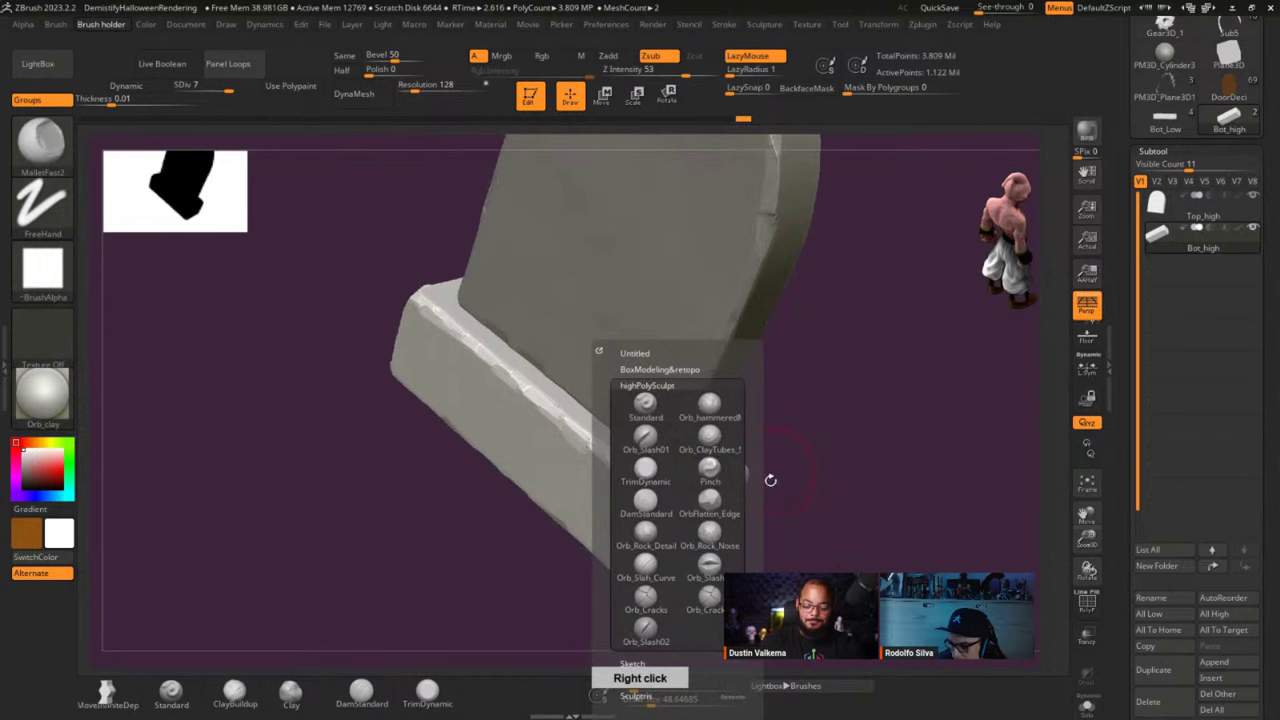
left_click(709, 503)
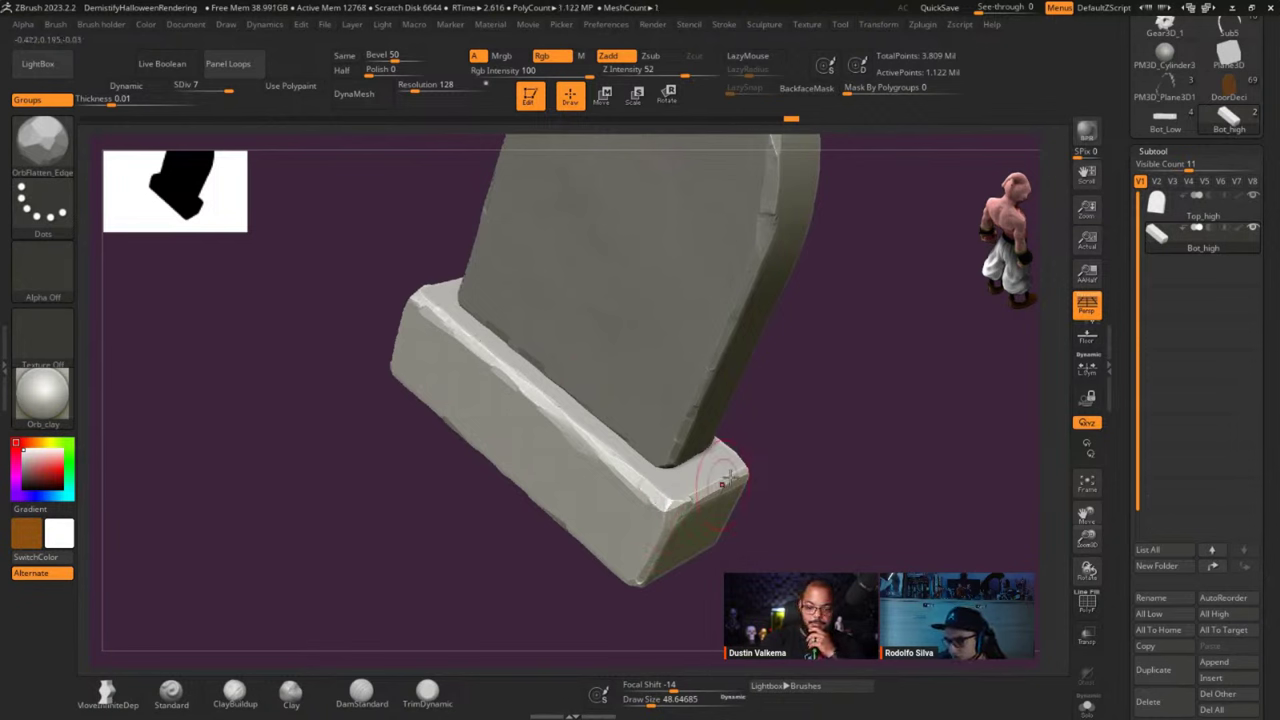
right_click_drag(873, 438, 784, 498)
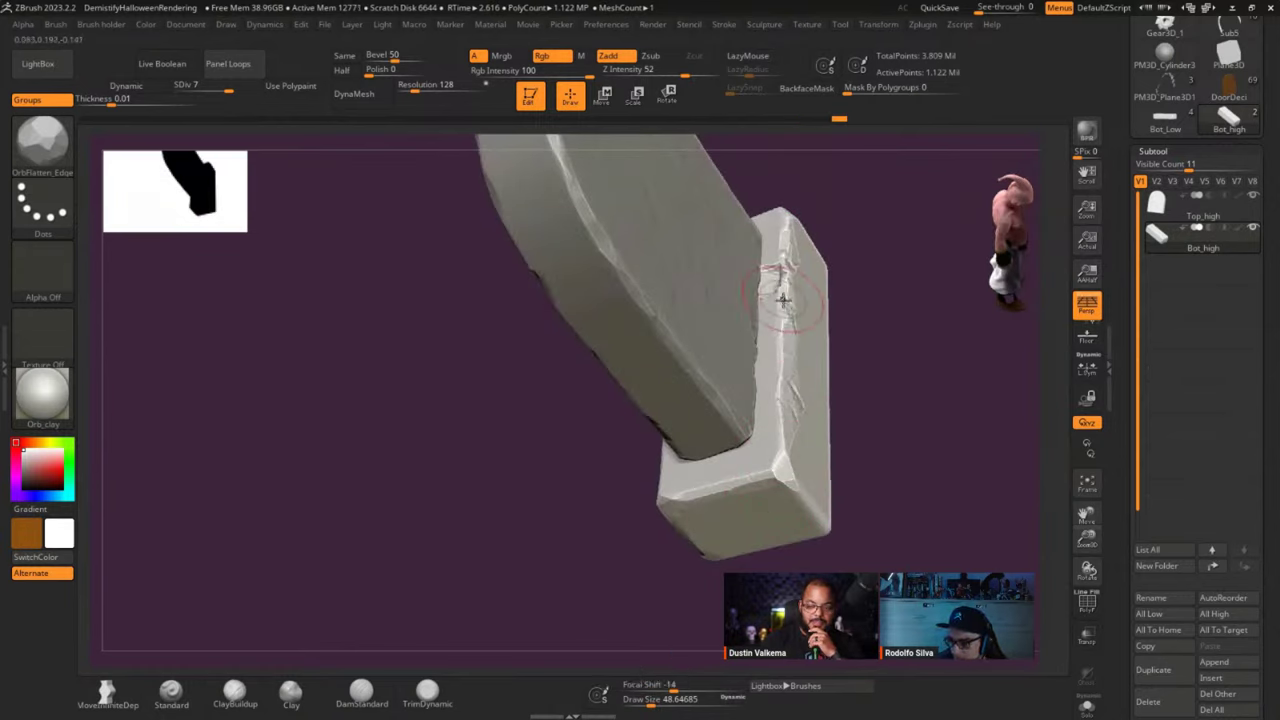
left_click_drag(783, 298, 780, 272)
right_click_drag(778, 280, 703, 486)
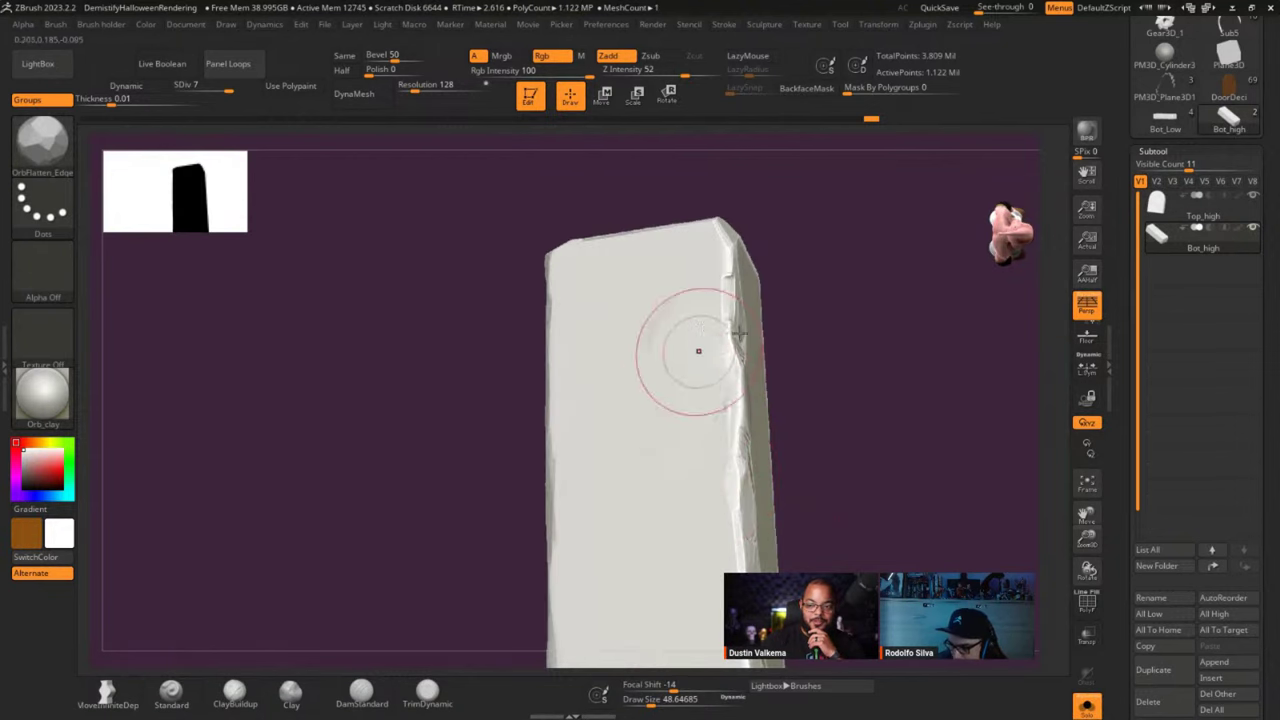
Flatten and smooth the isolated base's end corners and continue along its long upper front edge.
right_click_drag(697, 351, 823, 414)
mouse_move(735, 340)
left_mouse_down()
mouse_move(734, 402)
mouse_move(744, 260)
left_mouse_up()
left_click_drag(752, 215, 818, 232)
right_click_drag(932, 342, 937, 500)
mouse_move(733, 323)
left_mouse_down("shift")
mouse_move(700, 257)
mouse_move(640, 234)
left_mouse_up("shift")
right_click_drag(945, 437, 694, 289)
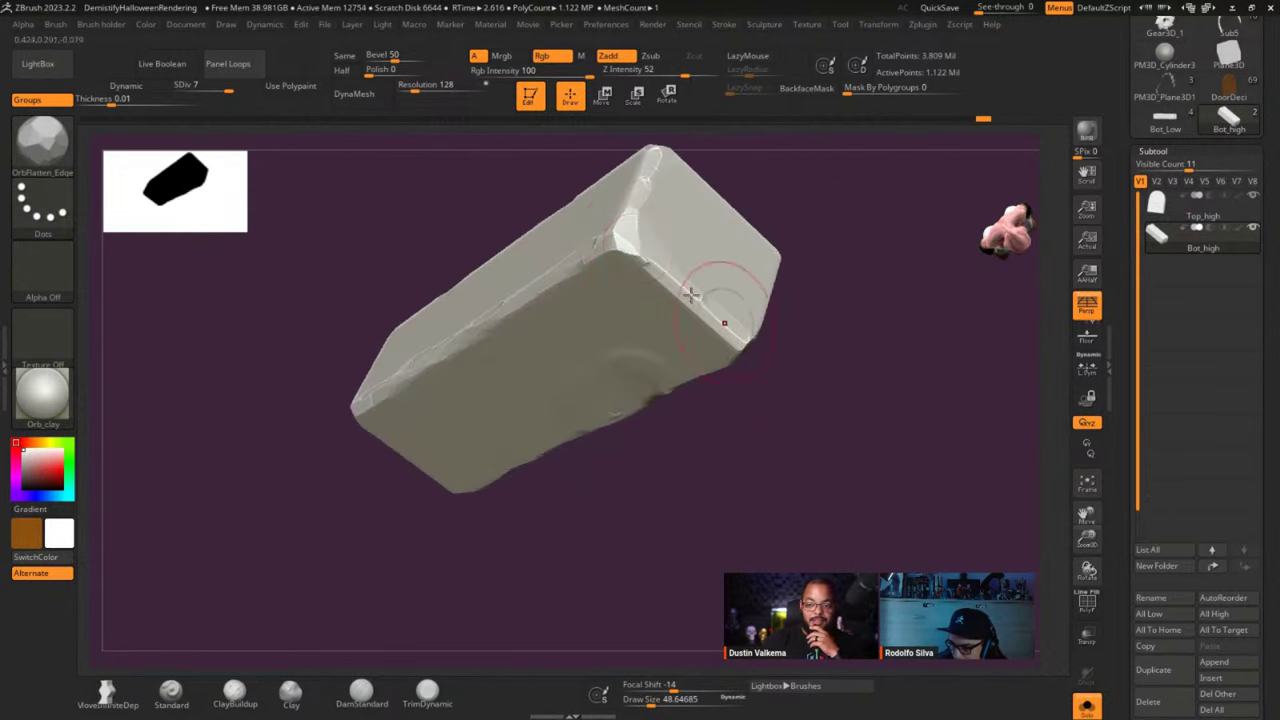
right_click_drag(631, 220, 741, 304)
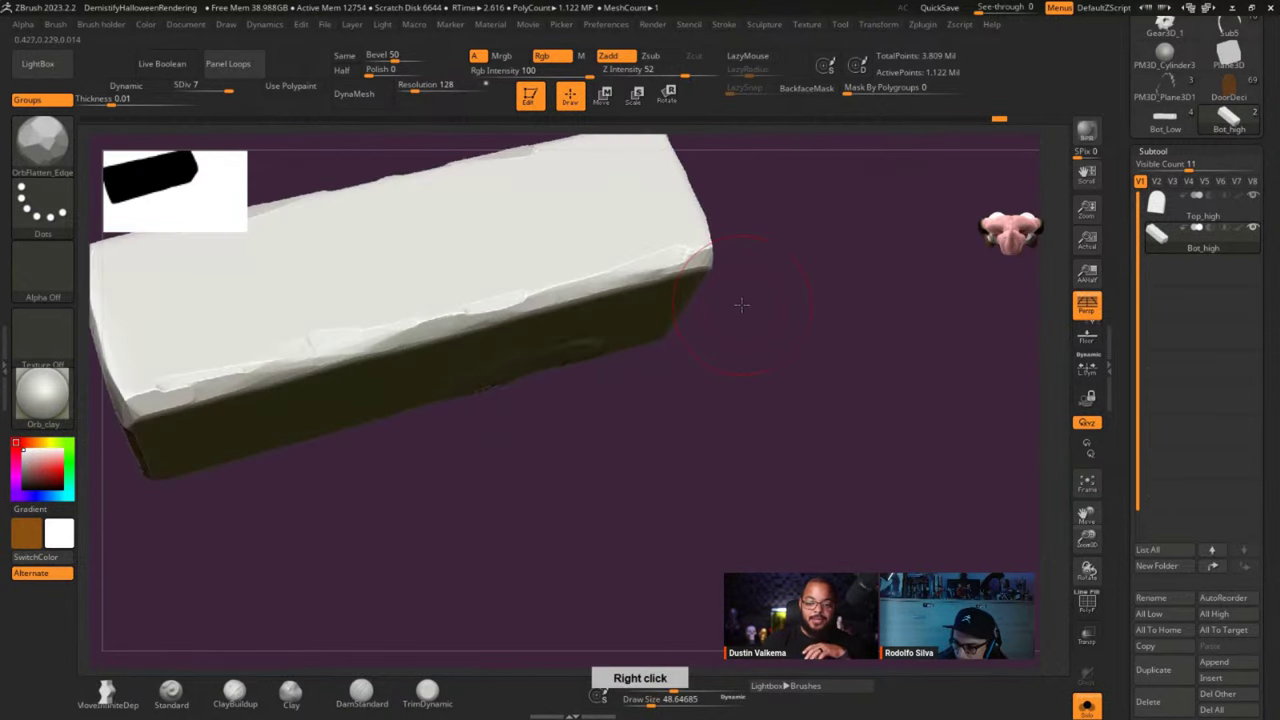
mouse_move(659, 263)
left_mouse_down("shift")
mouse_move(643, 257)
mouse_move(608, 278)
left_mouse_up("shift")
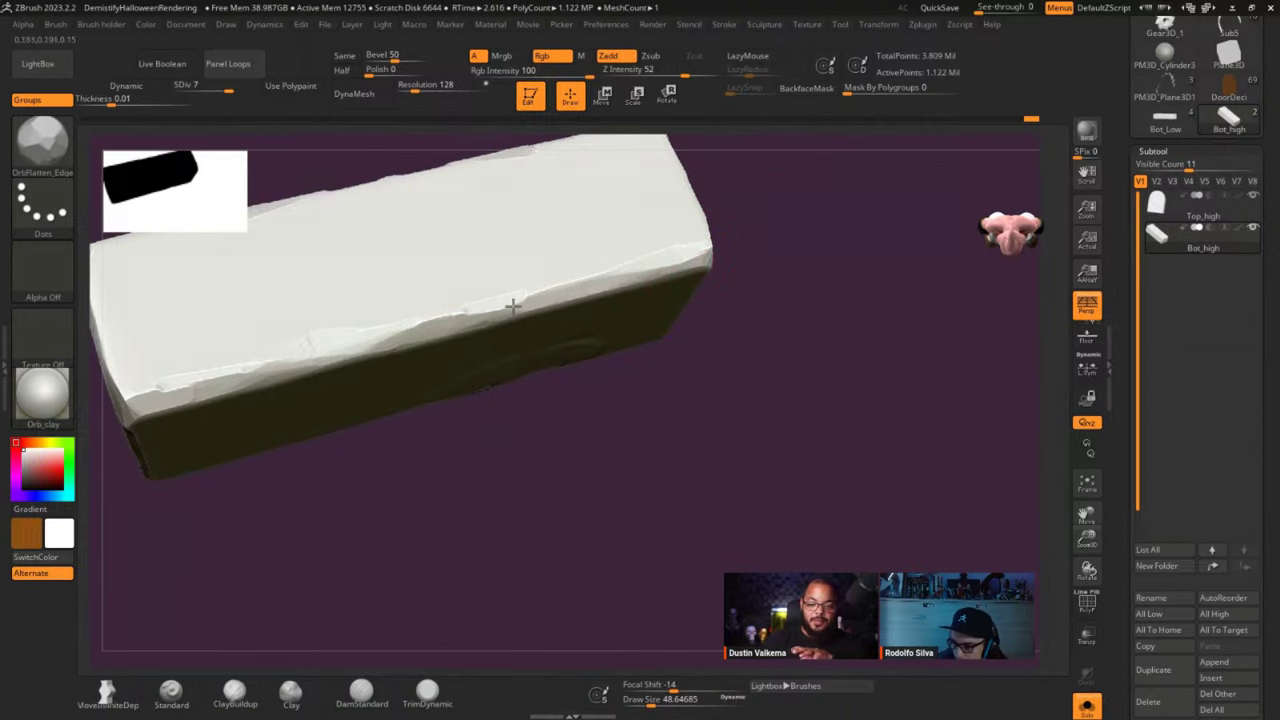
mouse_move(513, 306)
left_mouse_down()
mouse_move(452, 325)
mouse_move(454, 309)
mouse_move(341, 352)
left_mouse_up()
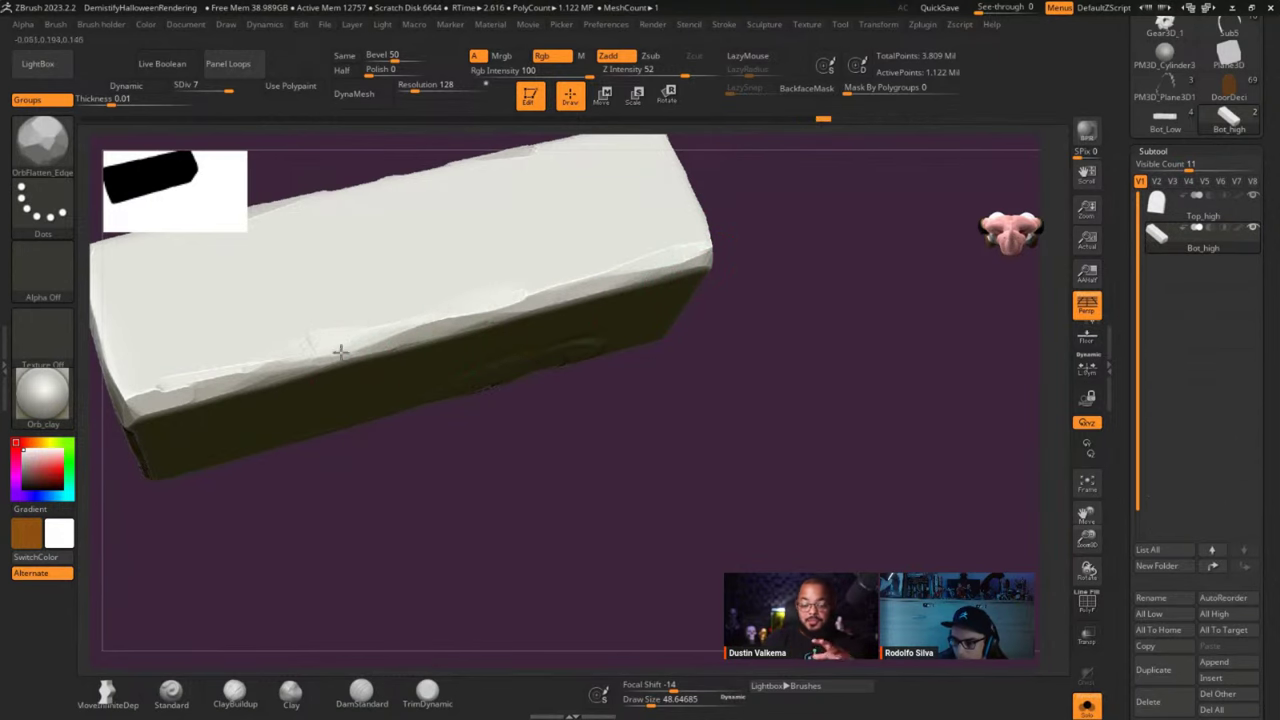
Flatten and smooth the deep chips along the base's long upper rear edge from corner to corner.
mouse_move(294, 343)
right_mouse_down()
mouse_move(843, 371)
mouse_move(773, 448)
right_mouse_up()
left_click_drag(561, 579, 575, 574)
mouse_move(840, 490)
right_mouse_down()
mouse_move(890, 431)
mouse_move(886, 383)
mouse_move(840, 400)
right_mouse_up()
mouse_move(560, 428)
left_mouse_down()
mouse_move(436, 376)
mouse_move(338, 415)
mouse_move(357, 387)
left_mouse_up()
mouse_move(262, 401)
left_mouse_down("shift")
mouse_move(320, 371)
mouse_move(329, 351)
mouse_move(223, 329)
mouse_move(255, 341)
left_mouse_up("shift")
mouse_move(458, 385)
left_mouse_down()
mouse_move(310, 344)
mouse_move(249, 342)
left_mouse_up()
mouse_move(708, 437)
left_mouse_down()
mouse_move(514, 403)
mouse_move(406, 366)
left_mouse_up()
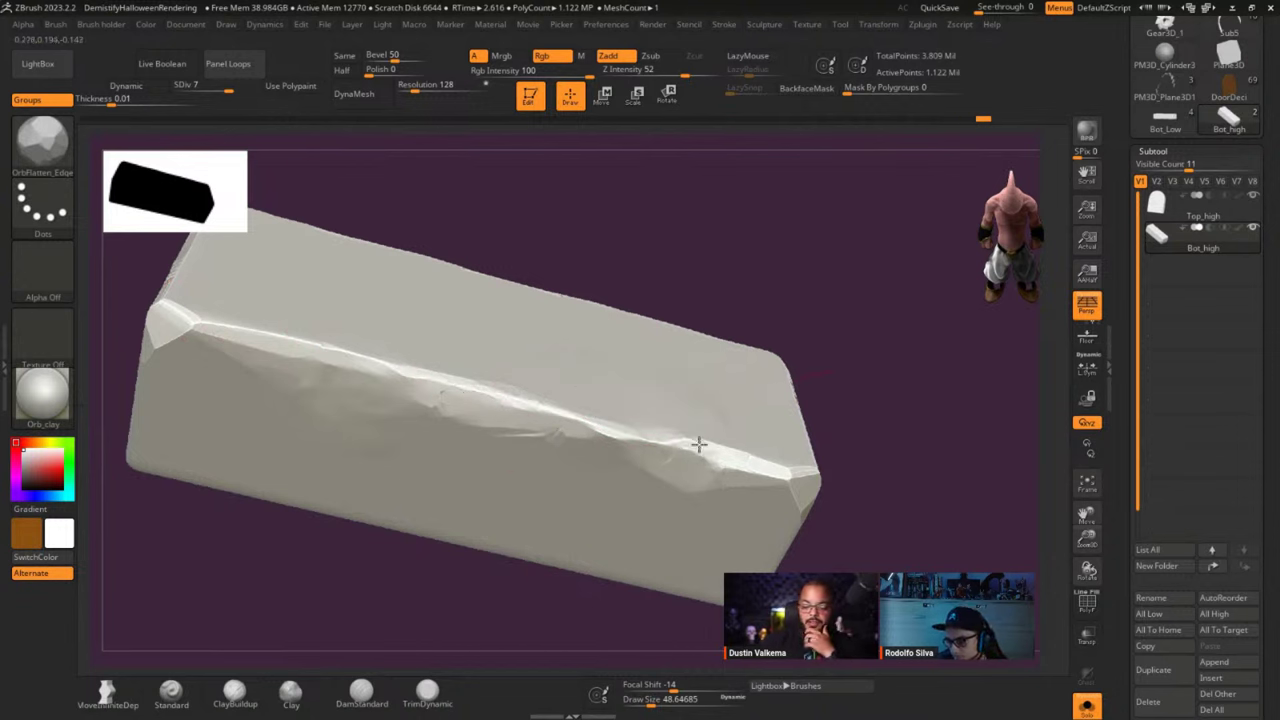
mouse_move(795, 463)
left_mouse_down("shift")
mouse_move(686, 457)
mouse_move(674, 443)
mouse_move(617, 482)
mouse_move(557, 452)
left_mouse_up("shift")
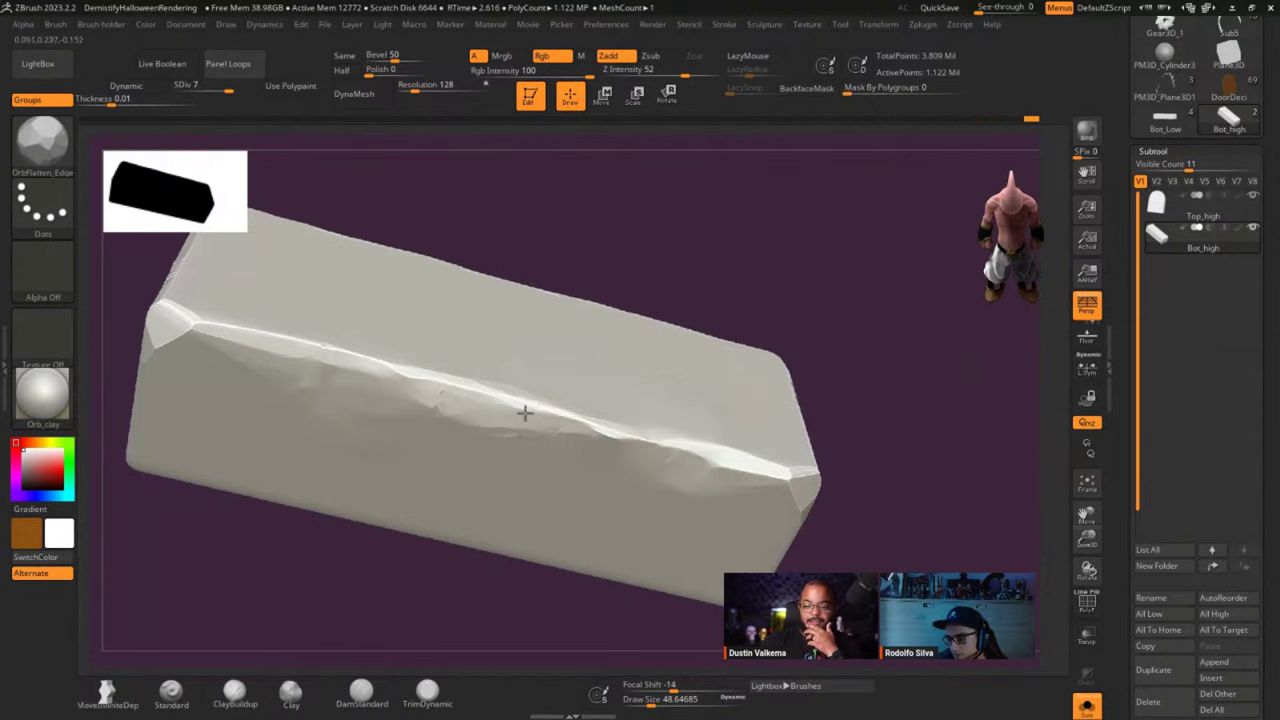
mouse_move(491, 416)
left_mouse_down("shift")
mouse_move(517, 417)
mouse_move(496, 390)
left_mouse_up("shift")
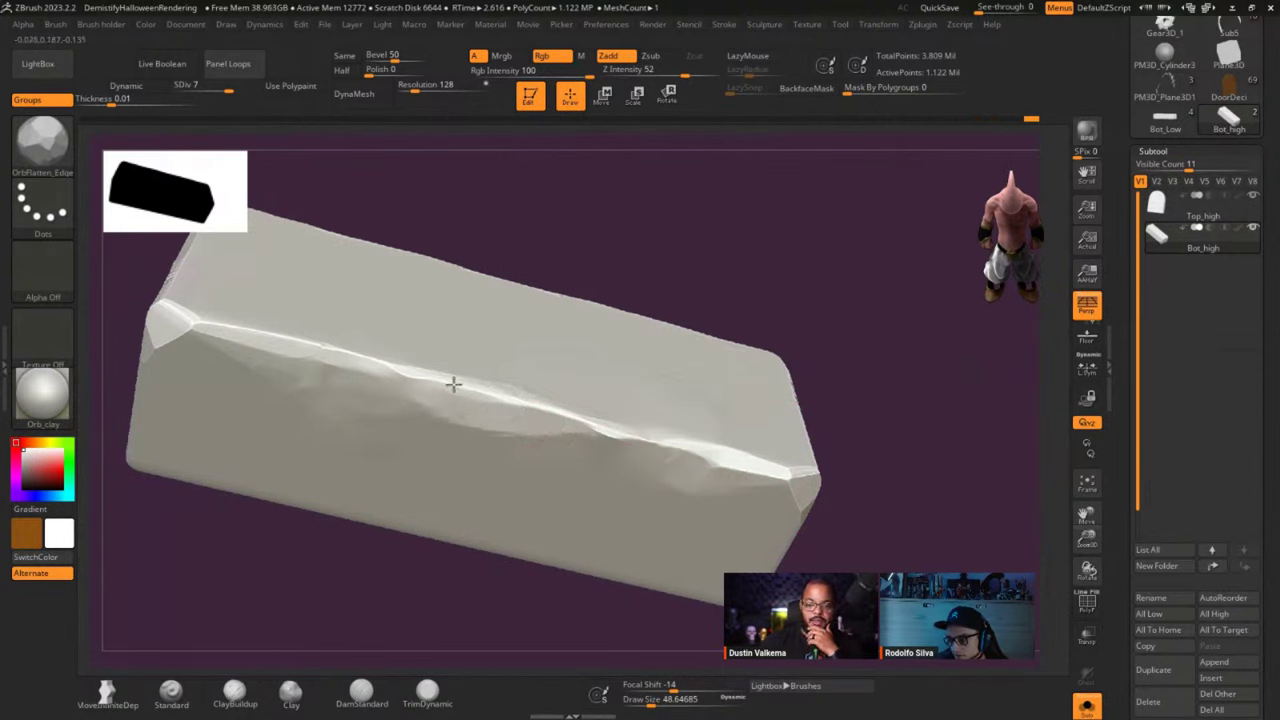
Flatten the edges around the base's end face and the chipped long lower front edge.
left_click_drag(948, 420, 932, 557)
left_click_drag(857, 531, 771, 460)
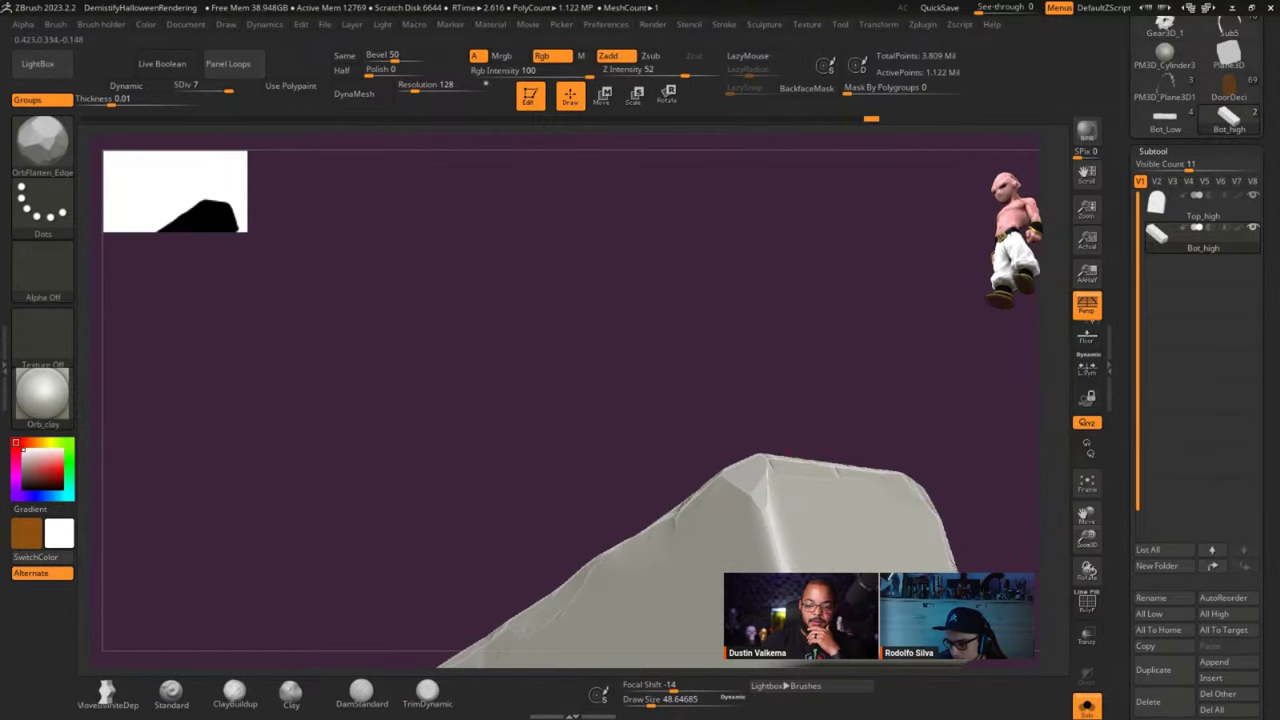
right_click_drag(900, 560, 842, 554)
right_click_drag(920, 414, 878, 520)
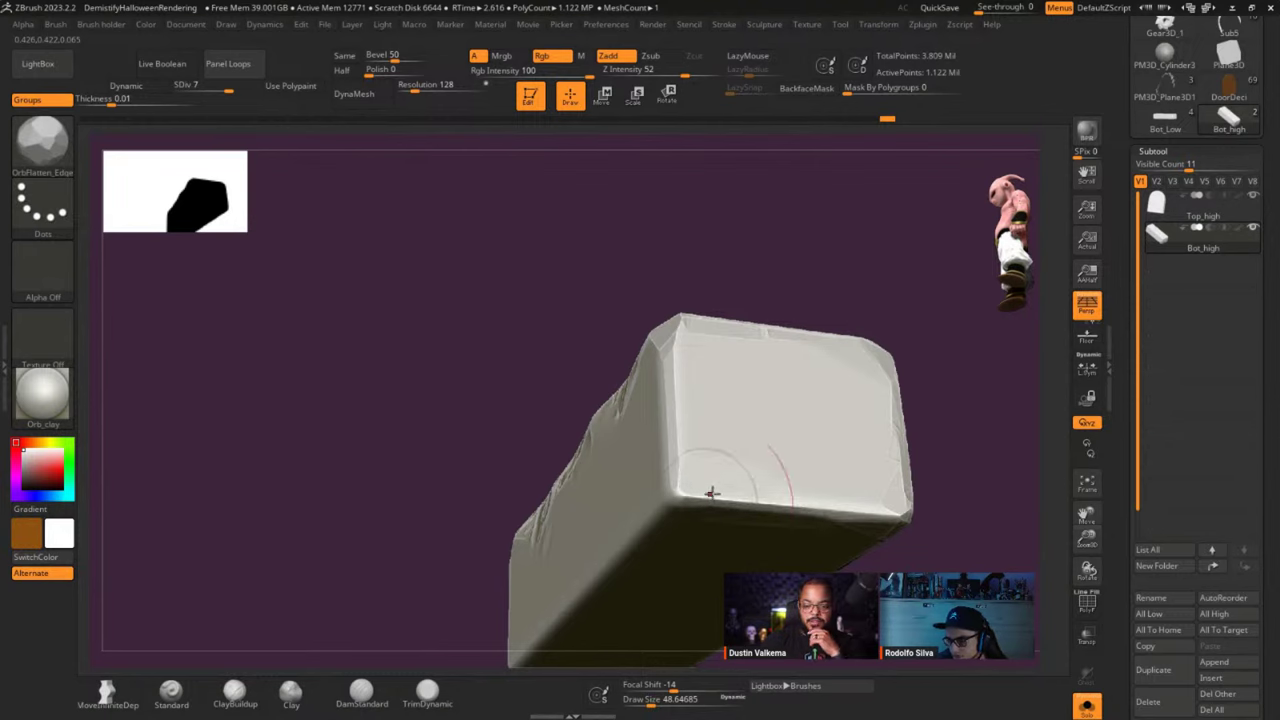
right_click_drag(943, 517, 889, 311)
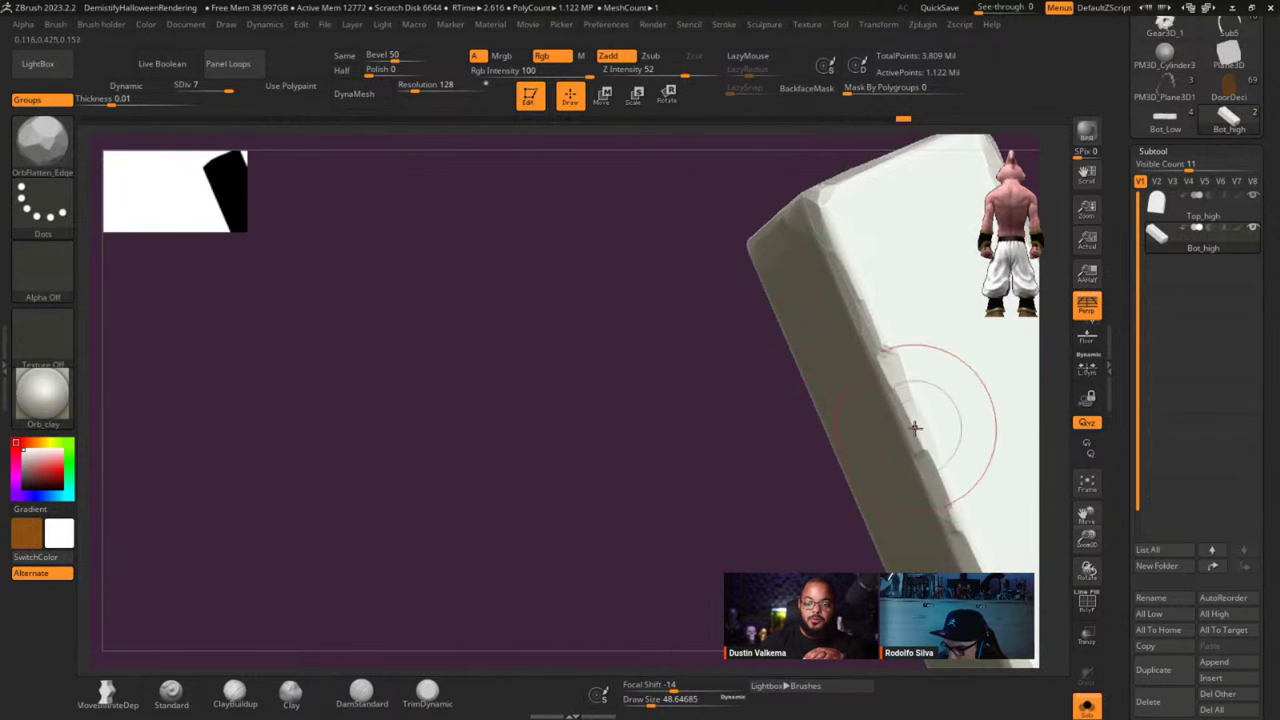
right_click_drag(906, 402, 818, 290)
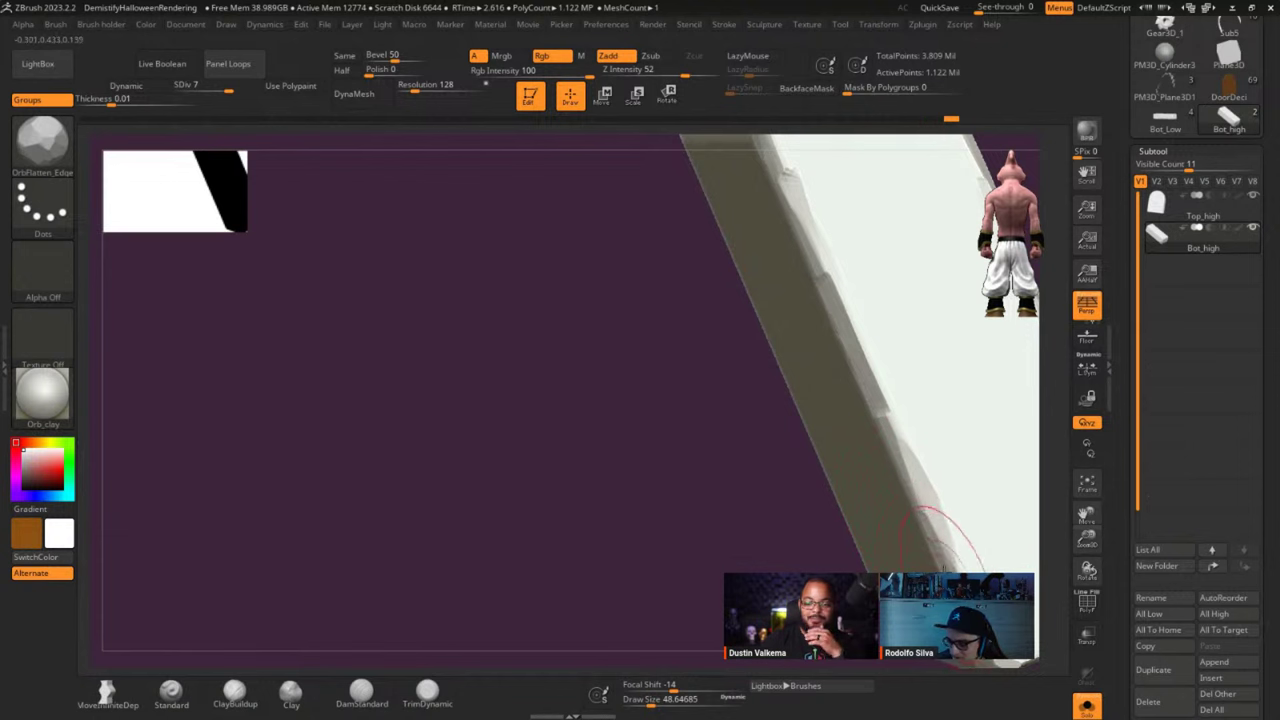
mouse_move(886, 414)
right_mouse_down()
mouse_move(909, 366)
mouse_move(929, 500)
mouse_move(943, 443)
mouse_move(885, 448)
mouse_move(890, 408)
right_mouse_up()
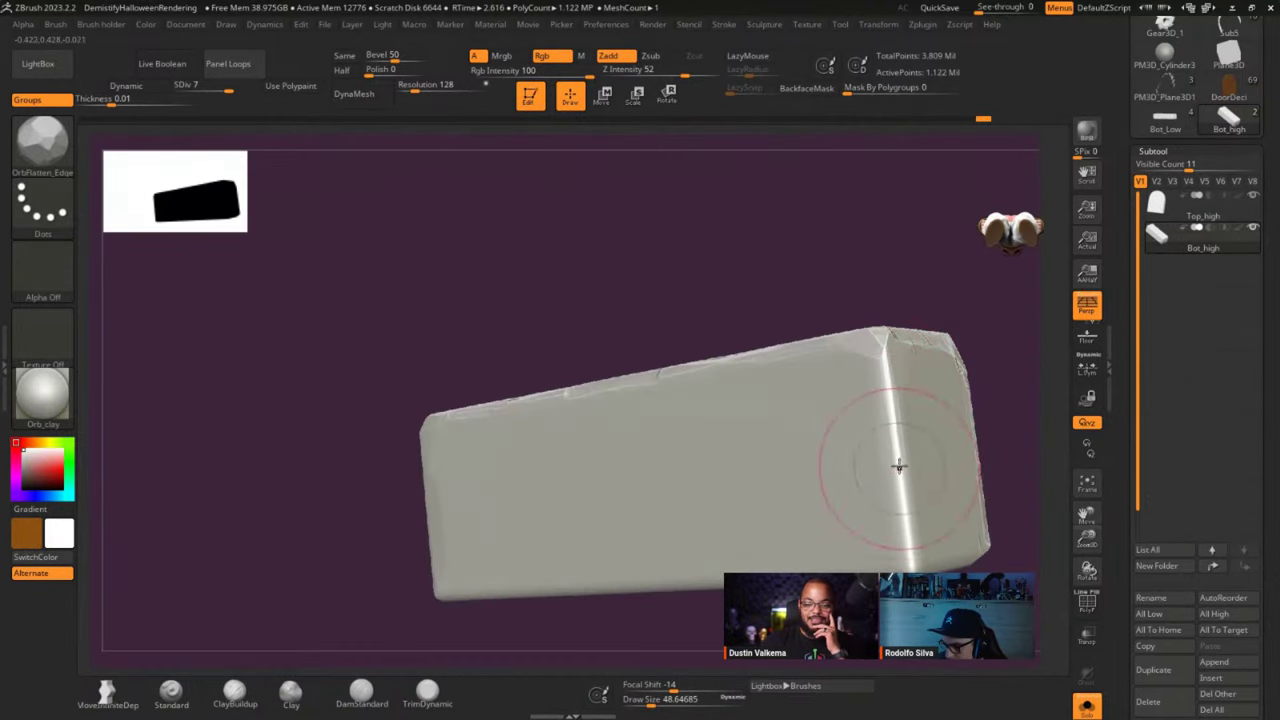
Return to the MalletFast2 brush and chip the underside's two short end edges.
key("b")
left_click(750, 150)
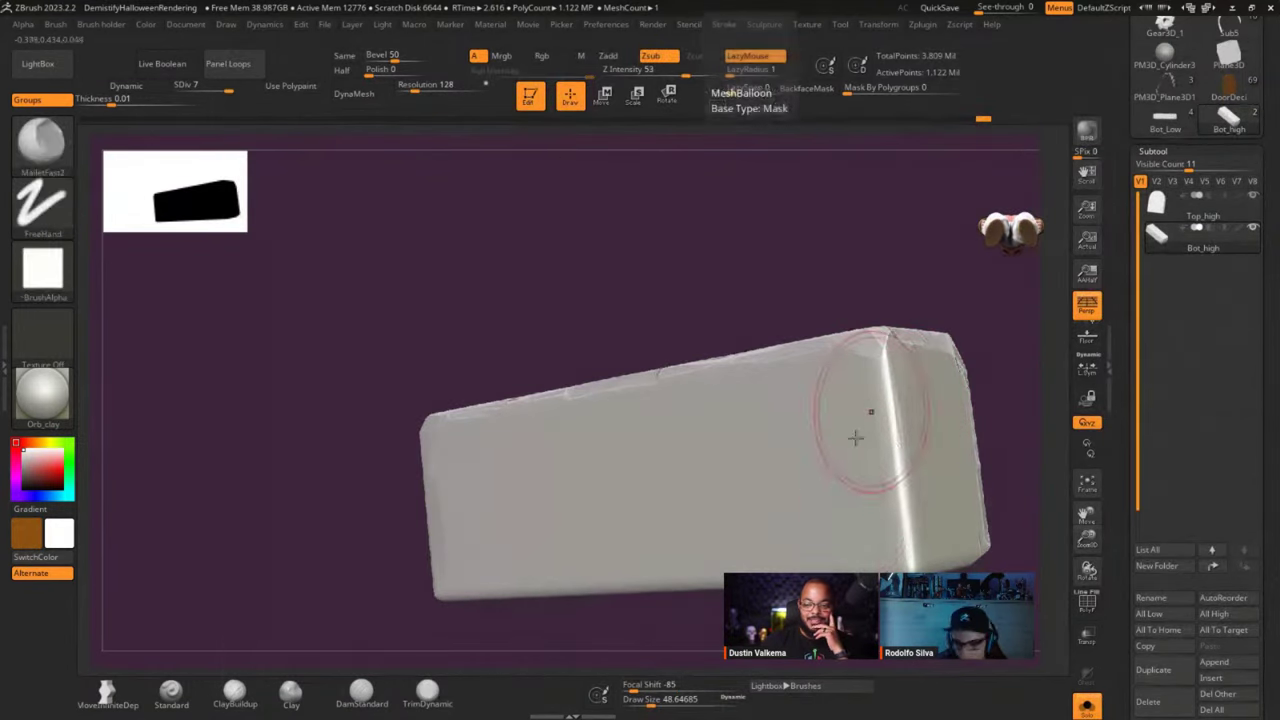
mouse_move(903, 510)
left_mouse_down()
mouse_move(891, 345)
mouse_move(894, 500)
mouse_move(913, 563)
left_mouse_up()
right_click_drag(913, 563, 719, 392)
mouse_move(719, 392)
left_mouse_down()
mouse_move(706, 277)
mouse_move(741, 563)
left_mouse_up()
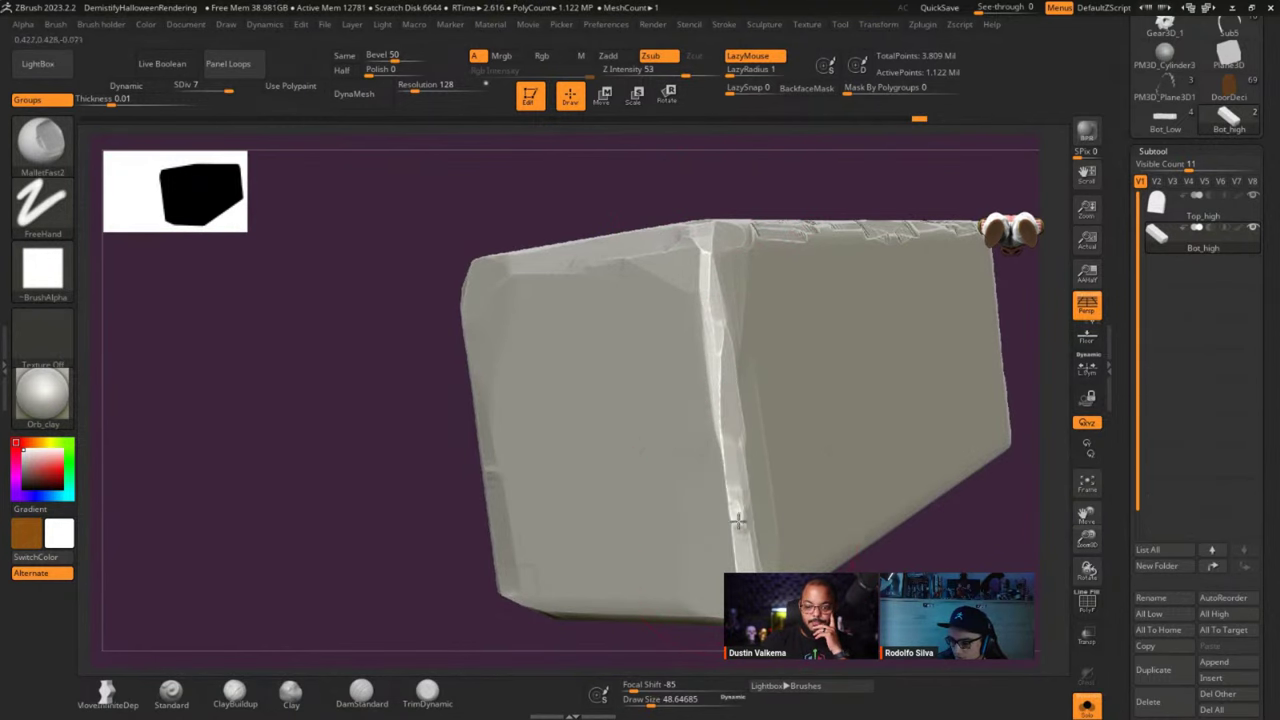
right_click_drag(749, 549, 776, 376)
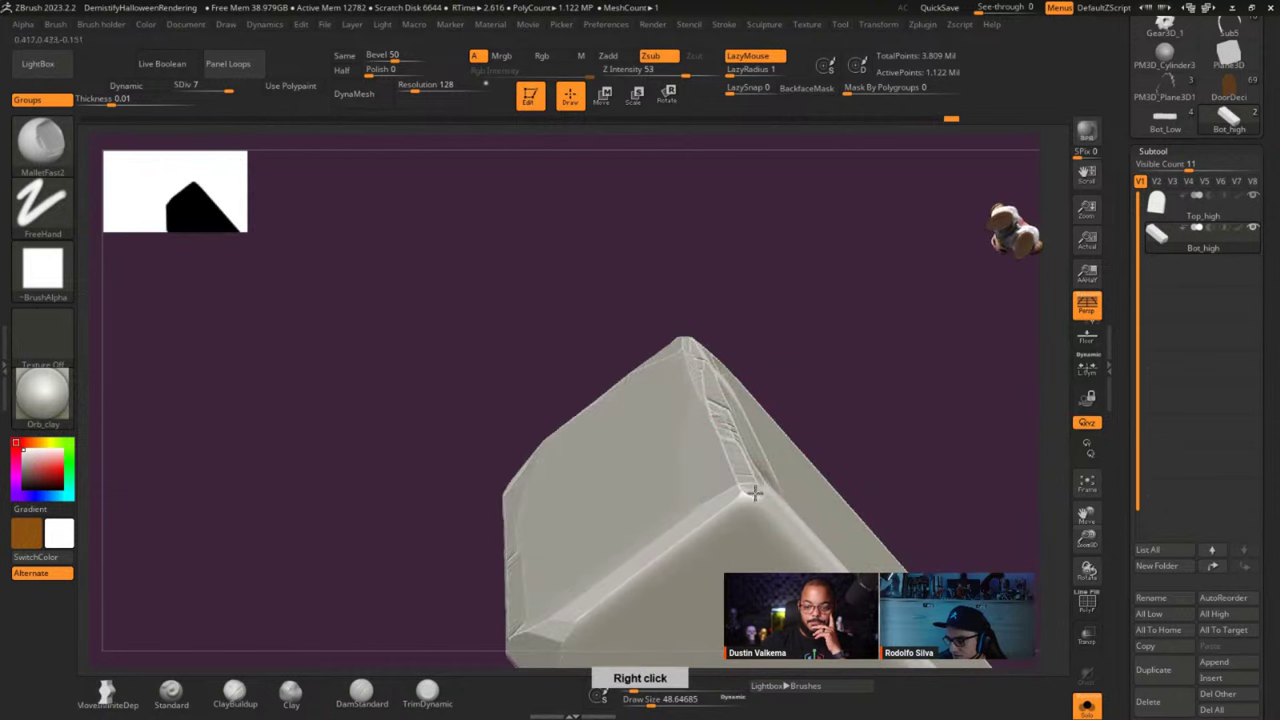
Chip the underside's rear corner and continue along the base's long lower rear edge to the opposite end.
left_click_drag(748, 494, 724, 500)
left_click_drag(724, 500, 778, 516)
right_click_drag(822, 557, 717, 548)
left_click_drag(658, 483, 773, 566)
right_click_drag(810, 535, 777, 540)
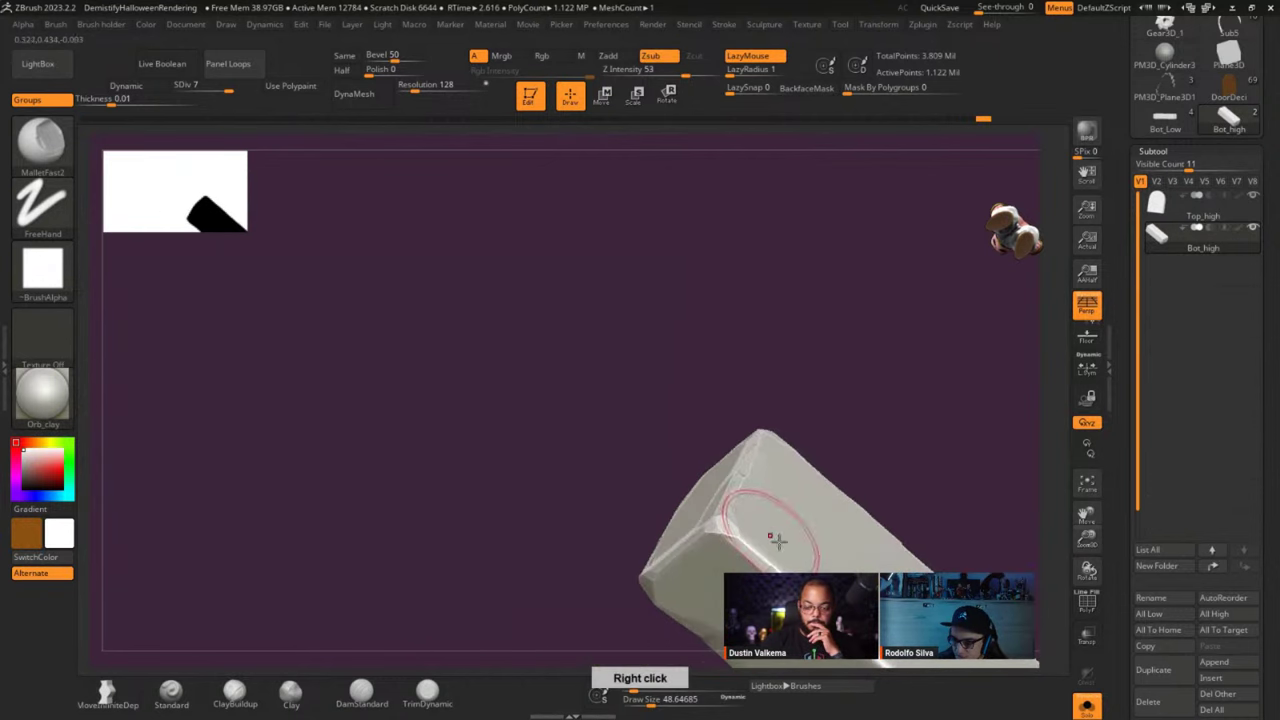
mouse_move(697, 401)
right_mouse_down()
mouse_move(720, 434)
mouse_move(634, 363)
right_mouse_up()
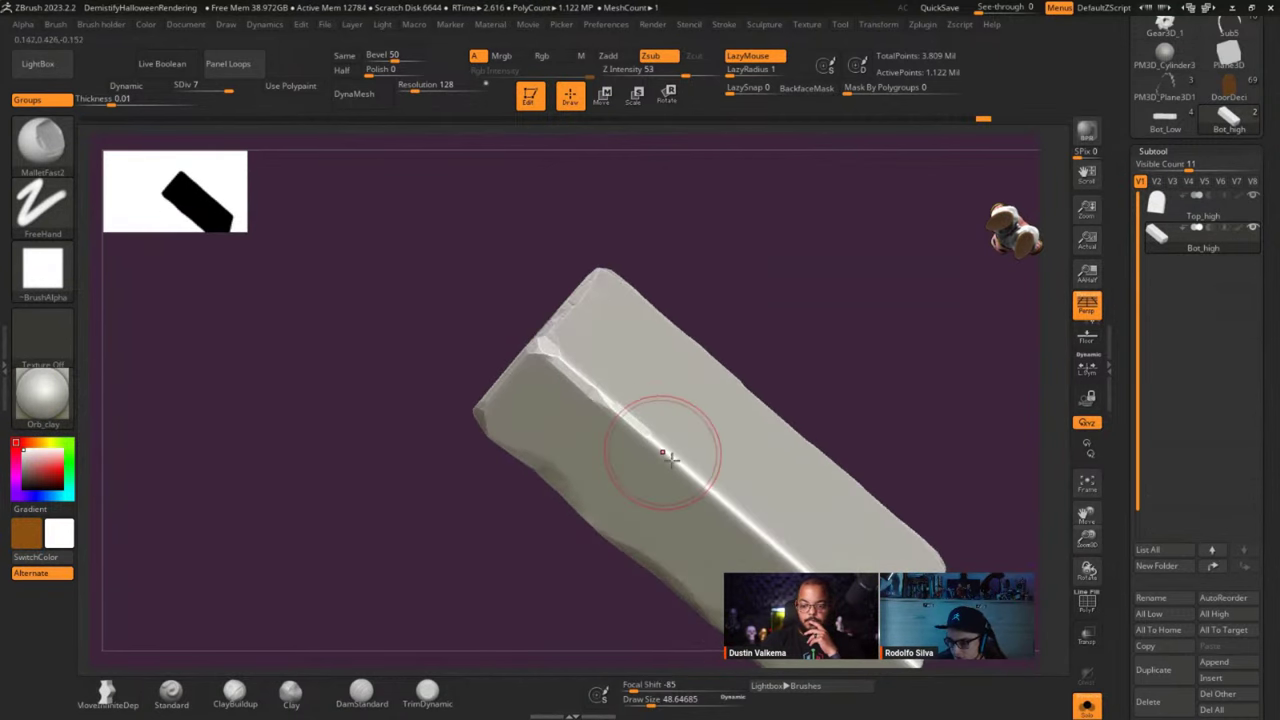
mouse_move(658, 451)
left_mouse_down()
mouse_move(749, 521)
mouse_move(870, 566)
left_mouse_up()
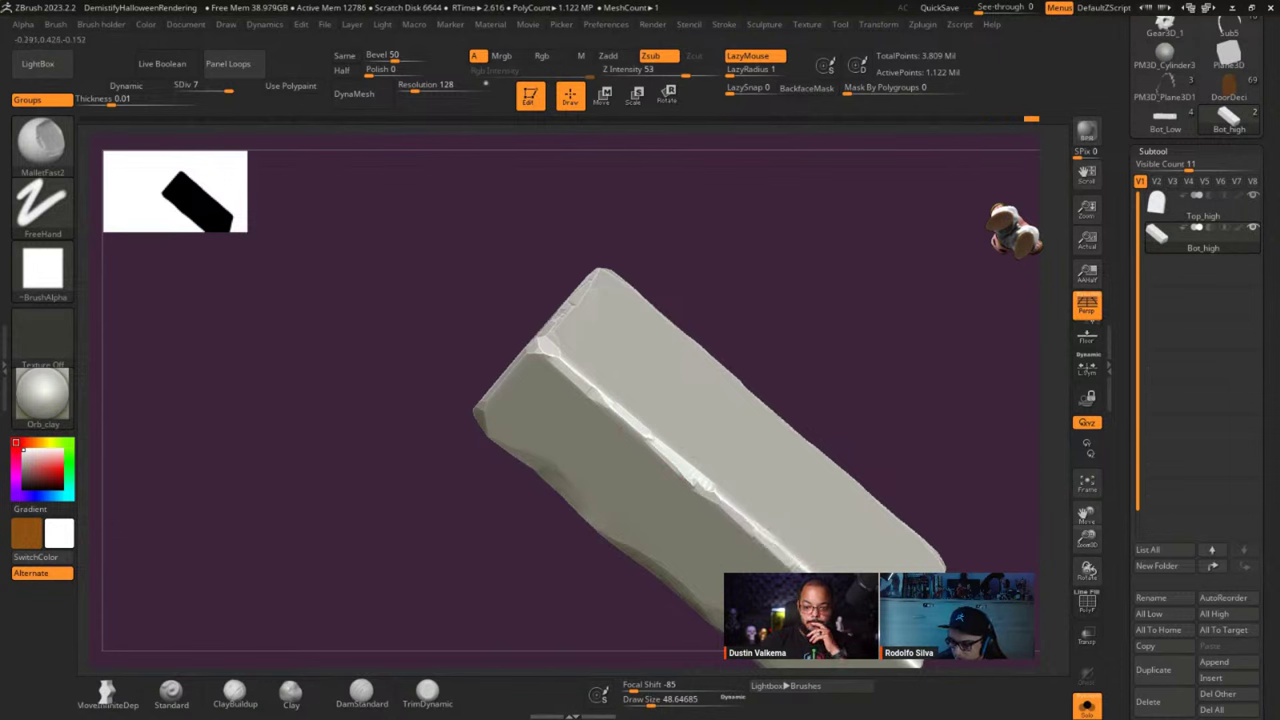
mouse_move(740, 440)
right_mouse_down()
mouse_move(840, 509)
mouse_move(774, 411)
right_mouse_up()
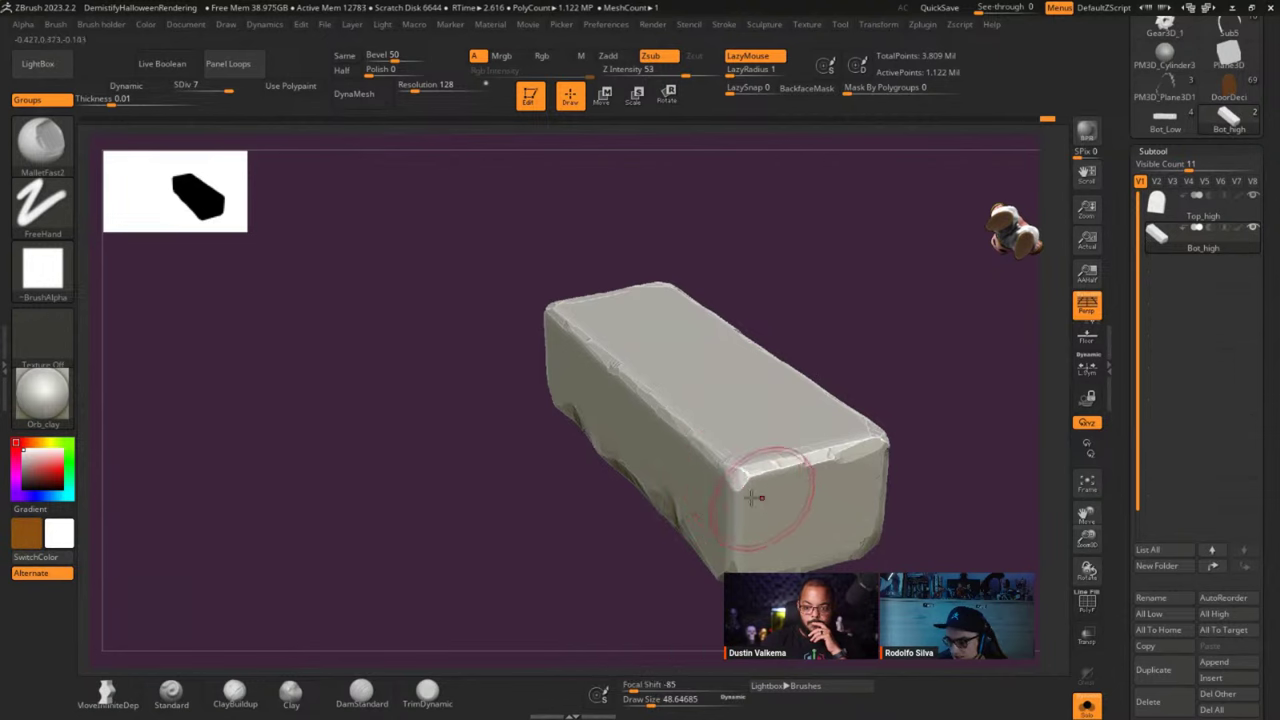
Flatten the chipped edges around the base's end face with the OrbFlatten_Edge brush, and show the slab again.
right_click_drag(737, 493, 805, 555)
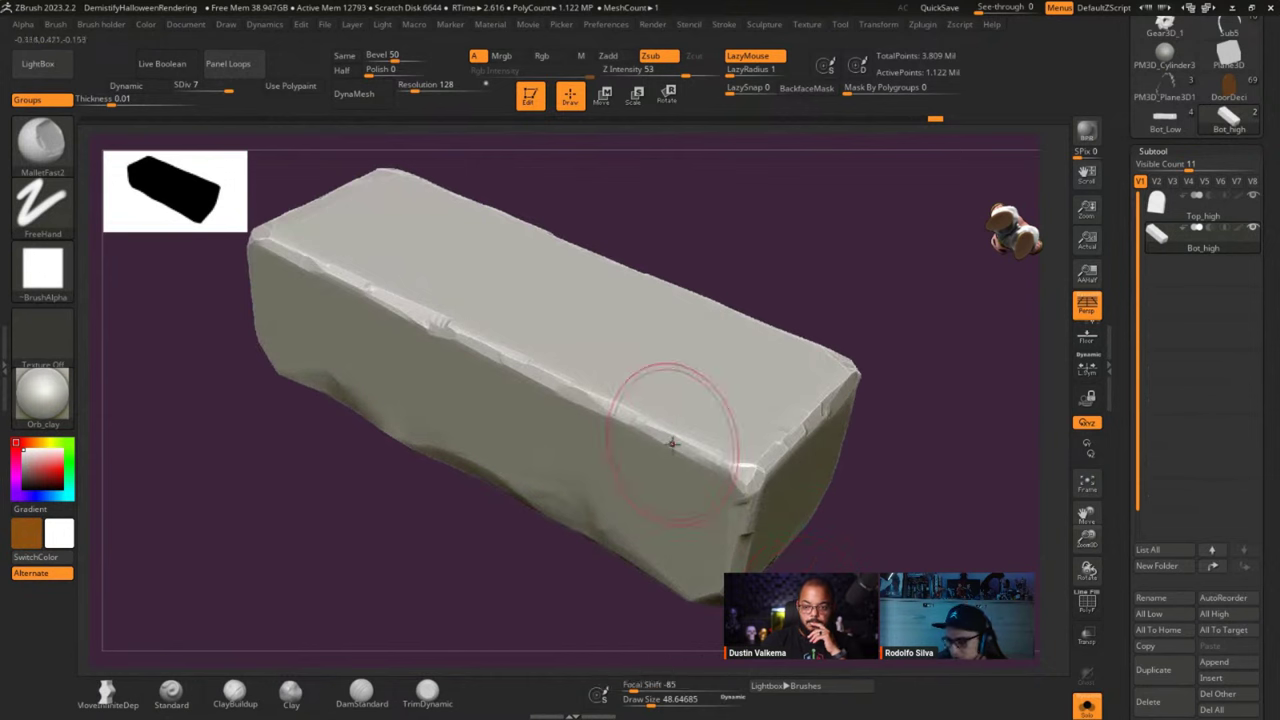
key("ctrl+space")
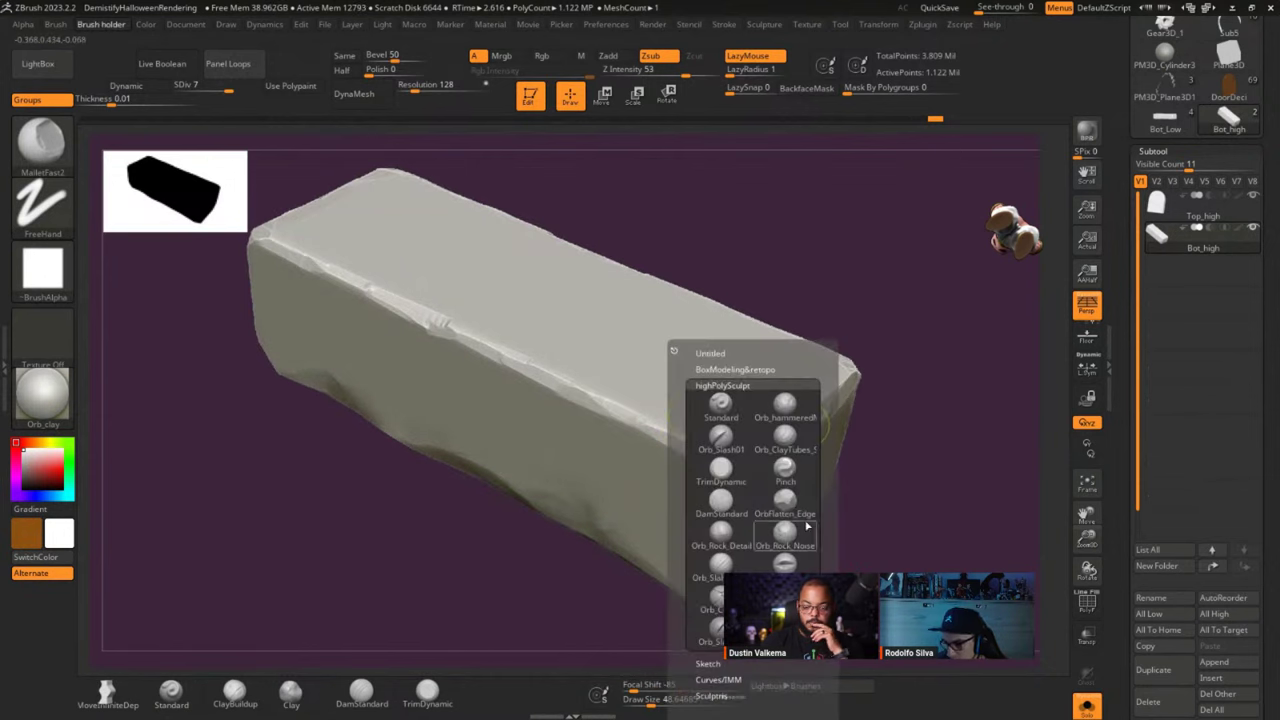
left_click(785, 502)
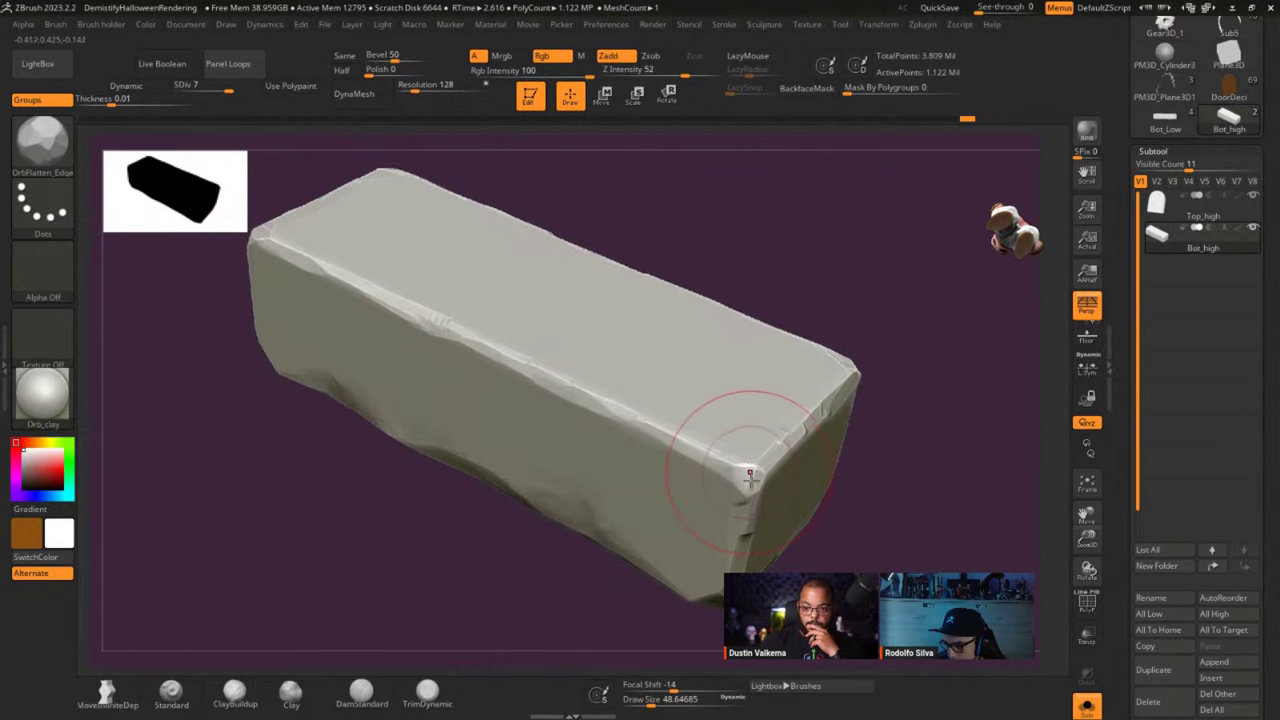
right_click_drag(749, 436, 660, 464)
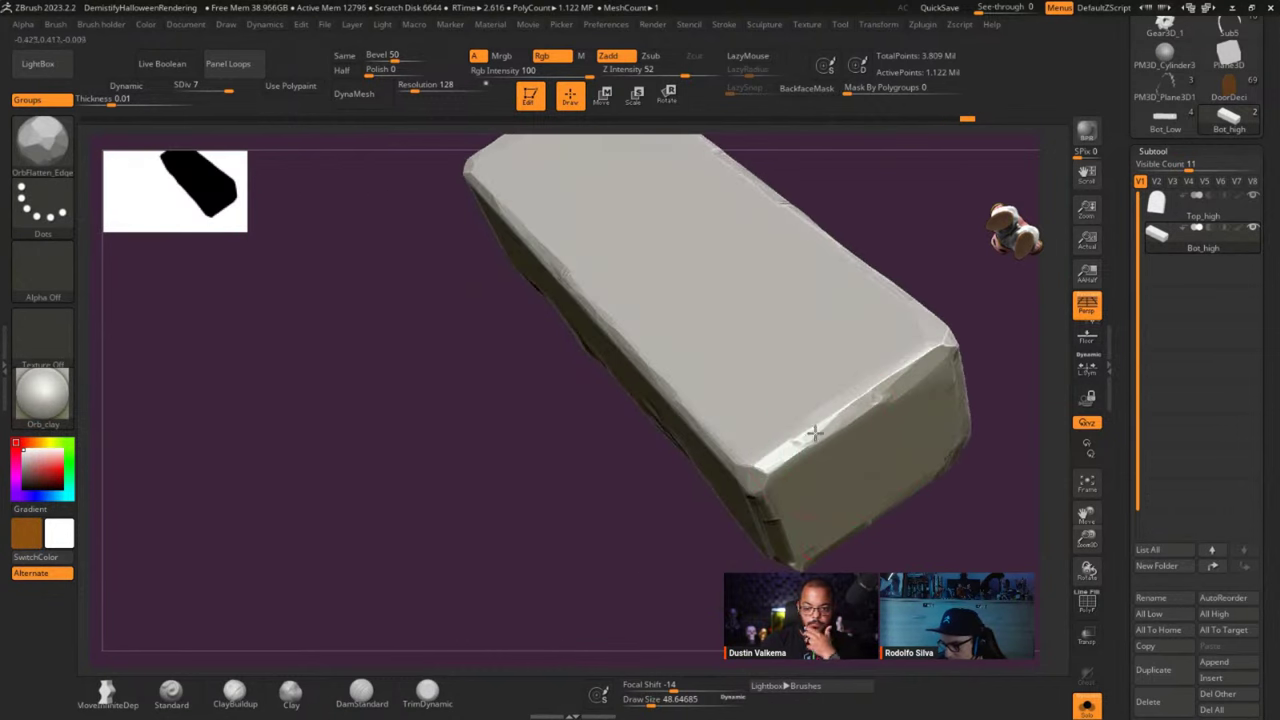
left_click_drag(797, 443, 884, 393)
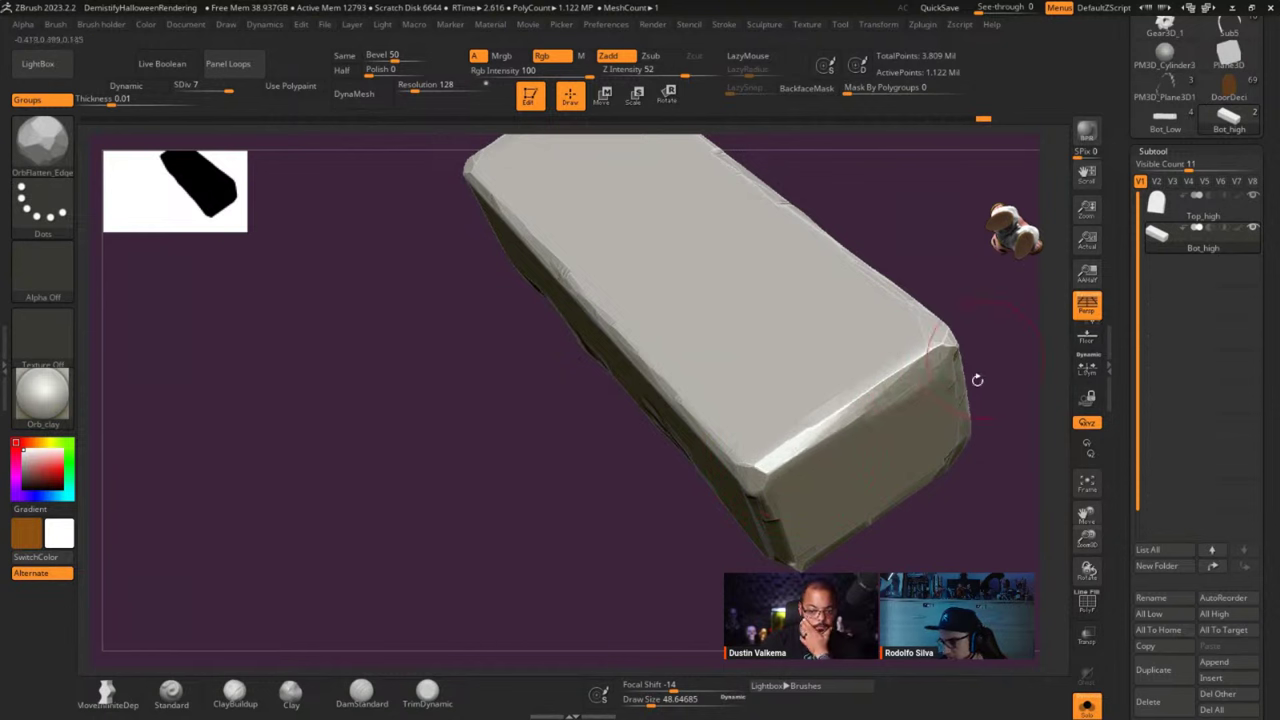
right_click_drag(928, 455, 690, 462)
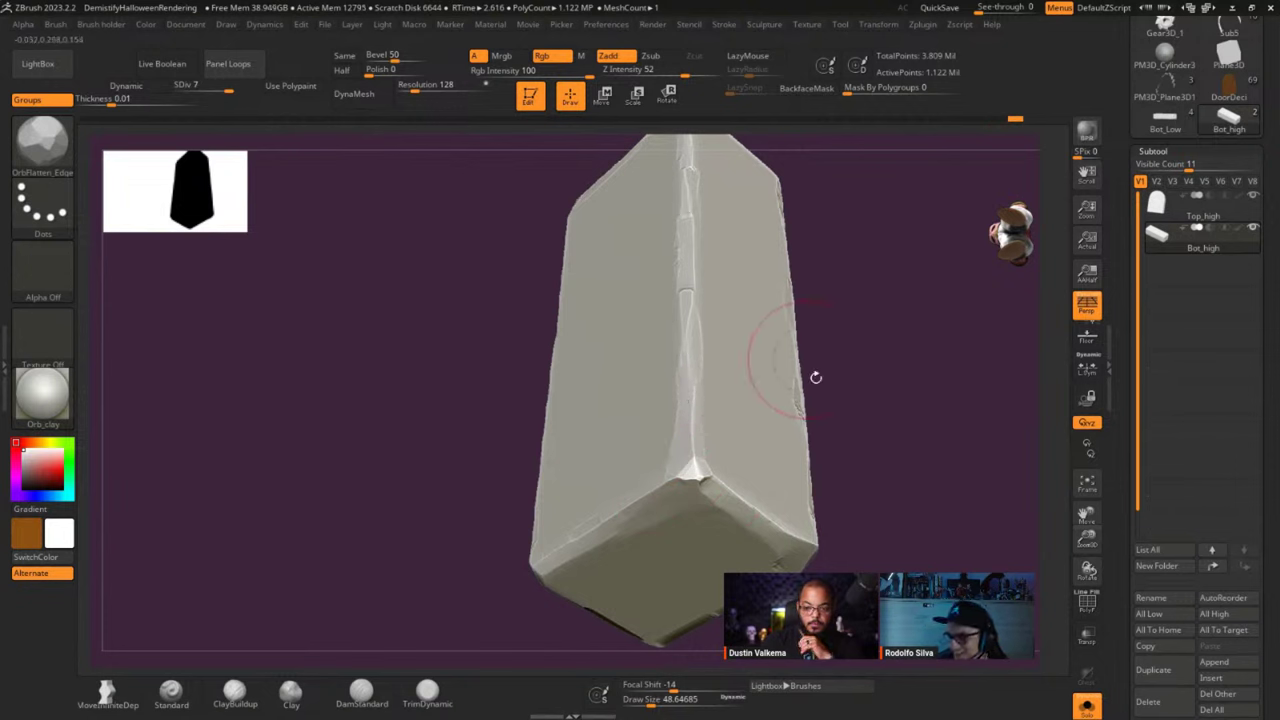
mouse_move(814, 374)
right_mouse_down("ctrl")
mouse_move(740, 403)
mouse_move(728, 369)
mouse_move(738, 313)
mouse_move(729, 320)
mouse_move(748, 325)
mouse_move(716, 300)
mouse_move(689, 394)
mouse_move(666, 409)
mouse_move(710, 455)
mouse_move(714, 480)
mouse_move(777, 526)
mouse_move(791, 477)
mouse_move(738, 458)
right_mouse_up("ctrl")
key("shift+s")
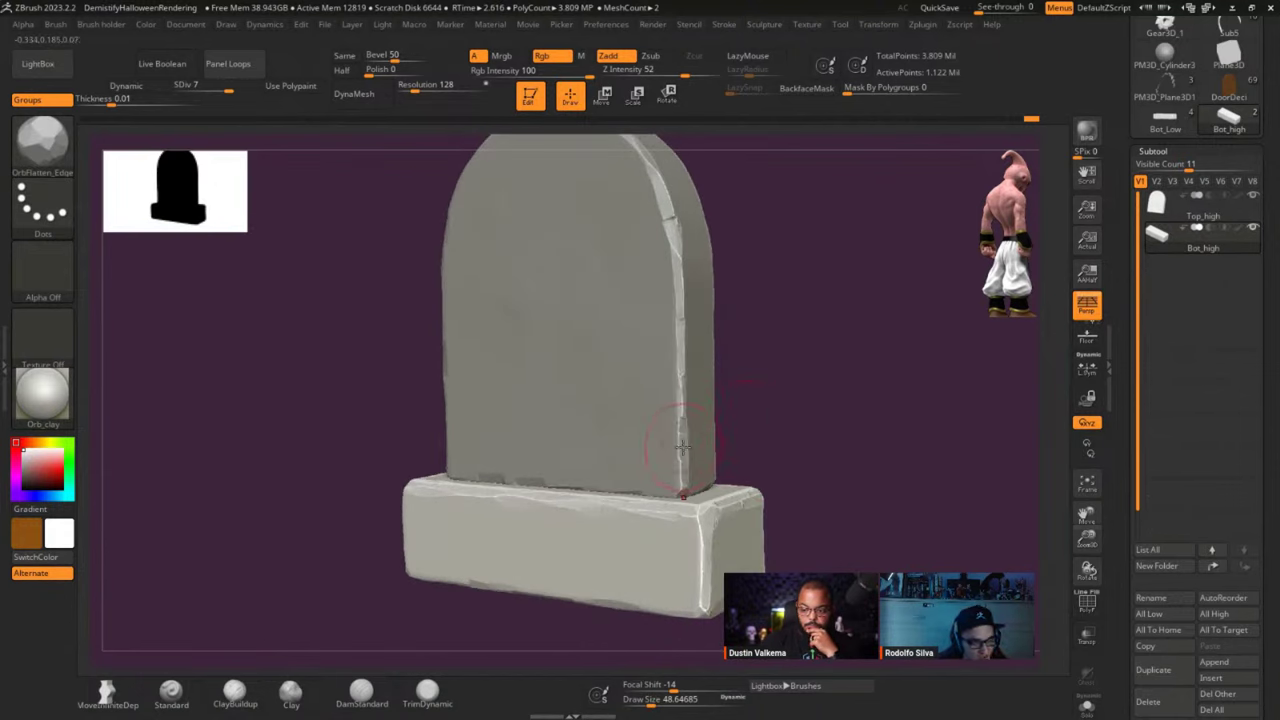
Stamp rock surface detail across the base's front face with the Orb_Rock_Detail brush.
key("b")
left_click(662, 532)
right_click_drag(480, 534, 584, 562)
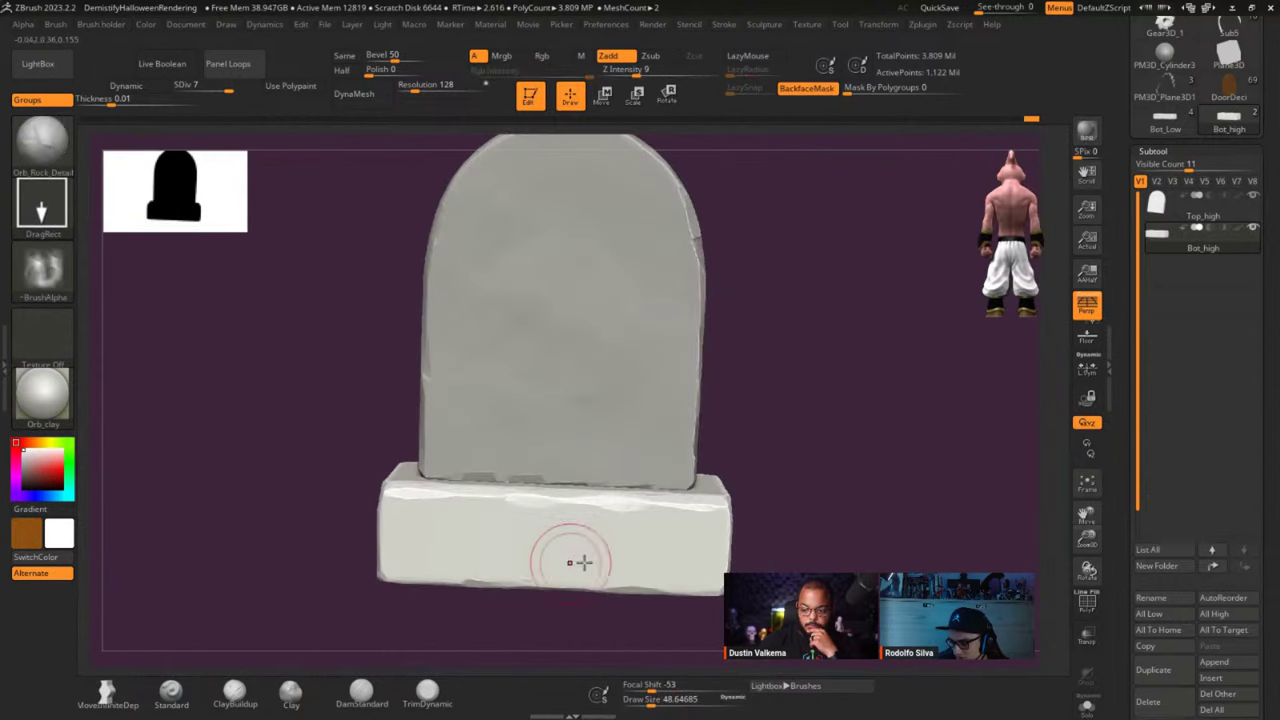
left_click_drag(598, 549, 679, 564)
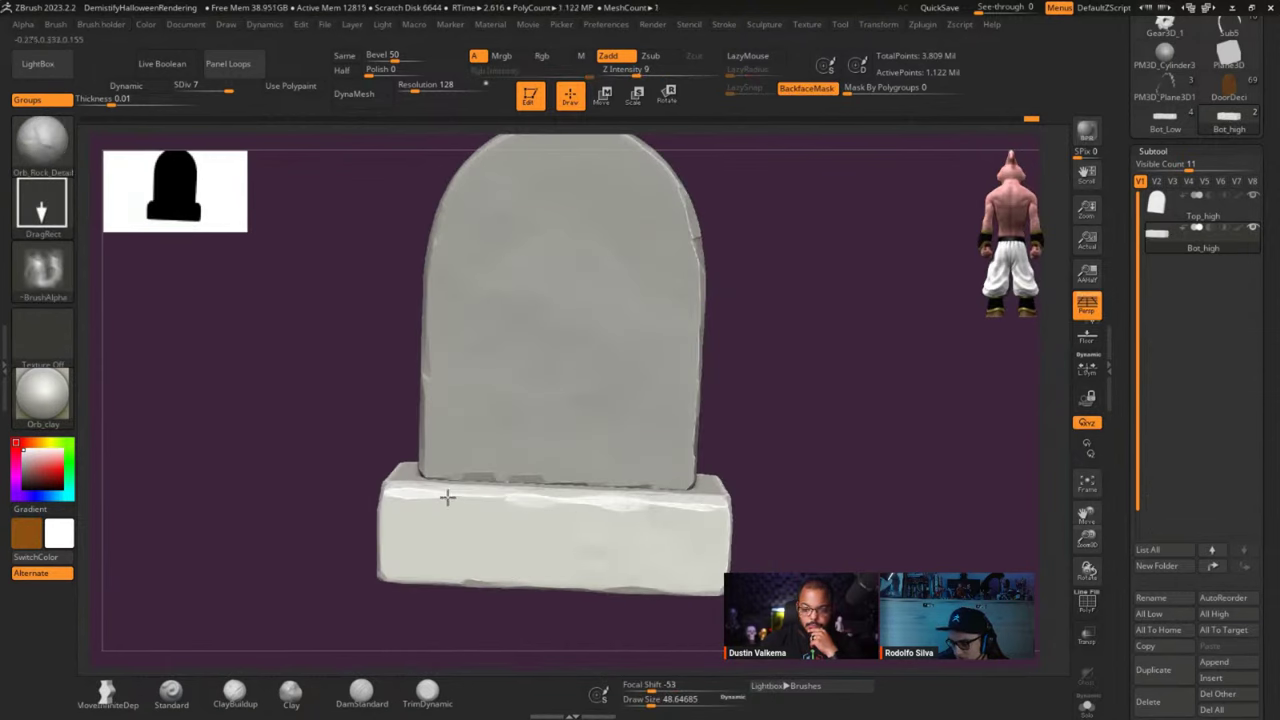
right_click_drag(514, 486, 701, 593)
right_click_drag(800, 600, 826, 564)
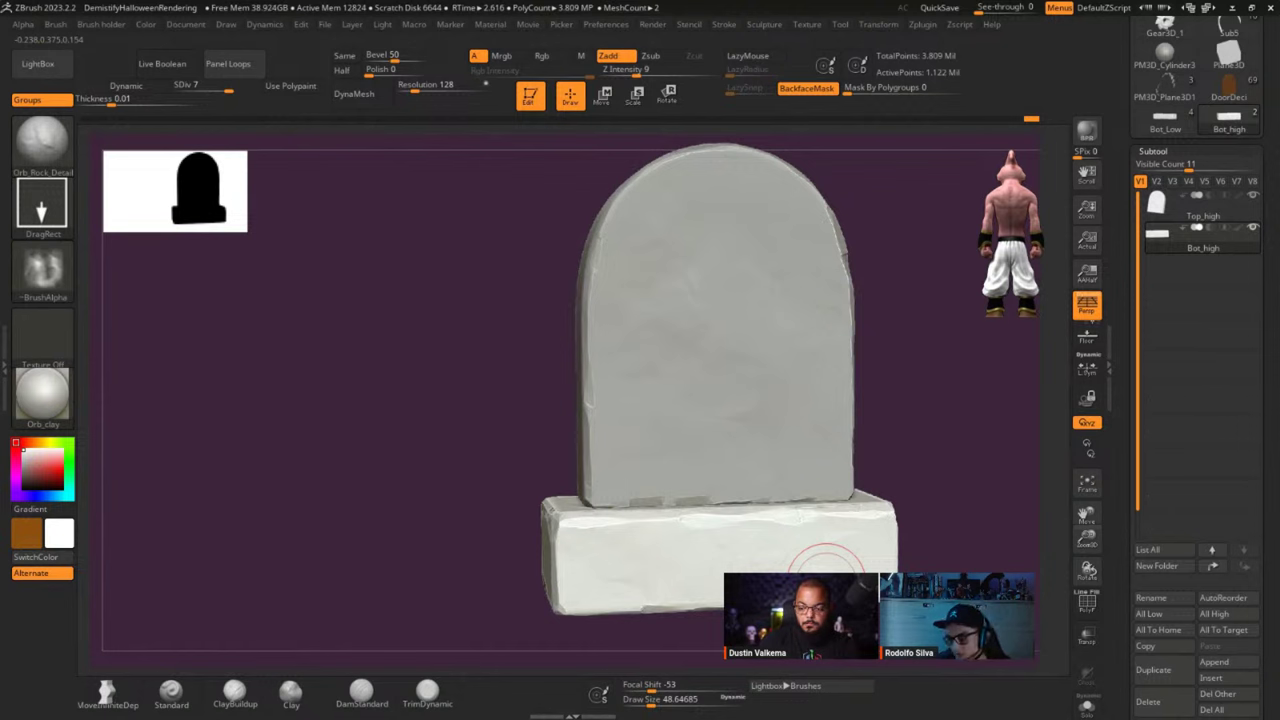
Return to the OrbFlatten_Edge brush and inspect the base's corners and faces together with the slab.
right_click_drag(823, 543, 820, 545)
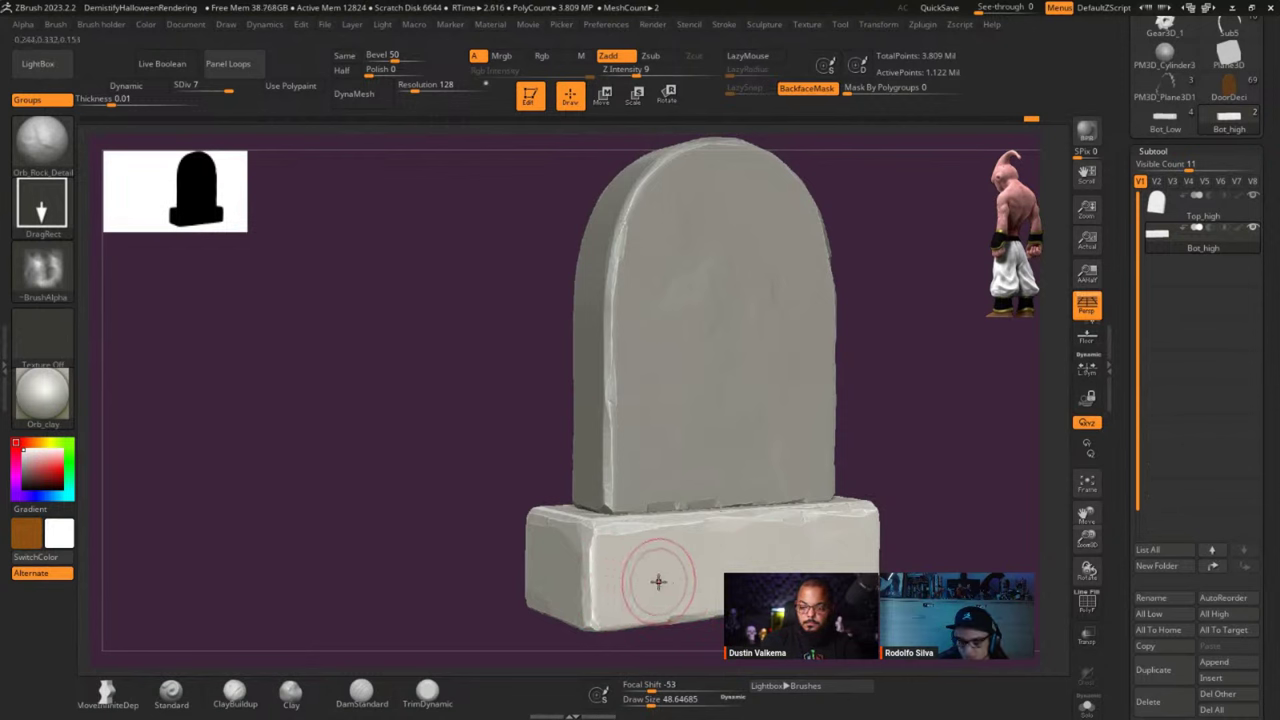
key("b")
left_click(714, 505)
mouse_move(533, 558)
right_mouse_down("alt")
mouse_move(563, 503)
mouse_move(608, 562)
right_mouse_up("alt")
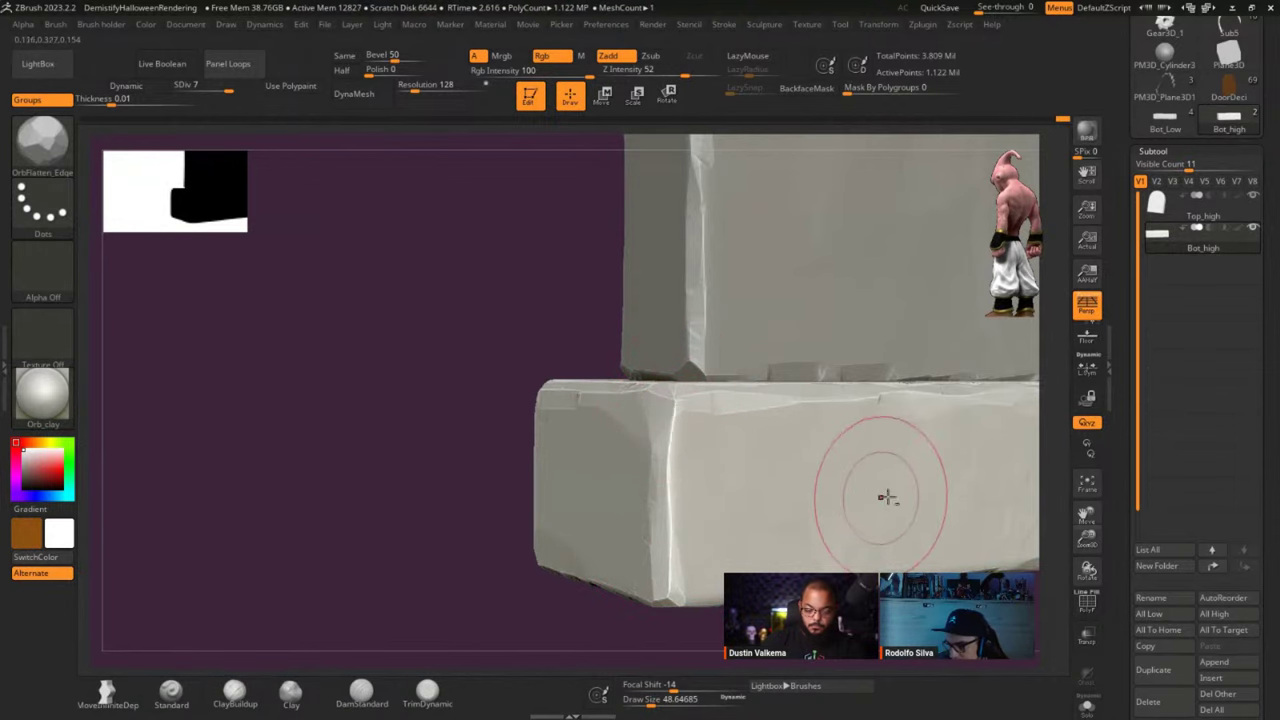
mouse_move(886, 497)
right_mouse_down()
mouse_move(608, 494)
mouse_move(837, 471)
mouse_move(774, 414)
mouse_move(871, 440)
right_mouse_up()
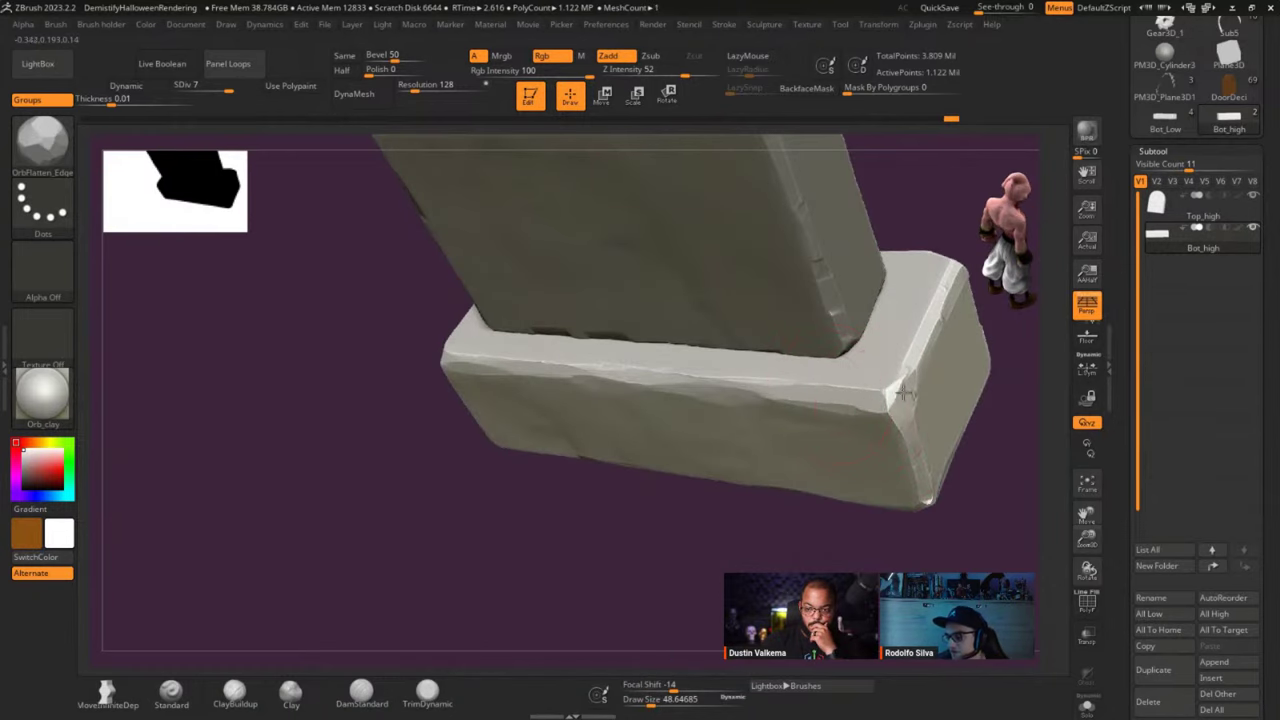
right_click_drag(903, 393, 855, 465)
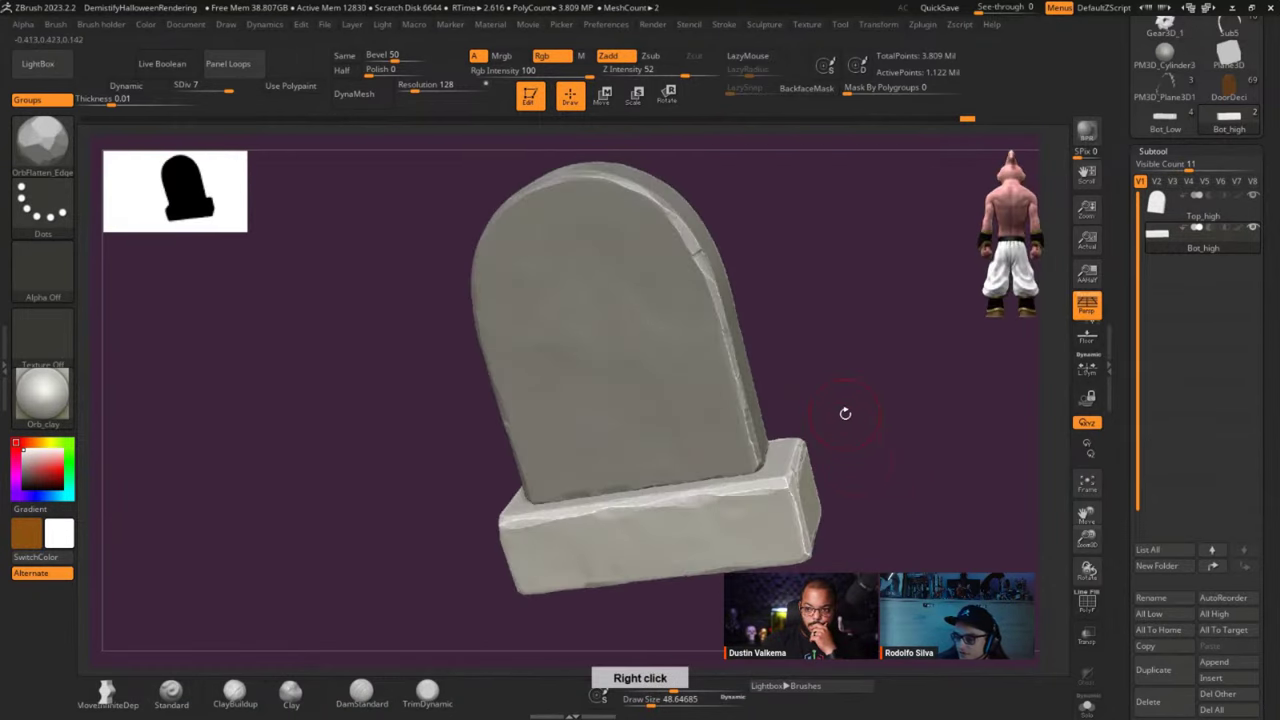
right_click_drag(845, 413, 901, 394)
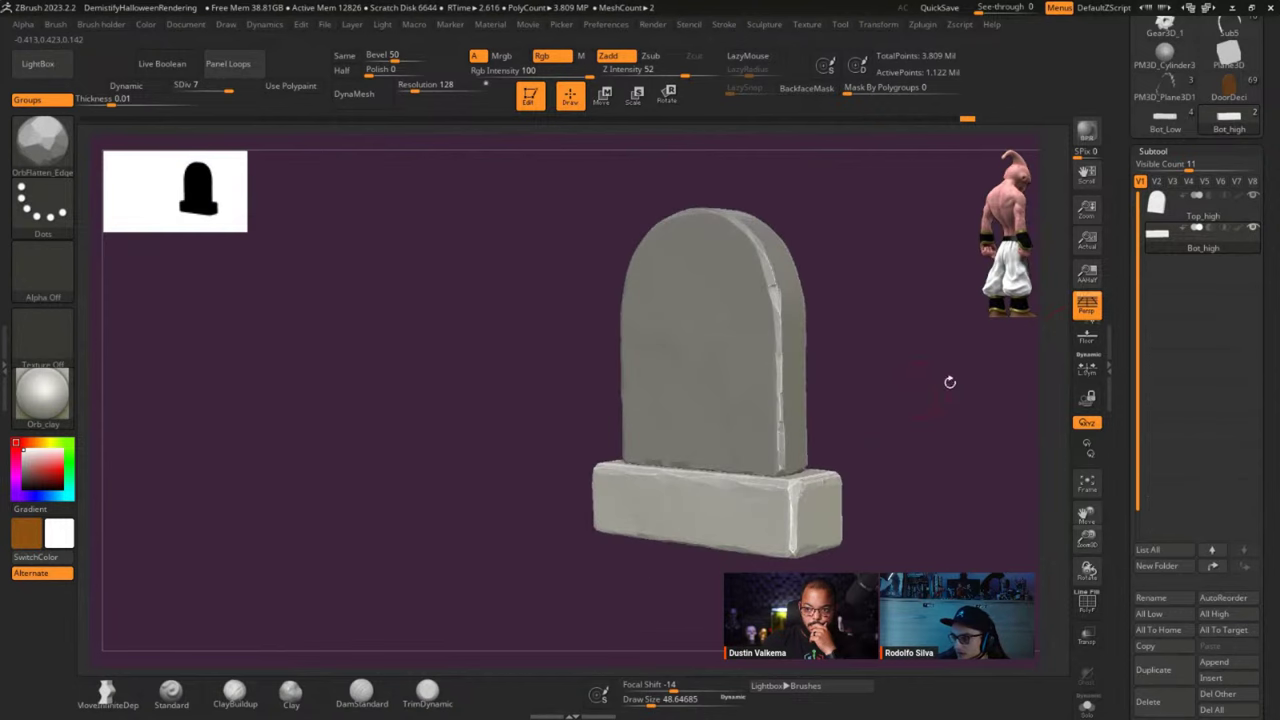
Lower the base to subdivision level 1 and display its polyframe to examine the low-resolution shape.
key("shift")
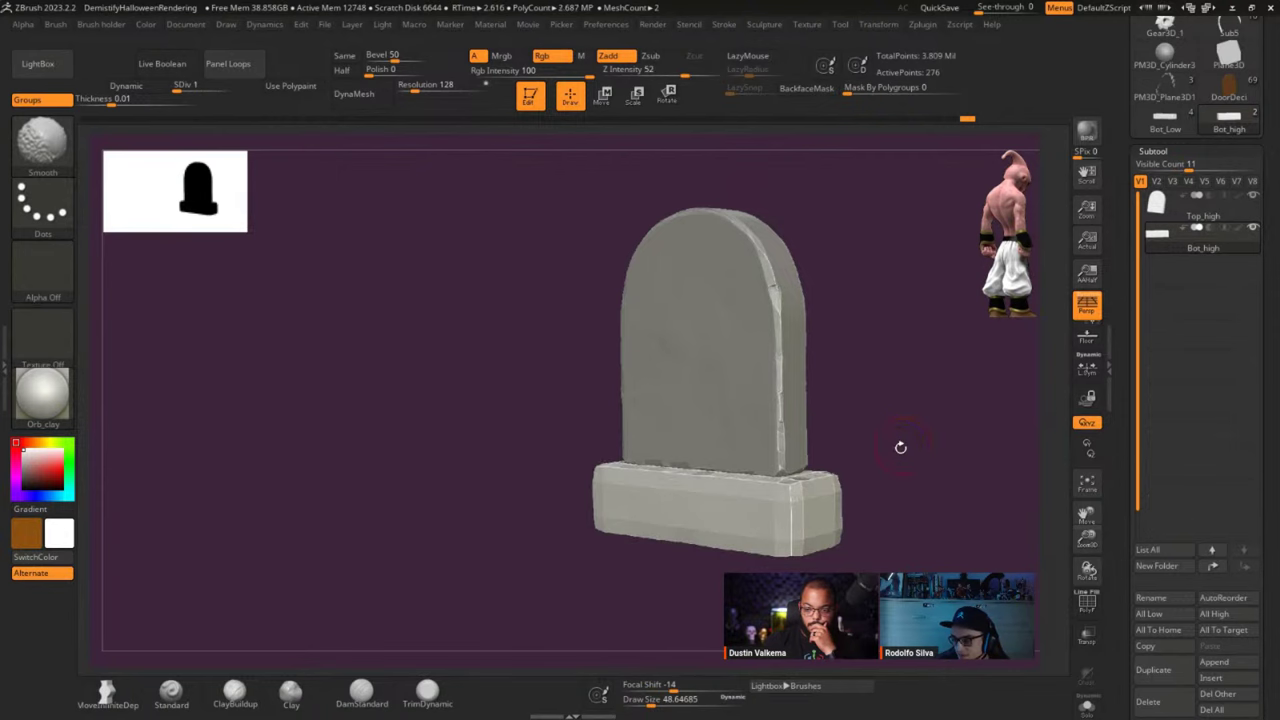
right_click_drag(900, 446, 849, 480)
key("shift+f")
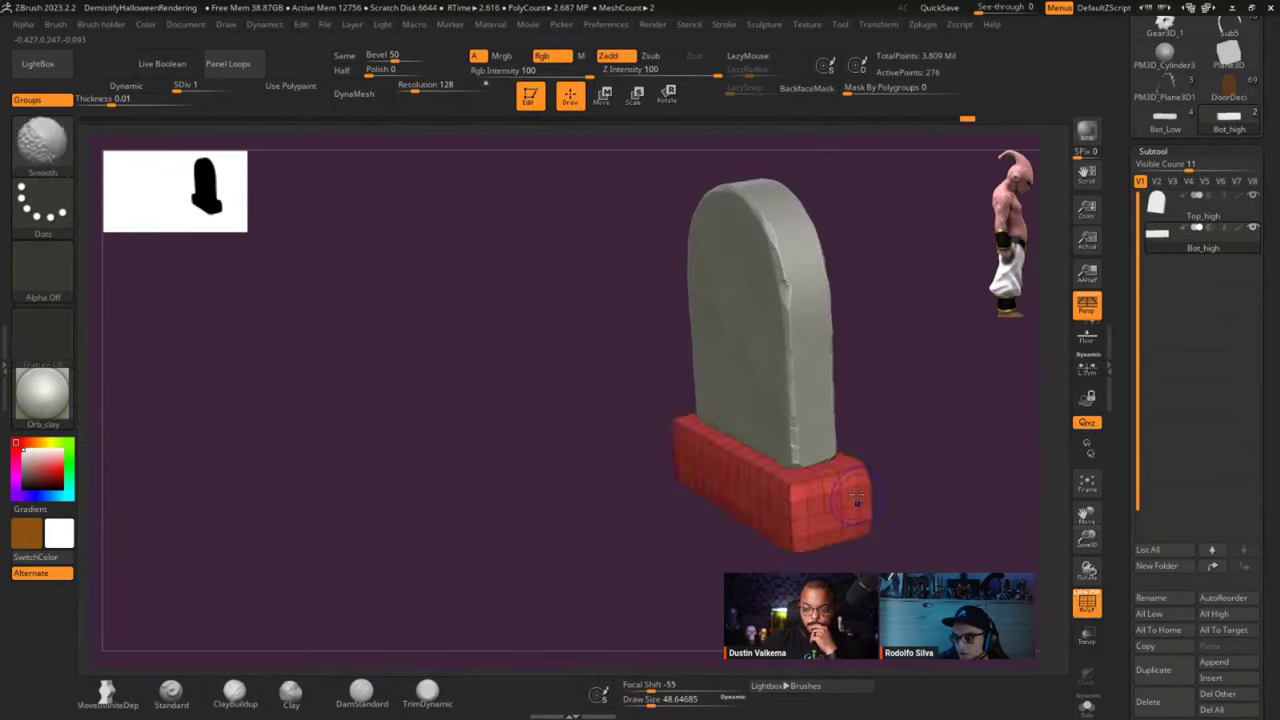
right_click_drag(925, 517, 845, 488)
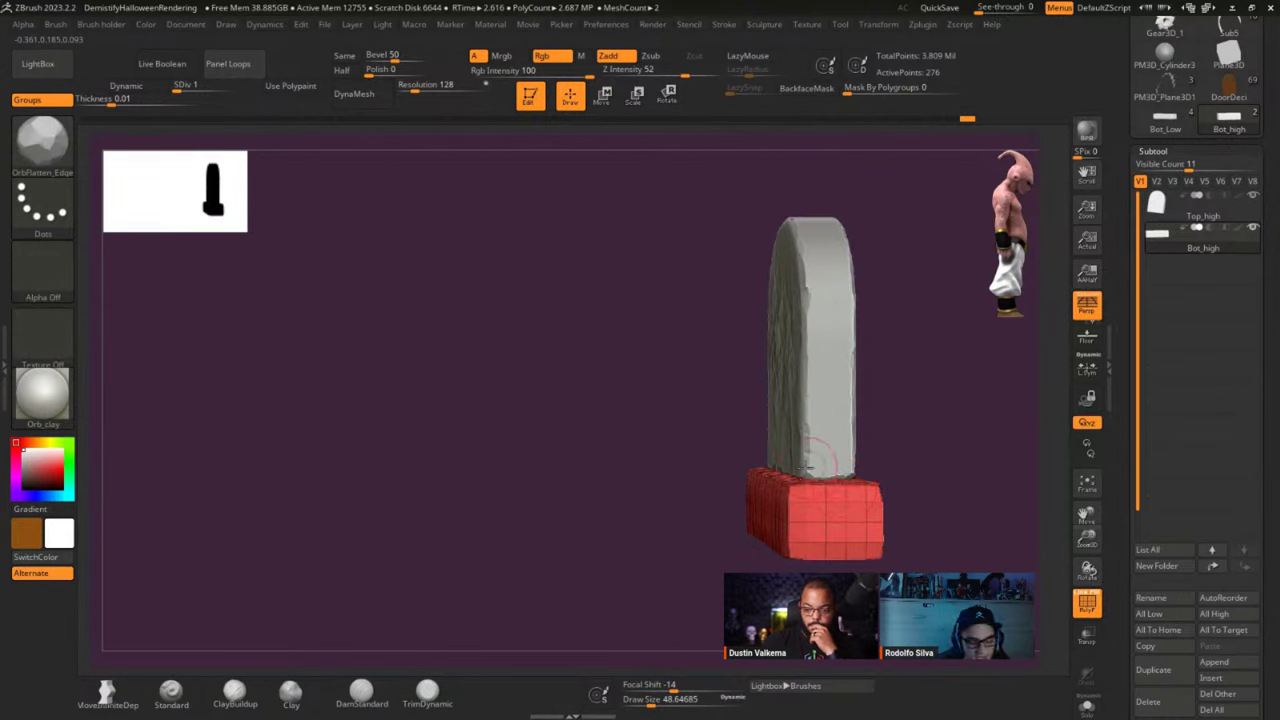
In a side view without perspective, enlarge the silhouette thumbnail to size 512 and raise the base to subdivision level 7.
key("p")
left_click_drag(180, 205, 612, 583)
right_click_drag(731, 545, 837, 538, "alt")
key("d")
key("d")
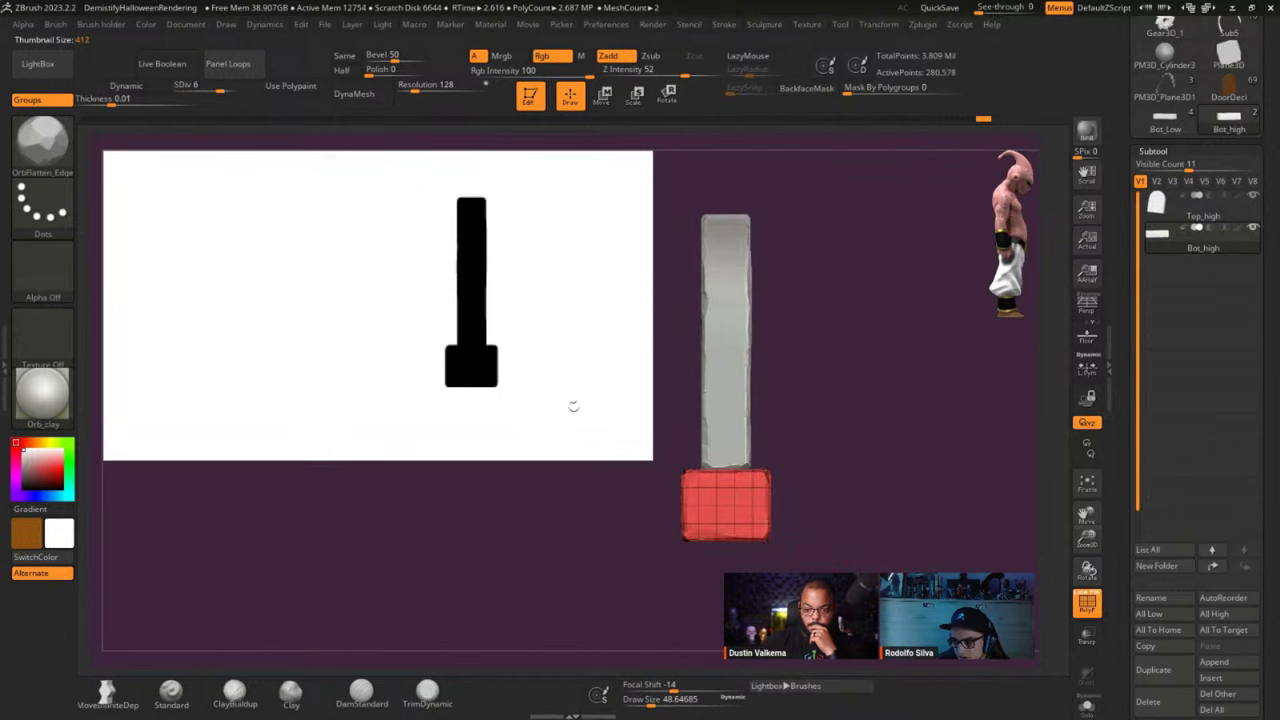
left_click_drag(467, 360, 846, 673)
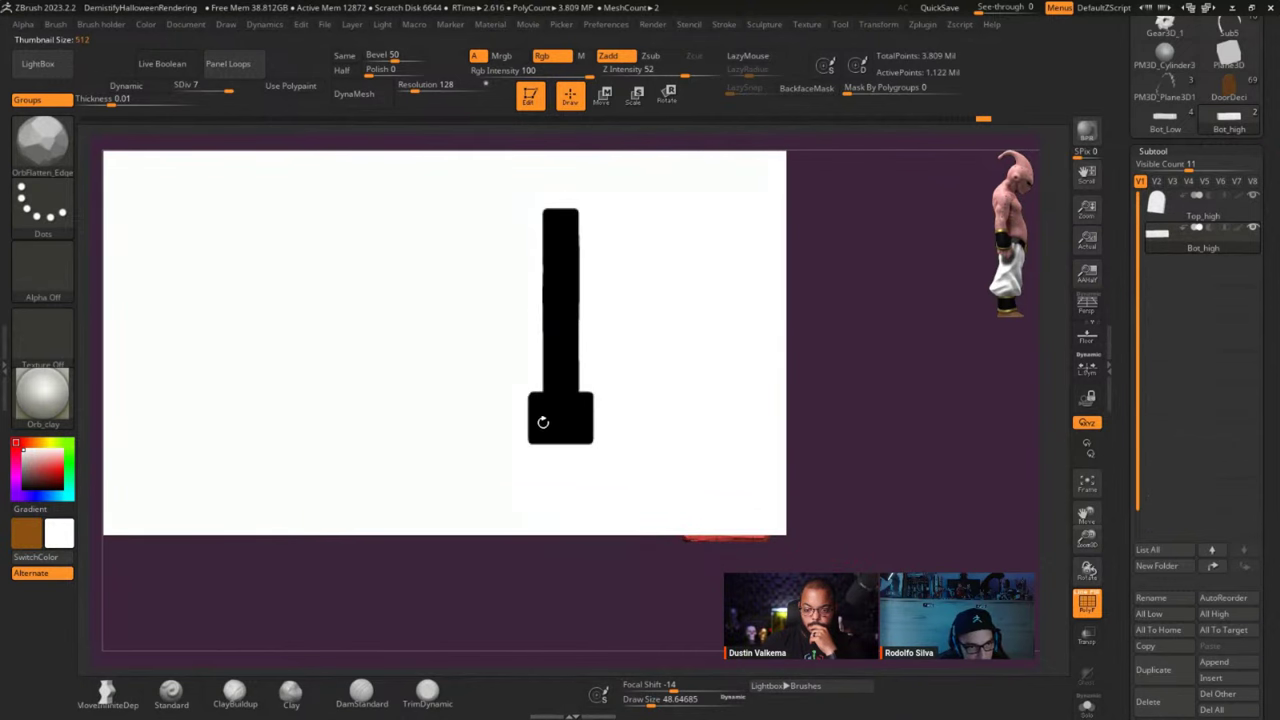
Step the base's subdivision level down and back up to 7 to compare its silhouette.
key("shift")
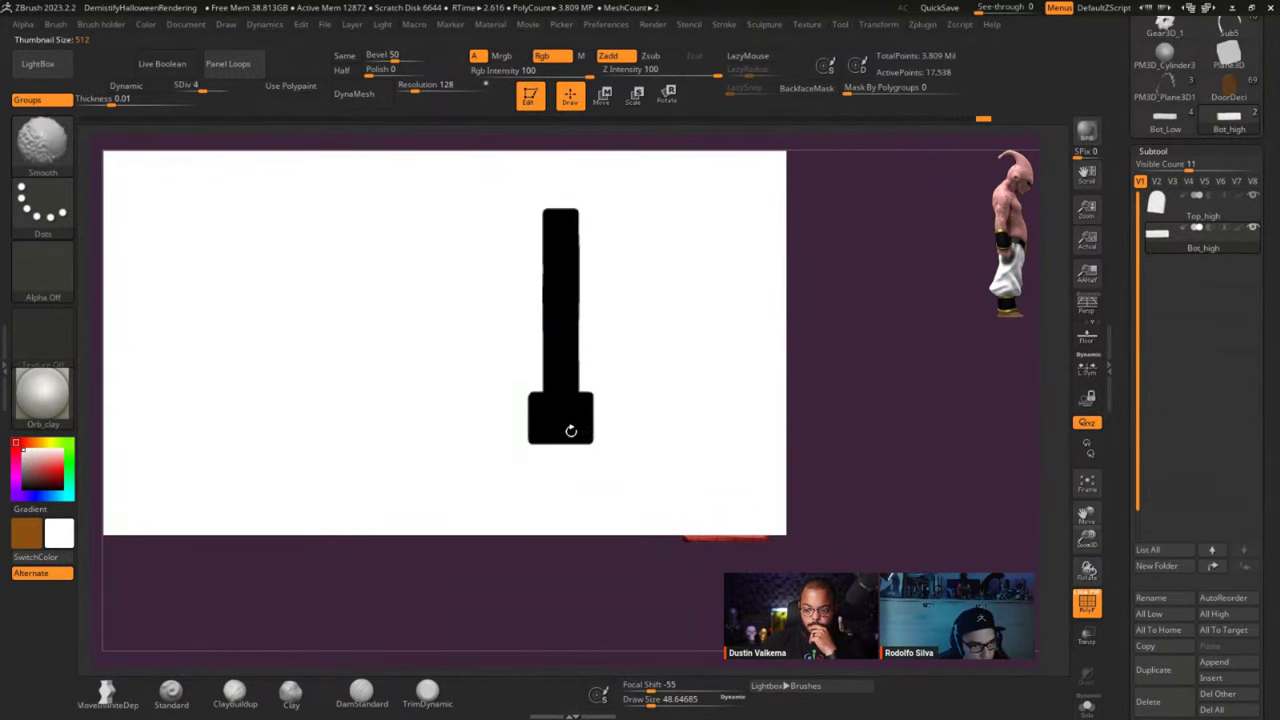
key("shift+d")
key("shift+d")
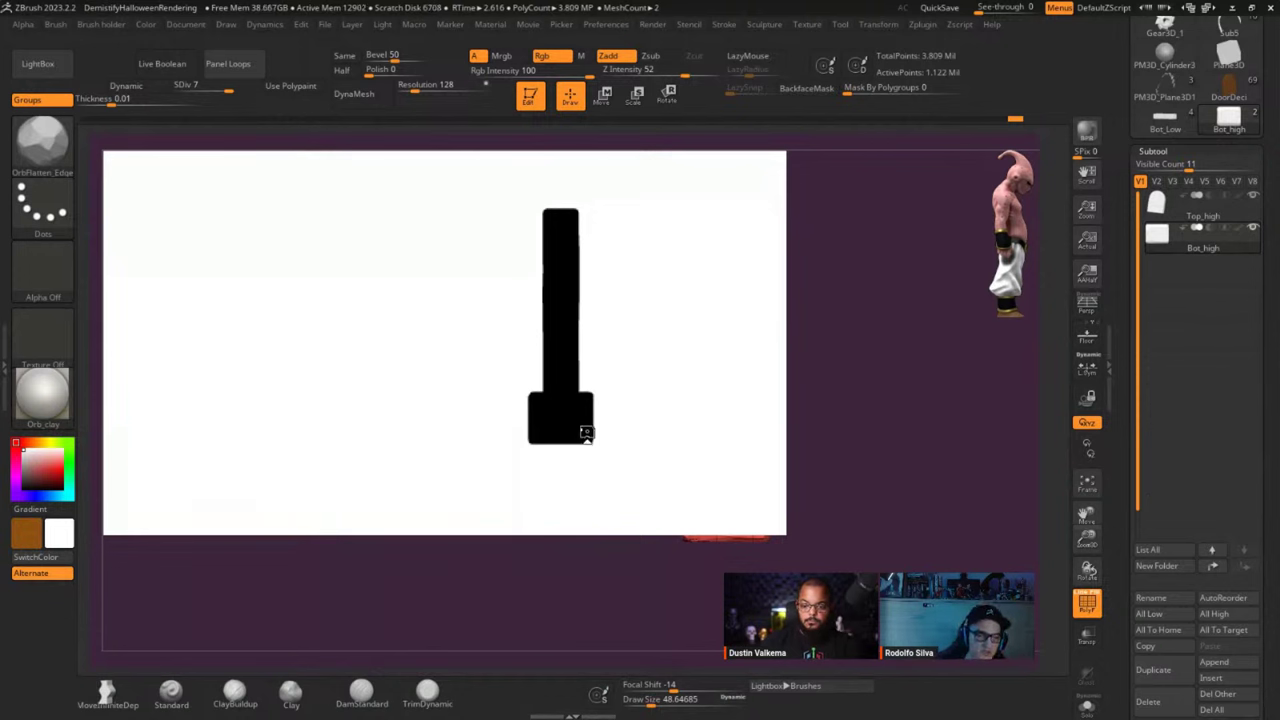
key("shift")
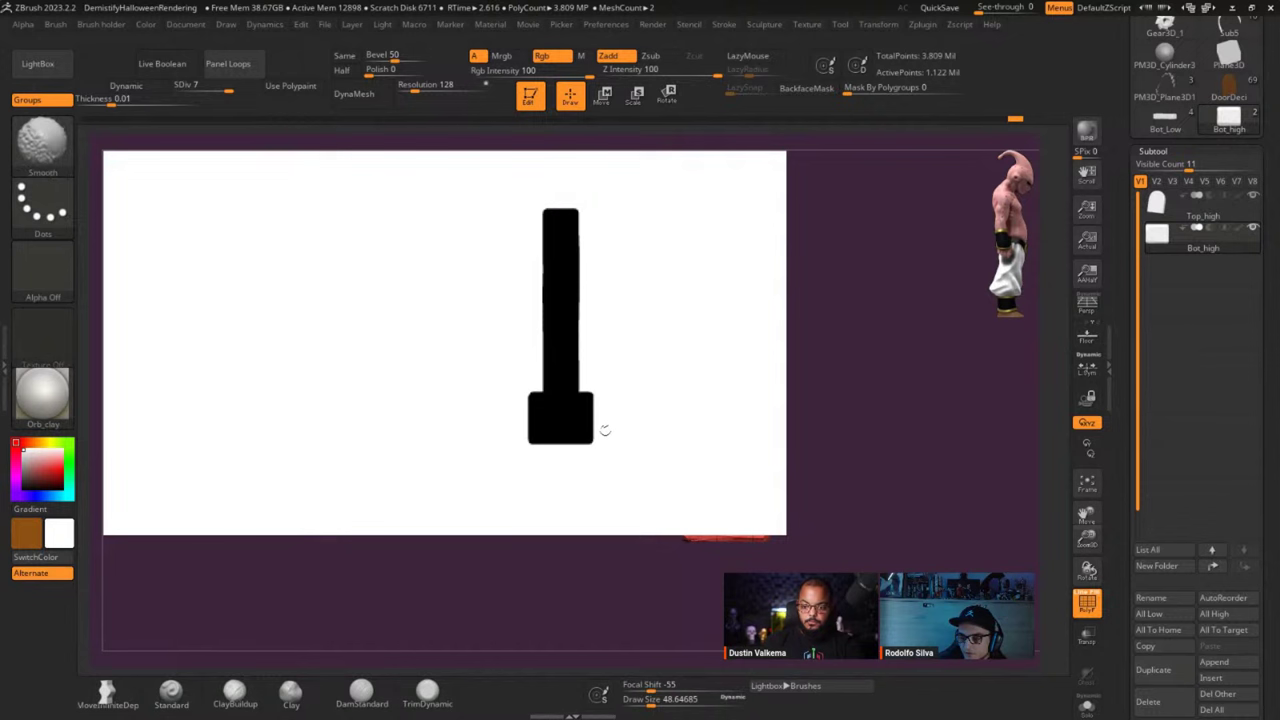
key("d")
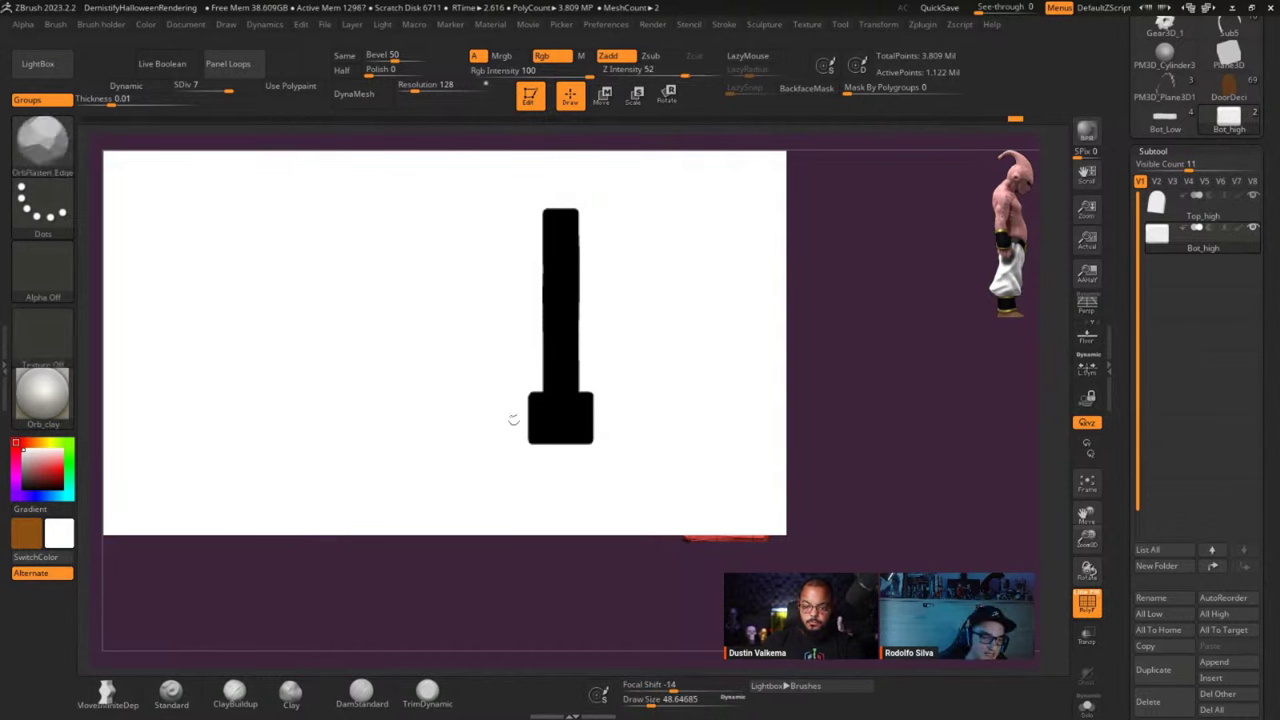
Reduce the silhouette thumbnail to size 311 and view the tombstone at three-quarter angle without the polyframe.
left_click_drag(748, 516, 480, 400)
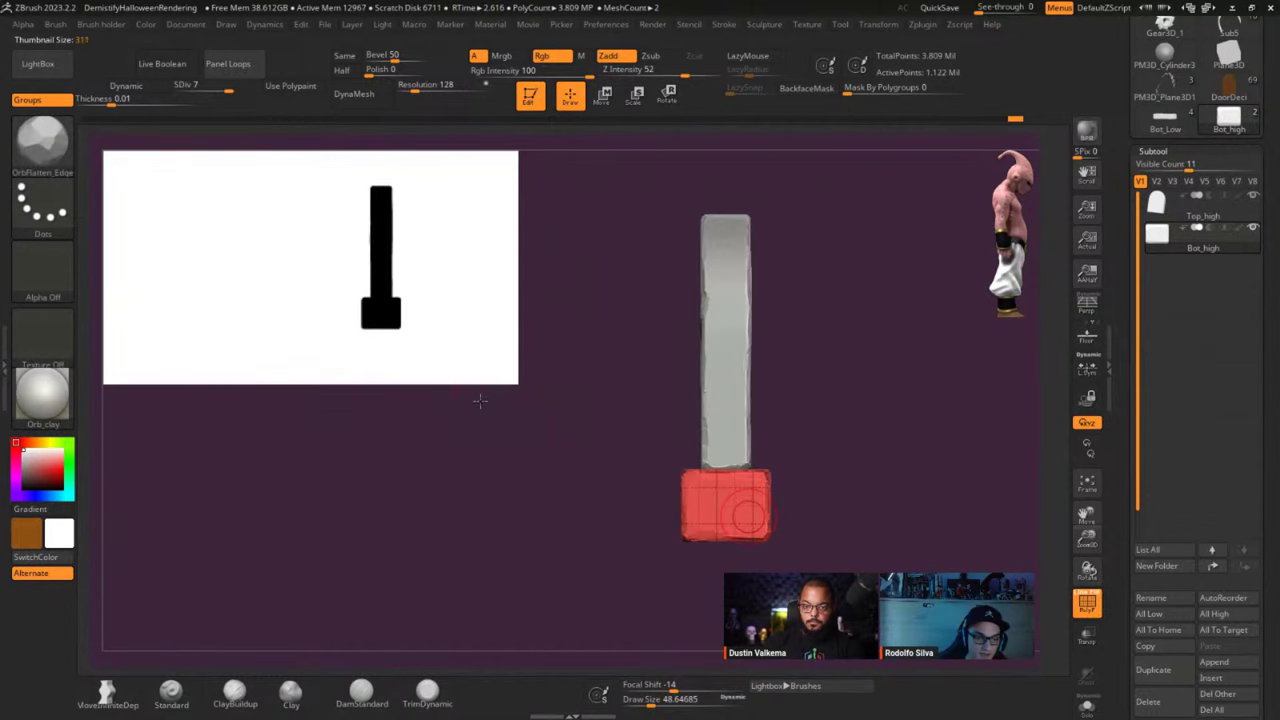
key("shift+f")
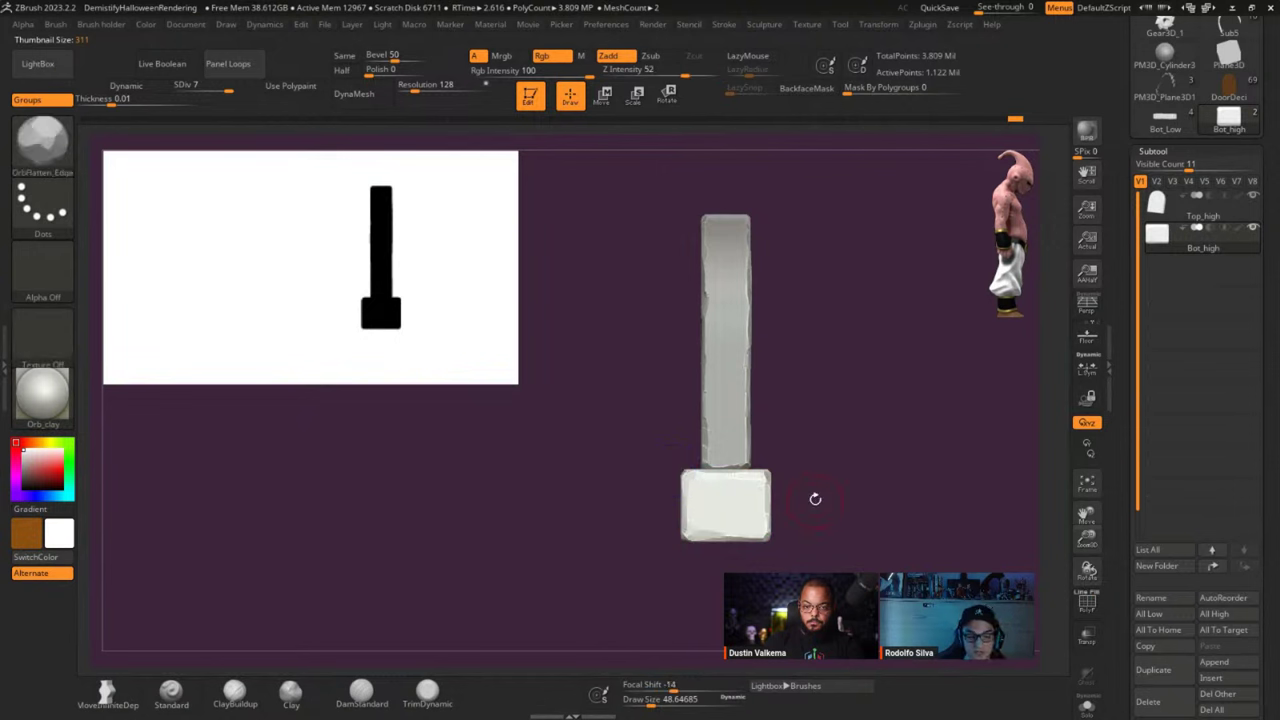
left_click_drag(815, 500, 744, 489)
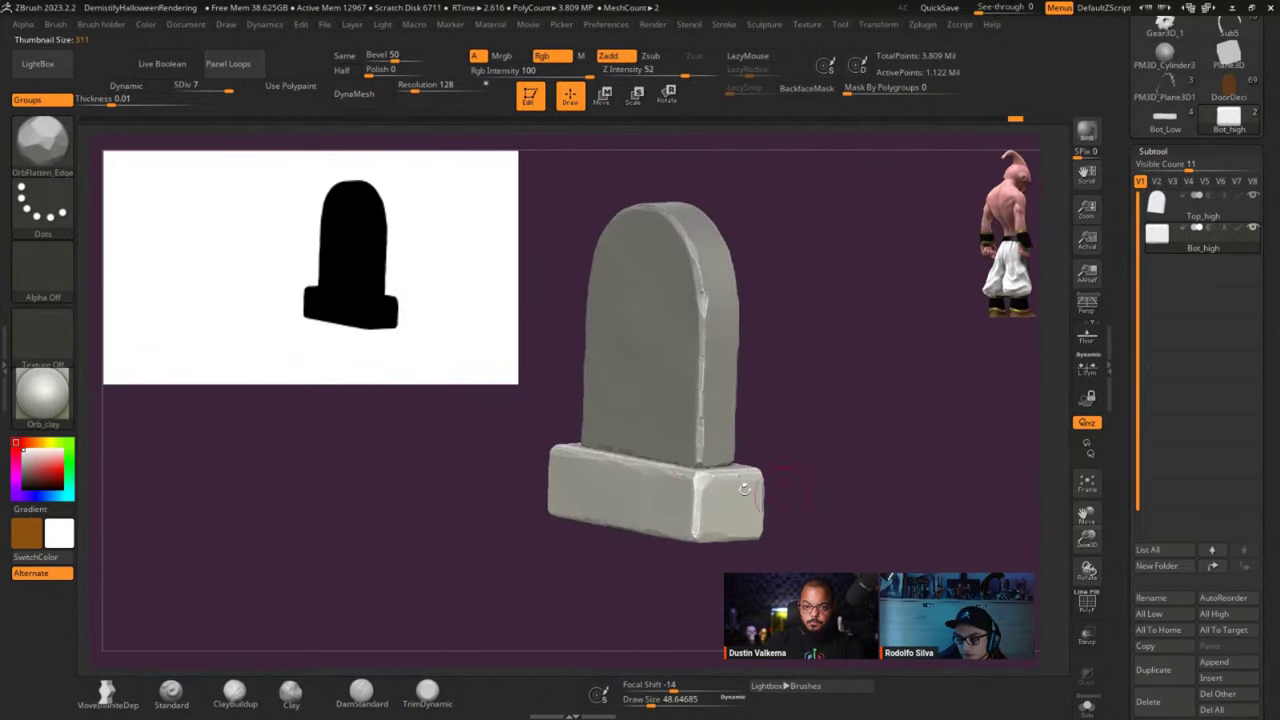
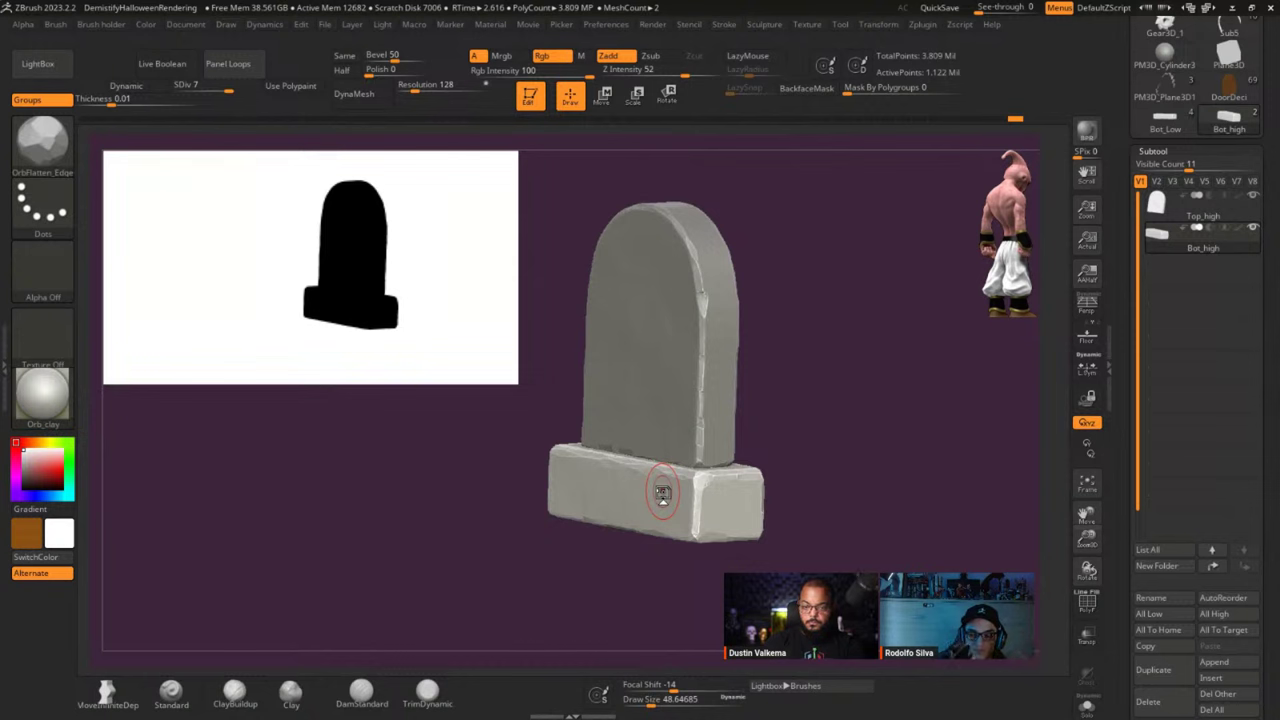
left_click(726, 482)
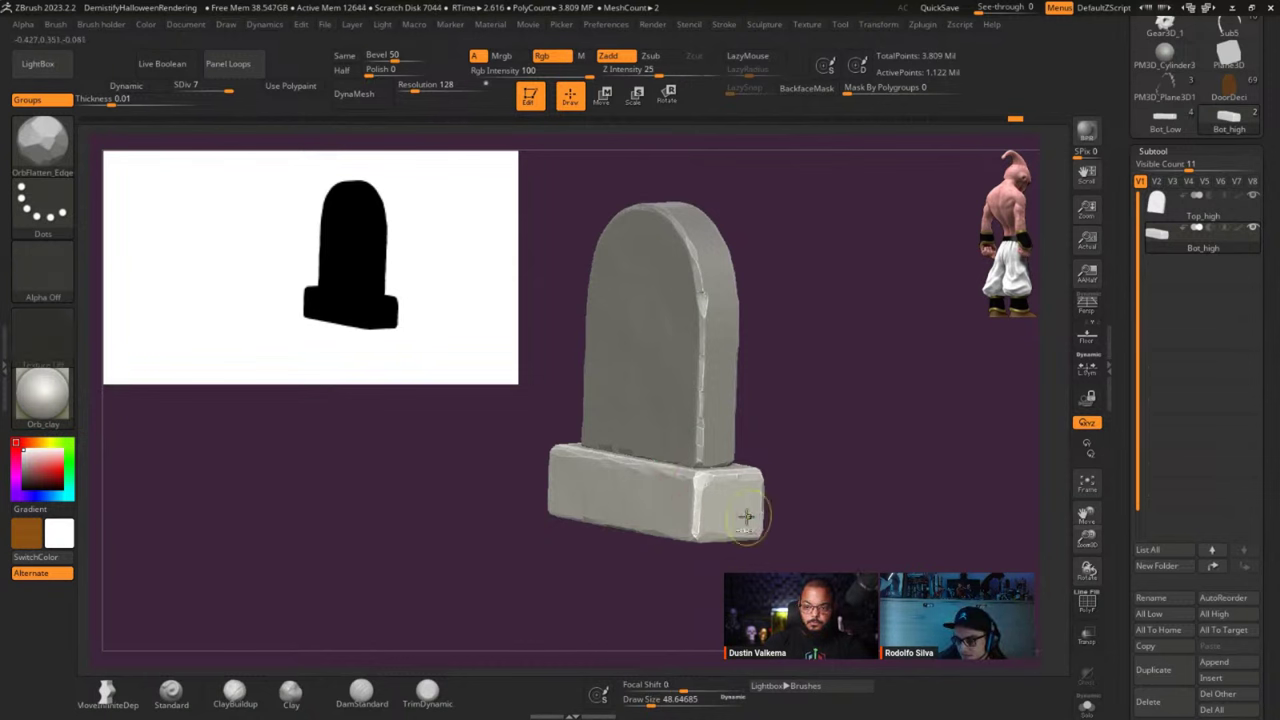
key("shift+f")
key("shift+f")
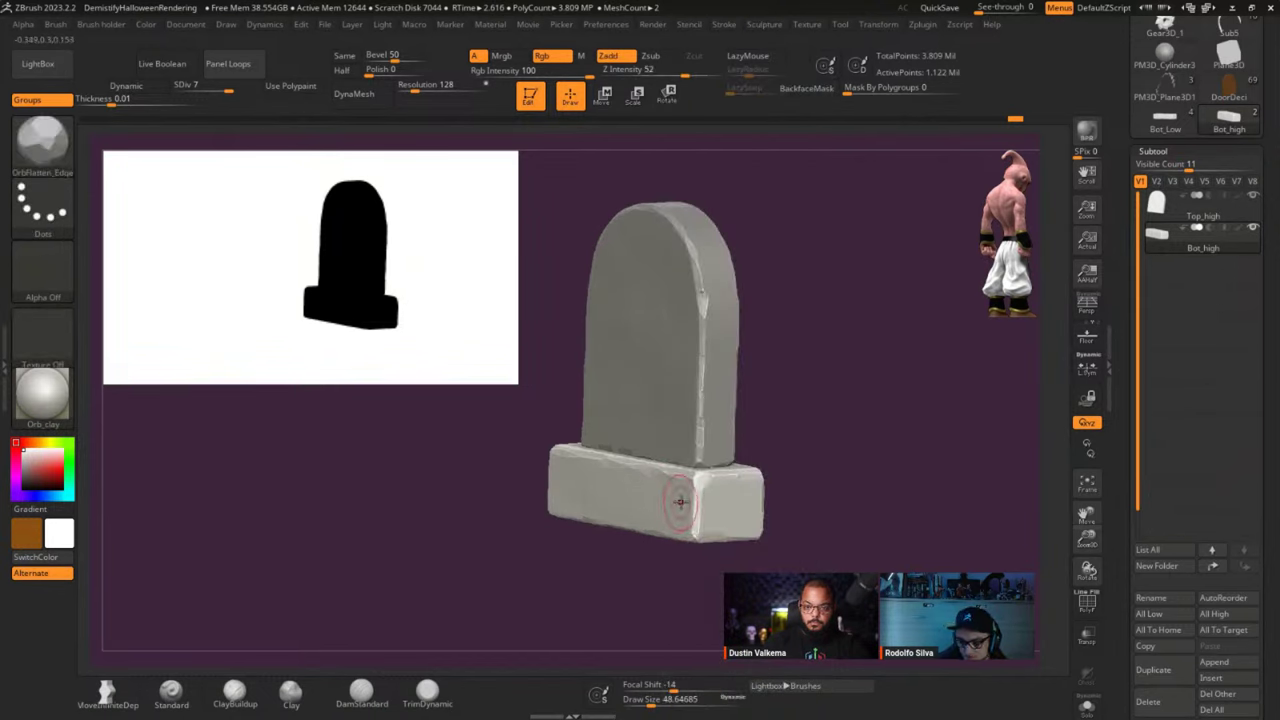
key("2")
key("shift")
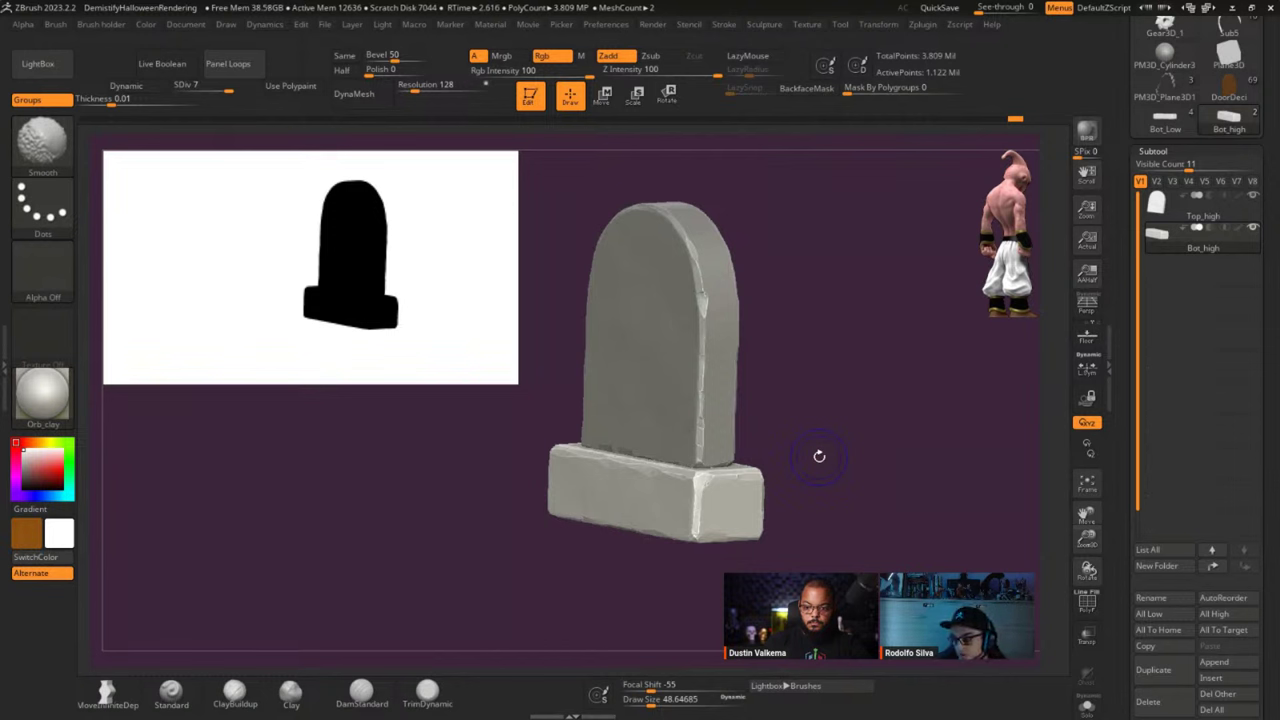
Lower the base to subdivision level 1 and isolate it in a side view with the polyframe displayed.
key("shift+d")
key("shift+d")
key("shift+d")
key("shift+d")
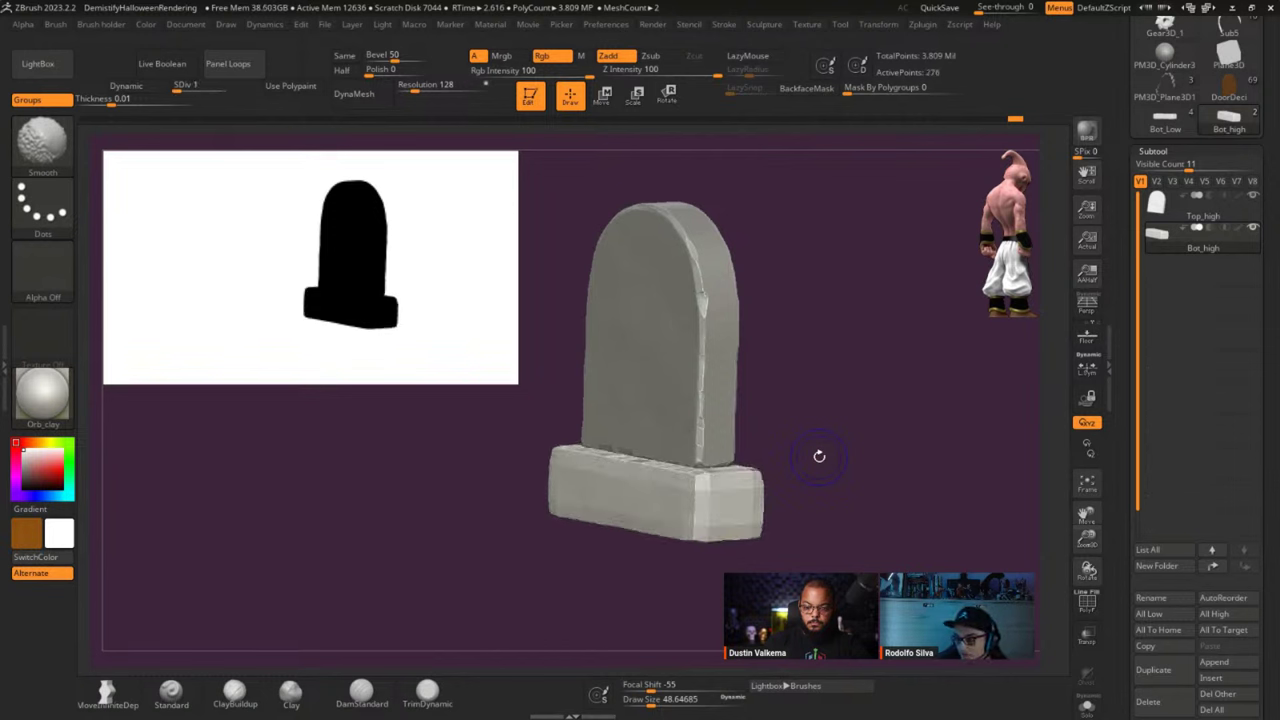
left_click_drag(834, 346, 789, 408, "shift")
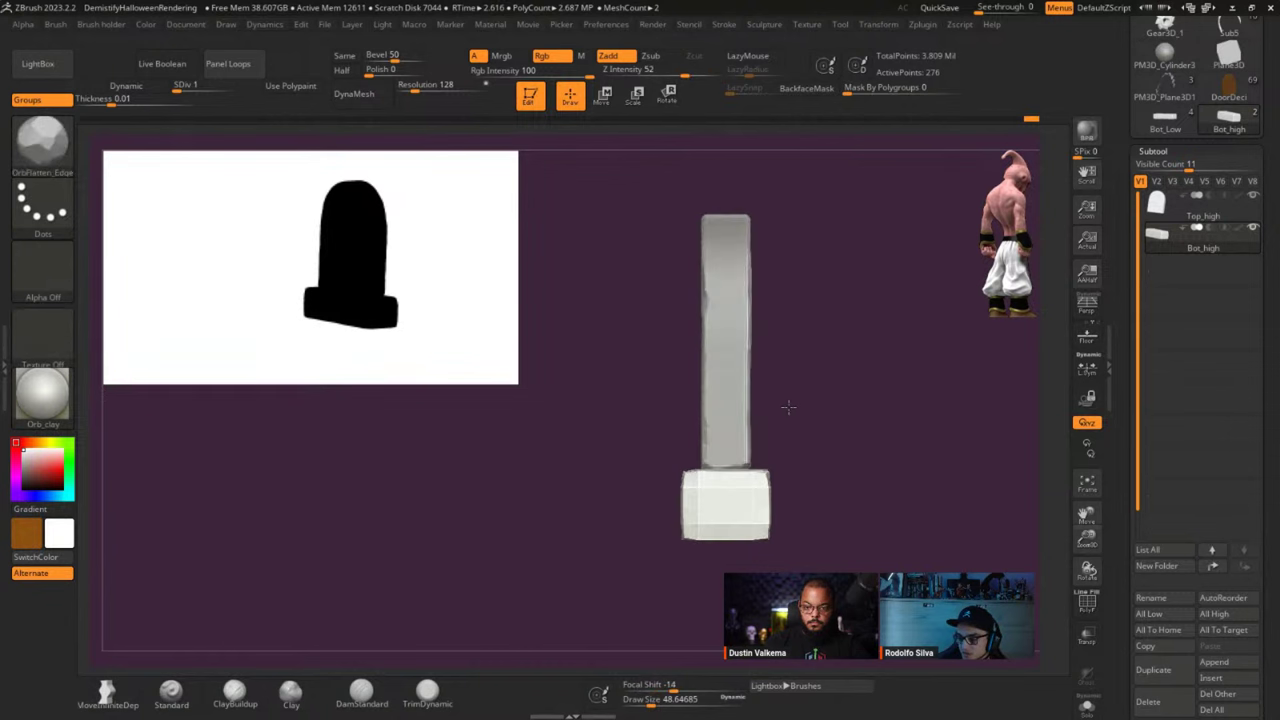
key("shift+f")
key("shift+s")
mouse_move(708, 514)
right_mouse_down("ctrl")
mouse_move(706, 480)
mouse_move(716, 519)
mouse_move(718, 503)
right_mouse_up("ctrl")
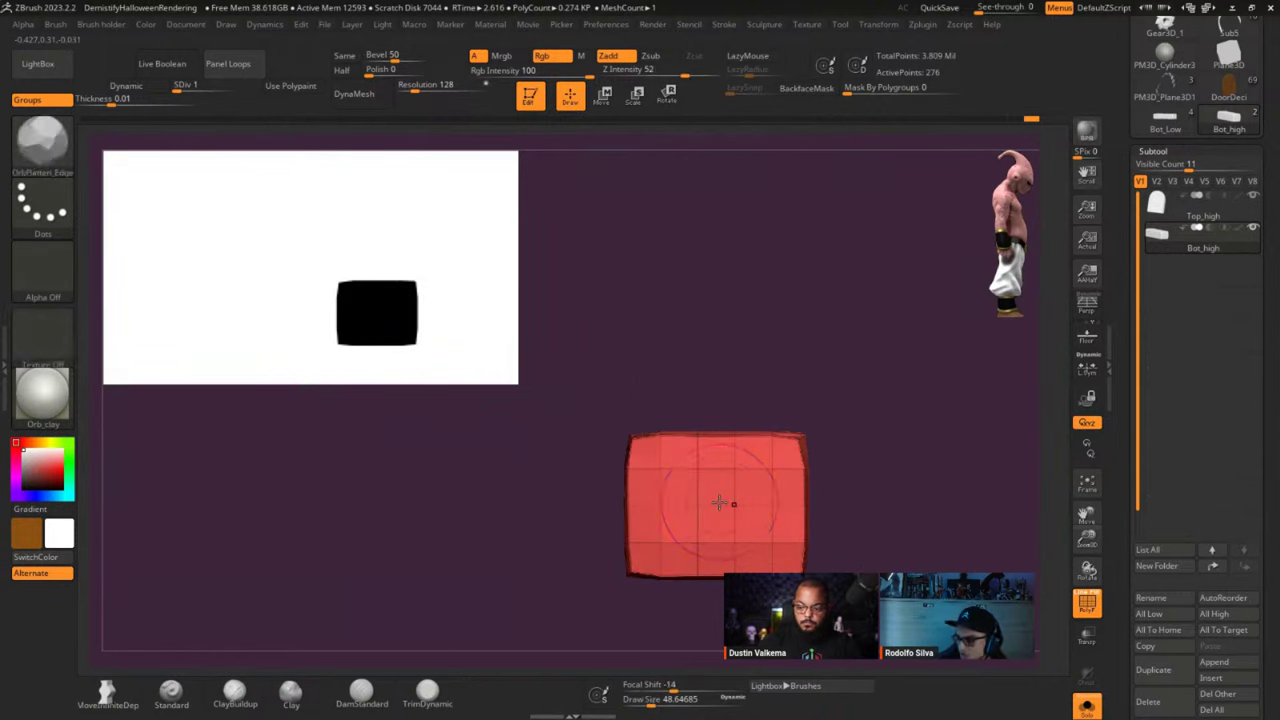
Switch to the Top_high subtool and lower it to subdivision level 1.
key("Up")
mouse_move(788, 409)
right_mouse_down("alt")
mouse_move(760, 501)
mouse_move(777, 534)
right_mouse_up("alt")
key("shift+d")
key("shift+d")
key("shift+d")
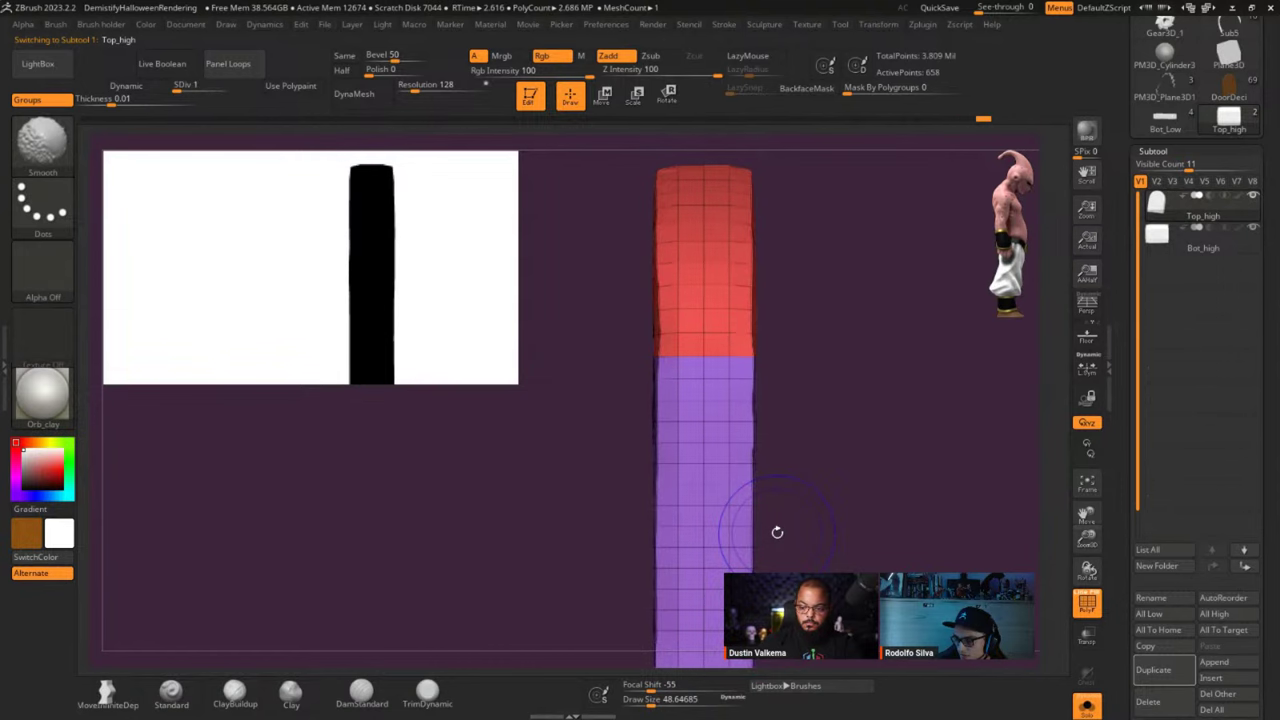
Group the whole slab as one polygroup and set ZModeler's polygon action to PolyGroup with the Polyloop target.
key("ctrl+w")
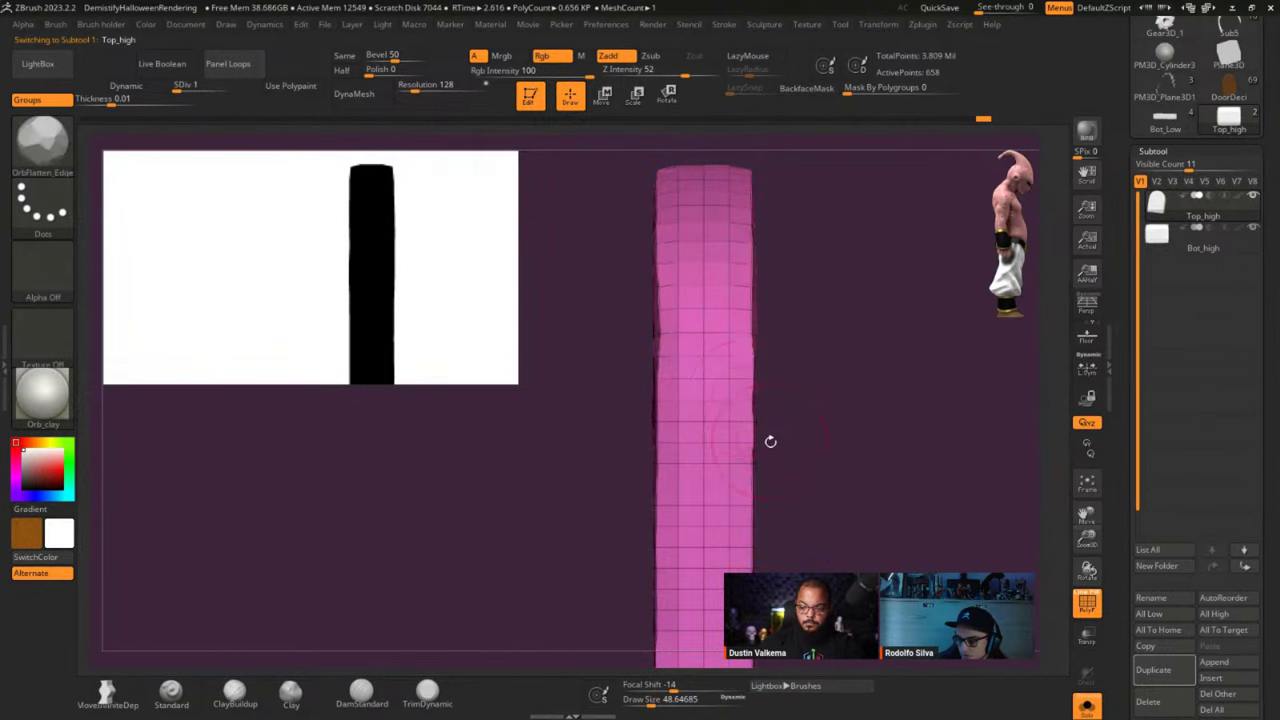
right_click_drag(771, 440, 775, 378, "alt")
mouse_move(775, 378)
right_mouse_down()
mouse_move(829, 393)
mouse_move(780, 389)
mouse_move(789, 374)
right_mouse_up()
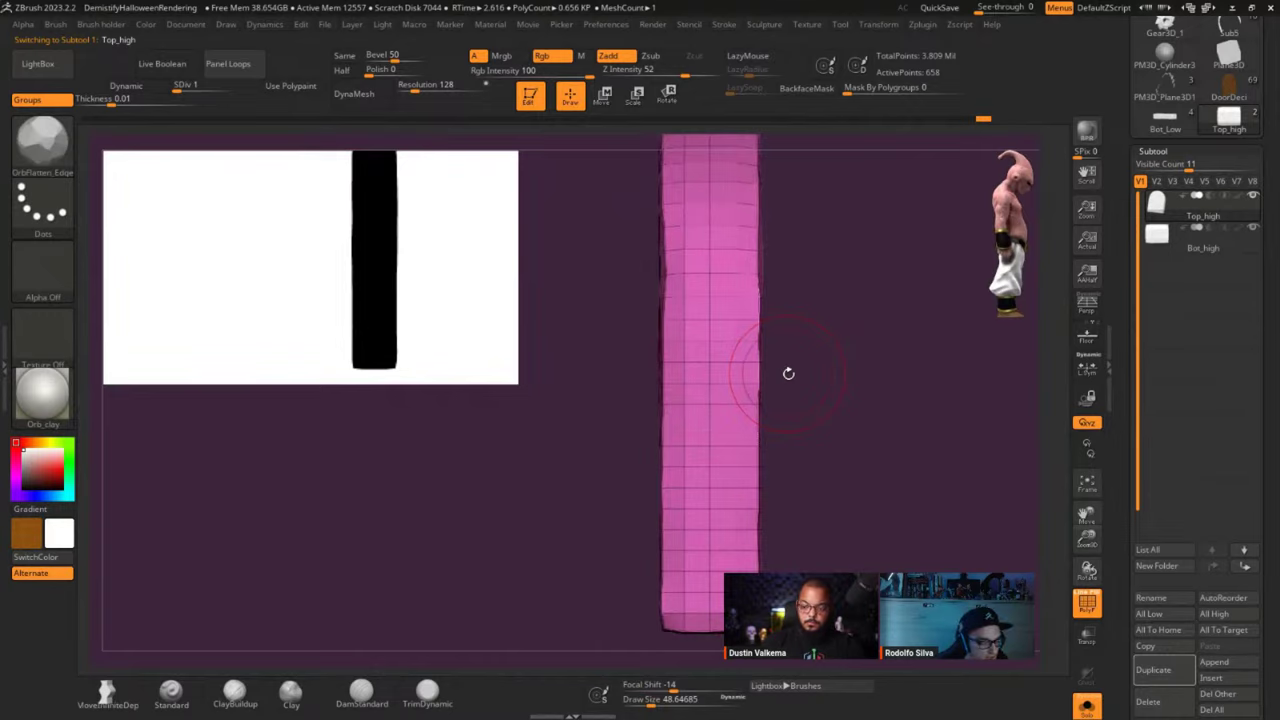
key("b")
key("z")
key("m")
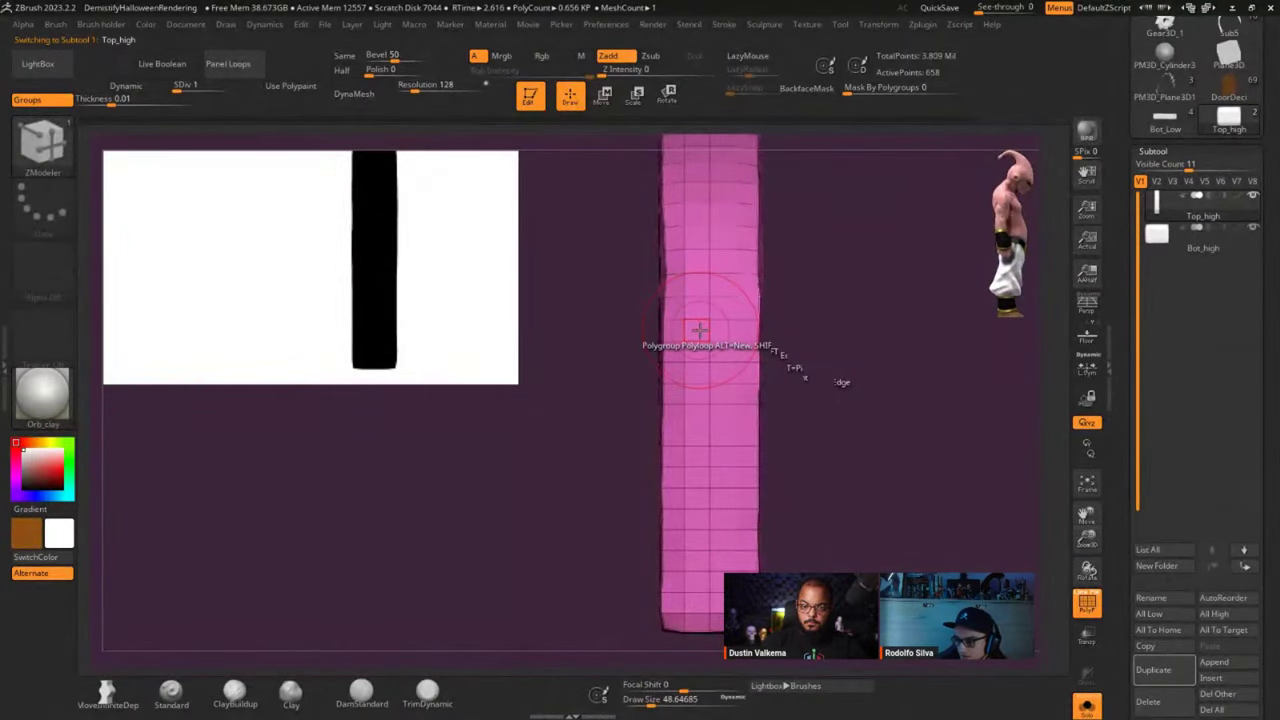
key("space")
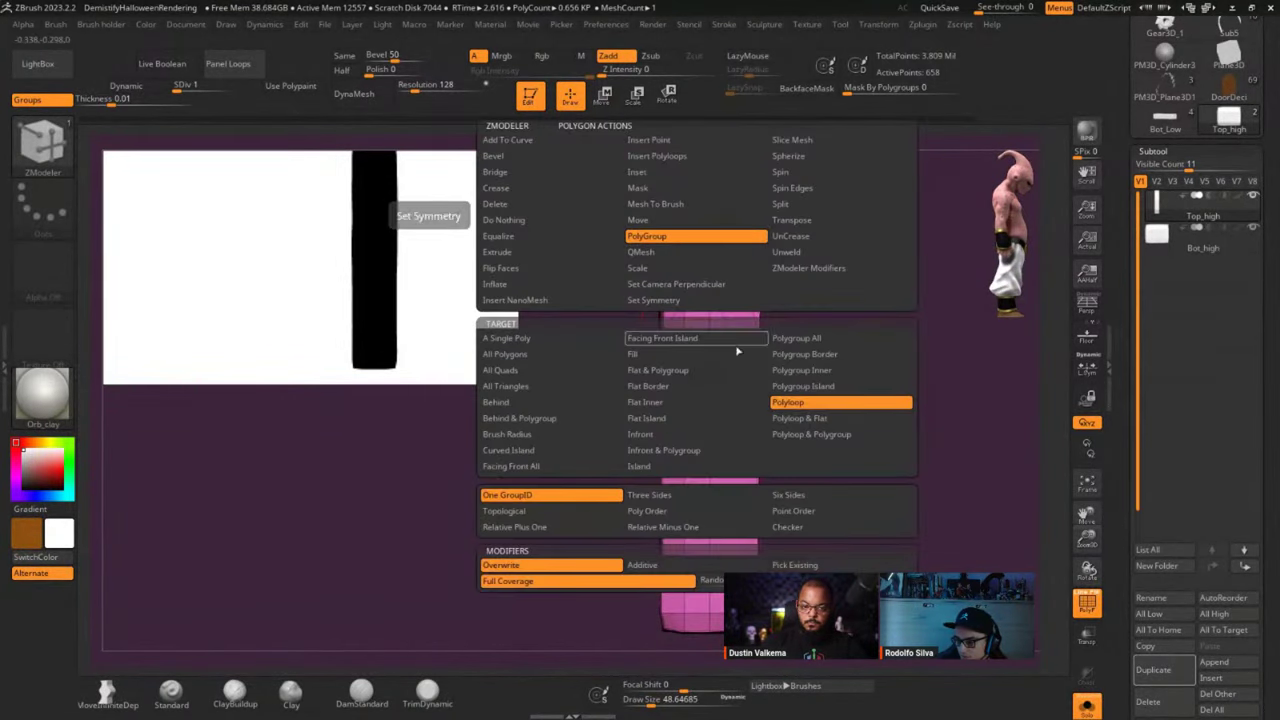
left_click(790, 403)
Assign a new polygroup to the polyloop running lengthwise along the middle of the slab's side, undoing any crosswise loop.
right_click_drag(741, 373, 769, 514, "ctrl")
right_click_drag(731, 400, 757, 474, "ctrl")
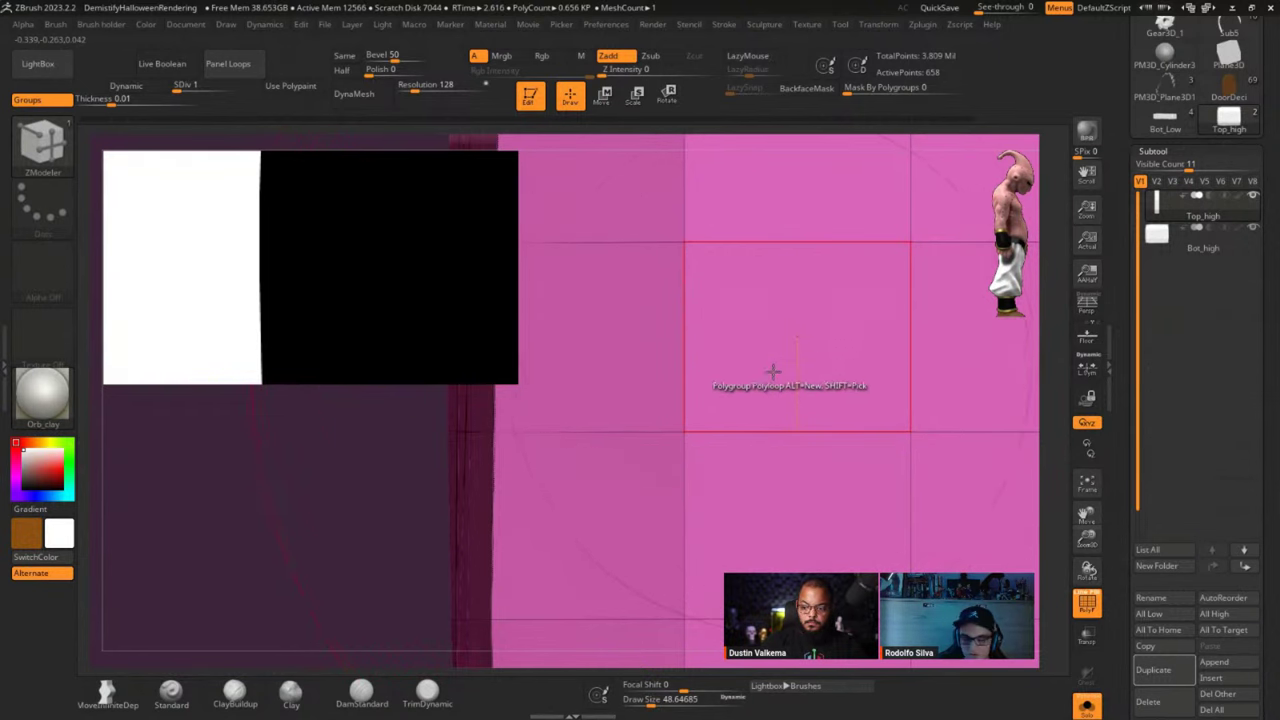
left_click(849, 349)
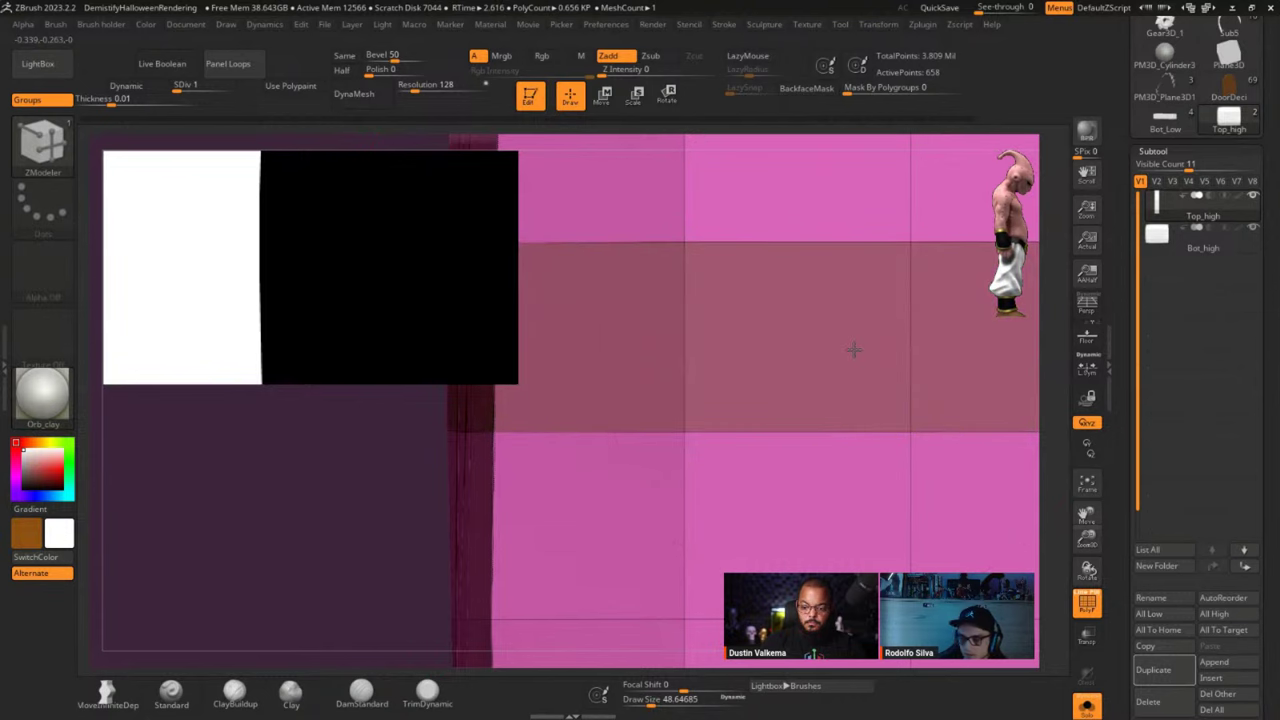
left_click(727, 378)
right_click_drag(727, 378, 697, 383)
key("ctrl+z")
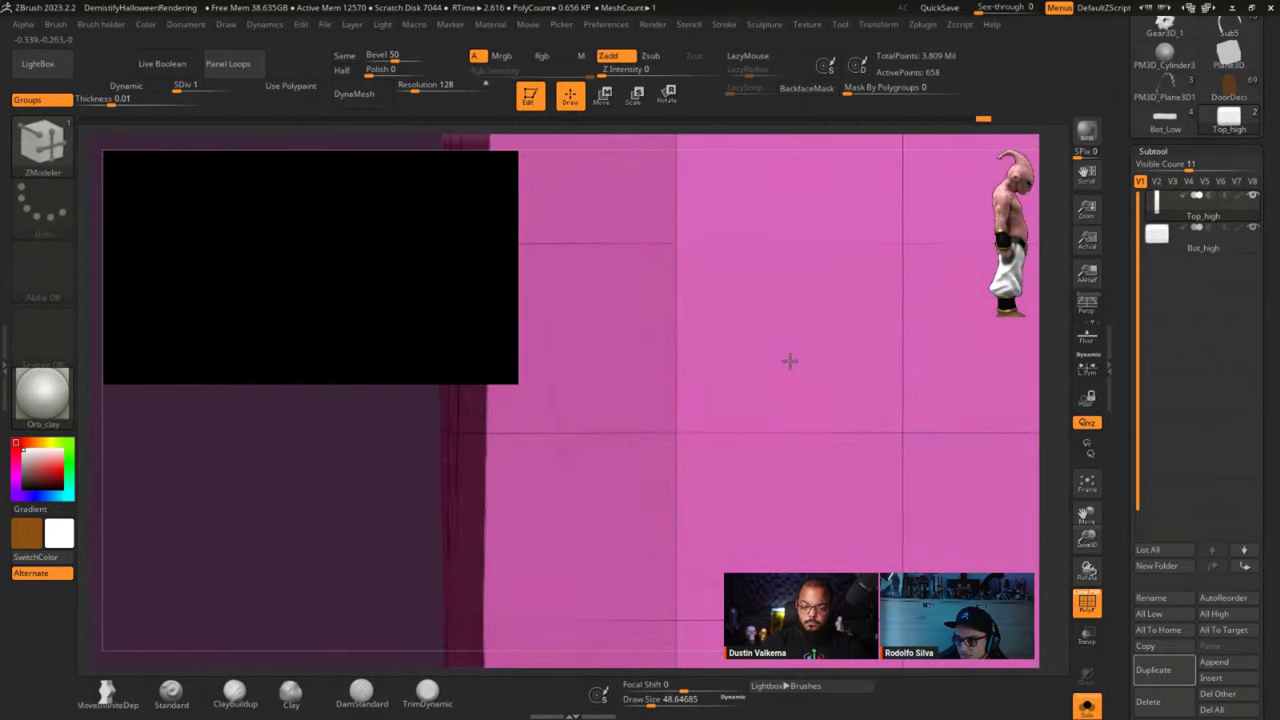
right_click_drag(786, 340, 728, 508, "ctrl")
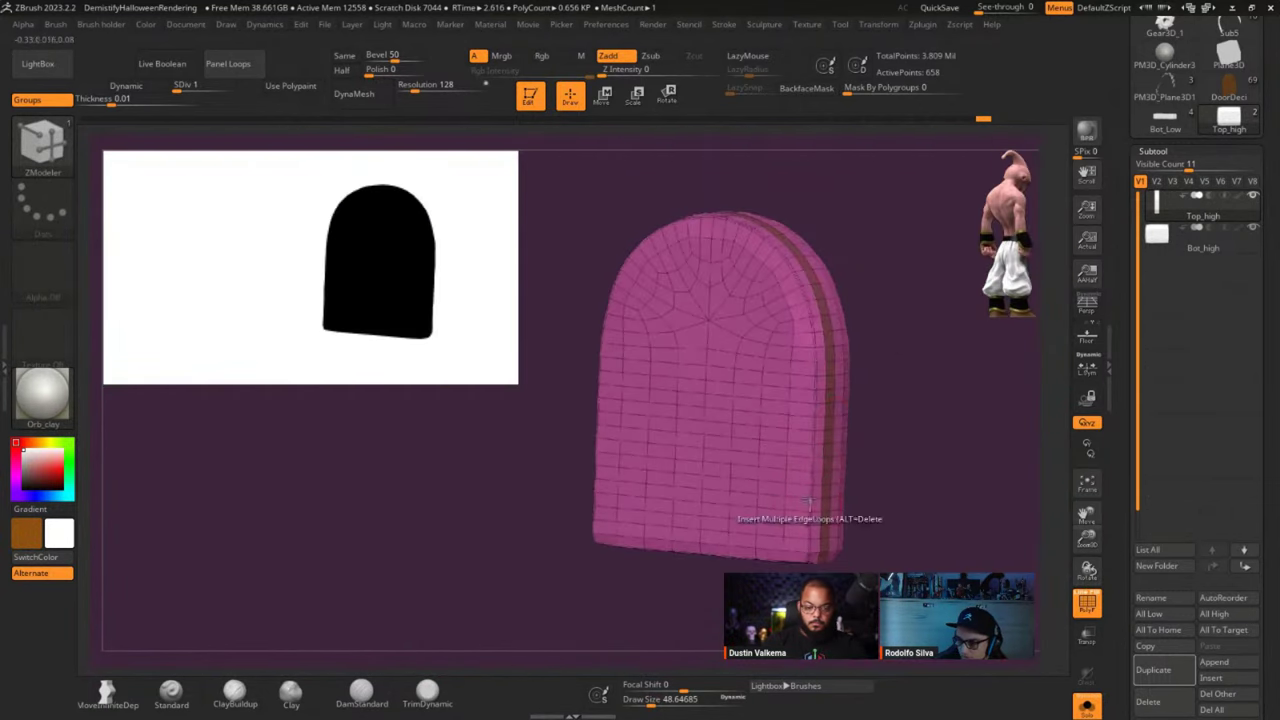
Hide the middle polyloop's polygroup so only the slab's front and back shells are displayed.
right_click_drag(900, 334, 806, 437)
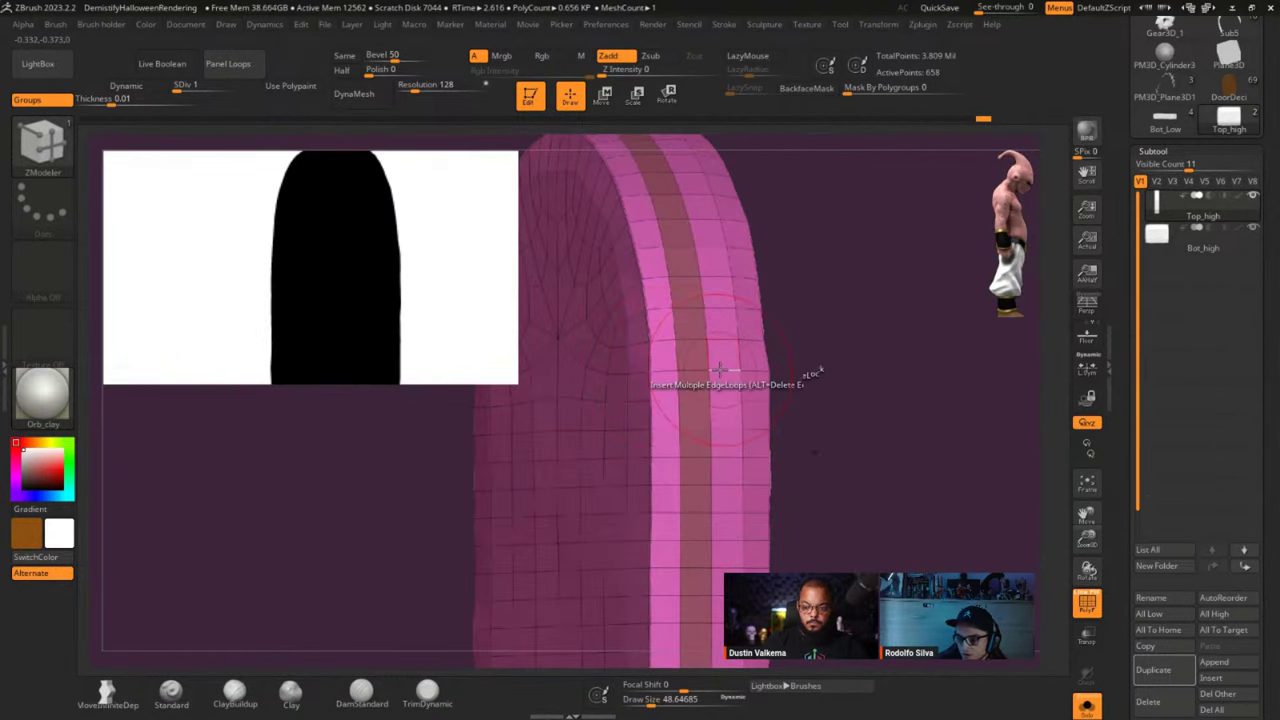
left_click_drag(668, 359, 648, 243)
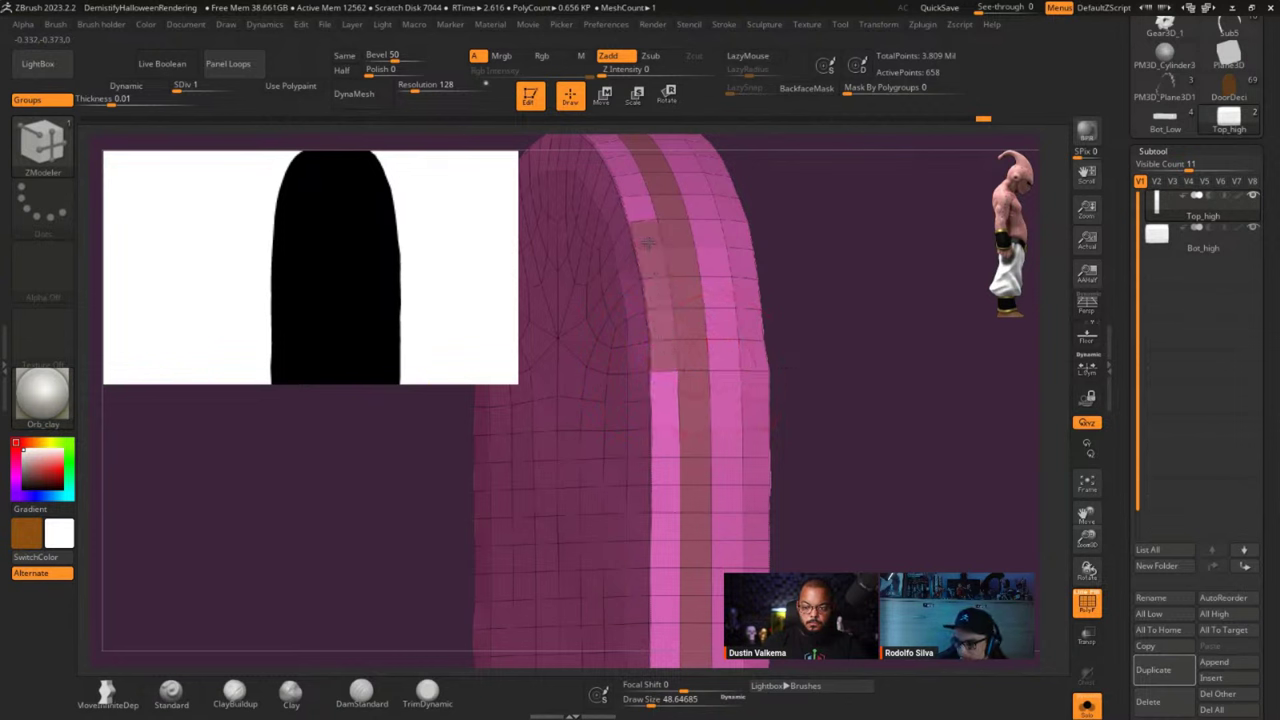
key("ctrl+shift")
left_click(742, 333, "ctrl+shift")
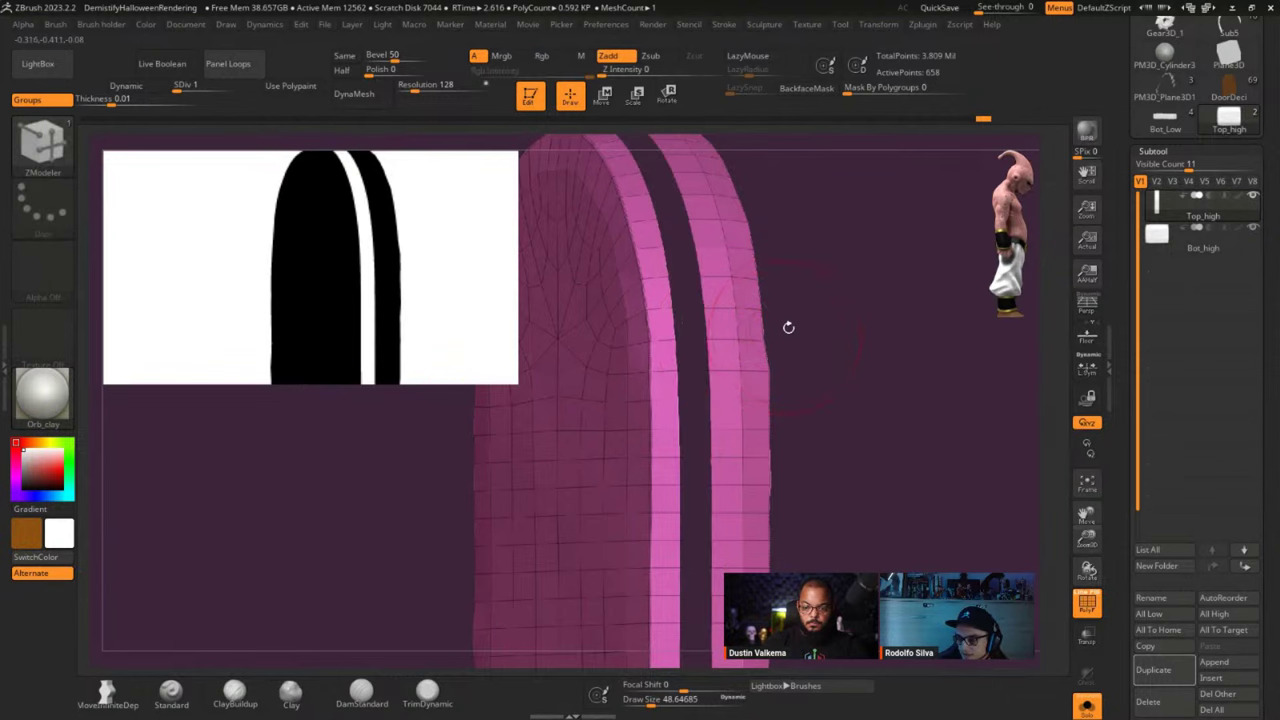
Apply Auto Groups to give the slab's separated front and back shells their own polygroups.
scroll(1122, 332, "down", 15)
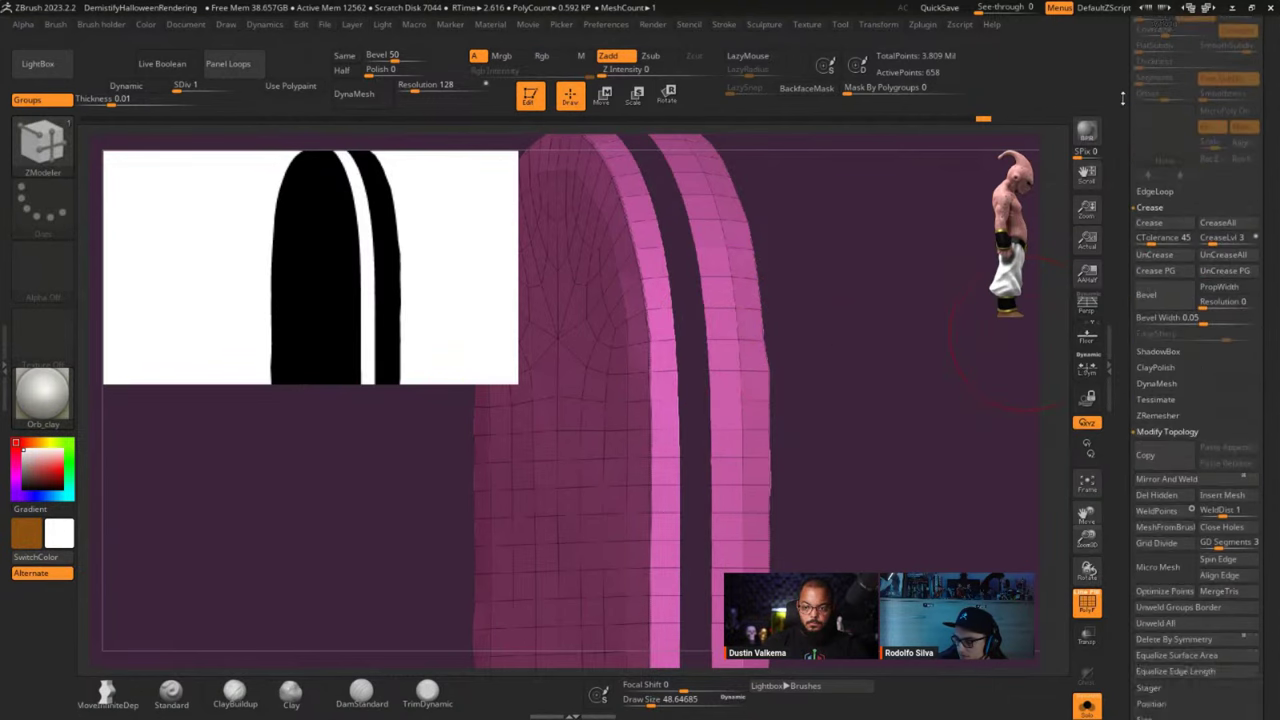
key("shift")
scroll(1183, 545, "down", 15)
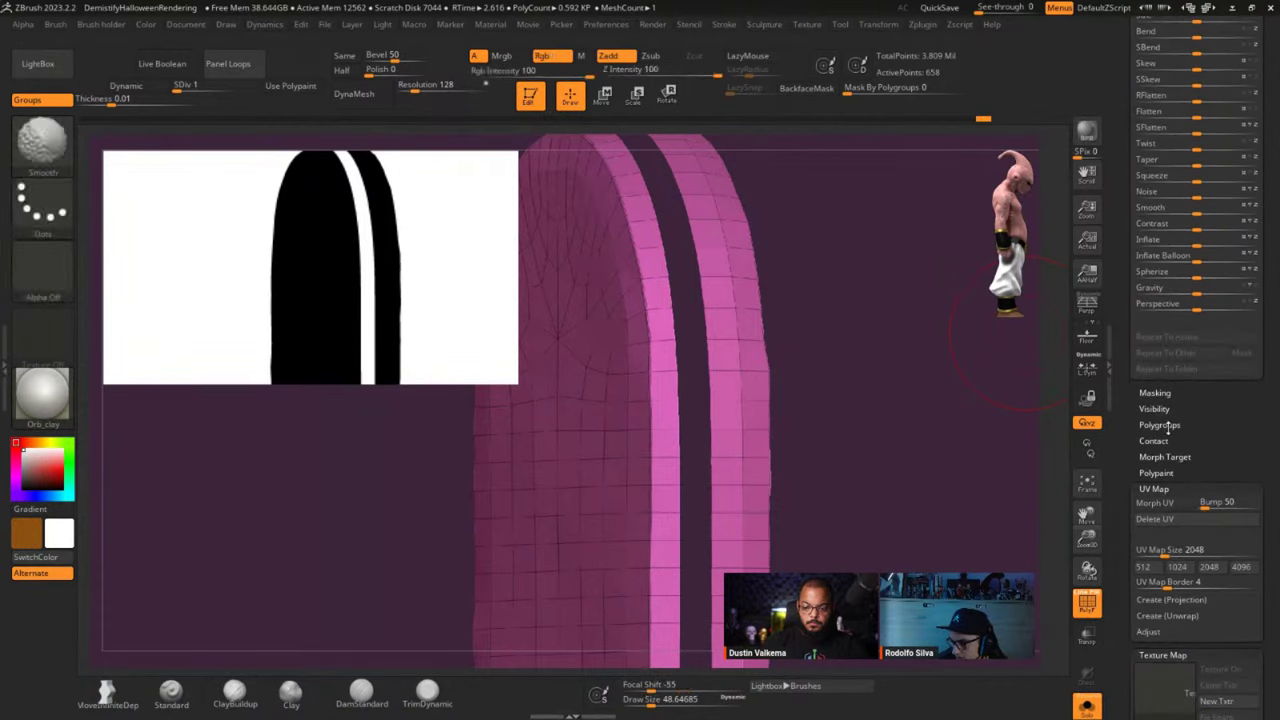
left_click(1159, 425)
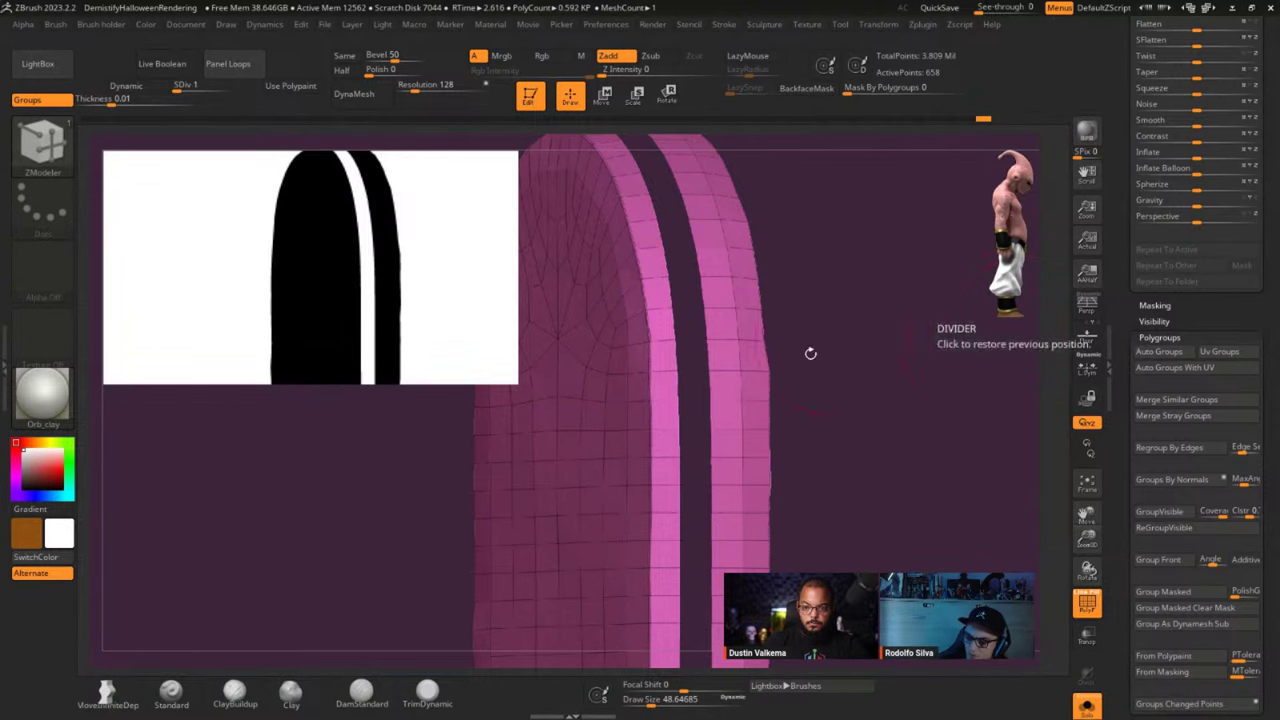
left_click_drag(846, 349, 665, 360)
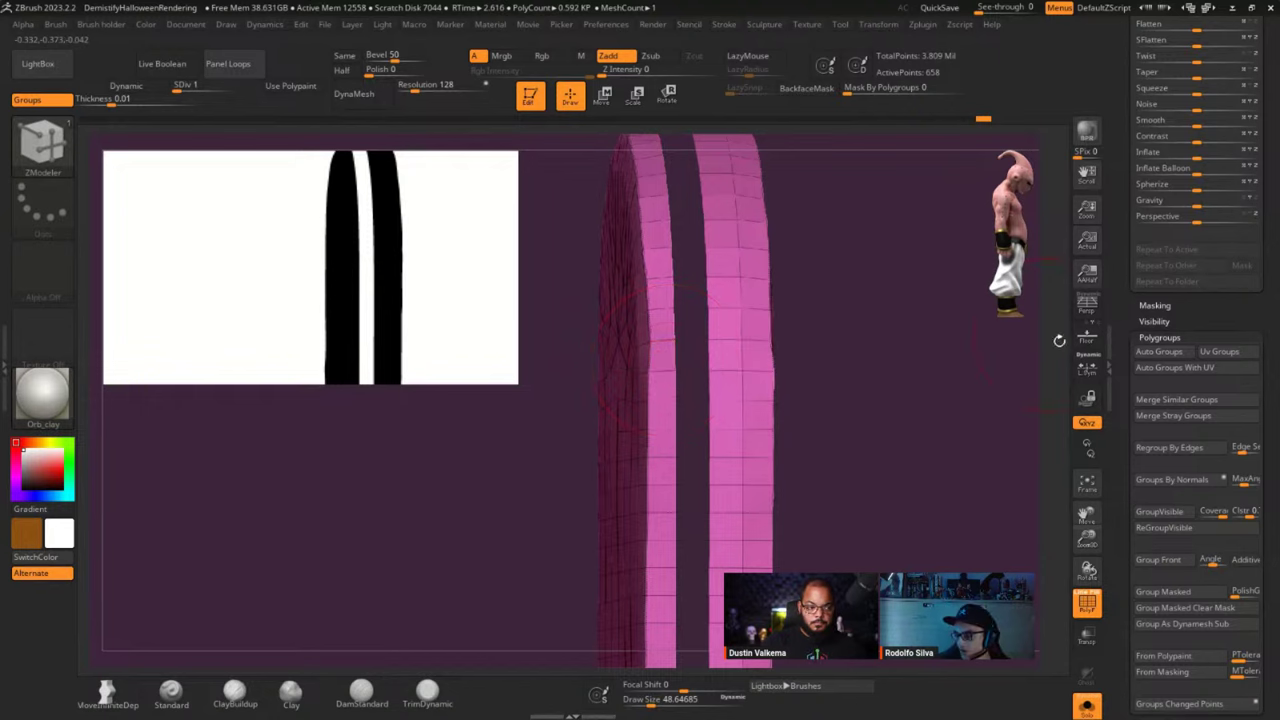
left_click(1178, 353)
Restore the hidden middle loop, combine it with the front shell into one polygroup, and show the whole slab.
left_click_drag(902, 402, 756, 416)
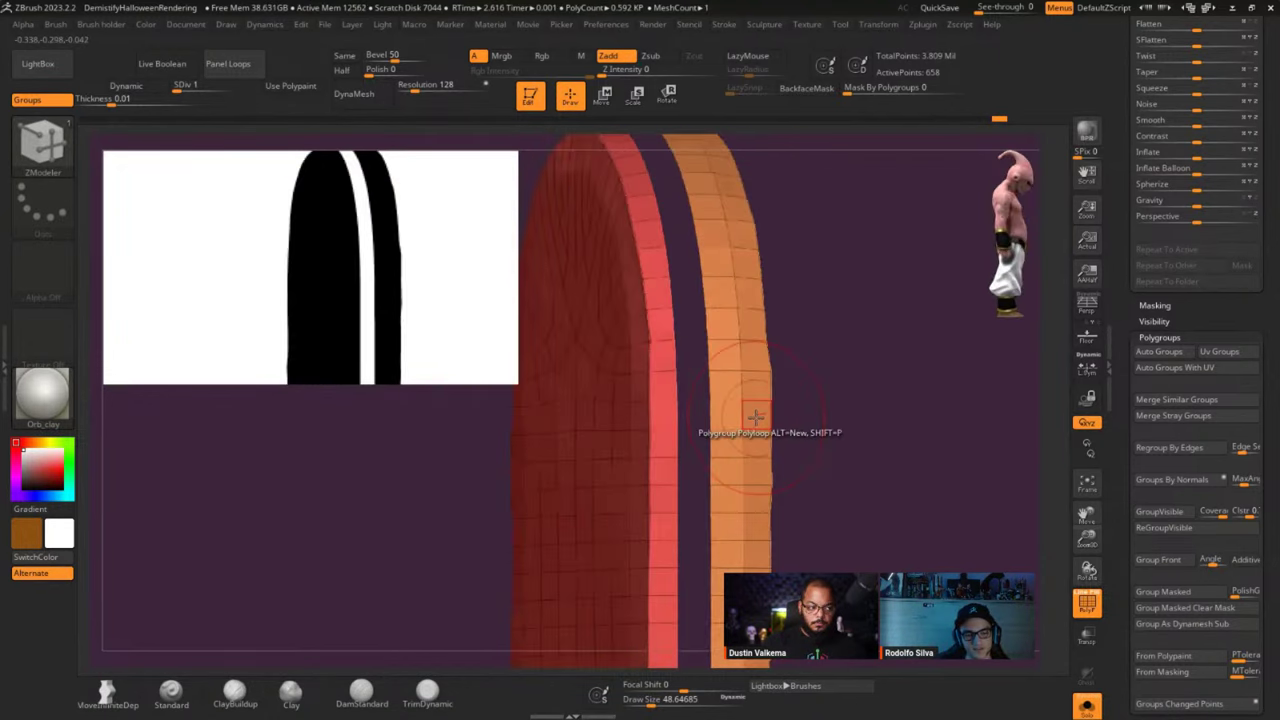
left_click(843, 386, "ctrl+shift")
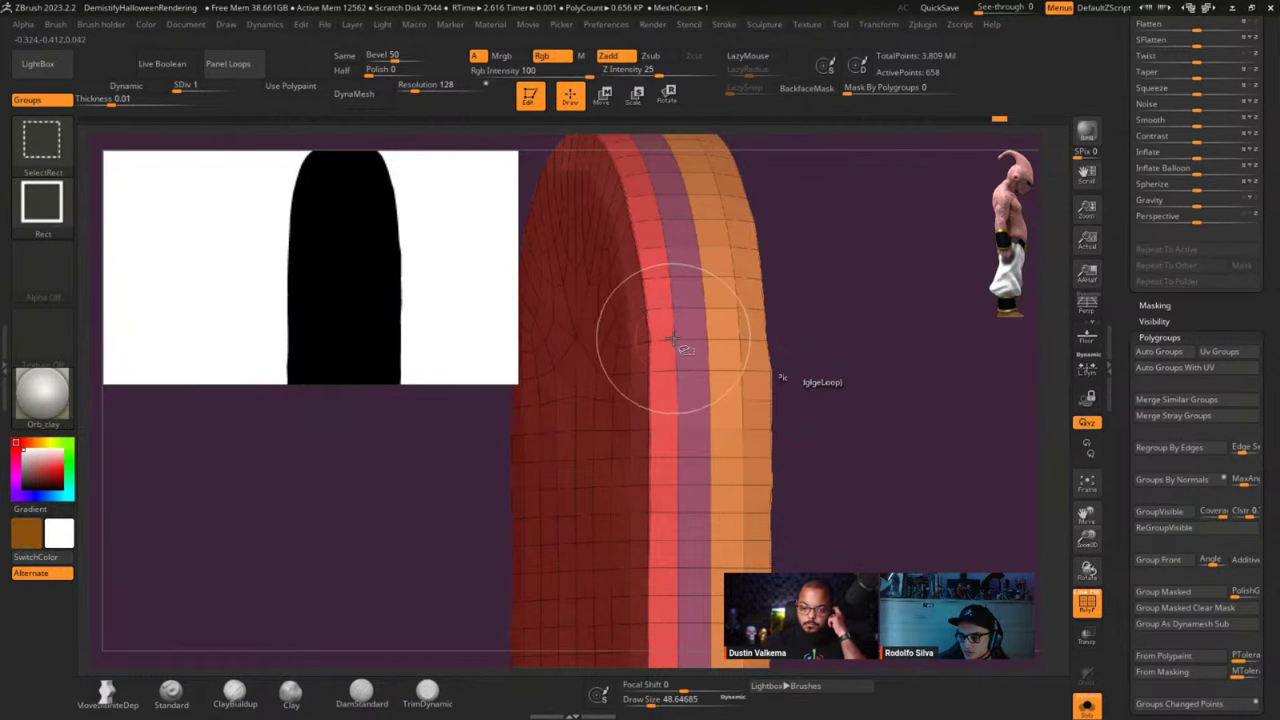
key("ctrl+z")
key("ctrl+w")
left_click(835, 428, "ctrl+shift")
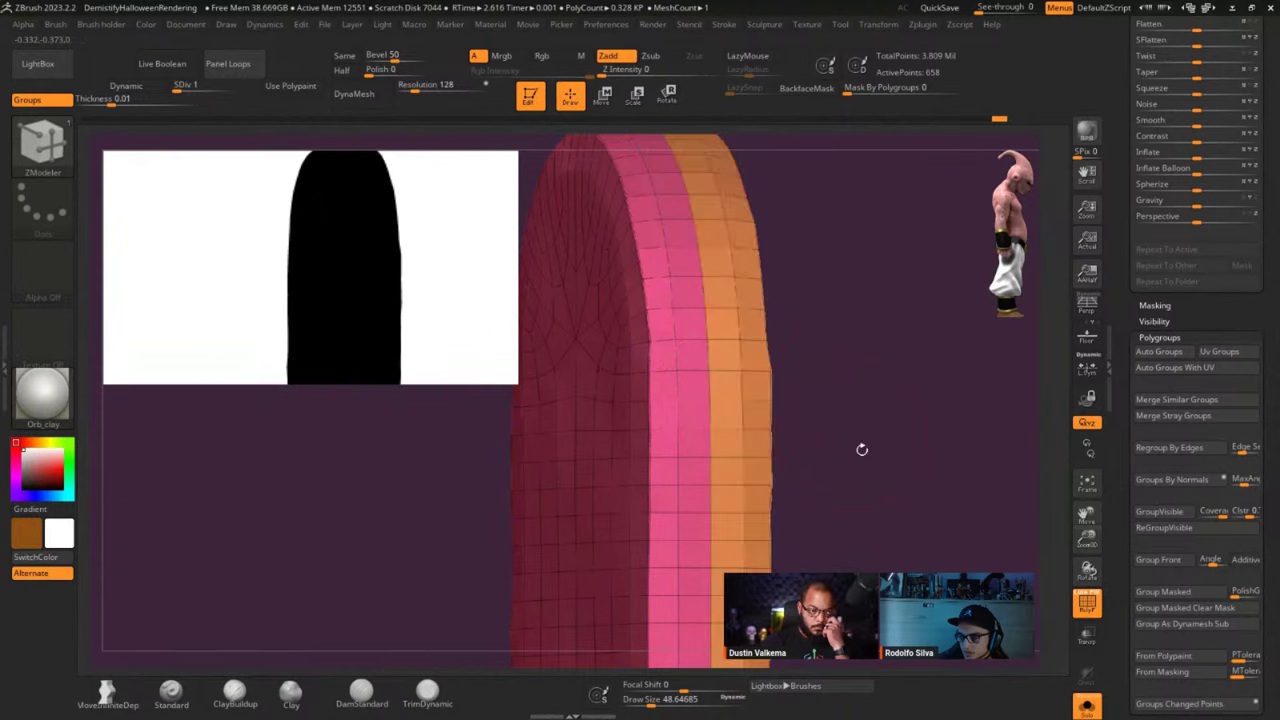
Unwrap the slab's UVs with UV Master, keeping the Polygroups option enabled.
left_click_drag(860, 448, 731, 346, "alt")
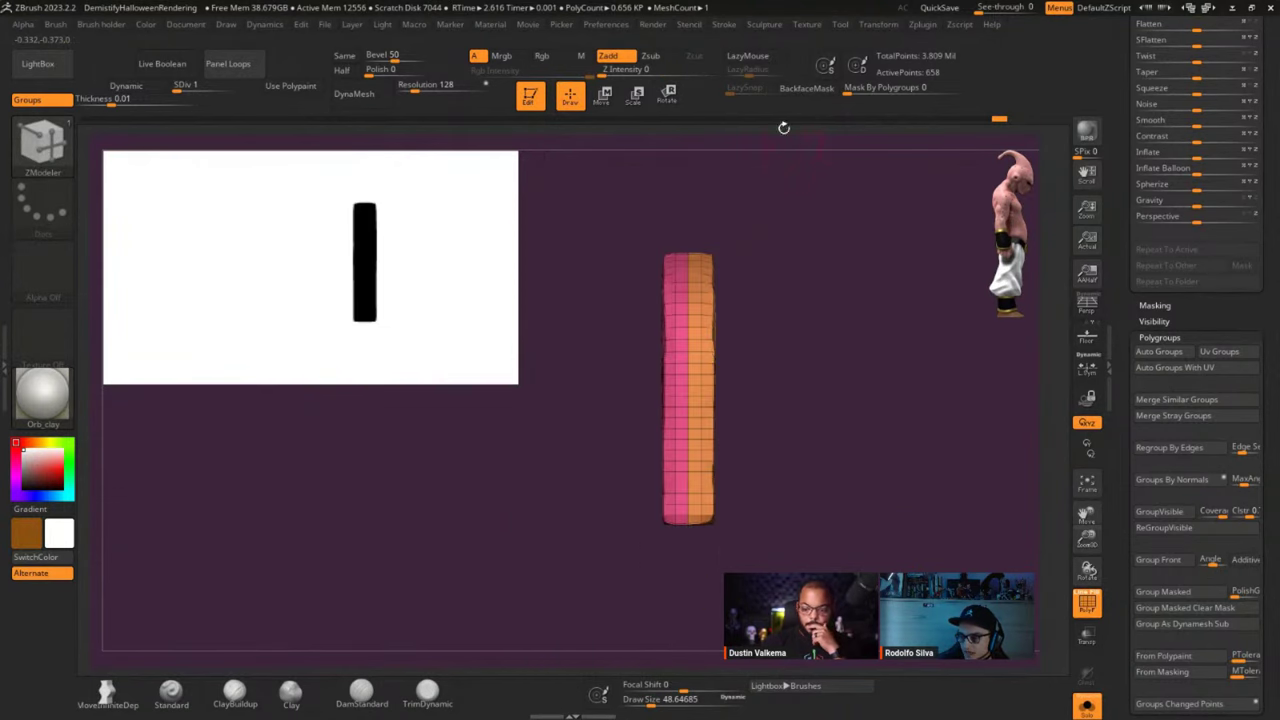
key("shift")
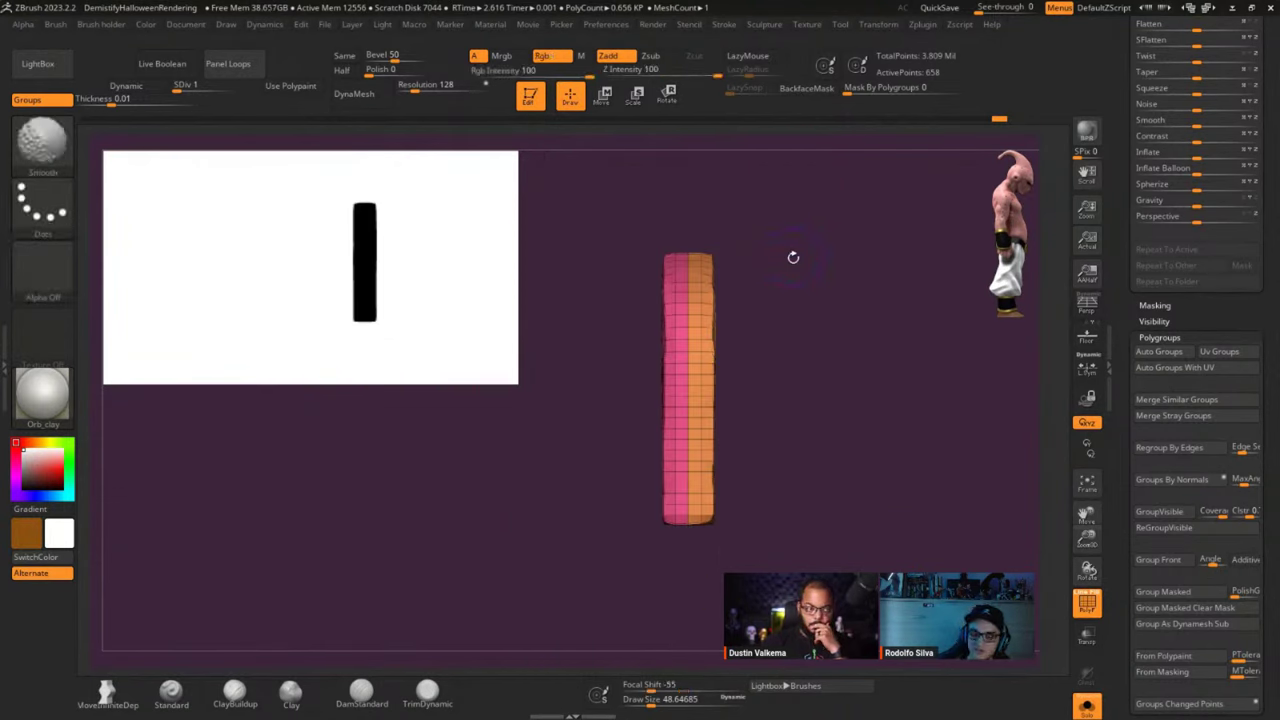
left_click(924, 24)
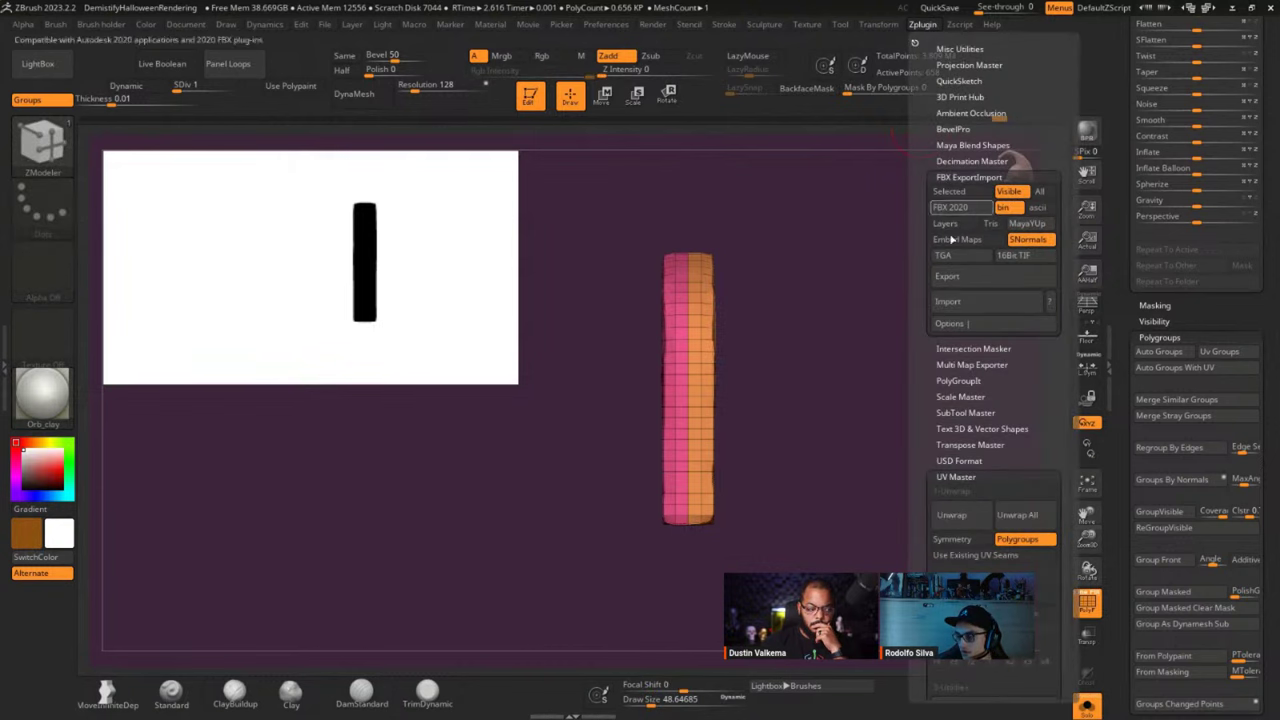
scroll(990, 390, "down", 3)
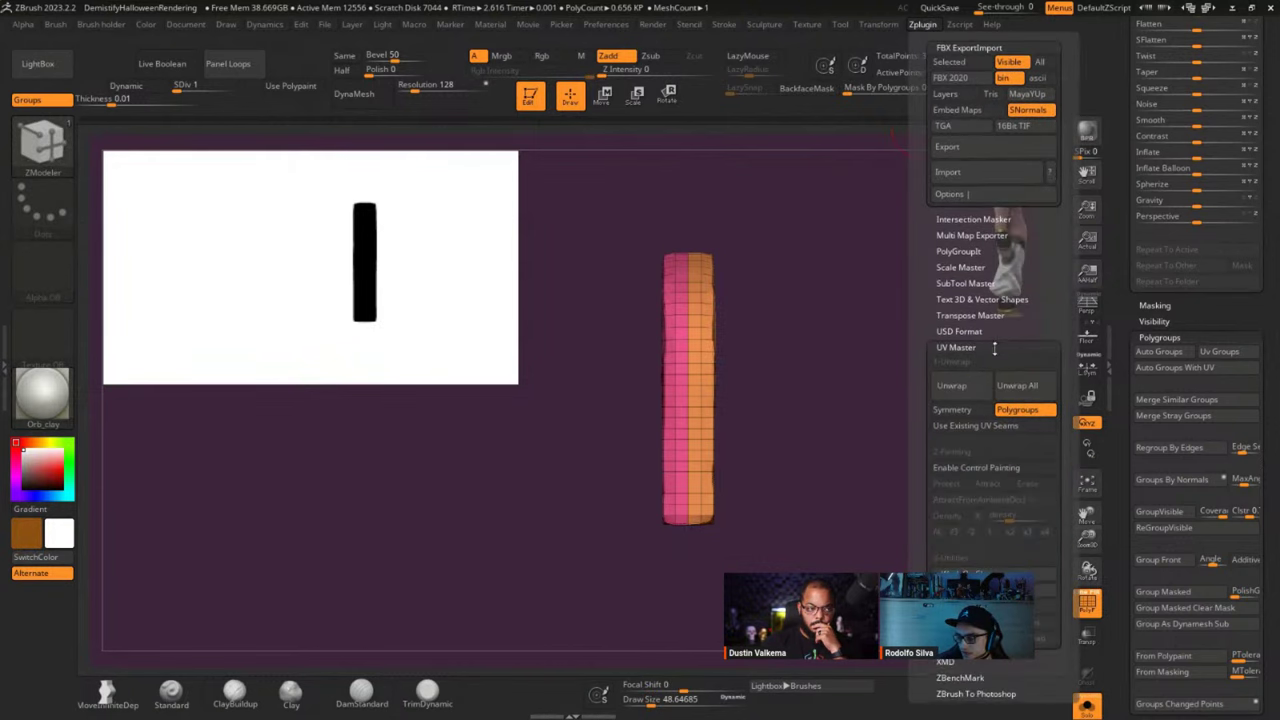
left_click(1024, 412)
left_click(1020, 413)
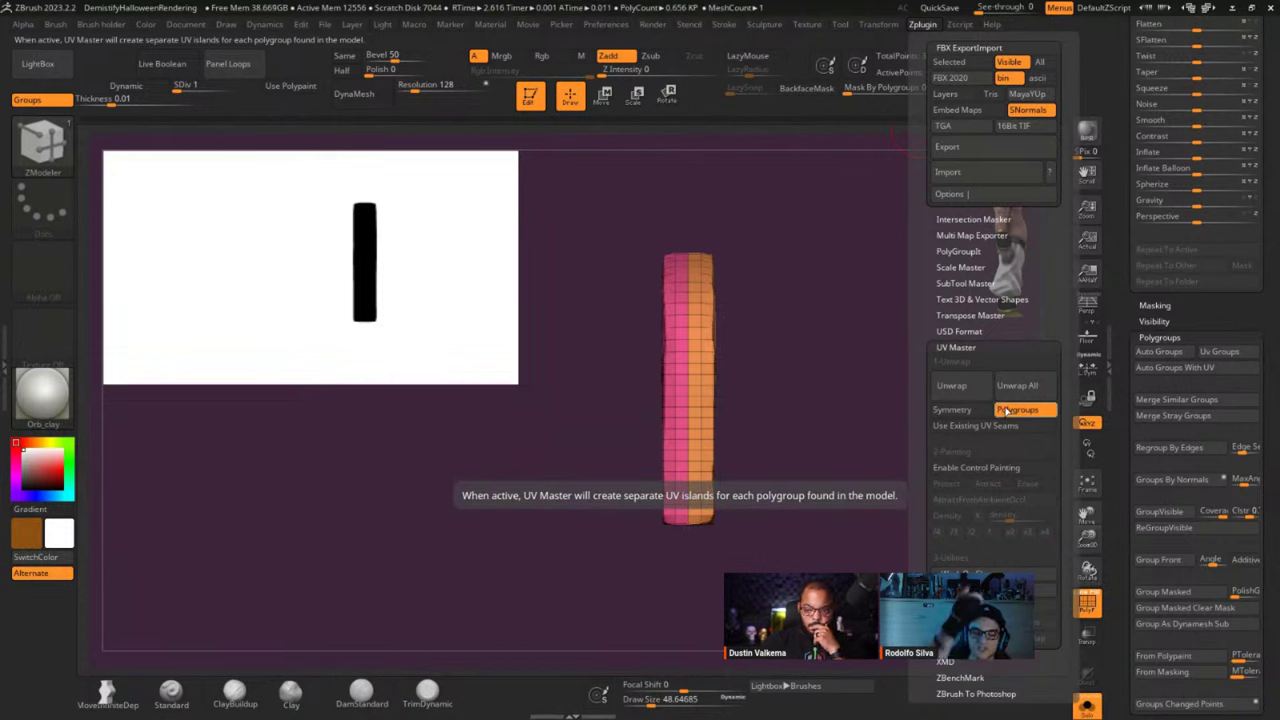
left_click(963, 386)
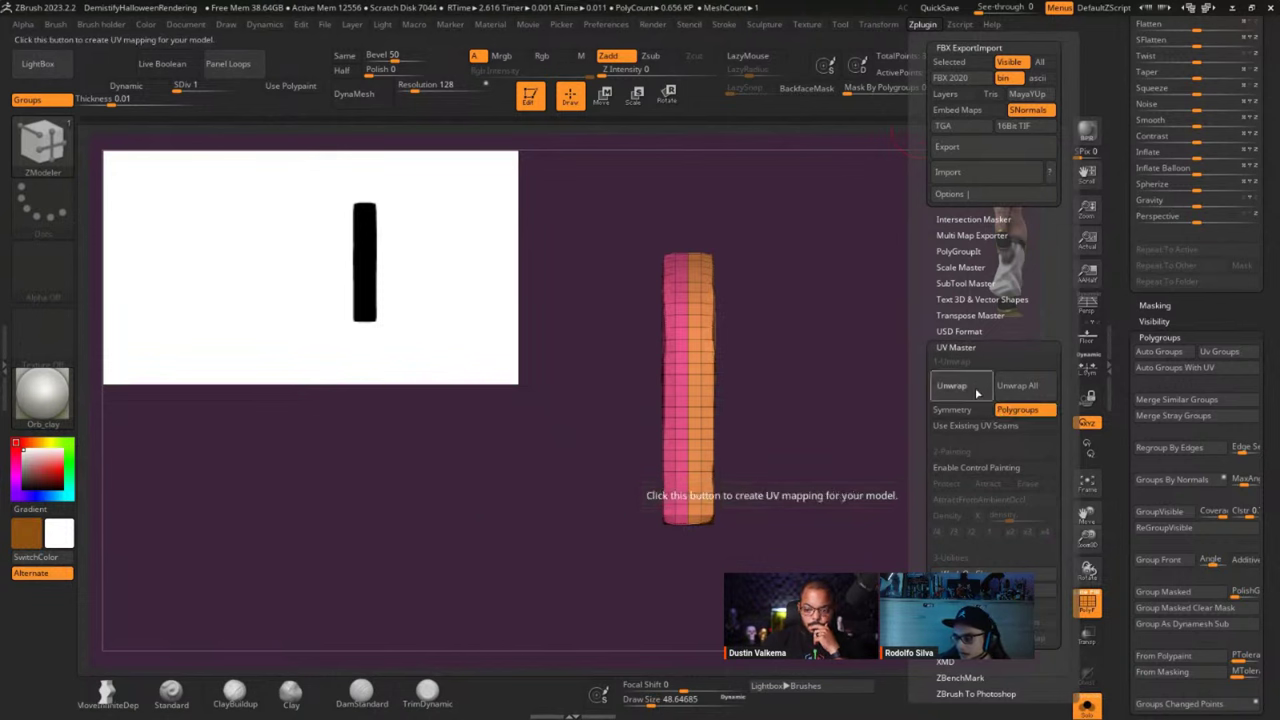
Inspect the two polygroup halves, raise the slab to subdivision level 7 and turn off the polyframe.
left_click_drag(576, 336, 672, 372)
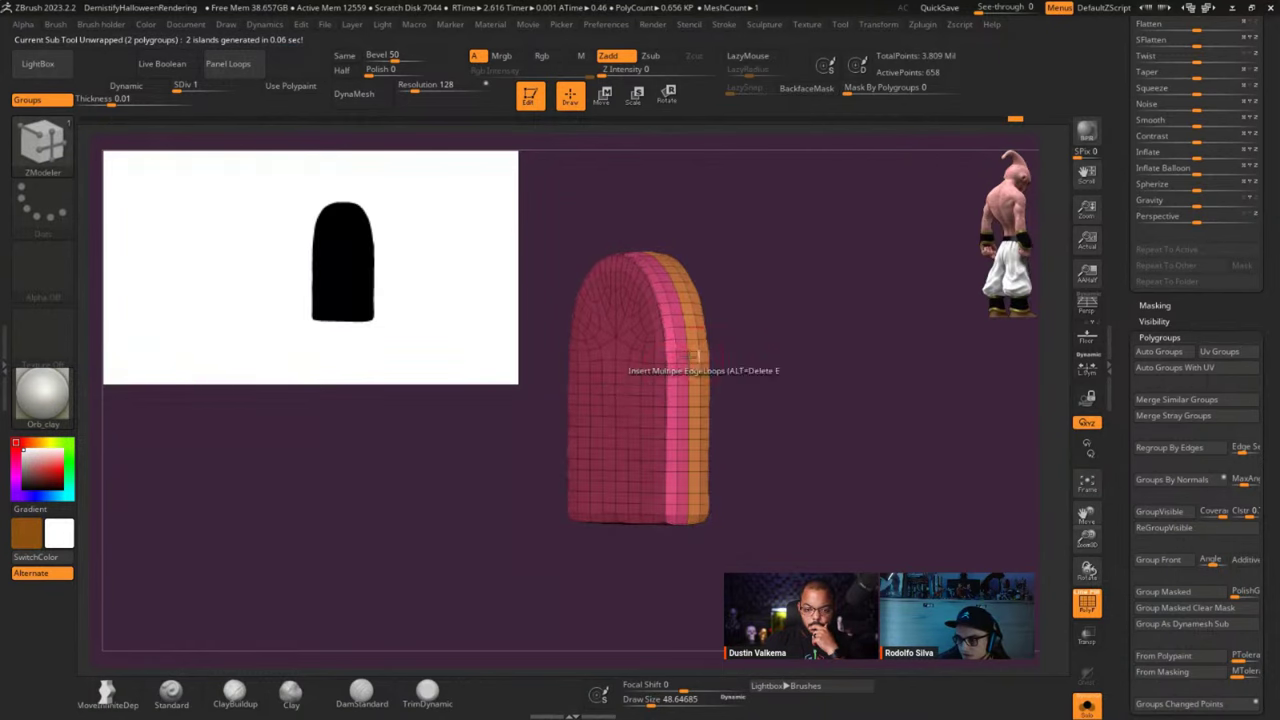
right_click_drag(705, 357, 939, 398, "ctrl")
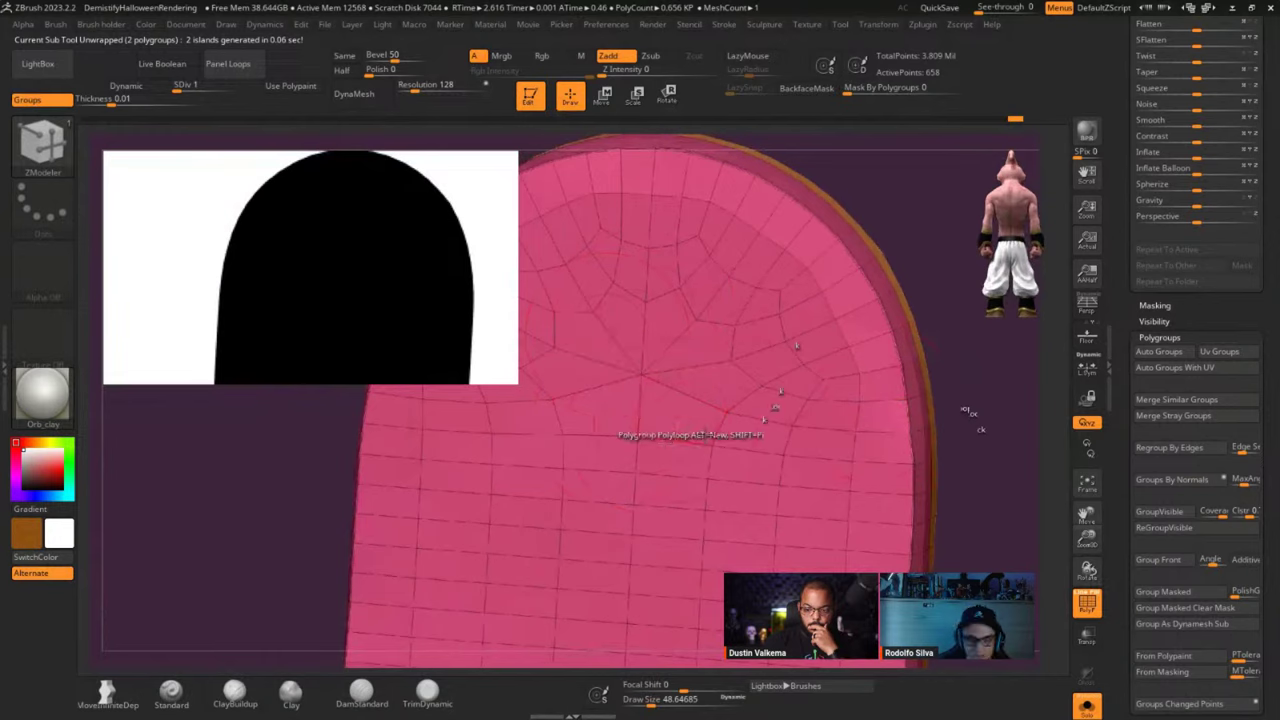
scroll(619, 398, "down", 5)
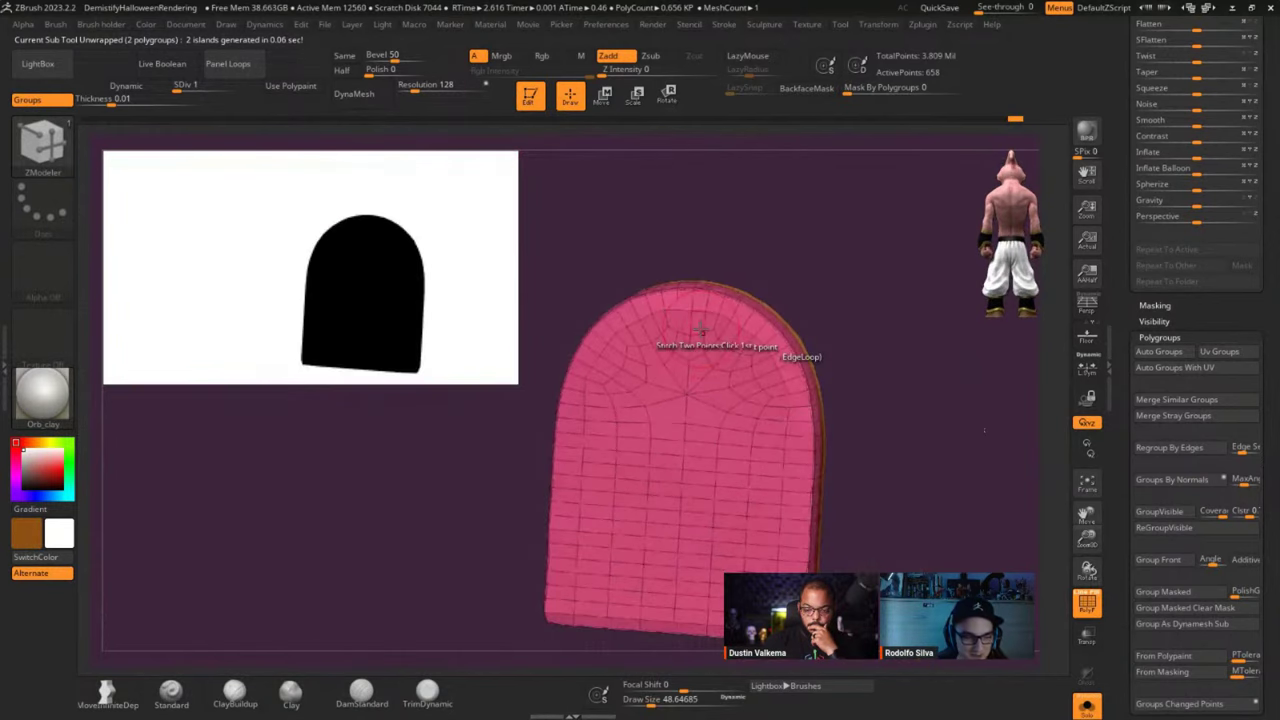
left_click_drag(852, 384, 847, 390)
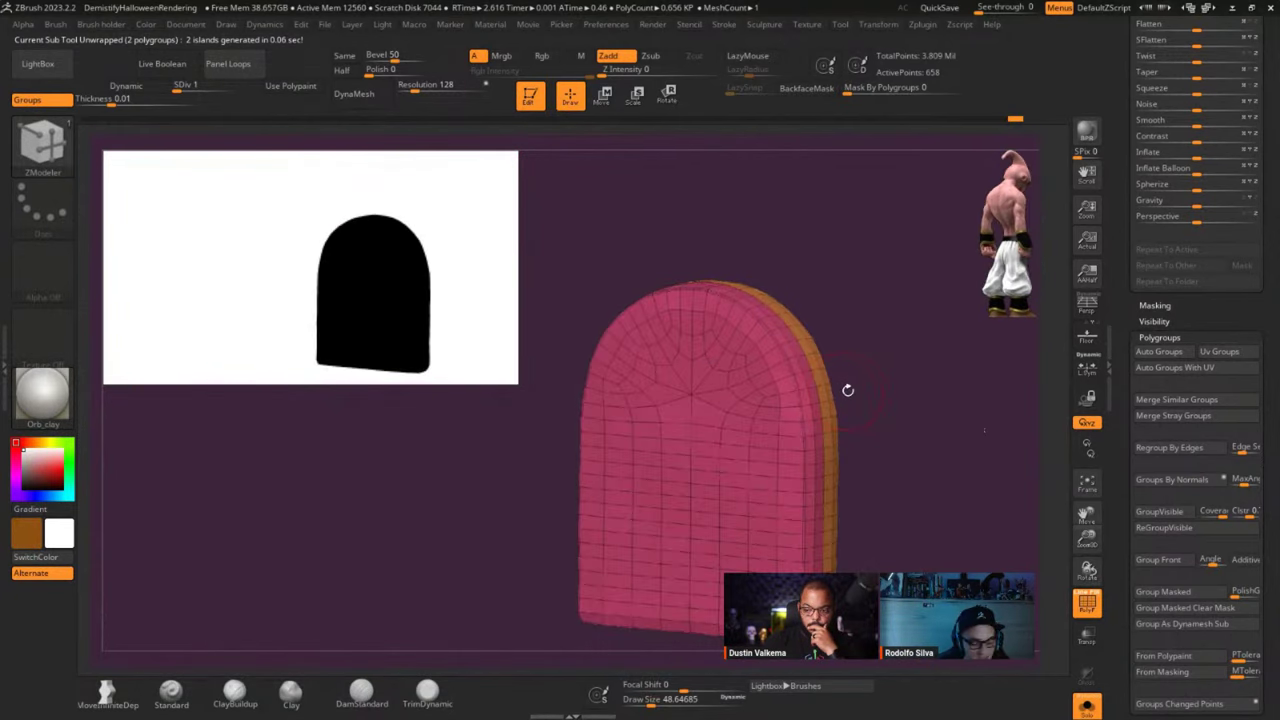
key("d")
key("d")
key("d")
key("d")
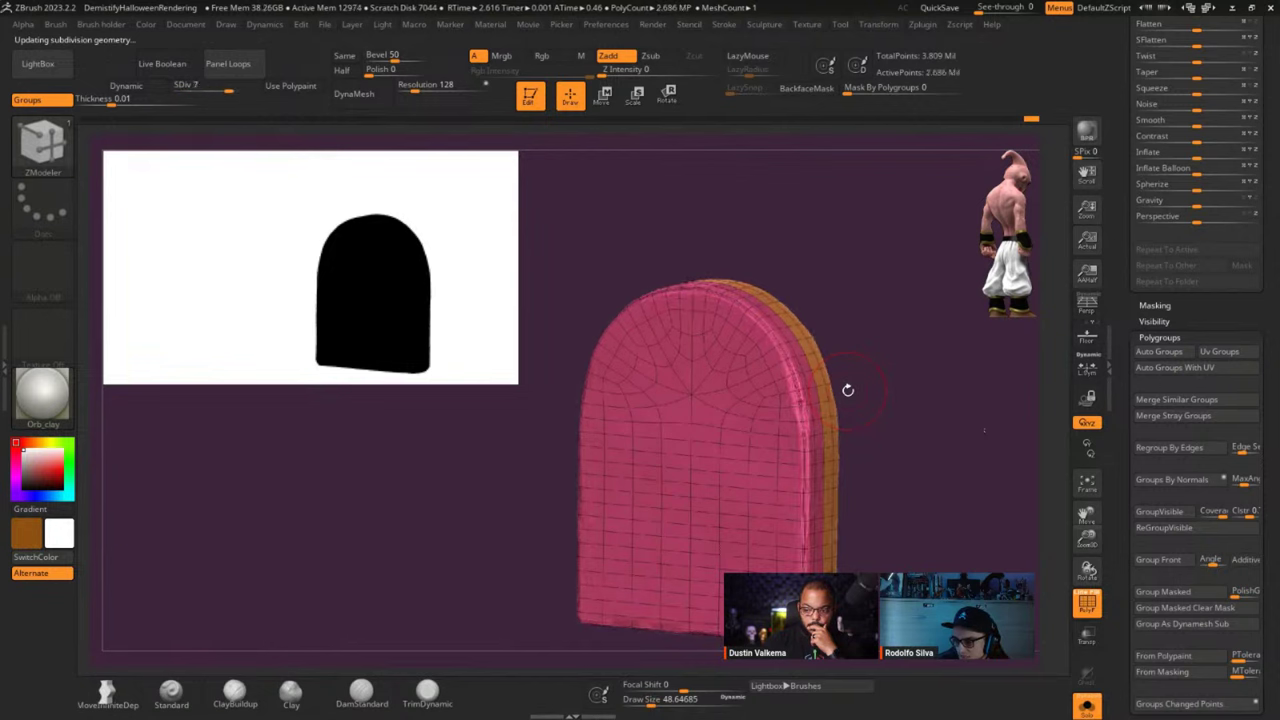
key("shift+f")
key("space")
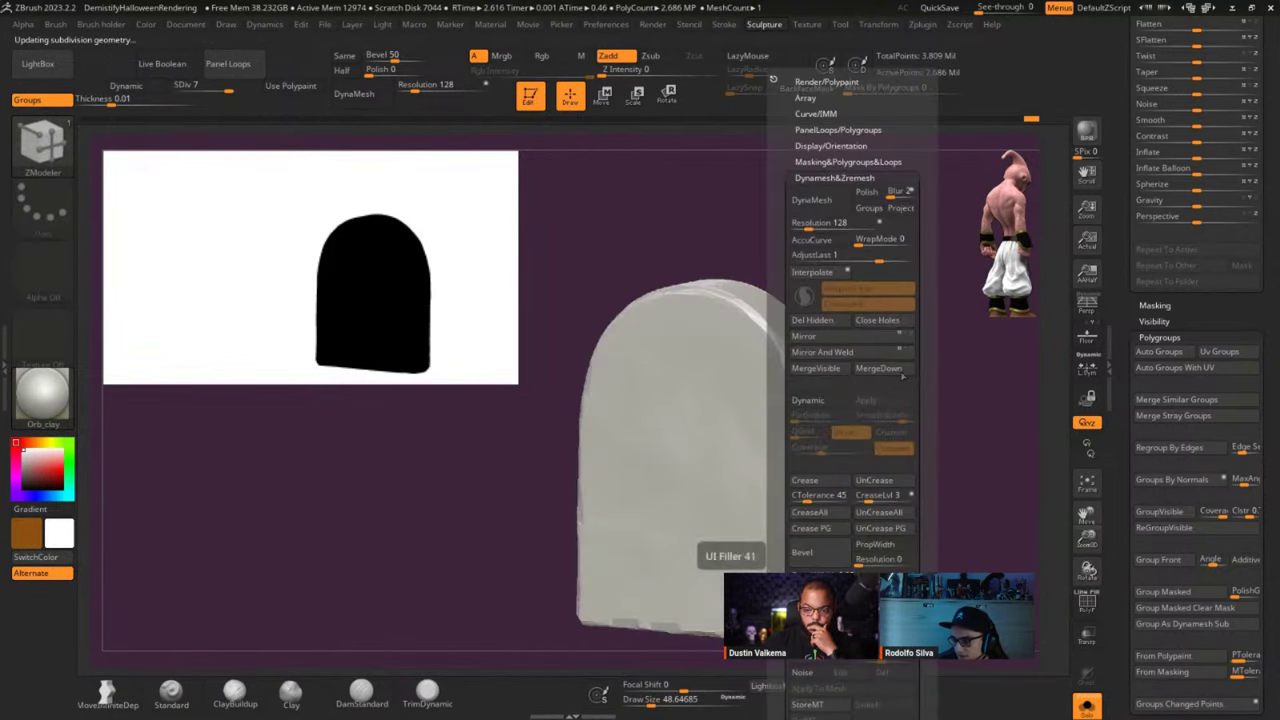
Lower the slab to subdivision level 1 in a side view to examine its low-poly outline.
left_click_drag(1007, 379, 977, 371)
key("shift+d")
key("shift+d")
key("shift+d")
key("shift+d")
key("shift+d")
key("shift+d")
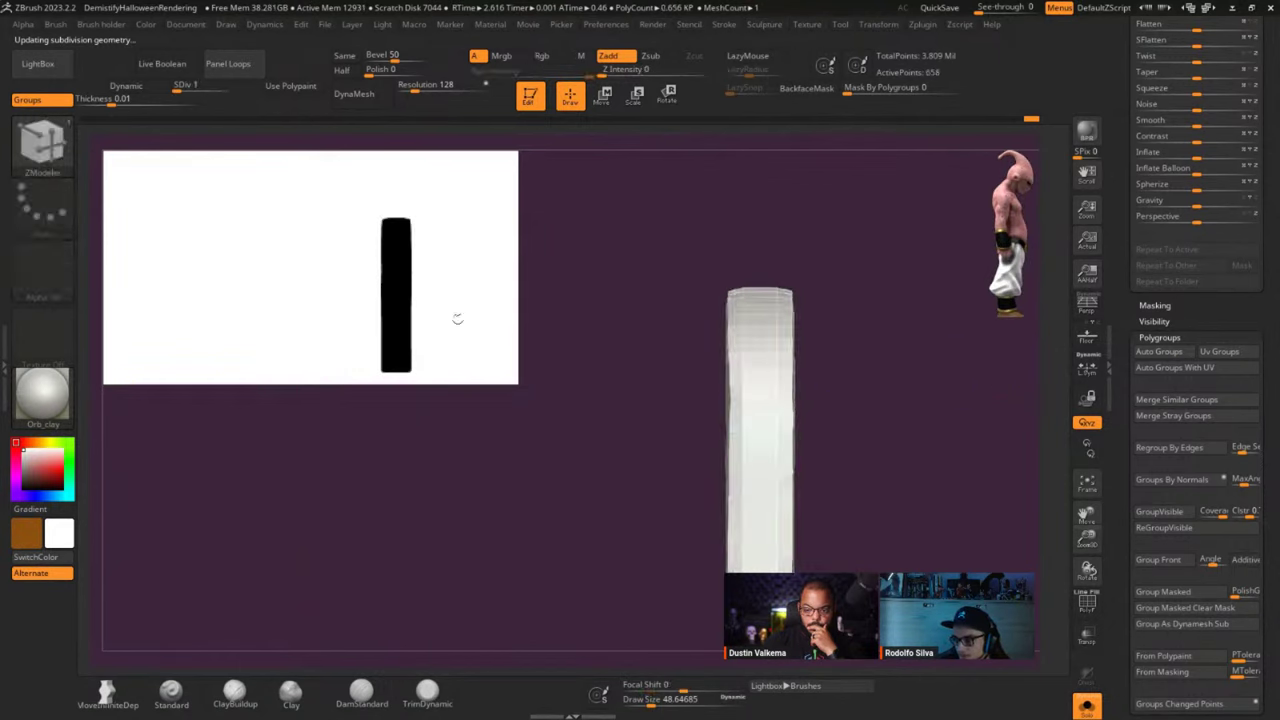
Enlarge the silhouette thumbnail to 512, step the slab back up to subdivision level 7, and shrink the thumbnail to 250.
left_click_drag(460, 318, 889, 695)
key("d")
key("d")
key("d")
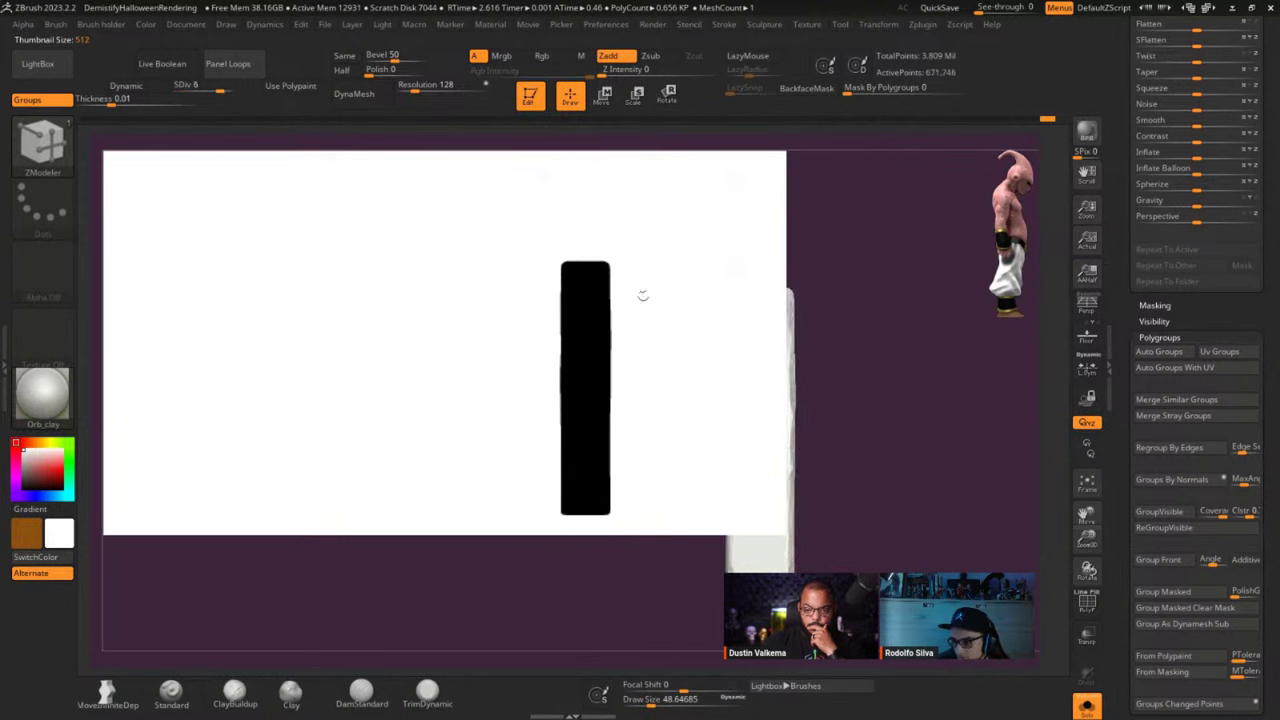
left_click_drag(666, 430, 339, 241)
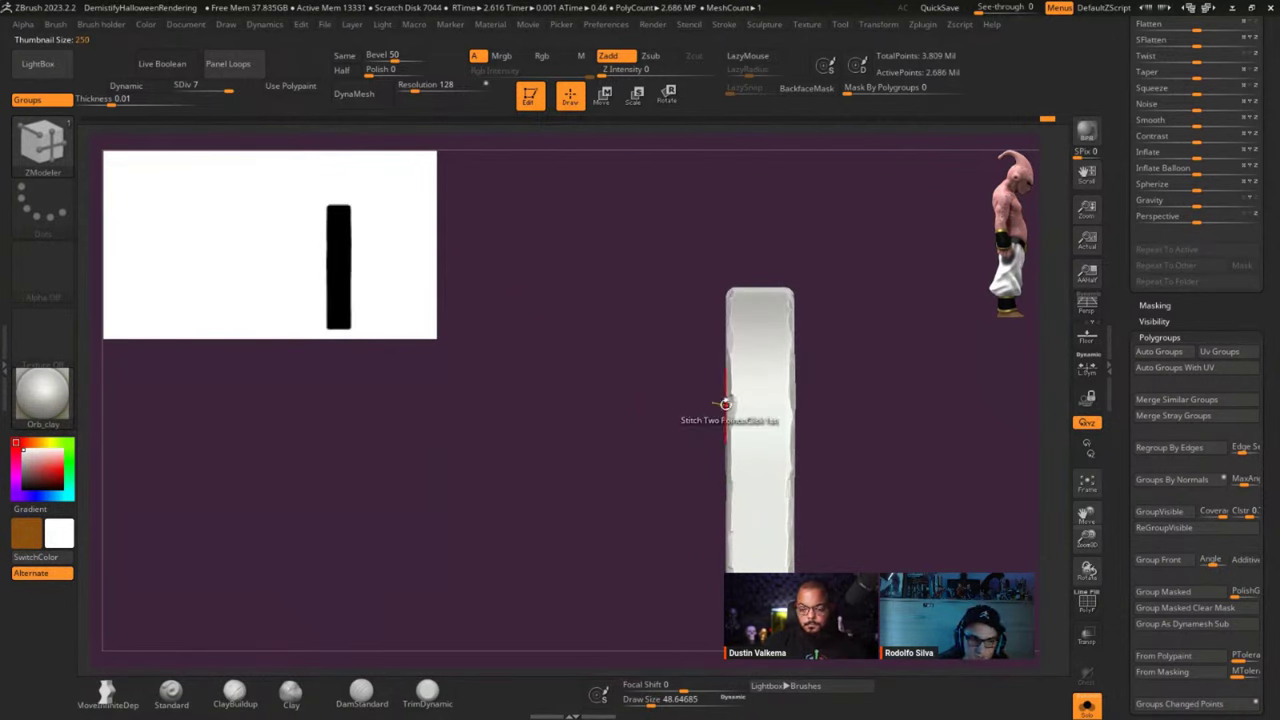
Show the slab's polyframe and delete its lower subdivision levels, keeping only the high-resolution mesh.
left_click_drag(914, 443, 888, 420, "alt")
key("shift+f")
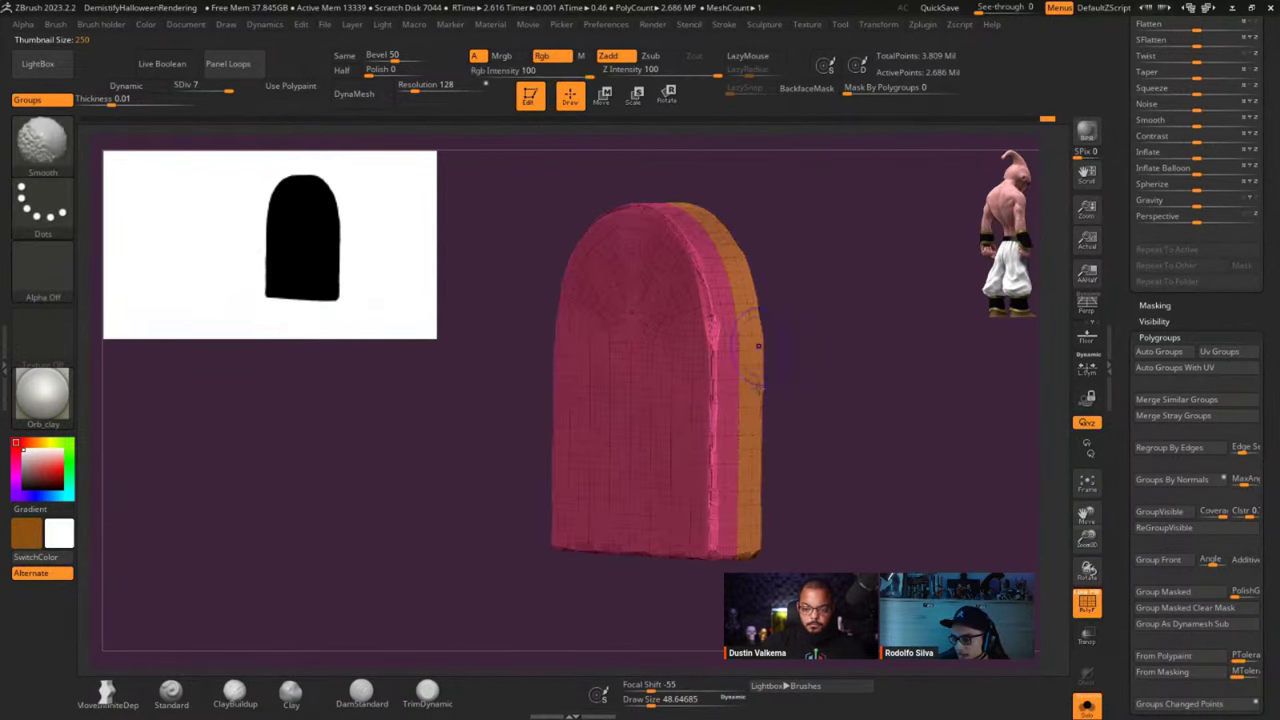
left_click_drag(1121, 536, 1112, 191)
key("ctrl+2")
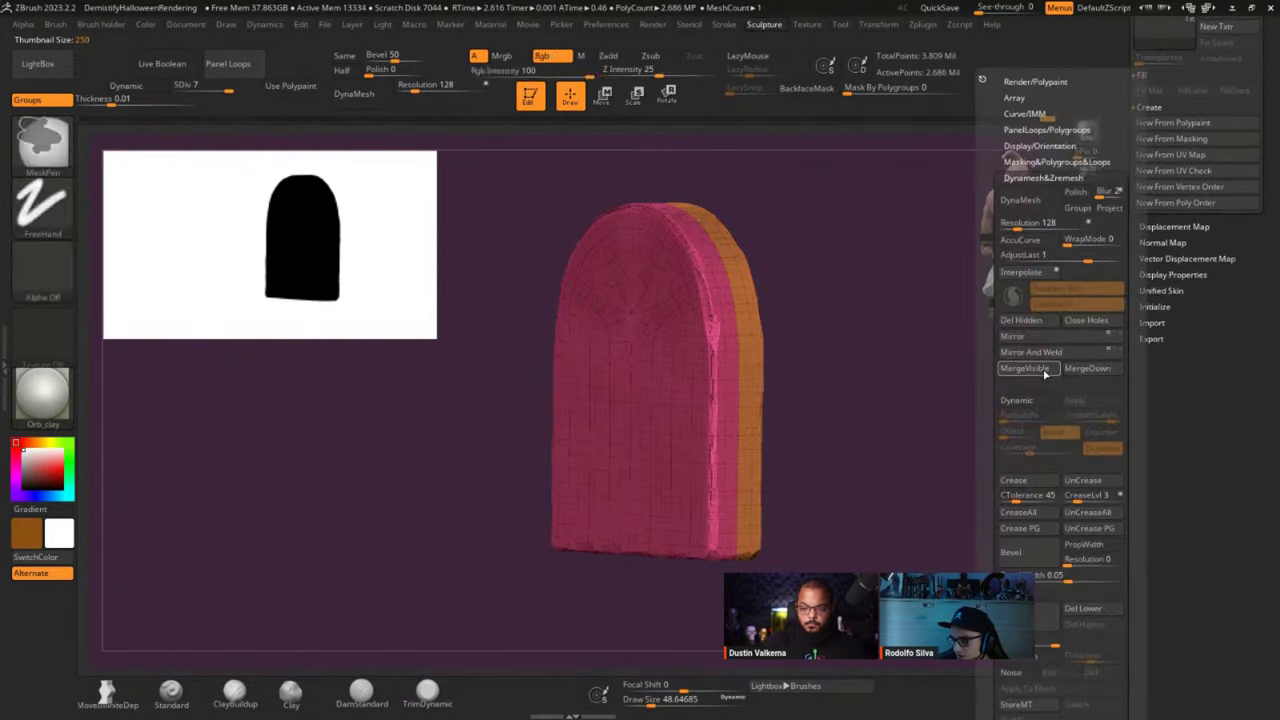
left_click(1066, 178, "shift")
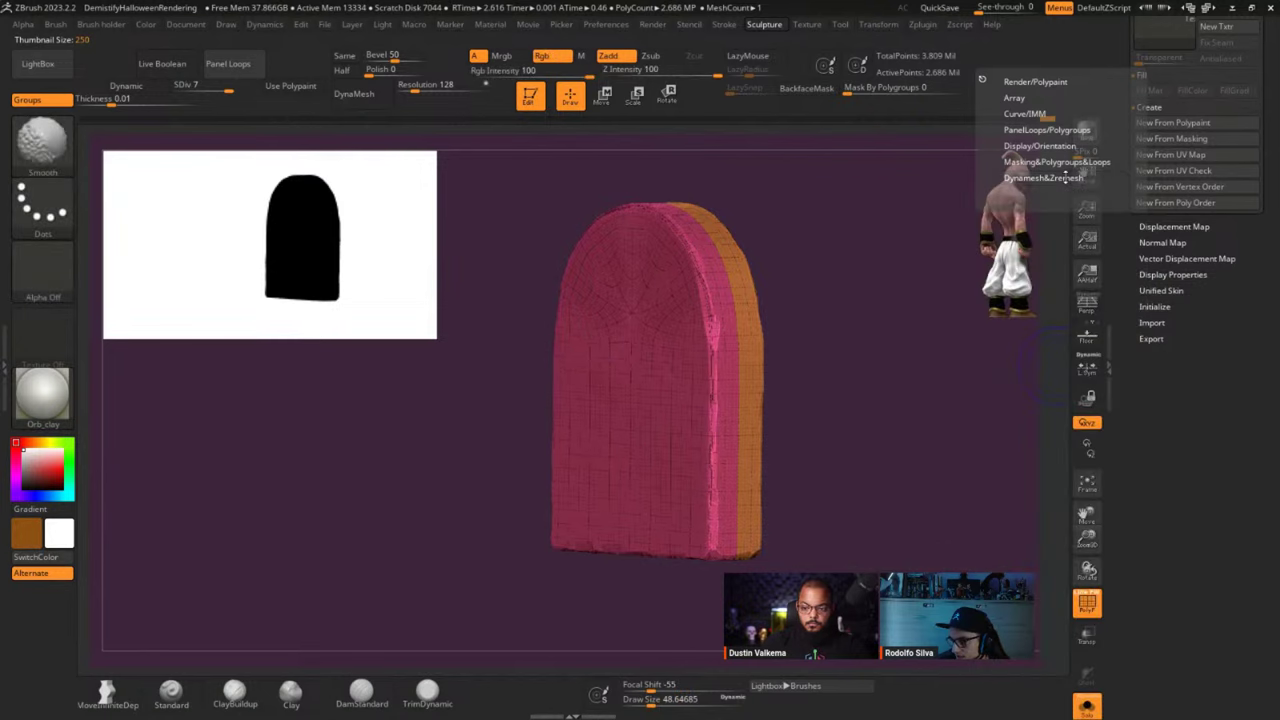
scroll(1227, 612, "up", 15)
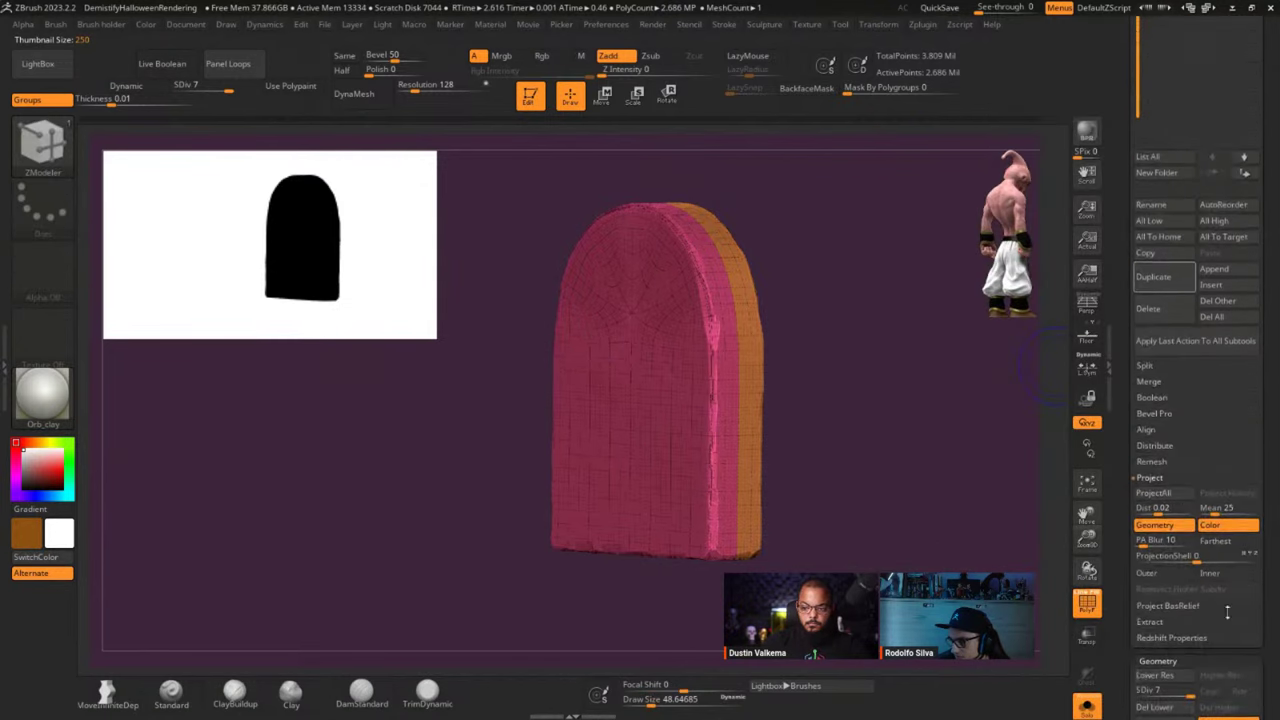
scroll(1227, 612, "down", 10)
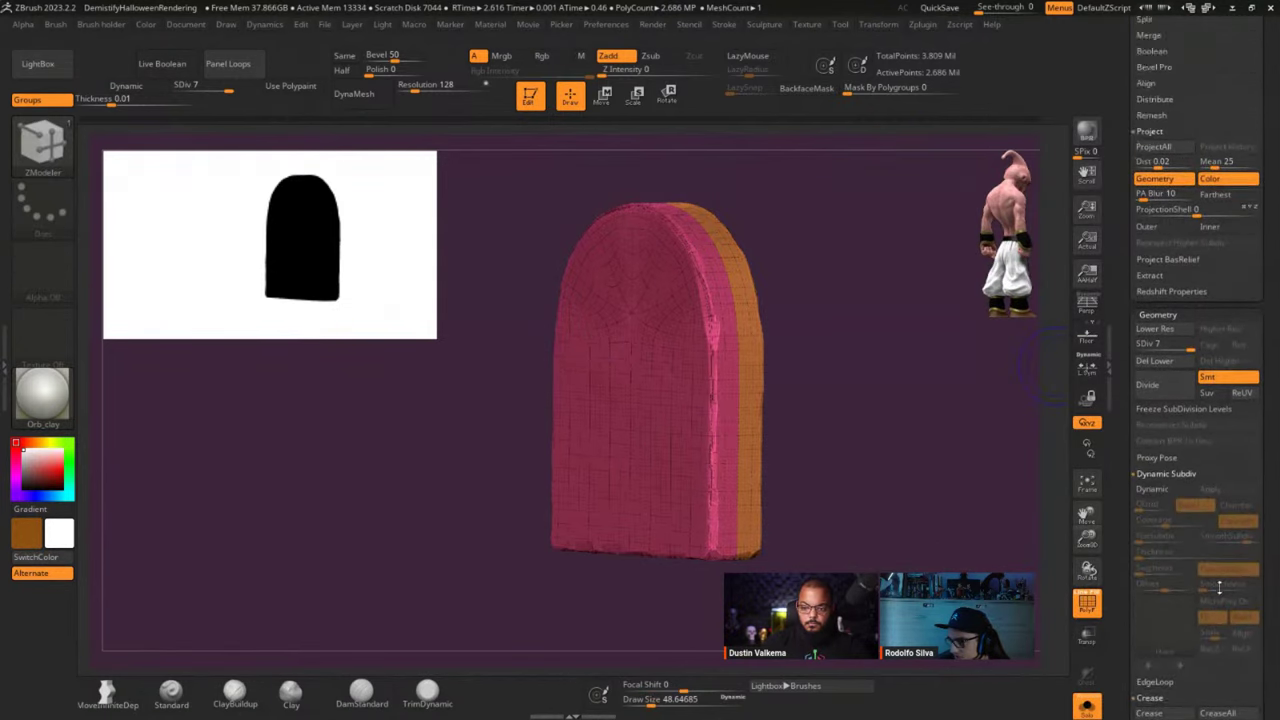
scroll(1219, 588, "down", 1)
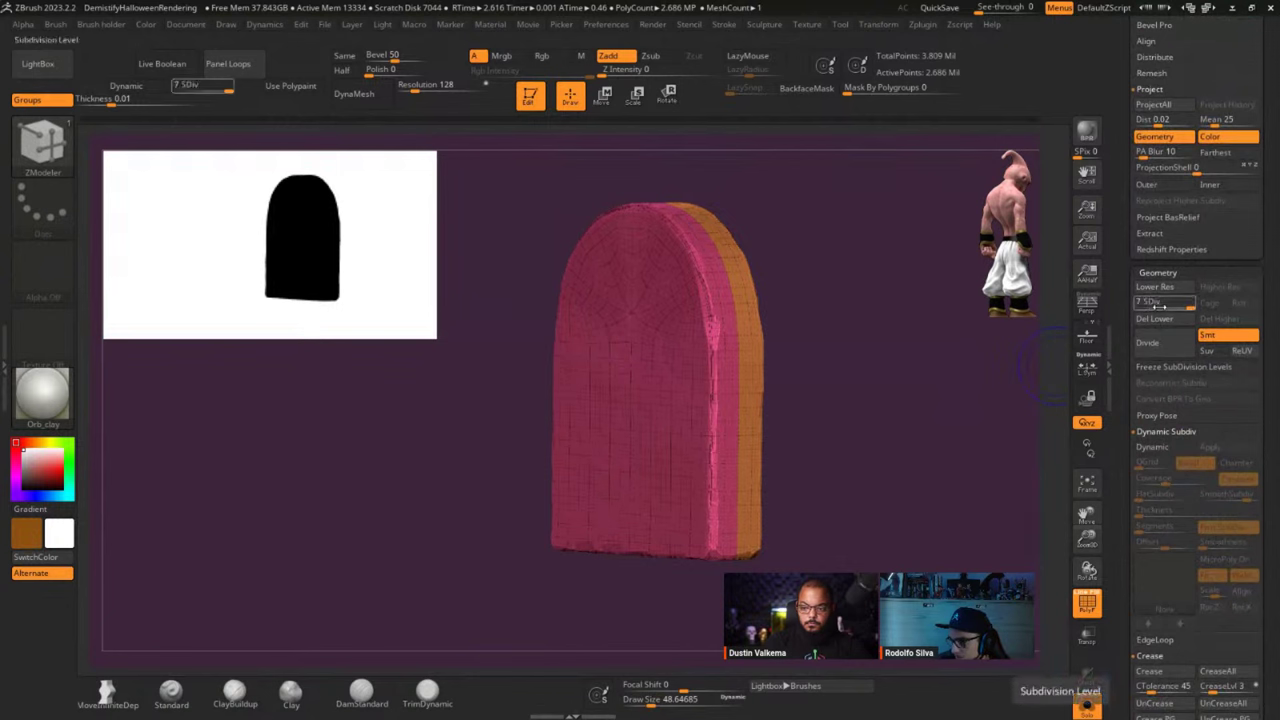
left_click(1163, 319)
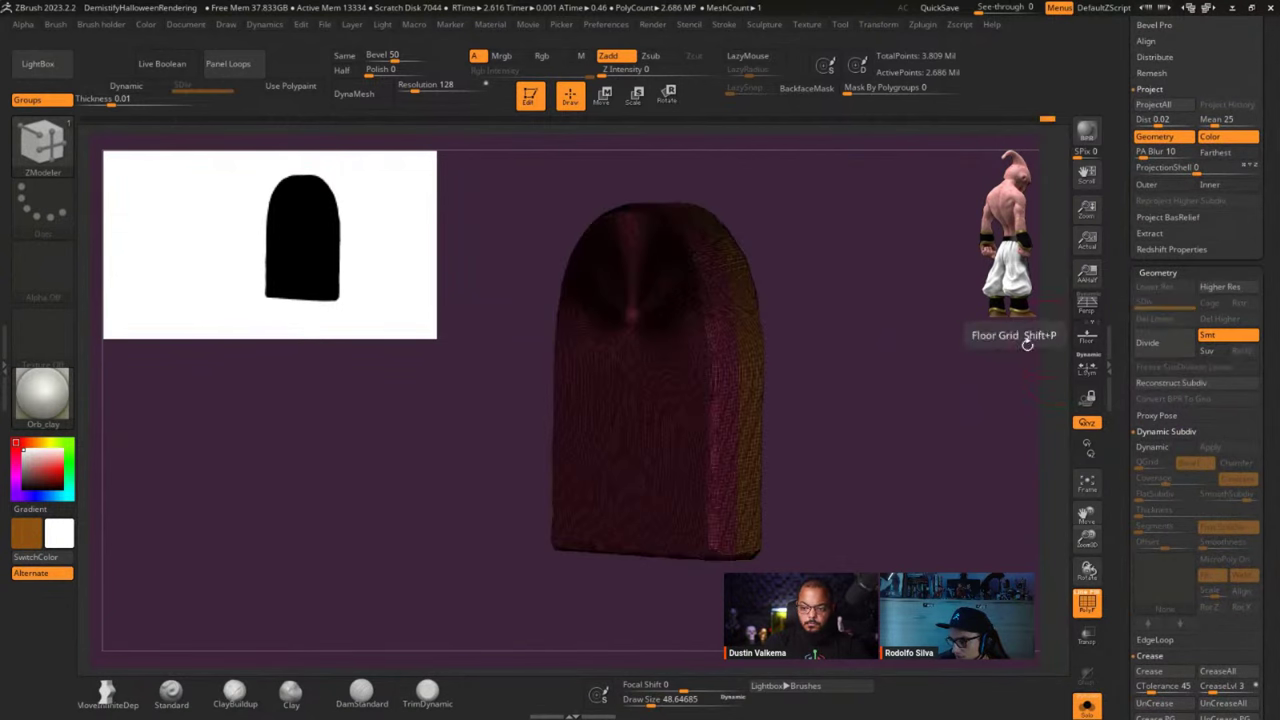
left_click_drag(1003, 519, 884, 398)
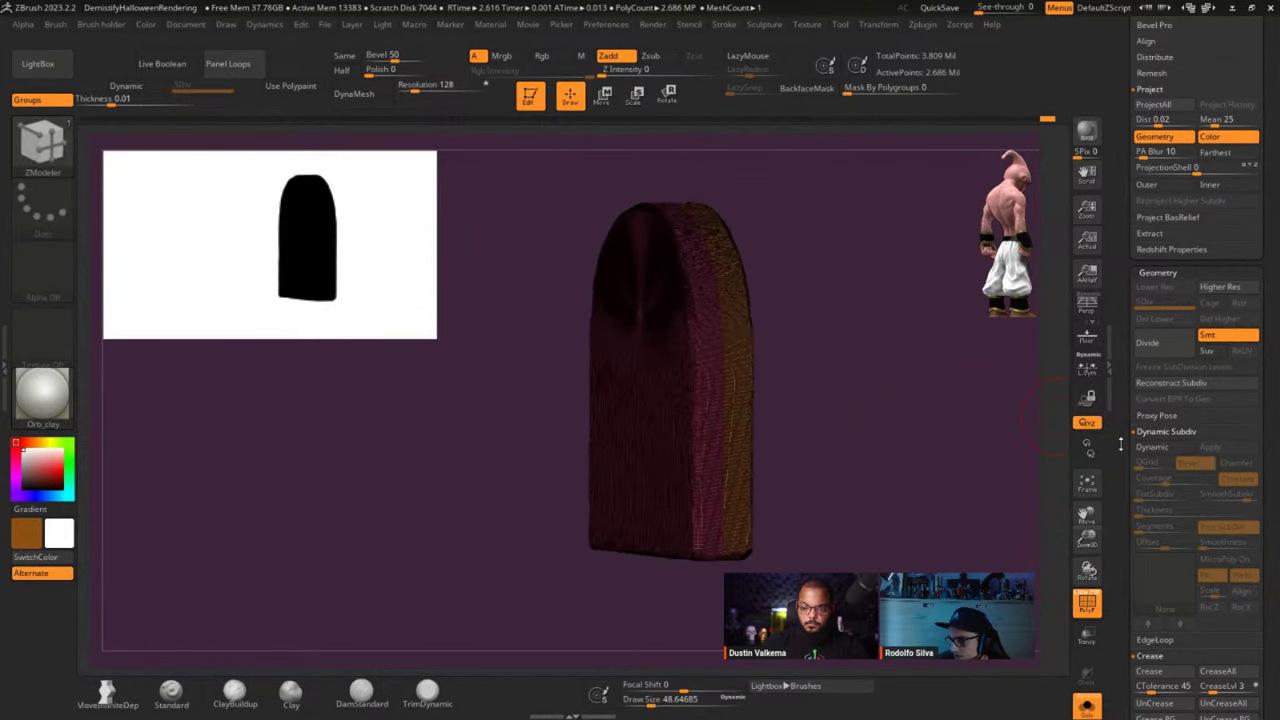
Set the Morph UV bump to 0, preview the slab's flattened UV islands and return to the 3D shape.
scroll(1120, 444, "down", 10)
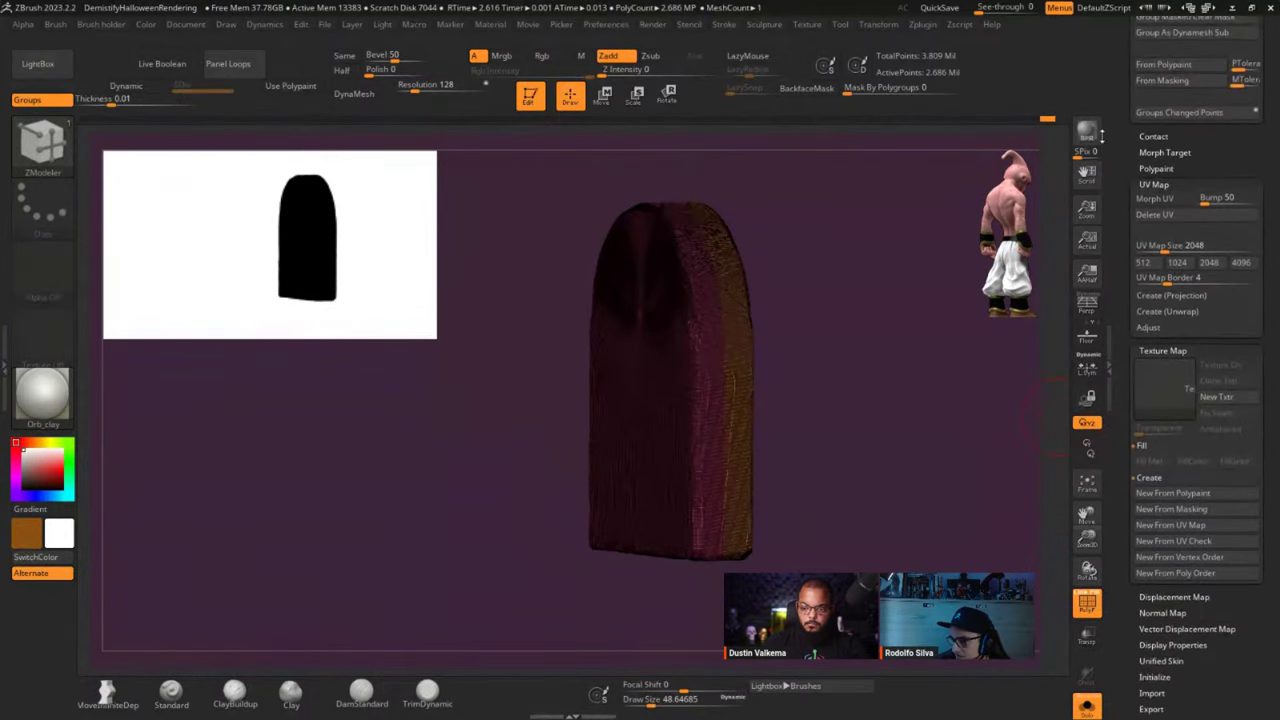
left_click_drag(1102, 136, 1104, 146)
left_click(1203, 212)
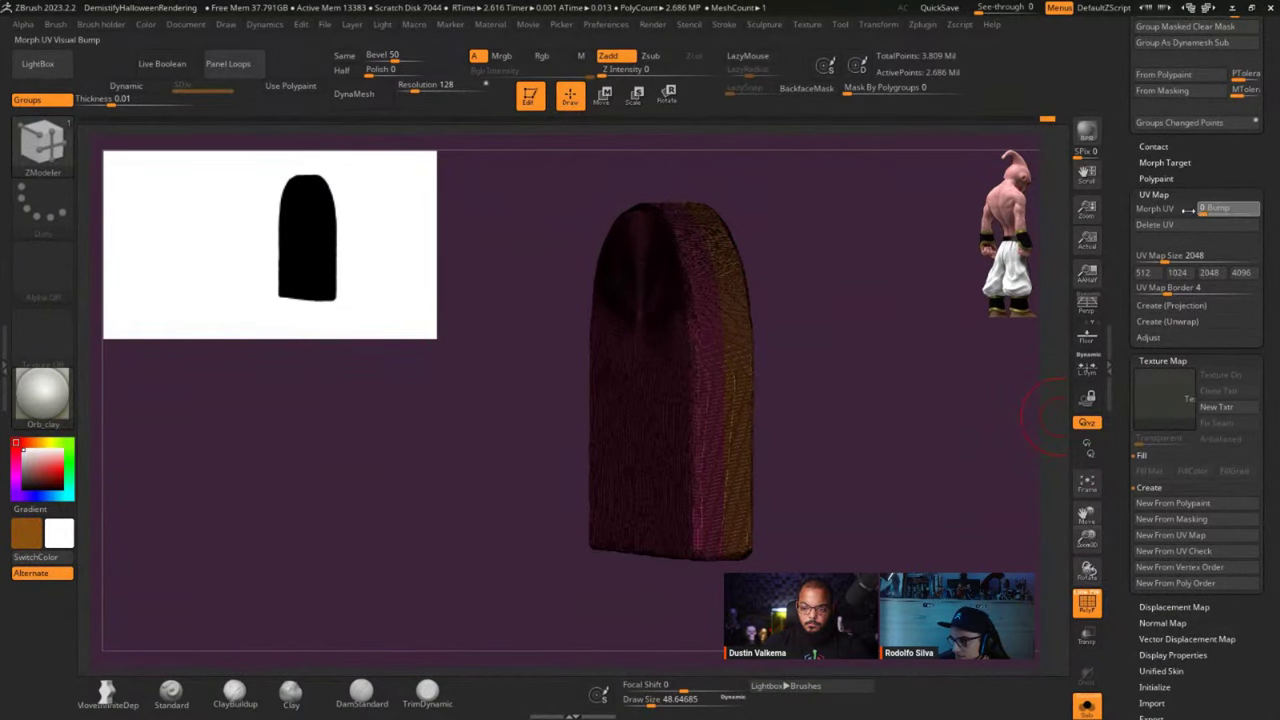
left_click(1155, 208)
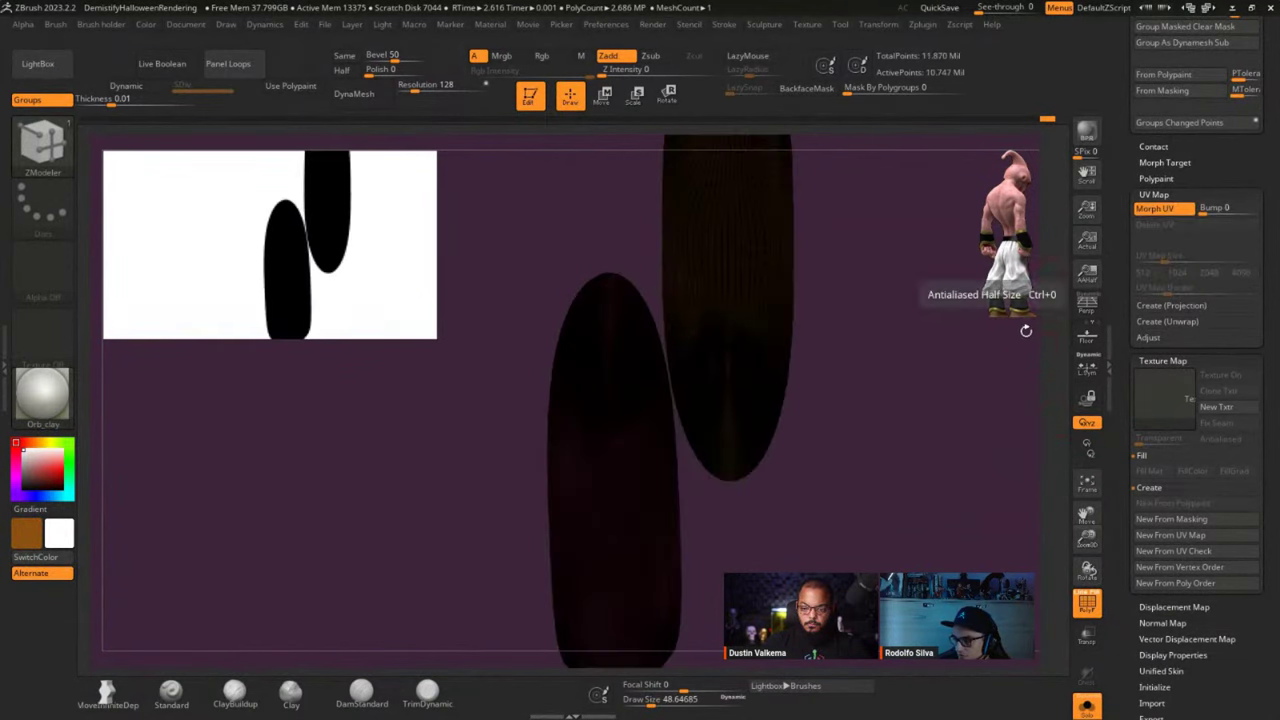
left_click_drag(916, 446, 891, 390)
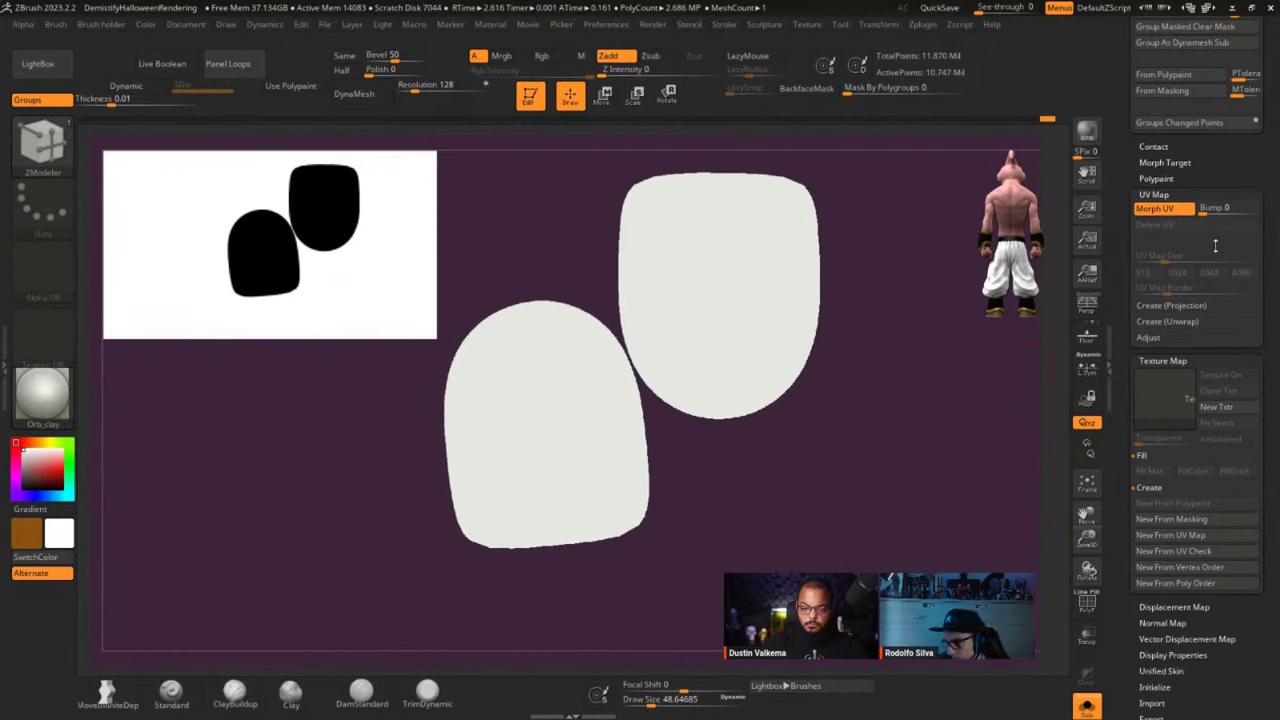
left_click(1155, 208)
left_click_drag(780, 385, 829, 359, "shift")
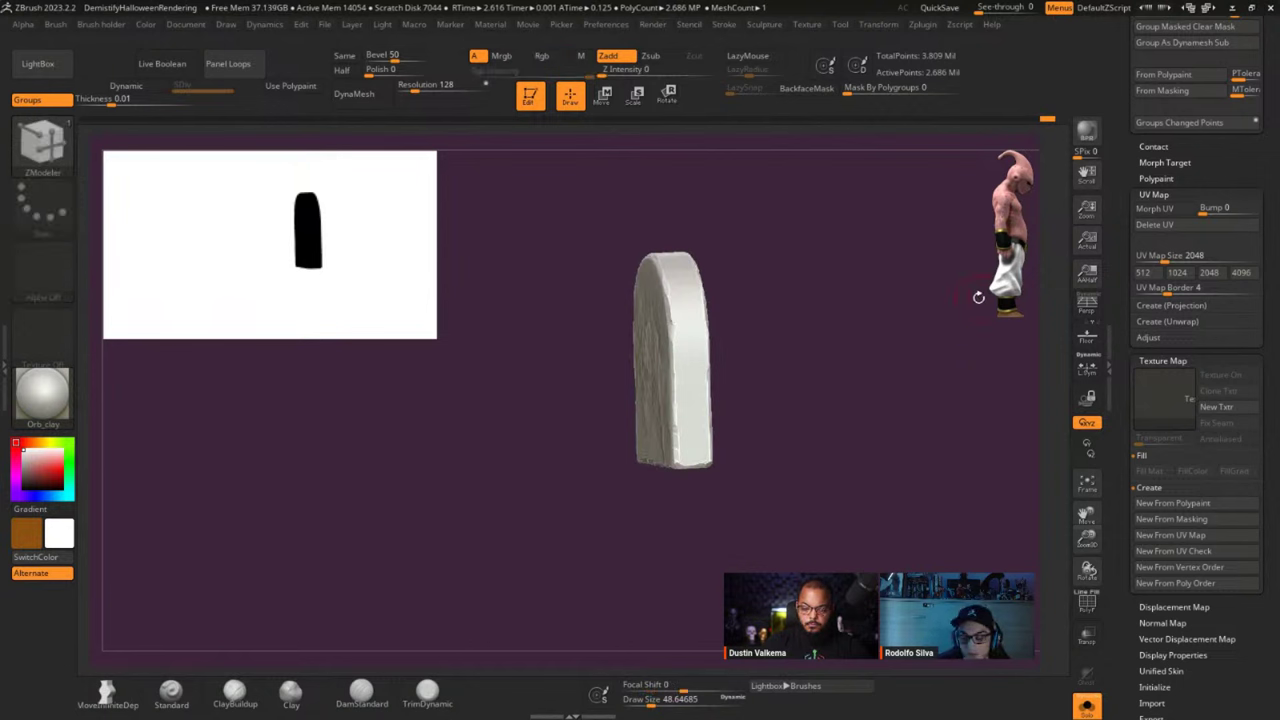
Duplicate the Top_high subtool and rename the copy Top_low.
scroll(1203, 428, "up", 10)
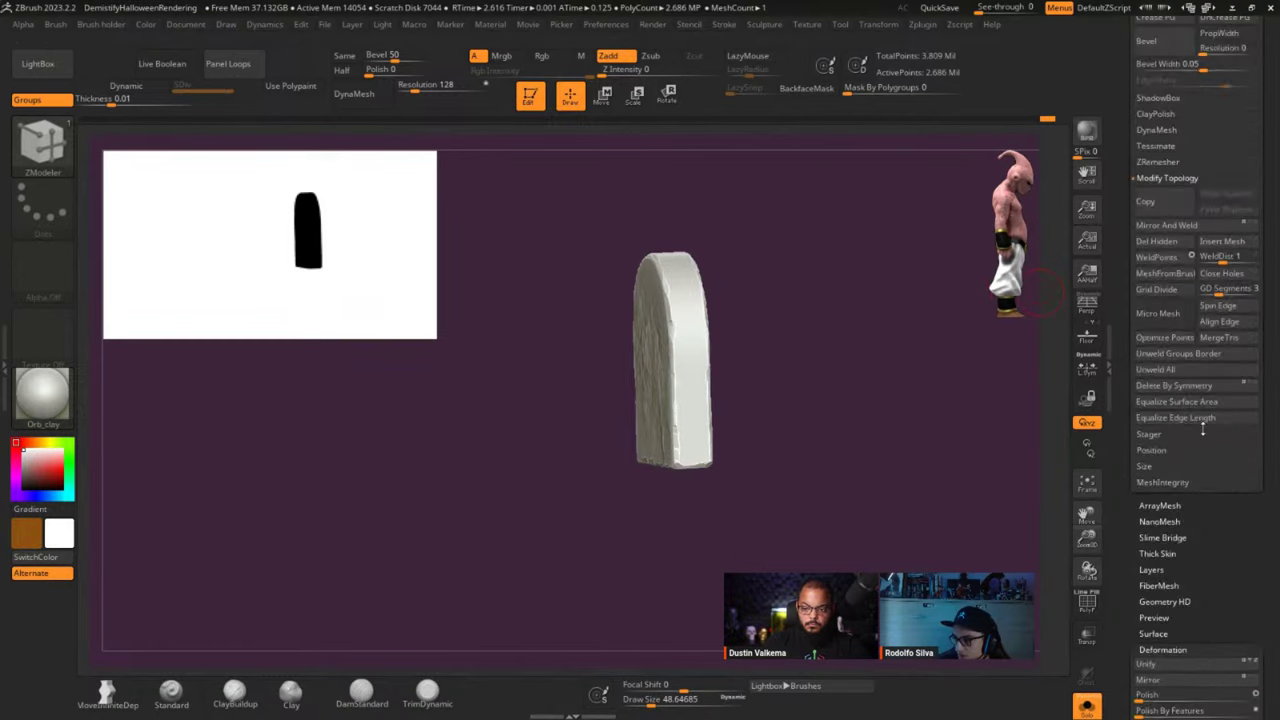
scroll(1203, 428, "up", 15)
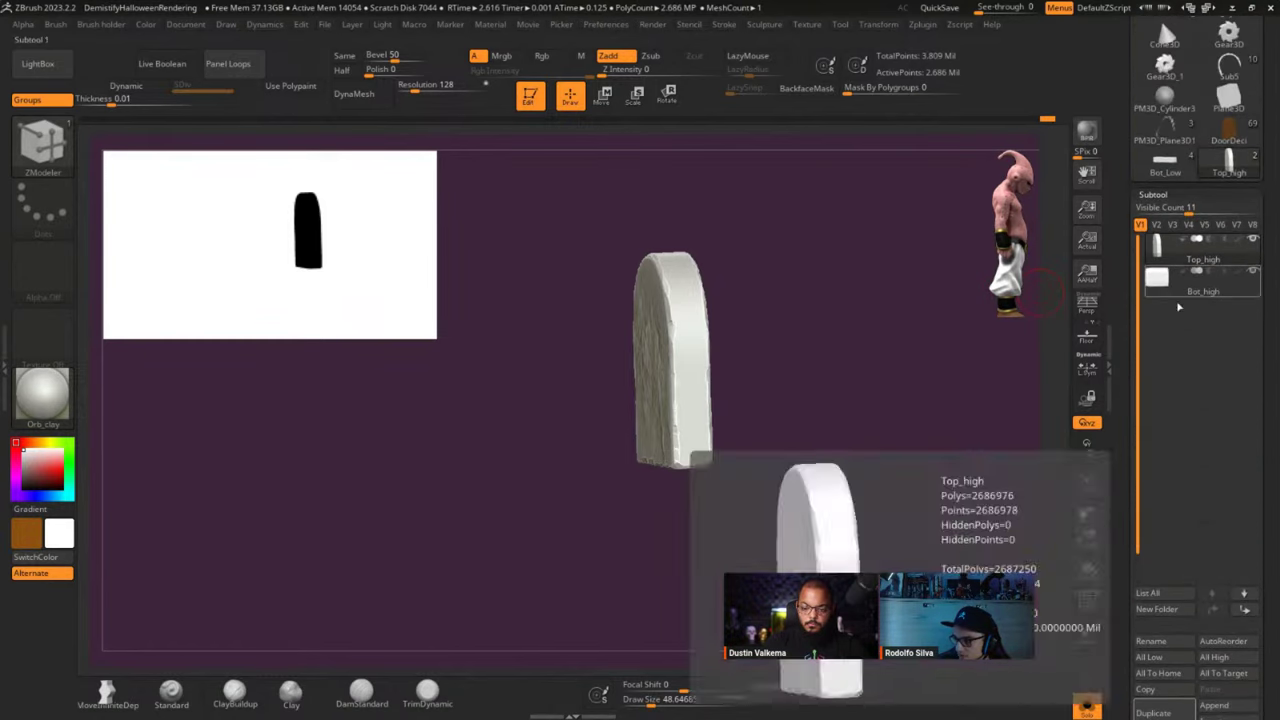
scroll(1180, 400, "down", 5)
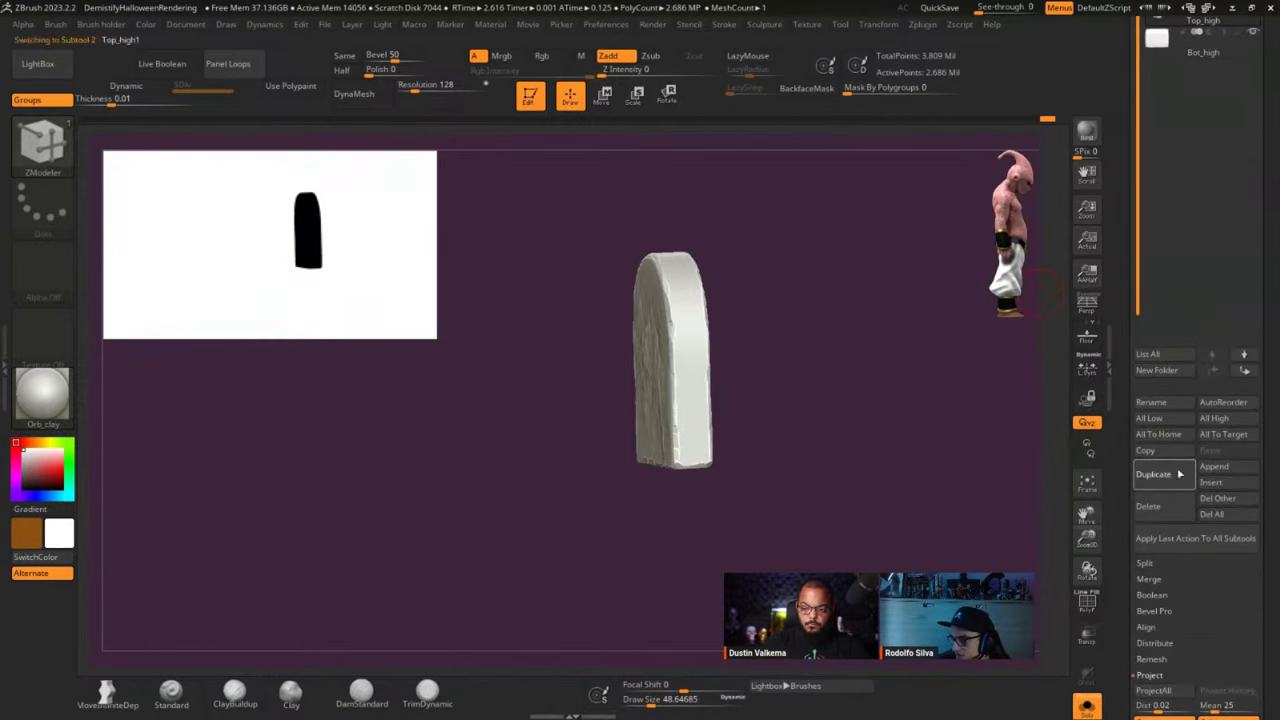
left_click(1180, 474)
left_click(1156, 403)
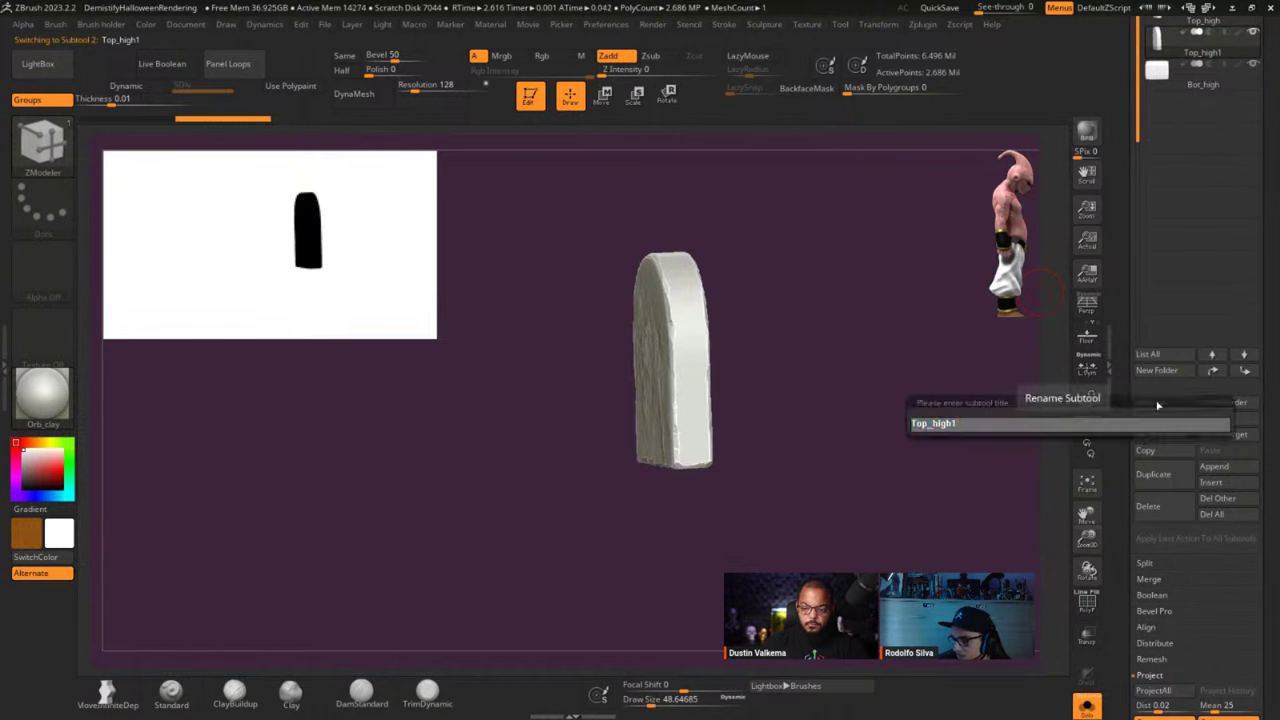
key("BackSpace")
key("BackSpace")
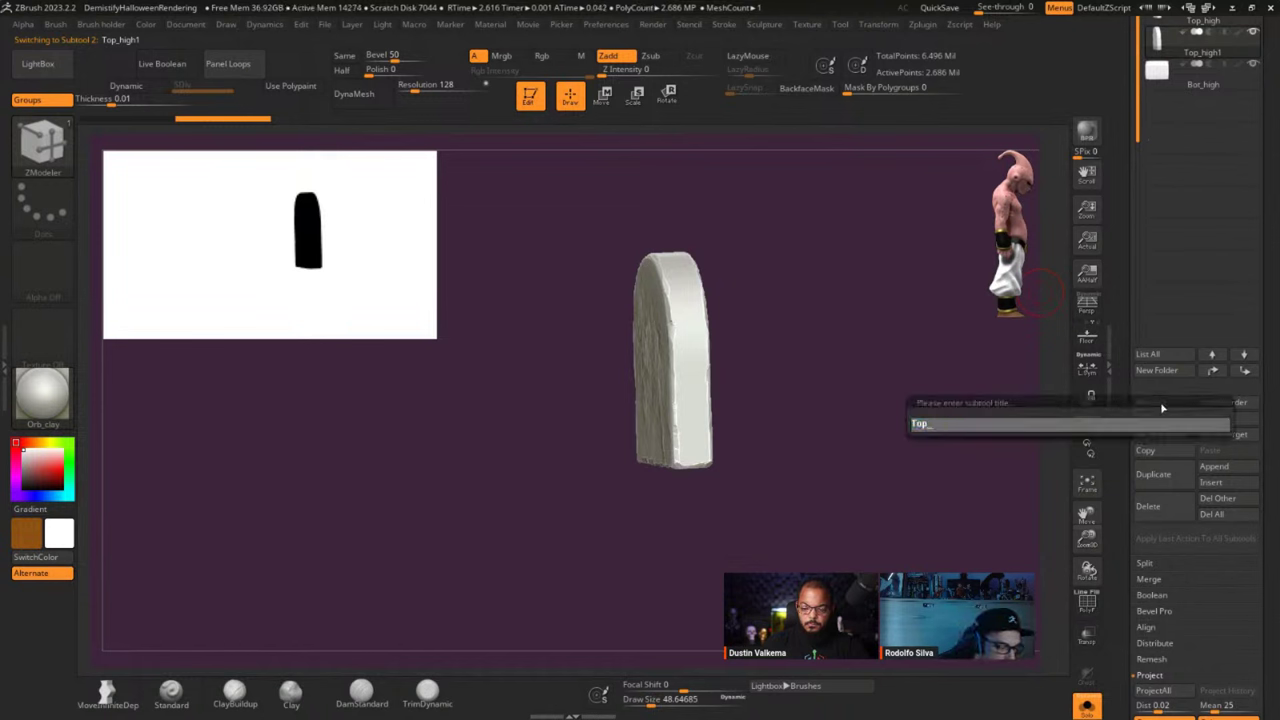
type("low")
key("Return")
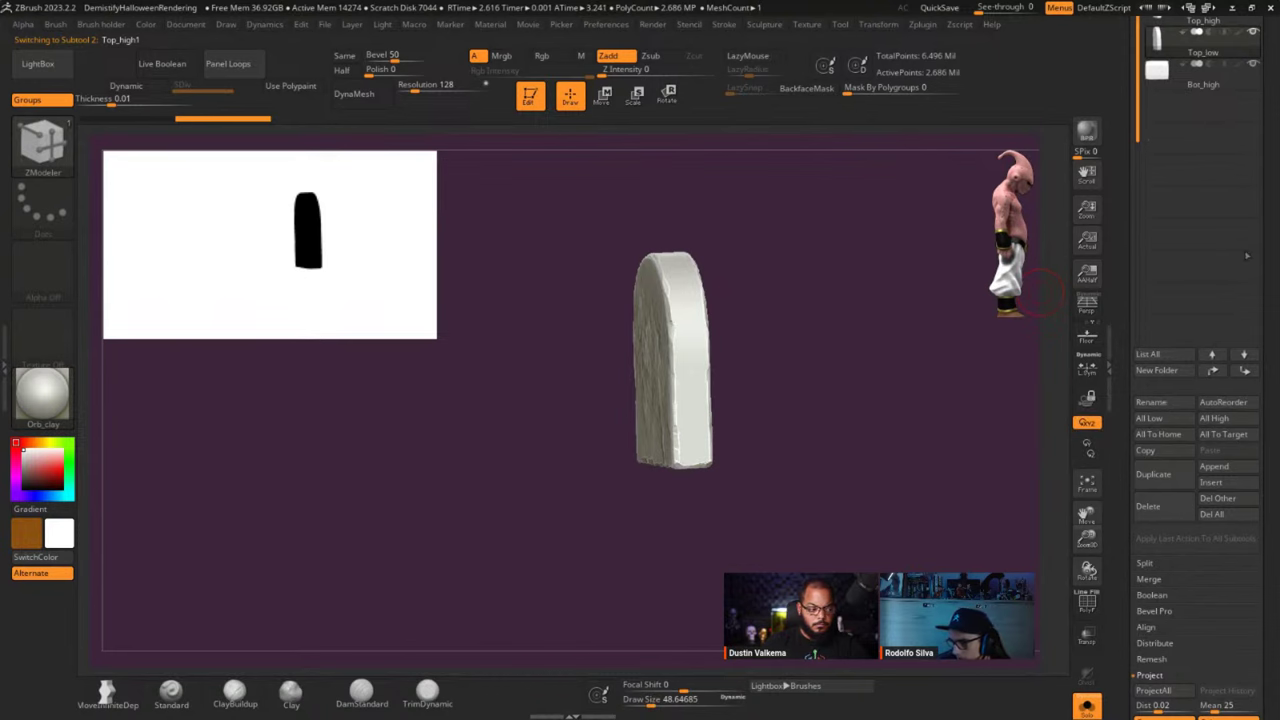
Pre-process the Top_low subtool in Decimation Master with Keep UVs enabled.
left_click_drag(1158, 40, 1159, 98)
scroll(1131, 236, "down", 20)
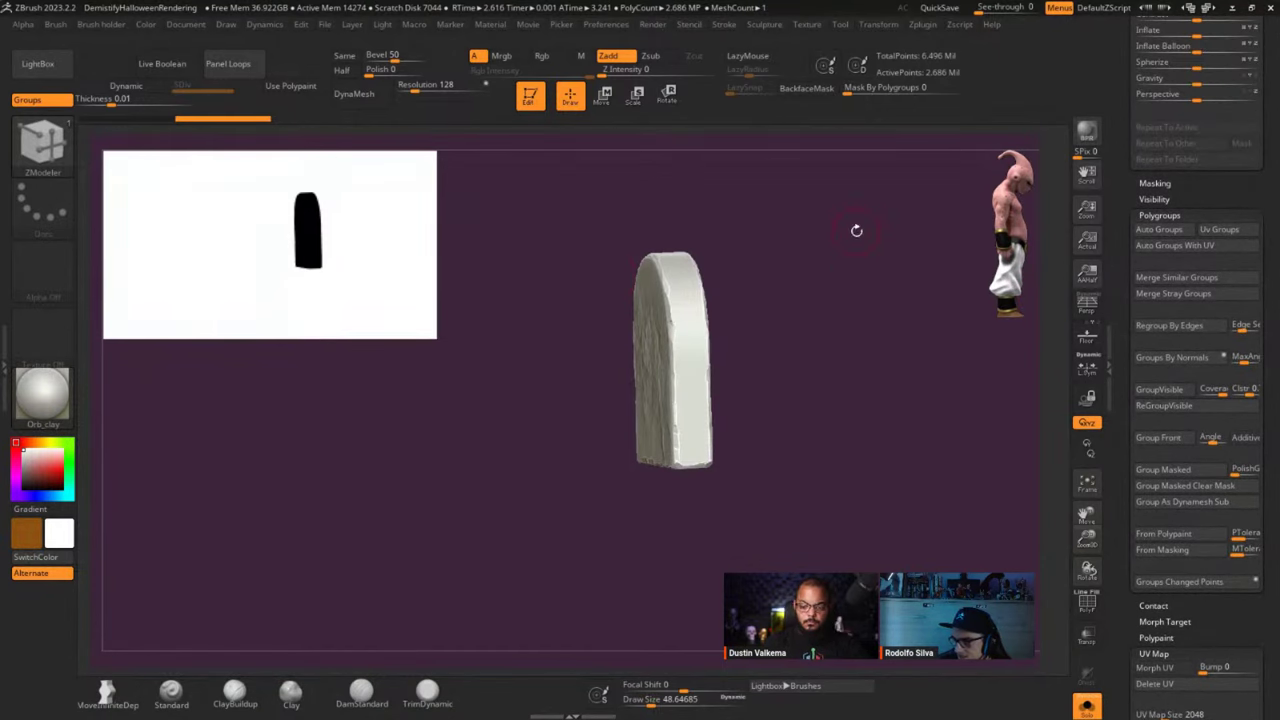
left_click(929, 26)
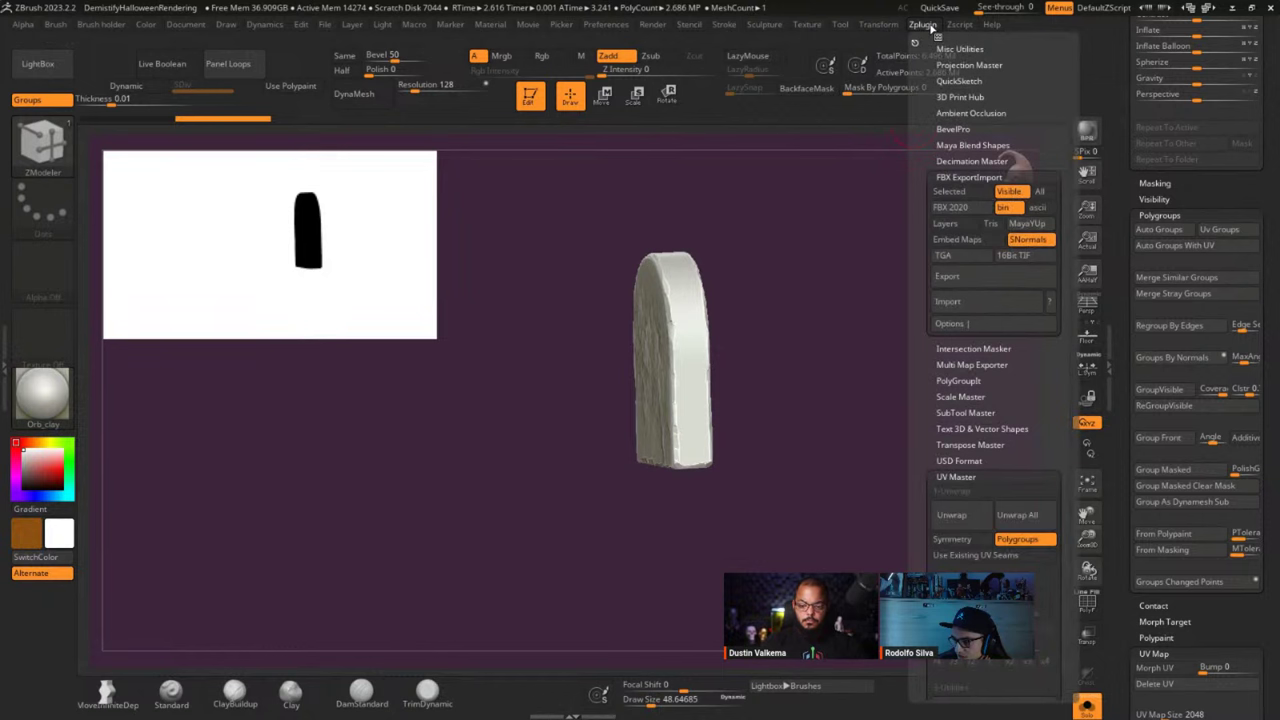
key("shift")
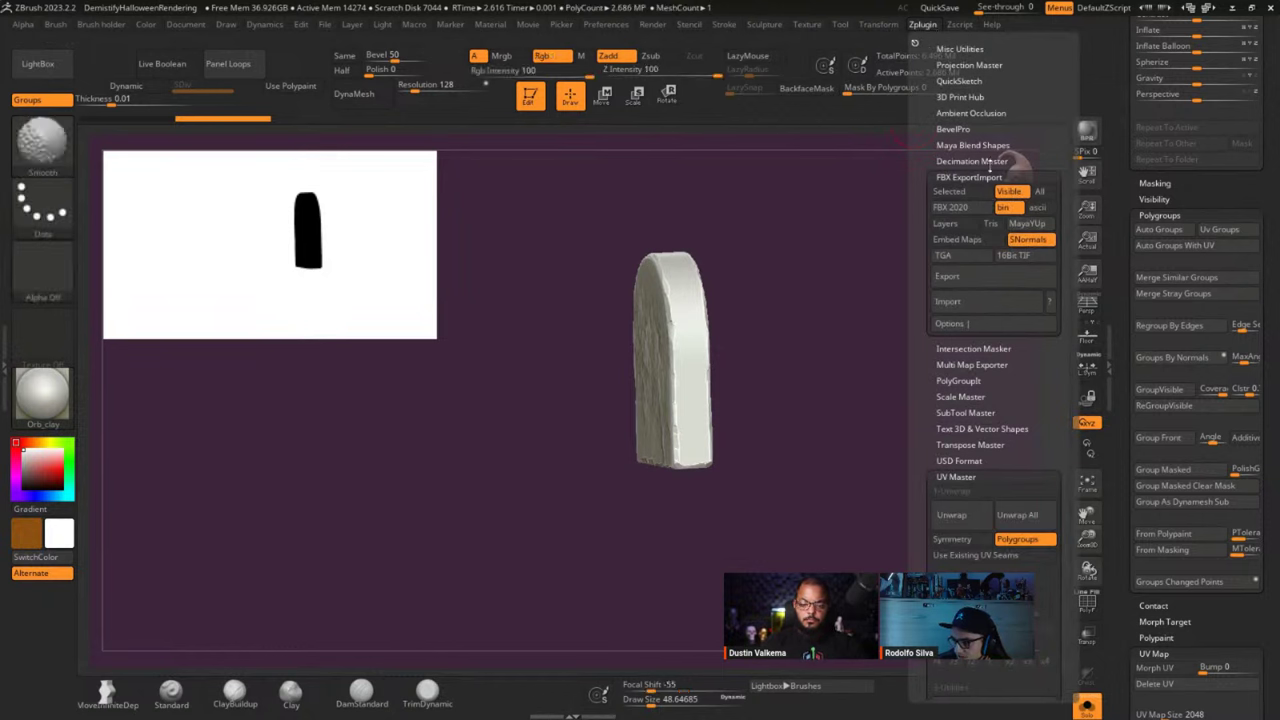
left_click(980, 161)
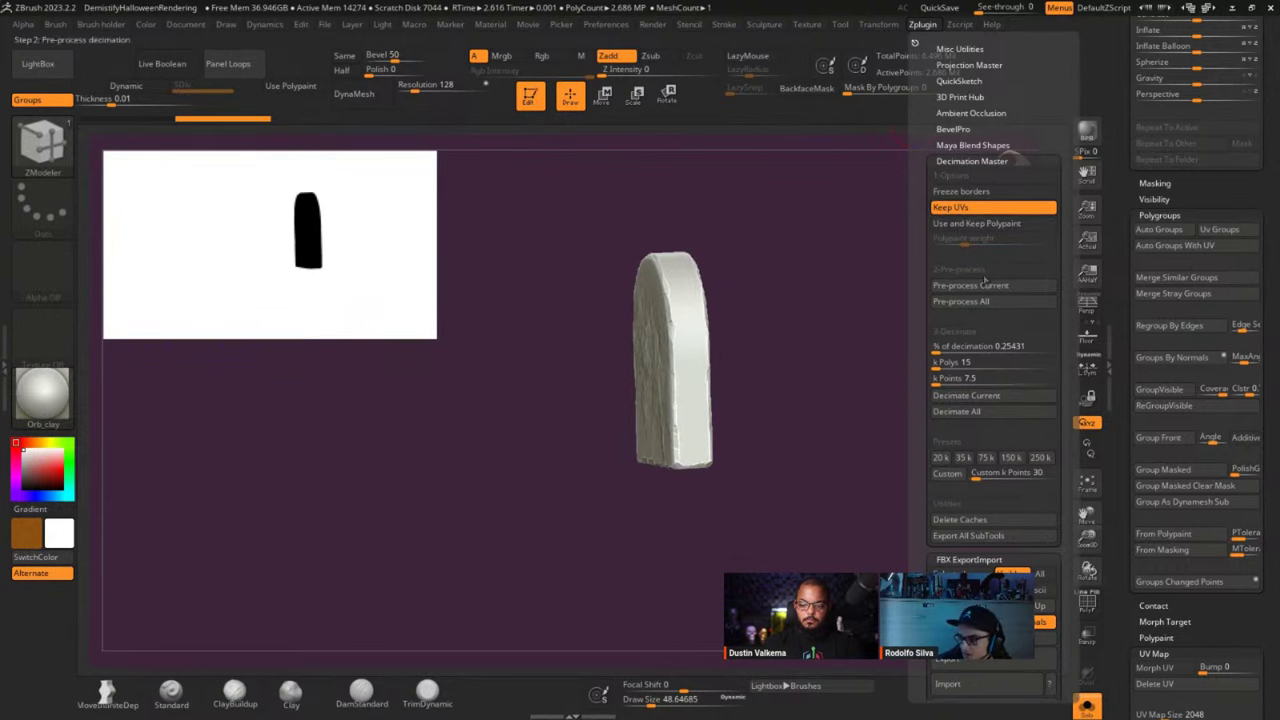
left_click(985, 285)
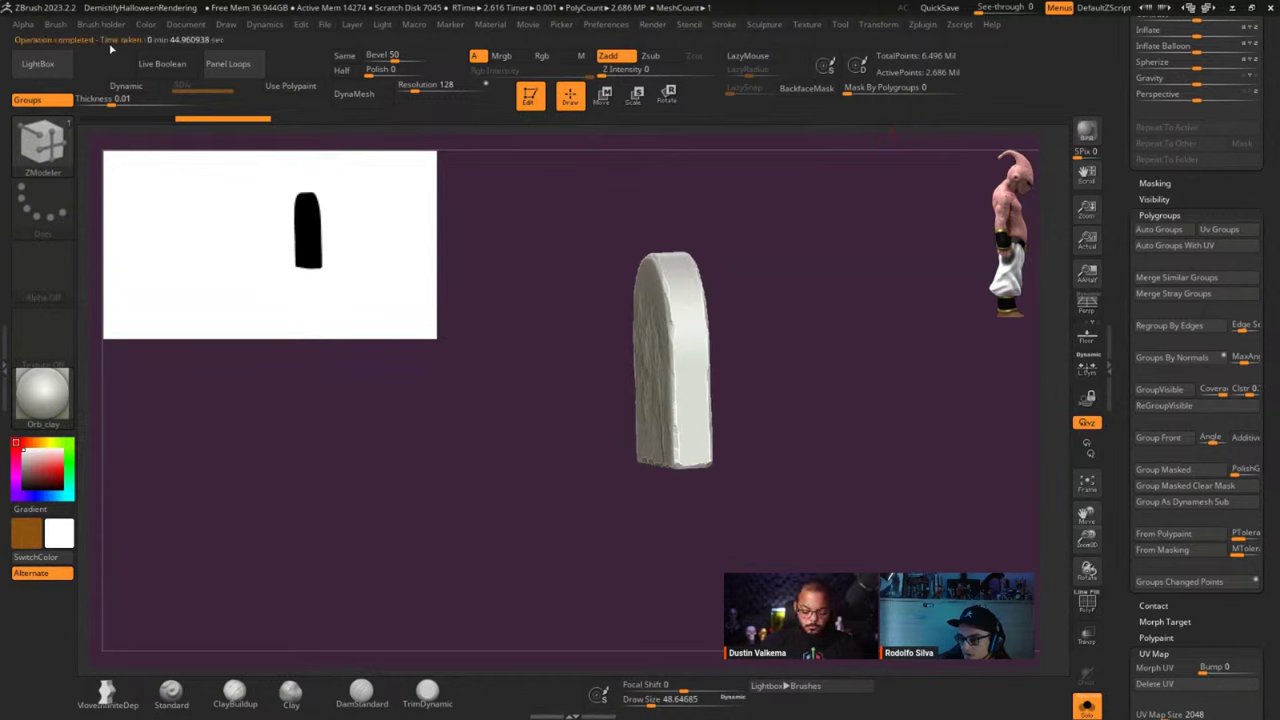
Display the polyframe and decimate the Top_low slab to 10%.
right_click_drag(784, 309, 895, 321, "ctrl")
key("shift+f")
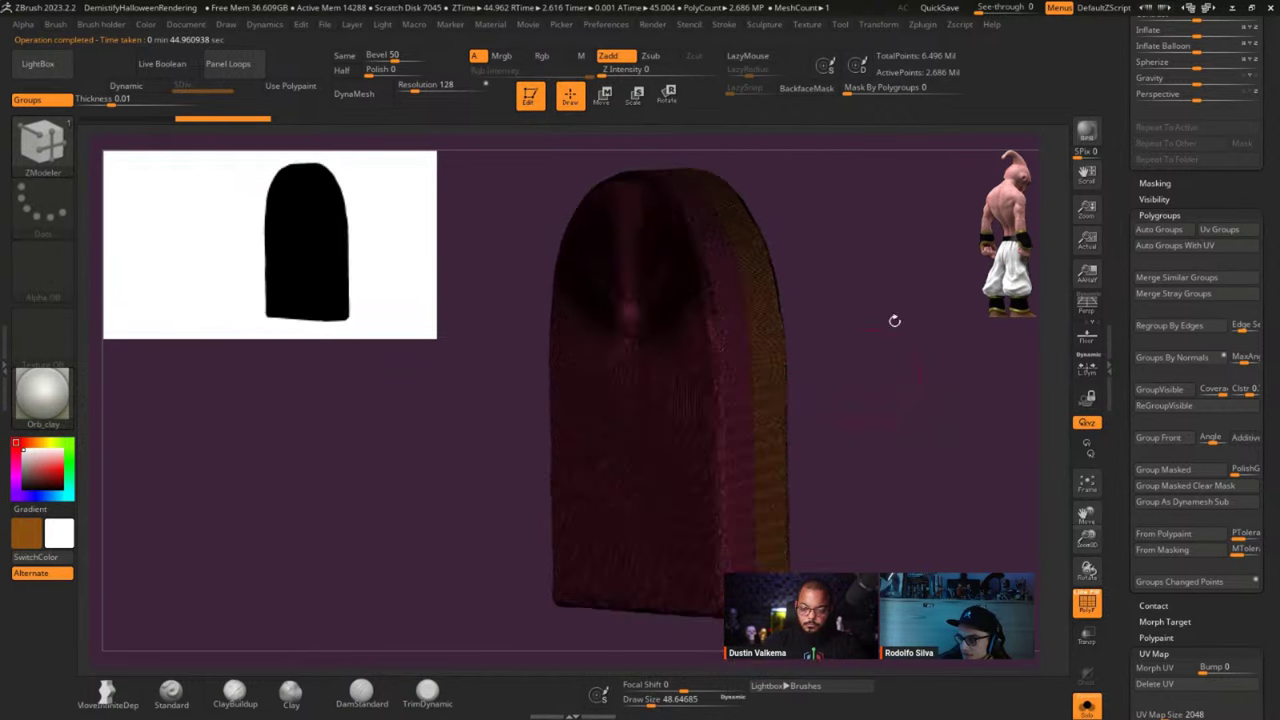
left_click(924, 24)
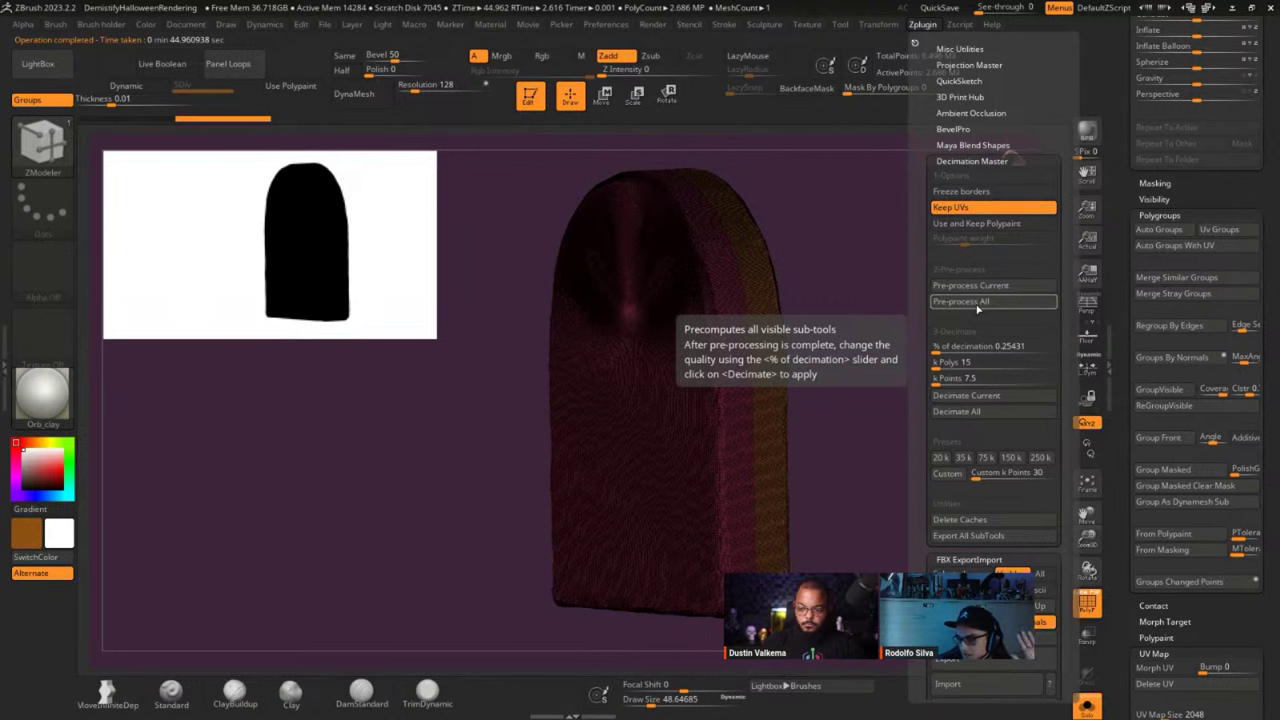
left_click_drag(938, 363, 961, 369)
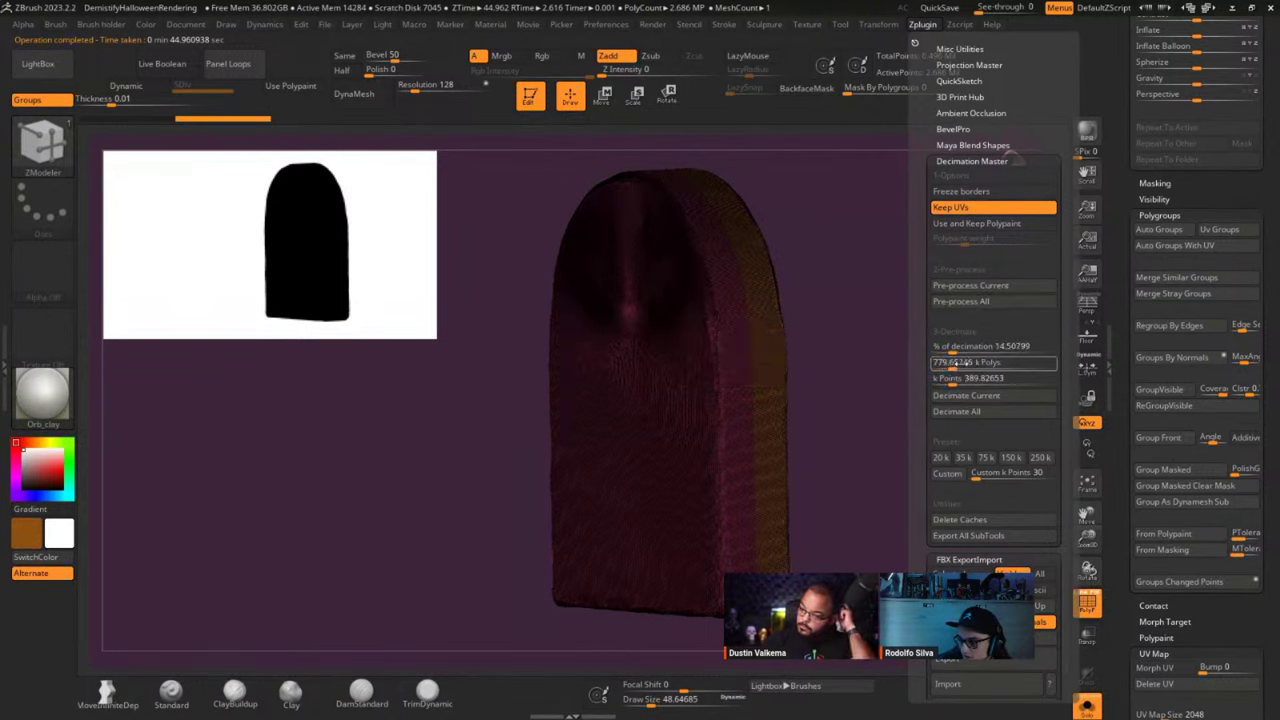
left_click(951, 348)
type("10")
key("Return")
left_click(975, 395)
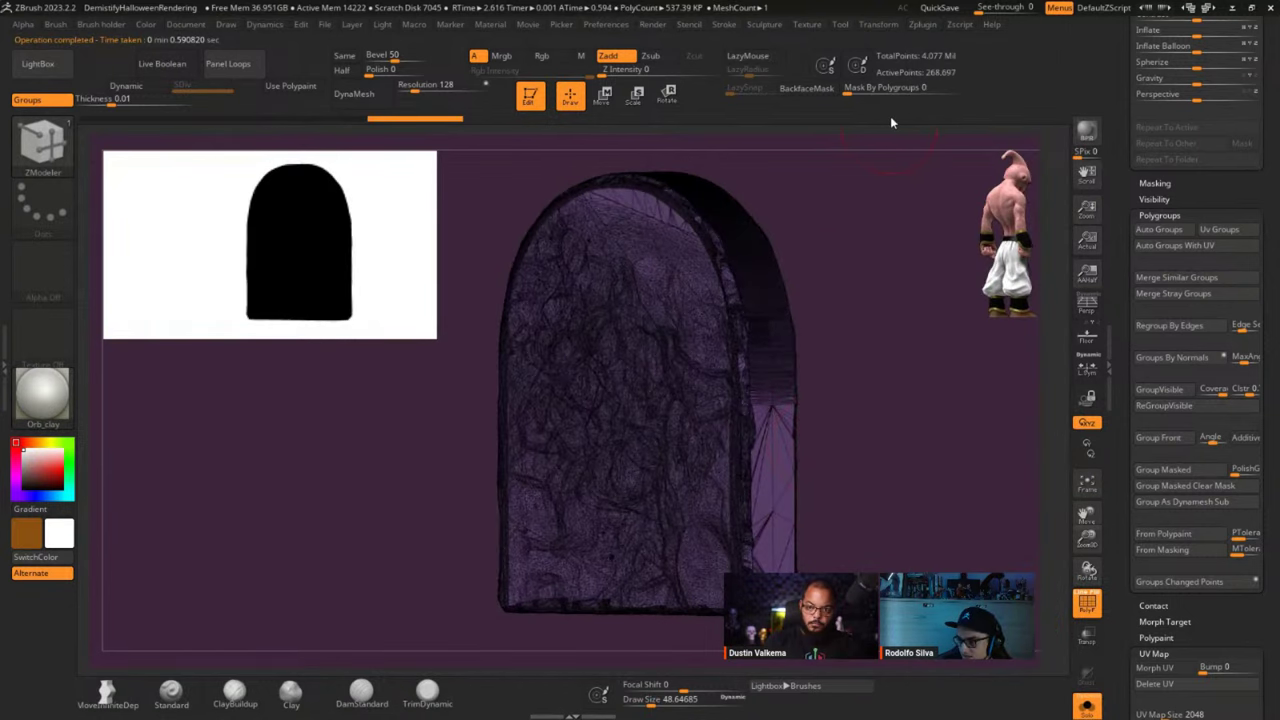
Set the decimation target to 10 k polys and decimate the Top_low slab.
left_click(920, 26)
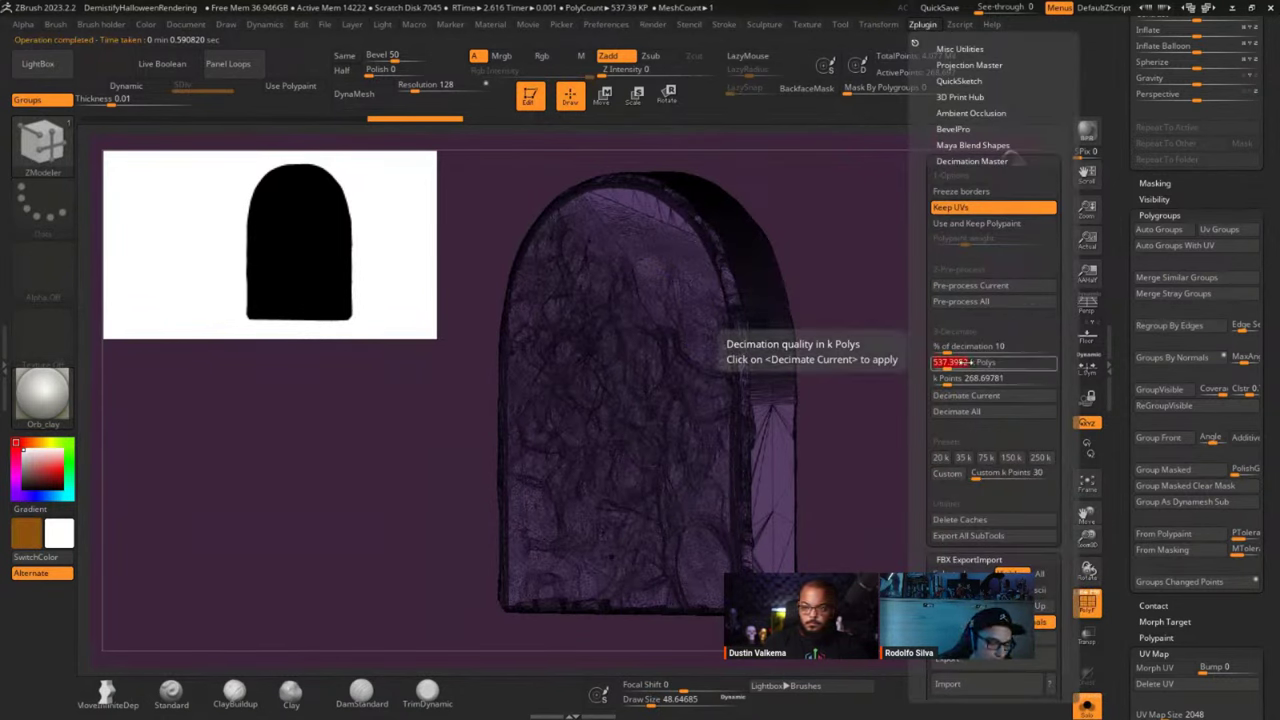
key("Return")
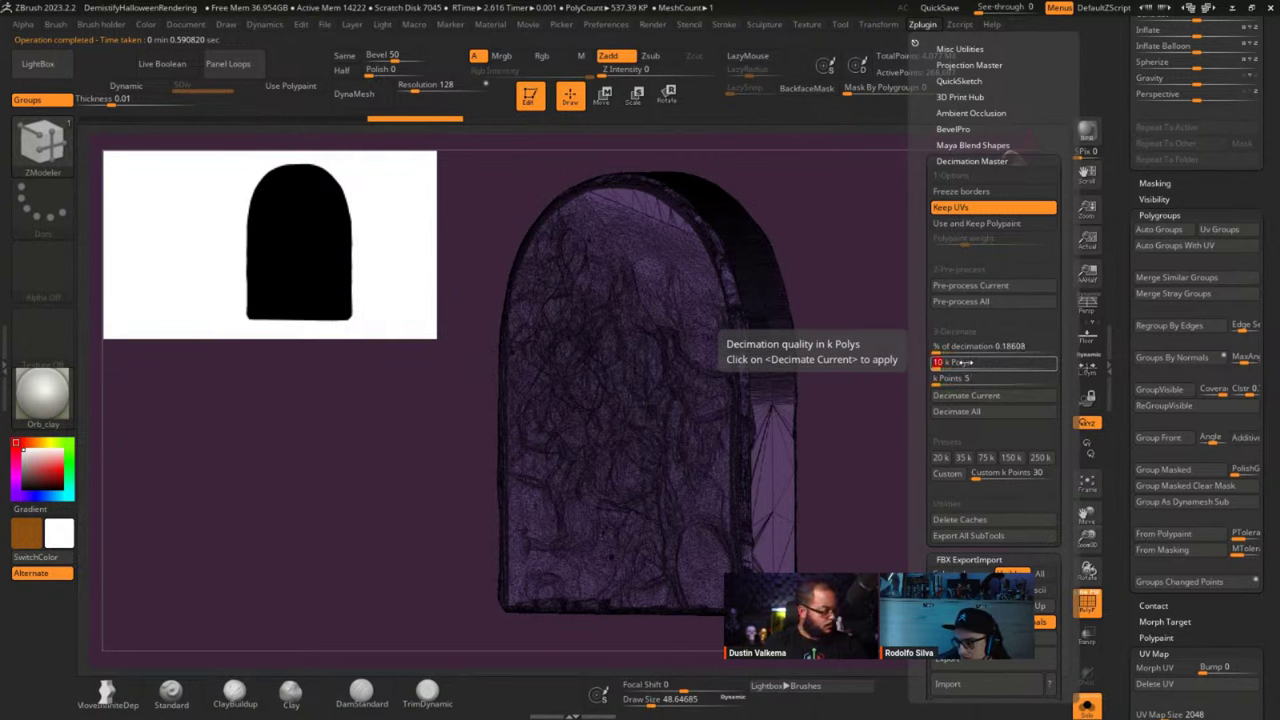
left_click(964, 396)
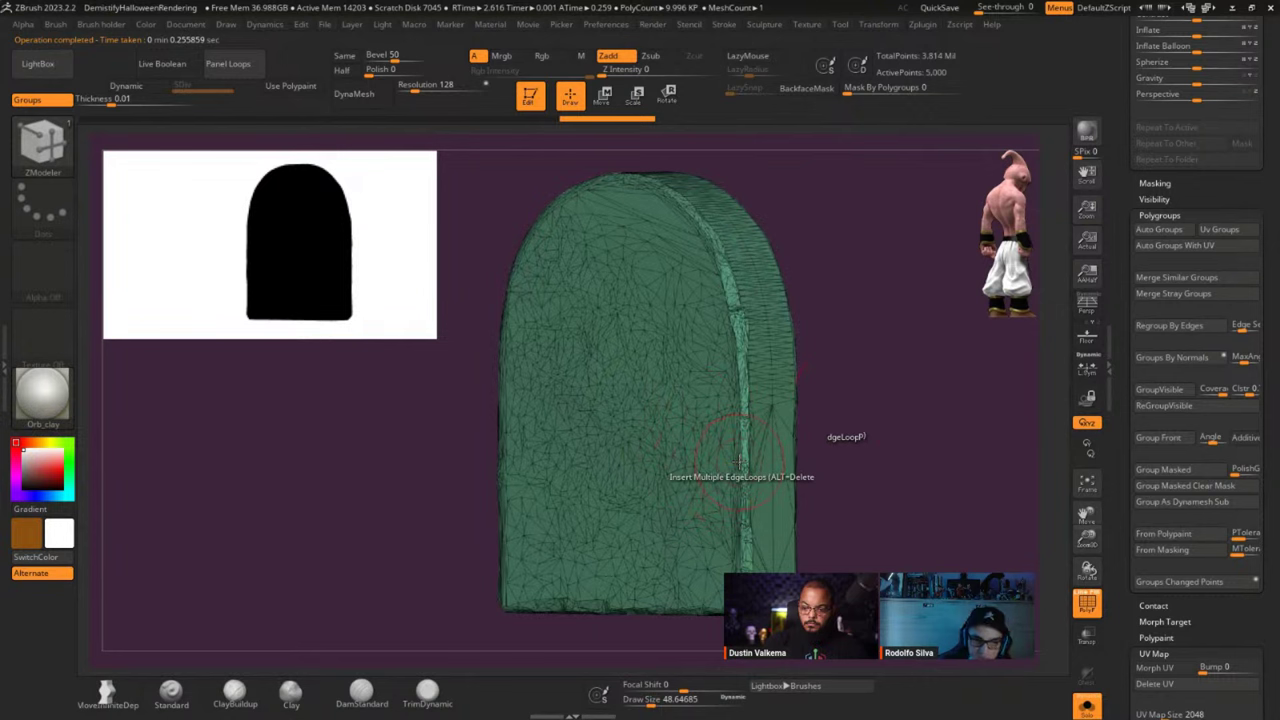
Examine the decimated slab's side silhouette in an enlarged thumbnail, shrink the thumbnail to 243 and turn the polyframe back on.
key("shift+f")
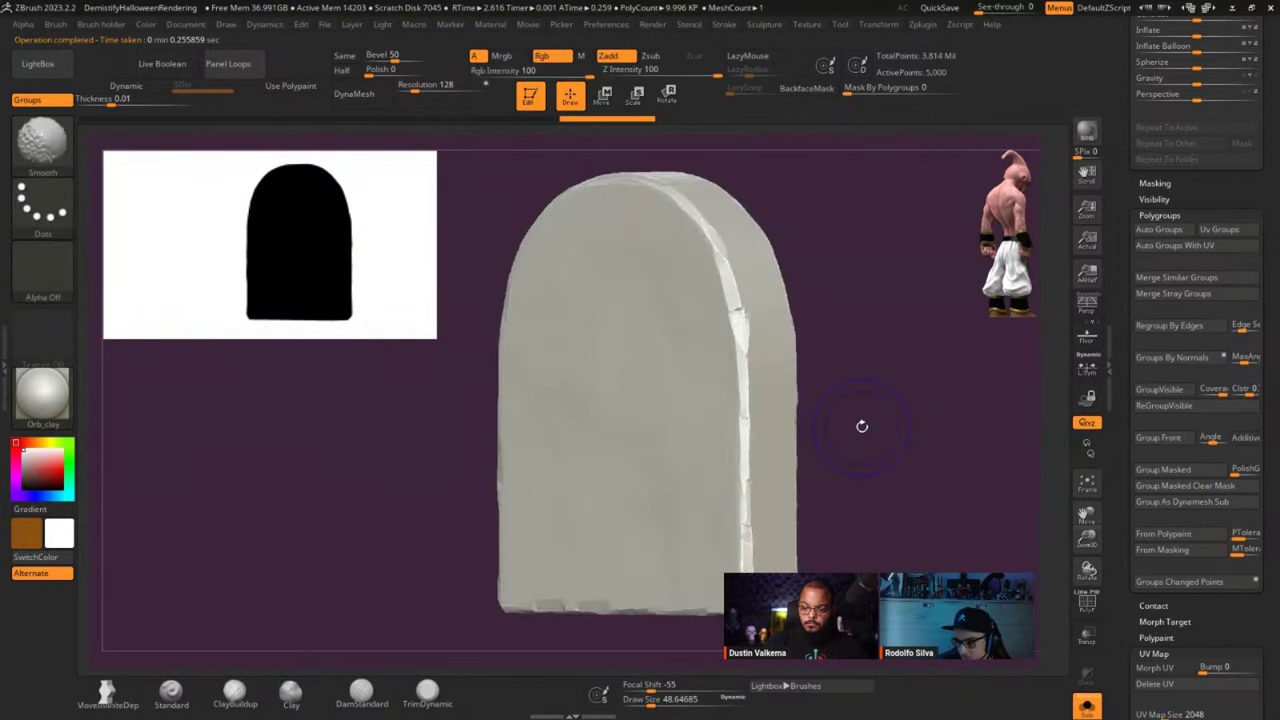
mouse_move(823, 420)
left_mouse_down("shift")
mouse_move(783, 423)
mouse_move(414, 268)
left_mouse_up("shift")
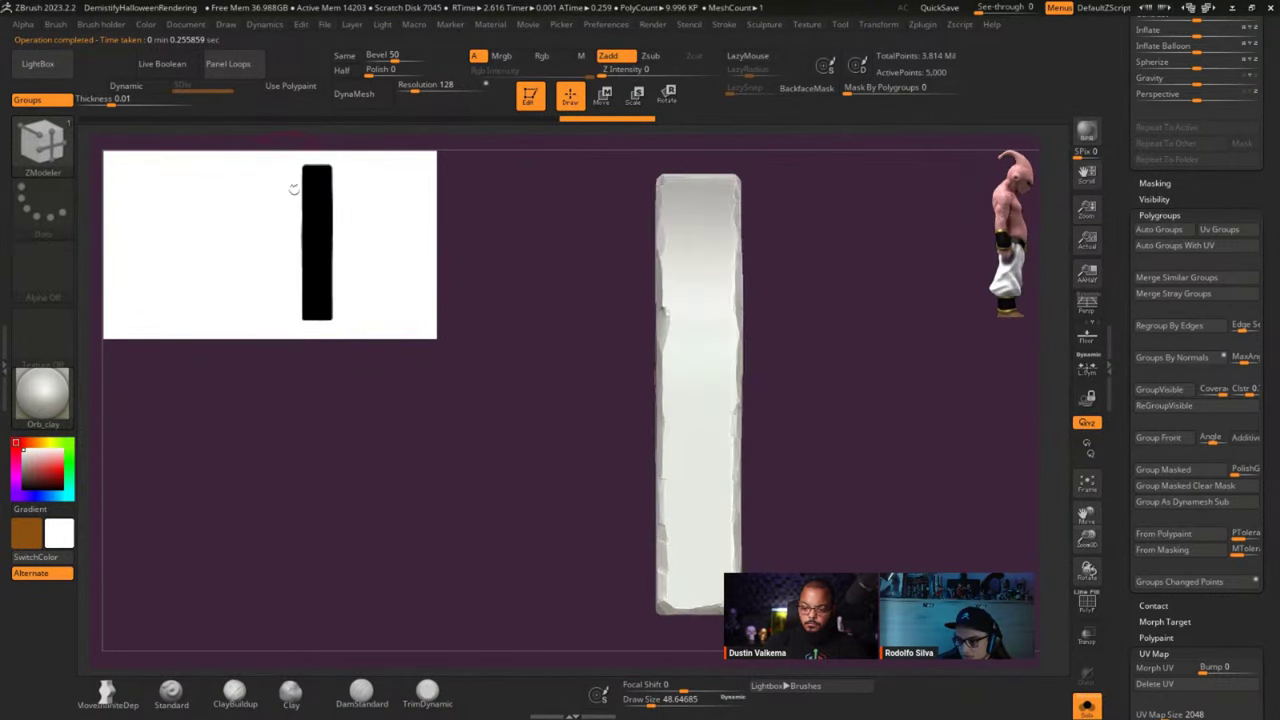
left_click_drag(294, 189, 549, 260)
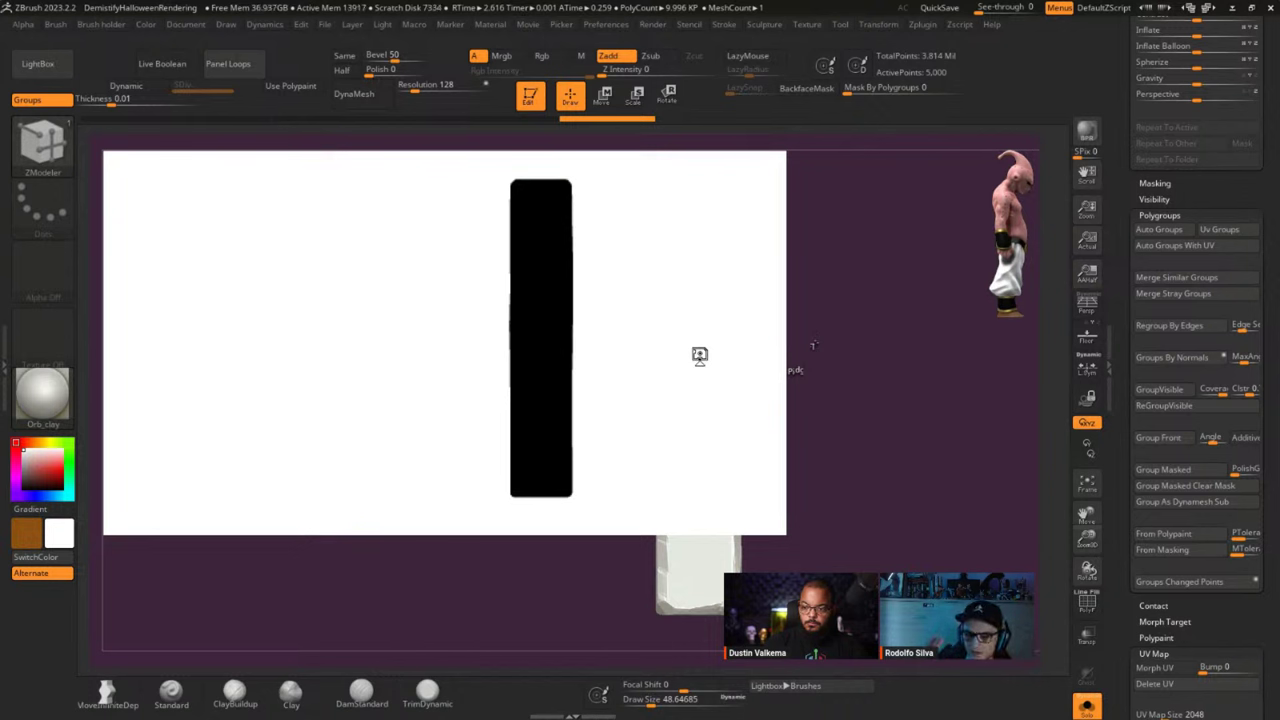
mouse_move(699, 355)
left_mouse_down()
mouse_move(680, 363)
mouse_move(400, 214)
mouse_move(457, 252)
mouse_move(563, 279)
left_mouse_up()
key("shift+f")
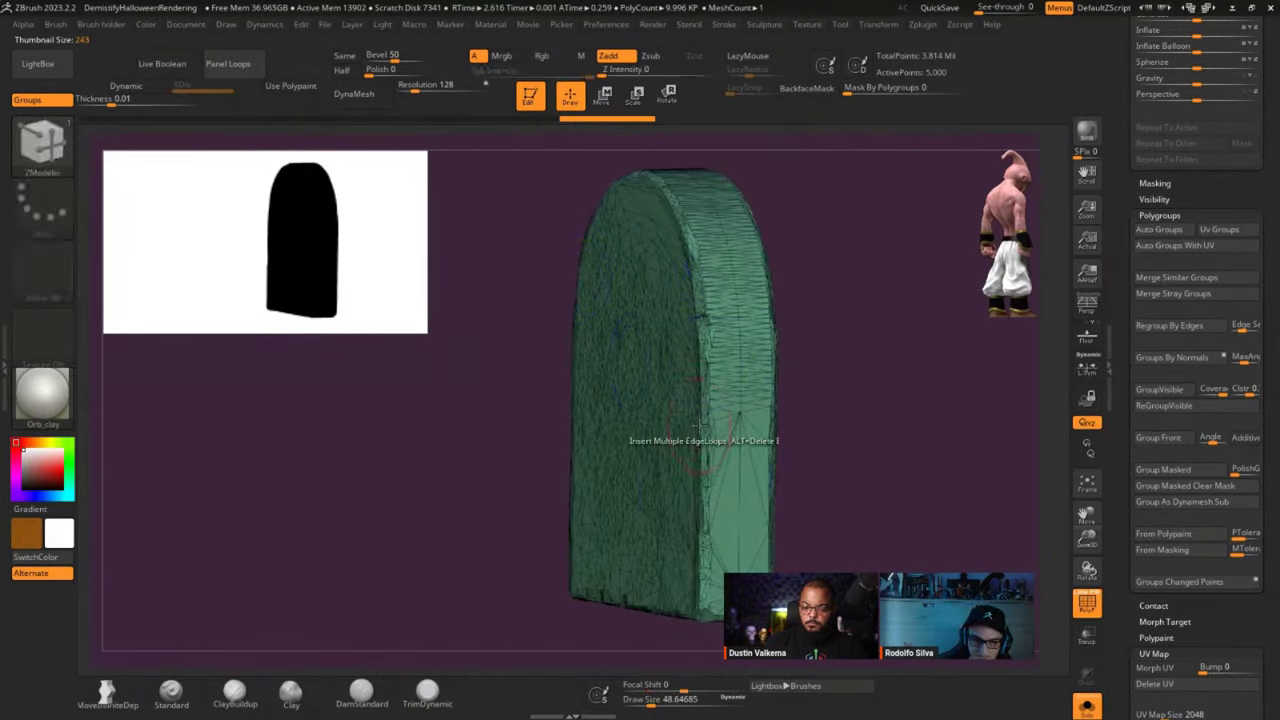
Examine the decimated slab's front and side edges and turn the polyframe off.
right_click_drag(670, 350, 754, 226)
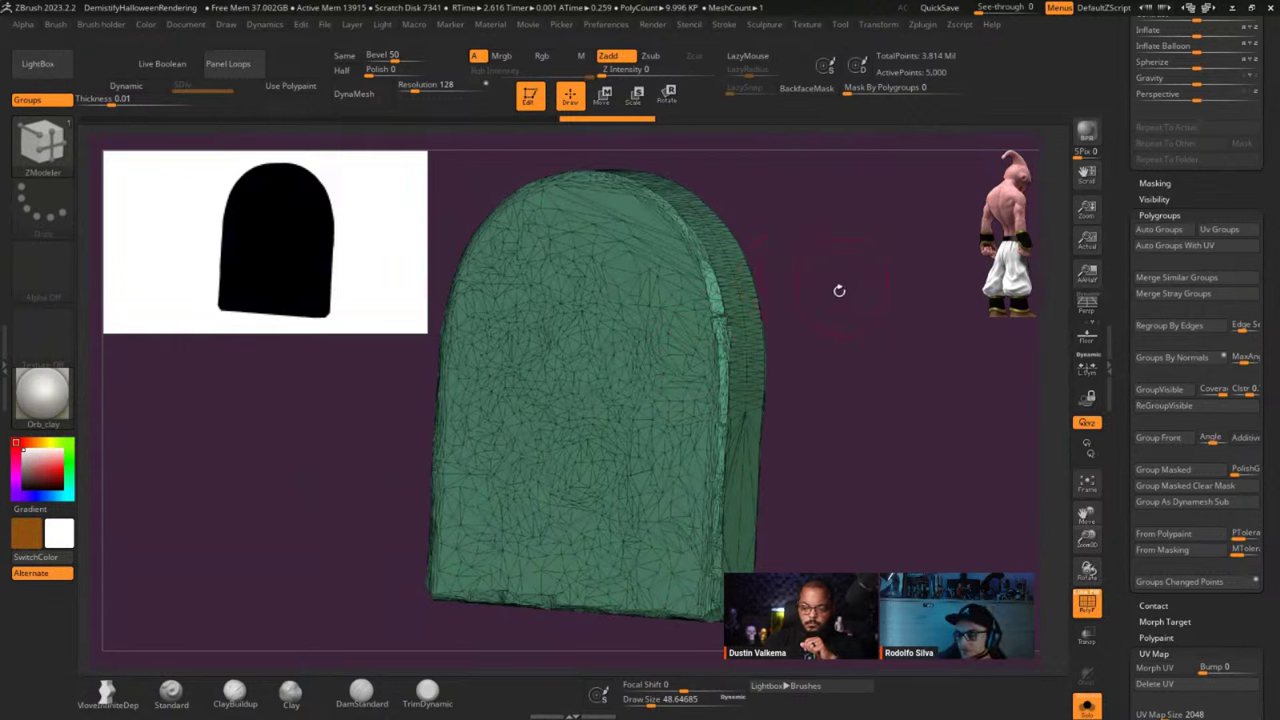
right_click_drag(837, 289, 813, 318)
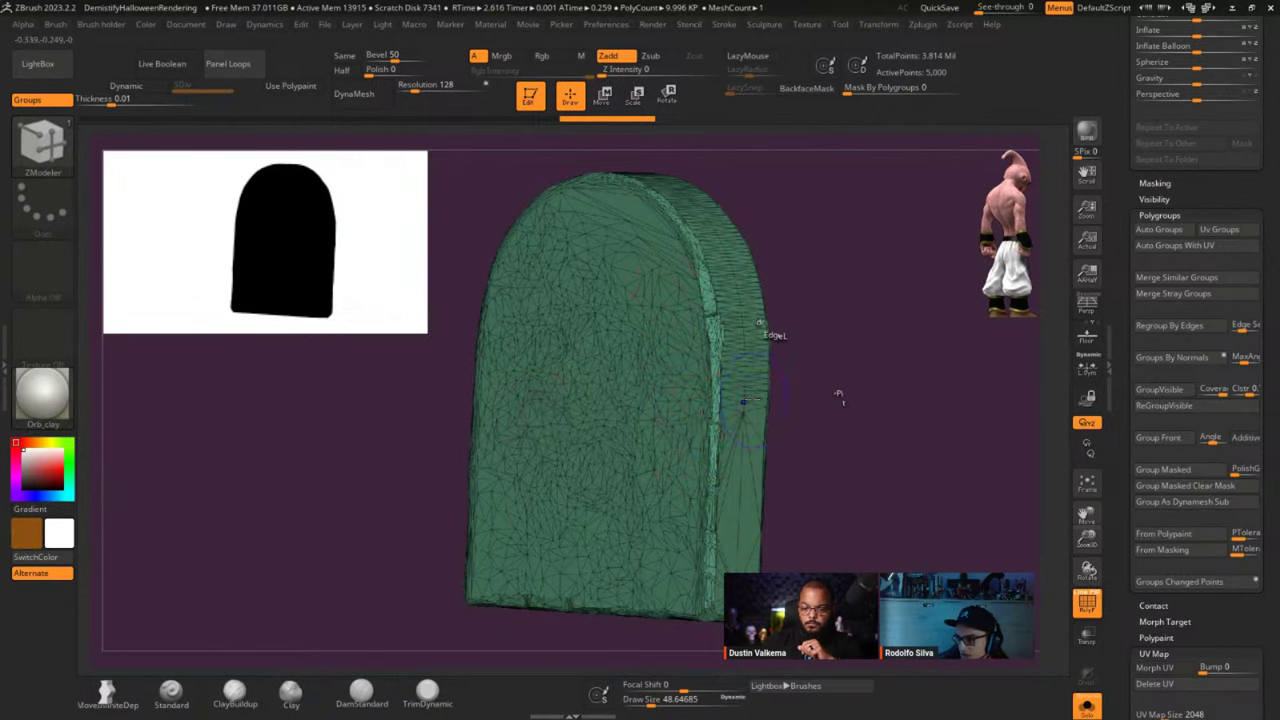
key("shift+f")
right_click_drag(891, 260, 844, 322)
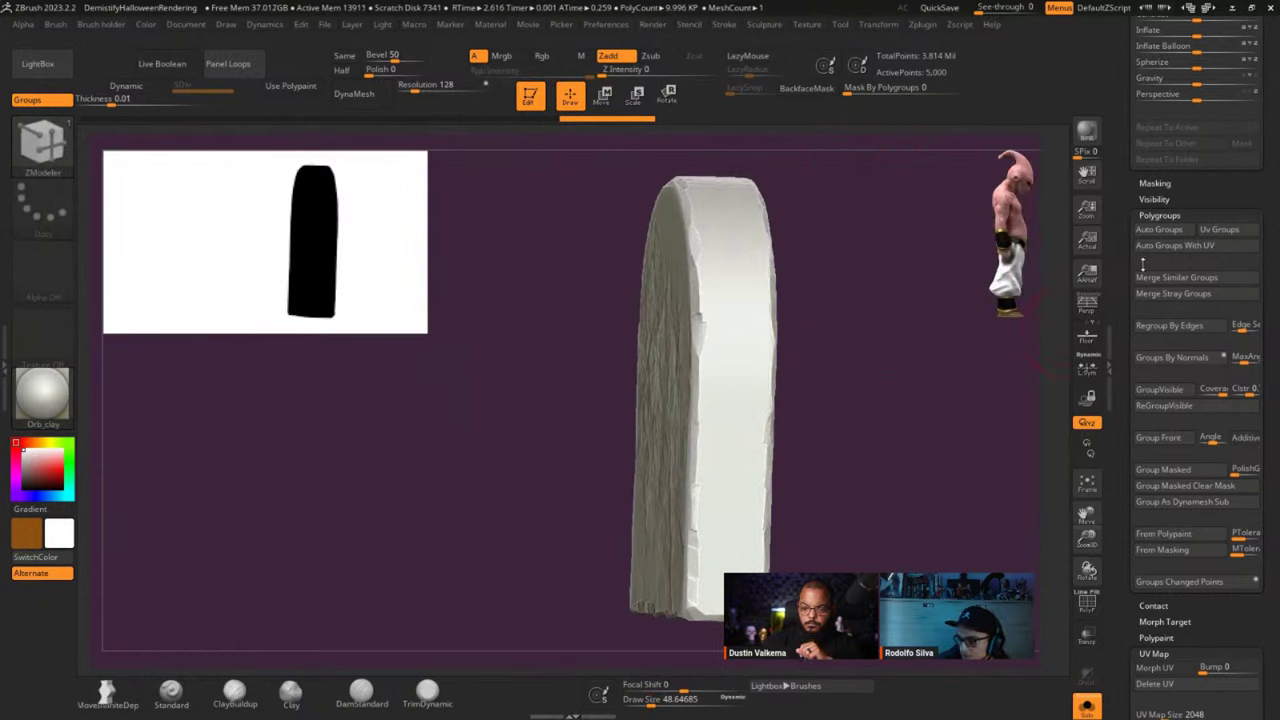
Switch to the Bot_high subtool and display its polyframe in a straight view of the block's end face.
left_click_drag(1143, 264, 1071, 532)
key("Down")
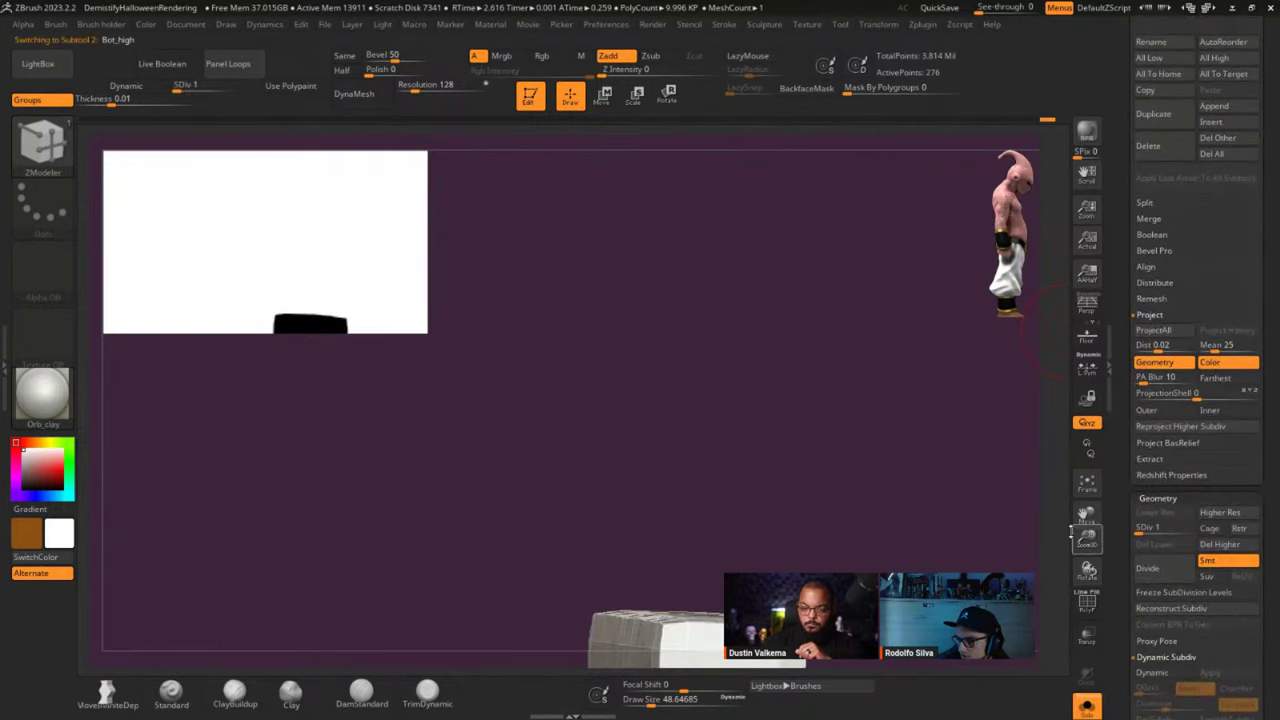
left_click_drag(814, 540, 741, 424)
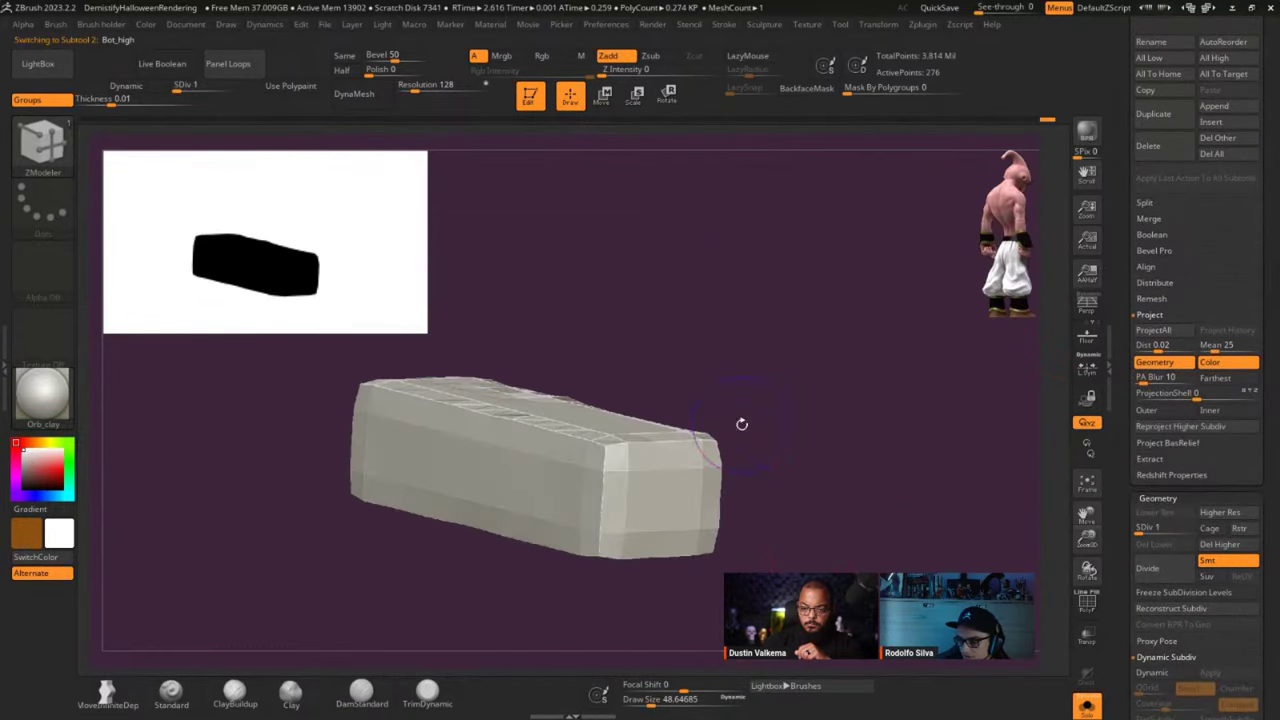
key("shift+f")
right_click_drag(702, 466, 666, 486, "shift")
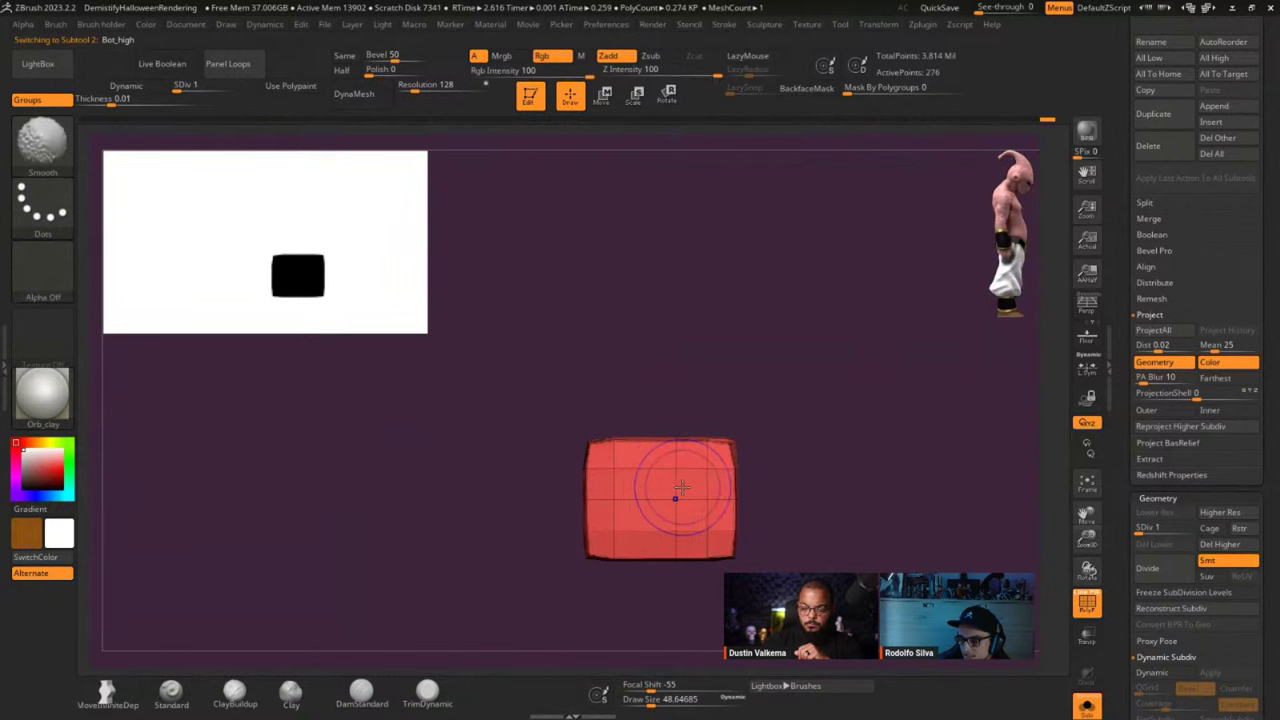
Raise the Bot_high block to subdivision level 7 and hide the polyframe.
key("d")
key("d")
key("d")
key("d")
key("d")
key("d")
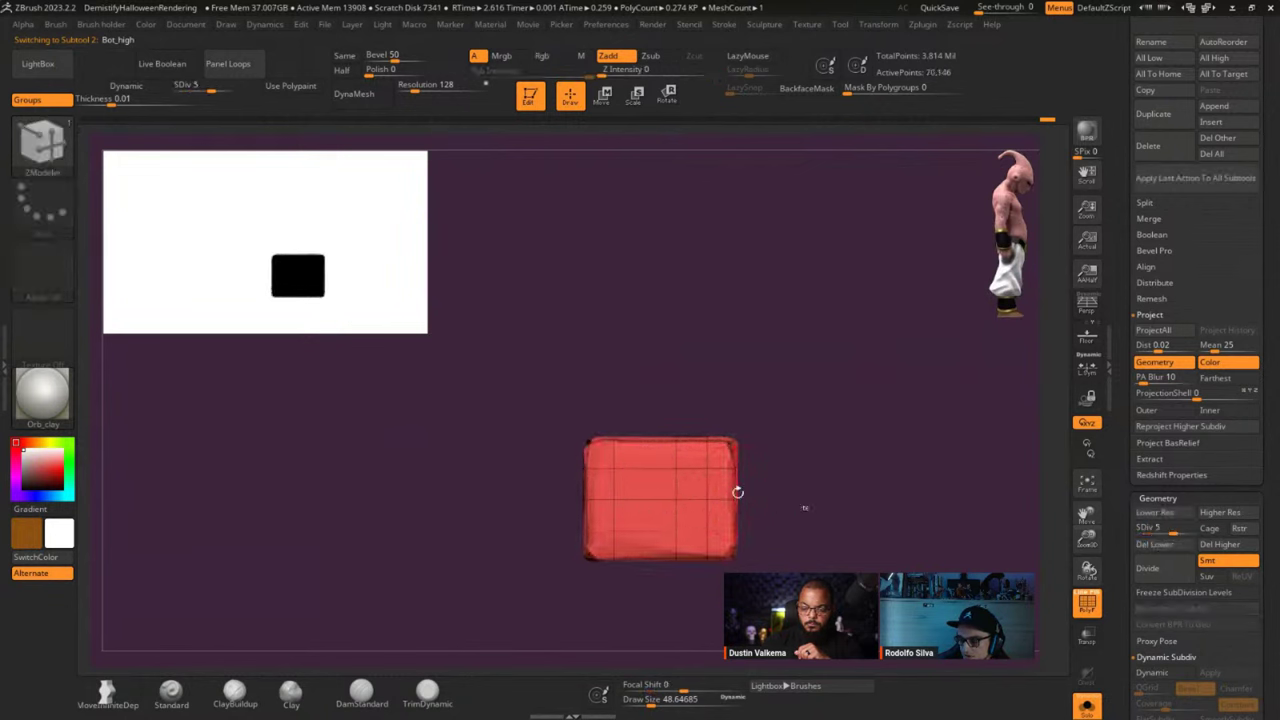
key("shift+f")
left_click_drag(751, 494, 812, 510)
key("ctrl+1")
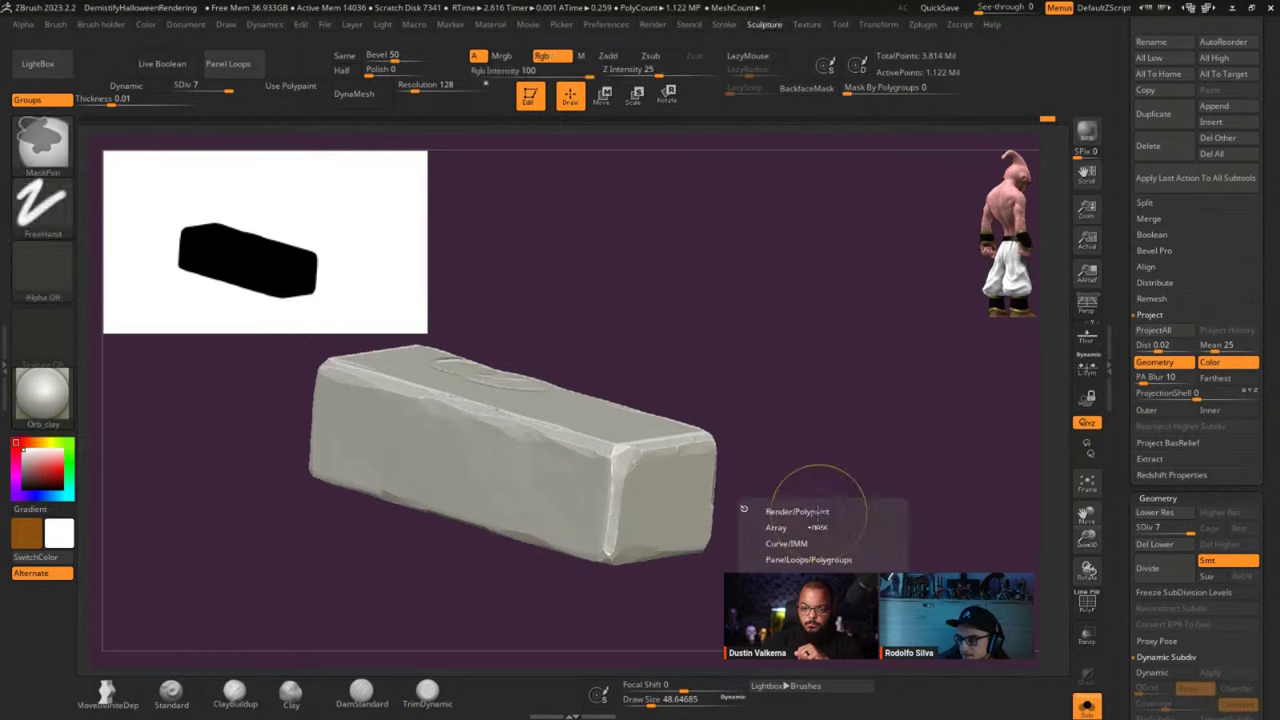
Delete the base block's lower subdivision levels and reconstruct them down to the lowest possible level.
left_click_drag(1122, 410, 1122, 421)
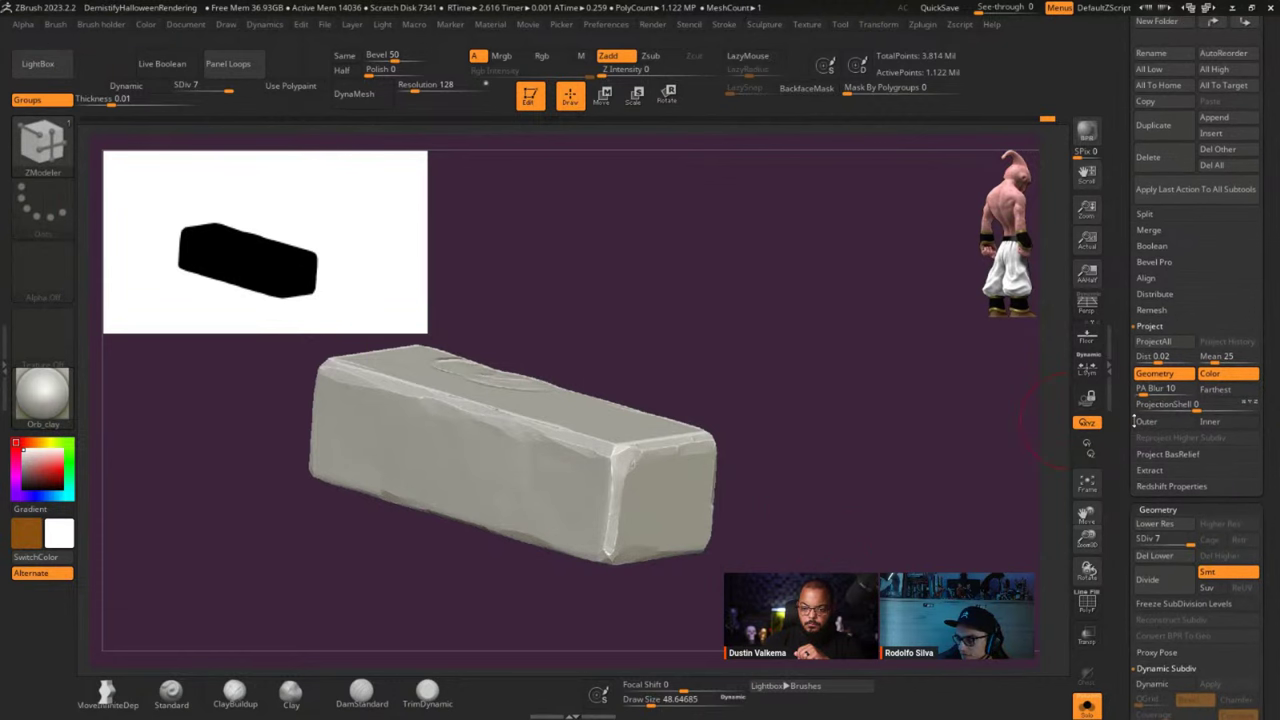
mouse_move(732, 488)
left_mouse_down()
mouse_move(689, 491)
mouse_move(722, 508)
left_mouse_up()
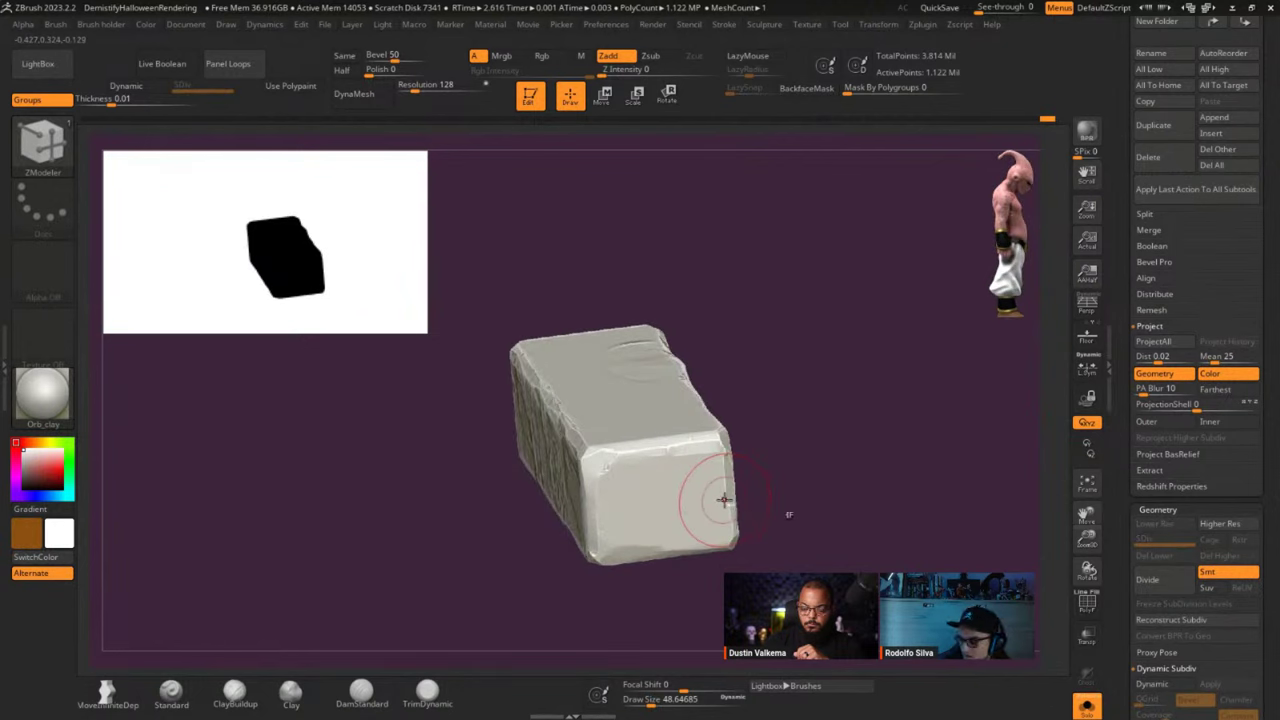
left_click(1220, 624)
left_click(1220, 624)
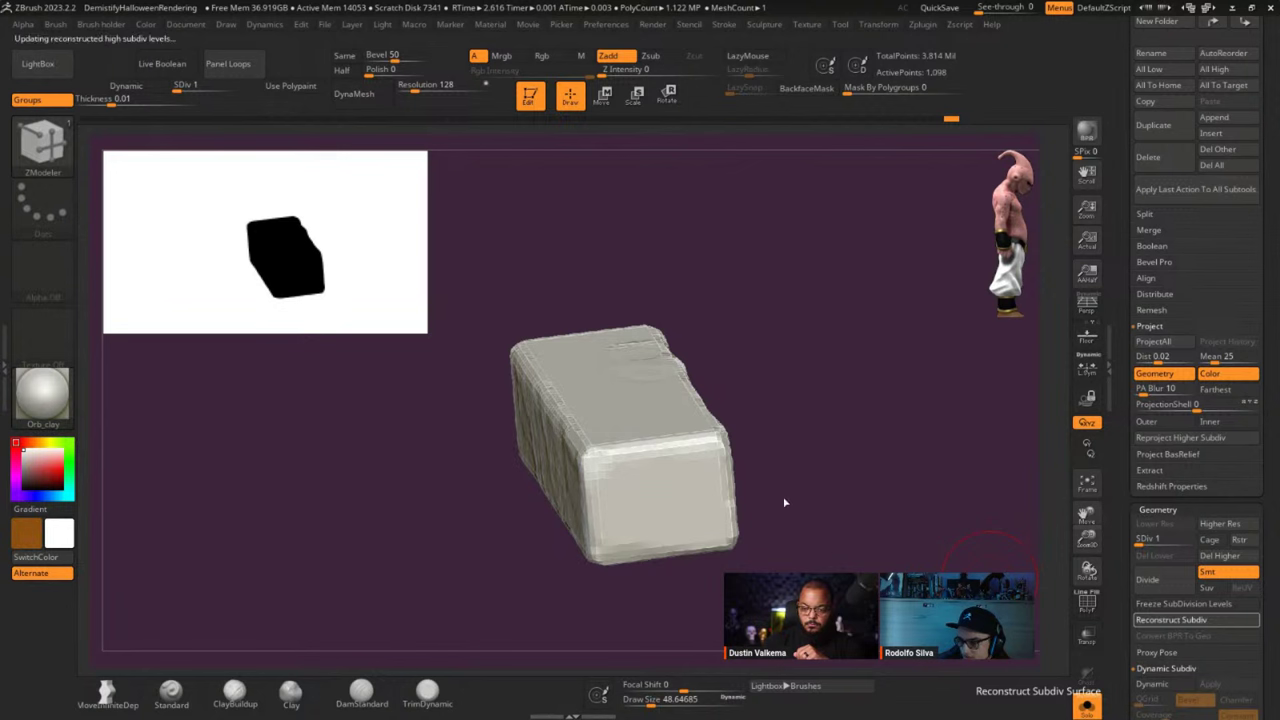
left_click_drag(700, 400, 700, 393)
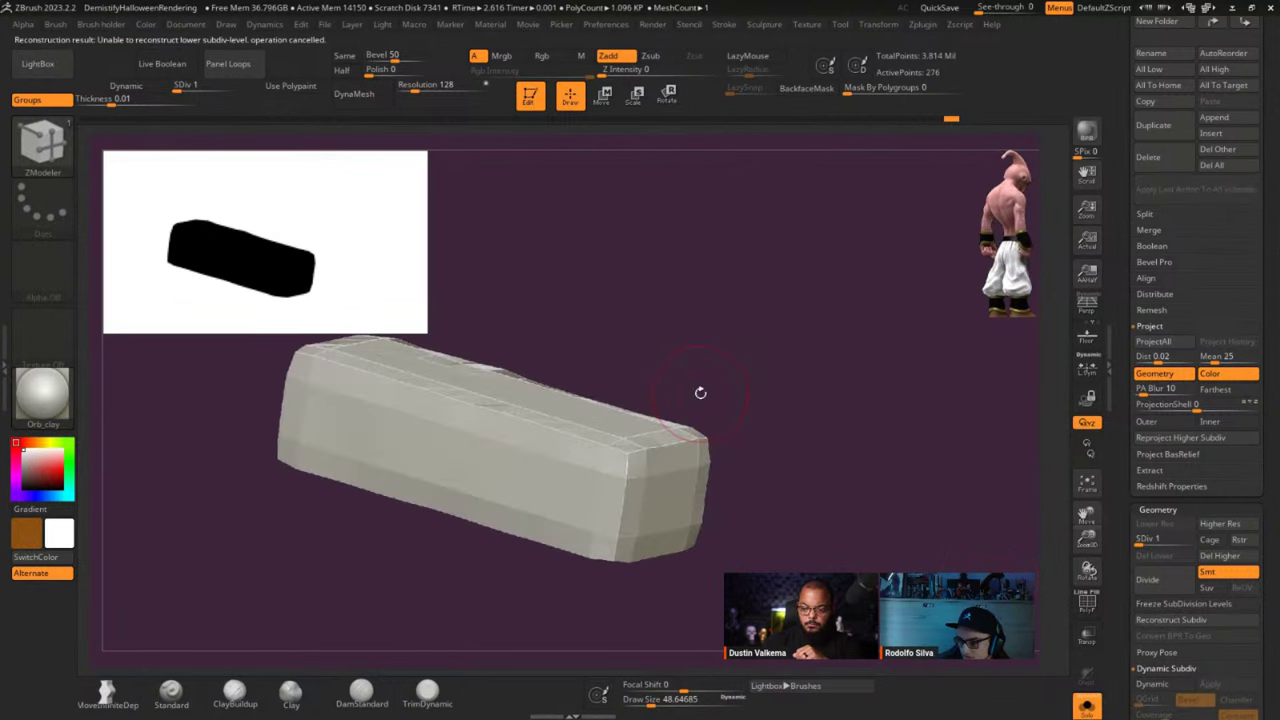
left_click_drag(765, 433, 740, 433)
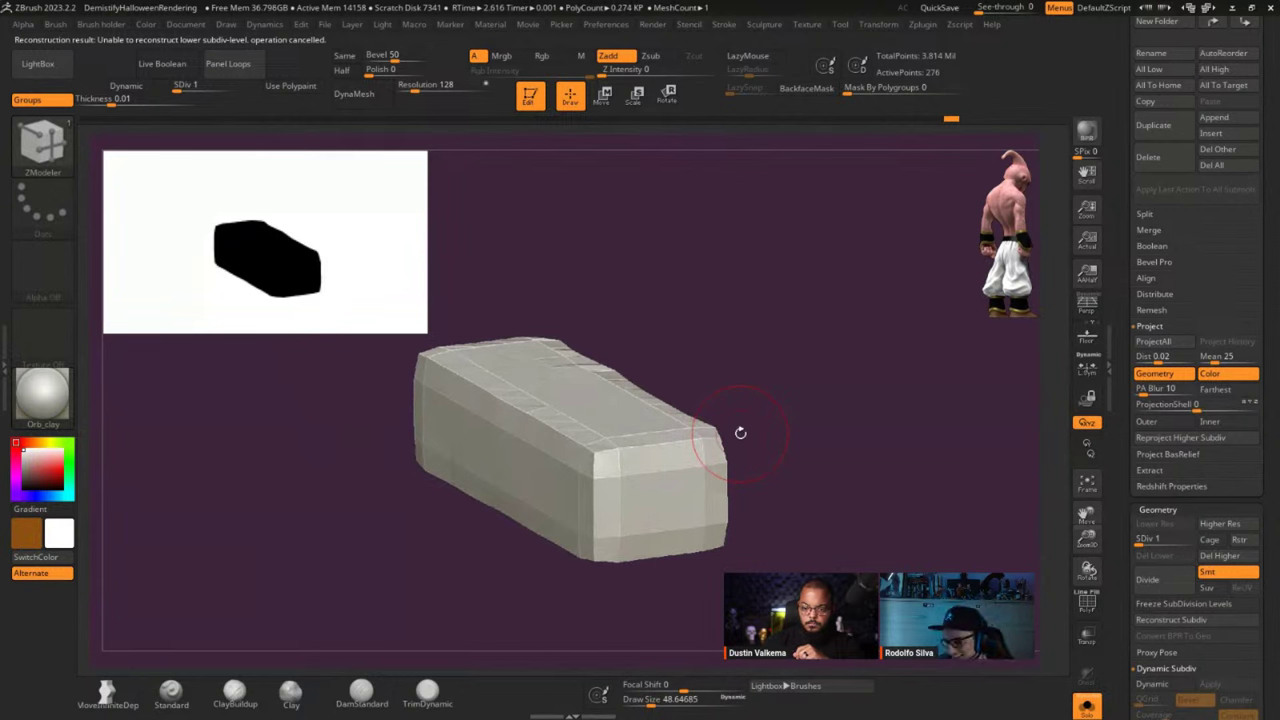
Set the base block to subdivision level 7, delete its lower levels and display the polyframe.
left_click_drag(1137, 544, 1190, 542)
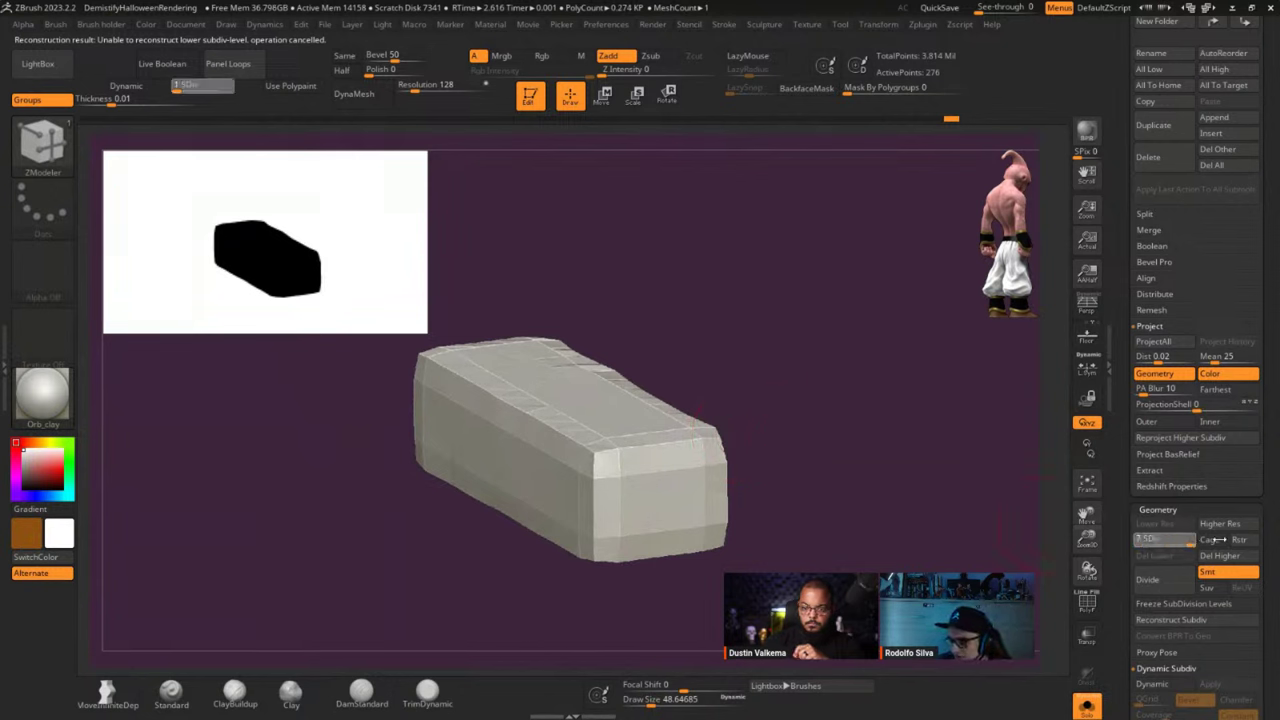
left_click(1173, 560)
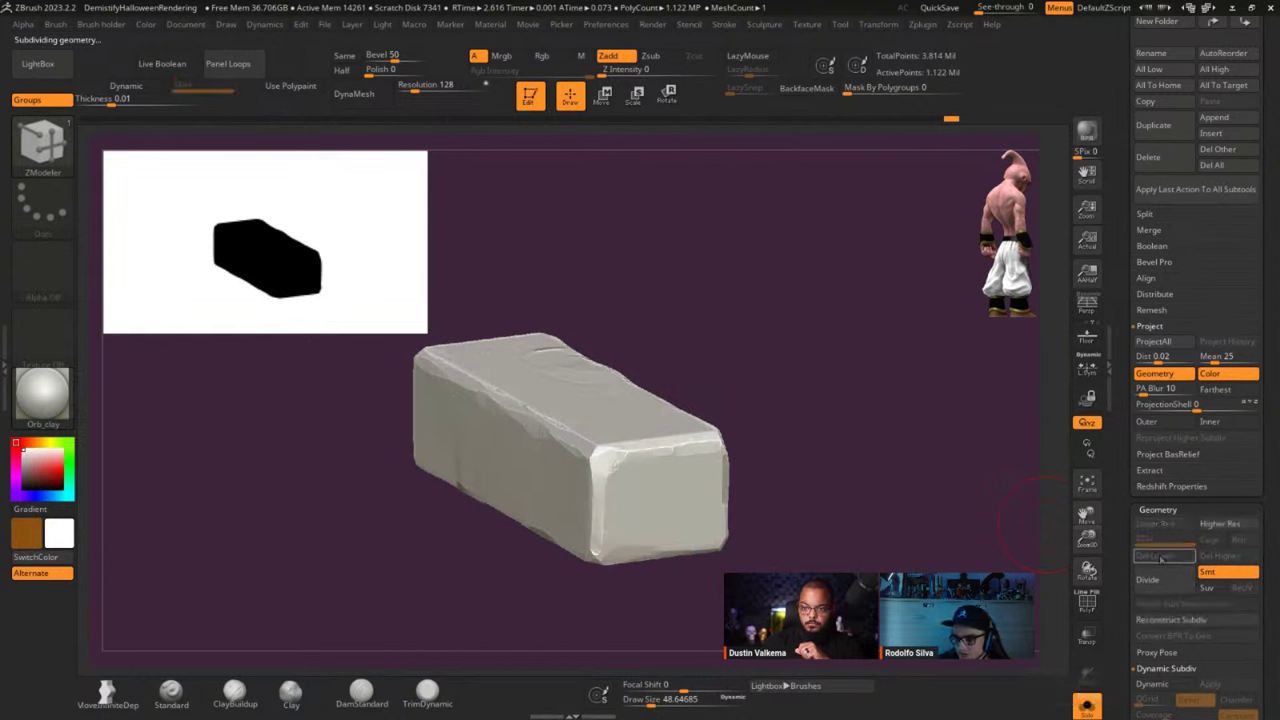
mouse_move(829, 443)
left_mouse_down()
mouse_move(816, 443)
mouse_move(851, 480)
mouse_move(846, 434)
mouse_move(818, 443)
left_mouse_up()
key("shift+f")
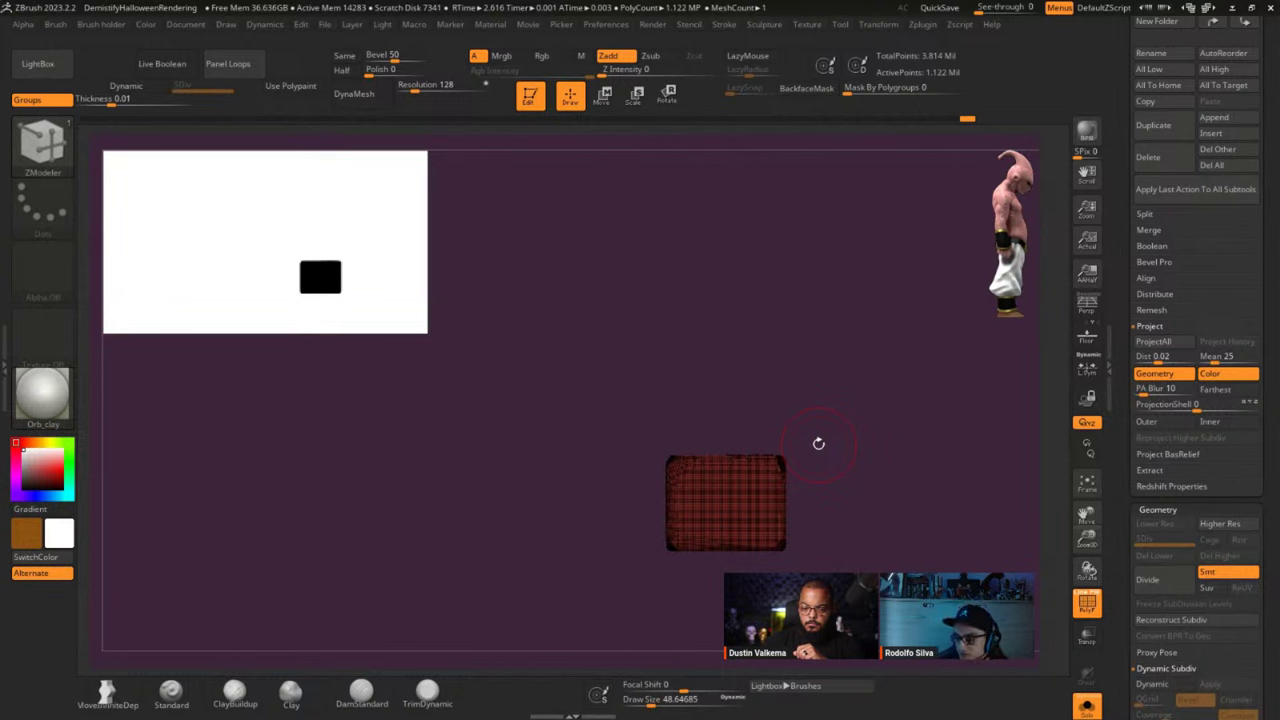
Examine the dense wireframe on the base block's end face up close.
left_click_drag(818, 443, 826, 440)
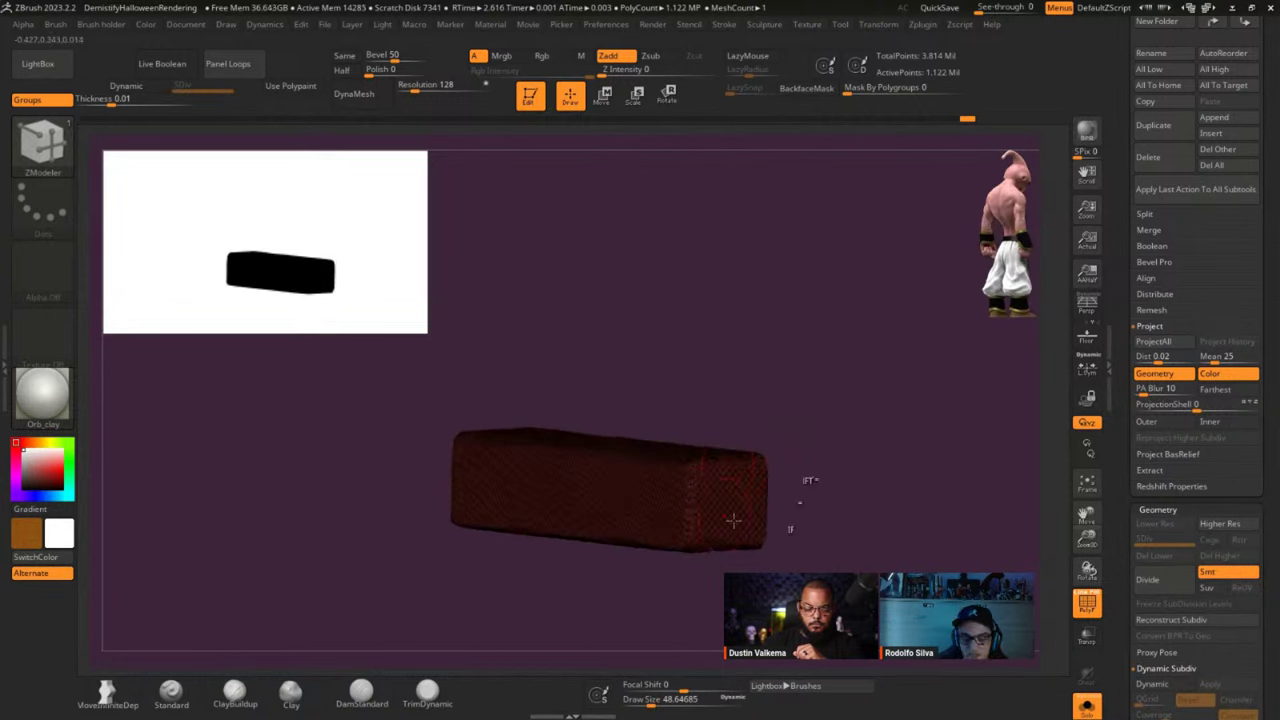
left_click_drag(874, 497, 837, 503, "shift")
right_click_drag(716, 475, 762, 546, "ctrl")
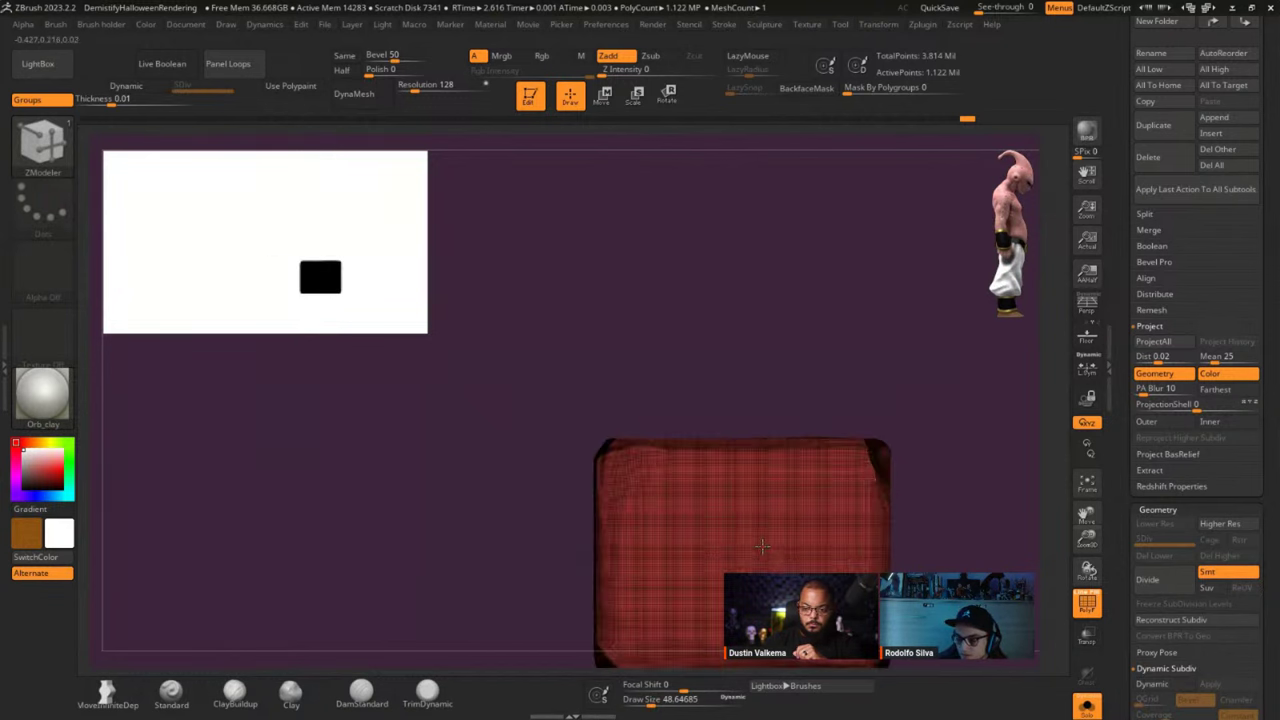
left_click_drag(762, 546, 743, 474, "alt")
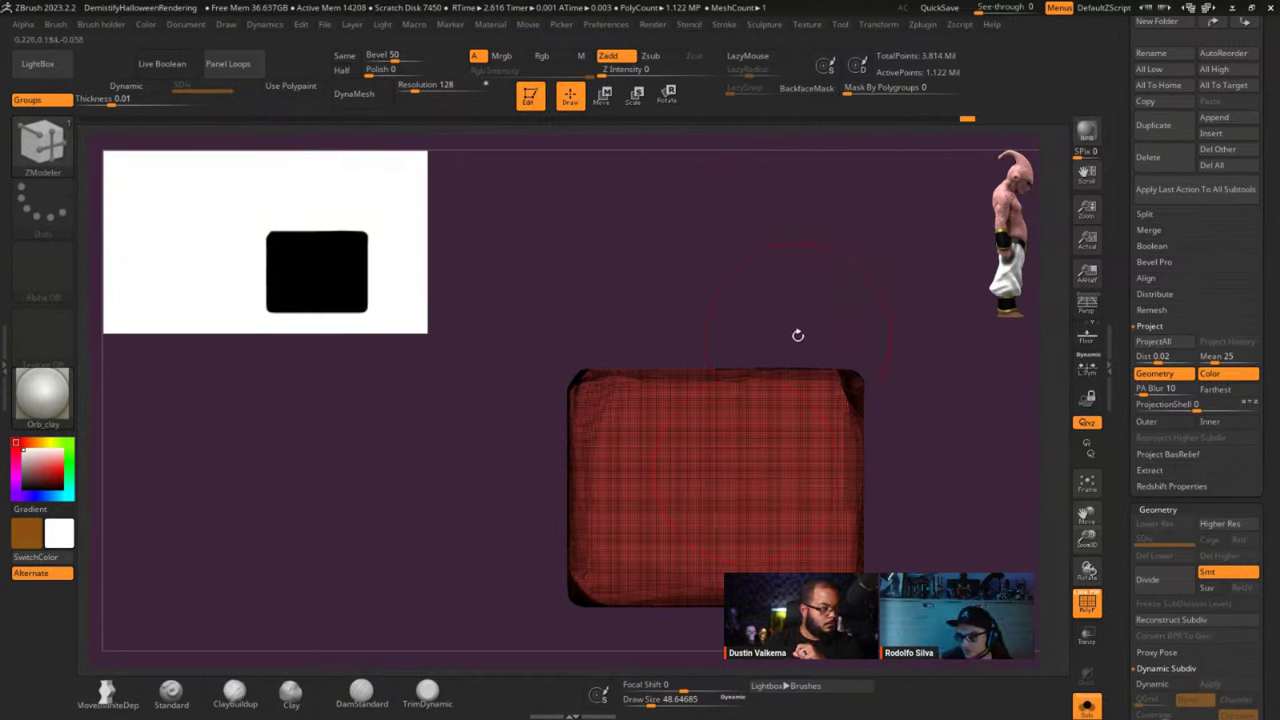
right_click_drag(750, 450, 686, 438, "alt")
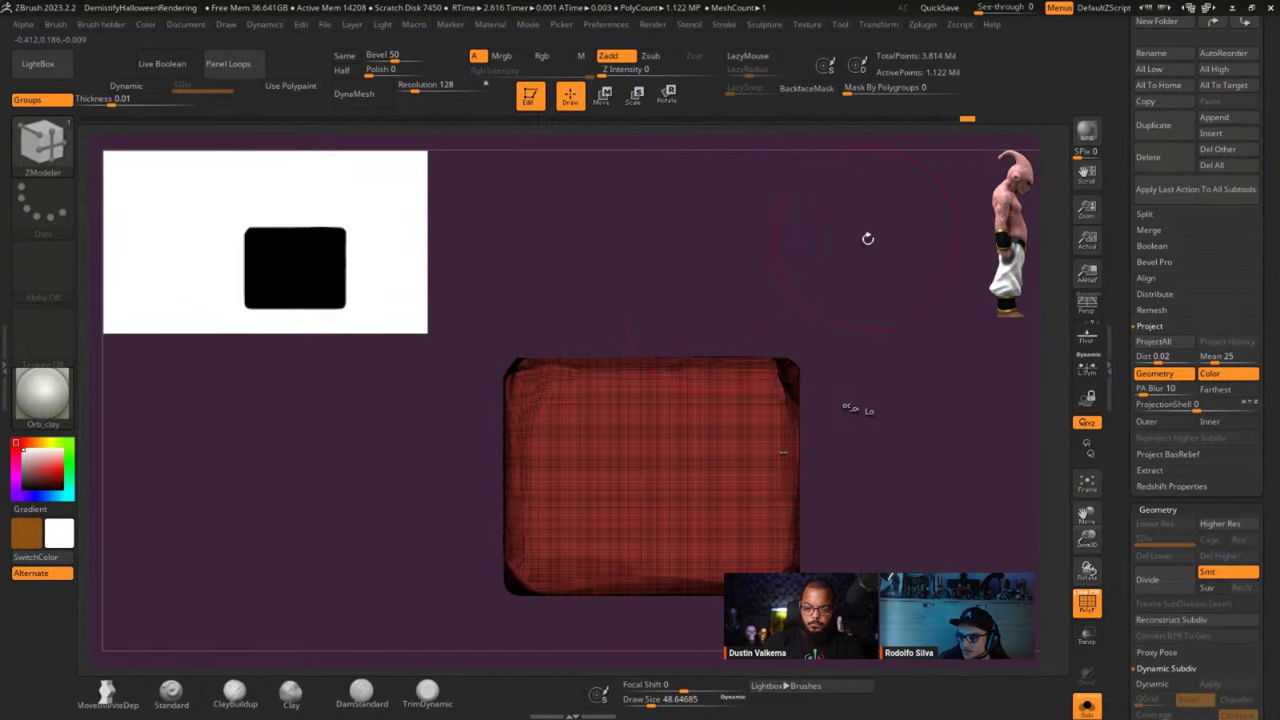
mouse_move(969, 122)
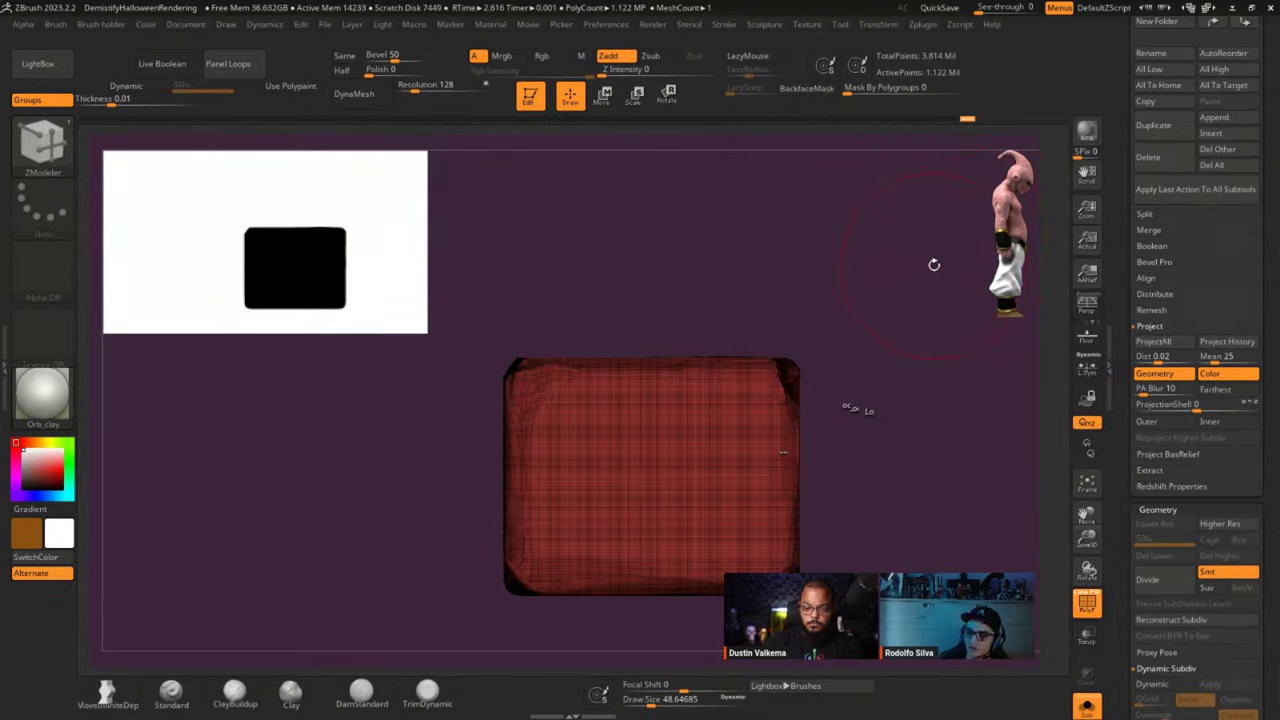
right_click_drag(517, 428, 717, 471)
Hide the polyframe and slice the base block vertically through the middle of its end face with the SliceCurve brush.
key("shift+f")
right_click_drag(861, 486, 820, 485)
mouse_move(819, 485)
left_mouse_down()
mouse_move(849, 500)
mouse_move(937, 467)
mouse_move(982, 172)
left_mouse_up()
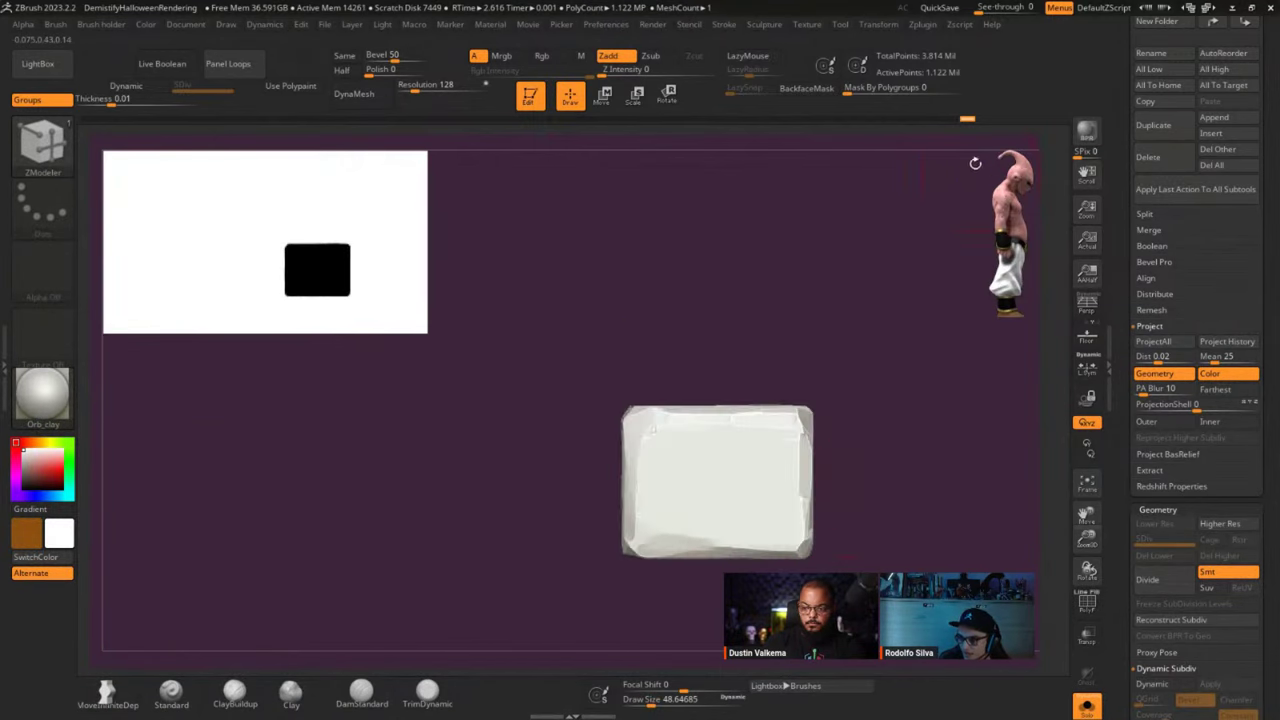
right_click_drag(829, 356, 773, 346, "alt")
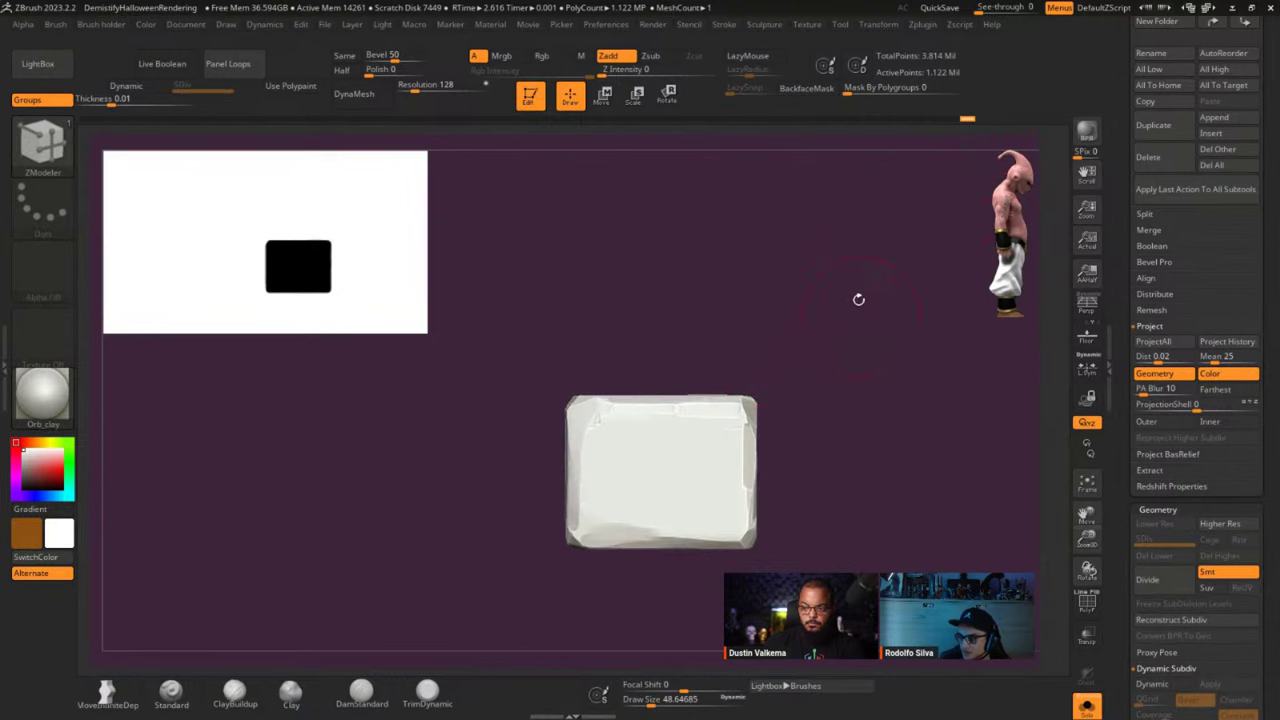
left_click(38, 153, "ctrl+shift")
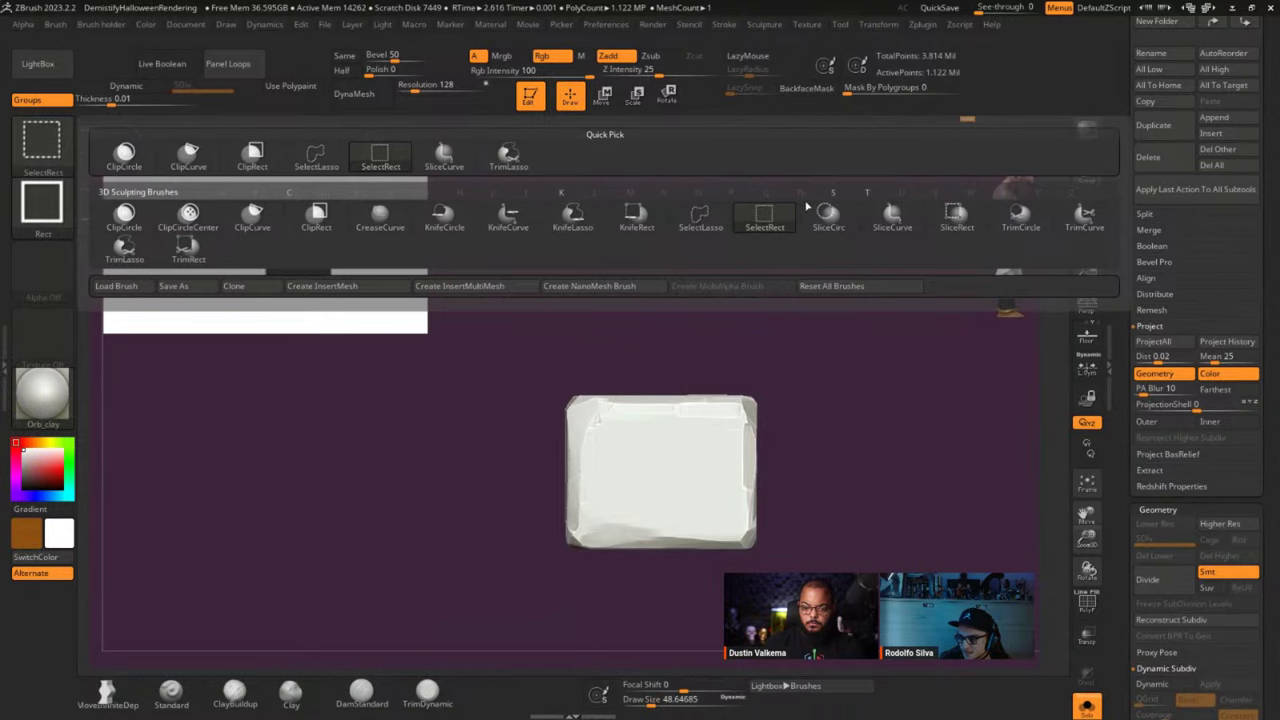
left_click(871, 220)
left_click_drag(660, 257, 665, 655, "ctrl+shift")
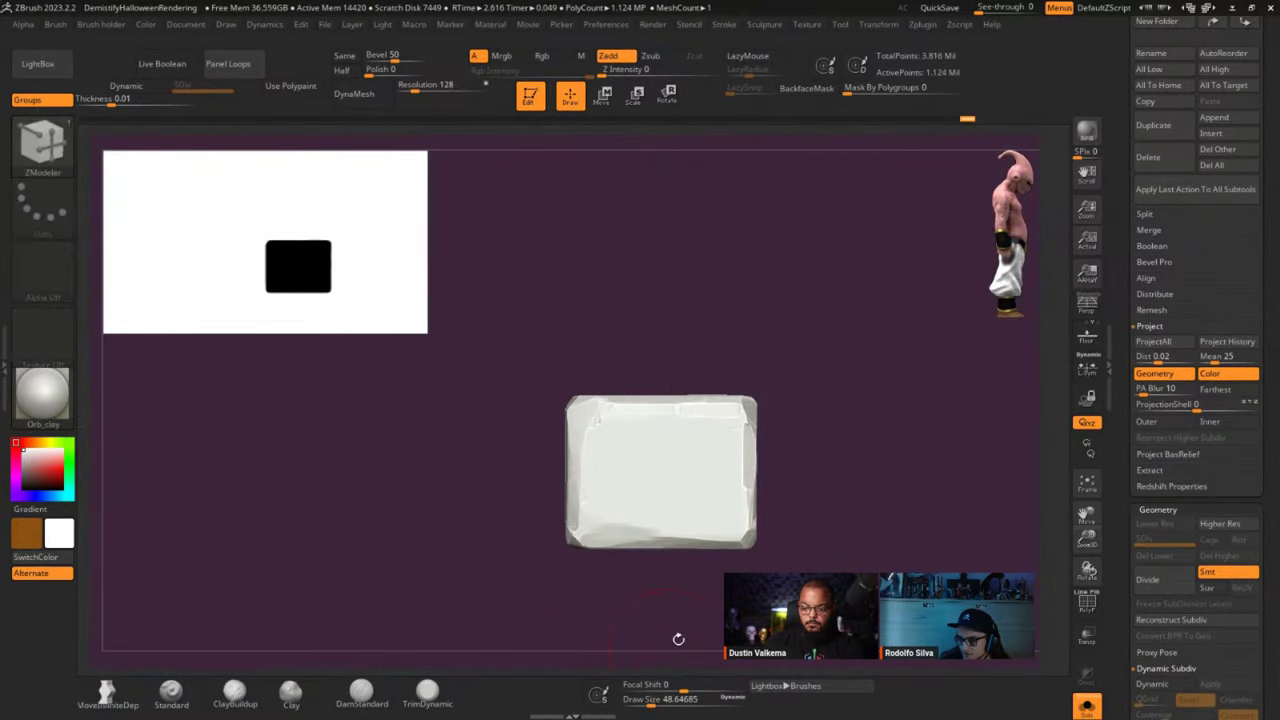
Show the block's wireframe with its two polygroups and enable KeepGroups in the ZRemesher settings.
key("shift+f")
left_click_drag(805, 560, 690, 525)
right_click_drag(690, 525, 715, 353, "ctrl")
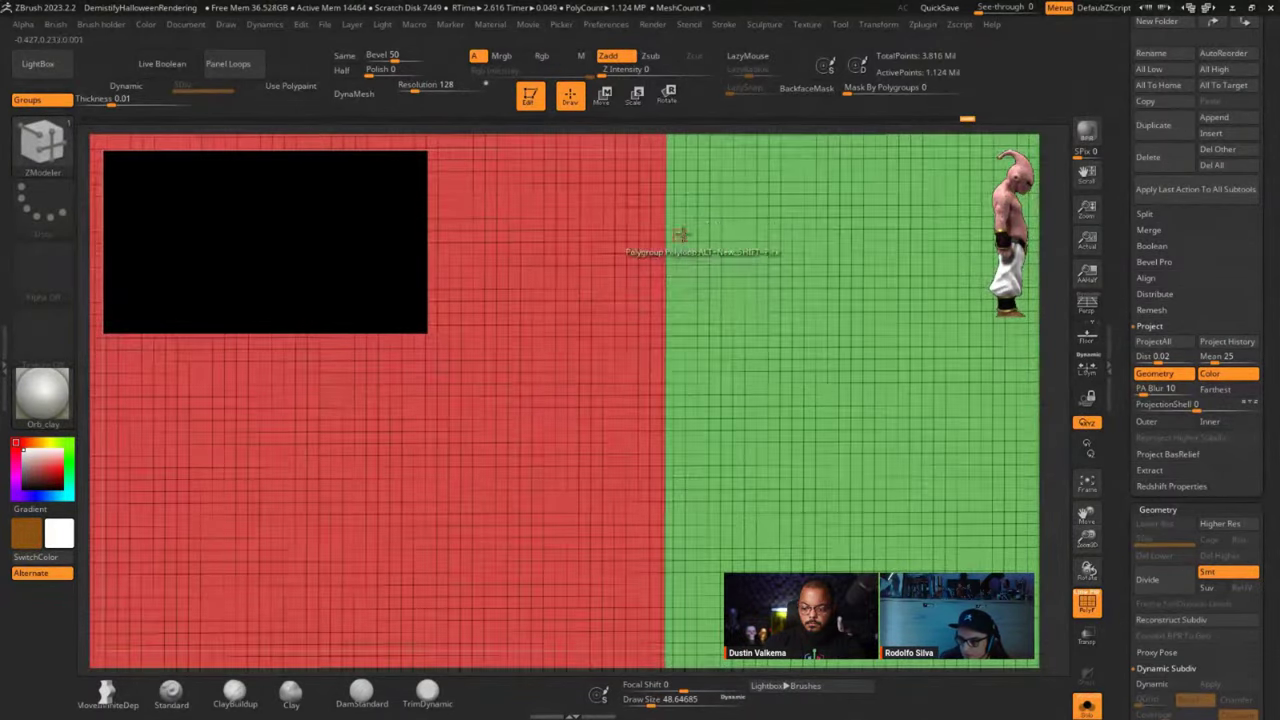
right_click_drag(743, 511, 740, 263, "ctrl")
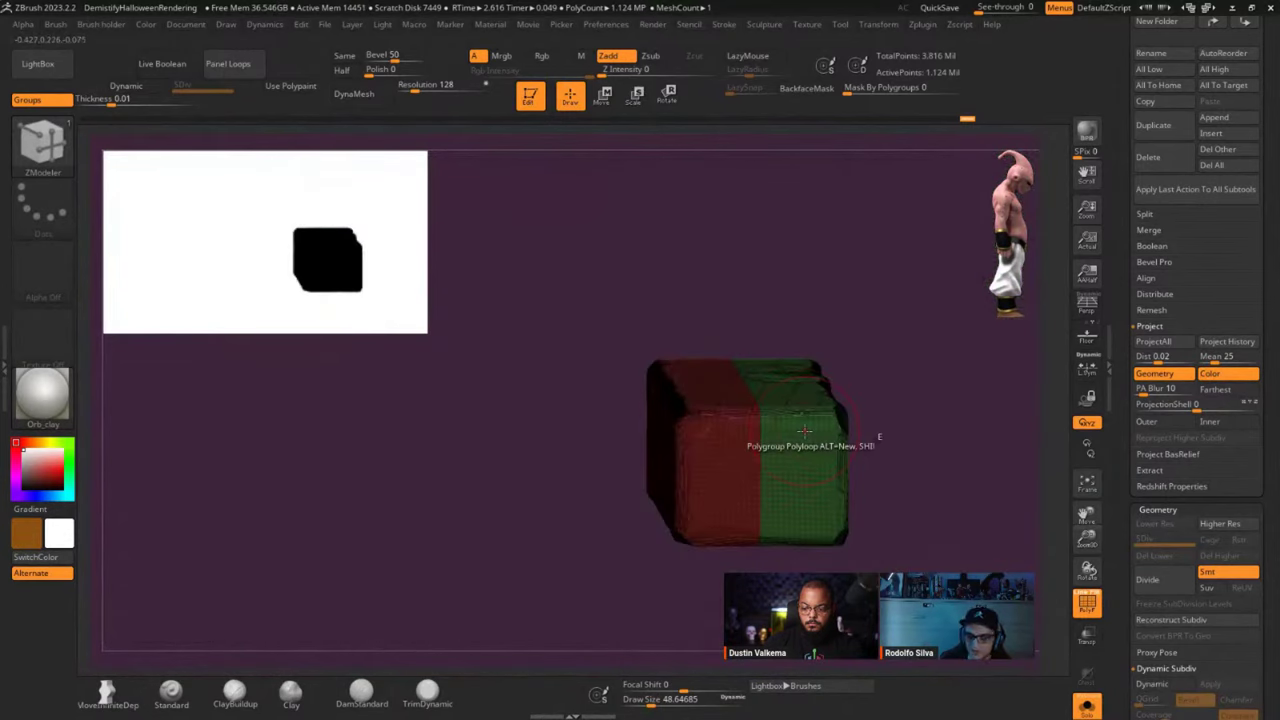
scroll(1120, 468, "down", 5)
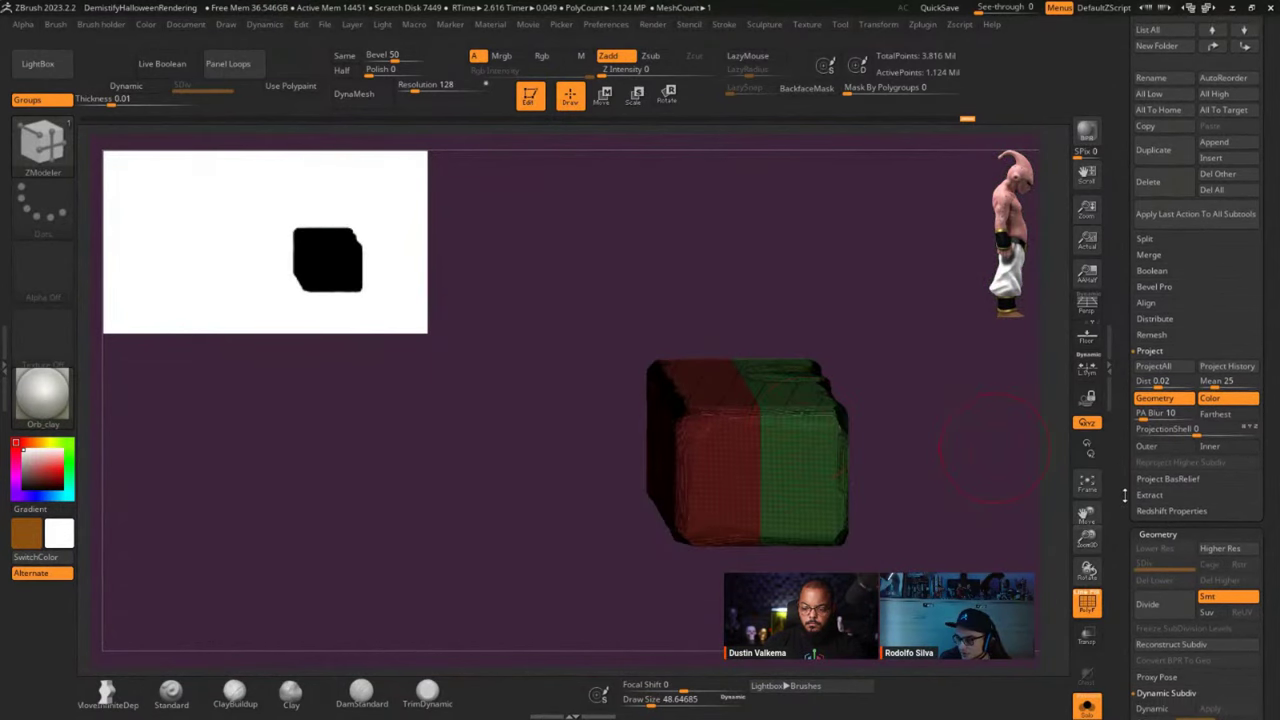
scroll(1150, 440, "down", 15)
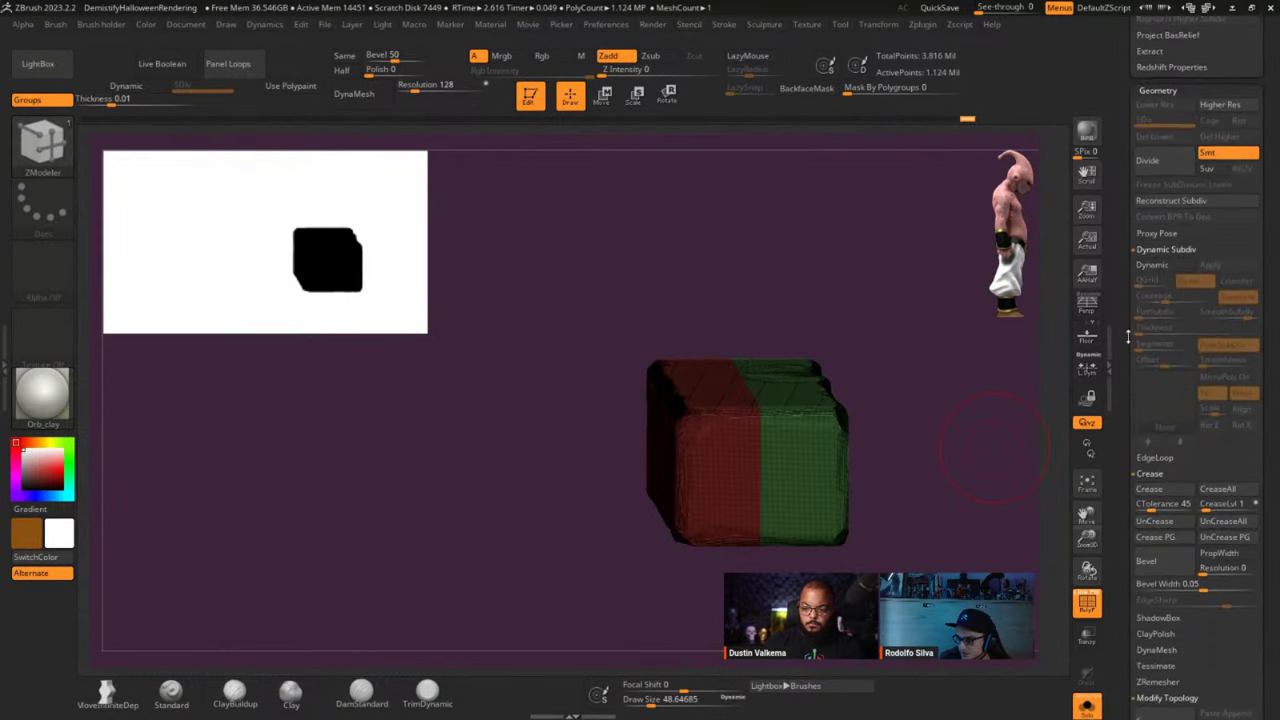
key("shift")
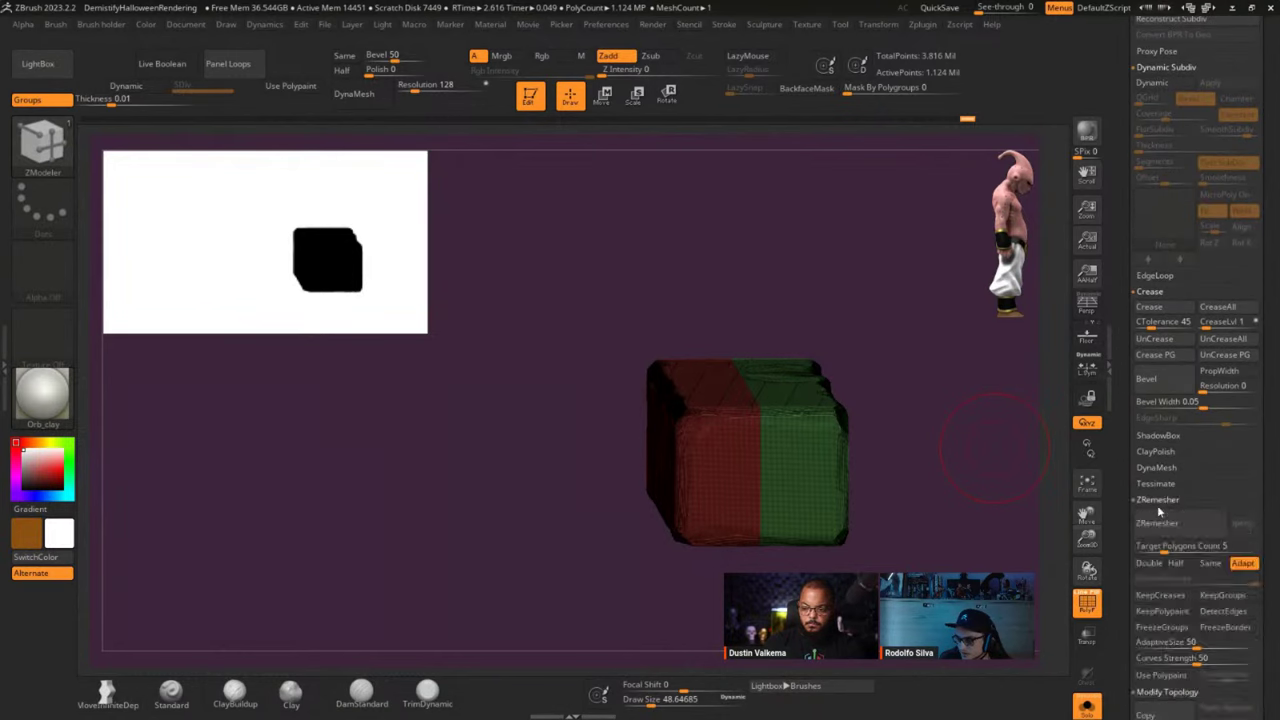
left_click(1157, 500)
left_click(1222, 471)
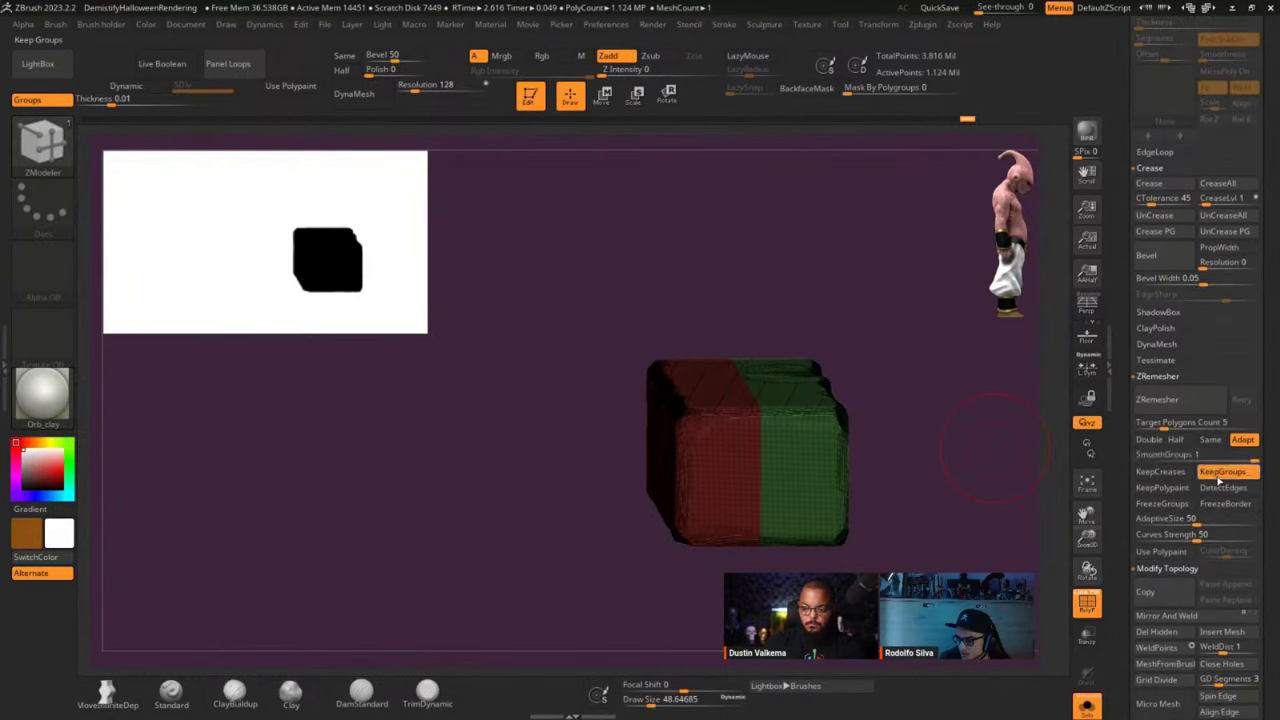
Duplicate the Bot_high subtool and rename the copy Bot_low.
left_click_drag(1126, 264, 1127, 487)
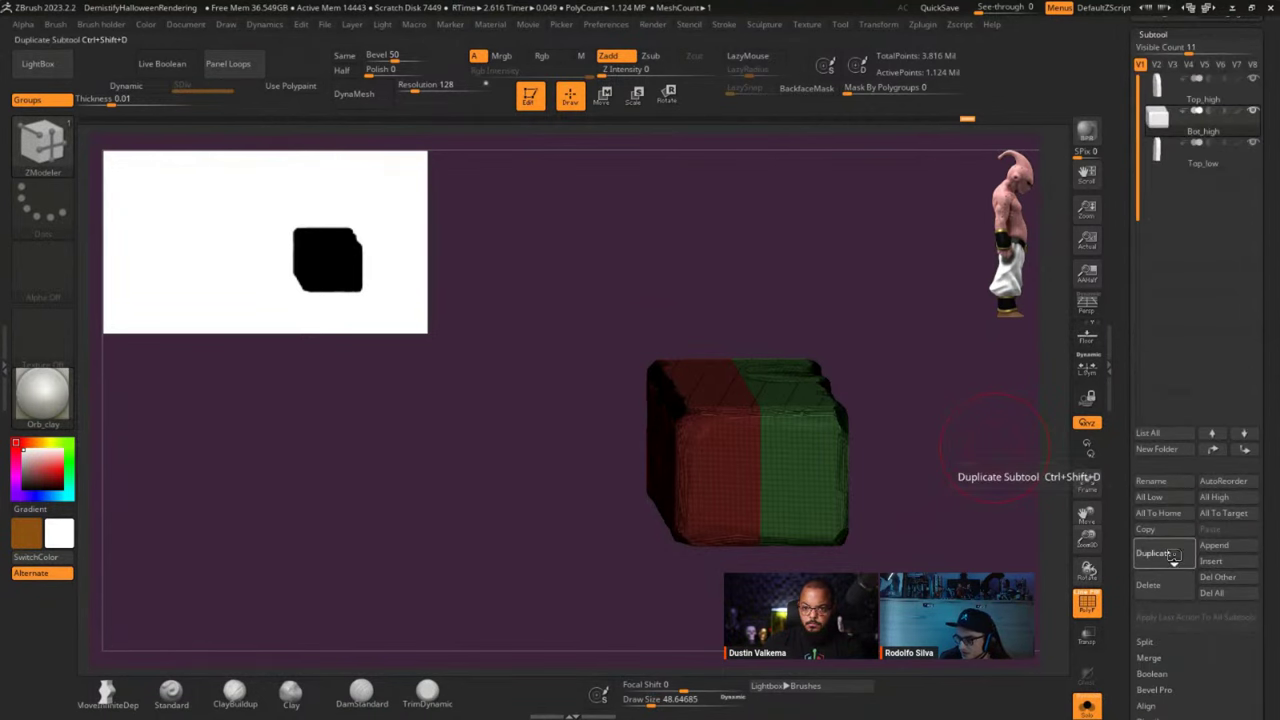
left_click(1153, 553)
left_click(1170, 483)
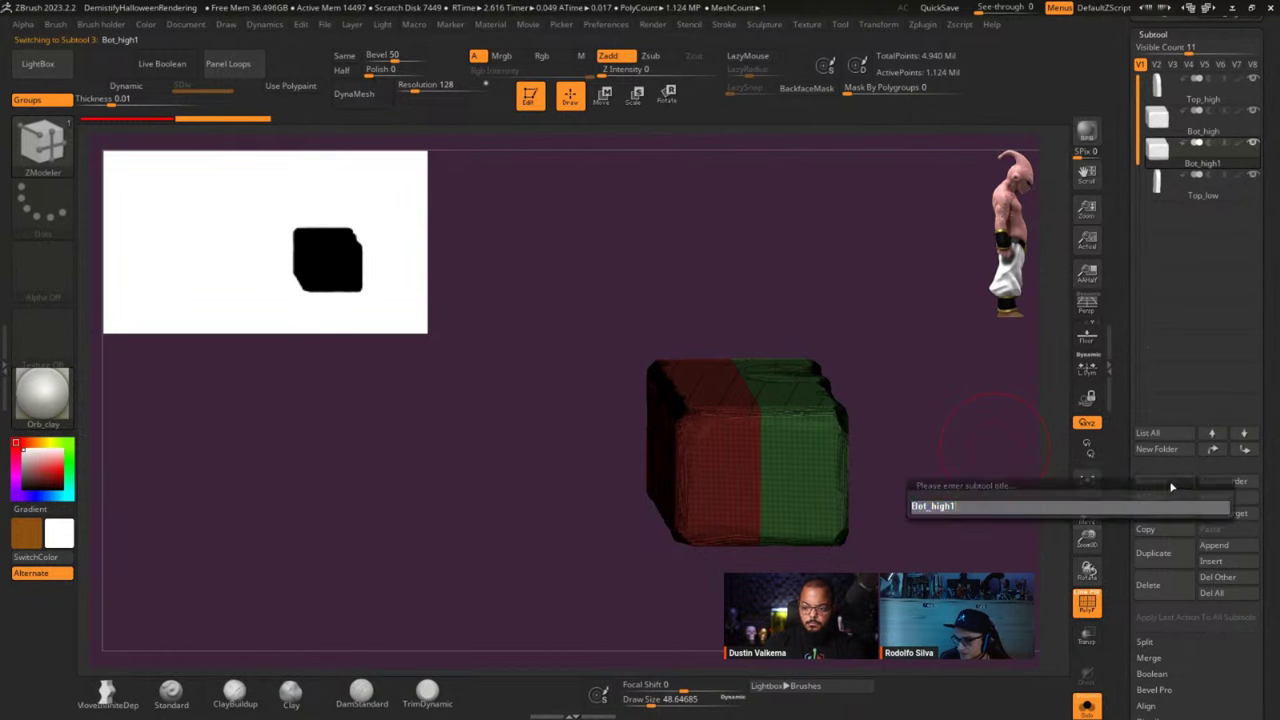
type("Bot_")
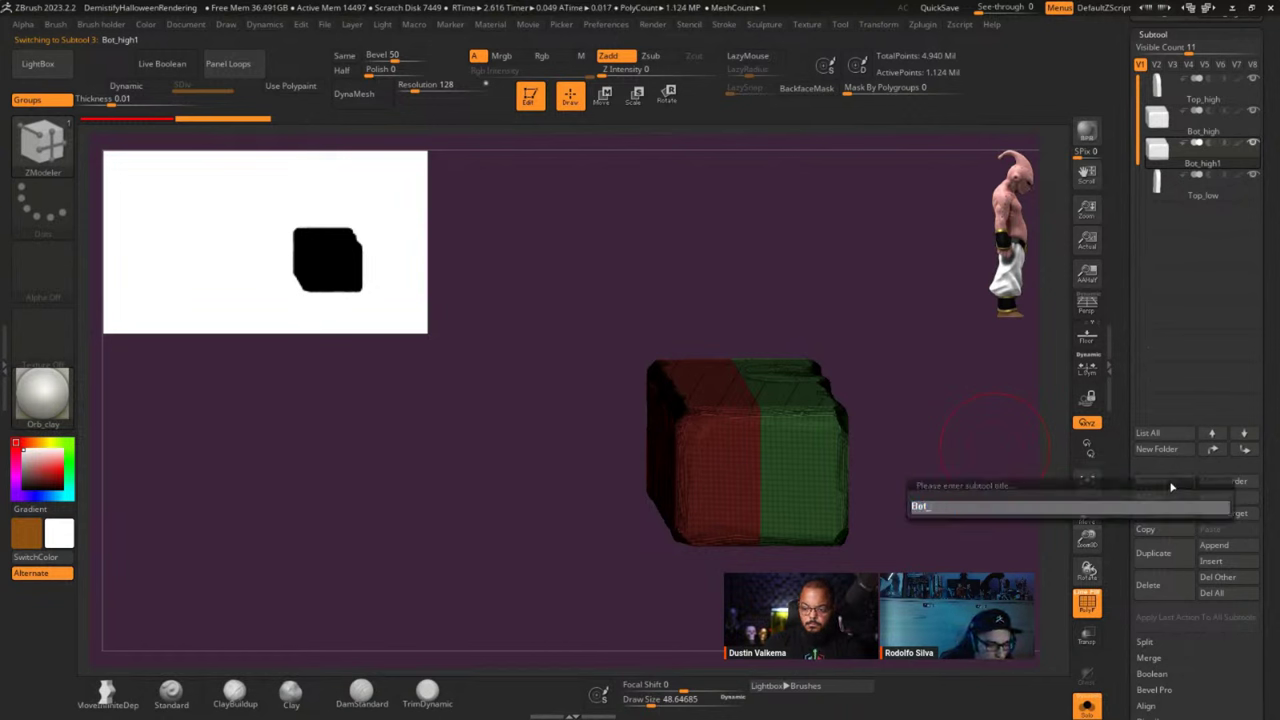
type("low")
key("Return")
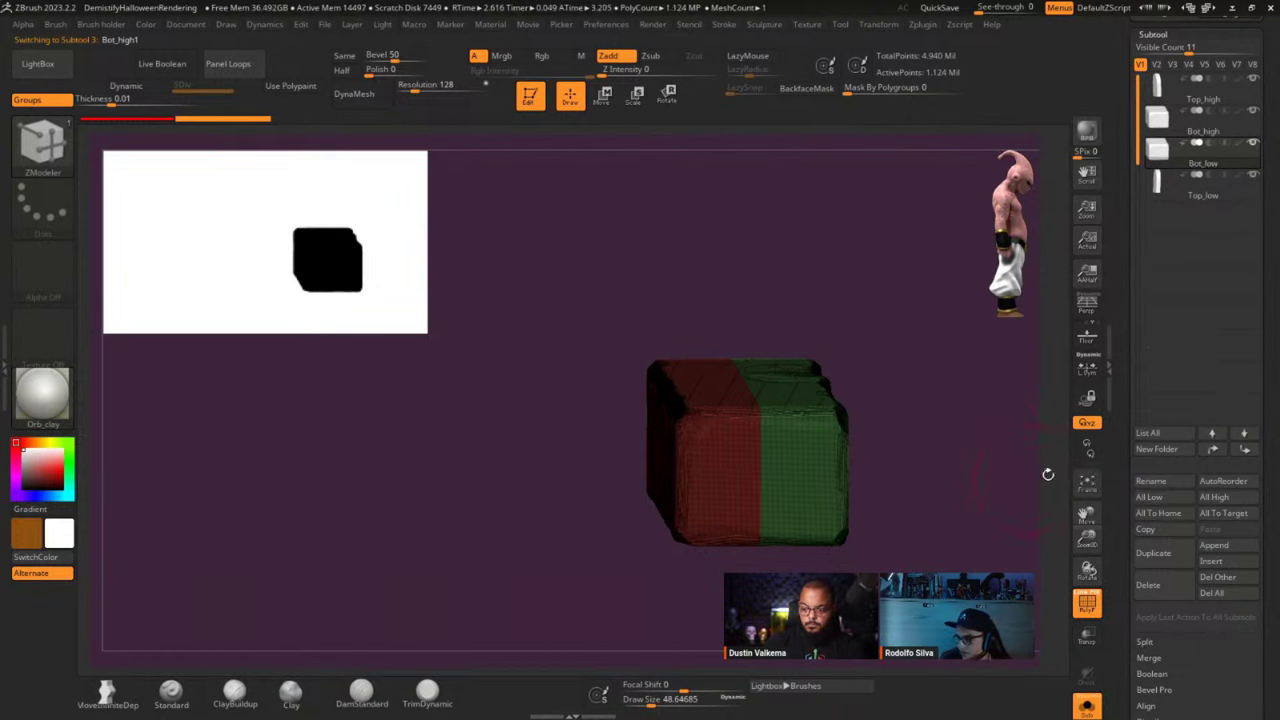
Return the Bot_high subtool to its earlier history state with subdivision levels and a single polygroup.
left_click(1169, 127)
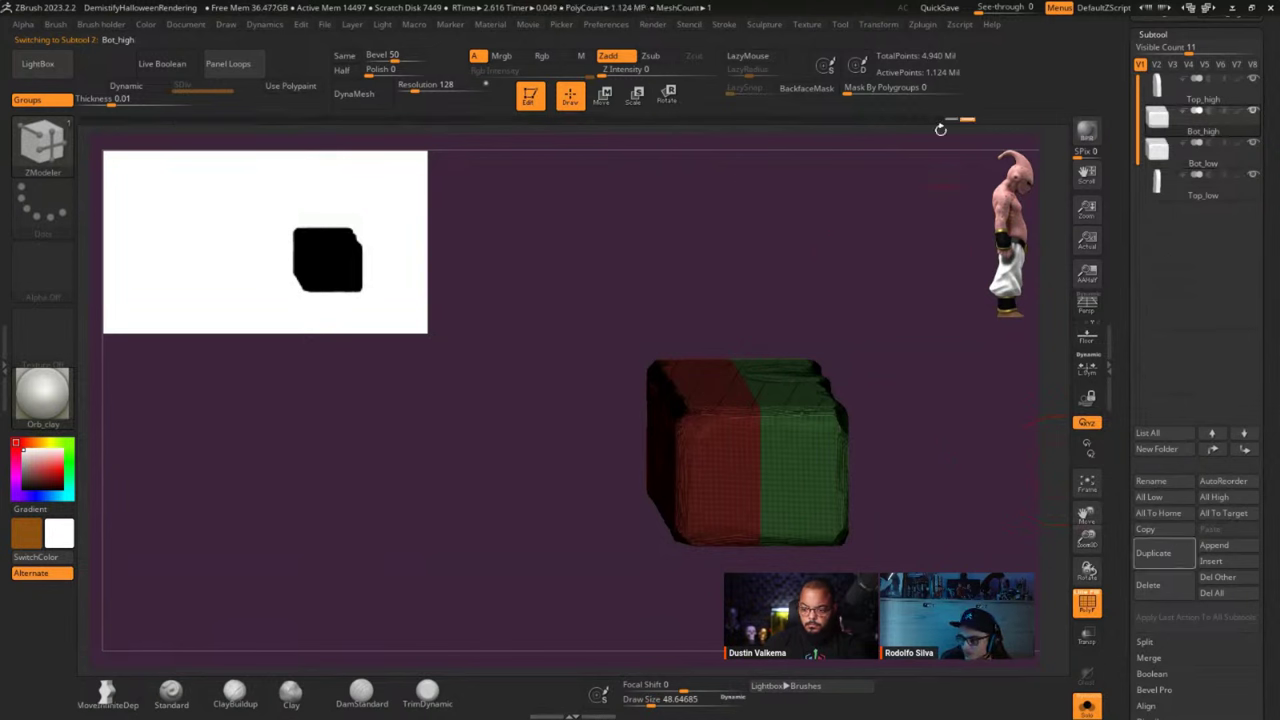
key("ctrl+w")
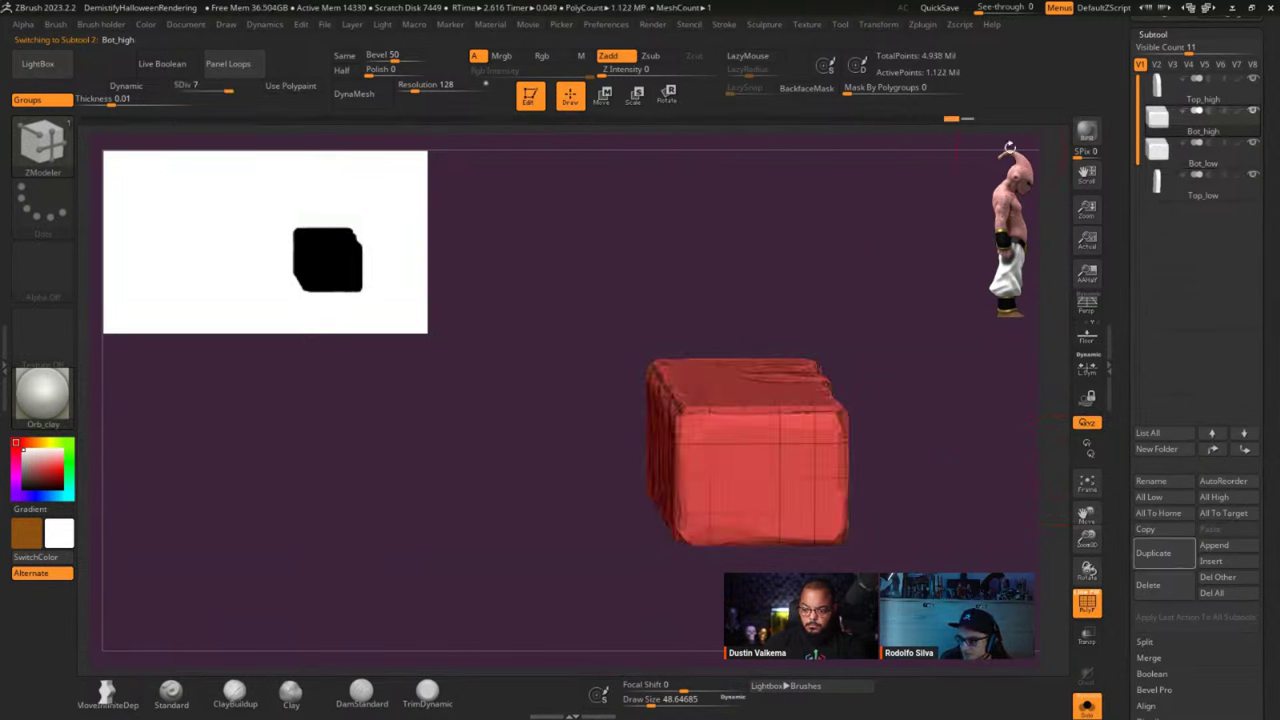
key("ctrl+z")
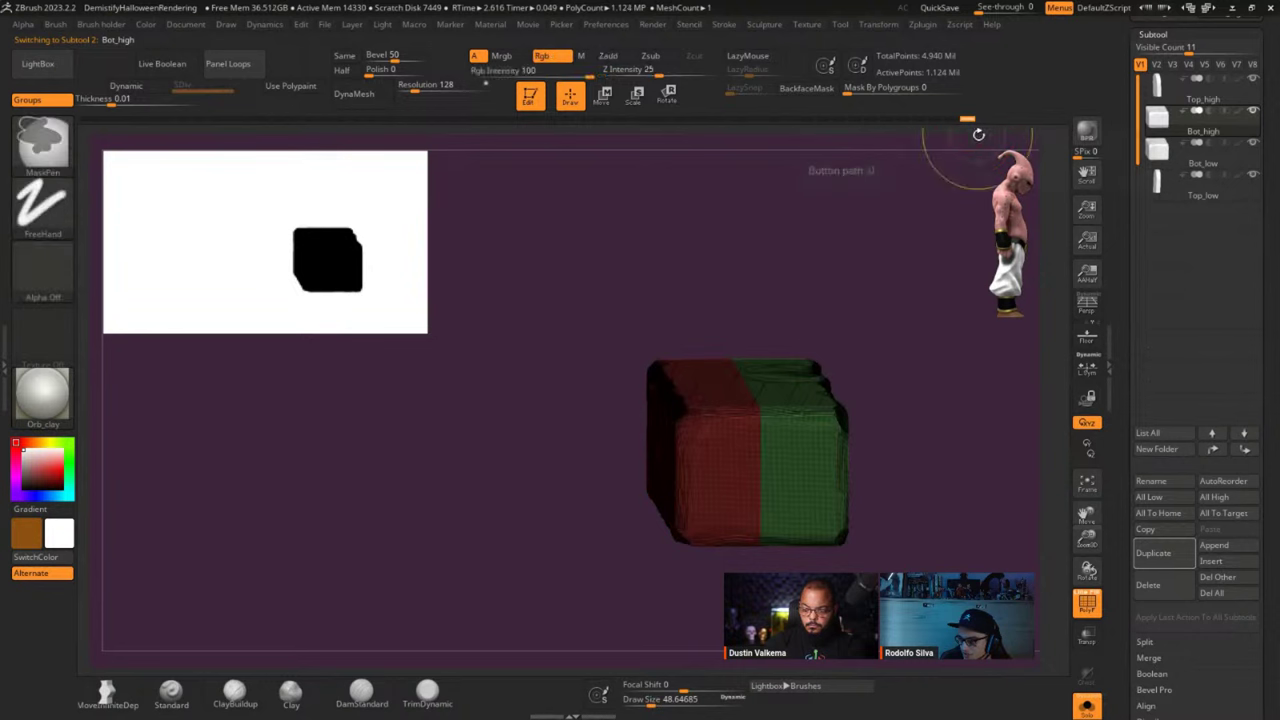
key("ctrl+w")
Select the Bot_low subtool and examine the block's ends and chipped edges with the wireframe hidden.
left_click(1178, 158)
left_click_drag(988, 379, 920, 440)
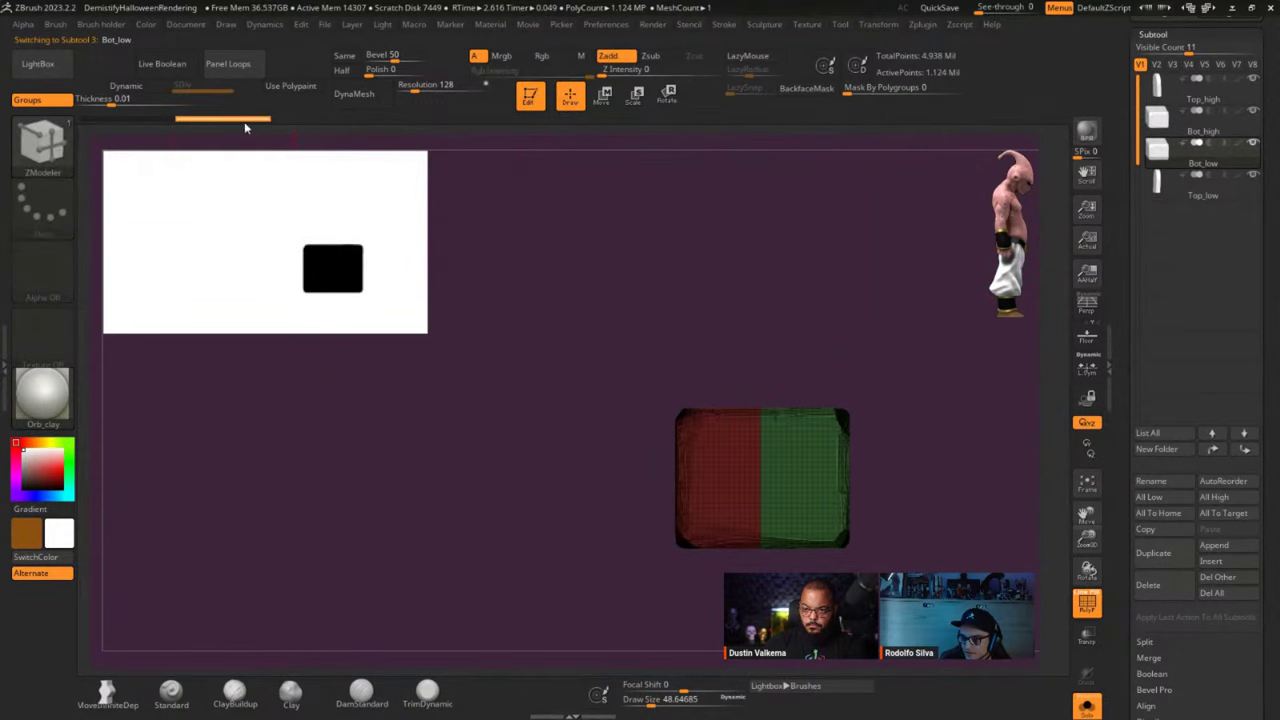
left_click_drag(531, 352, 574, 360)
key("shift+f")
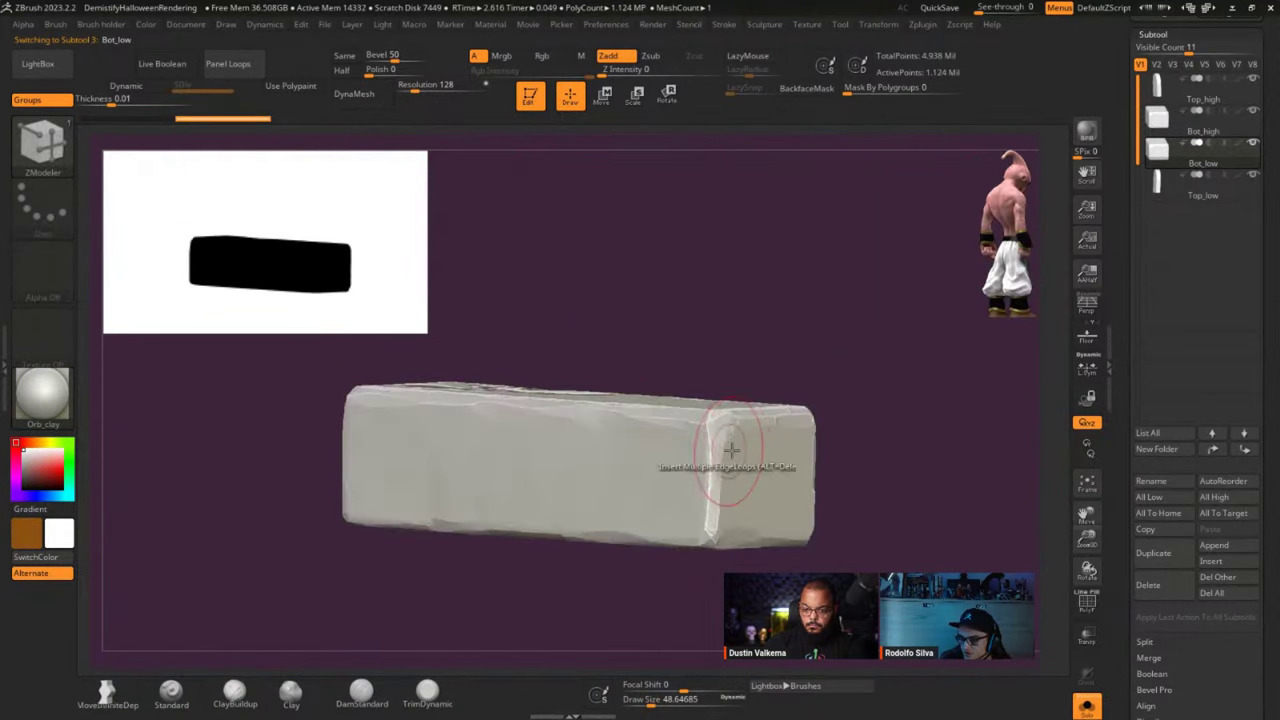
right_click_drag(588, 431, 640, 394)
right_click_drag(443, 429, 520, 407)
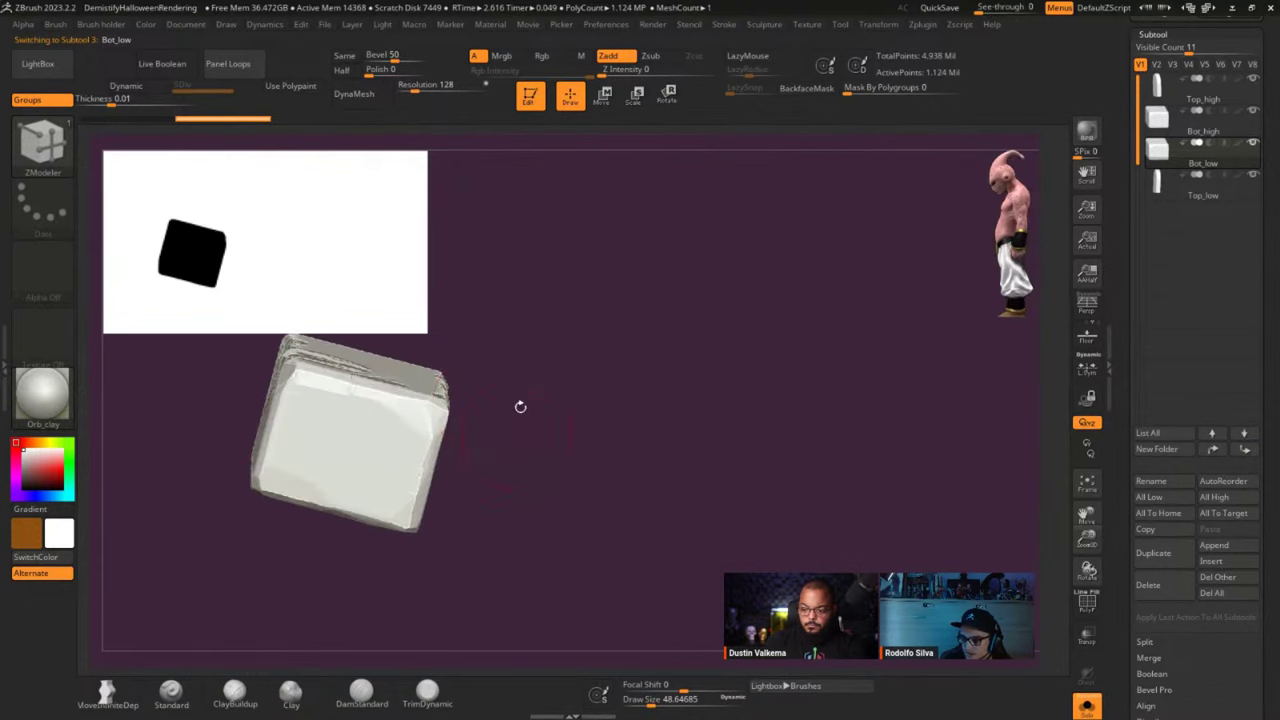
mouse_move(526, 457)
right_mouse_down()
mouse_move(638, 527)
mouse_move(617, 506)
mouse_move(526, 496)
right_mouse_up()
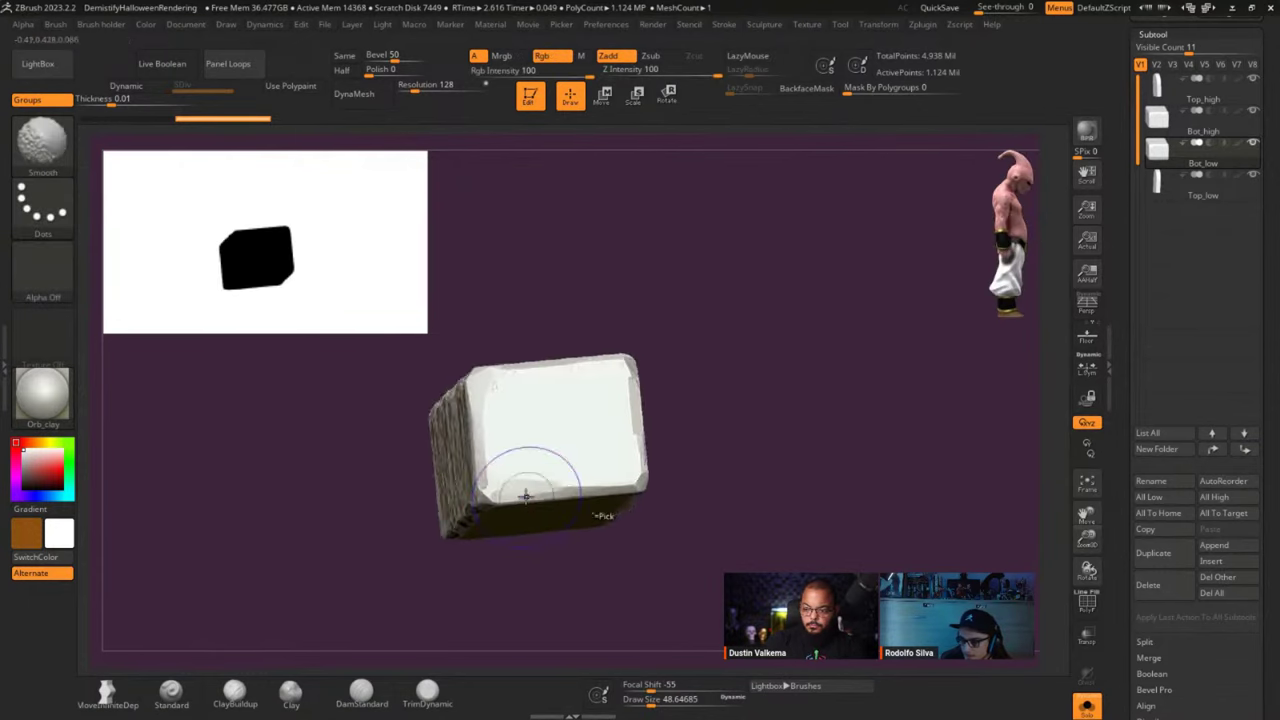
key("shift+f")
Set ZRemesher to the Same polygon count, with SmoothGroups at 0.1 and AdaptiveSize at 10.
left_click_drag(1125, 456, 1140, 298)
right_click_drag(632, 387, 569, 377, "shift")
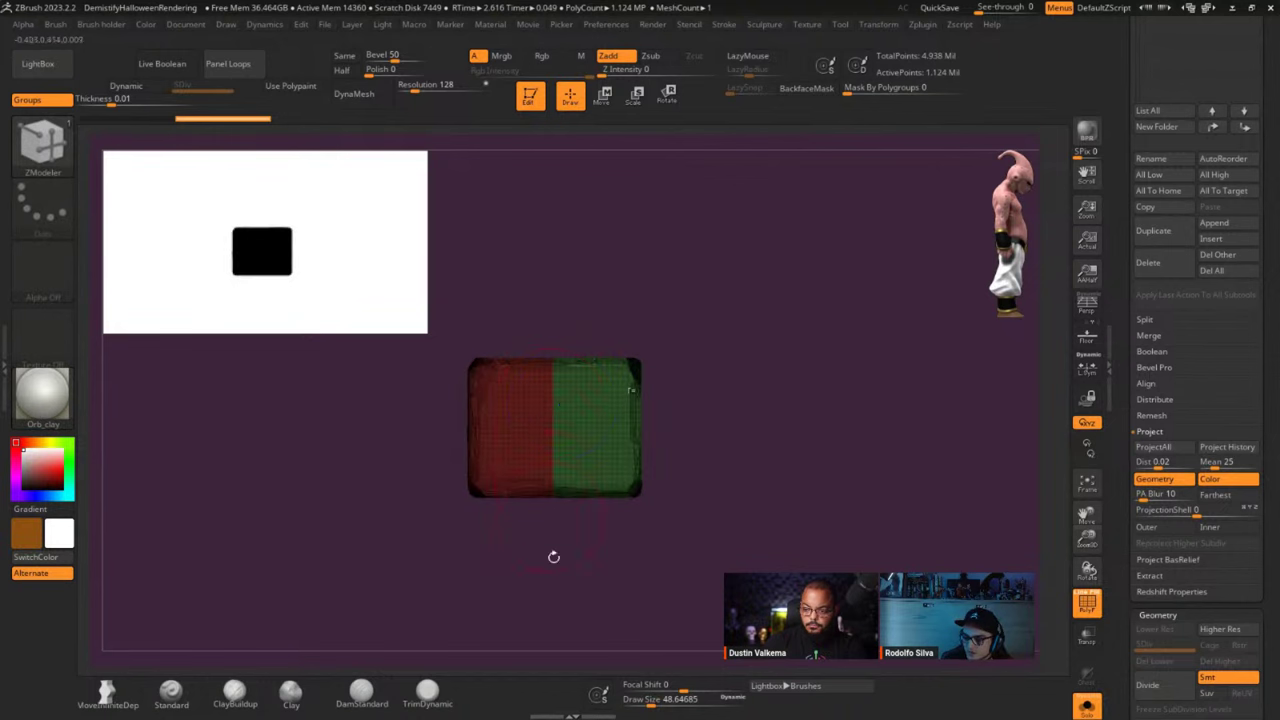
scroll(1121, 453, "down", 5)
scroll(1121, 453, "down", 10)
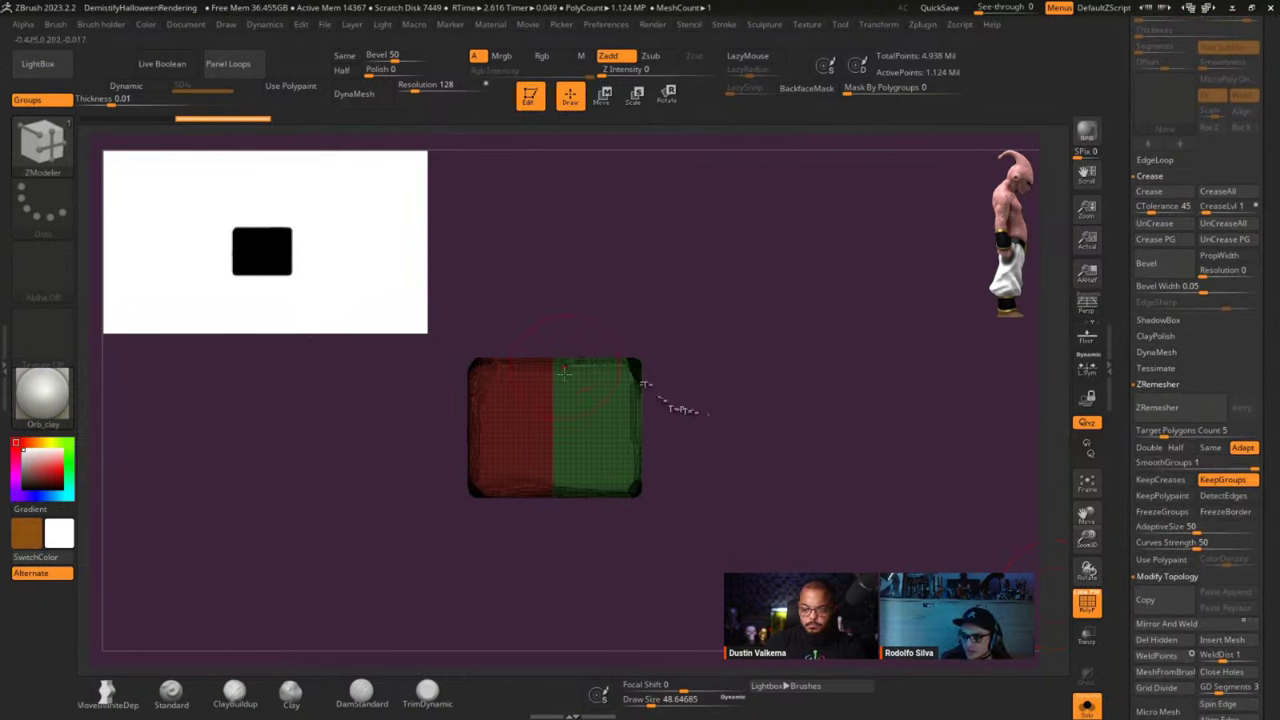
right_click_drag(606, 388, 561, 418)
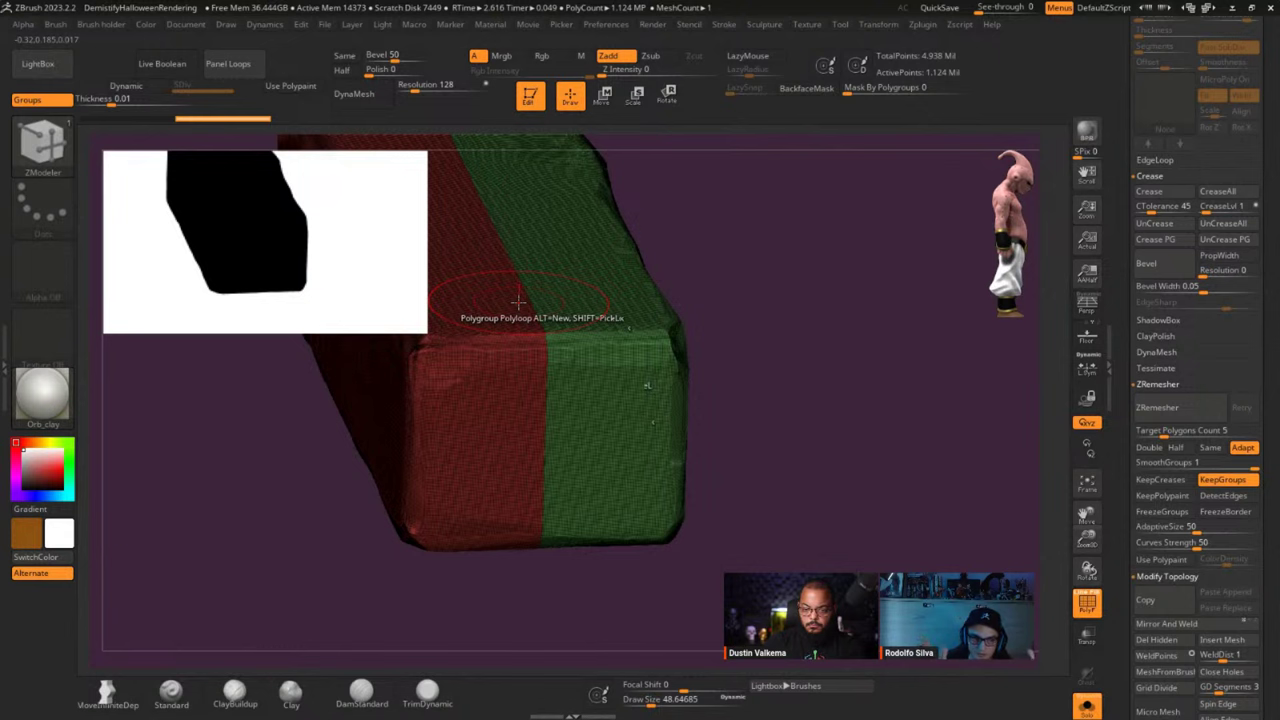
right_click_drag(527, 468, 666, 549, "alt")
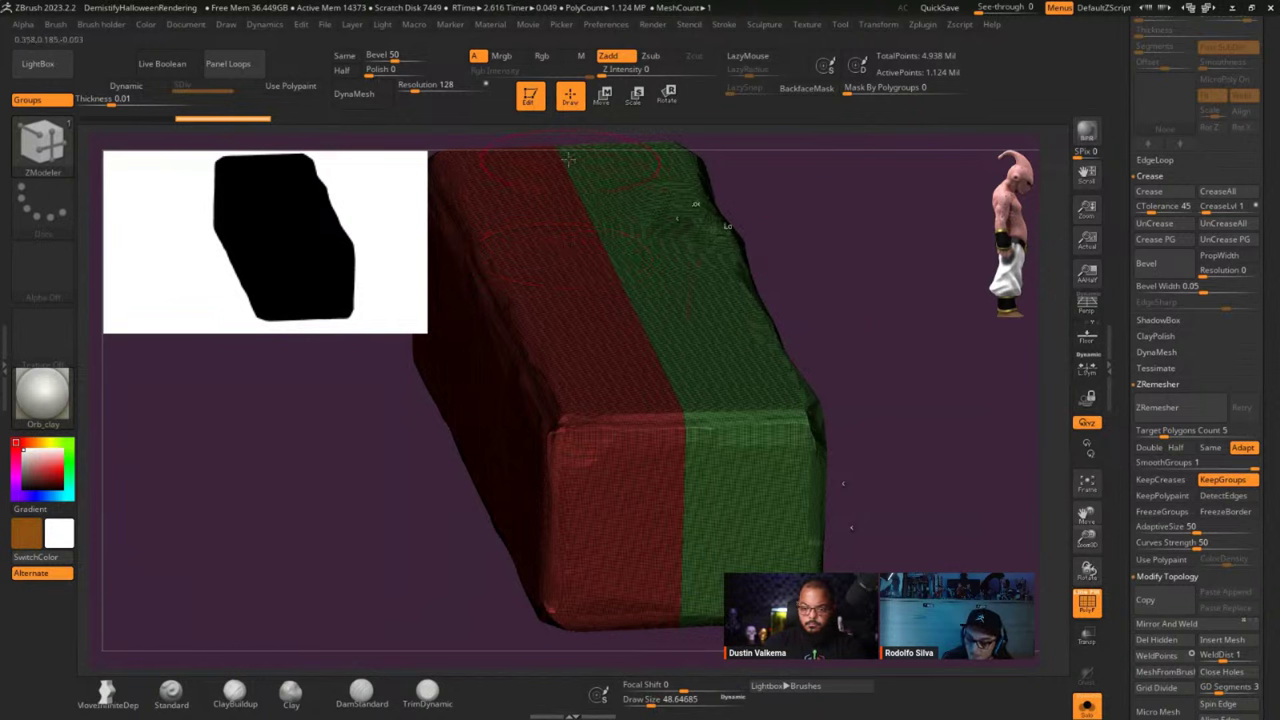
left_click(1212, 449)
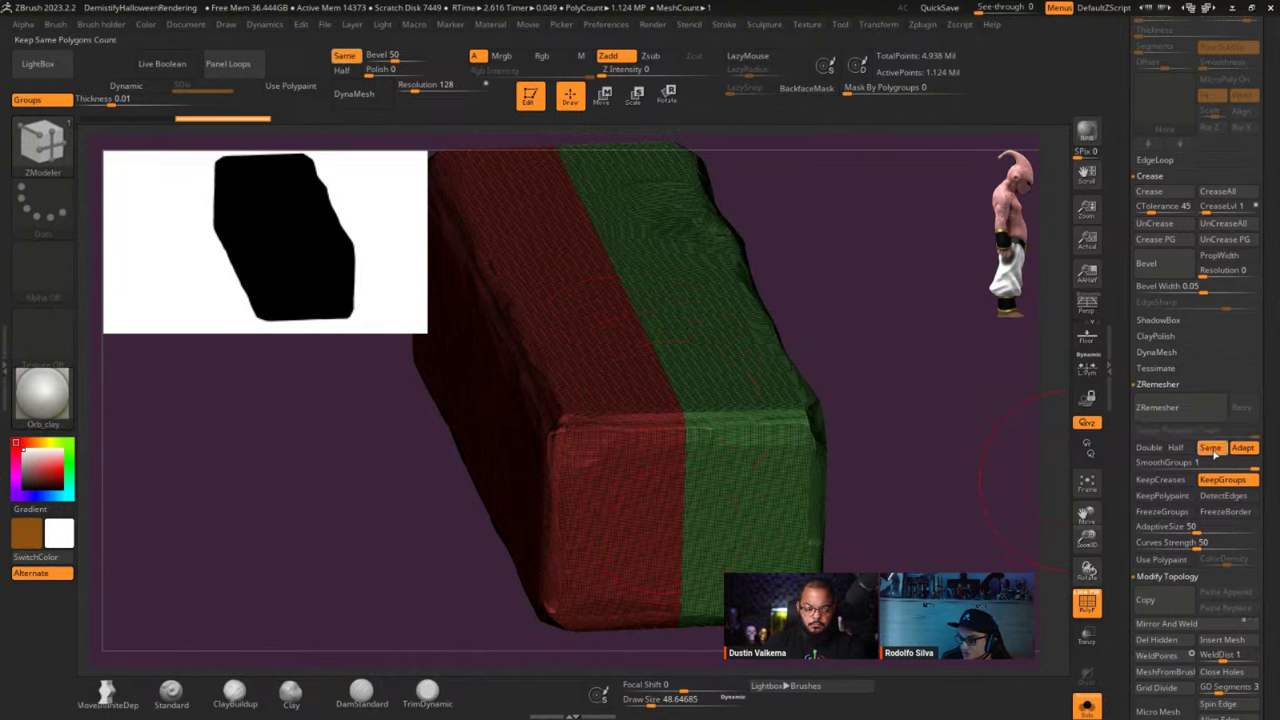
left_click(1193, 463)
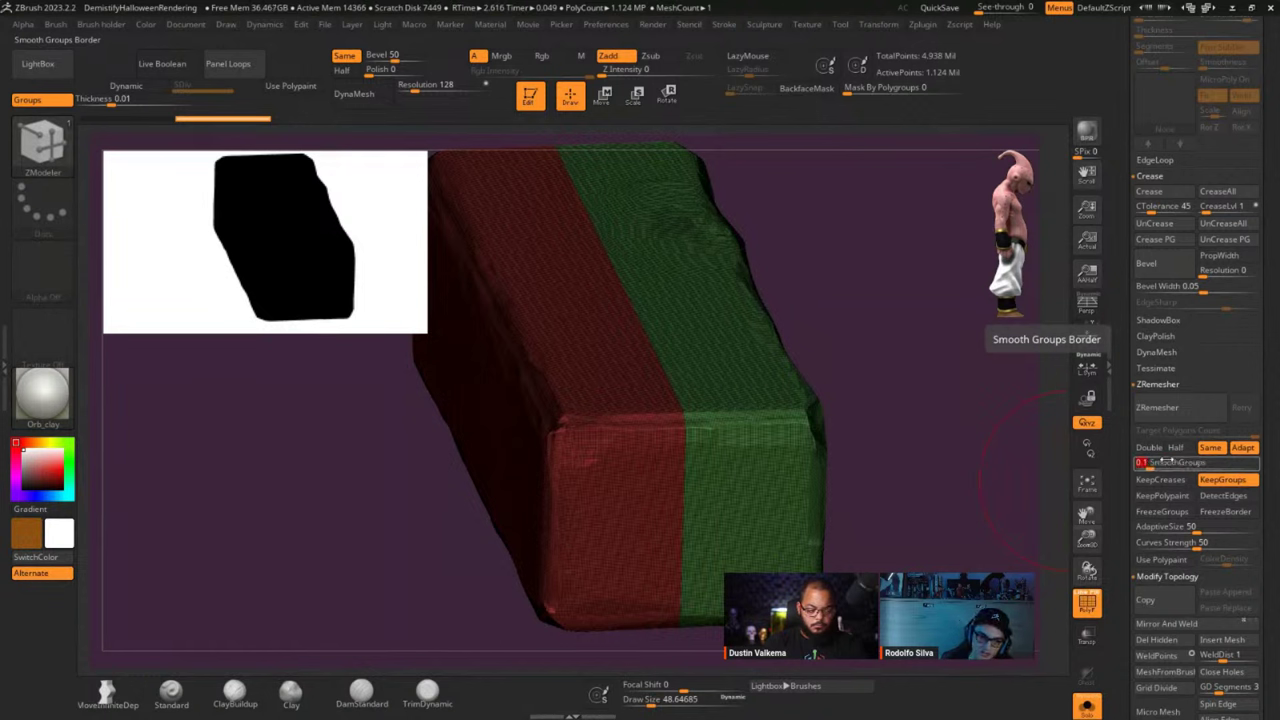
type("0.1")
left_click(1185, 527)
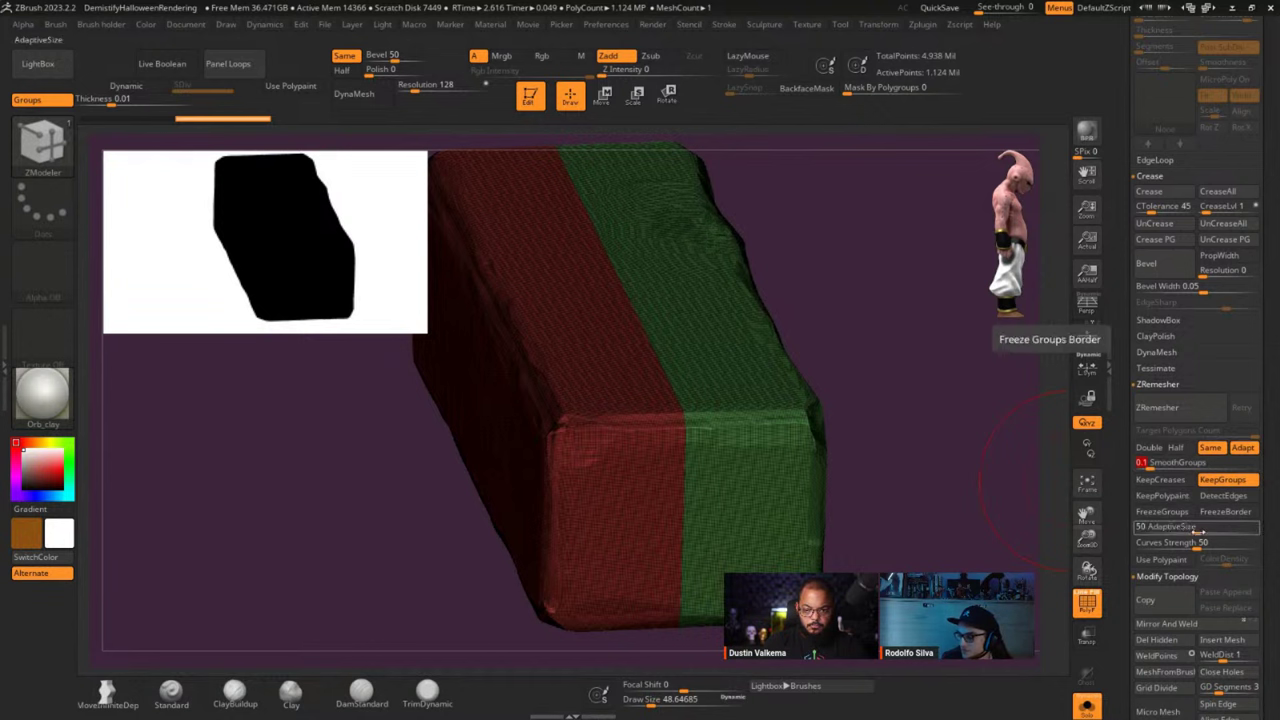
type("1")
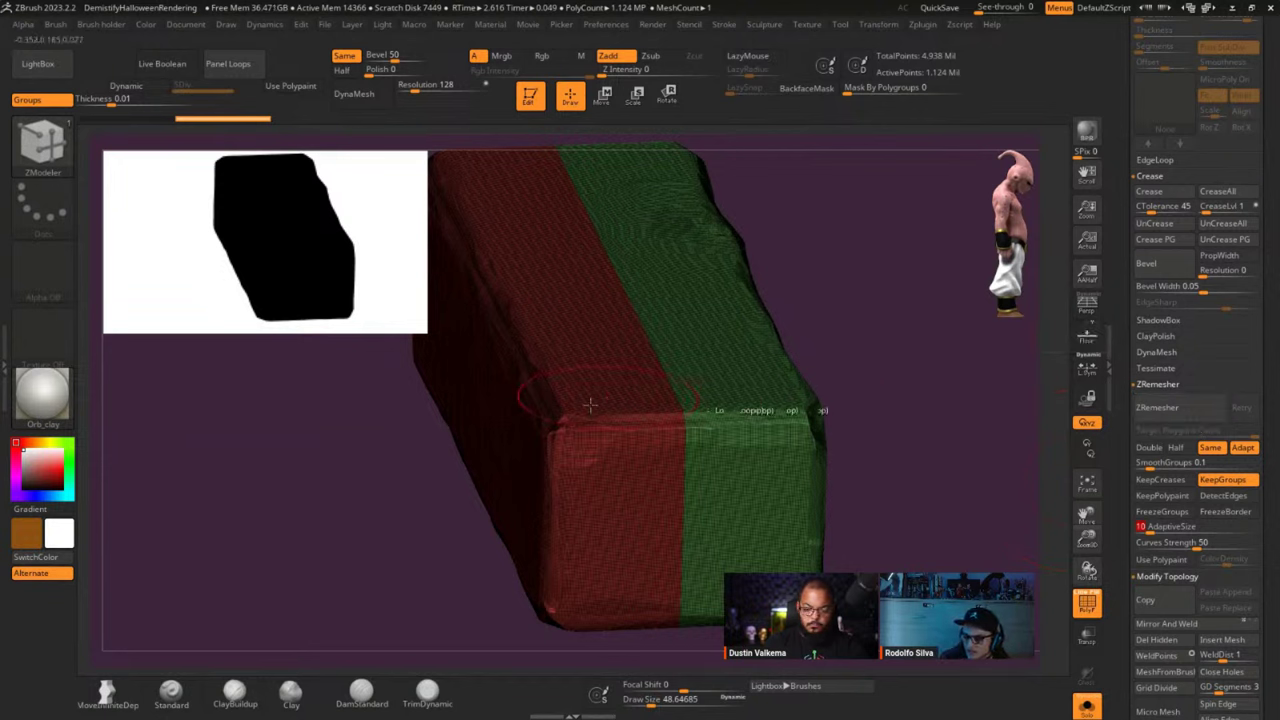
Run ZRemesher on the Bot_low block with the current settings.
right_click_drag(506, 436, 555, 448)
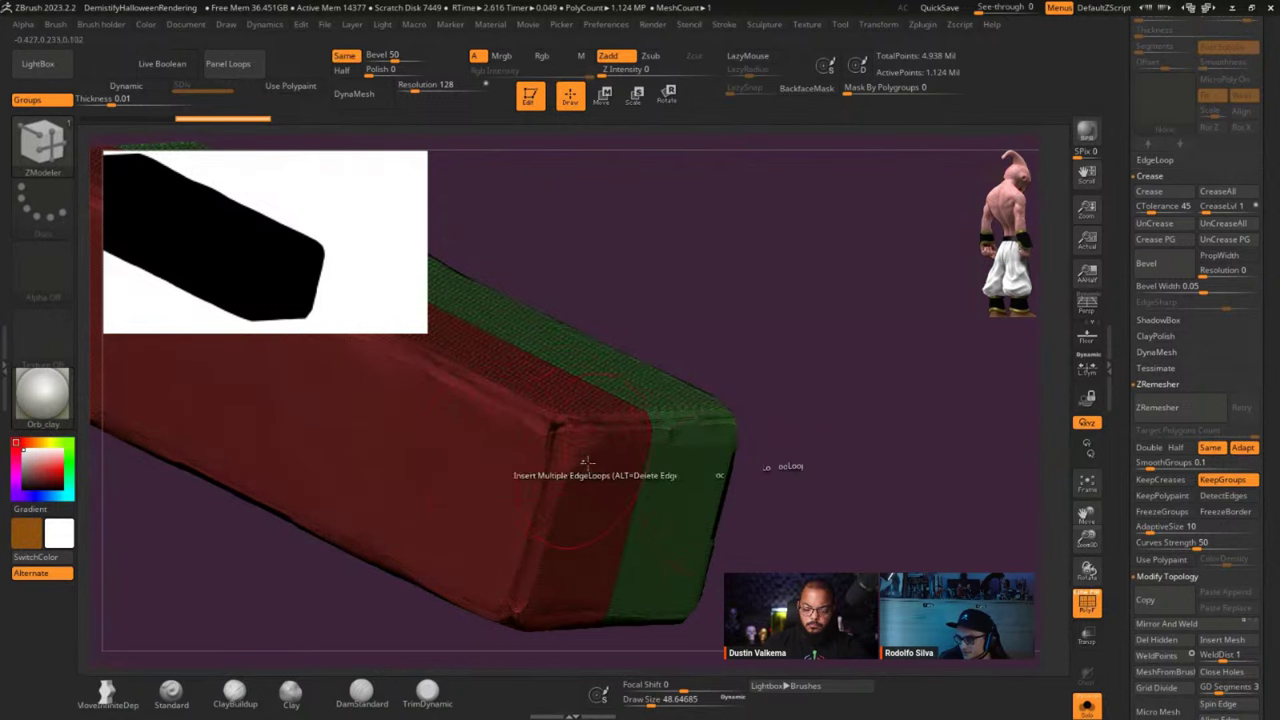
key("shift+f")
key("shift+f")
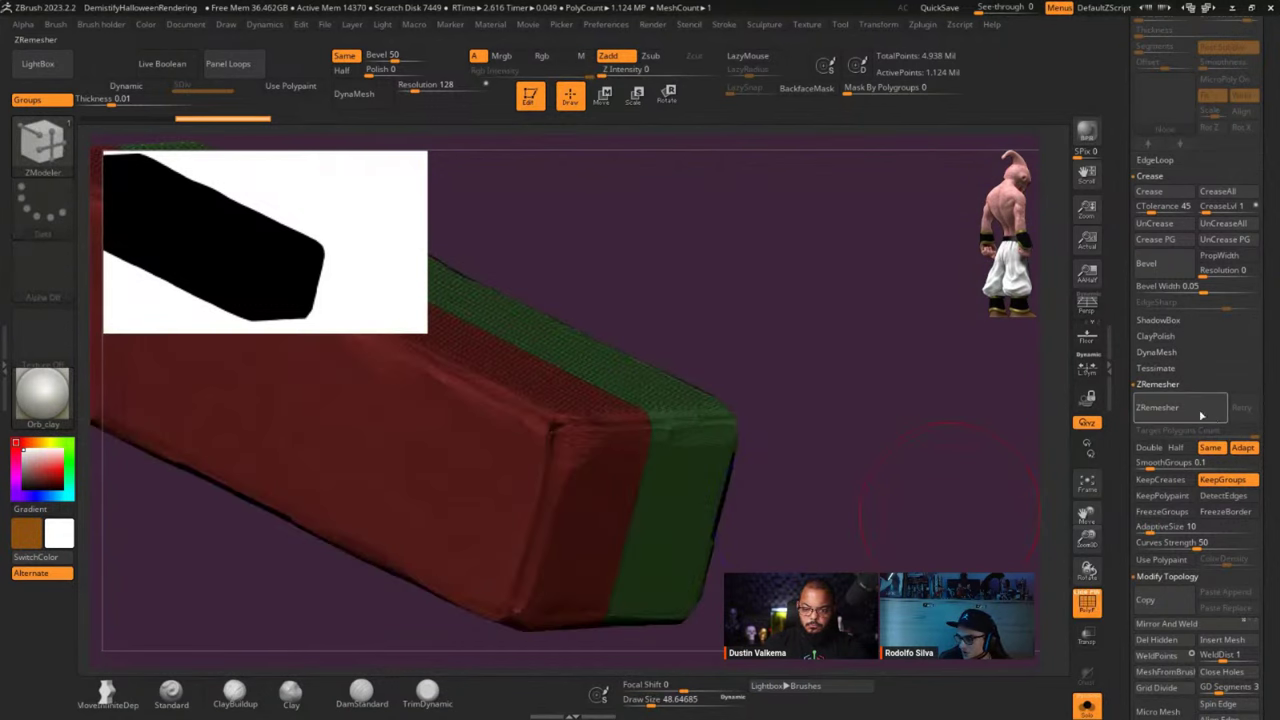
left_click(1195, 410)
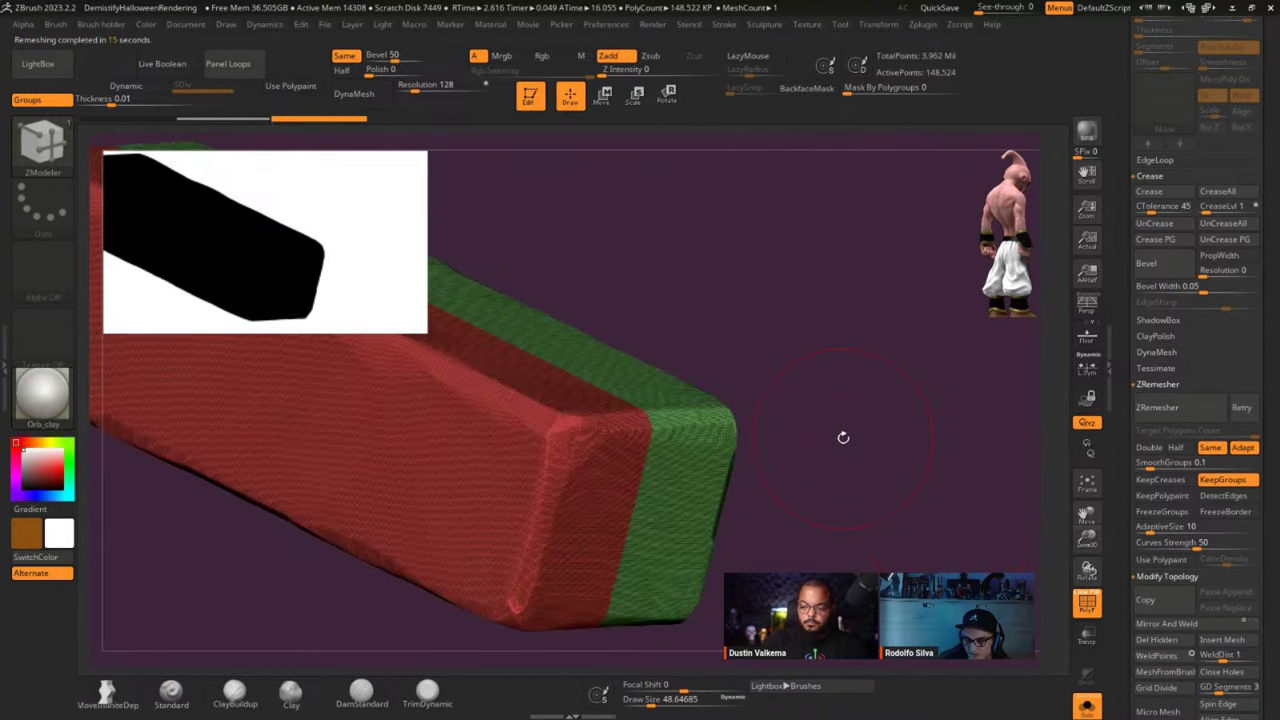
Check the topology at the polygroup border, set ZRemesher to Half, and remesh Bot_low three times.
left_click_drag(843, 437, 783, 454)
key("shift+f")
key("shift+f")
right_click_drag(672, 440, 704, 334, "ctrl")
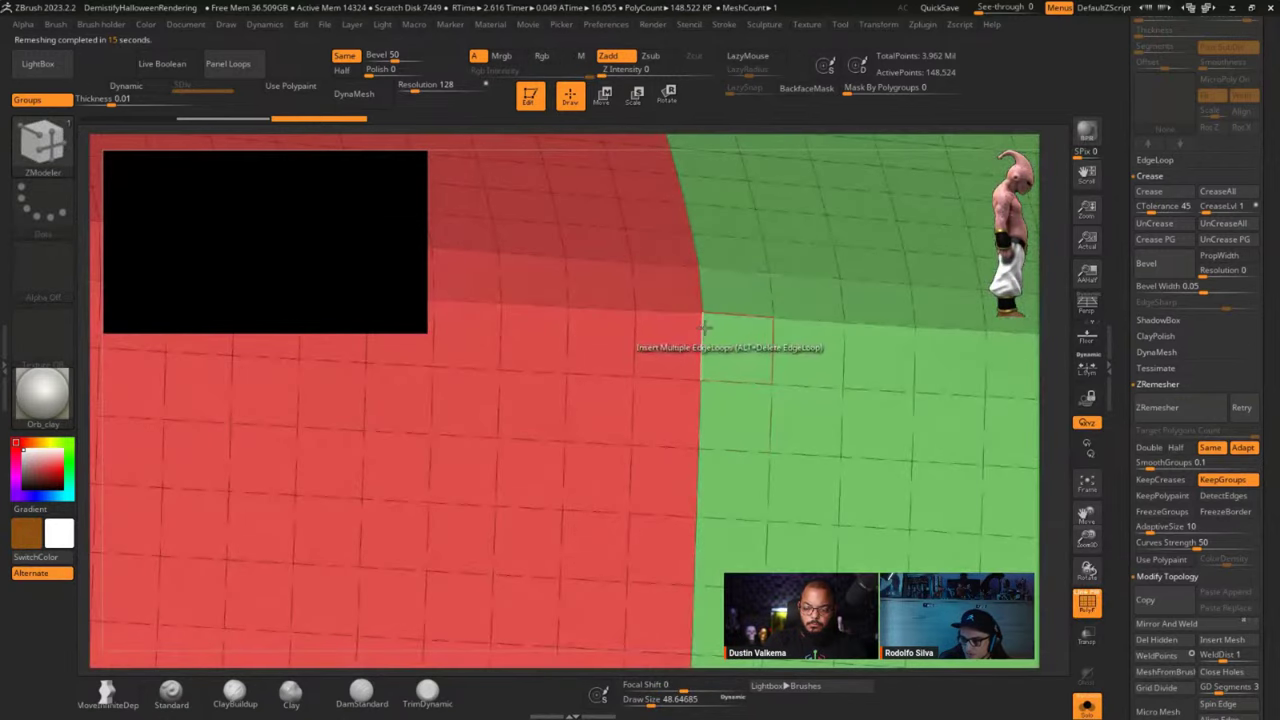
right_click_drag(687, 209, 653, 216, "ctrl")
left_click_drag(652, 215, 803, 357, "shift")
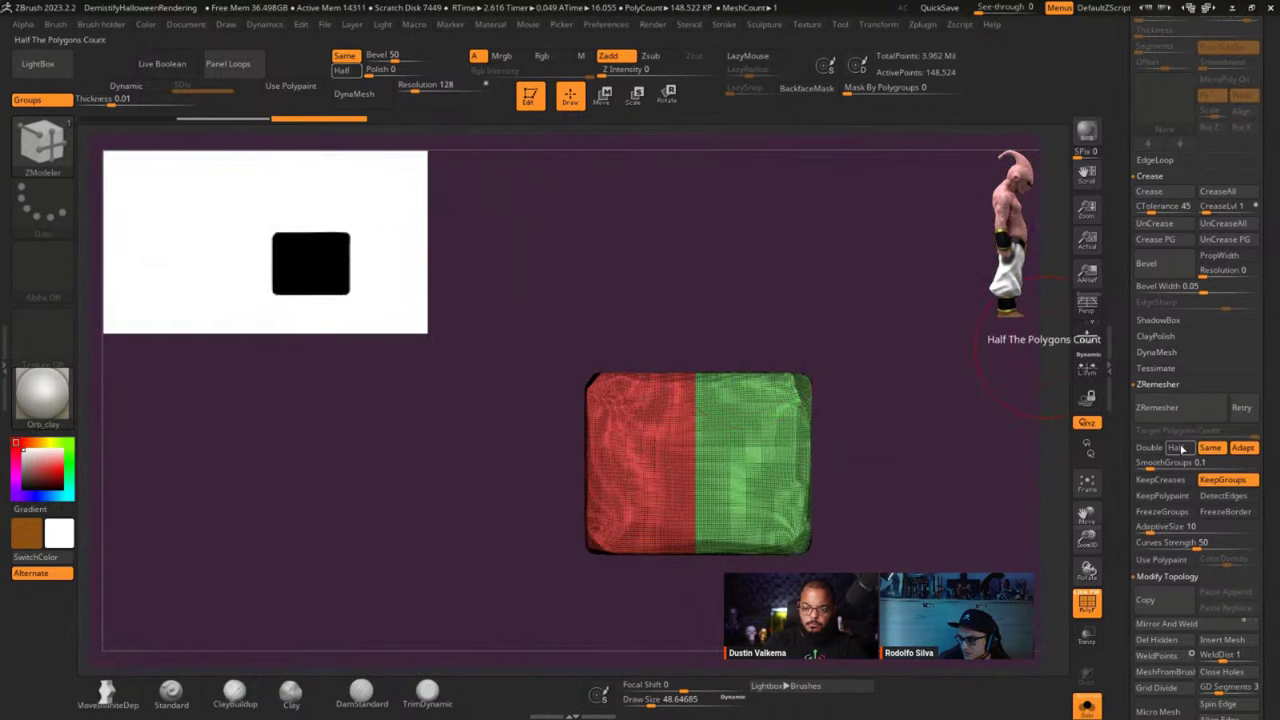
left_click(1179, 449)
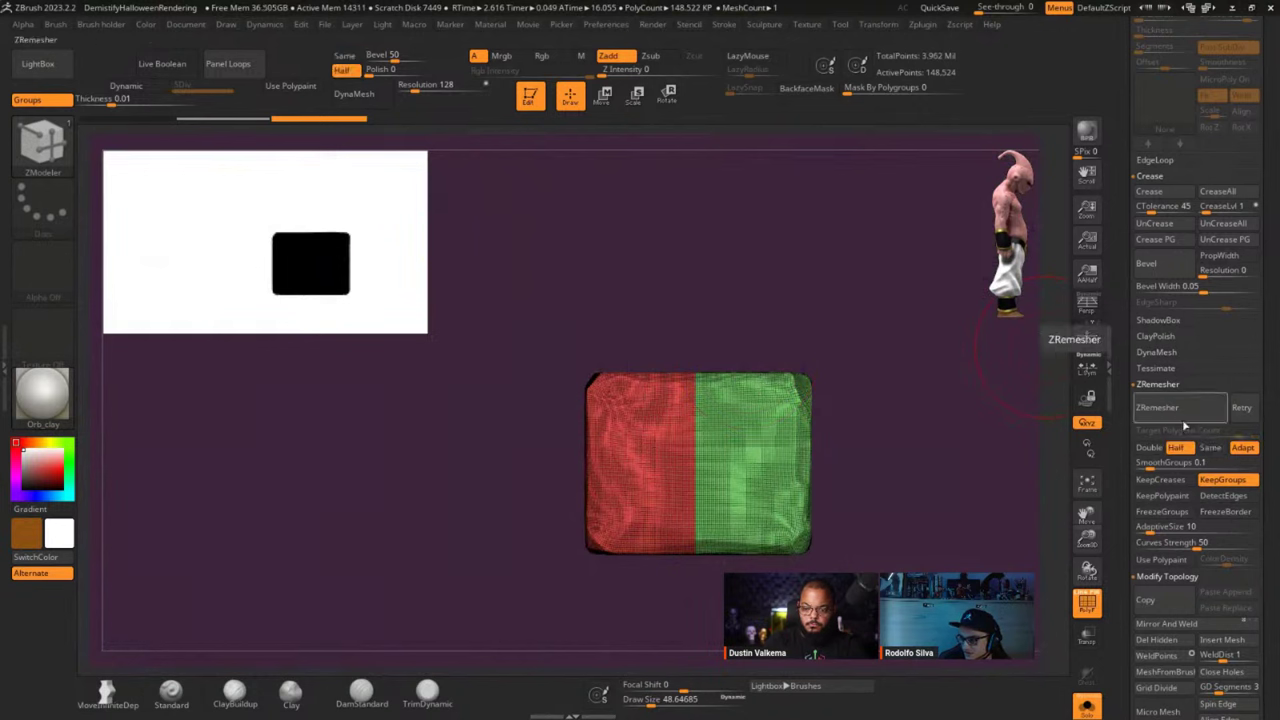
left_click(1183, 415)
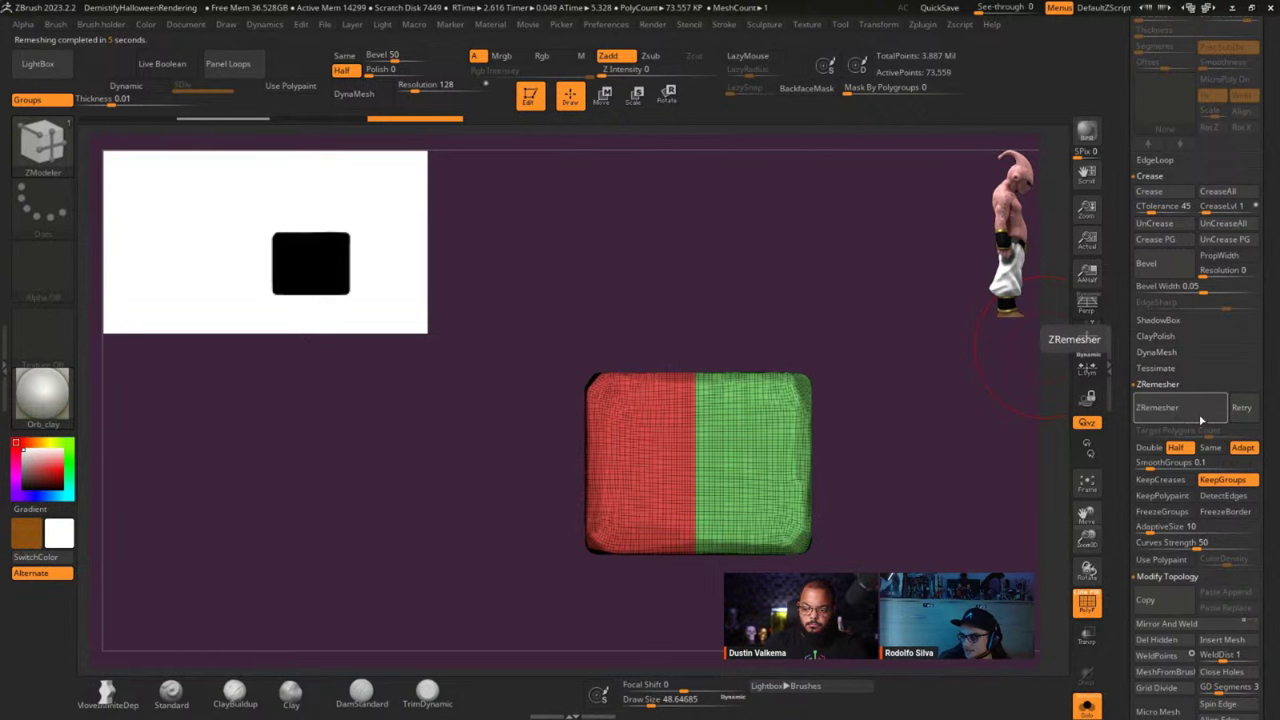
left_click(1183, 418)
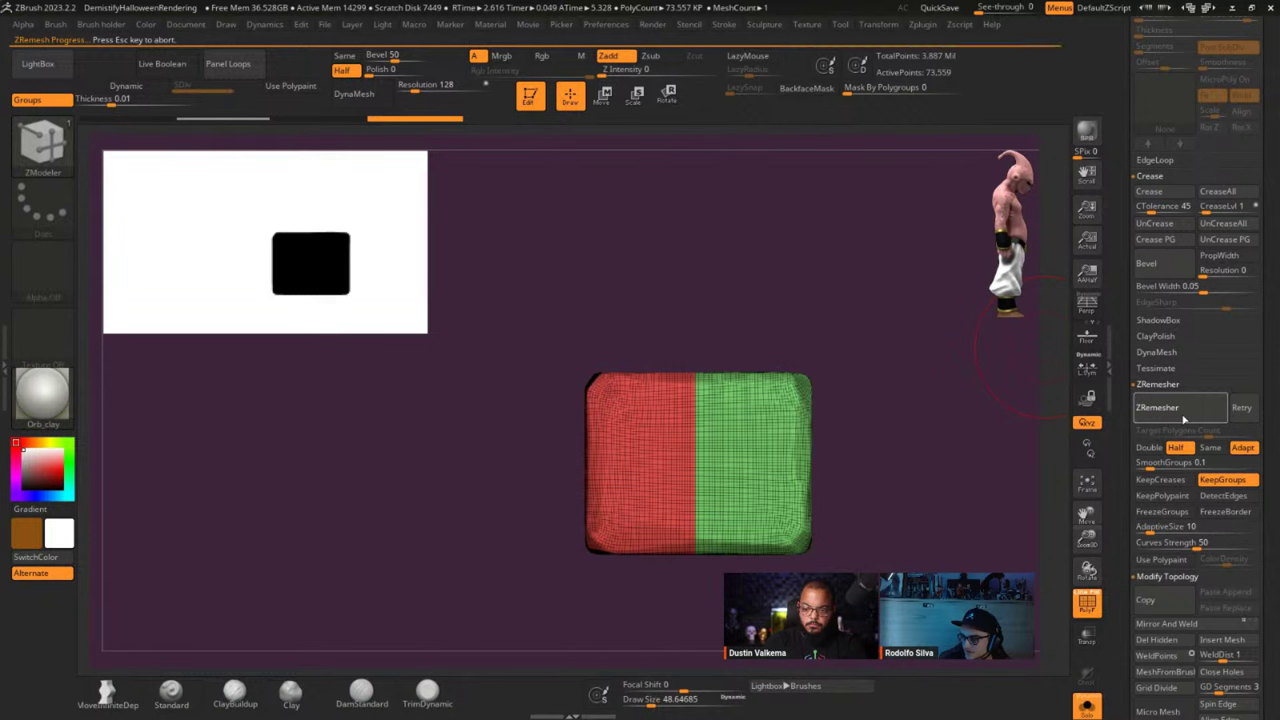
left_click(1184, 418)
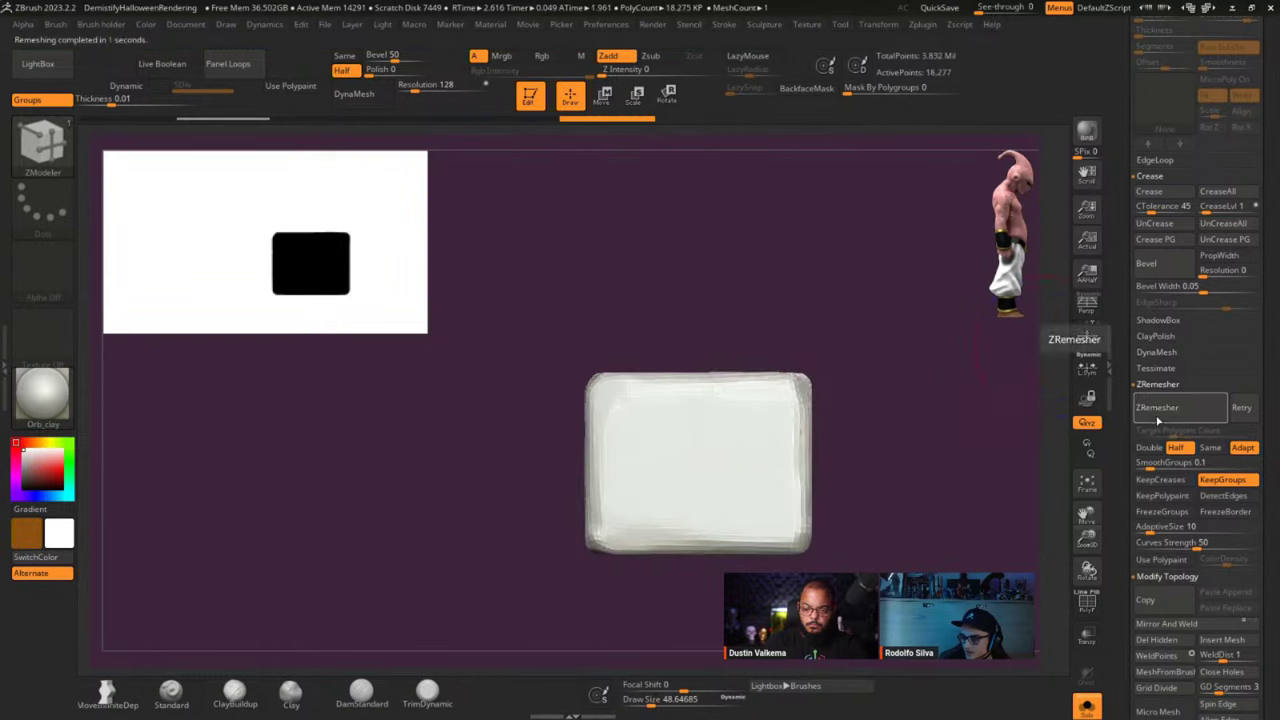
left_click_drag(897, 410, 680, 470)
right_click_drag(798, 417, 823, 419)
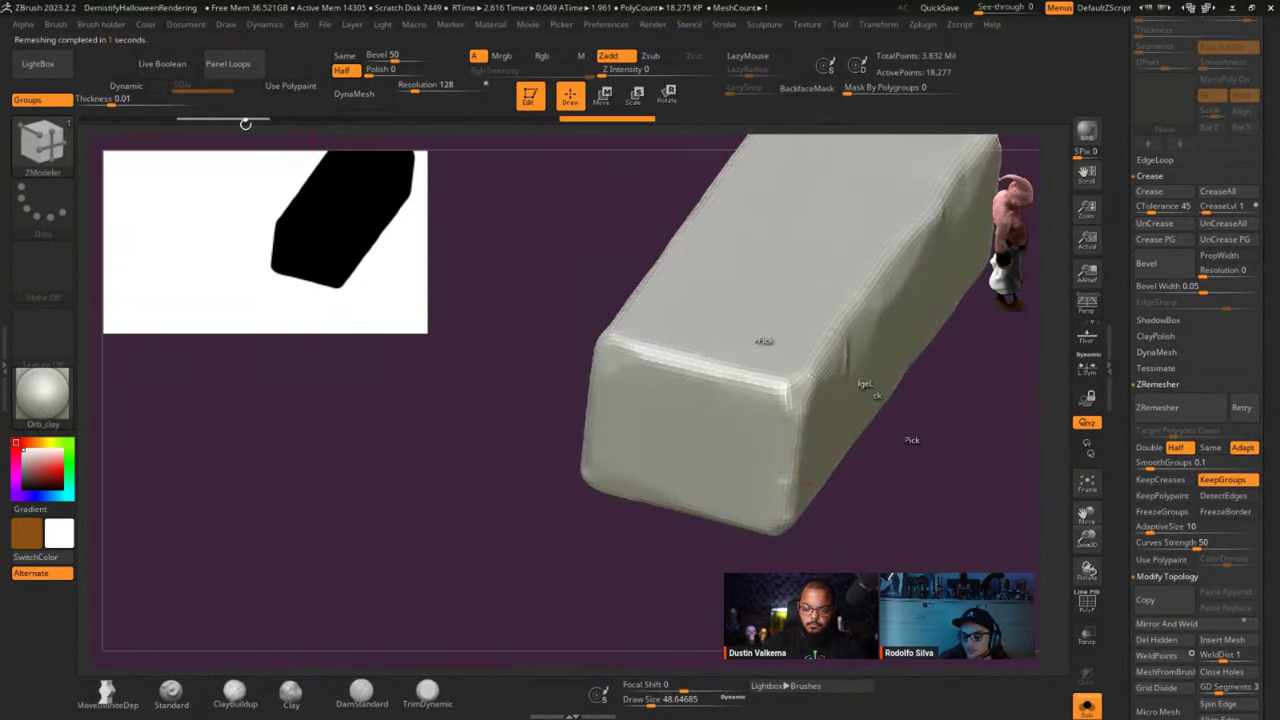
Shrink the silhouette preview thumbnail and bring the whole Bot_low block into view.
left_click_drag(245, 123, 206, 148)
mouse_move(214, 122)
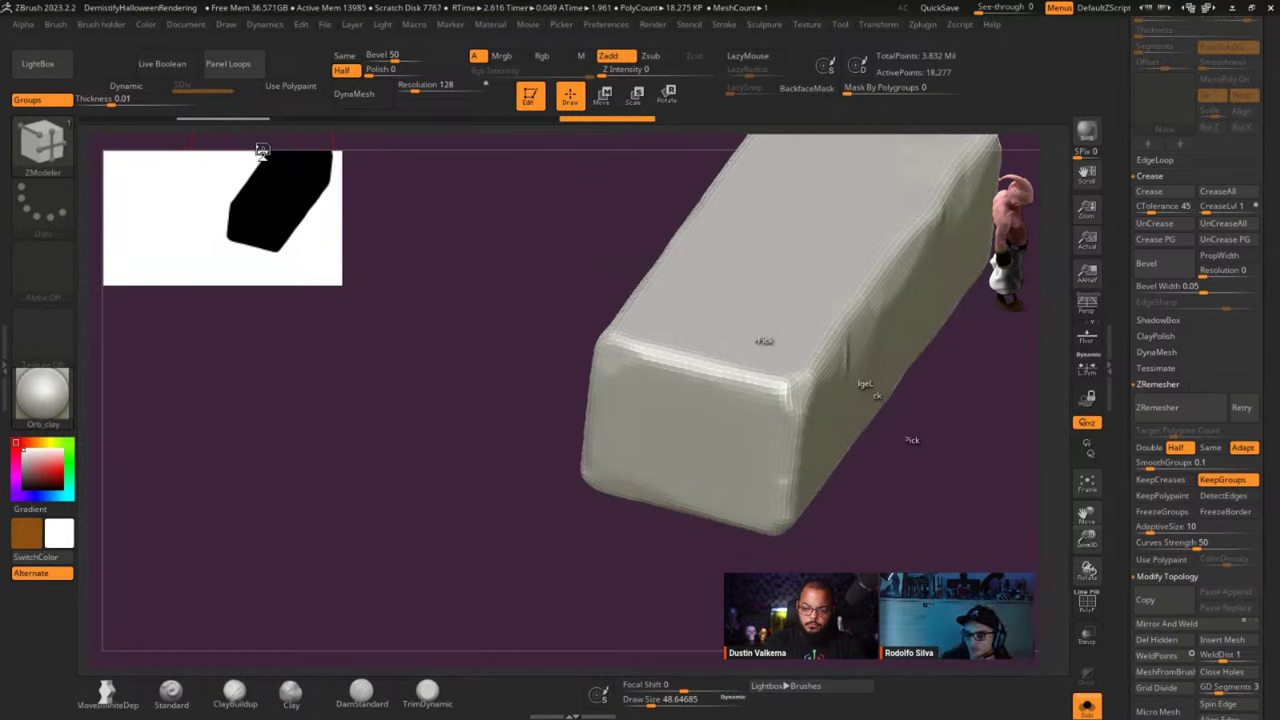
left_click_drag(378, 168, 431, 233)
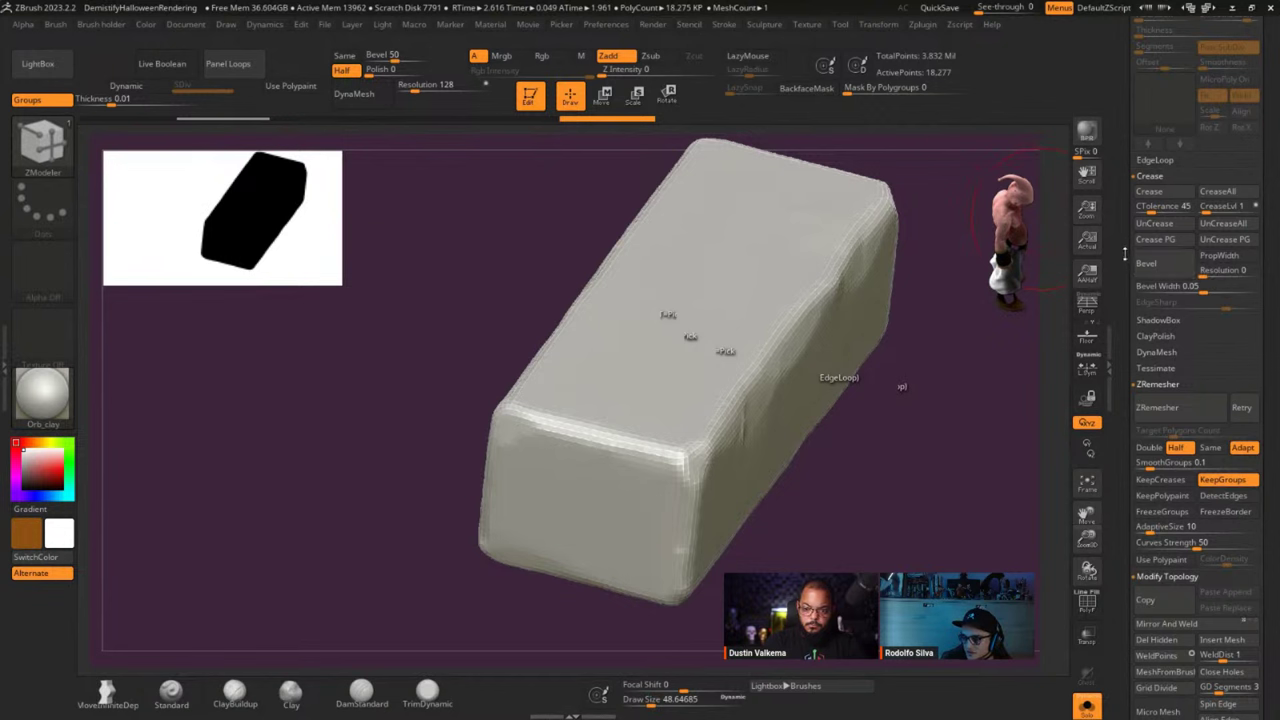
Unwrap the Bot_low block with UV Master using its polygroups as UV islands.
mouse_move(825, 234)
left_mouse_down()
mouse_move(872, 372)
mouse_move(789, 366)
left_mouse_up()
key("shift+f")
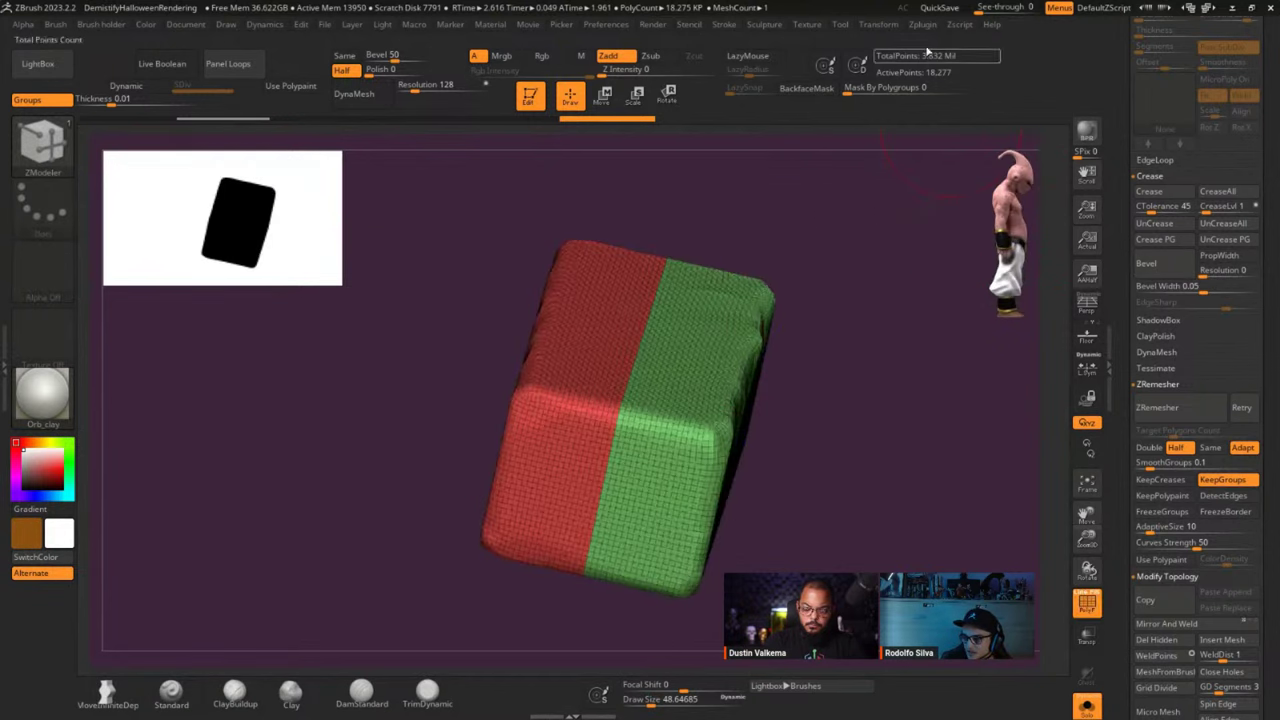
left_click(922, 24)
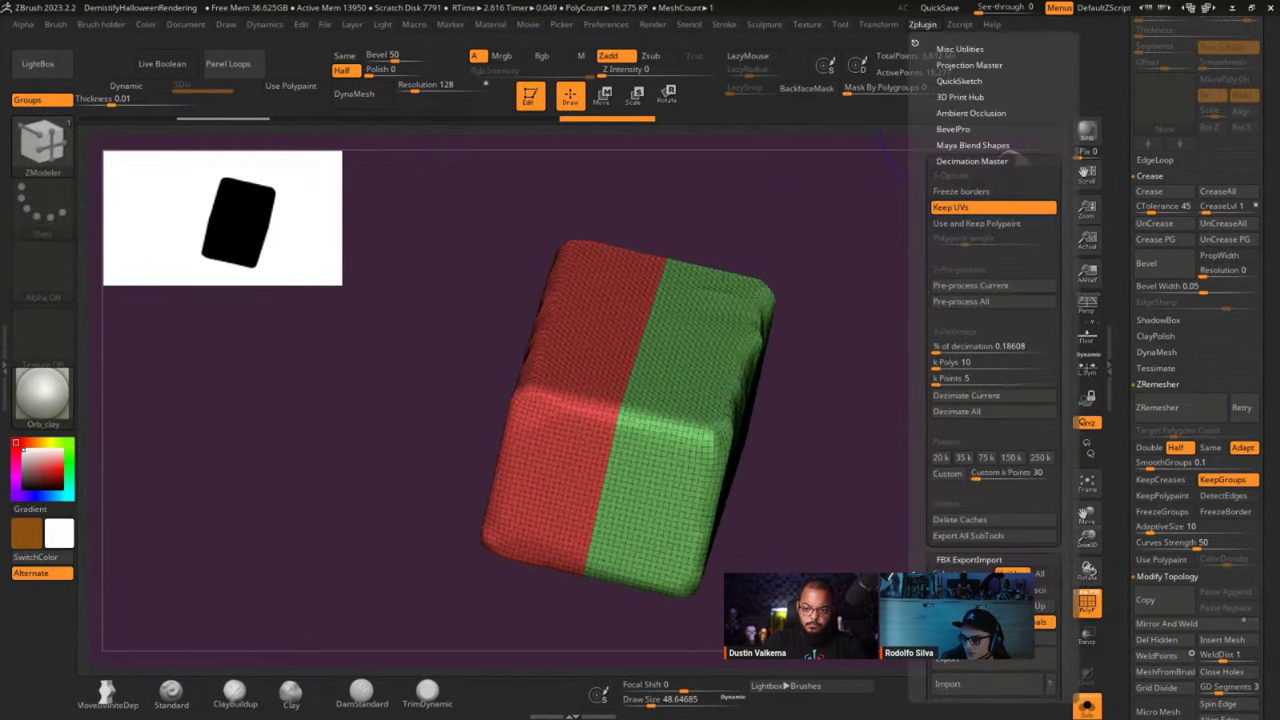
scroll(912, 420, "down", 5)
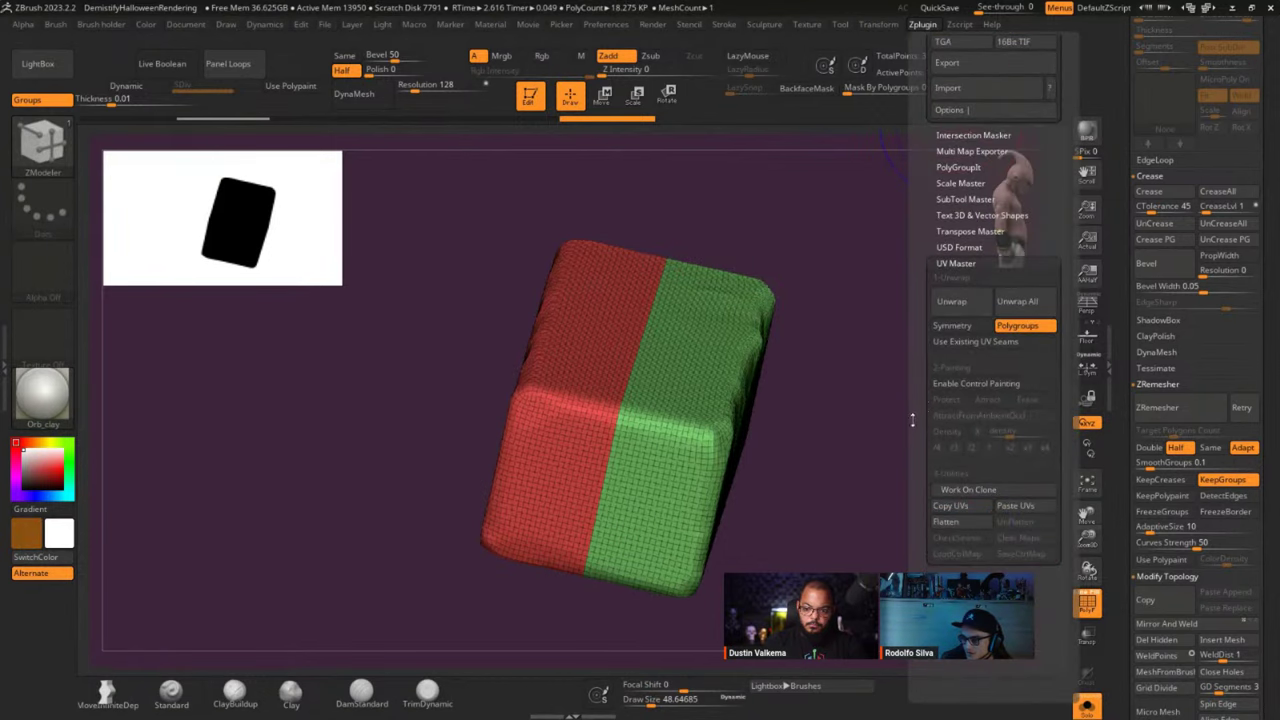
left_click(955, 302)
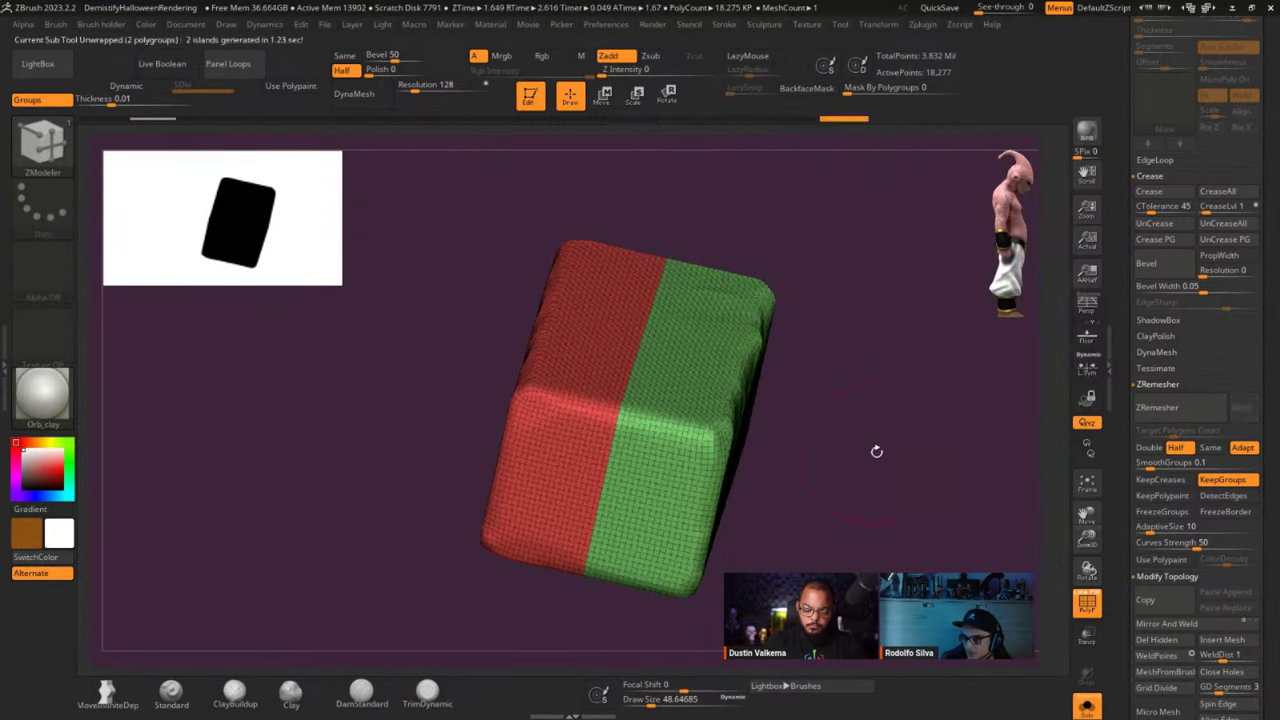
Preview the flattened UV islands of Bot_low with Morph UV and return to the 3D block.
left_click_drag(1119, 434, 1108, 148)
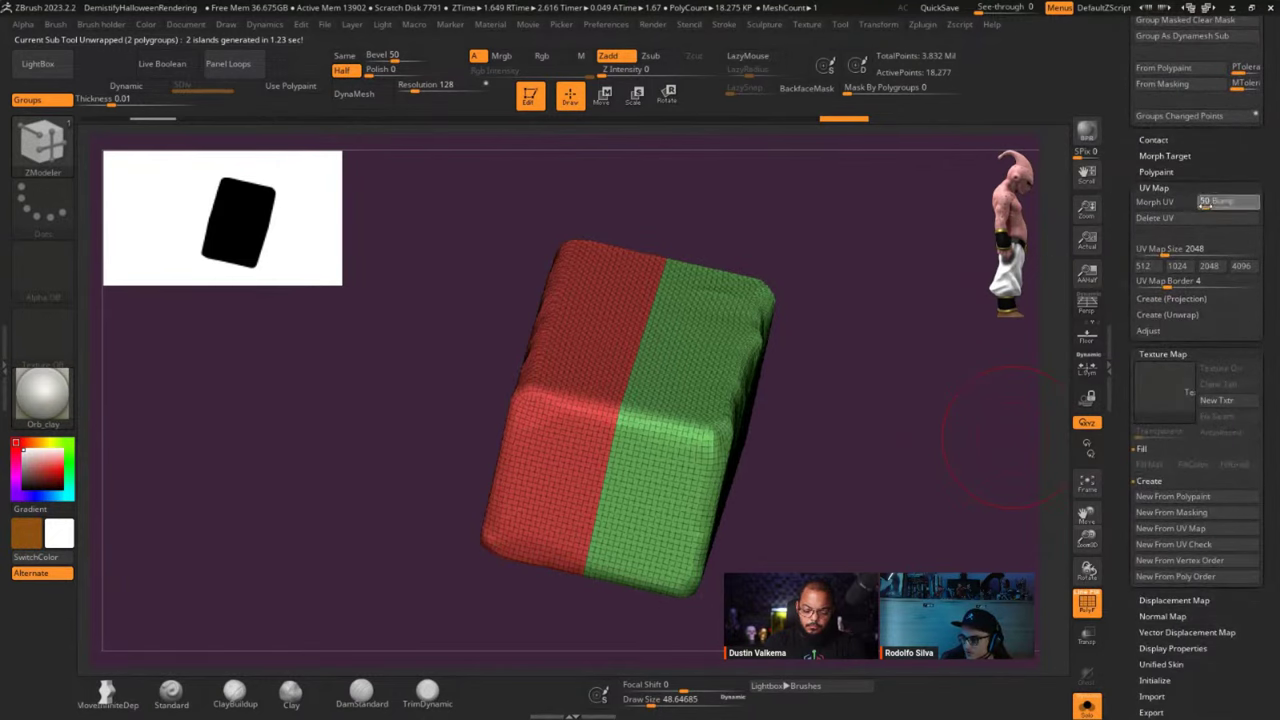
left_click(1170, 203)
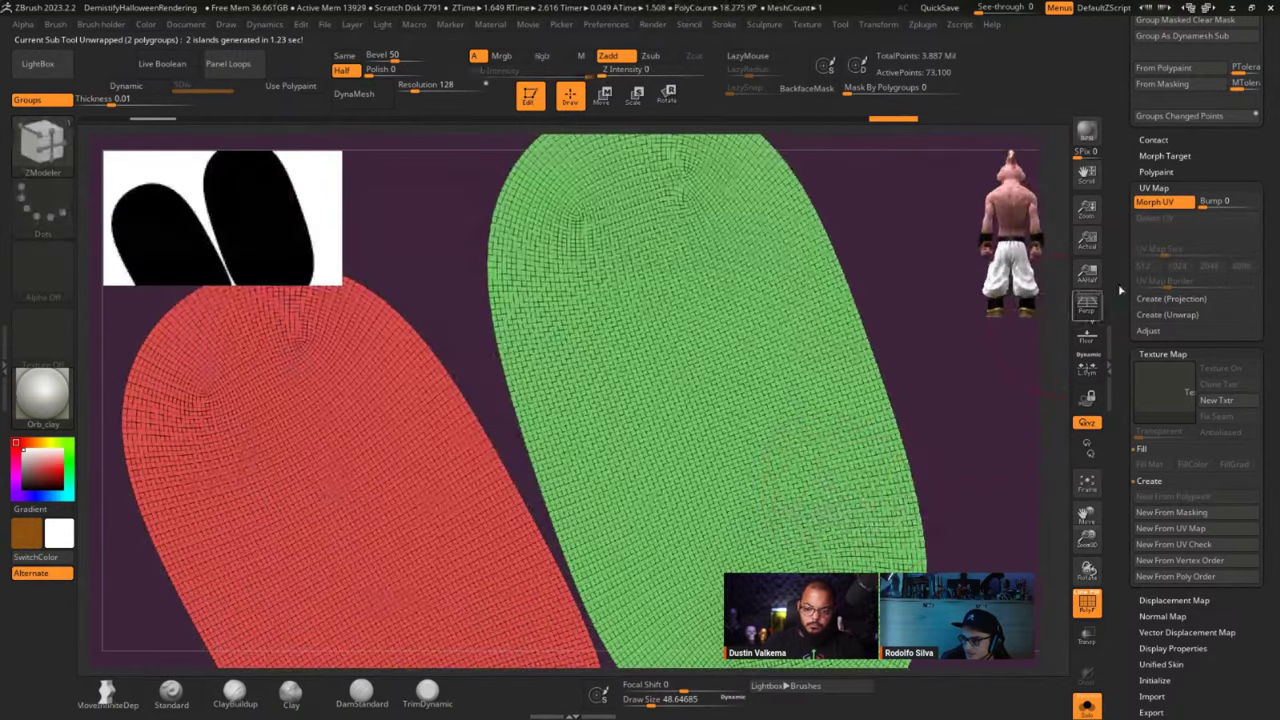
left_click(1161, 205)
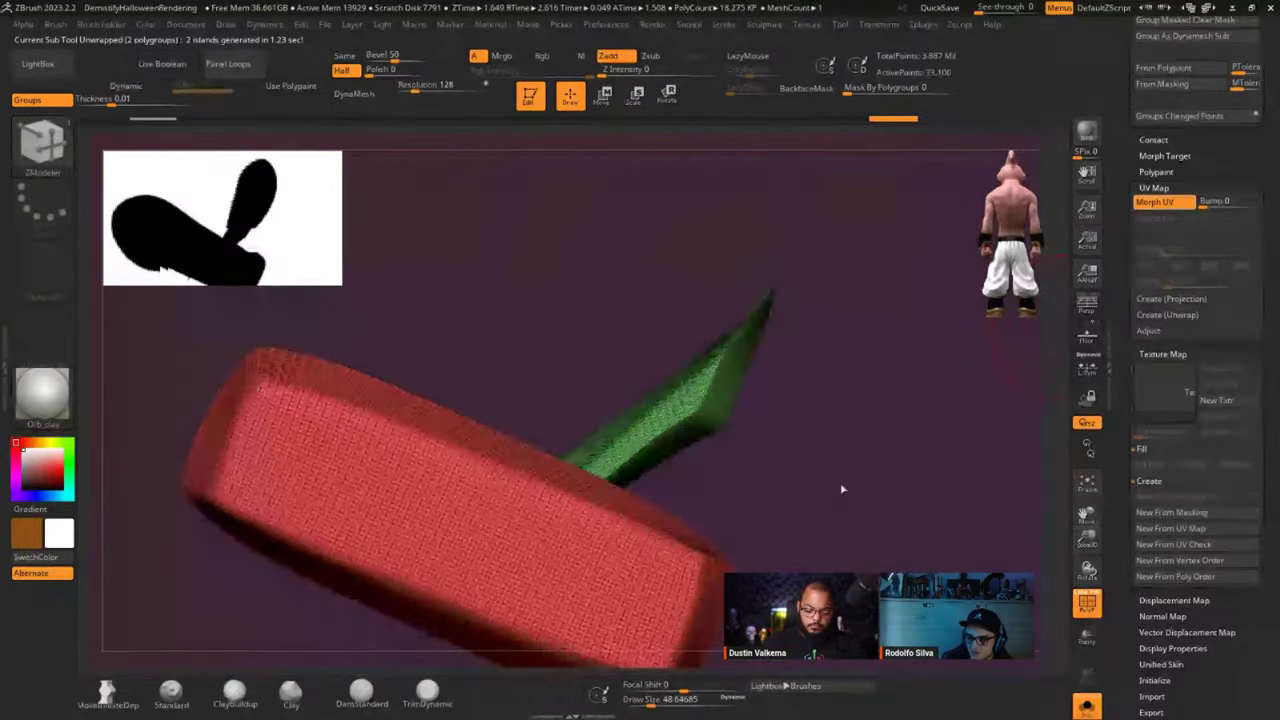
left_click_drag(963, 452, 885, 473)
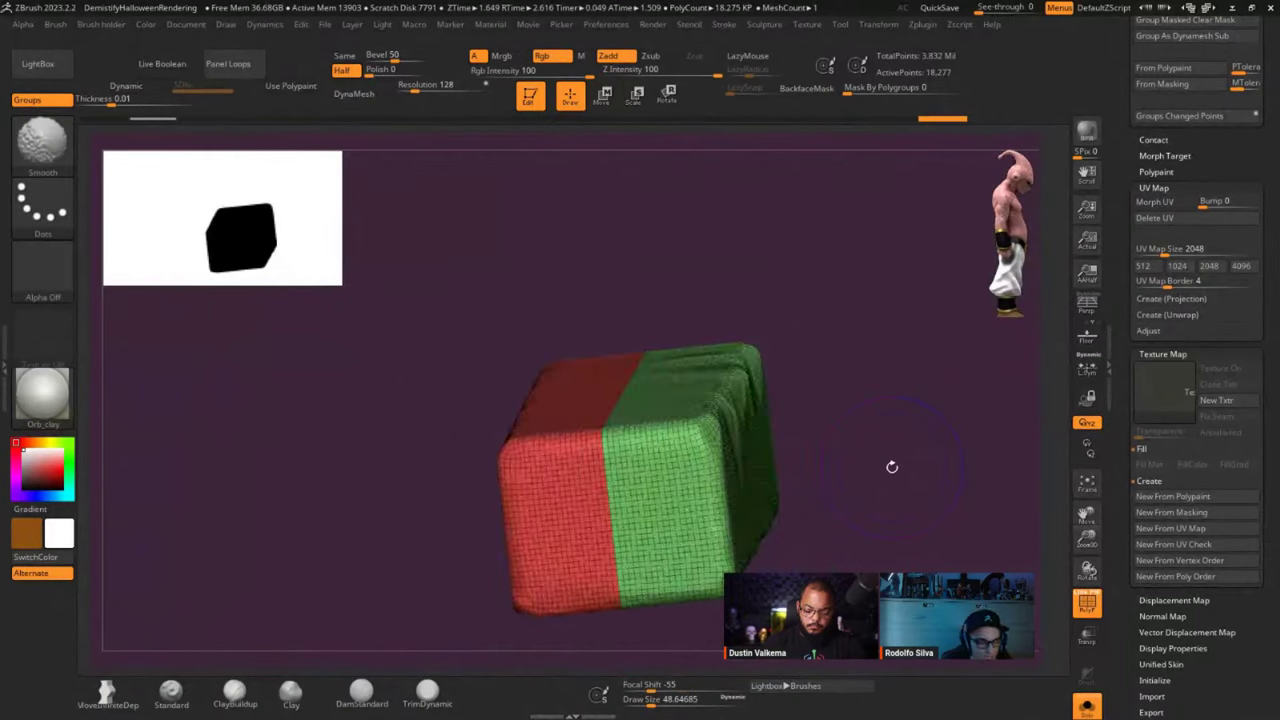
Subdivide Bot_low to level 2 and project the sculpted detail from its undo history with Color projection off.
key("shift+f")
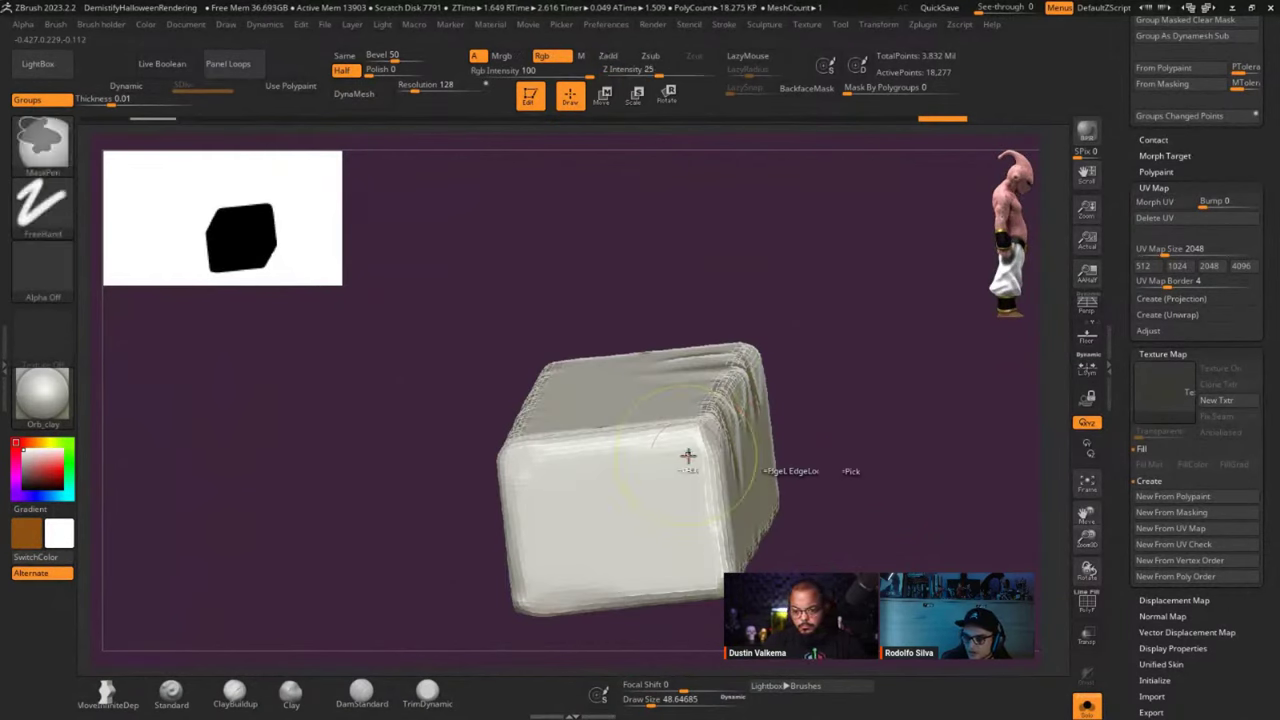
key("ctrl+d")
left_click_drag(806, 431, 681, 456)
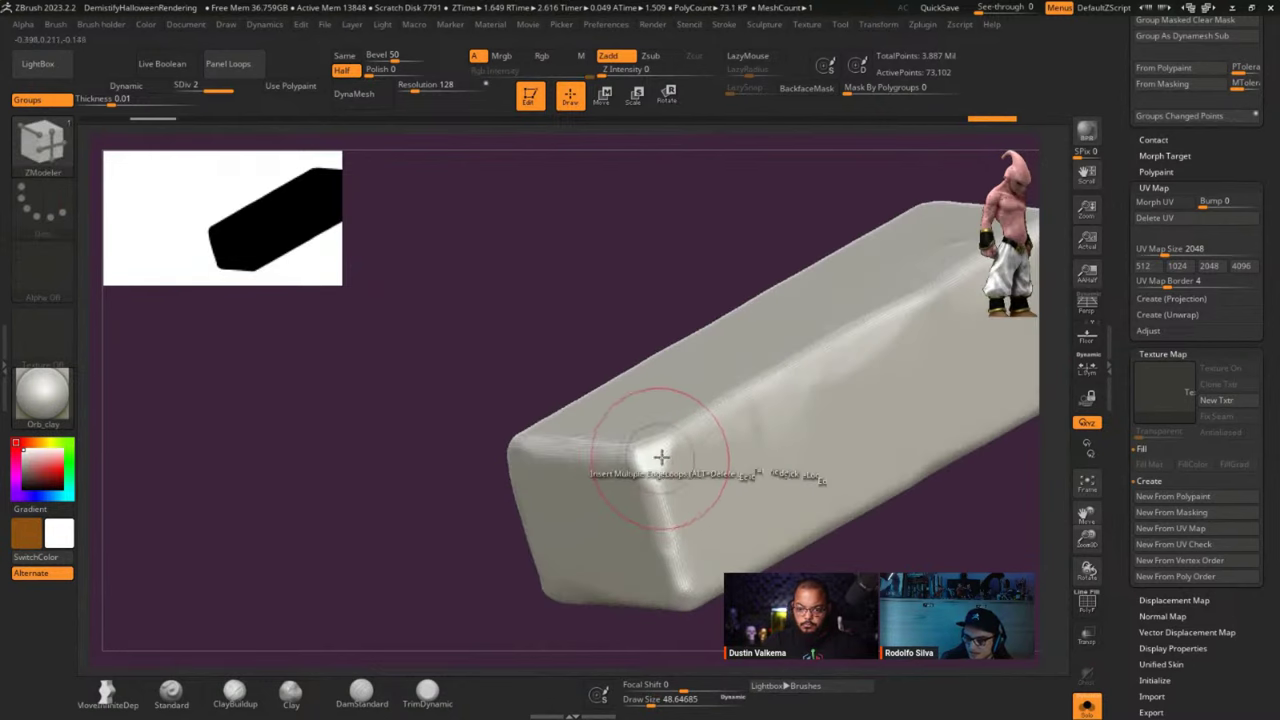
left_click_drag(1262, 262, 1262, 387)
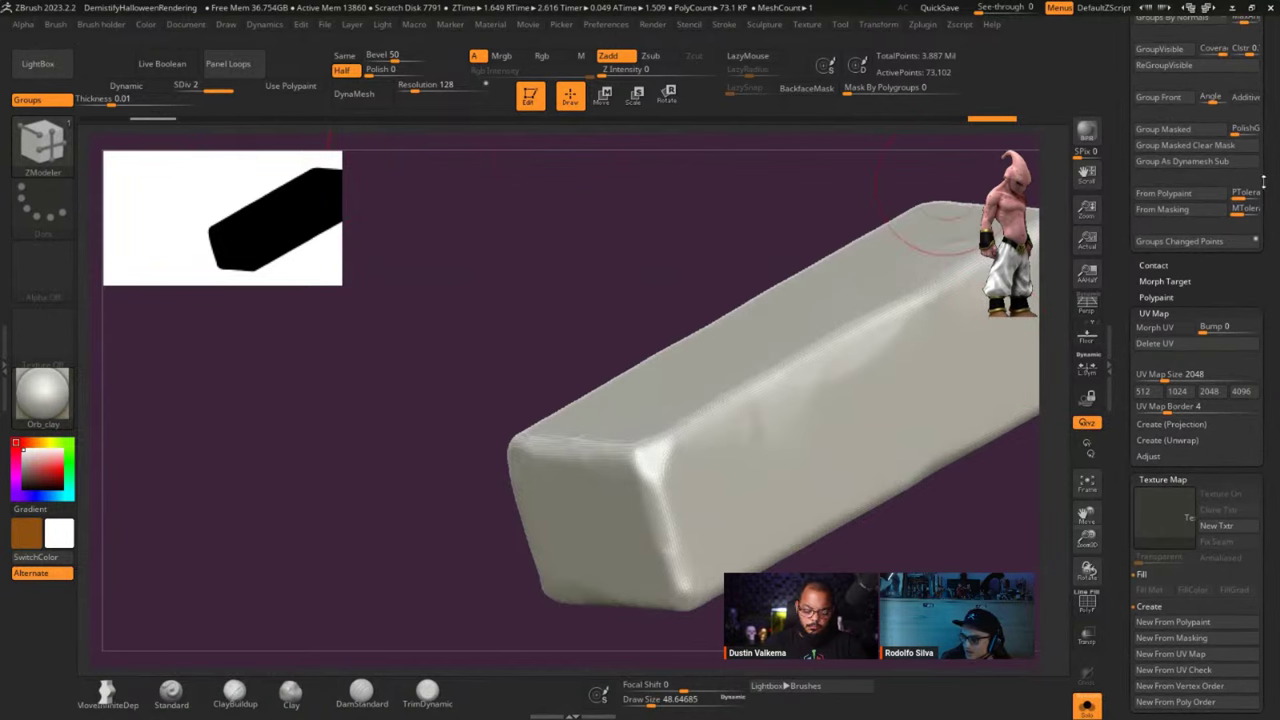
scroll(1118, 375, "up", 10)
scroll(1118, 375, "up", 10)
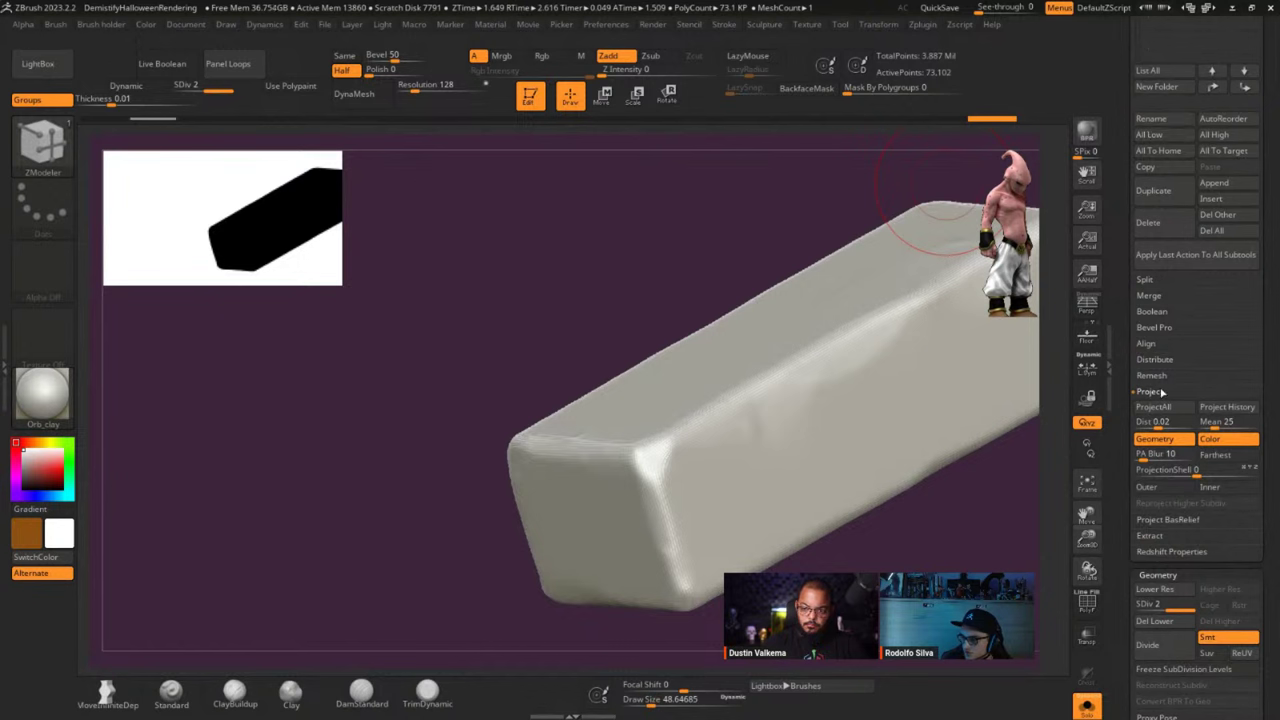
left_click(1217, 440)
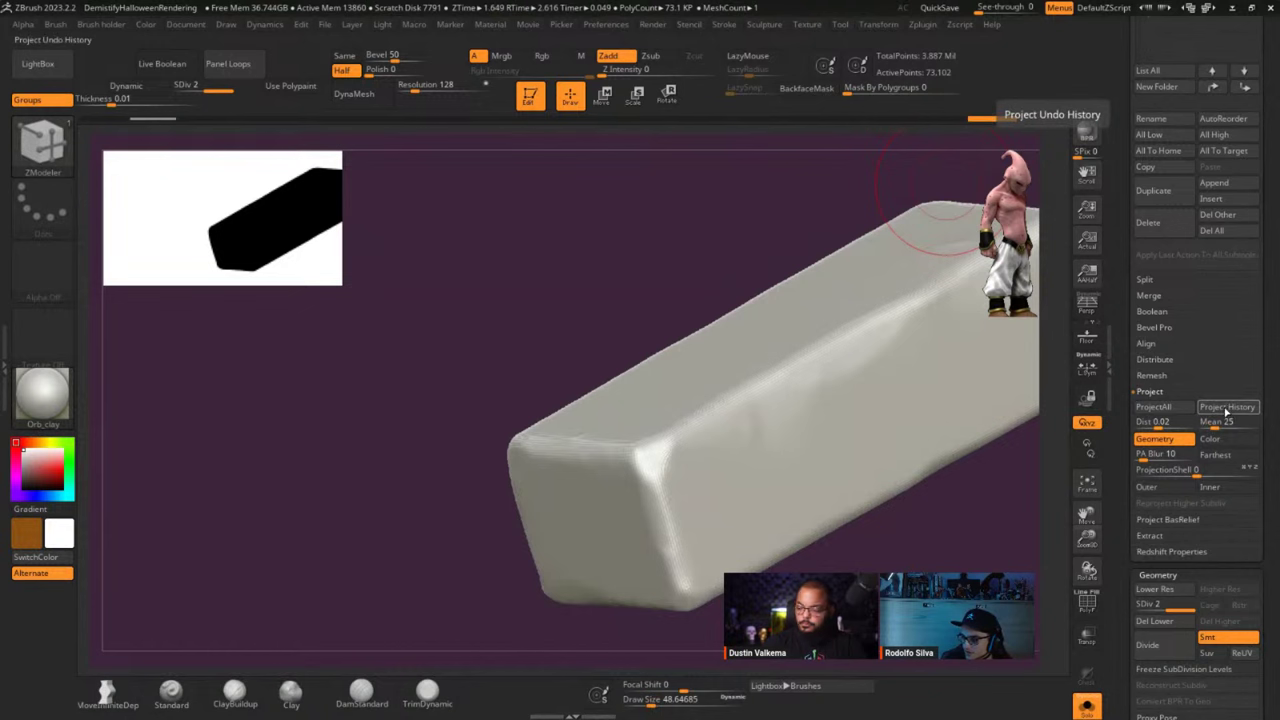
left_click(1227, 409)
Subdivide Bot_low to levels 3 and 4, running Project History at each level.
key("ctrl+d")
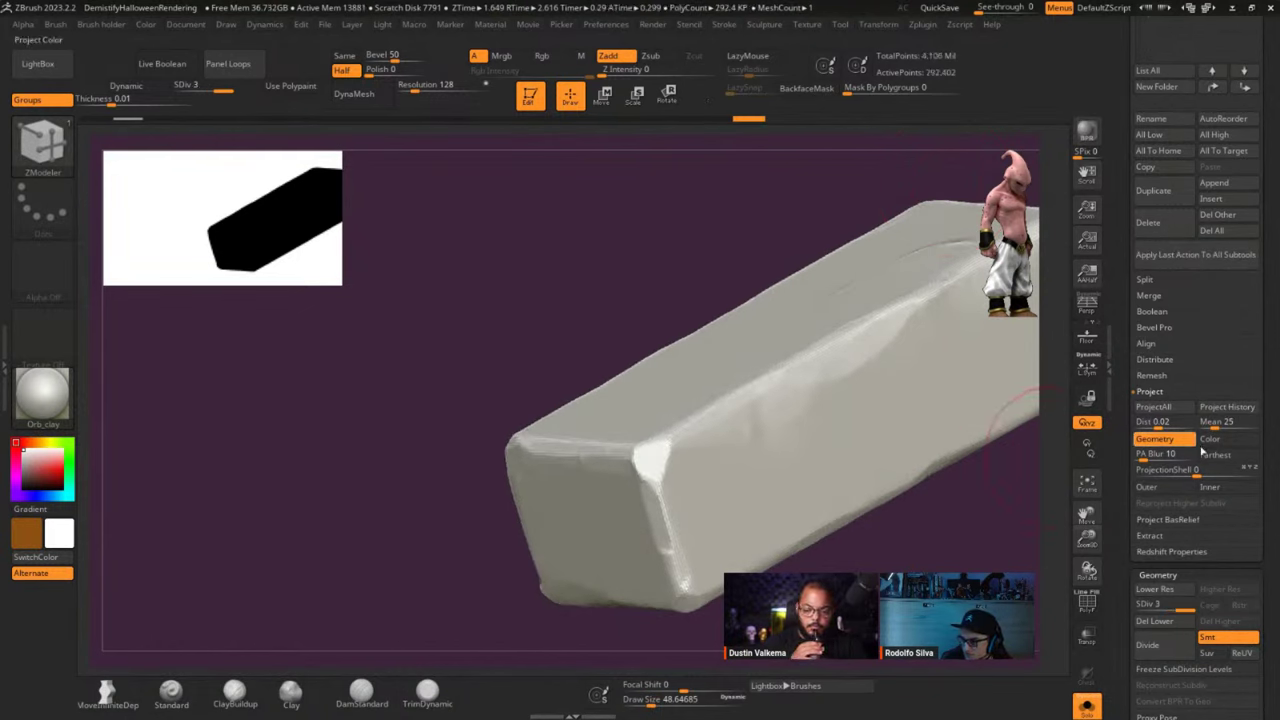
left_click(1240, 409)
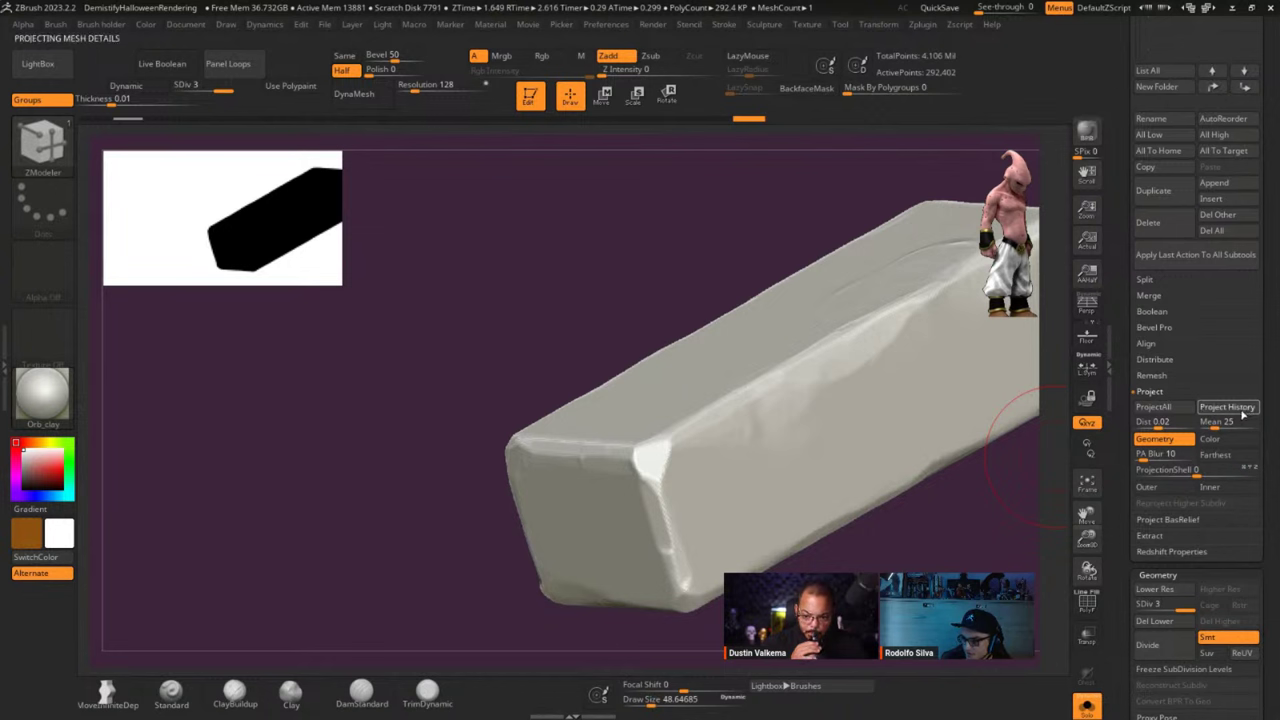
key("ctrl+d")
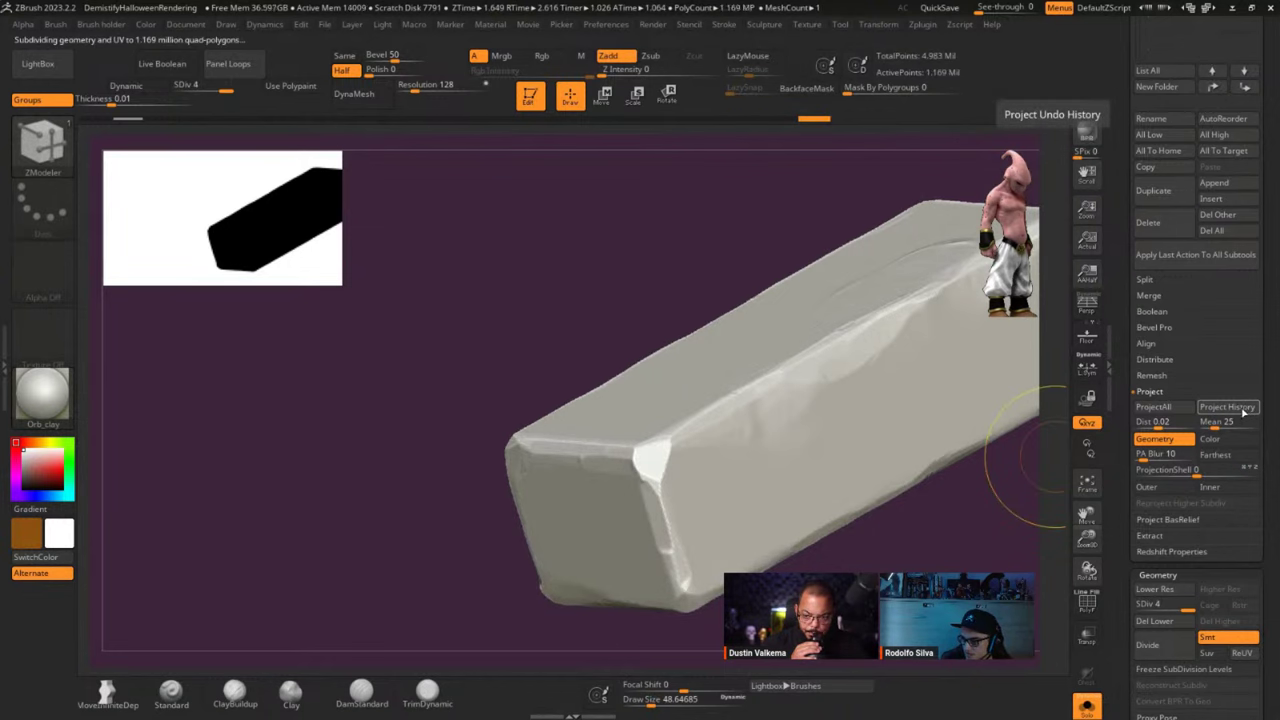
left_click(1240, 410)
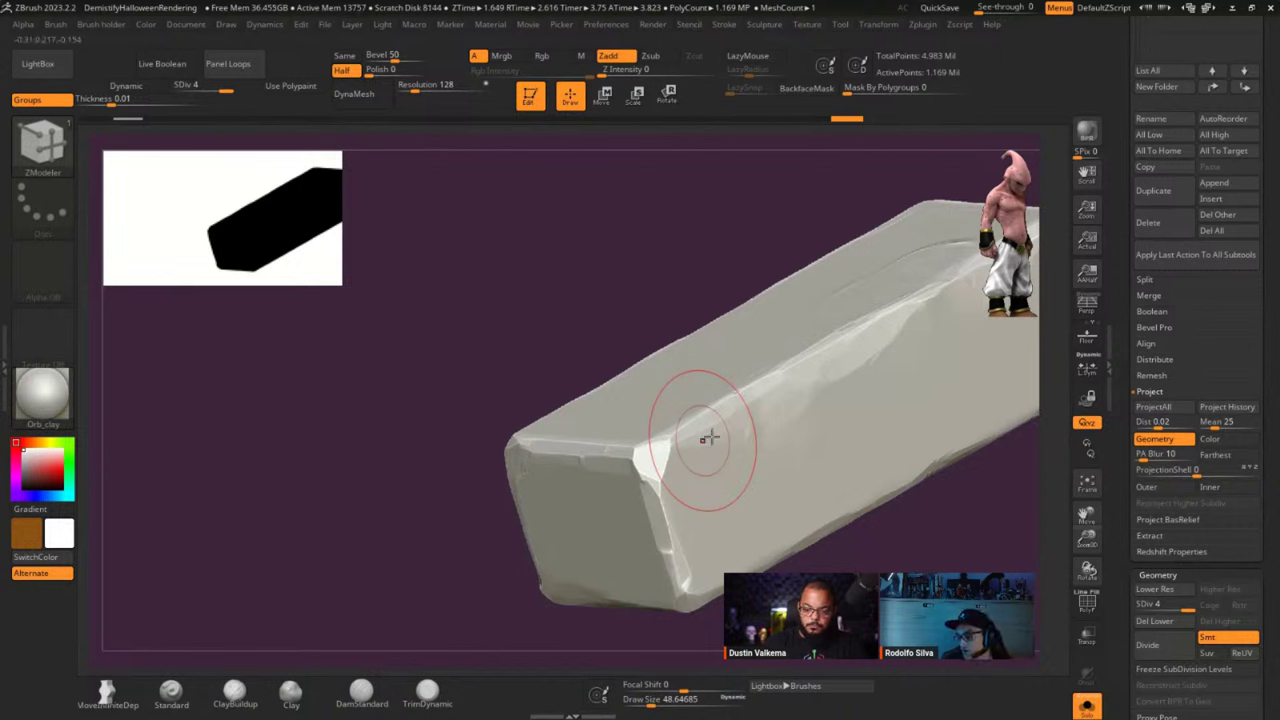
Examine the projected detail and the wireframe density on the block's end and chipped edges.
left_click_drag(1036, 464, 846, 519)
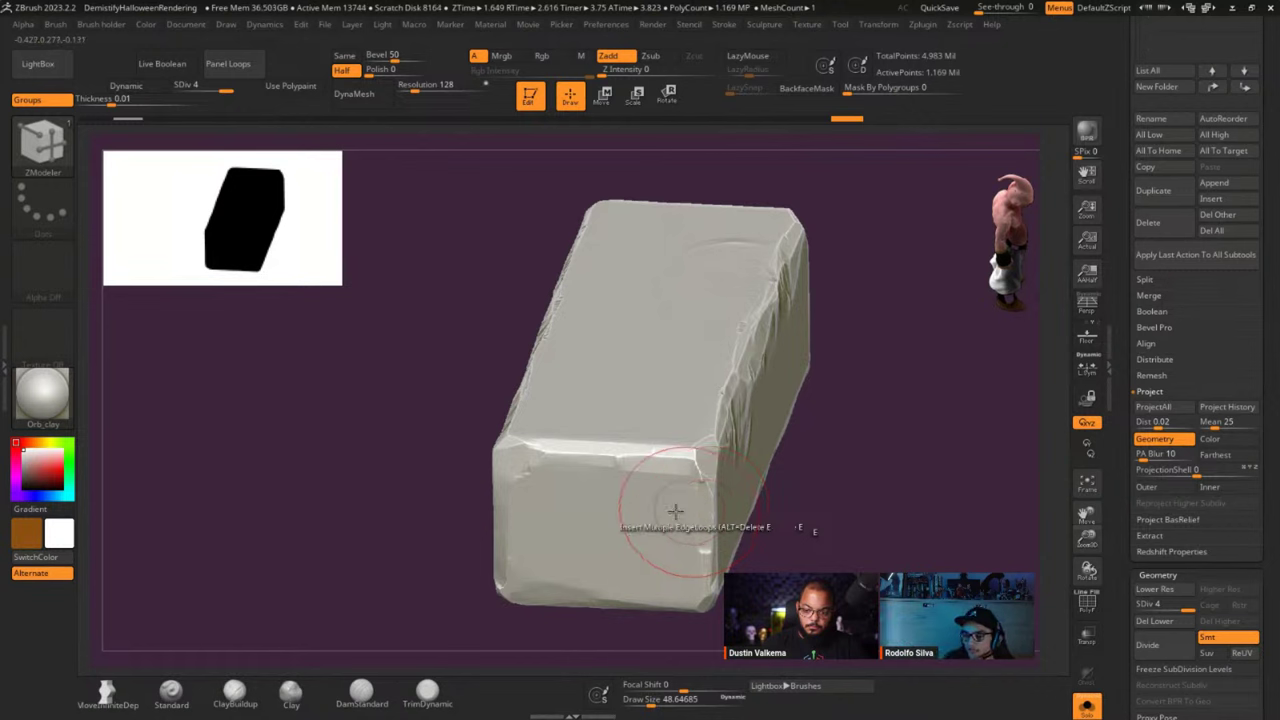
key("shift+f")
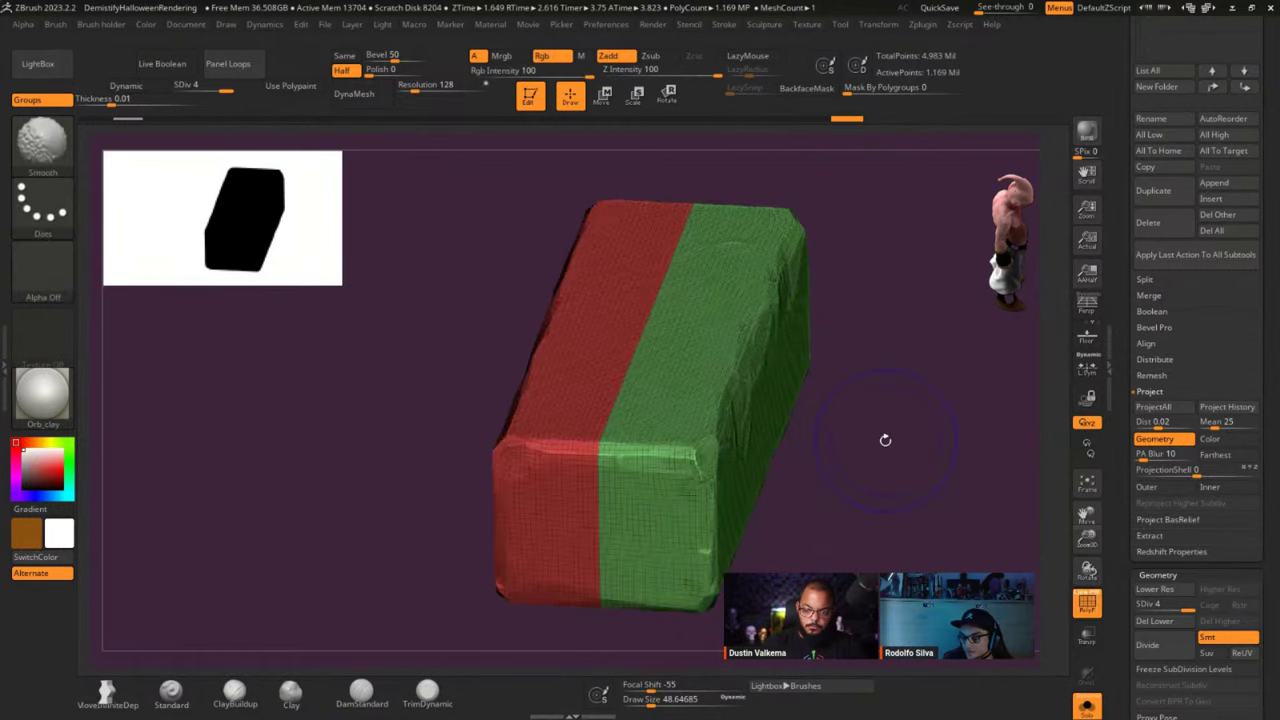
key("shift+f")
Delete the lower subdivision levels of Bot_low and inspect the remaining high-resolution surface.
key("ctrl+space")
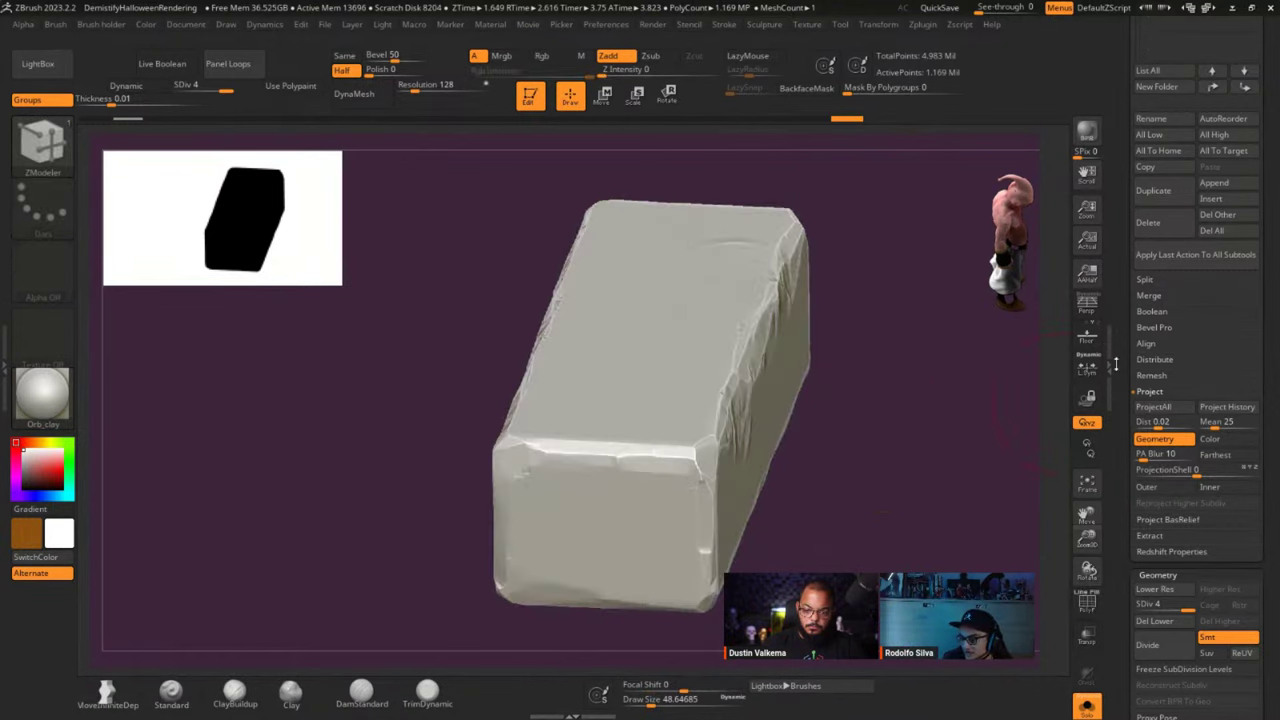
scroll(1141, 222, "down", 5)
scroll(1141, 222, "up", 2)
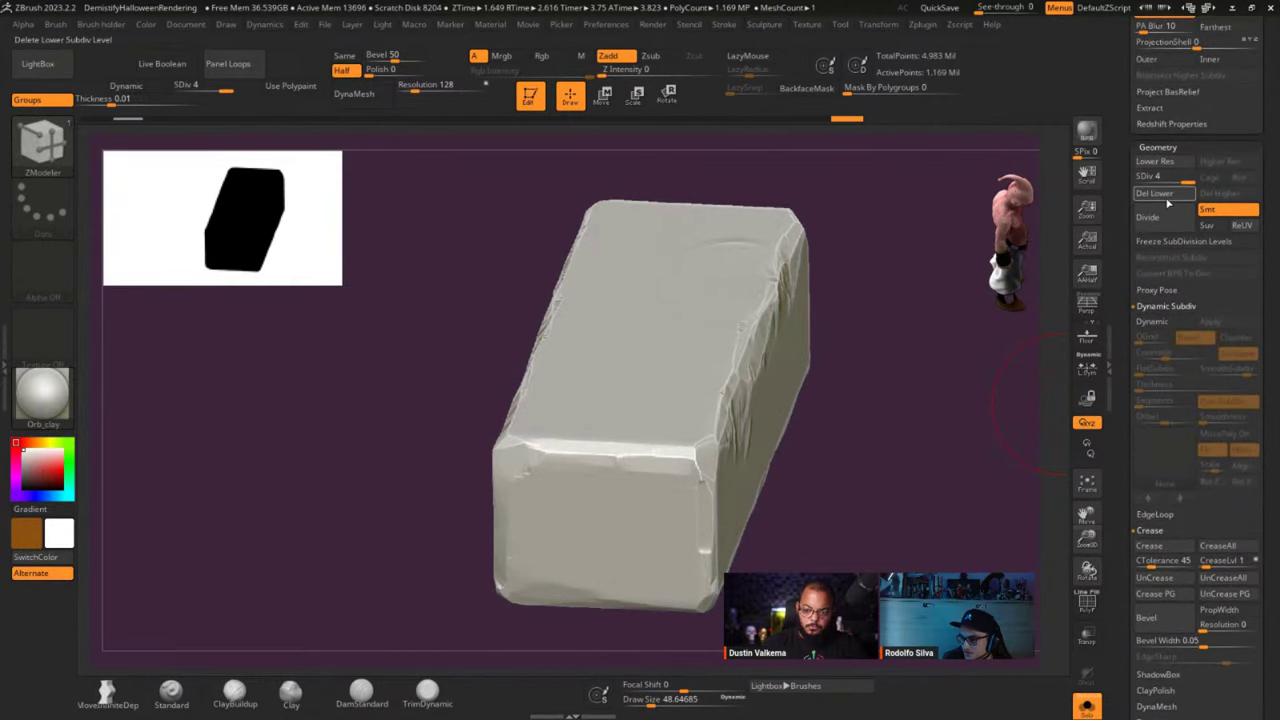
key("shift+f")
right_click_drag(700, 420, 890, 434)
key("shift+f")
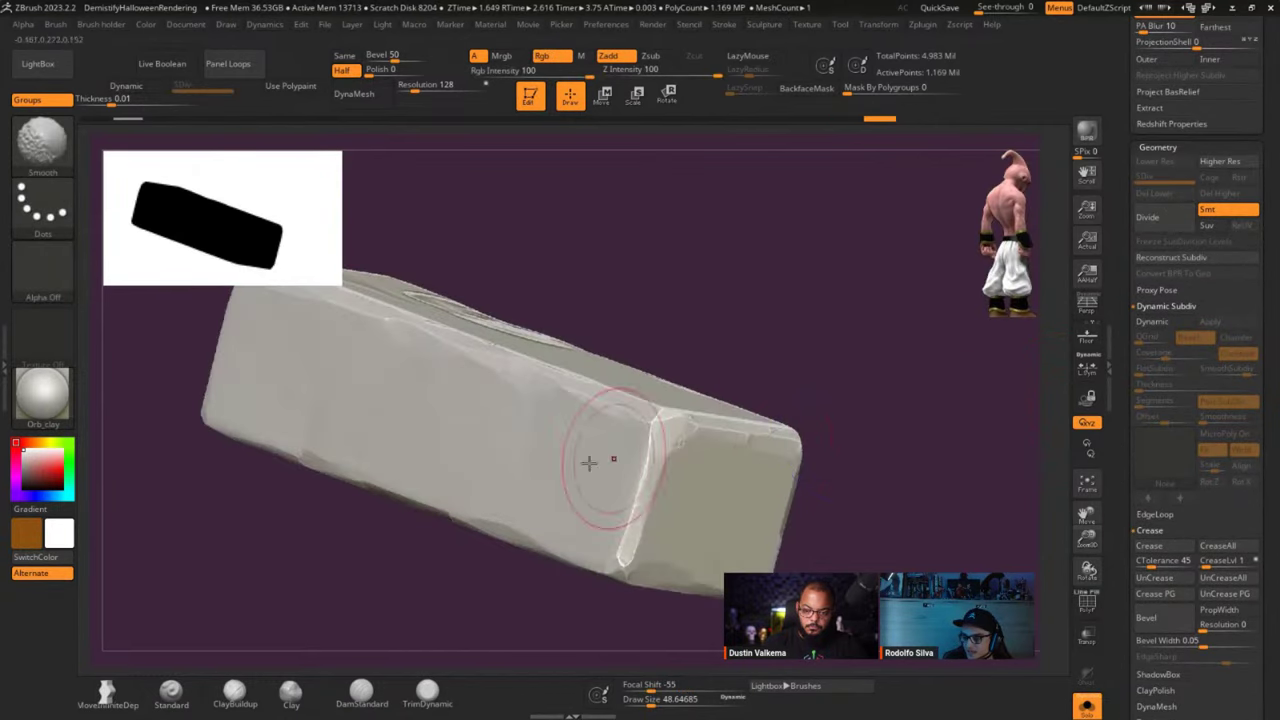
right_click_drag(690, 450, 591, 434)
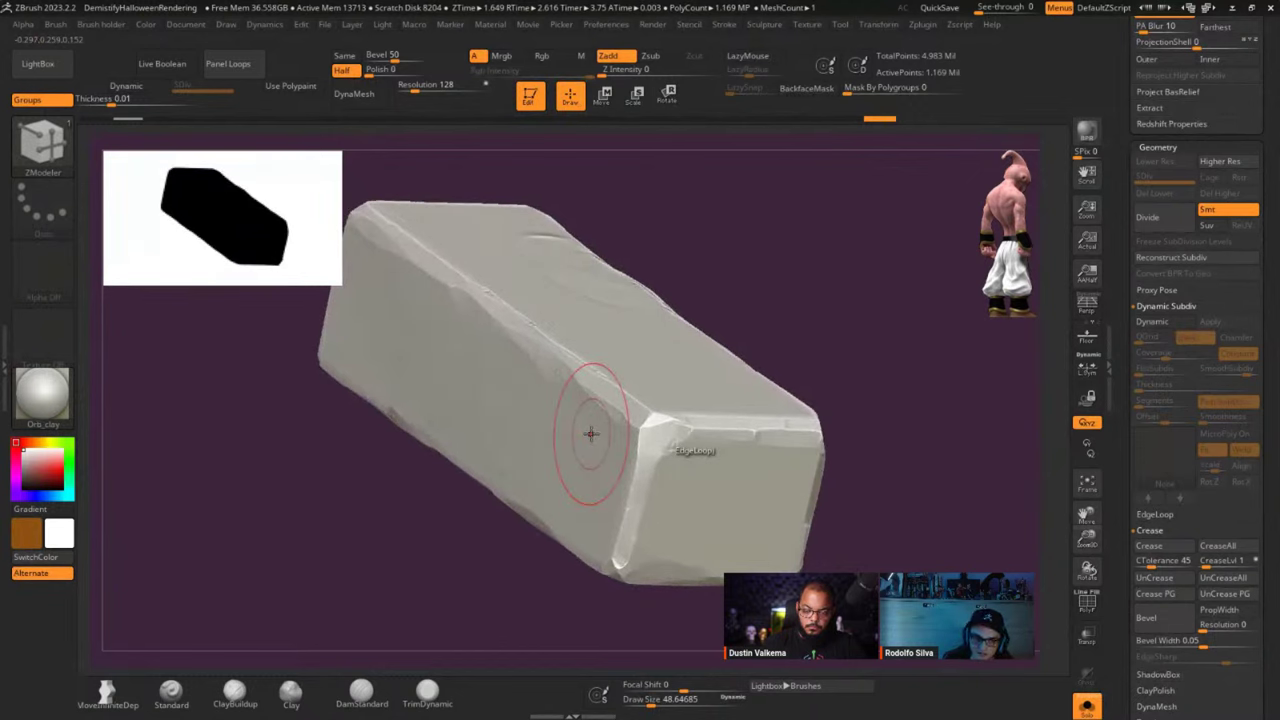
Pre-process the Bot_low subtool in Decimation Master with Keep UVs enabled.
scroll(1136, 432, "up", 5)
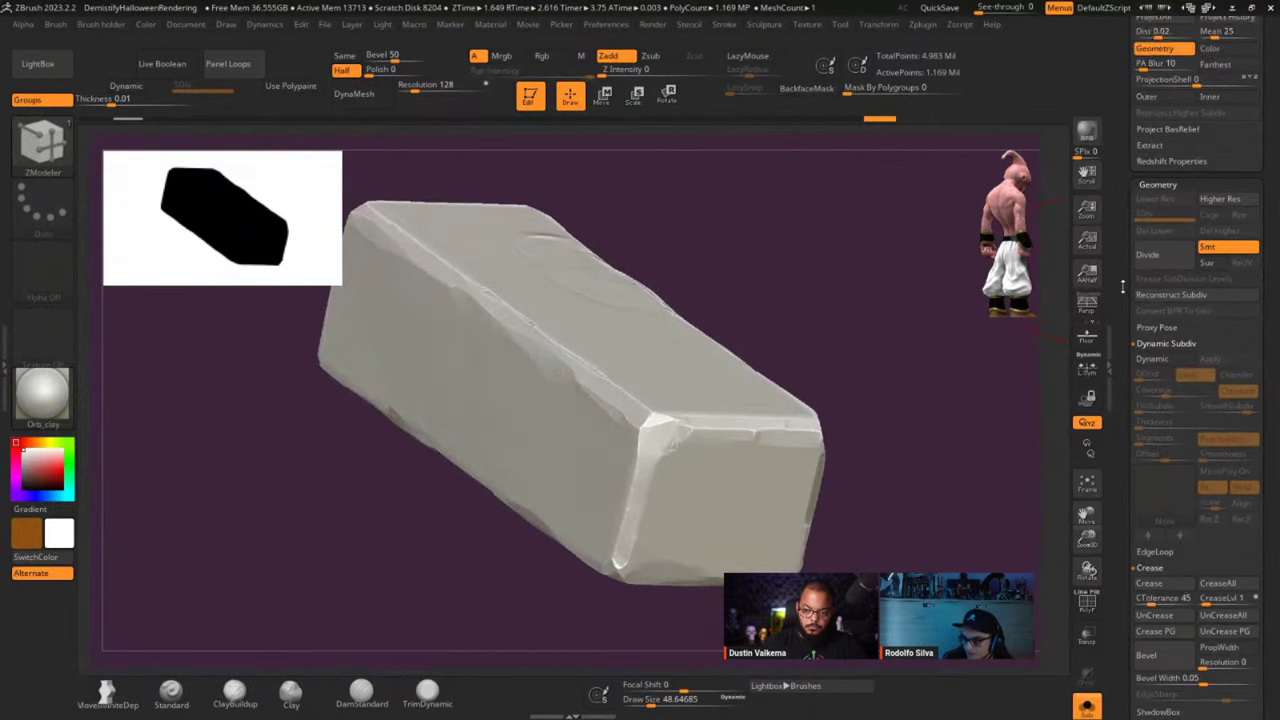
scroll(1136, 433, "down", 1)
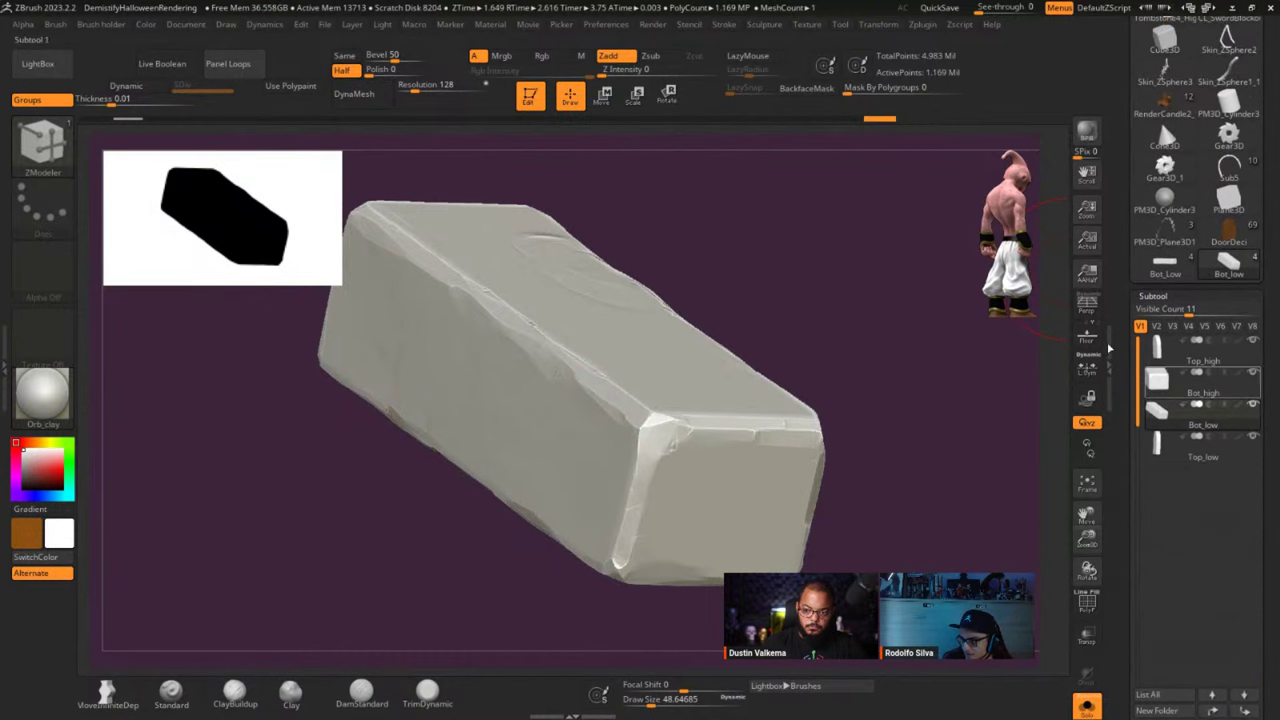
left_click(922, 24)
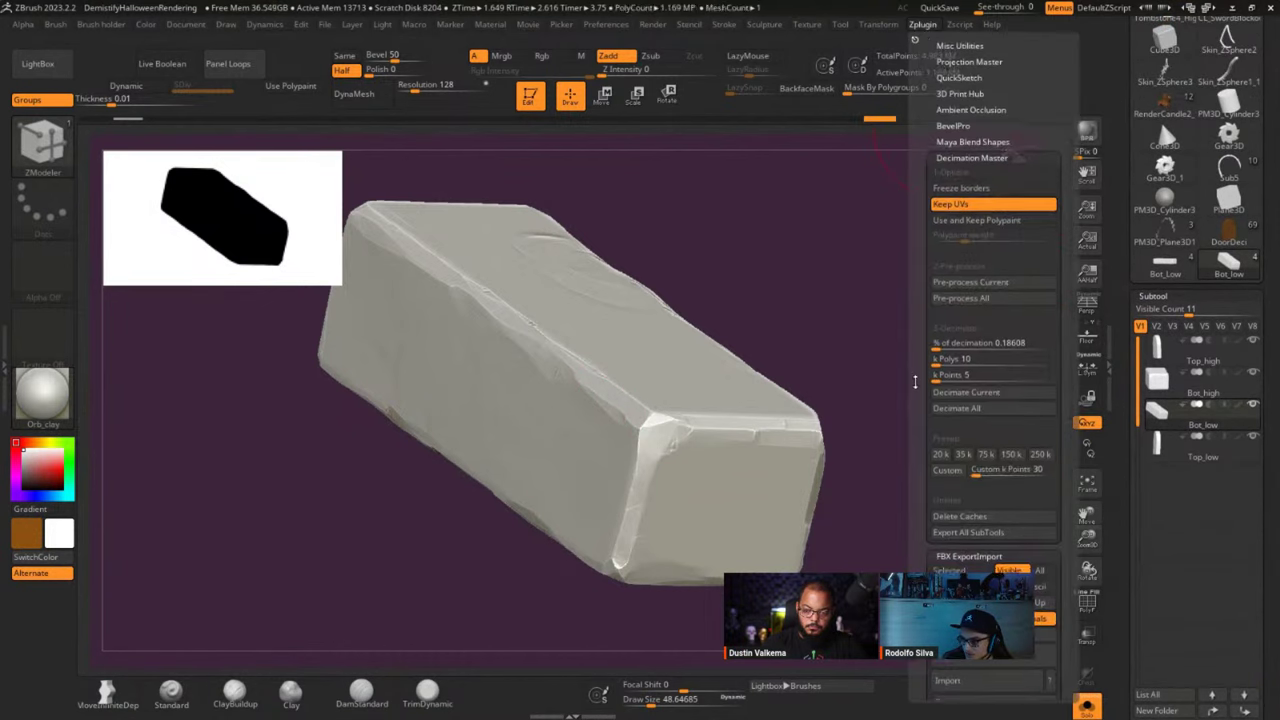
scroll(940, 378, "down", 5)
scroll(937, 280, "down", 3)
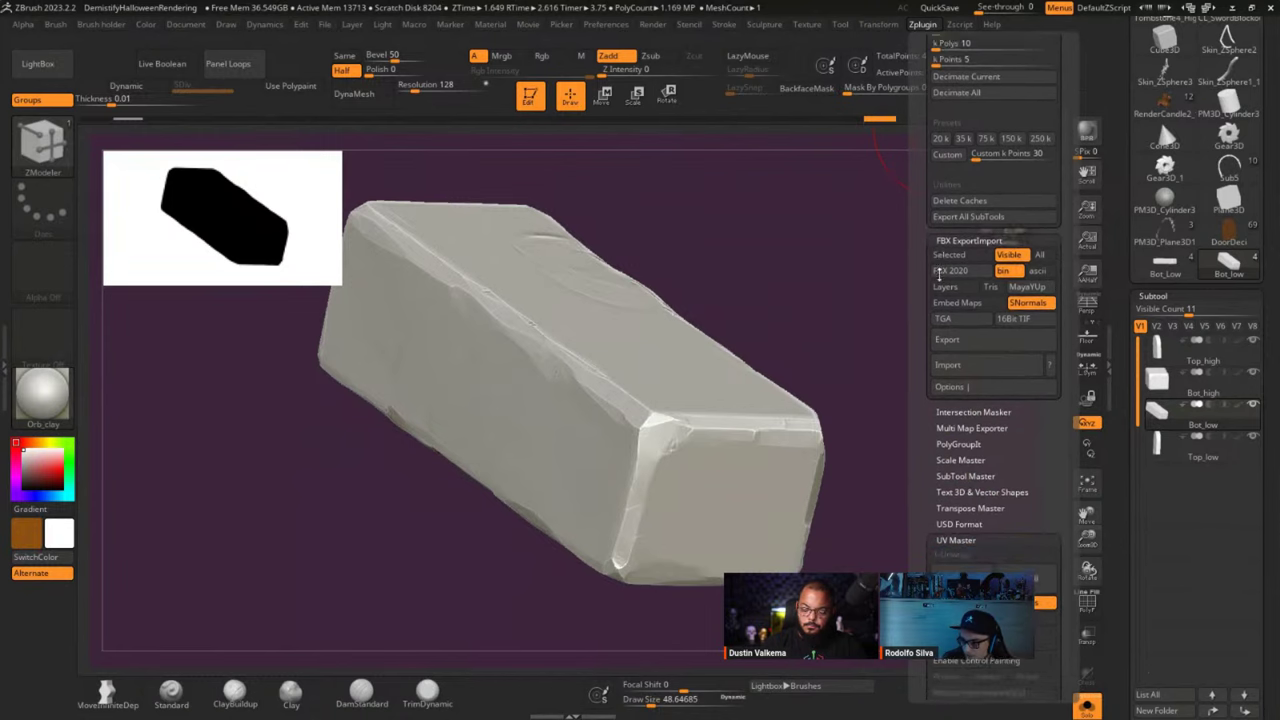
scroll(937, 300, "up", 9)
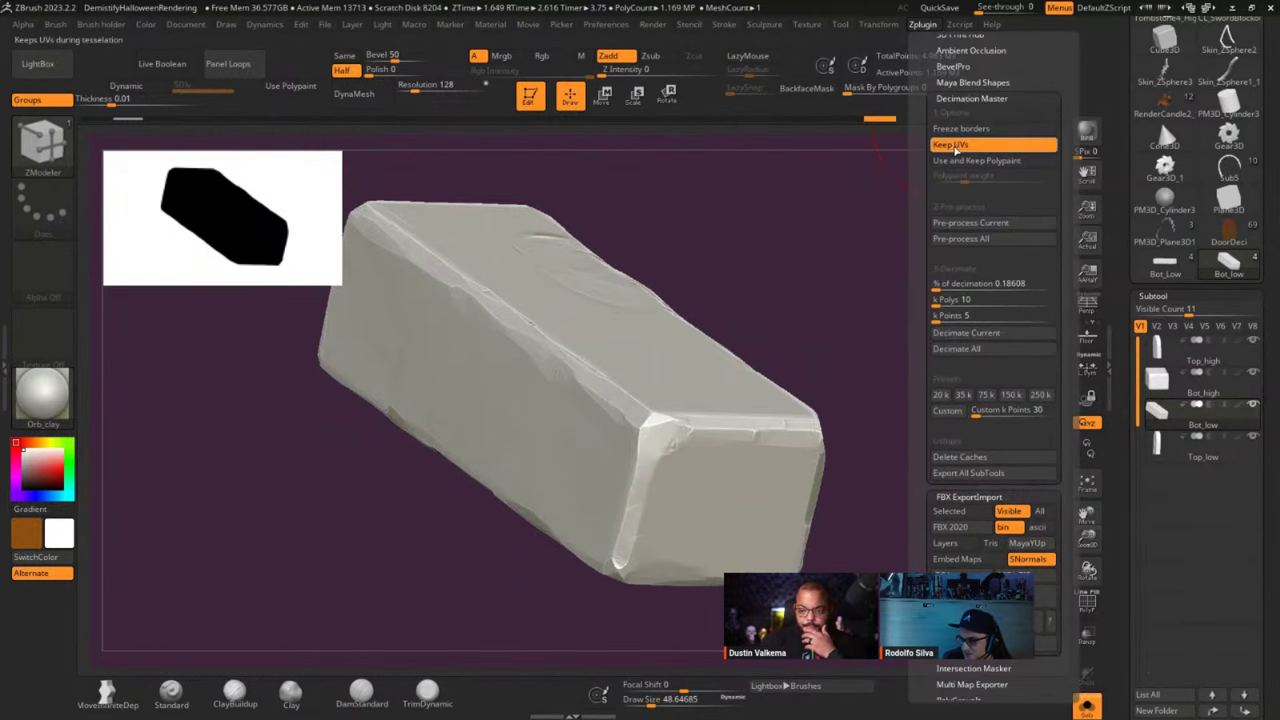
left_click(957, 222)
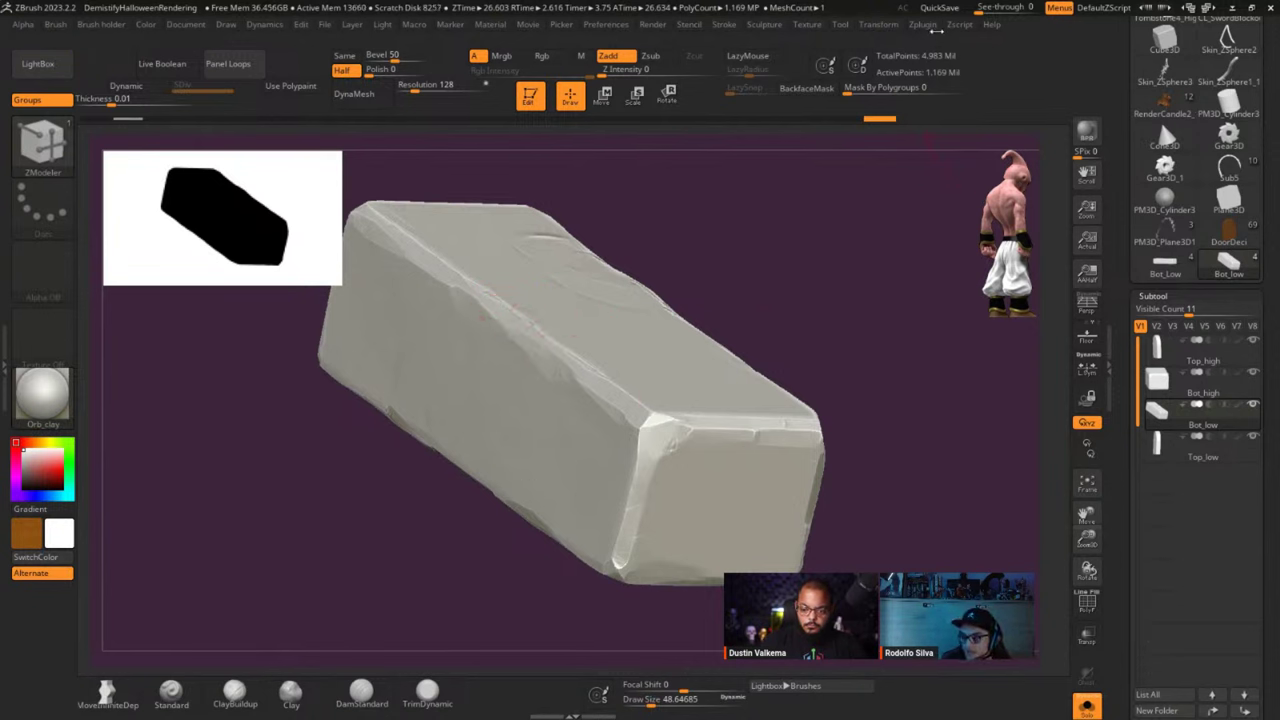
Decimate the current Bot_low subtool at 0.18608 % and check its triangulated mesh with the wireframe shown and hidden.
left_click(928, 25)
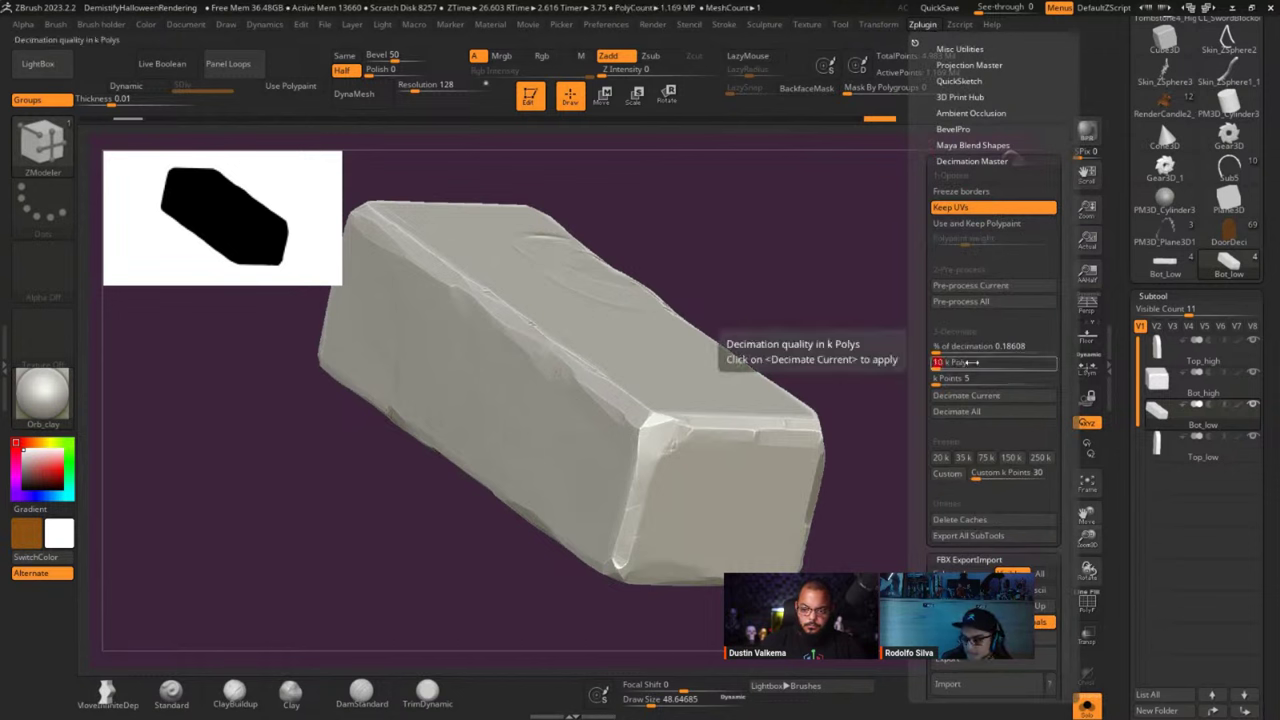
left_click(966, 395)
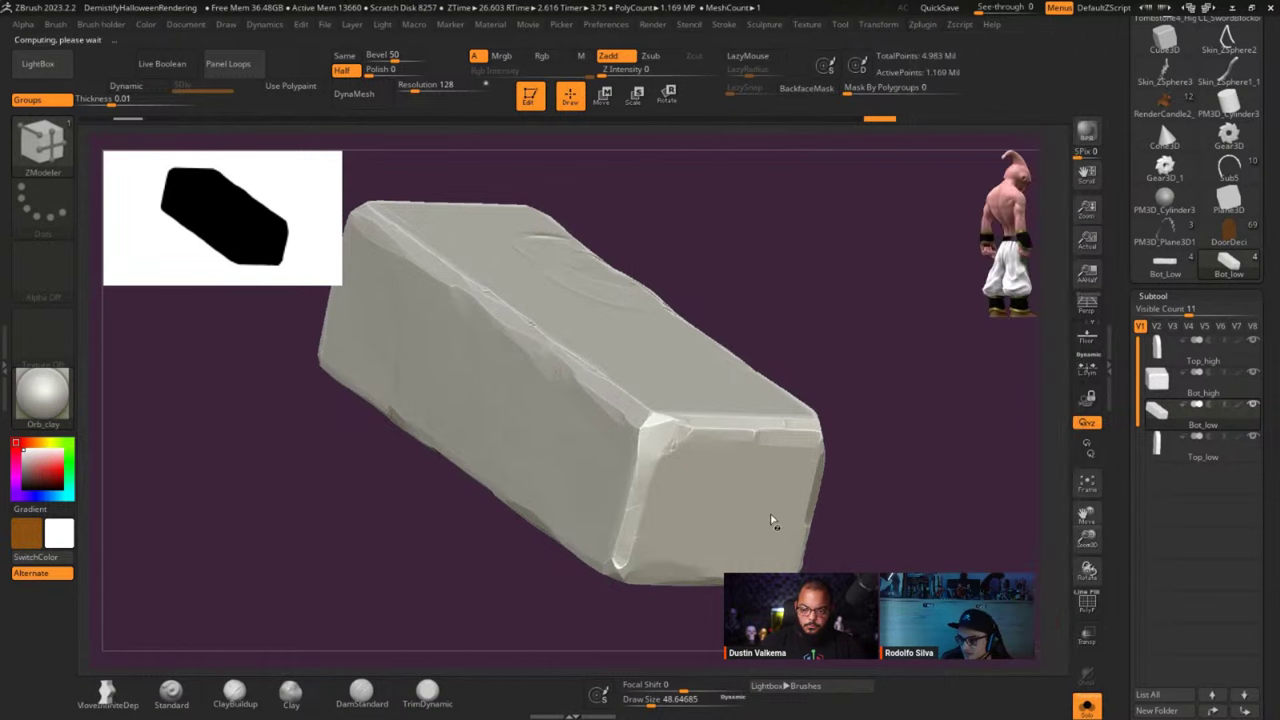
key("shift+f")
mouse_move(829, 464)
right_mouse_down()
mouse_move(791, 475)
mouse_move(831, 440)
right_mouse_up()
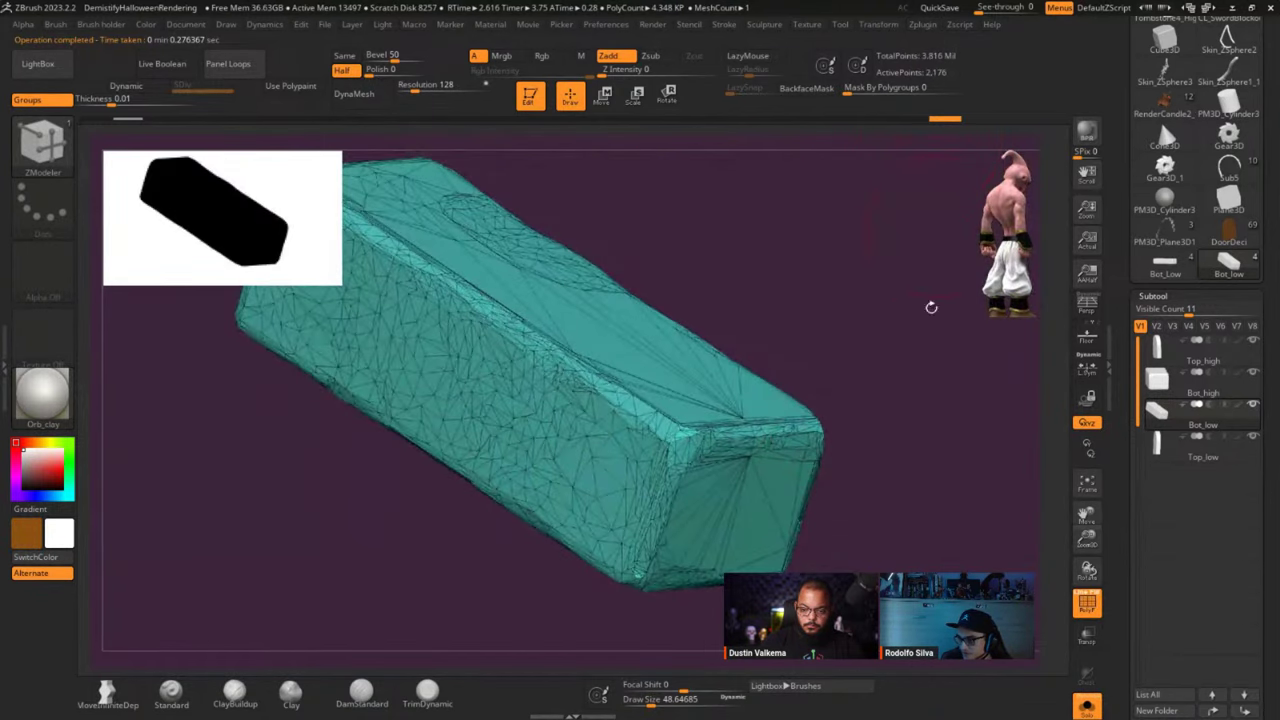
key("shift+f")
Inspect the decimated Bot_low mesh from several angles with the wireframe shown and hidden.
left_click(925, 24)
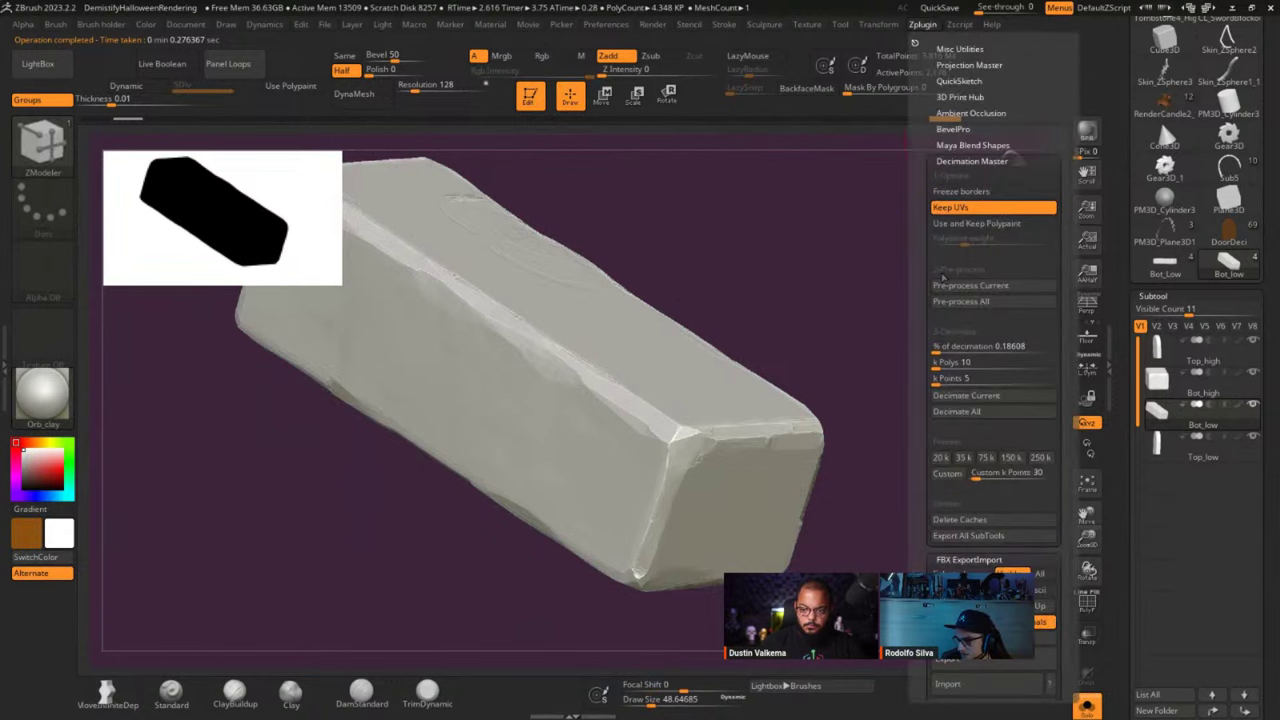
right_click_drag(766, 337, 754, 343)
key("shift+f")
mouse_move(830, 438)
right_mouse_down("ctrl")
mouse_move(803, 428)
mouse_move(820, 389)
mouse_move(766, 449)
mouse_move(785, 502)
mouse_move(800, 335)
right_mouse_up("ctrl")
key("shift+f")
key("shift+f")
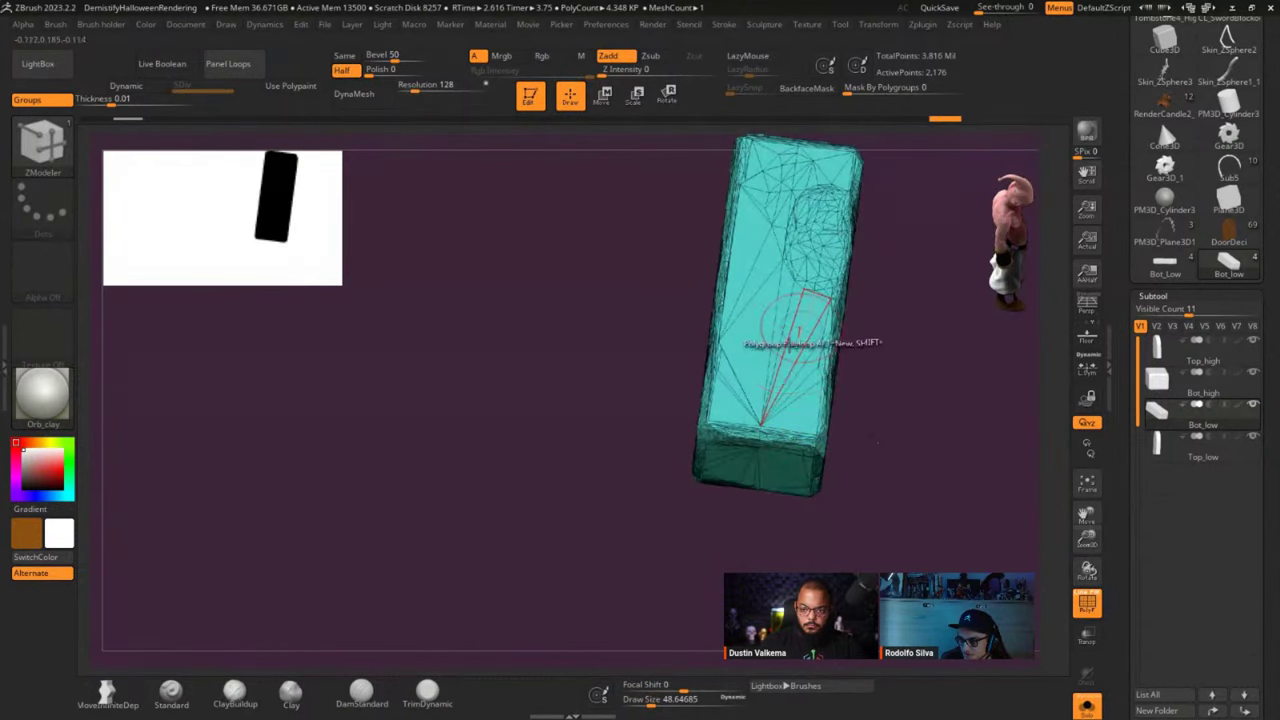
key("shift+f")
Preview Bot_low's UV islands with Morph UV and return the mesh to its 3D shape.
scroll(1140, 208, "down", 5)
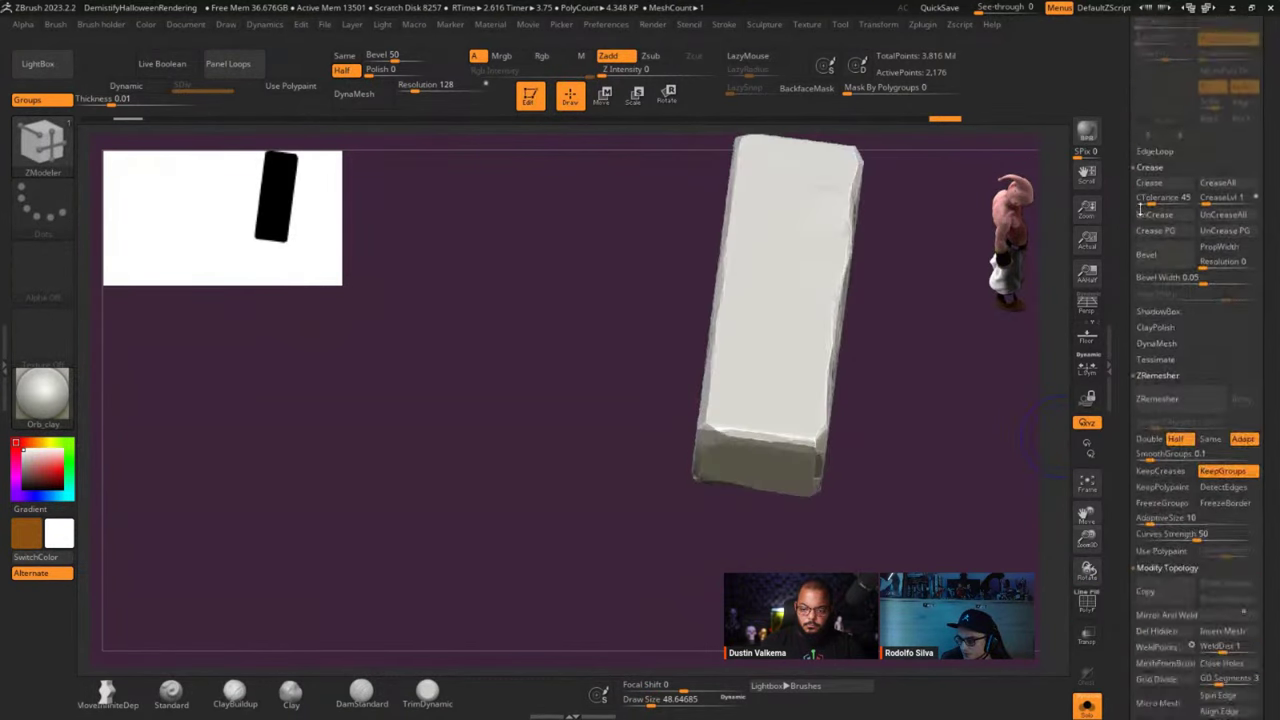
scroll(1140, 208, "down", 10)
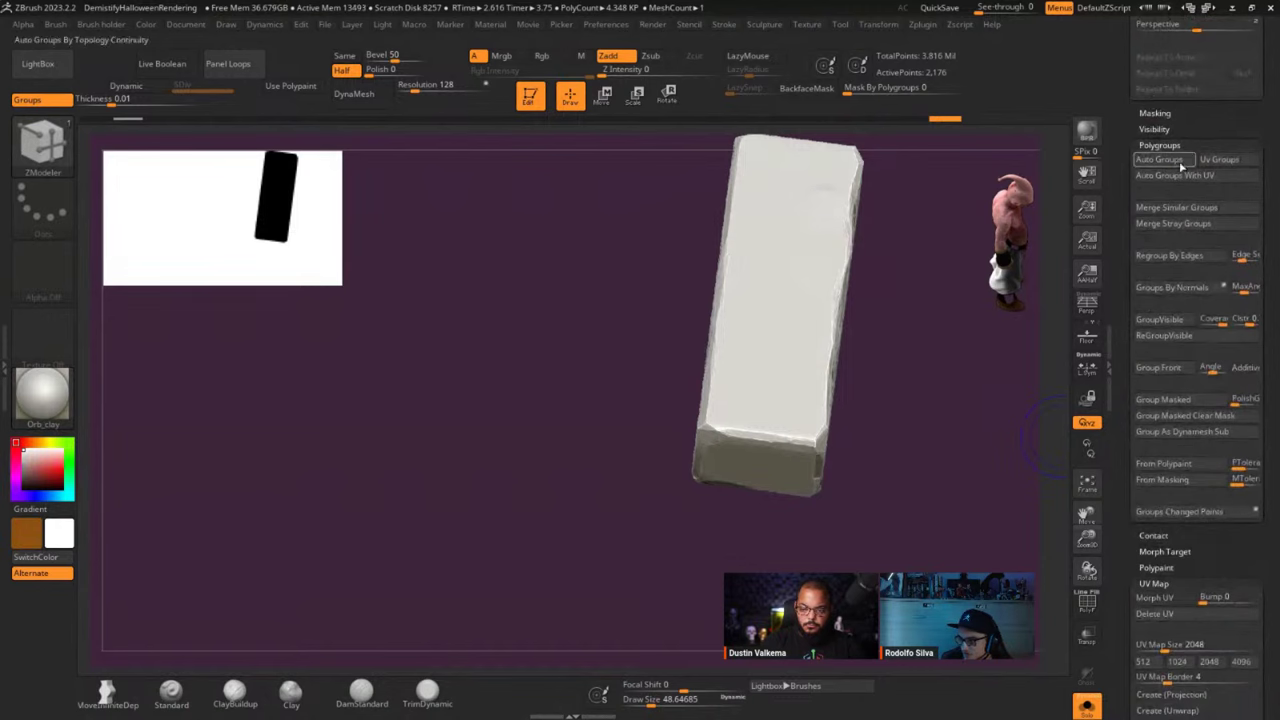
left_click(1155, 597)
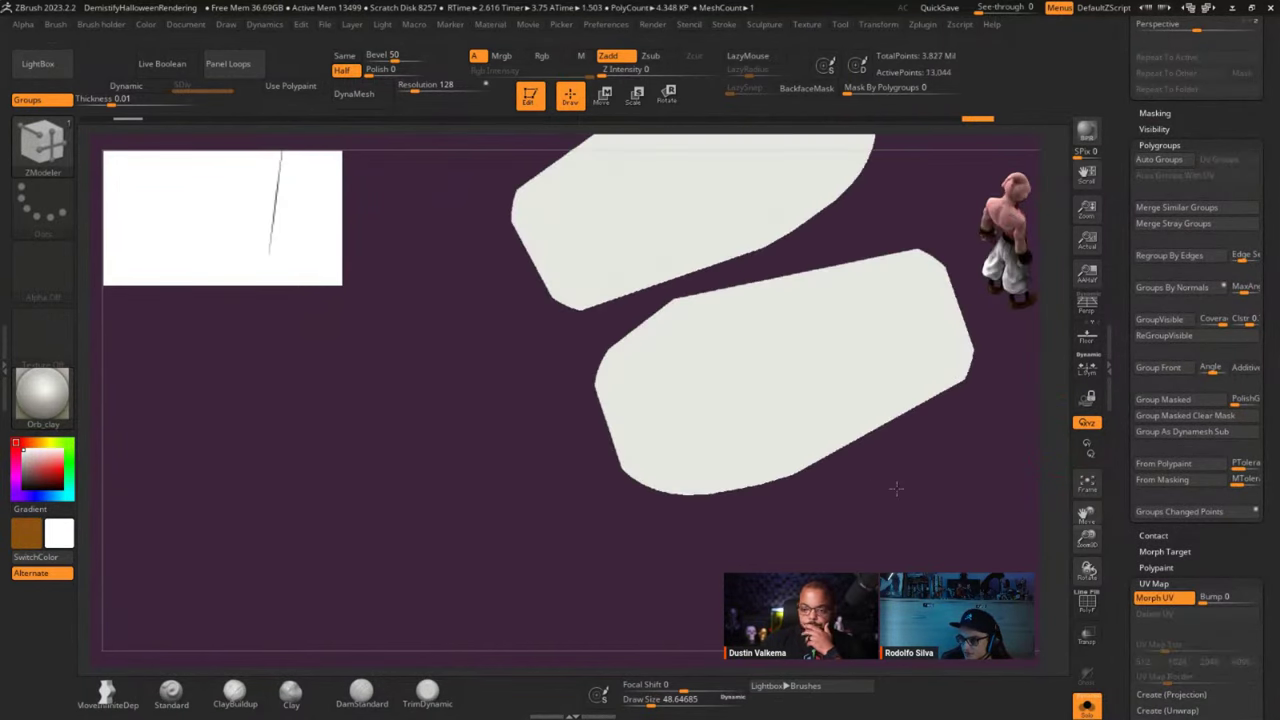
left_click_drag(896, 488, 823, 591, "alt")
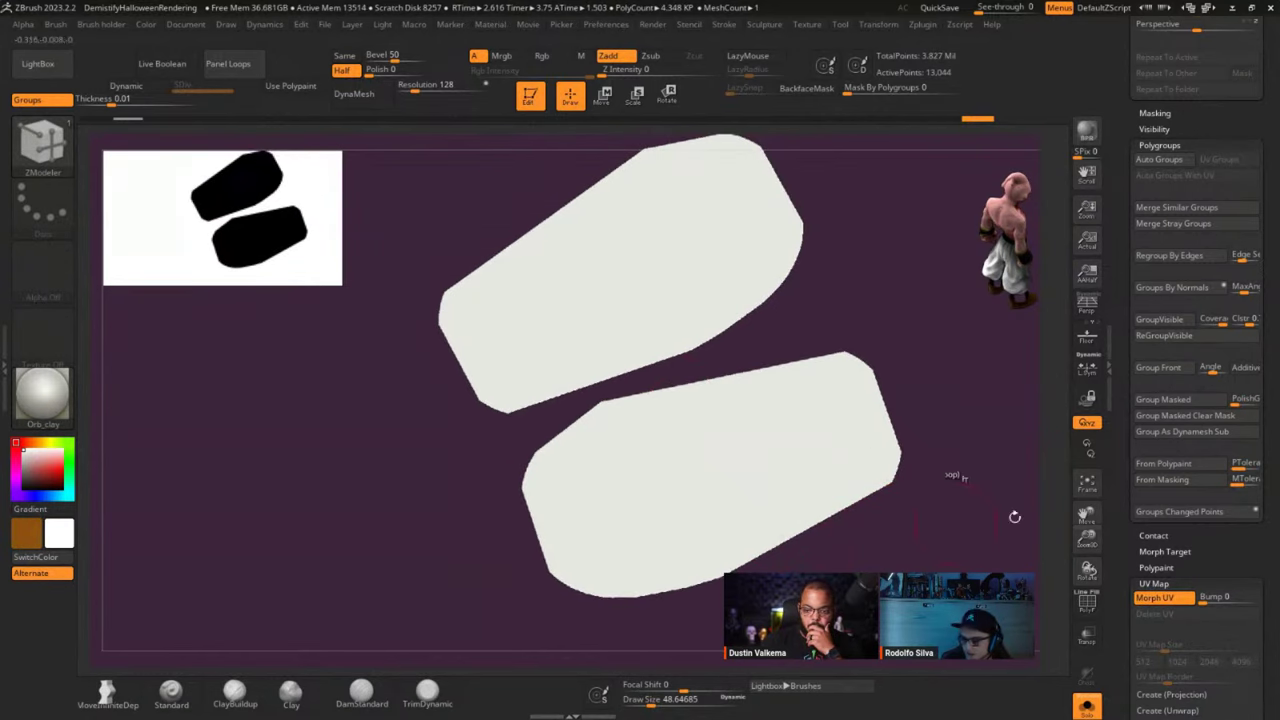
left_click(1155, 597)
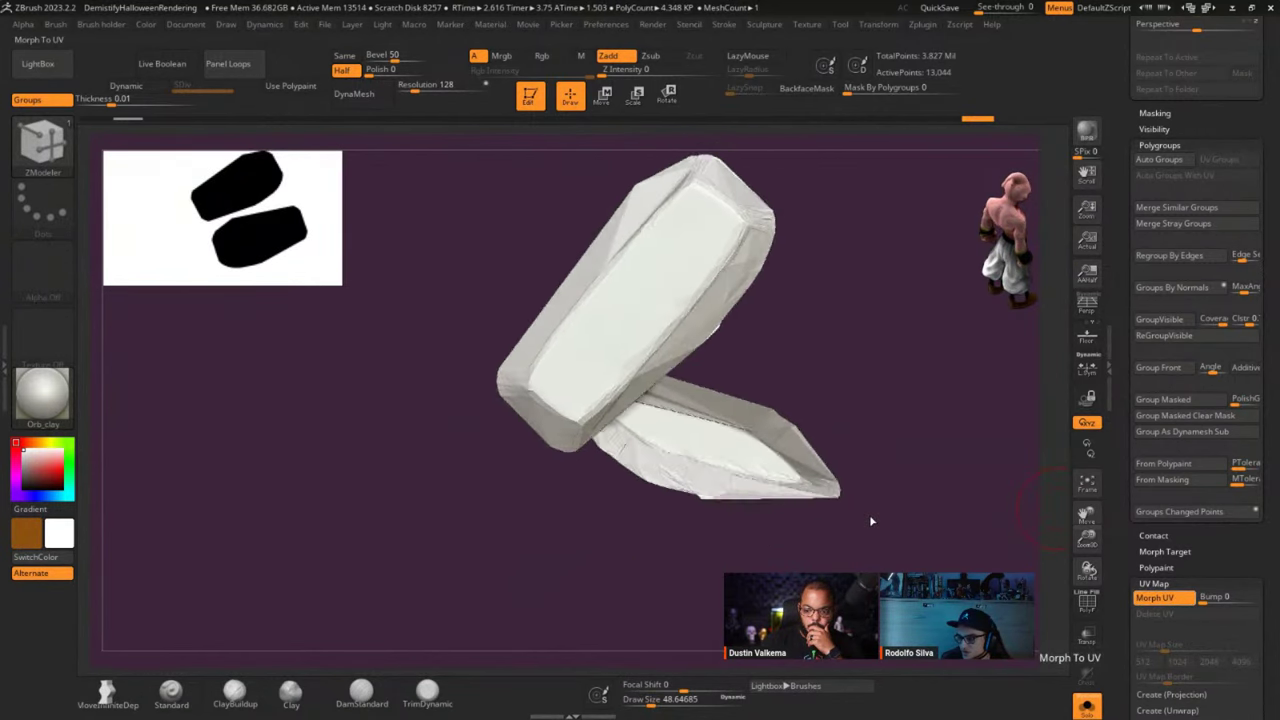
Show all subtools together again and view the assembled tombstone from several sides.
left_click_drag(860, 480, 858, 421)
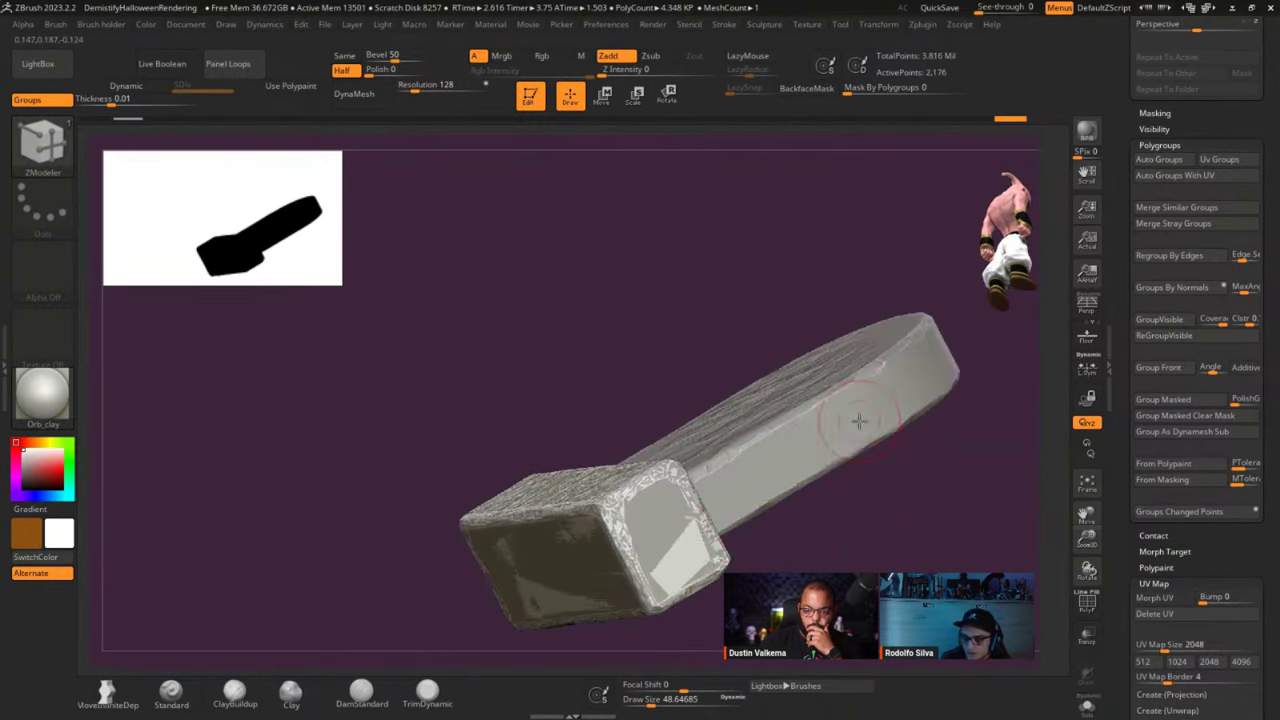
right_click_drag(858, 421, 877, 528)
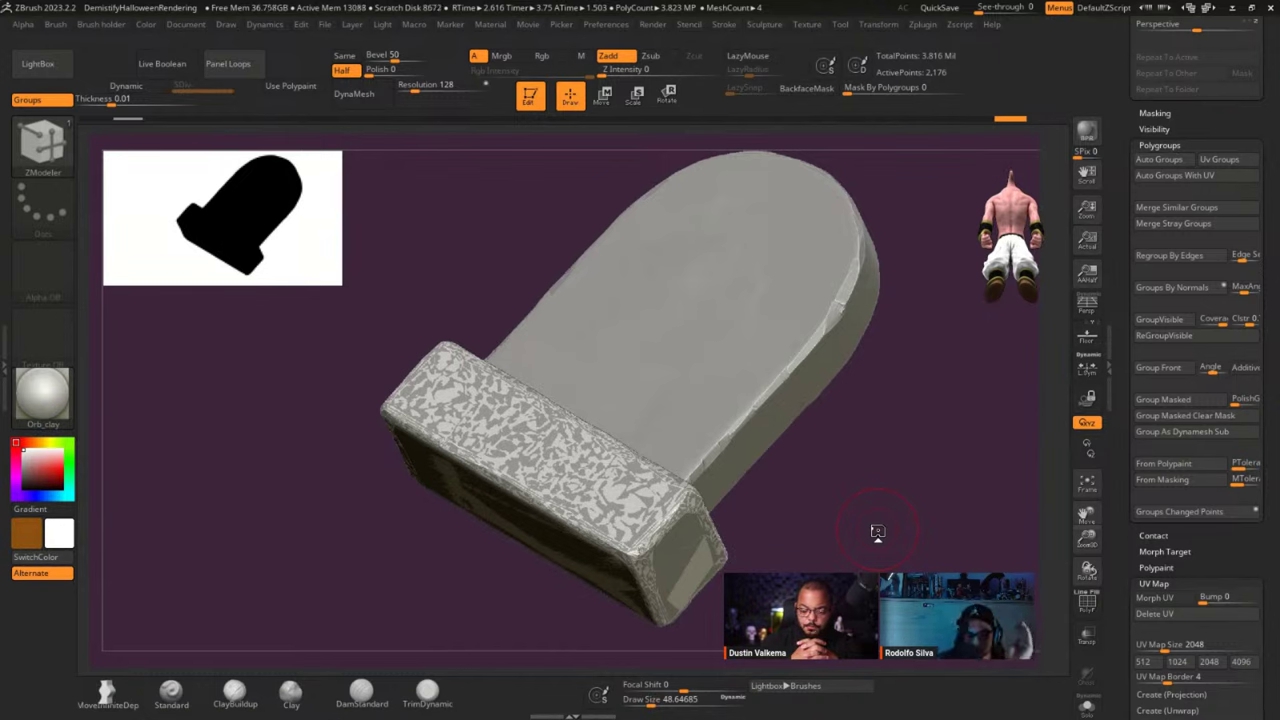
left_click_drag(966, 514, 829, 526)
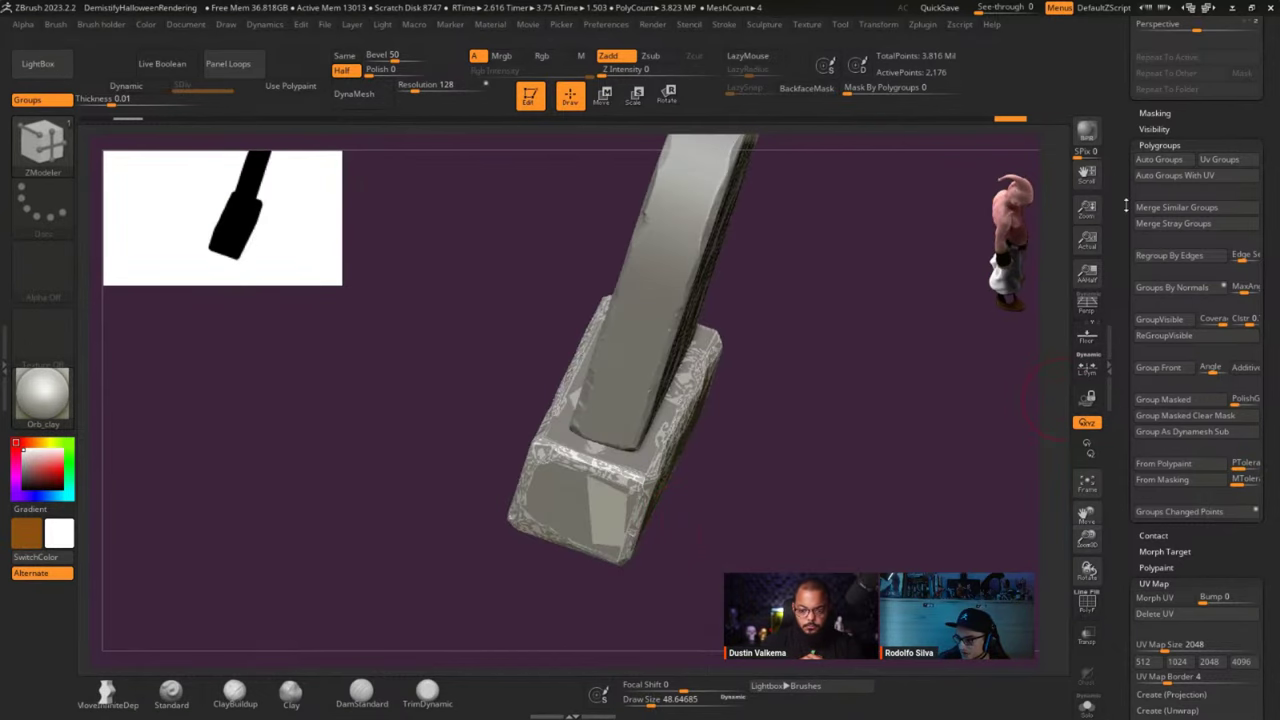
Hide Bot_low and Top_low in visibility set V1 so it holds only the high-poly subtools, and select Bot_high.
left_click_drag(1127, 205, 1143, 563)
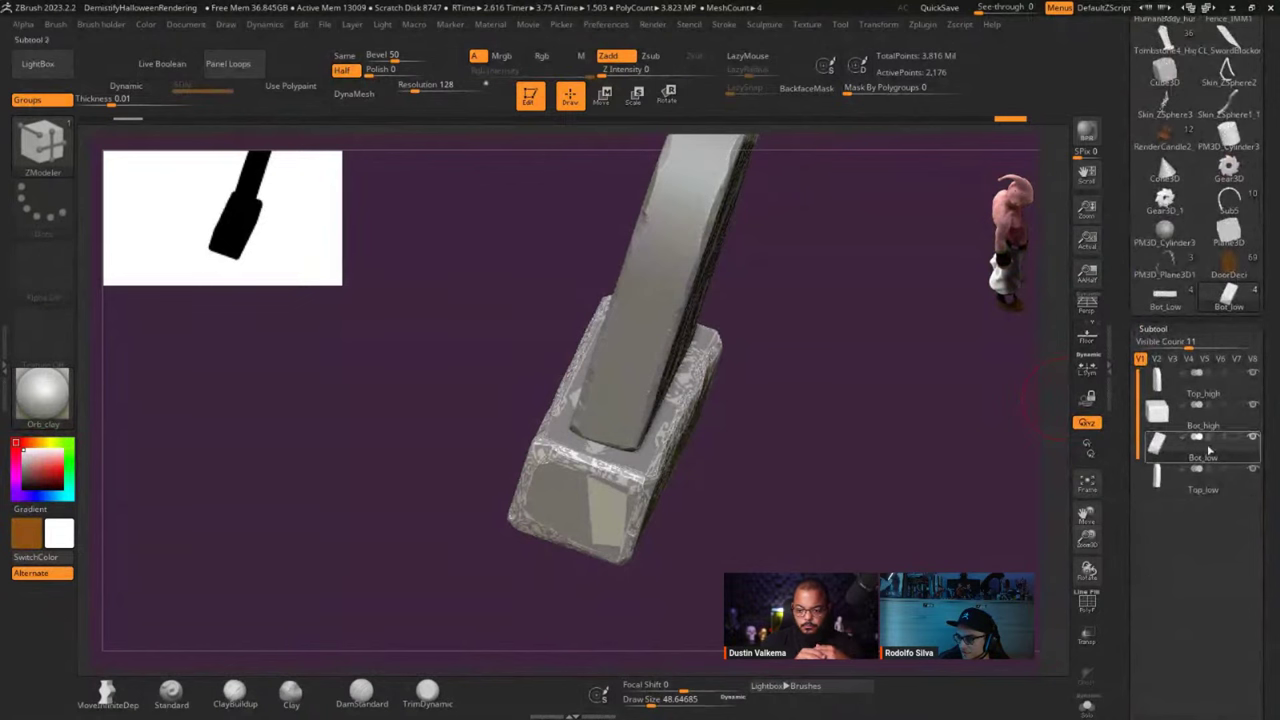
left_click(1173, 363)
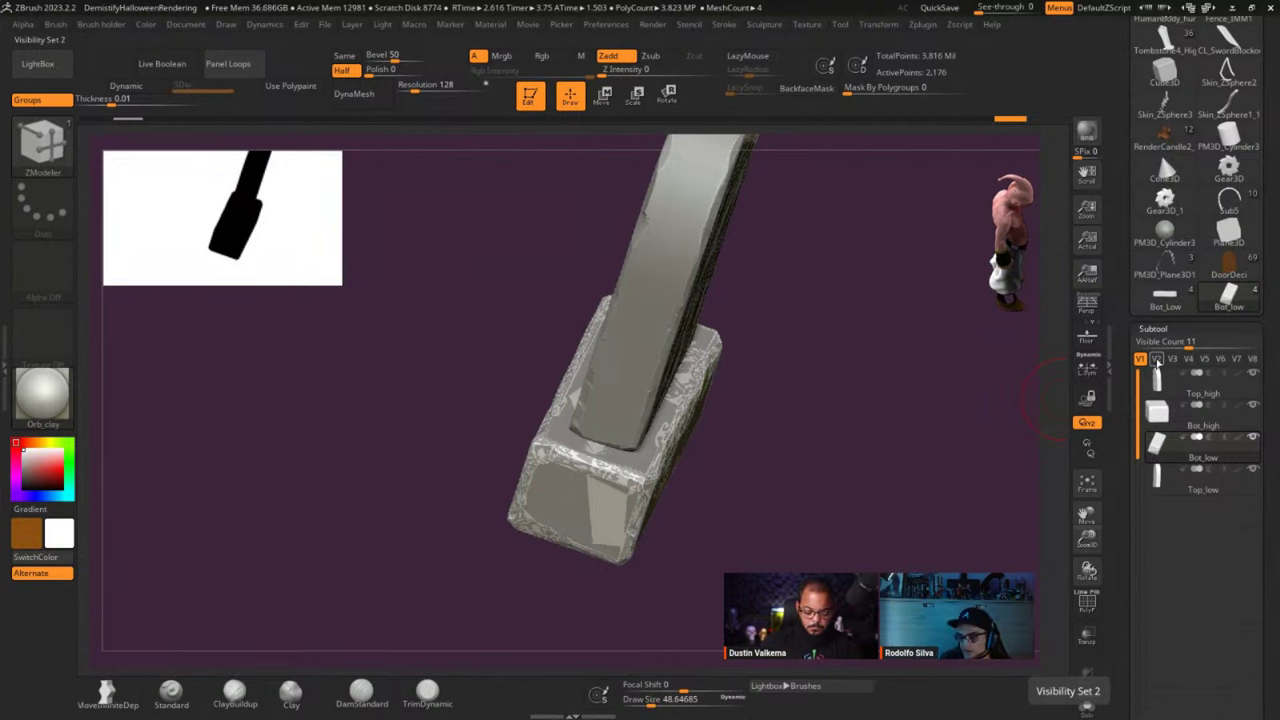
mouse_move(1178, 424)
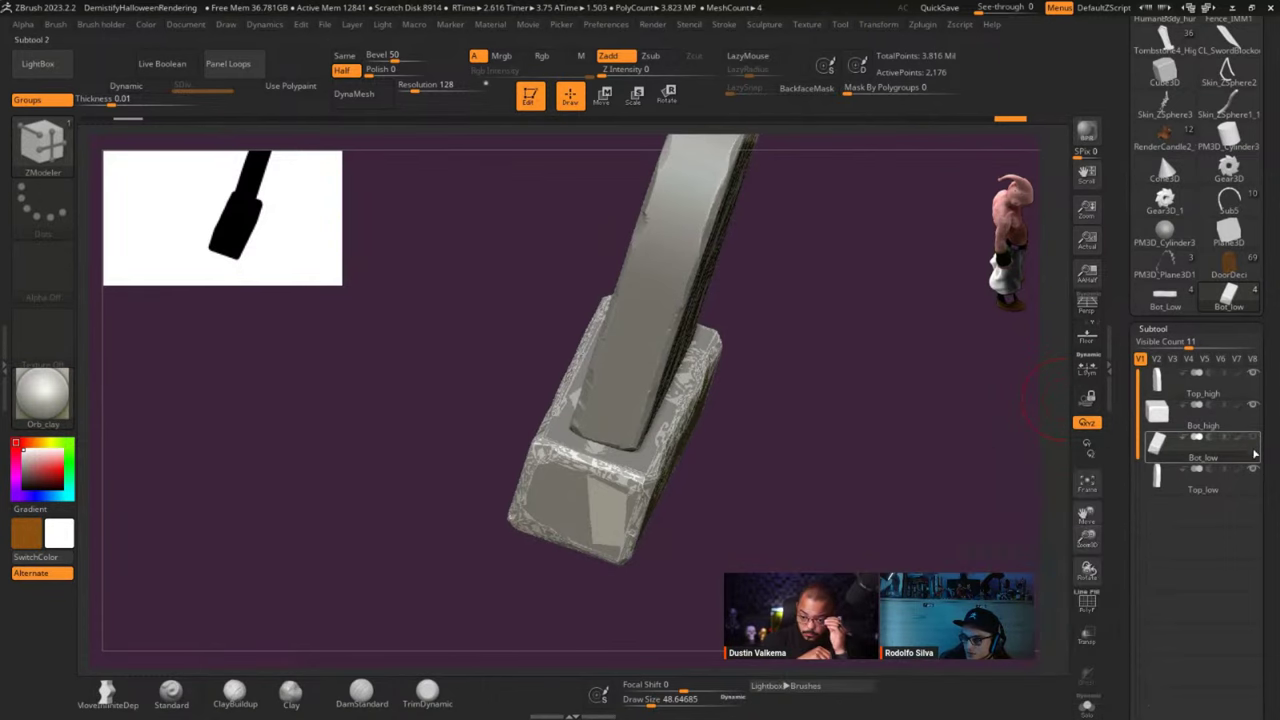
left_click(1253, 469)
left_click(1168, 425)
right_click_drag(560, 532, 649, 536)
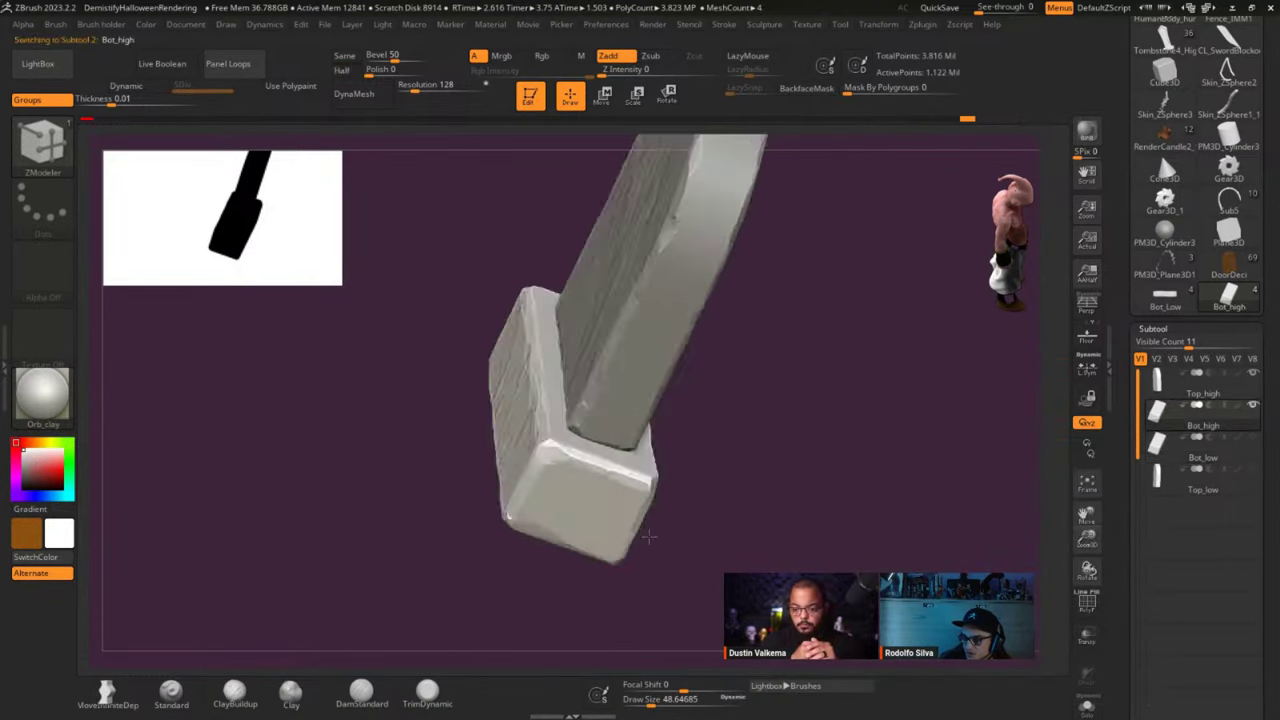
mouse_move(648, 537)
left_mouse_down()
mouse_move(709, 529)
mouse_move(720, 457)
mouse_move(712, 481)
left_mouse_up()
key("shift")
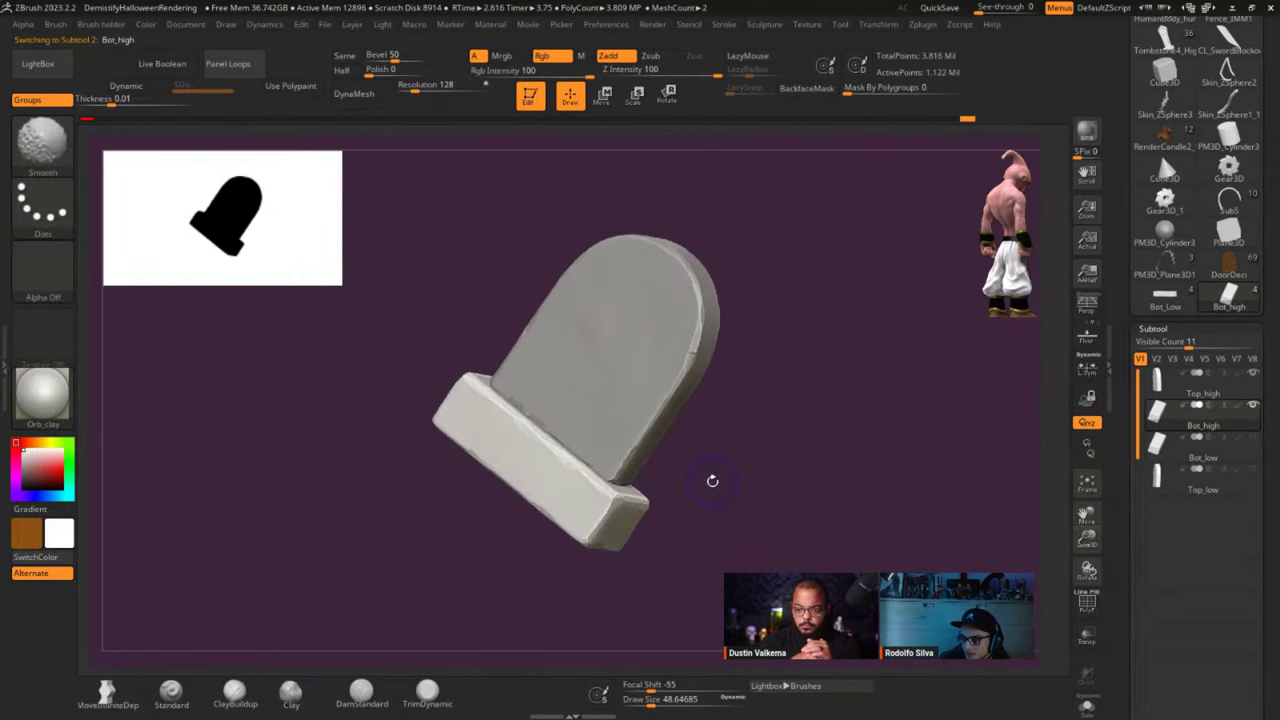
Set visibility set V2 to show only Bot_low and Top_low, and select Top_low.
left_click(1158, 360)
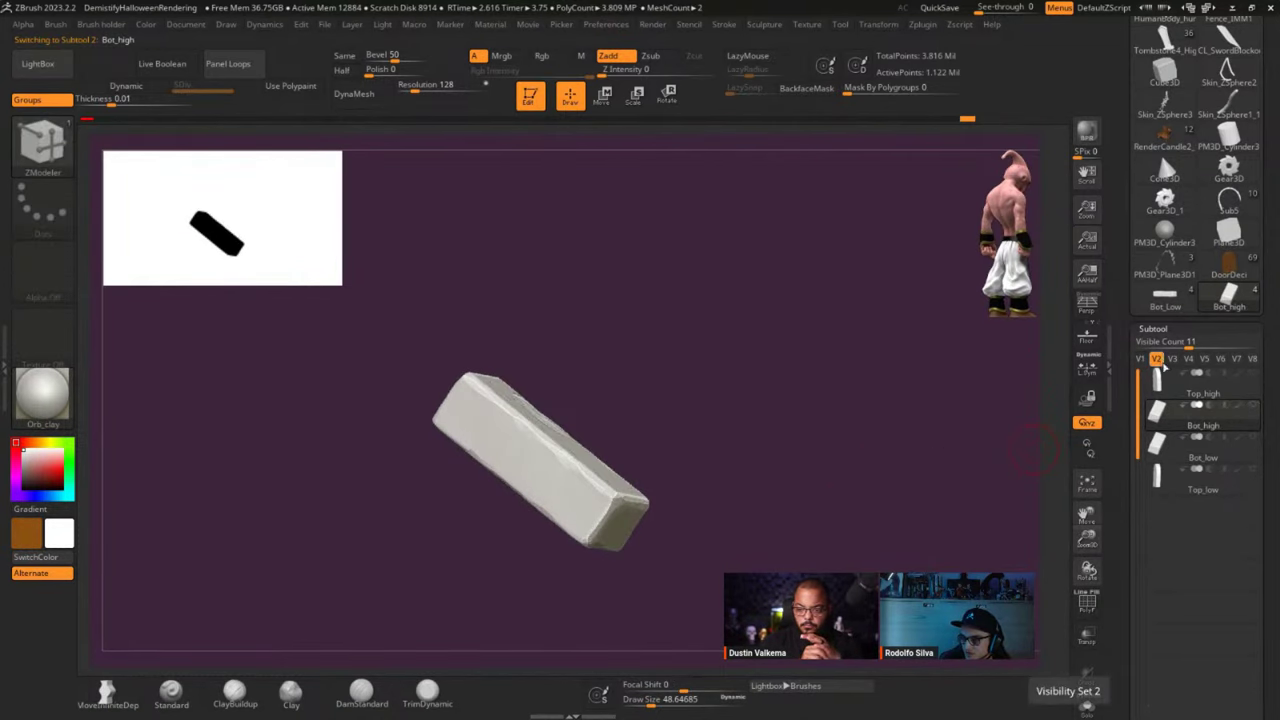
left_click(1252, 440)
left_click(1252, 470)
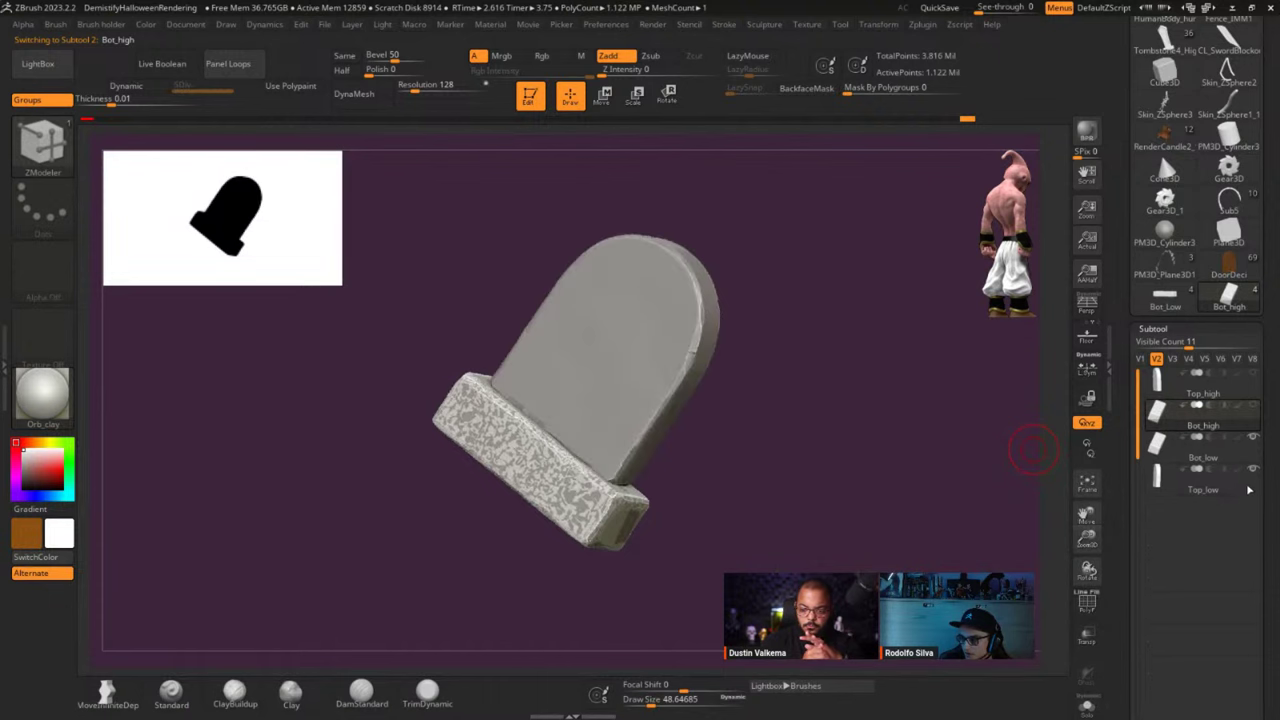
left_click(1249, 487)
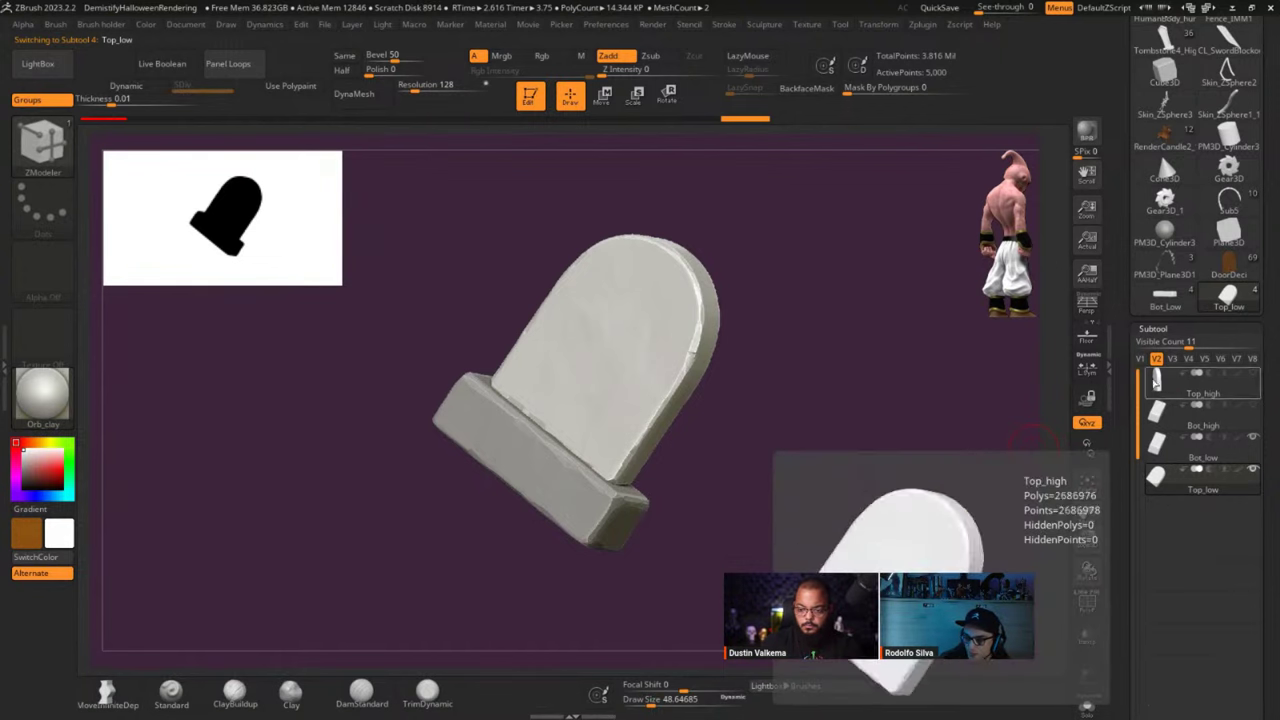
Switch repeatedly between visibility sets V1 and V2 to compare the high-poly and low-poly tombstones, ending on V2.
left_click(1142, 359)
left_click(1157, 359)
left_click(1141, 359)
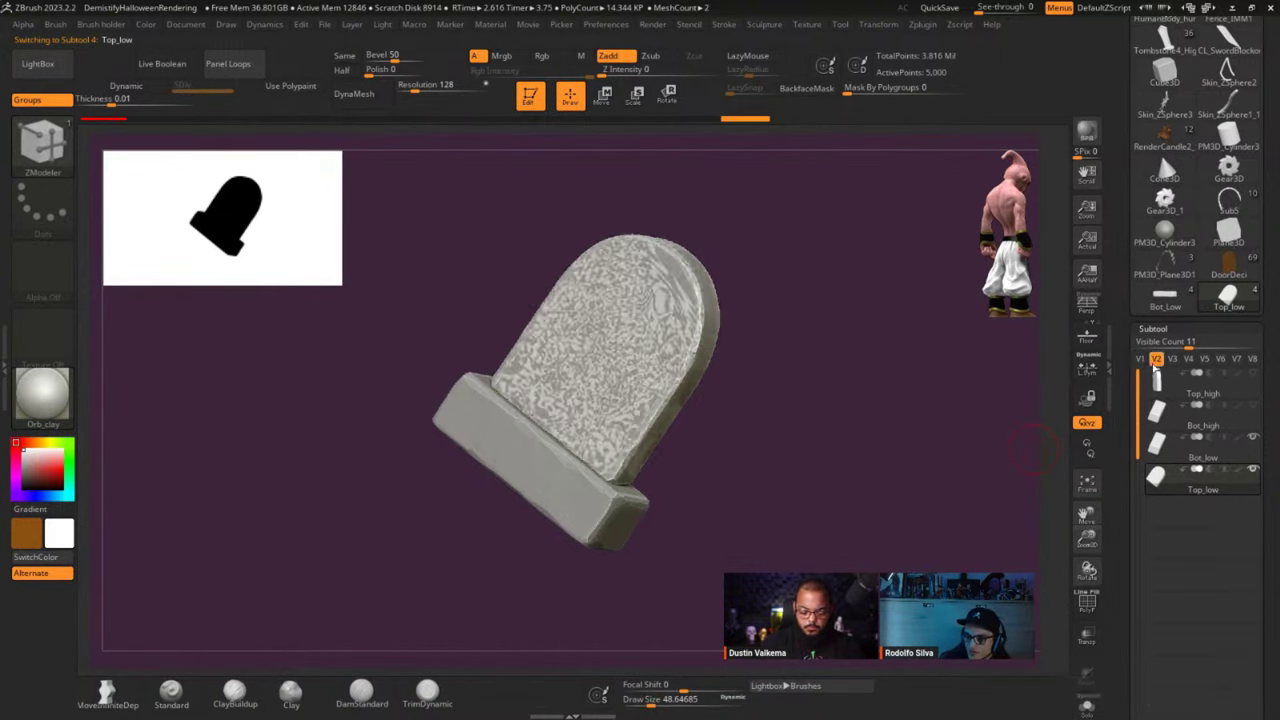
left_click(1157, 359)
left_click(1141, 359)
left_click(1157, 359)
left_click(1139, 363)
left_click(1158, 364)
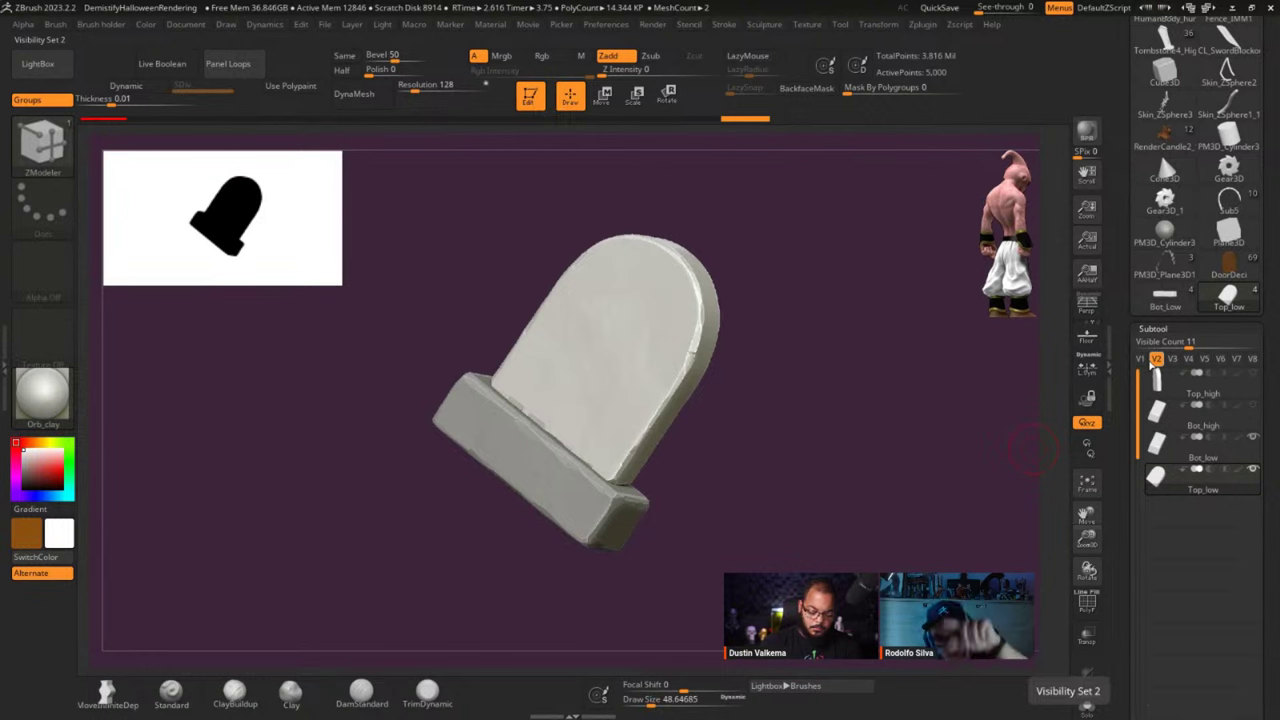
Set the FBX export to visible subtools, and turn on perspective to frame the low-poly tombstone.
left_click_drag(824, 433, 790, 440)
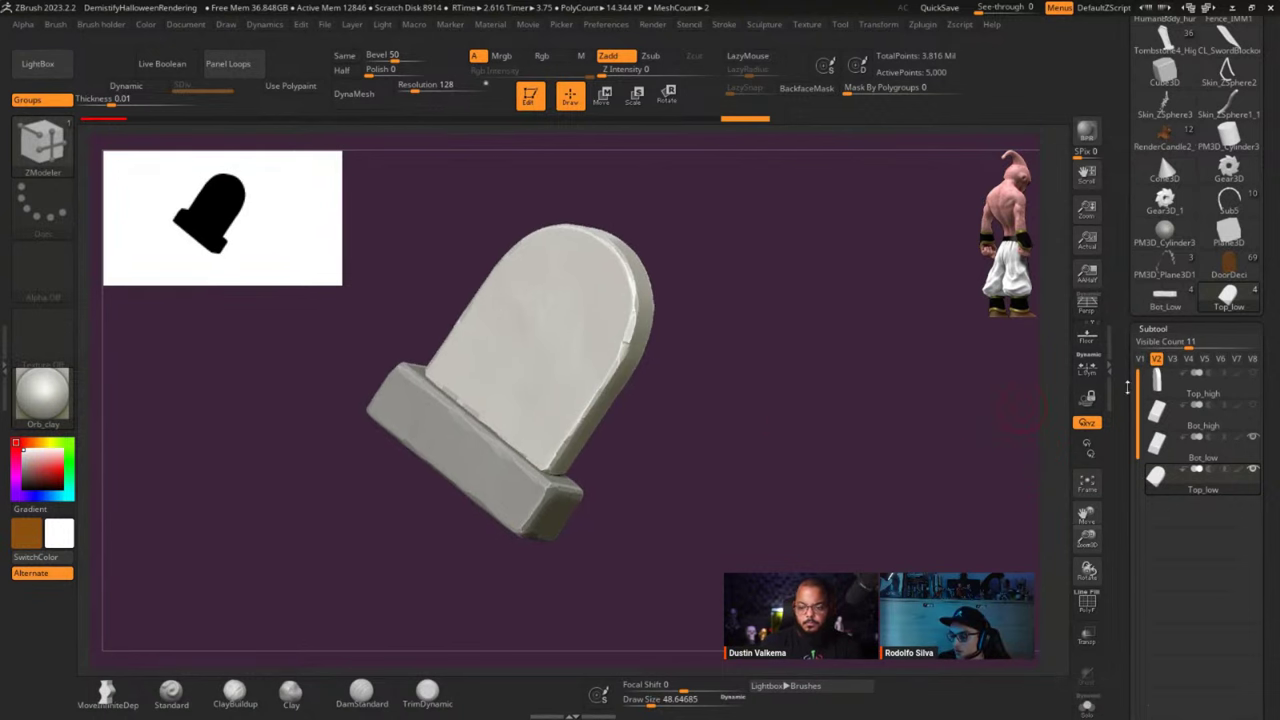
left_click(922, 24)
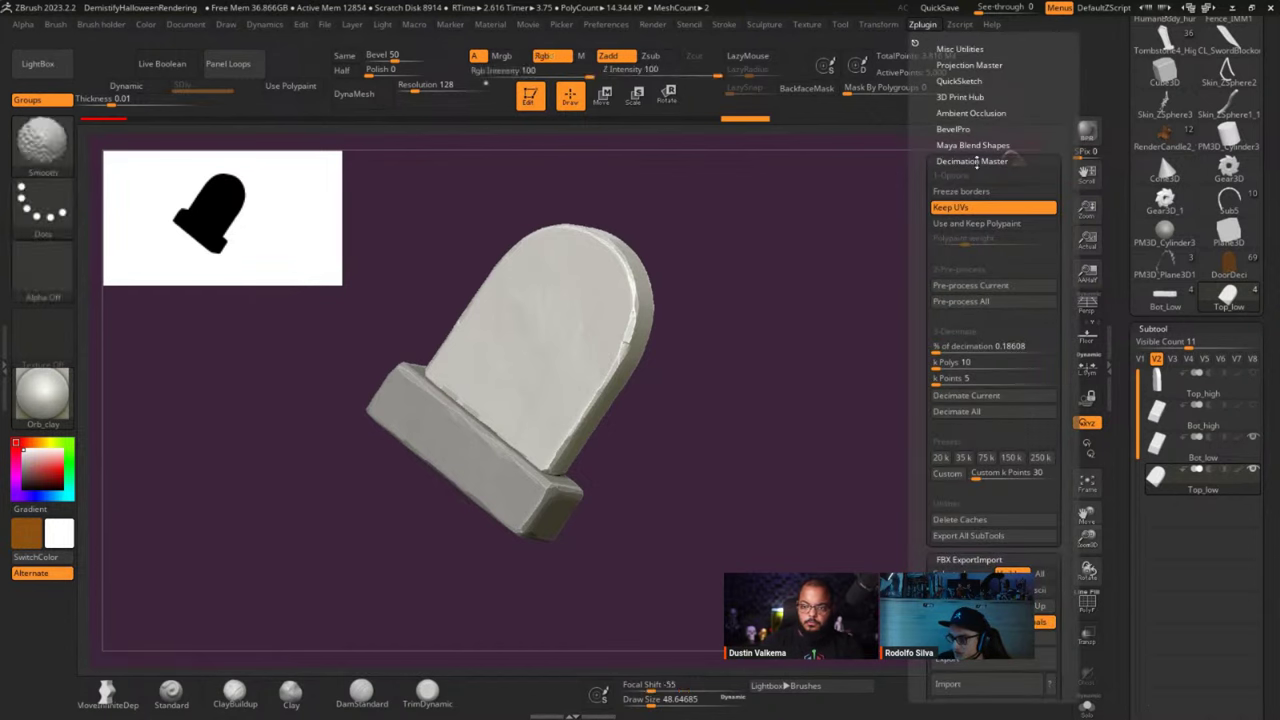
left_click(975, 163)
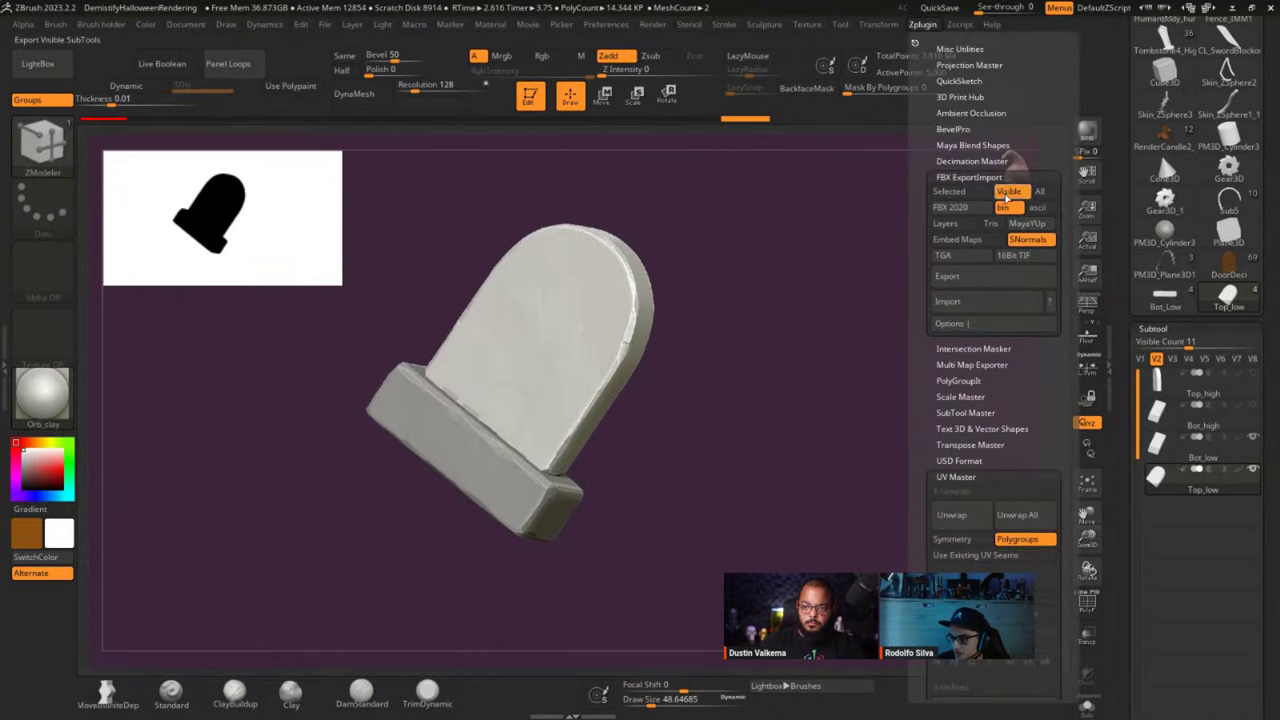
key("p")
left_click(985, 193)
left_click(1006, 195)
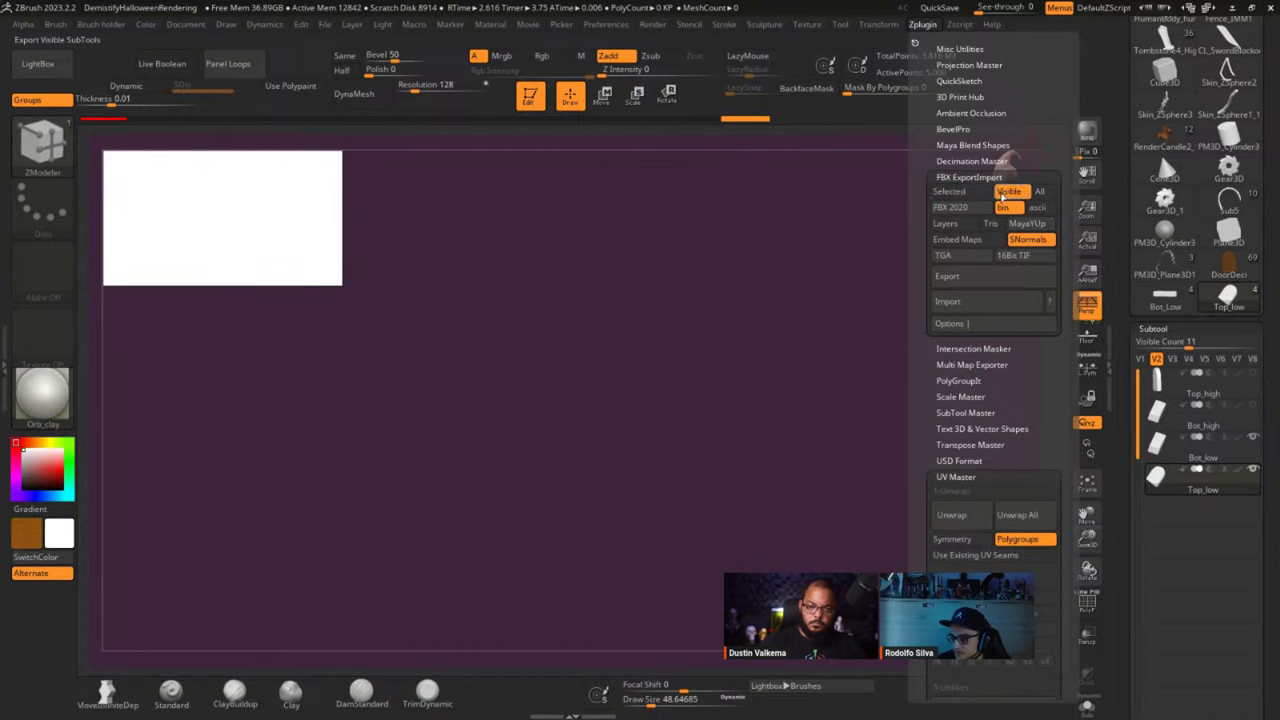
key("f")
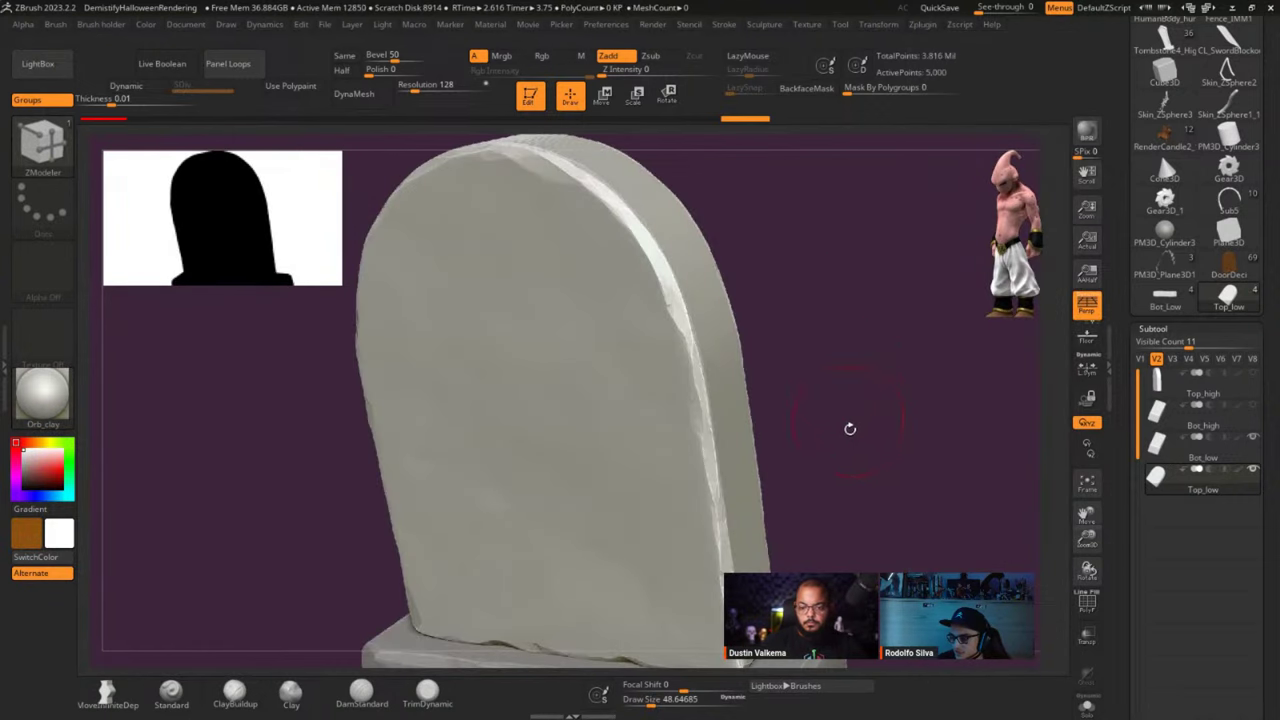
right_click_drag(850, 429, 841, 297, "ctrl")
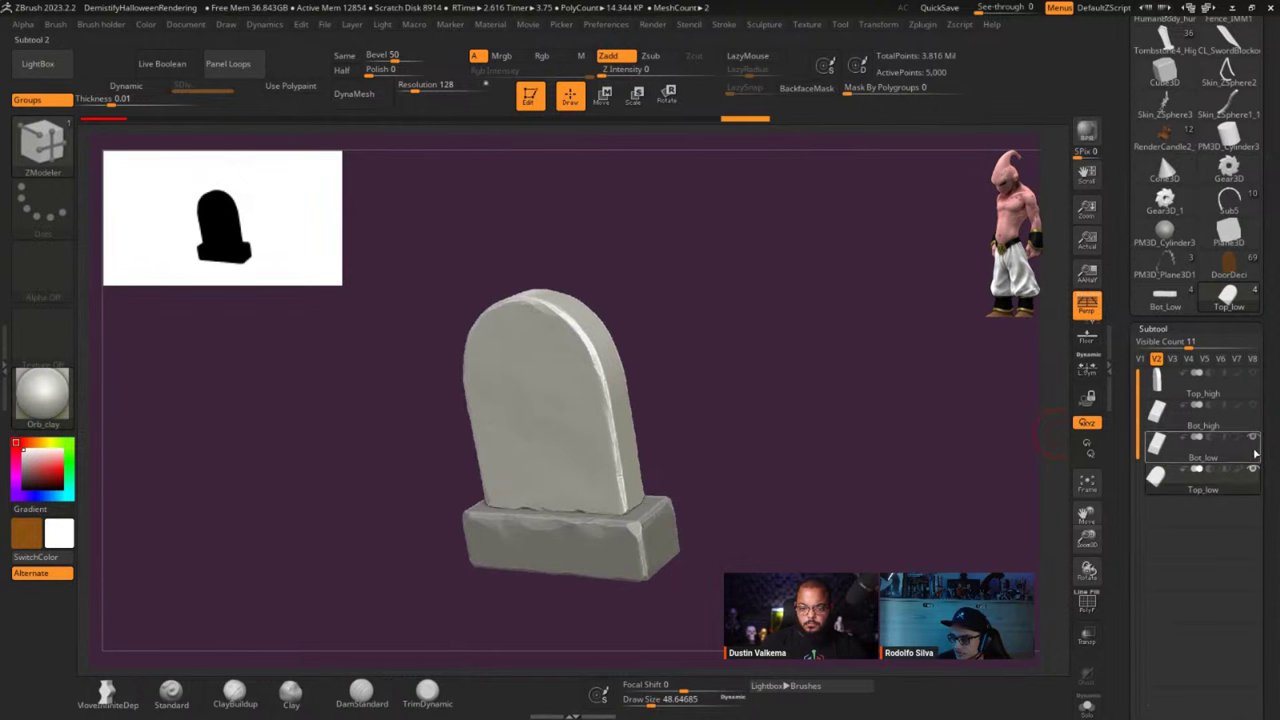
Export the visible low-poly subtools as a binary FBX named Tomb_low.fbx in the ZBrushLive folder.
mouse_move(1251, 448)
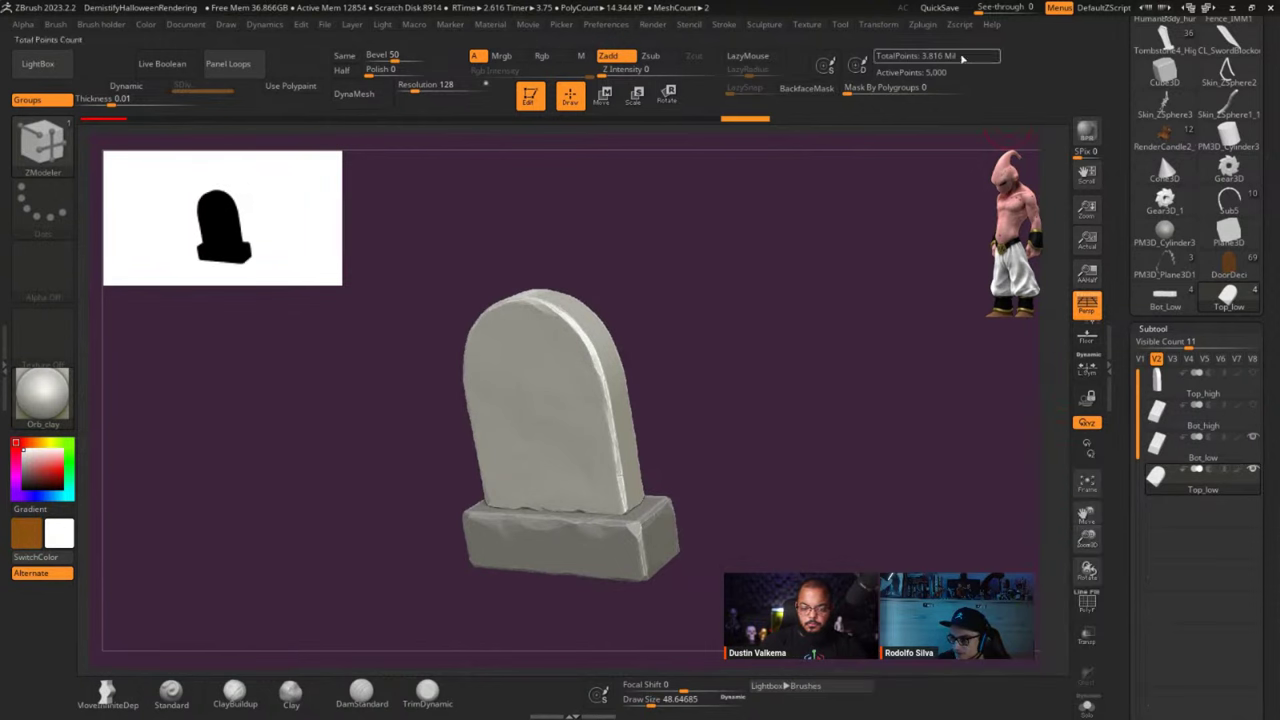
left_click(922, 26)
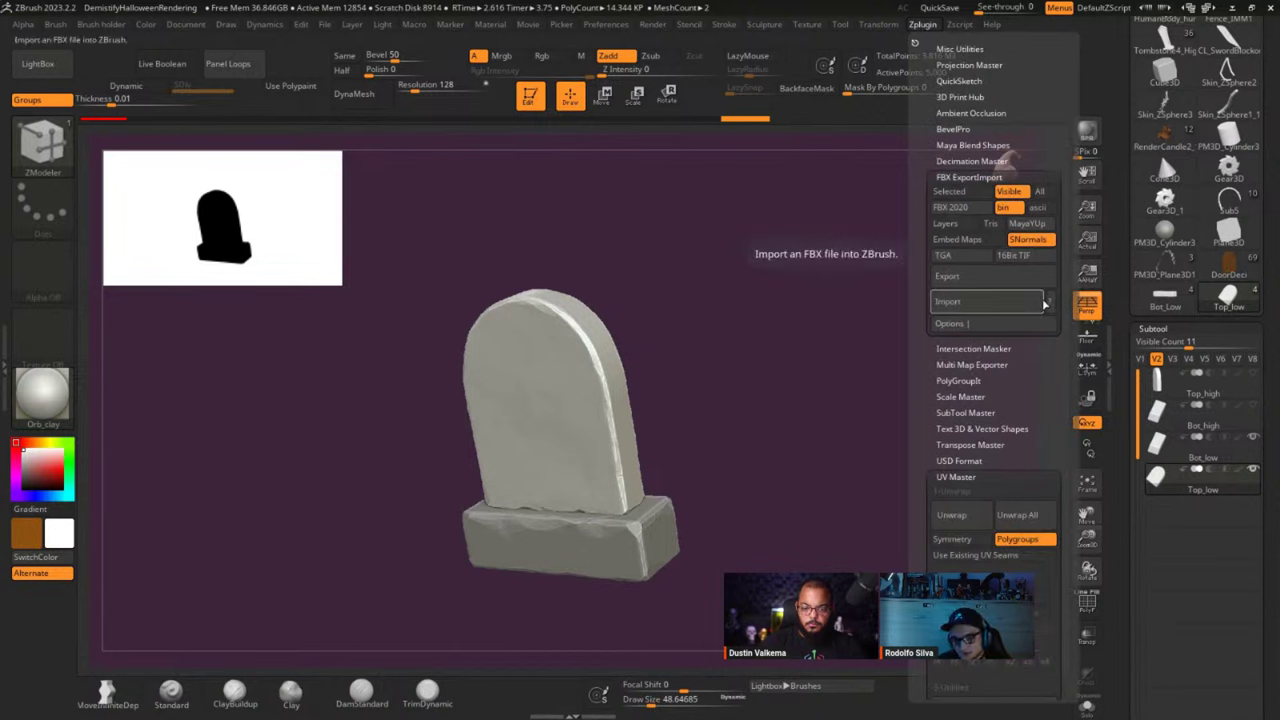
left_click_drag(1019, 400, 1019, 171)
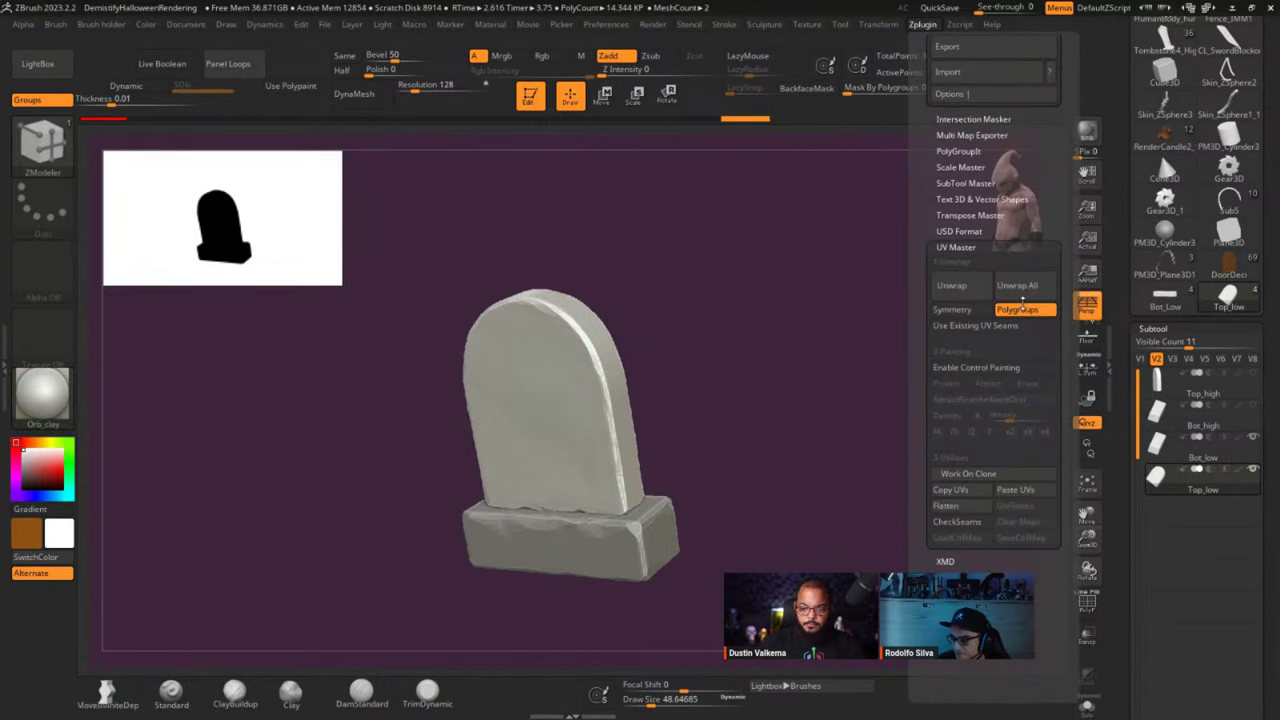
left_click(966, 247)
scroll(1013, 210, "up", 3)
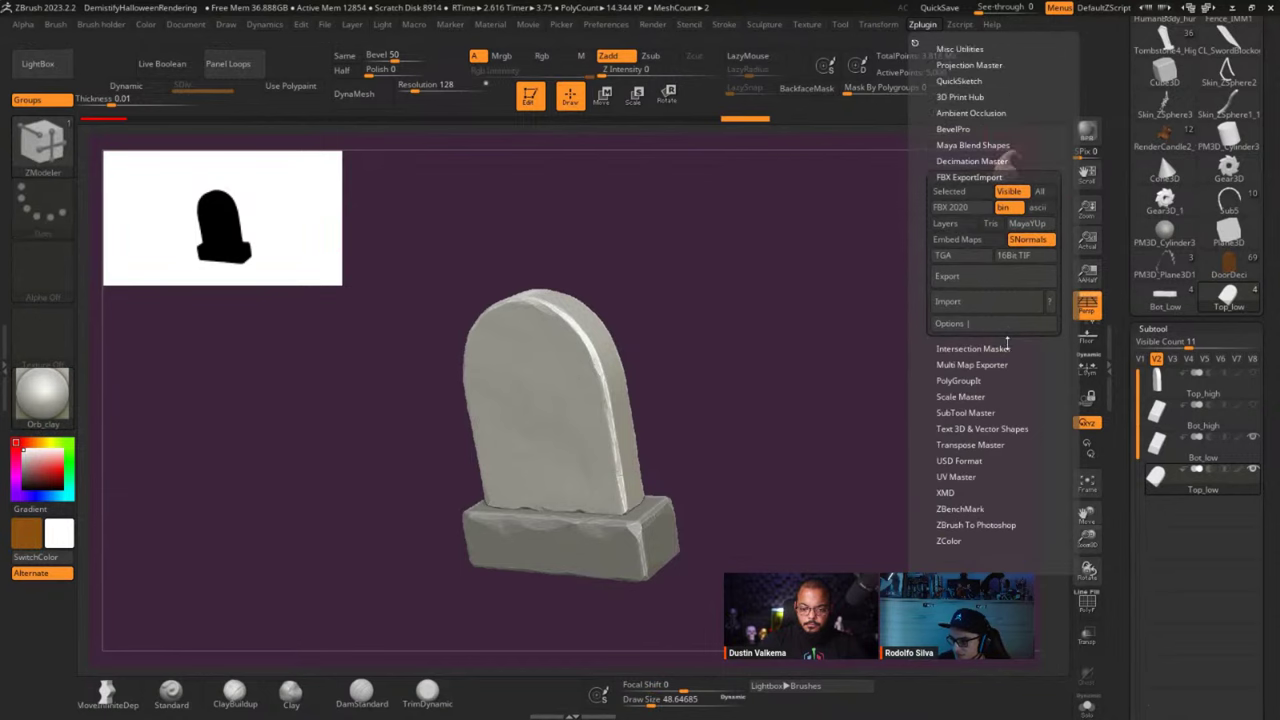
left_click(981, 280)
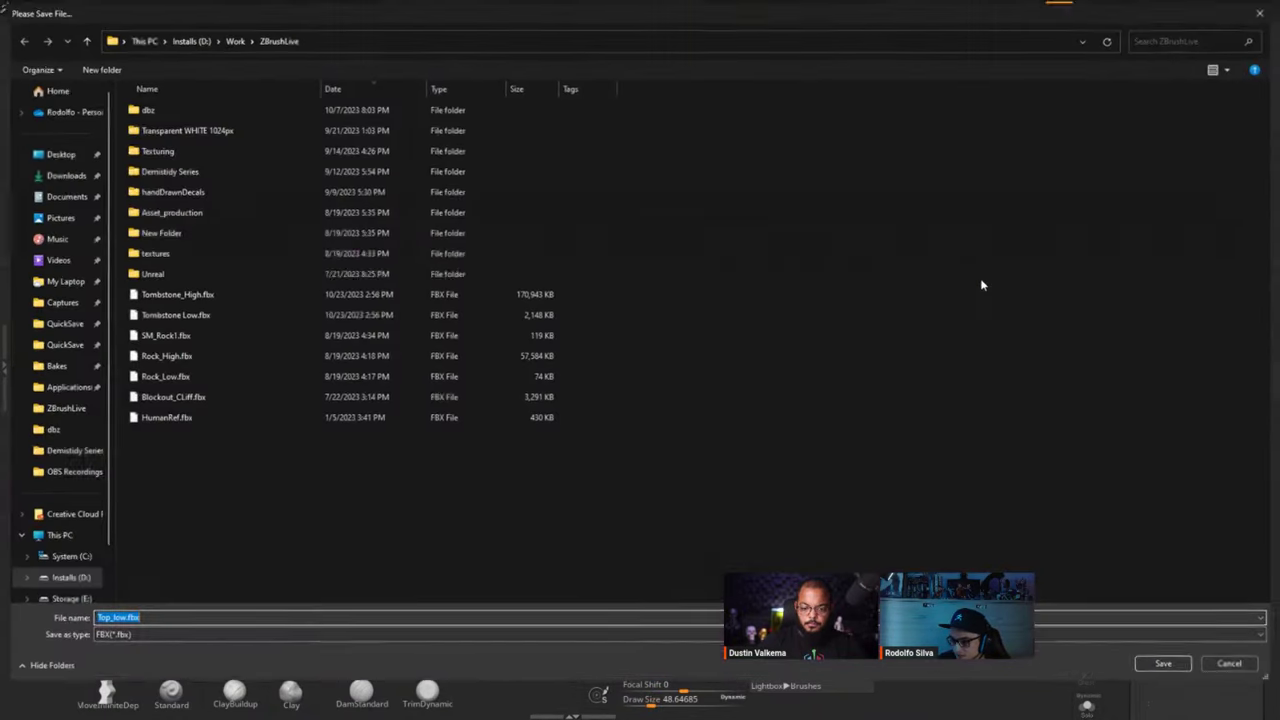
key("Left")
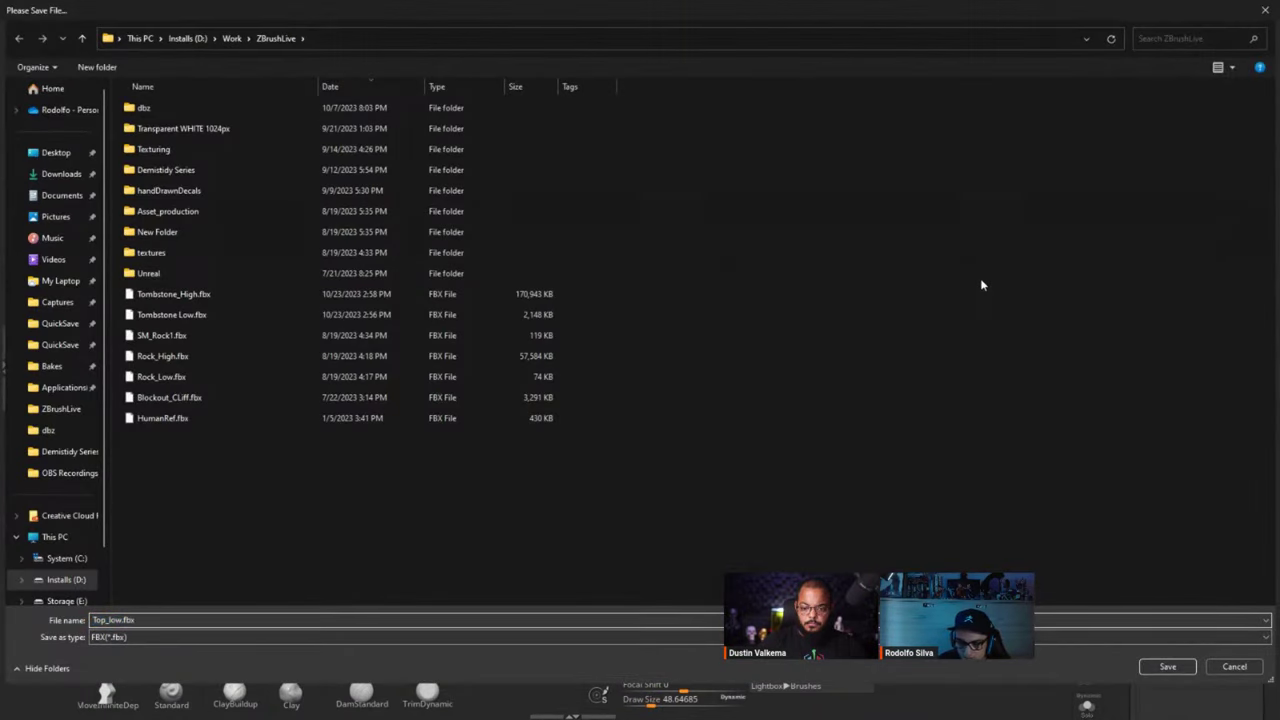
type("Tomb")
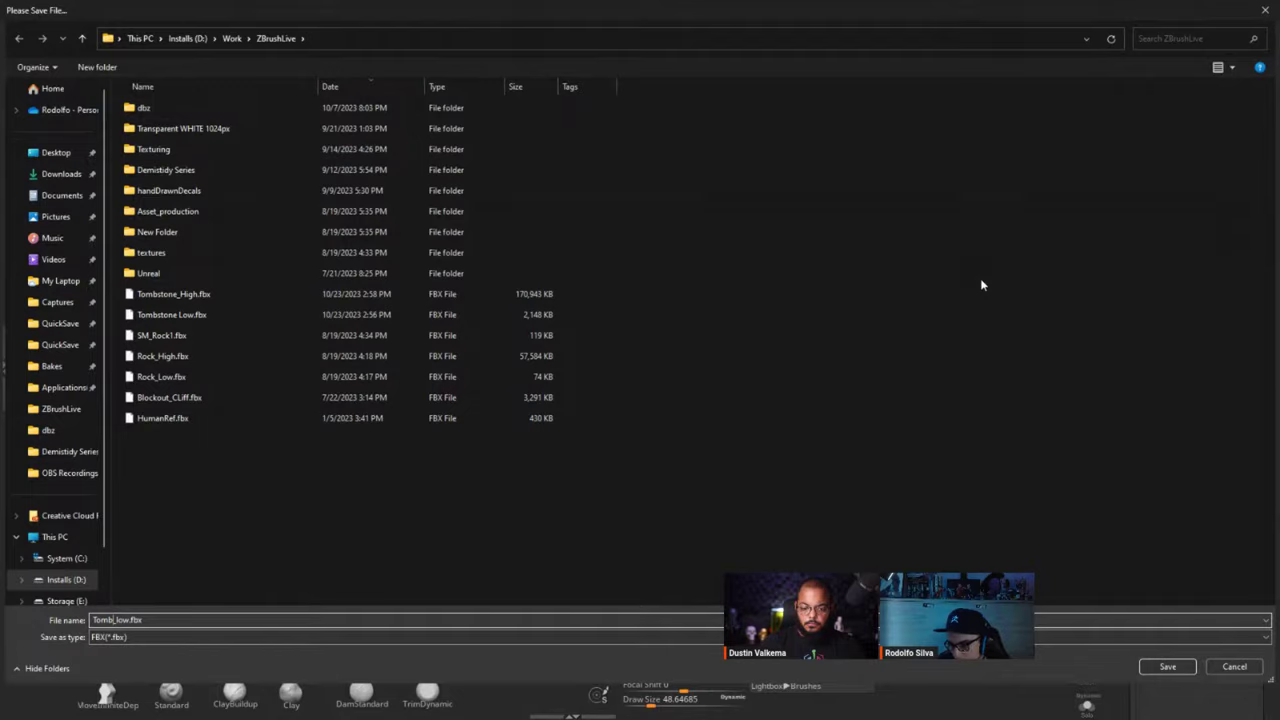
key("Return")
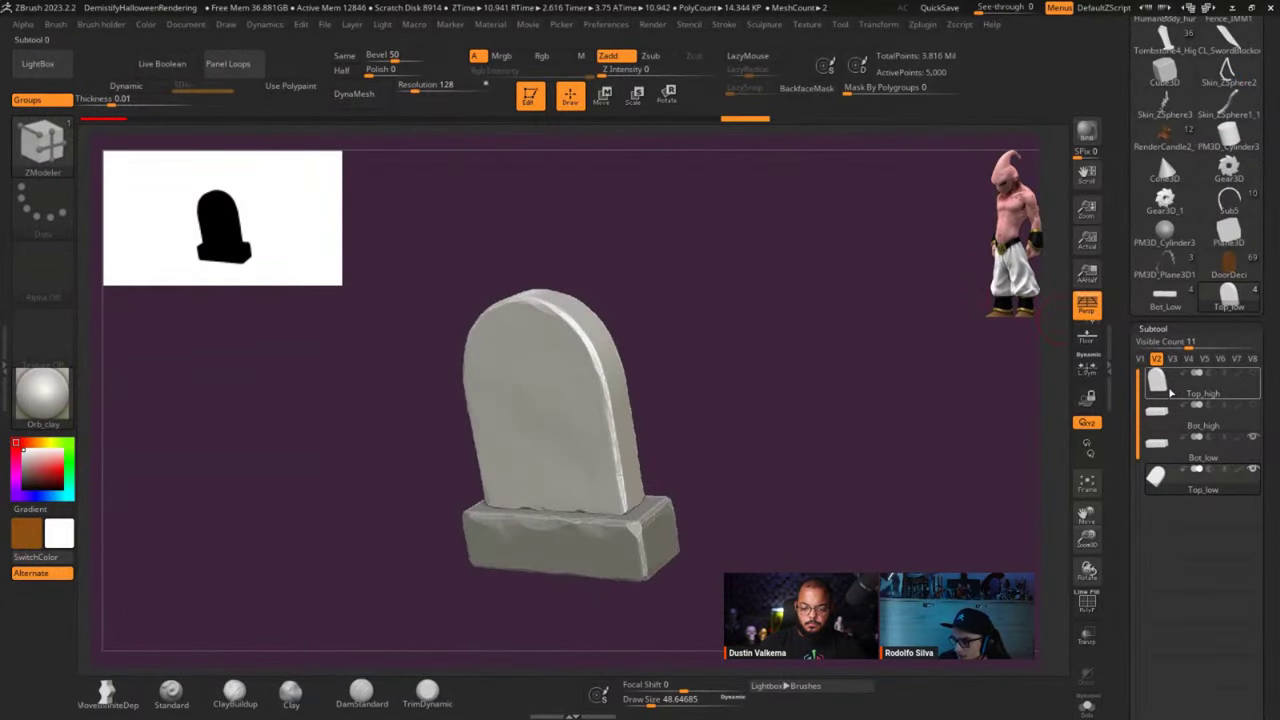
Show visibility set V1 with the high-poly tombstone parts, check Top_low, and select the Bot_high subtool.
left_click(1141, 360)
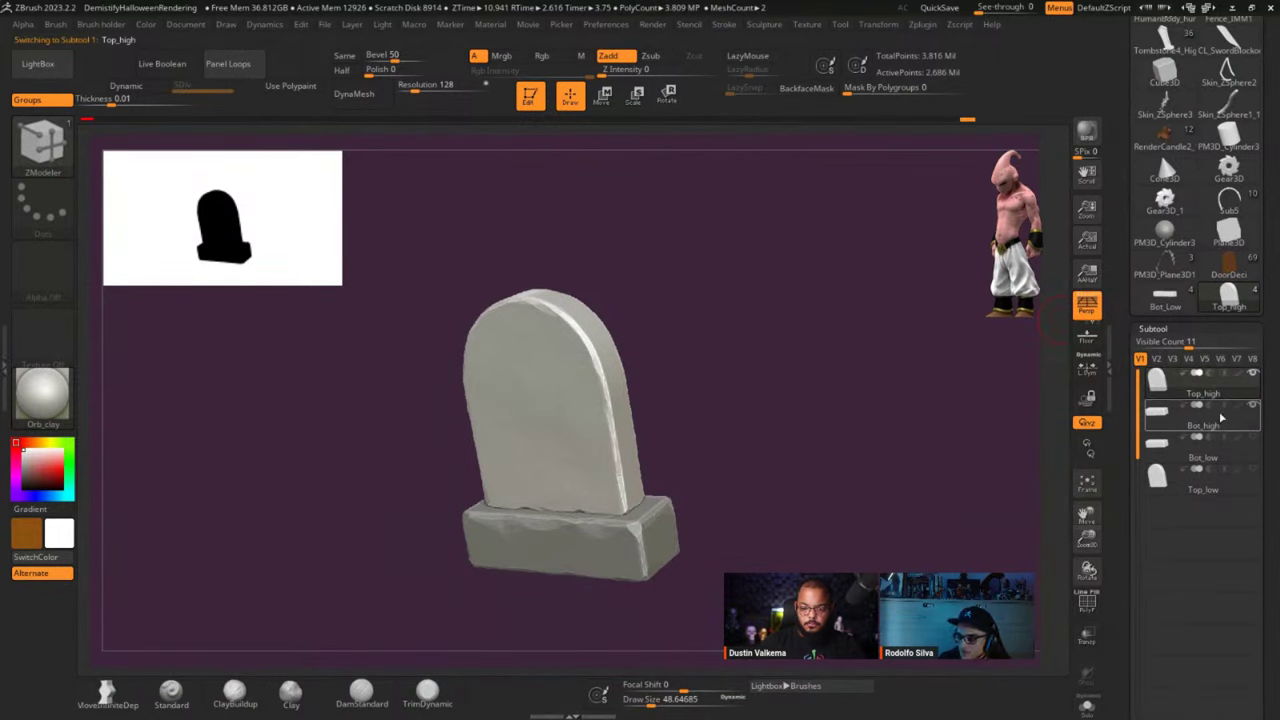
left_click(1194, 492)
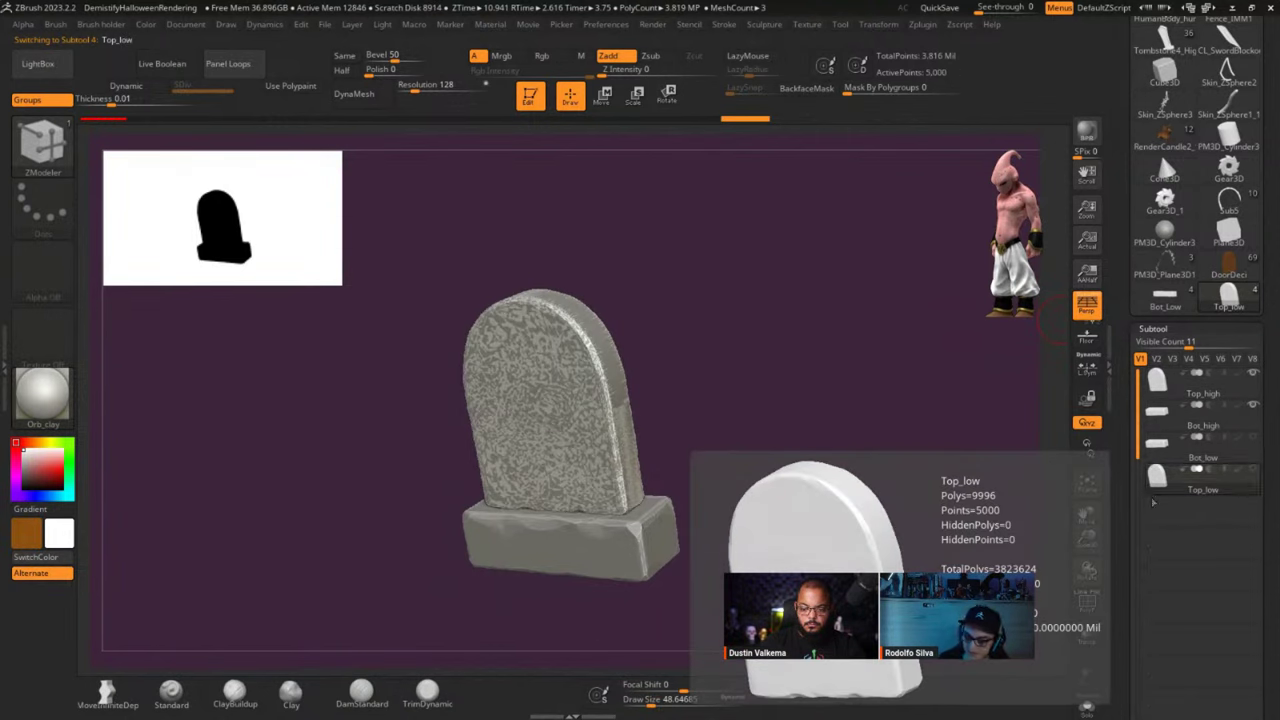
mouse_move(1196, 462)
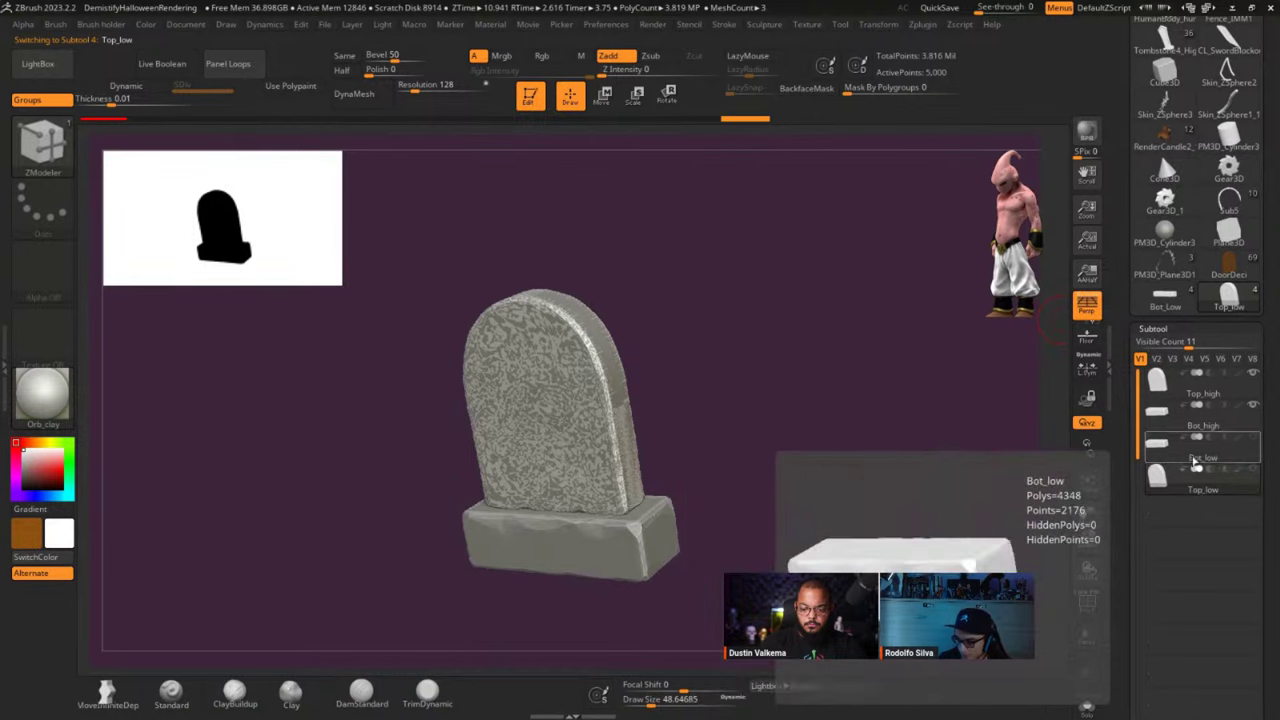
left_click(1168, 426)
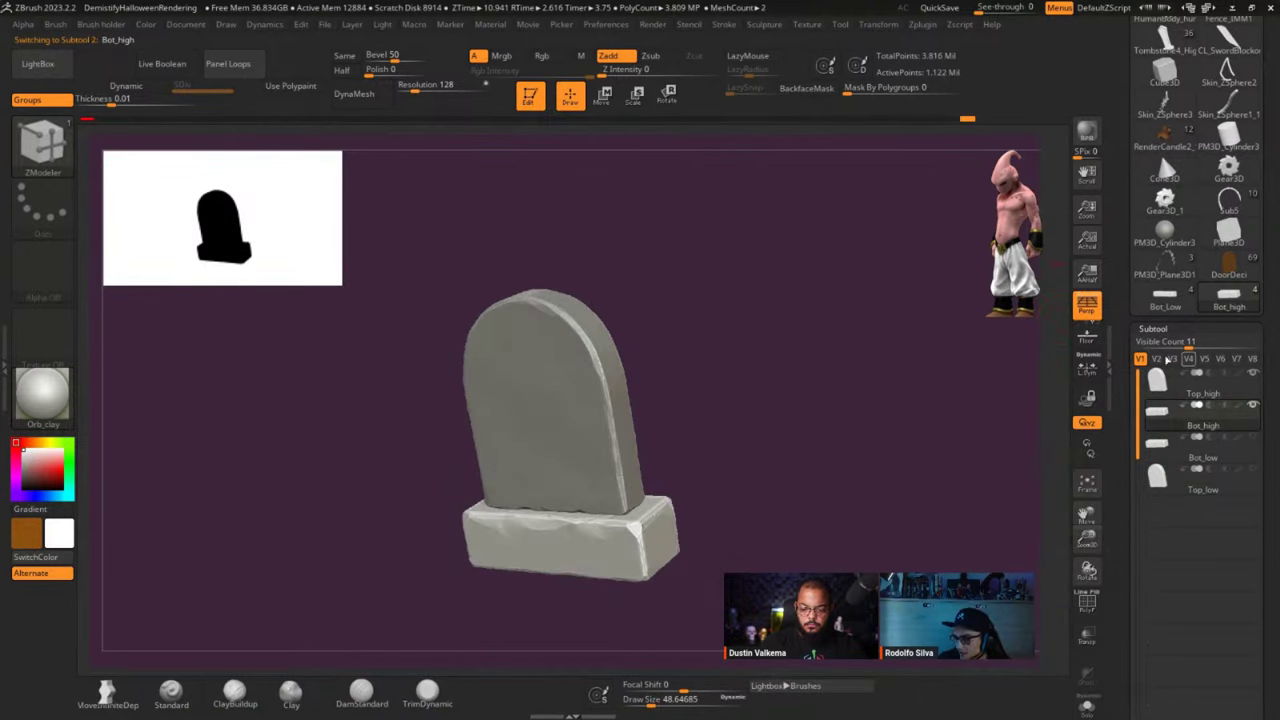
Export the visible high-poly subtools as a binary FBX named Tomb_high.fbx in the ZBrushLive folder.
left_click(923, 25)
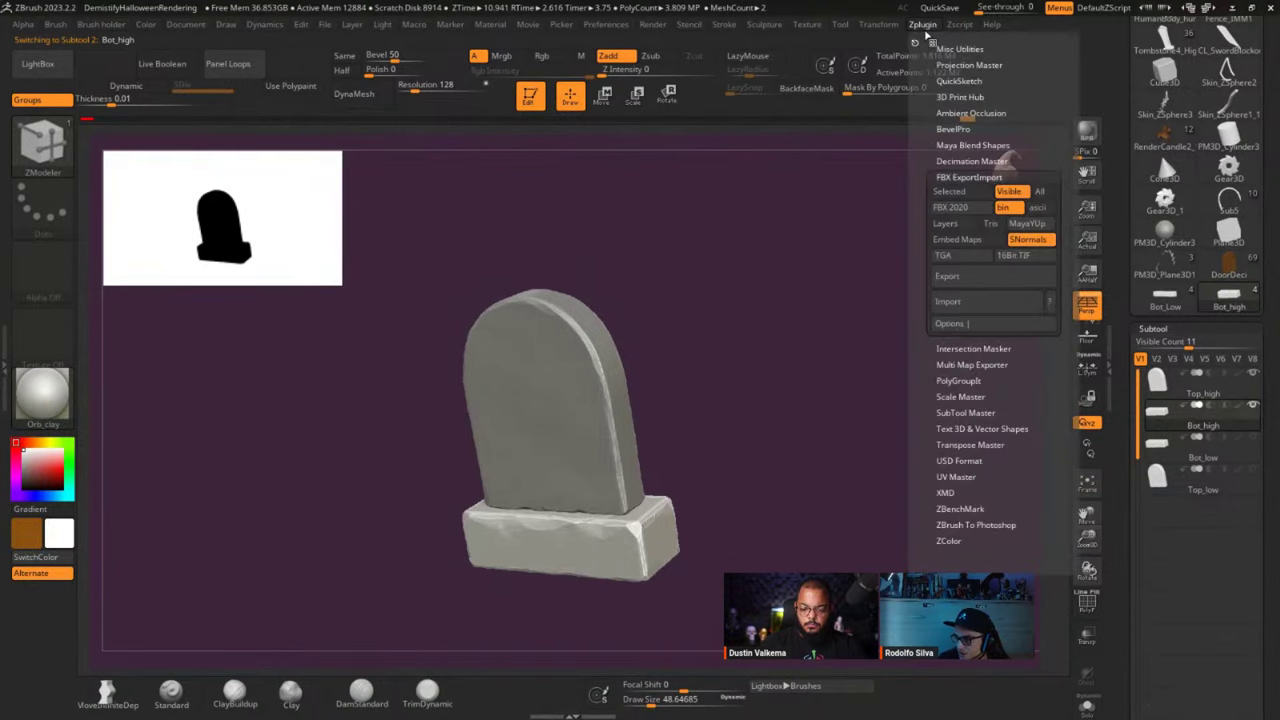
left_click(995, 279)
left_click(285, 296)
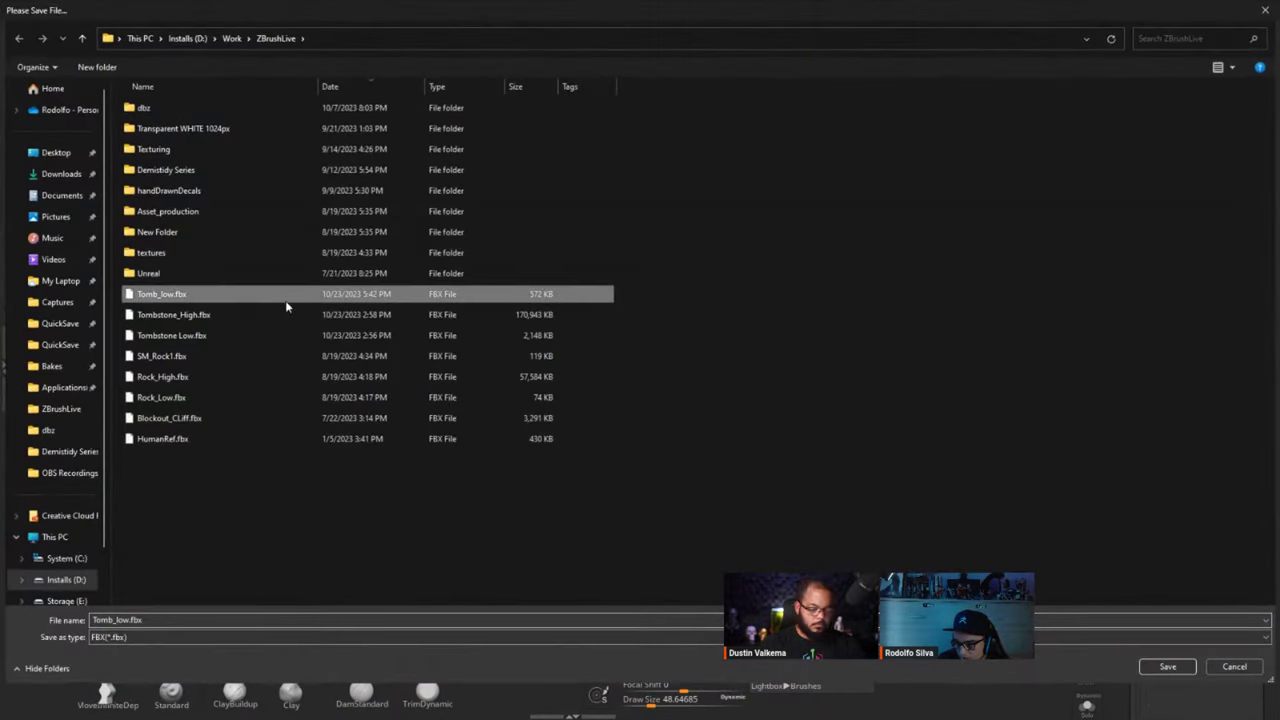
left_click(120, 620)
left_click(124, 620)
key("BackSpace")
key("BackSpace")
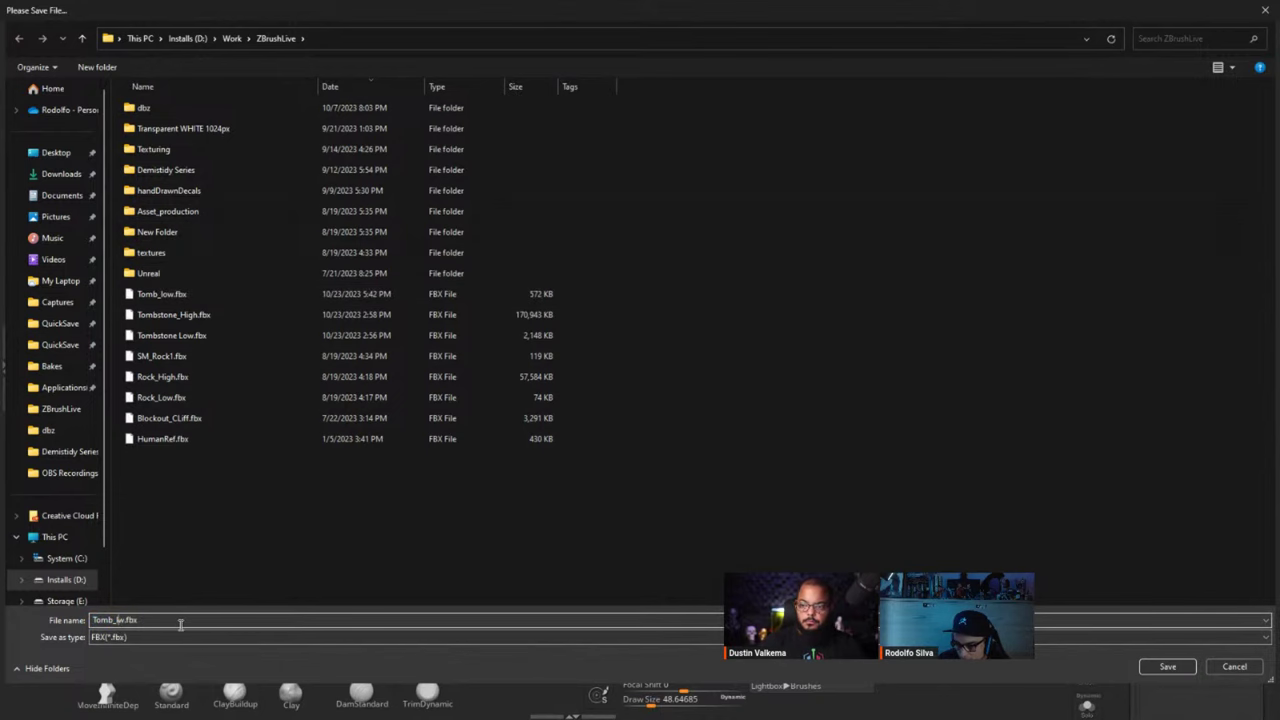
key("Delete")
type("high")
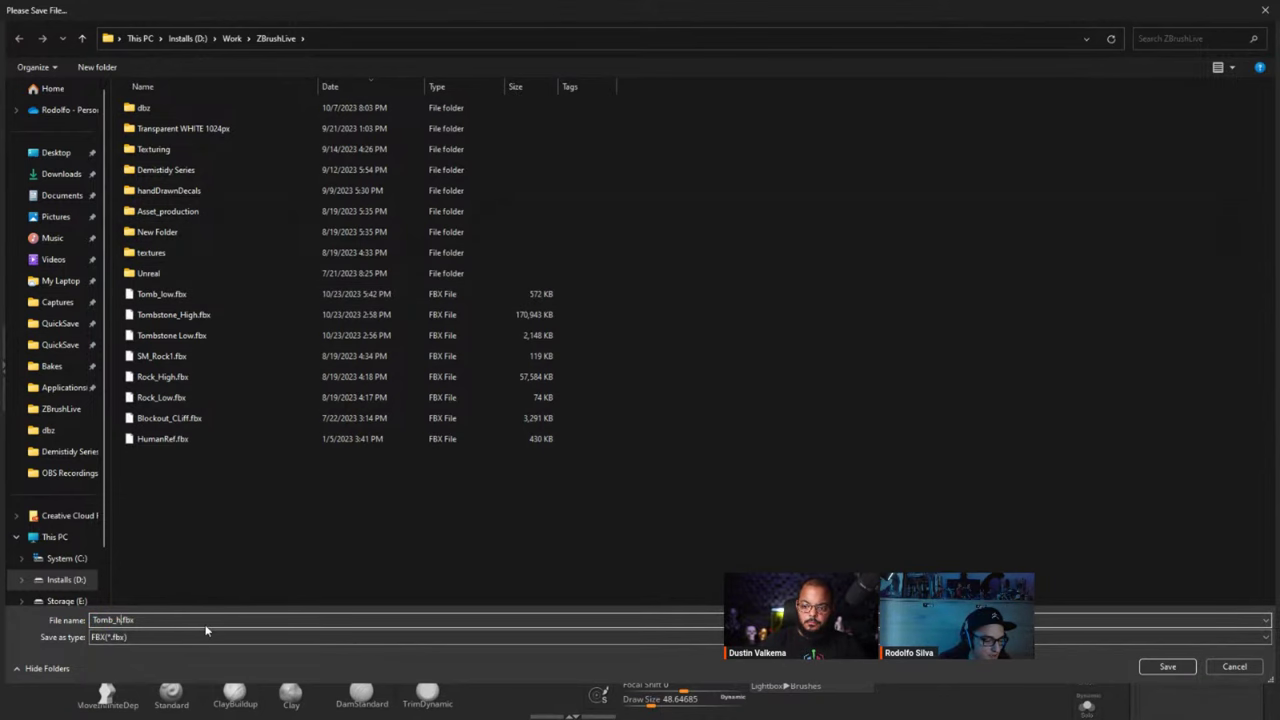
key("Return")
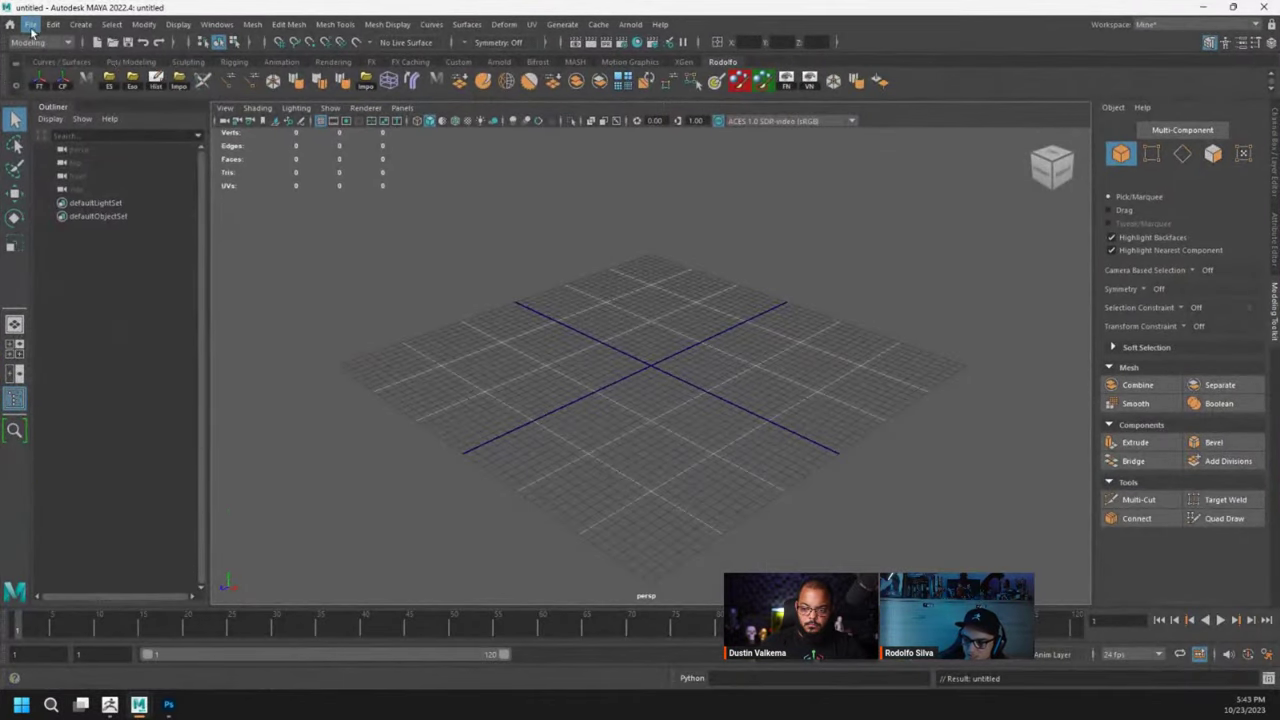
Switch to Maya, import Tomb_low.fbx from the ZBrushLive folder, and frame the Bot_low and Top_low meshes.
left_click(31, 24)
left_click(70, 178)
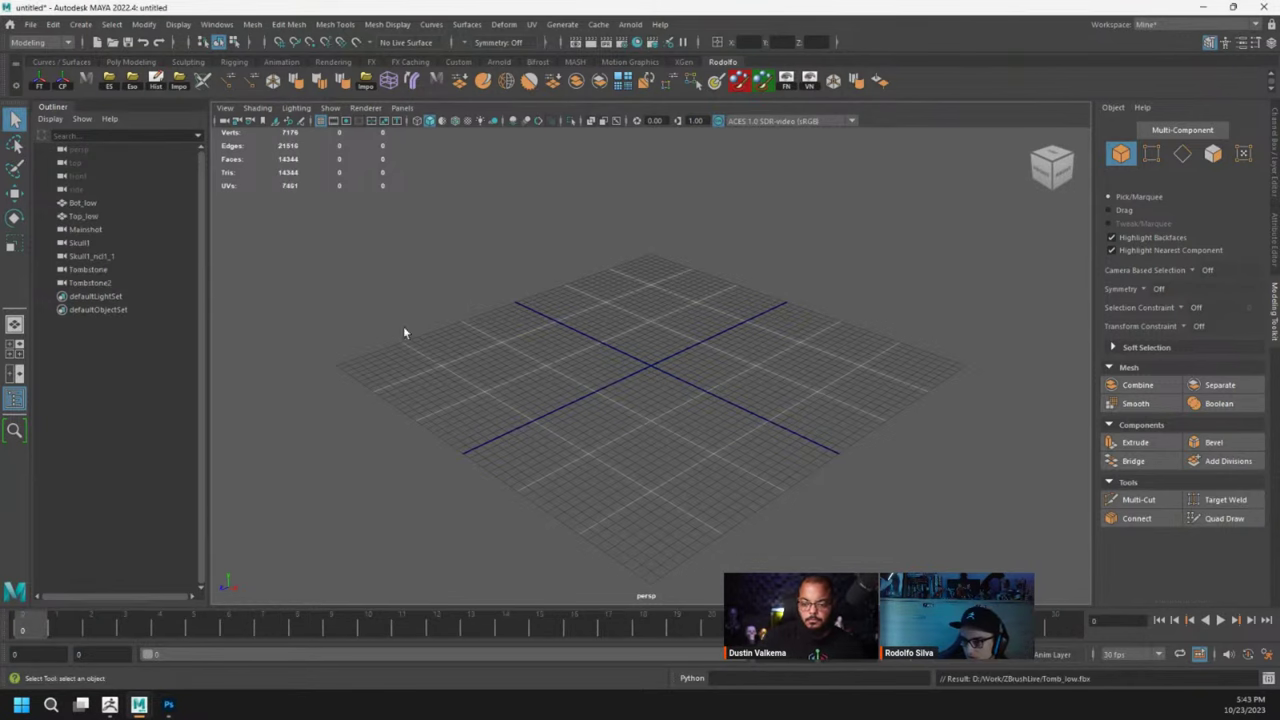
middle_click_drag(651, 371, 626, 372, "alt")
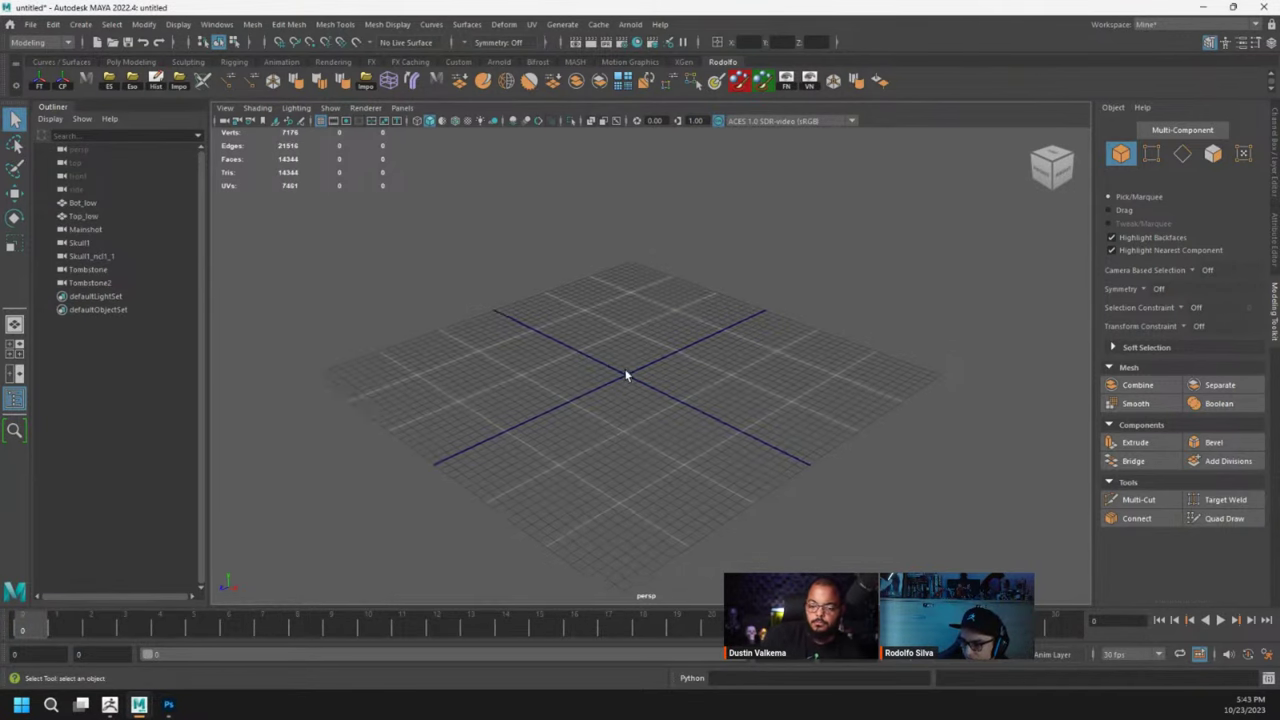
scroll(626, 372, "up", 10)
middle_click_drag(587, 426, 676, 285, "alt")
left_click_drag(609, 243, 495, 335)
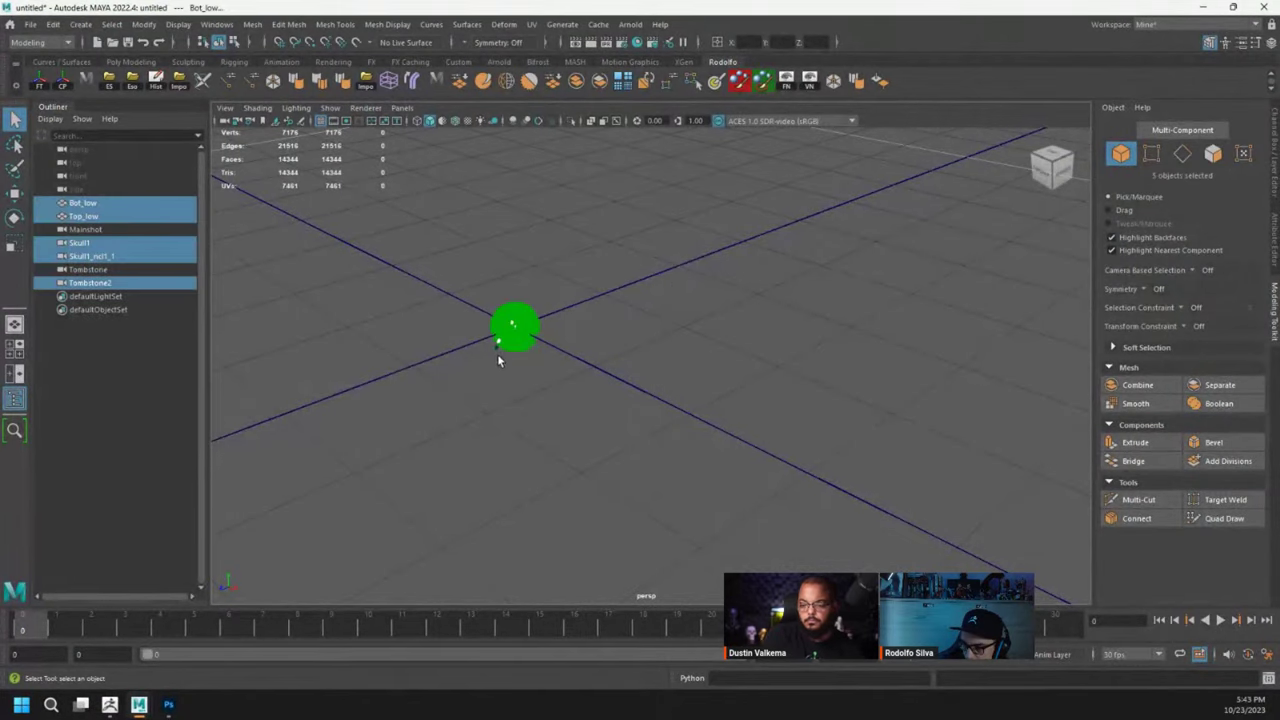
key("f")
scroll(658, 307, "up", 3)
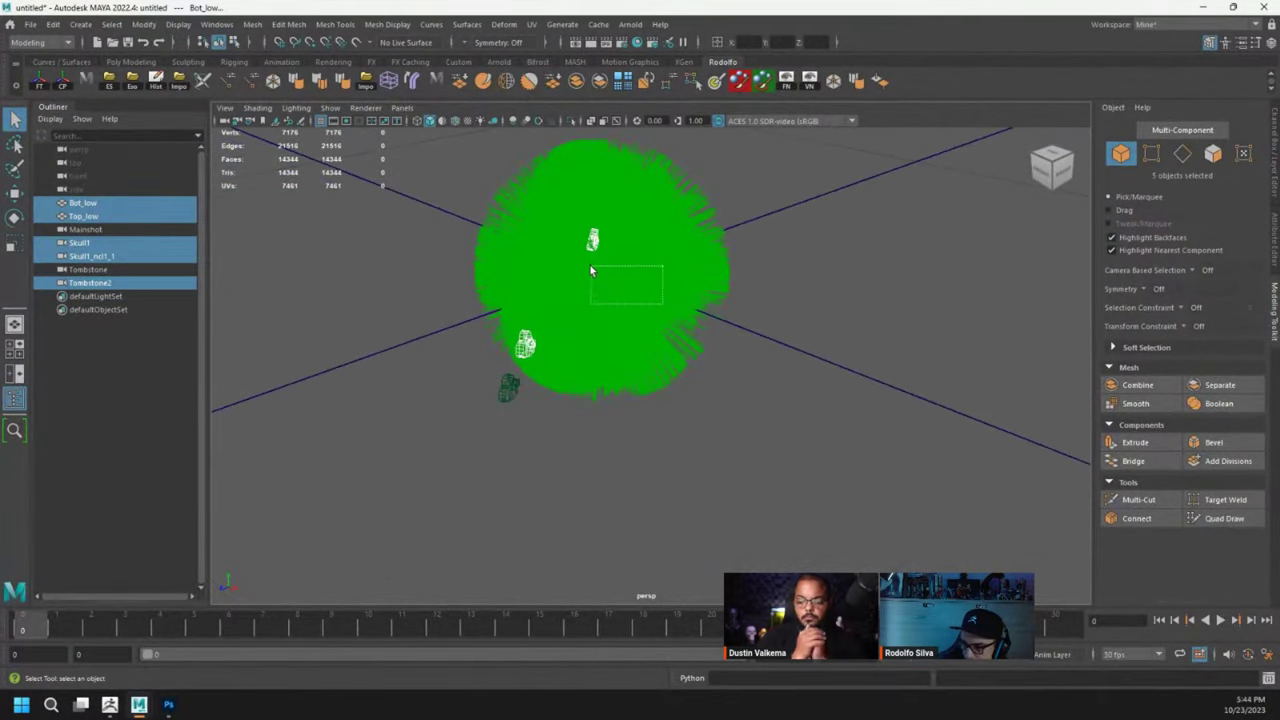
left_click_drag(590, 270, 628, 266)
left_click(786, 80)
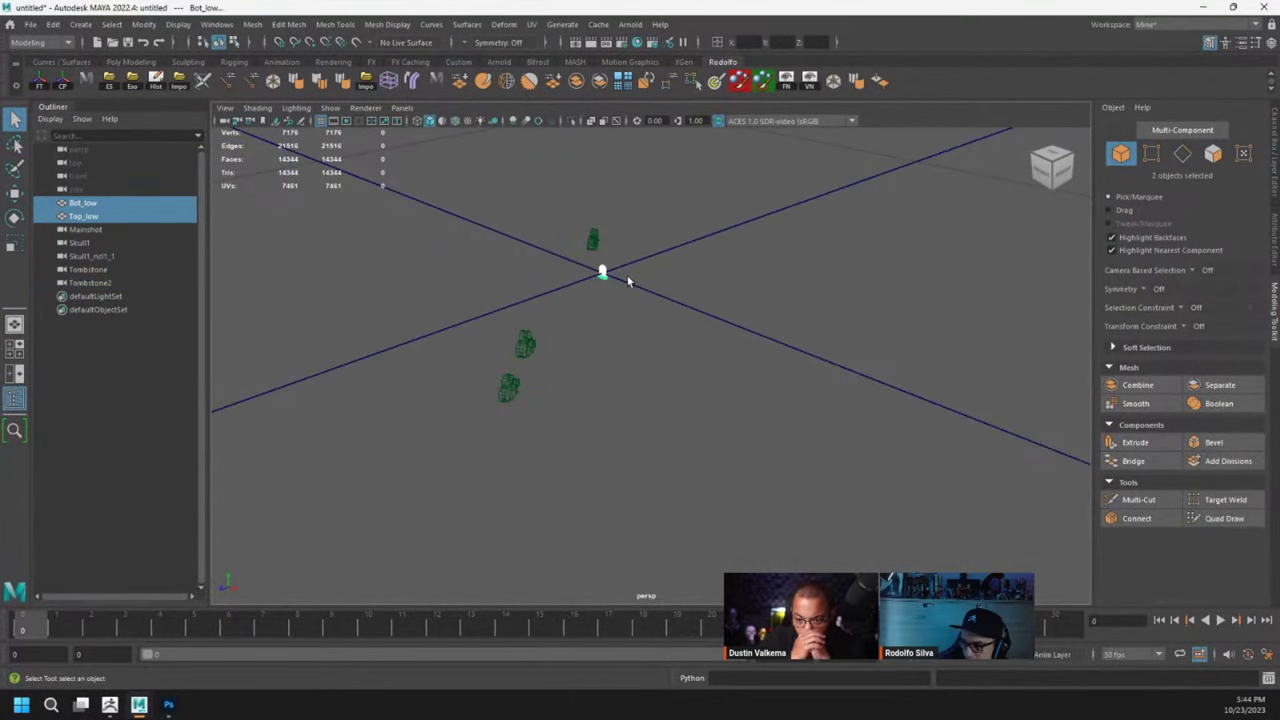
key("f")
scroll(636, 300, "up", 5)
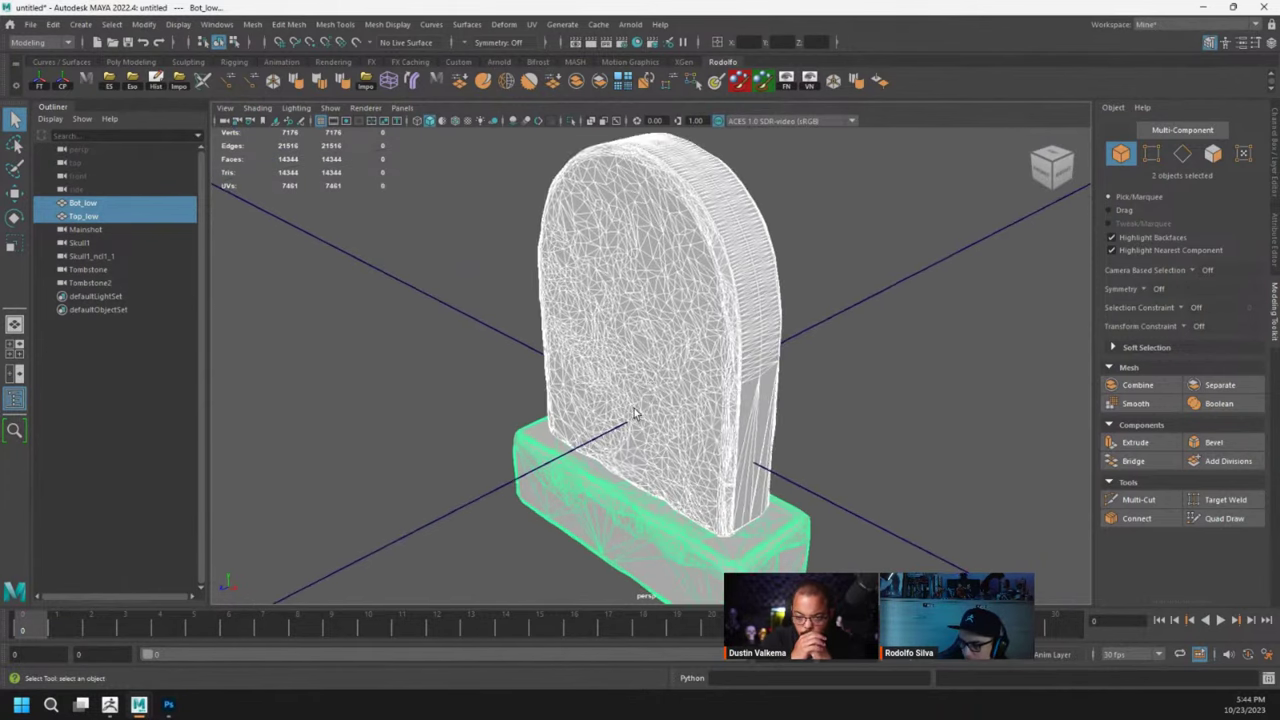
Assign a new Blinn material to the Top_low mesh and name it Top.
middle_click_drag(609, 329, 623, 343, "alt")
left_click_drag(623, 343, 686, 316, "alt")
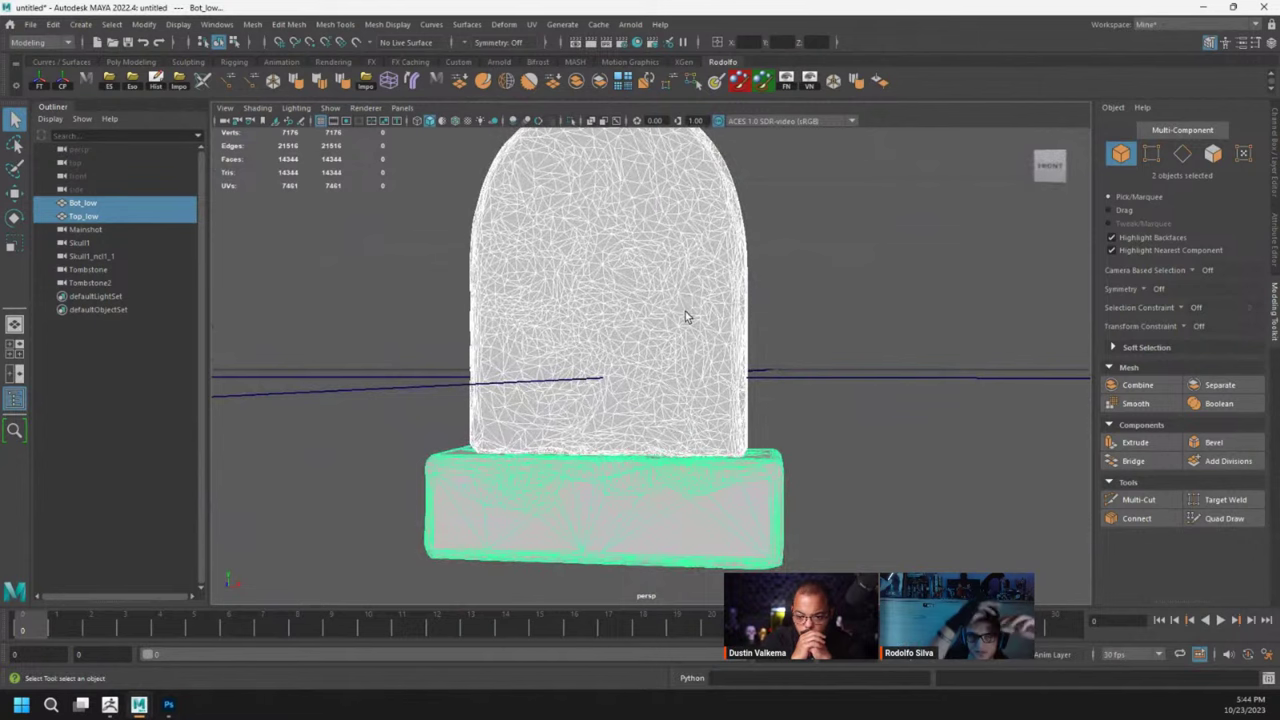
left_click_drag(838, 230, 779, 318, "alt")
left_click(778, 318)
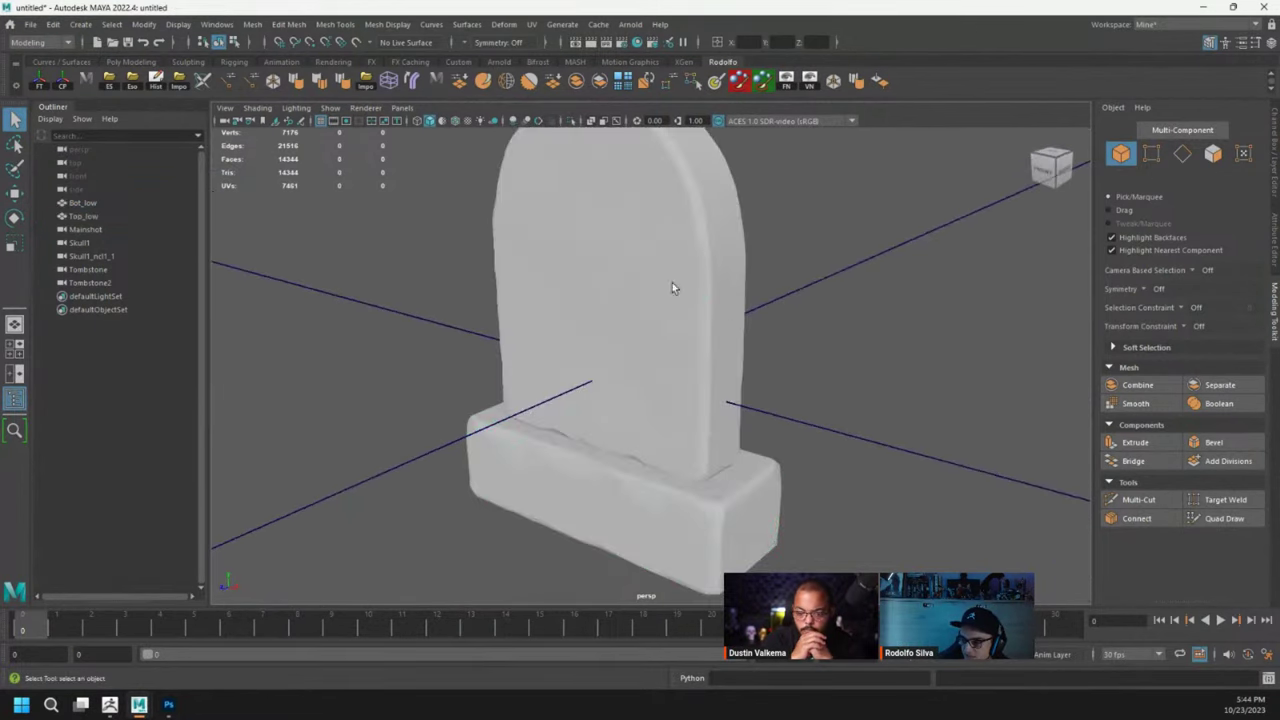
right_click_drag(673, 280, 800, 622)
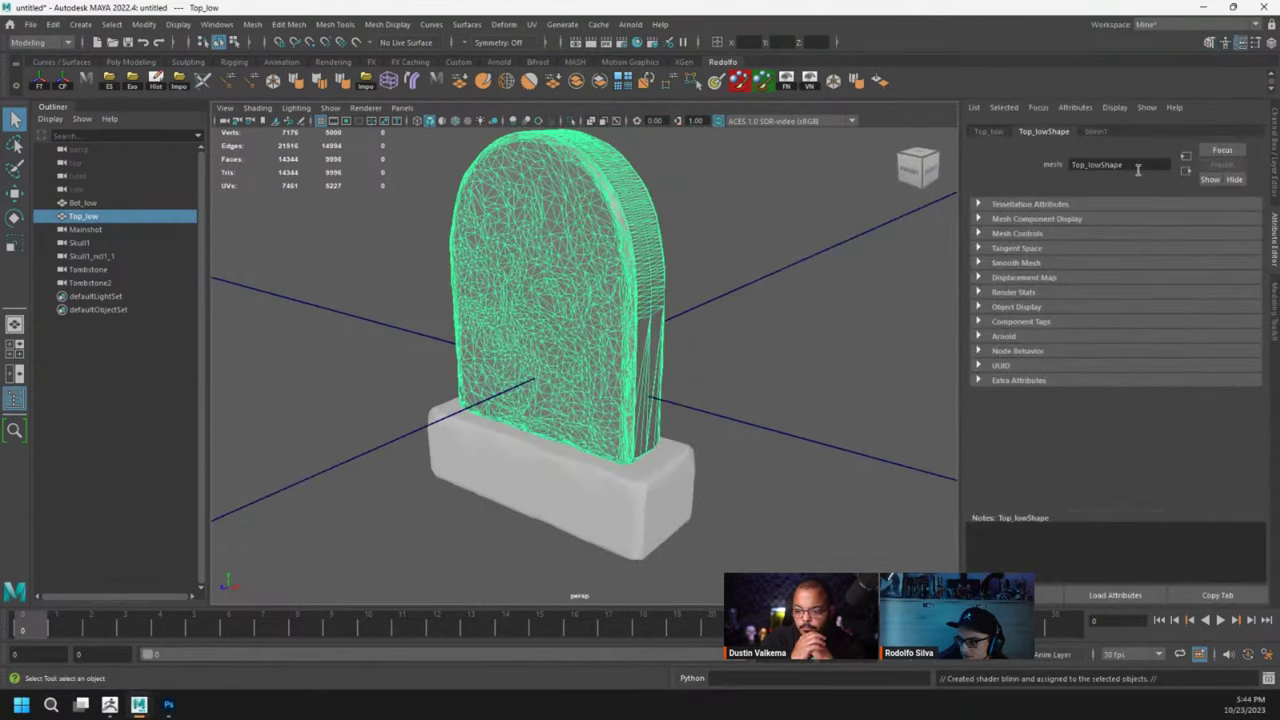
left_click(1094, 131)
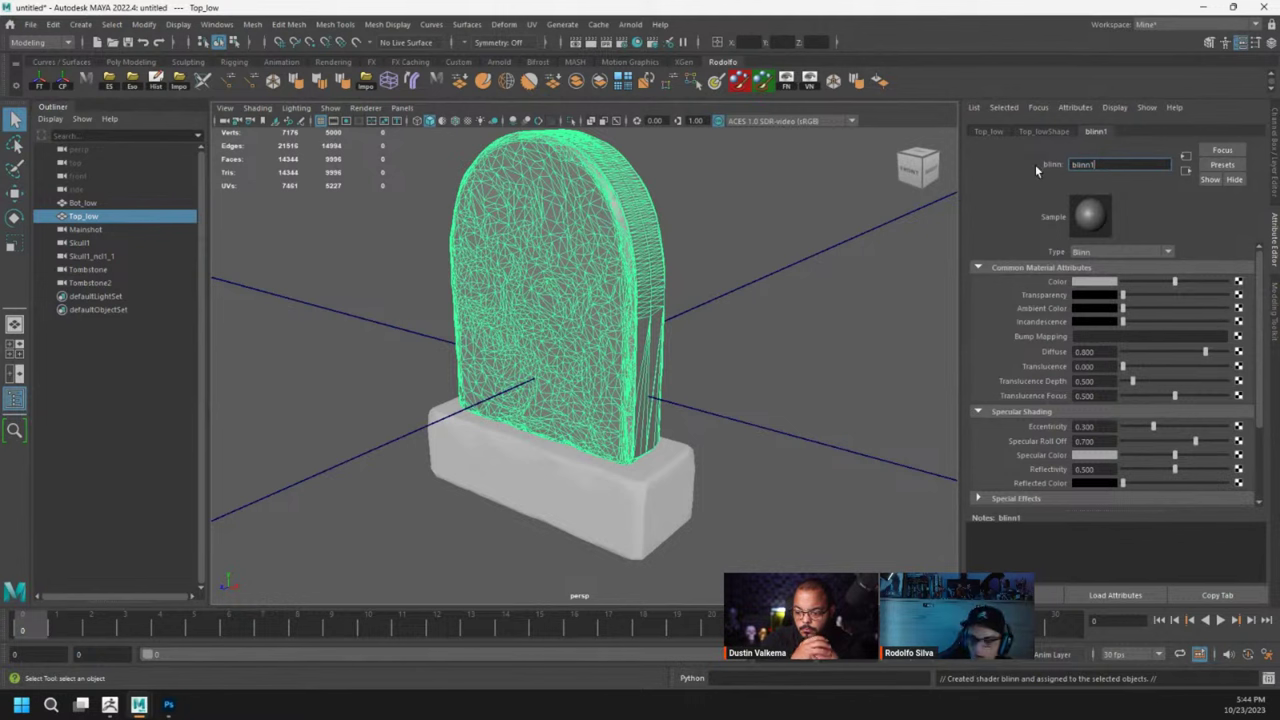
key("BackSpace")
key("BackSpace")
key("BackSpace")
key("BackSpace")
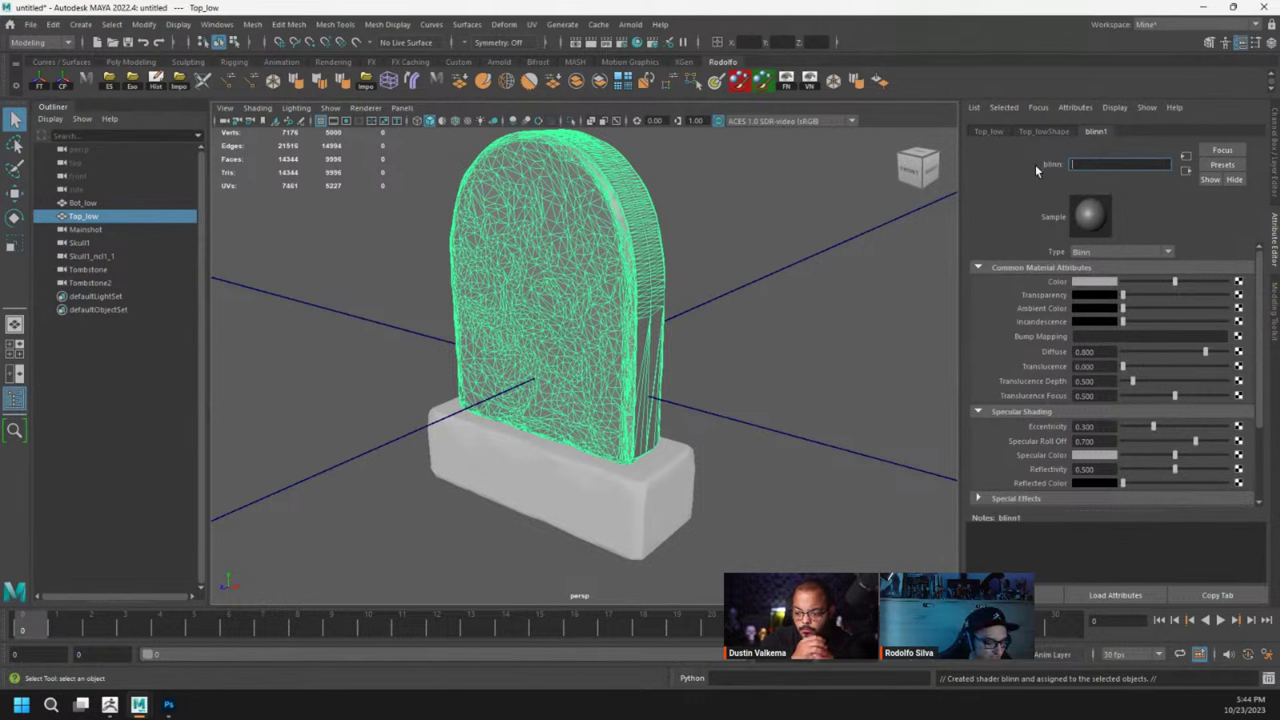
type("Top")
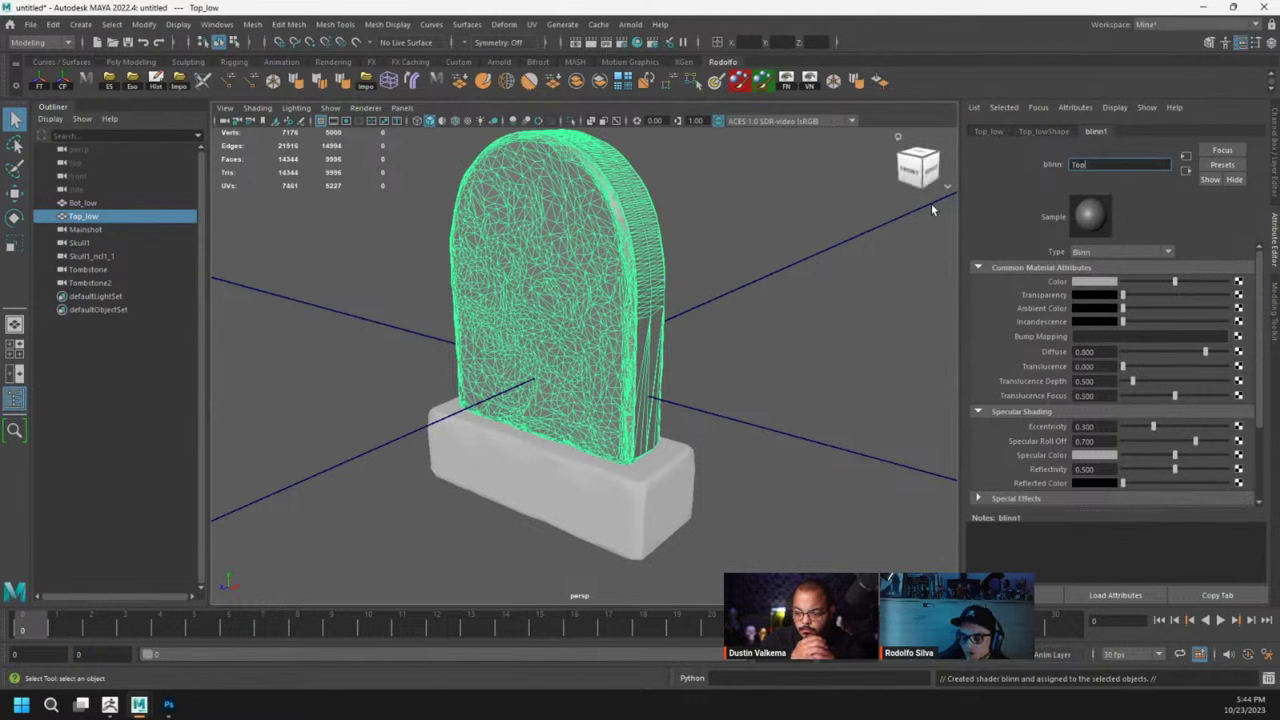
Assign a new Blinn material to the Bot_low mesh and name it Bottom.
left_click(604, 497)
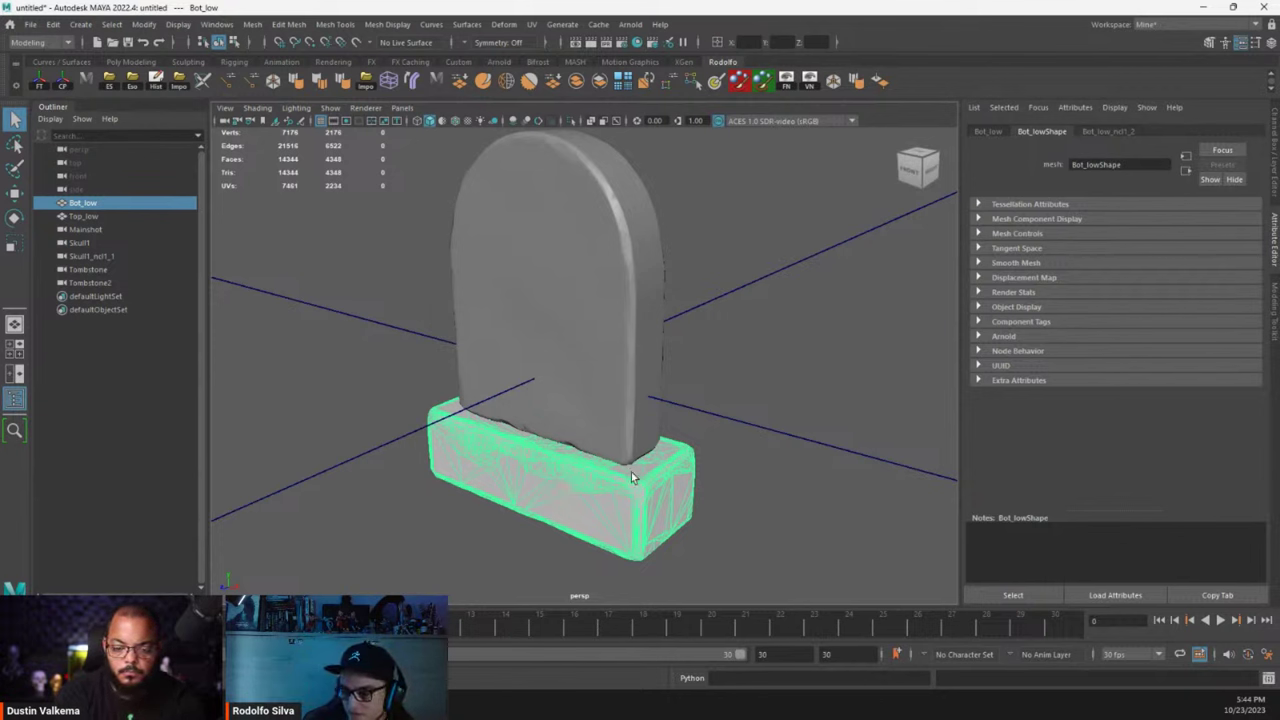
right_click_drag(471, 339, 556, 598)
double_click(1104, 163)
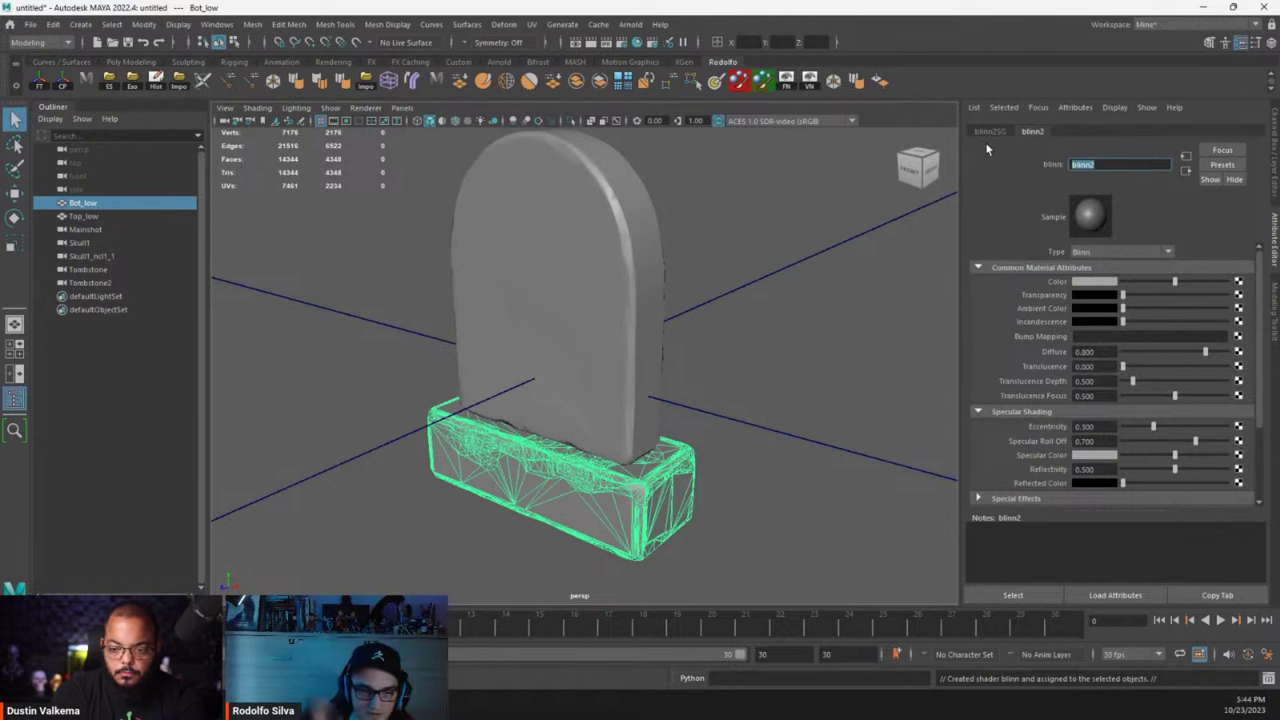
type("Bottom")
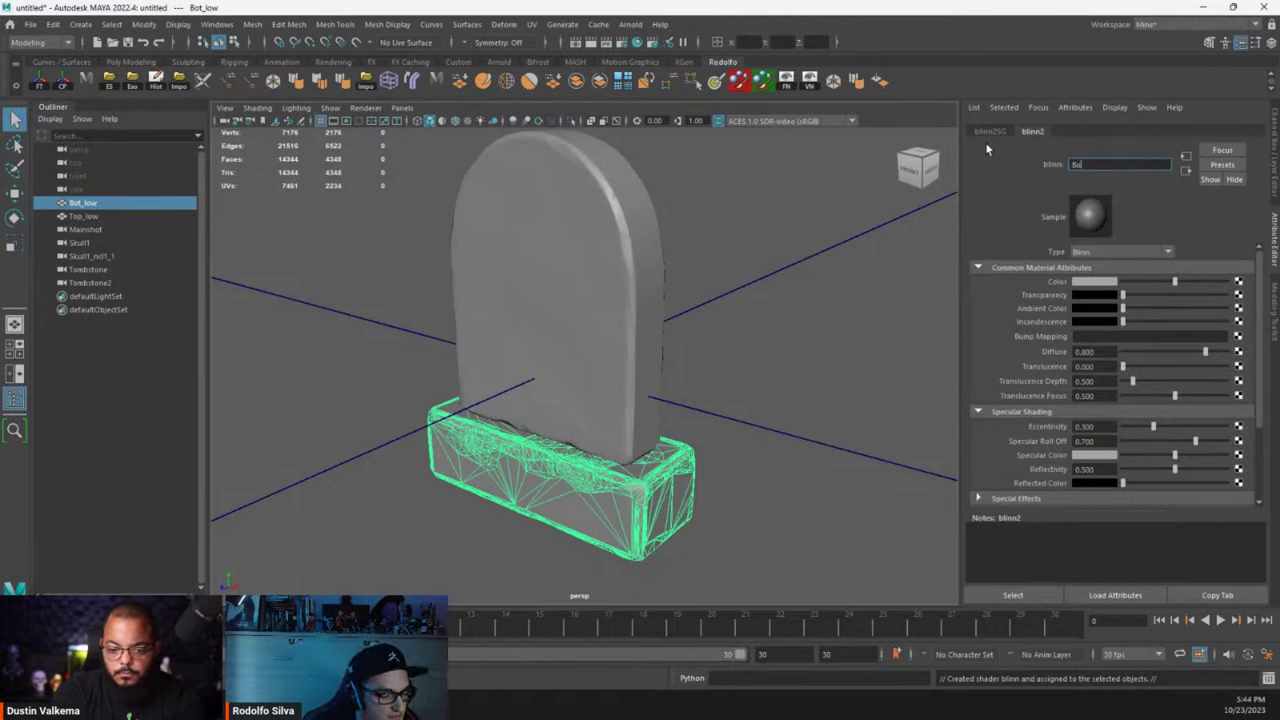
key("Return")
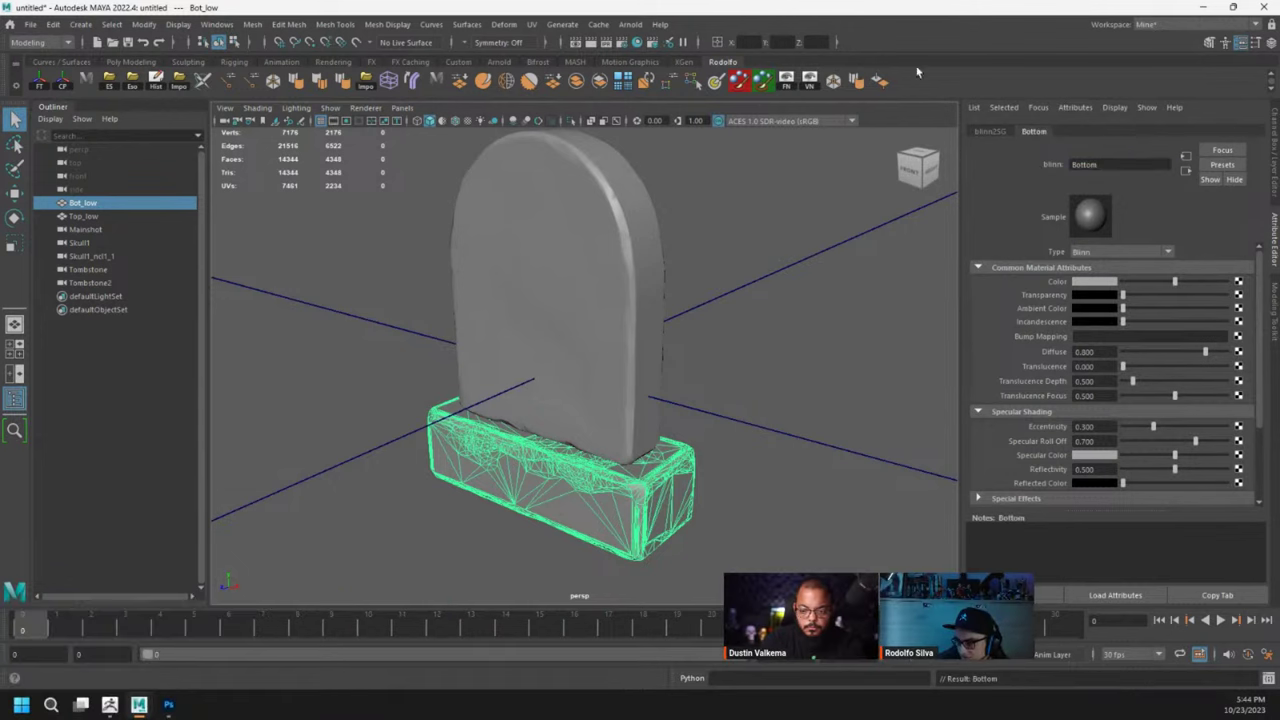
left_click(615, 313)
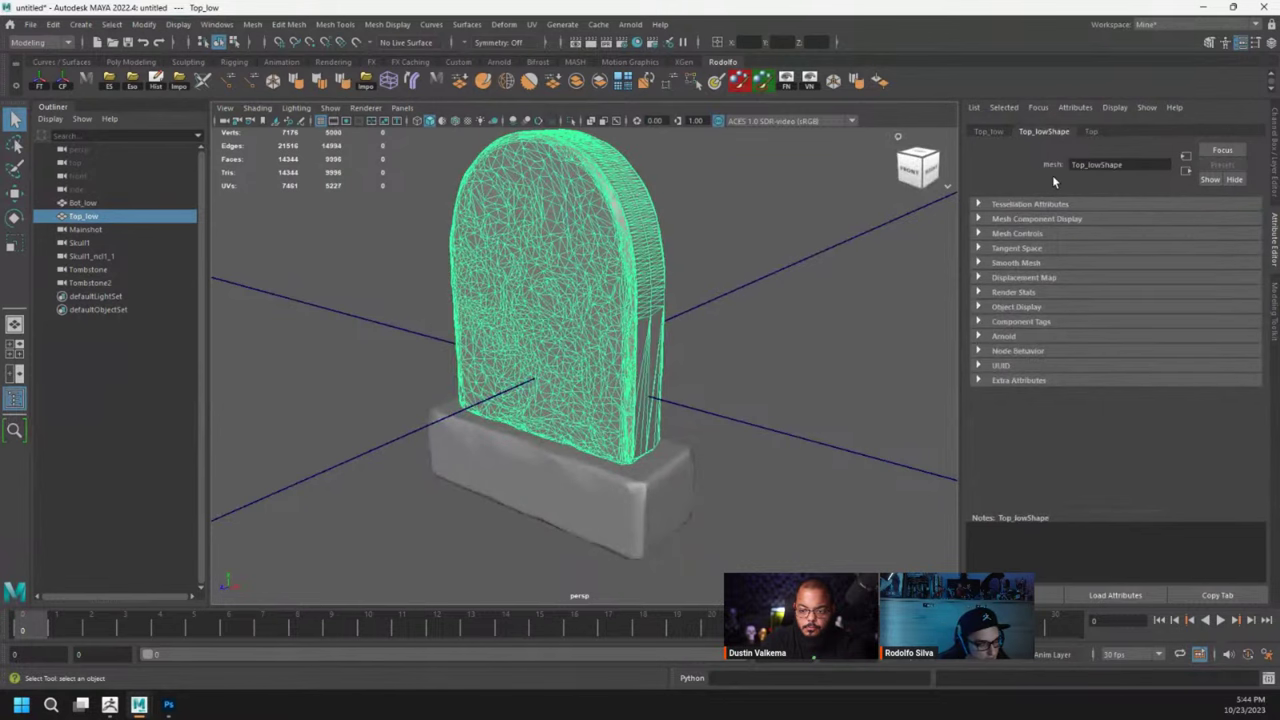
key("ctrl+shift+d")
key("ctrl+z")
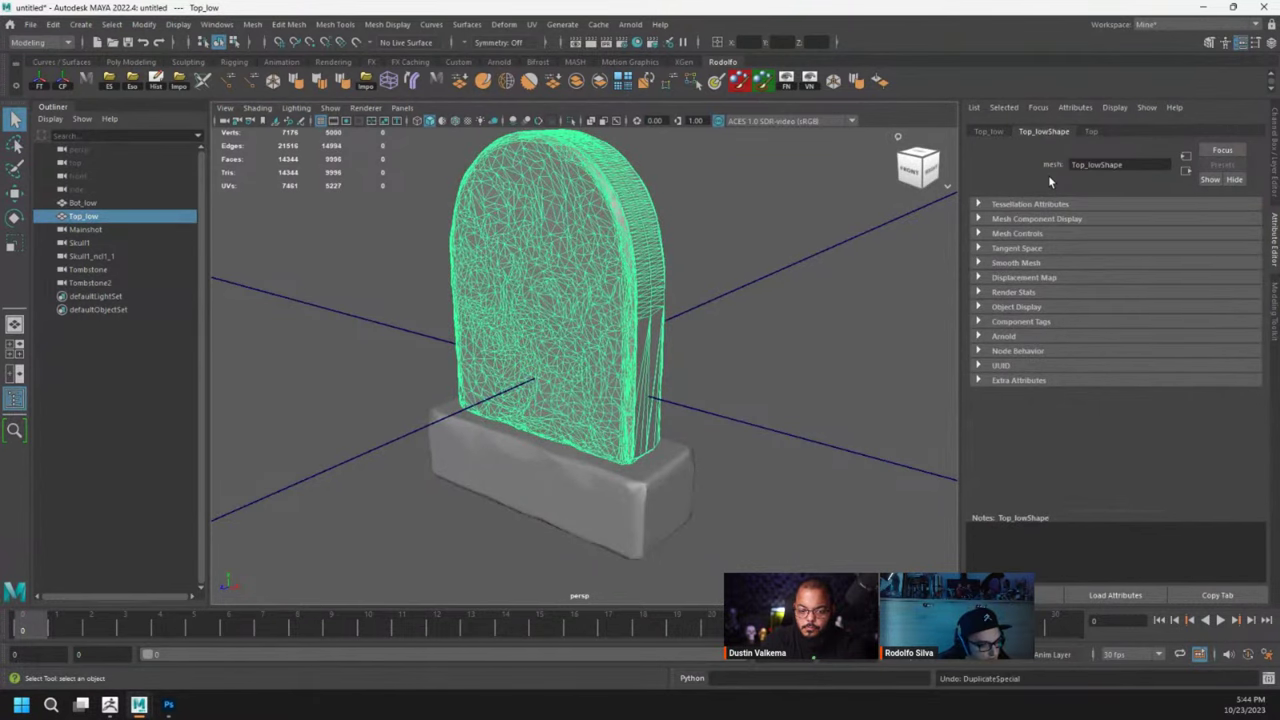
key("alt+d")
key("ctrl+z")
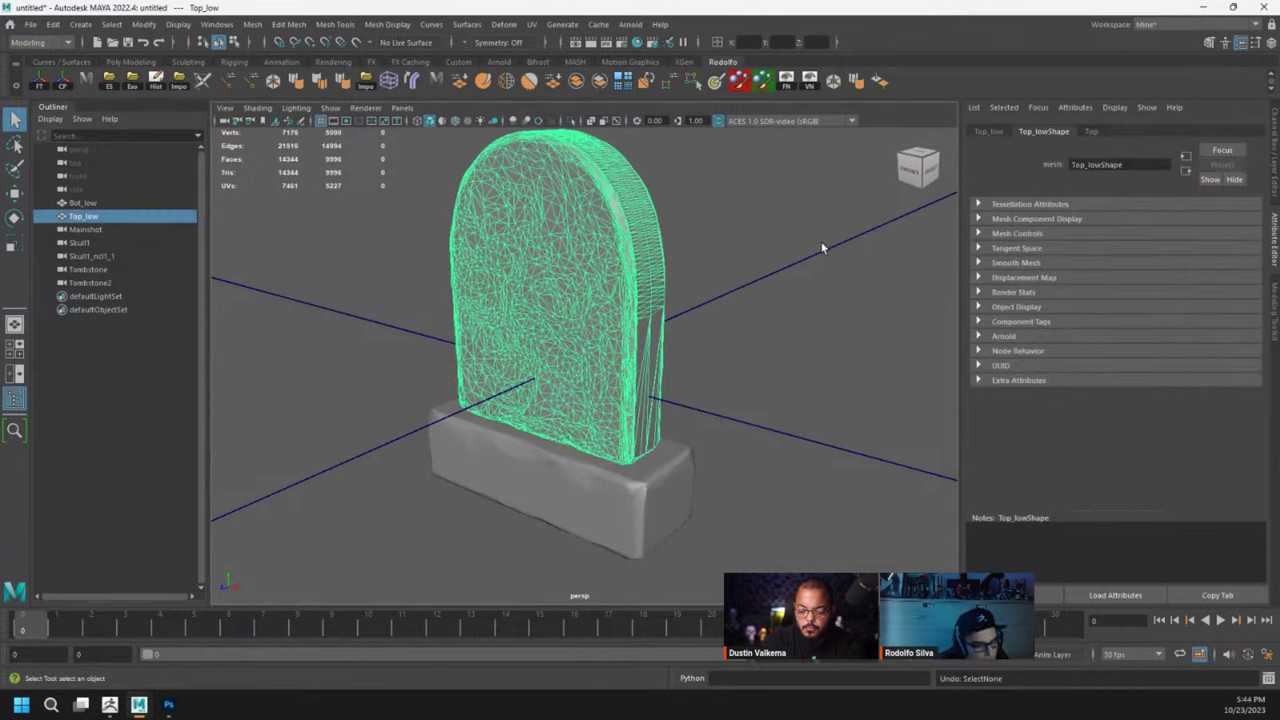
Check the materials on both tombstone parts, select Bot_low and Top_low together, and export them as Tomb_low.fbx.
left_click(1091, 132)
left_click(606, 483)
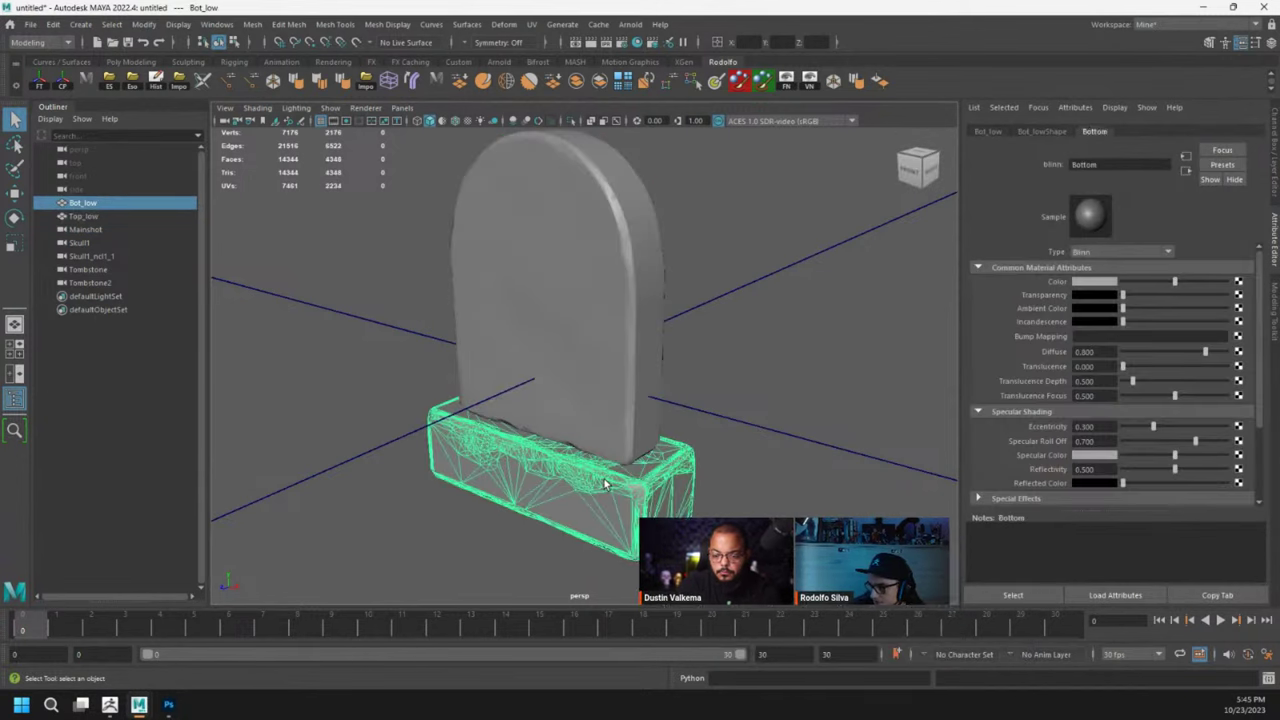
left_click(623, 300, "shift")
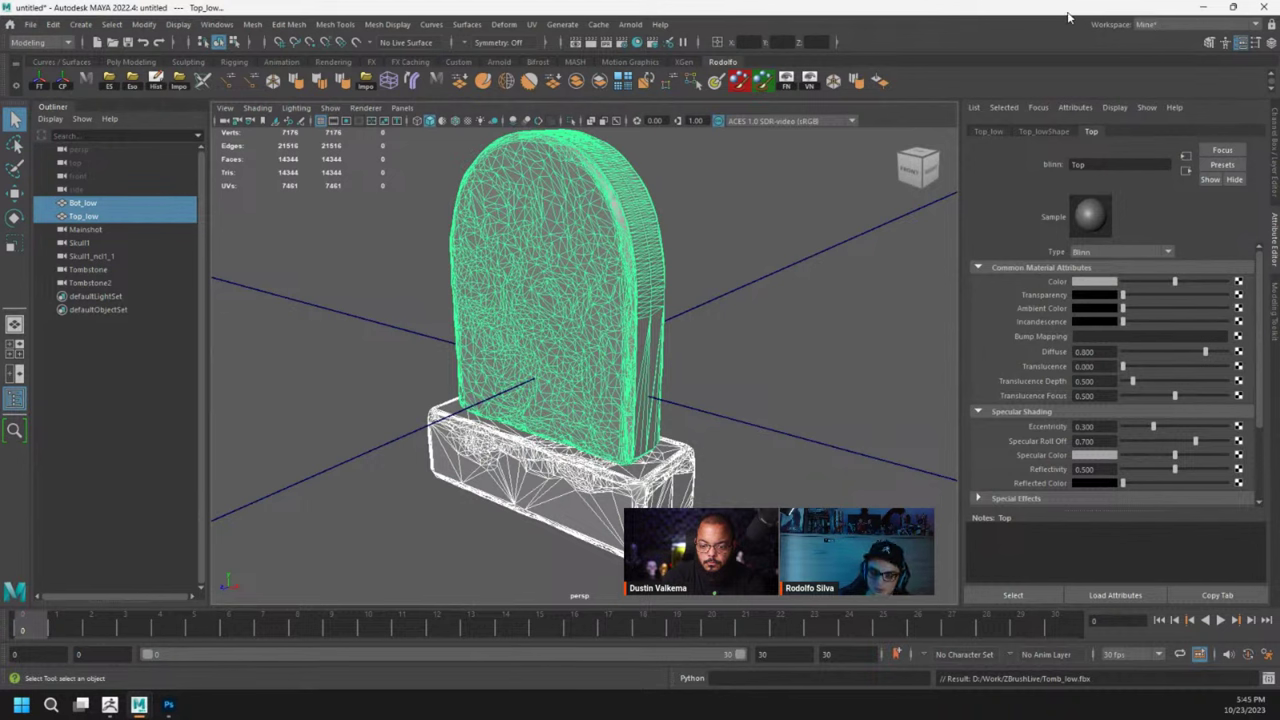
Switch to Substance 3D Painter and select the Bot texture set of the open tombstone project.
left_click_drag(1063, 16, 265, 156)
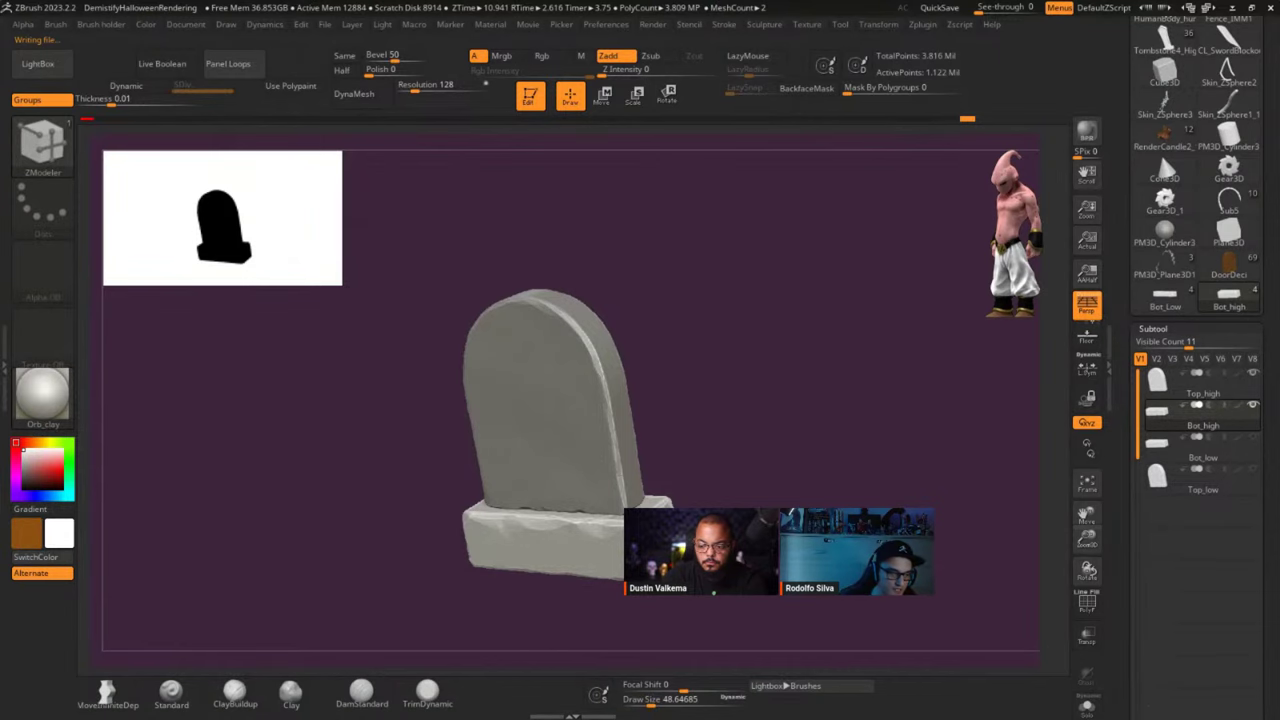
mouse_move(0, 330)
left_mouse_down()
mouse_move(660, 289)
mouse_move(863, 192)
mouse_move(703, 123)
left_mouse_up()
double_click(703, 123)
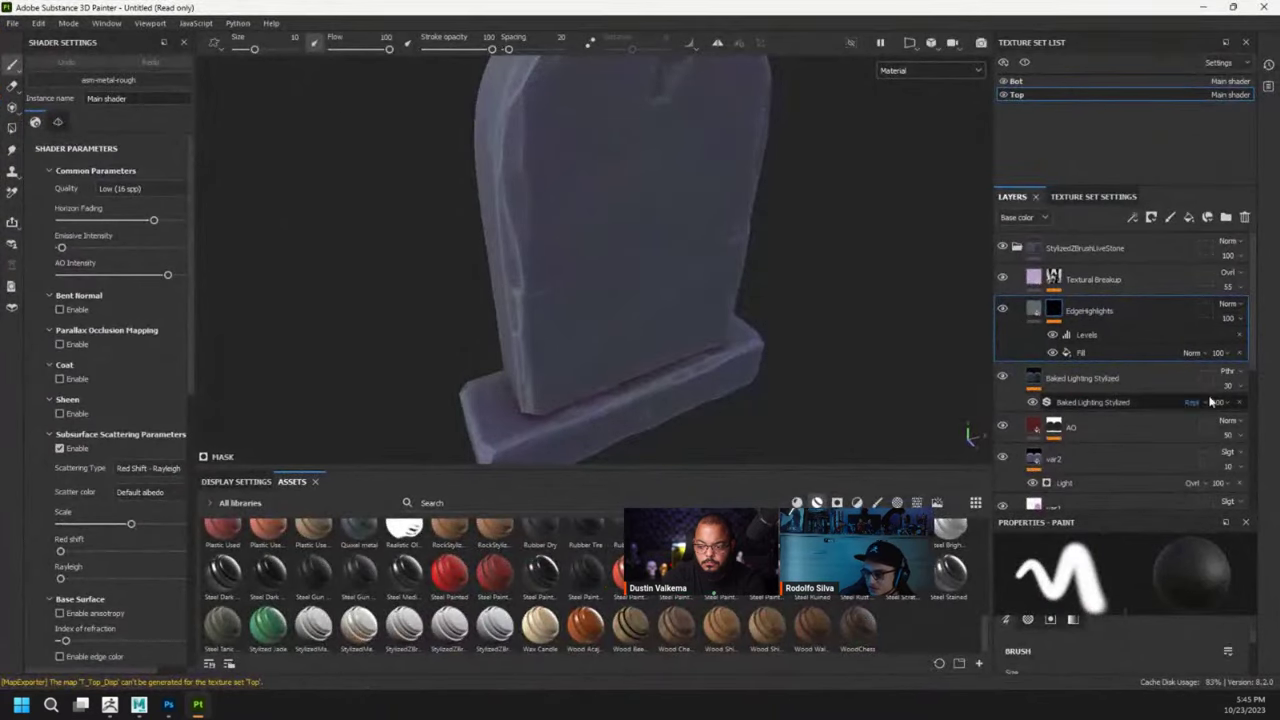
left_click(1069, 81)
Create a new project from Tomb_low.fbx at 4096 document resolution, discarding the changes to the open project.
left_click(15, 23)
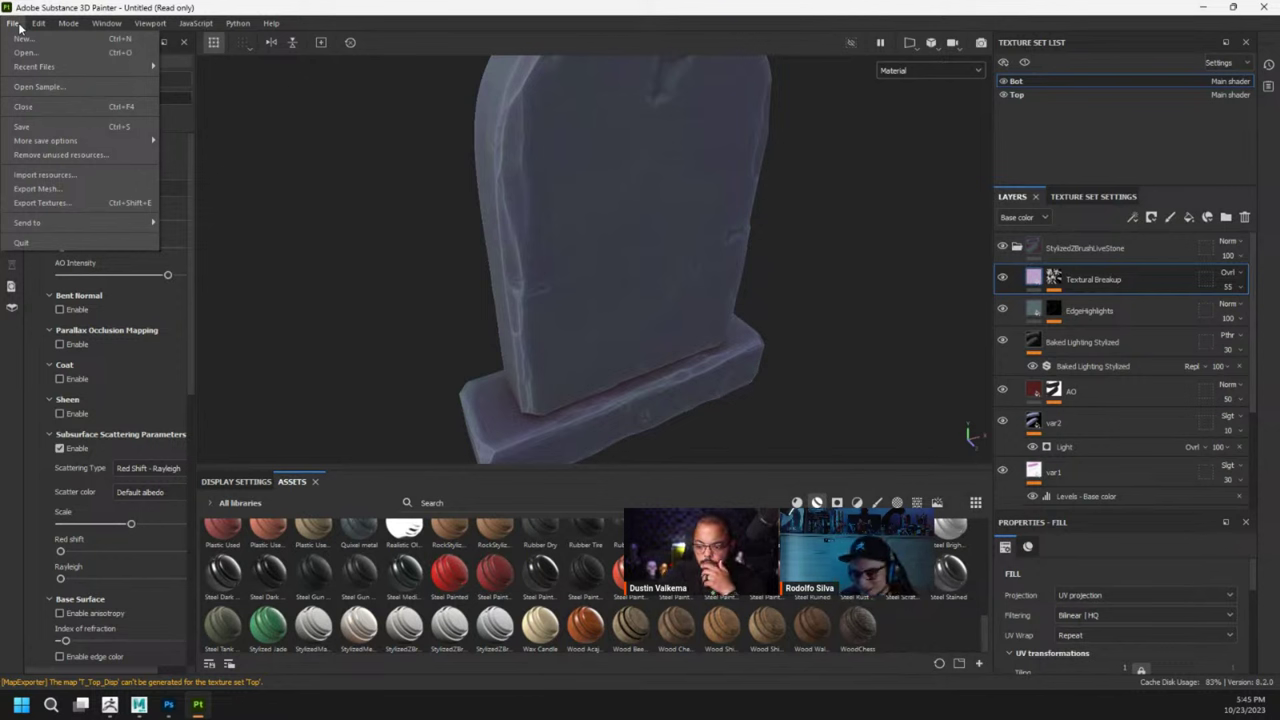
left_click(19, 40)
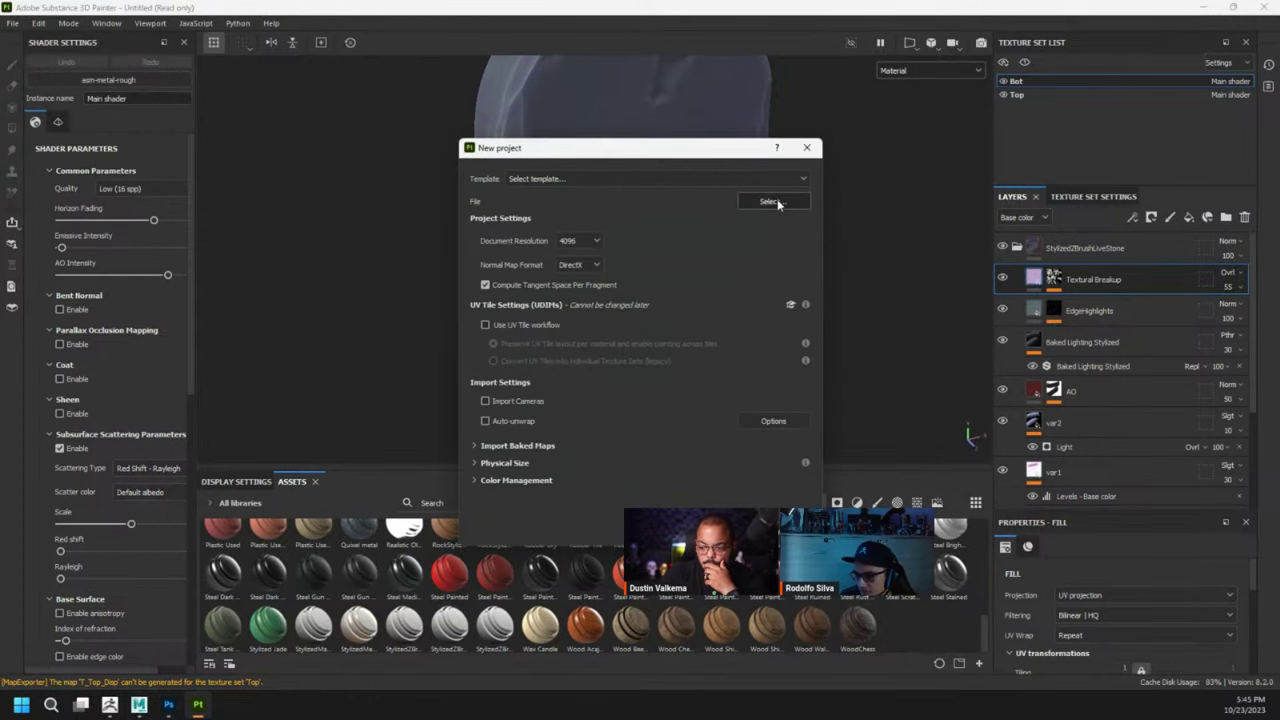
left_click(771, 201)
left_click_drag(696, 180, 590, 343)
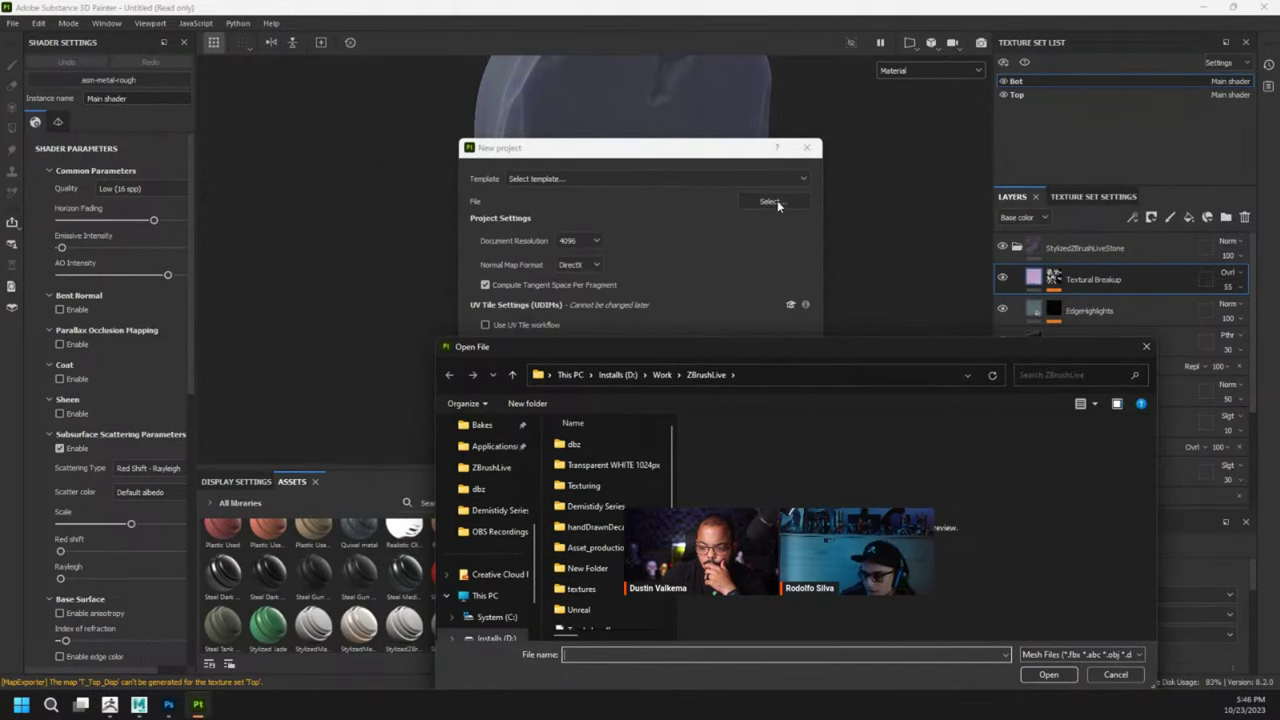
left_click_drag(688, 352, 688, 342)
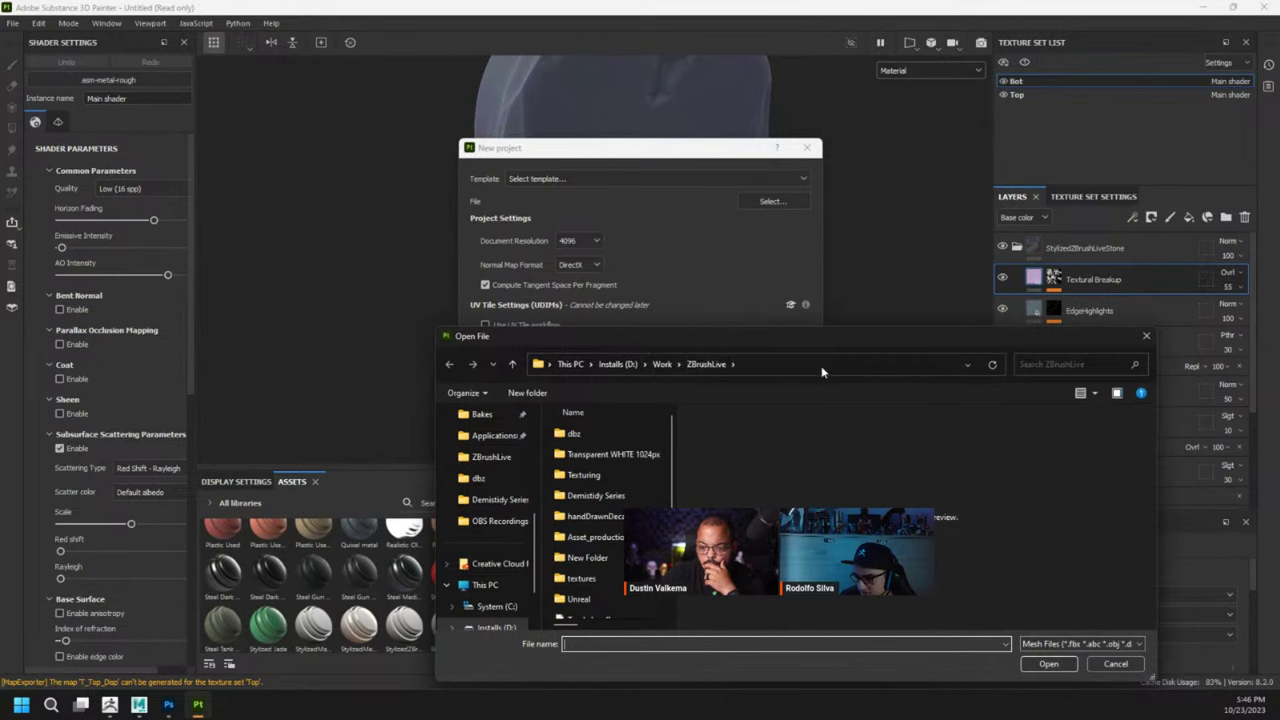
double_click(816, 340)
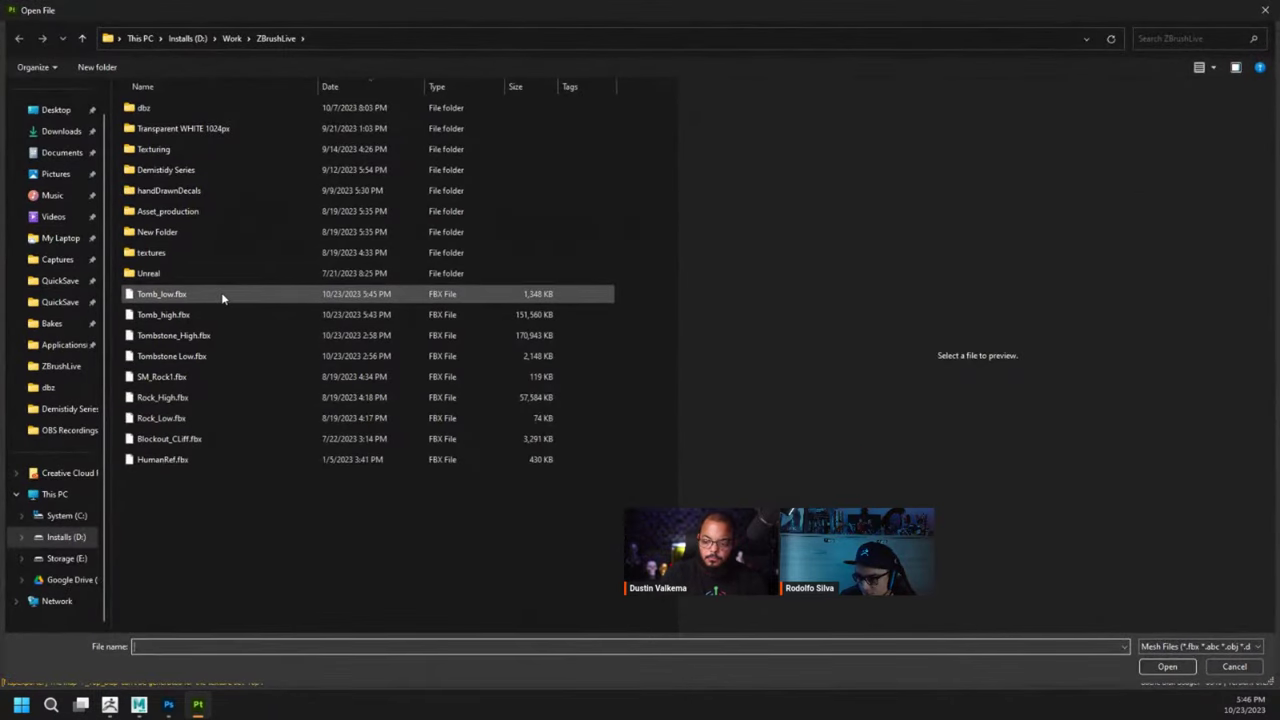
double_click(222, 298)
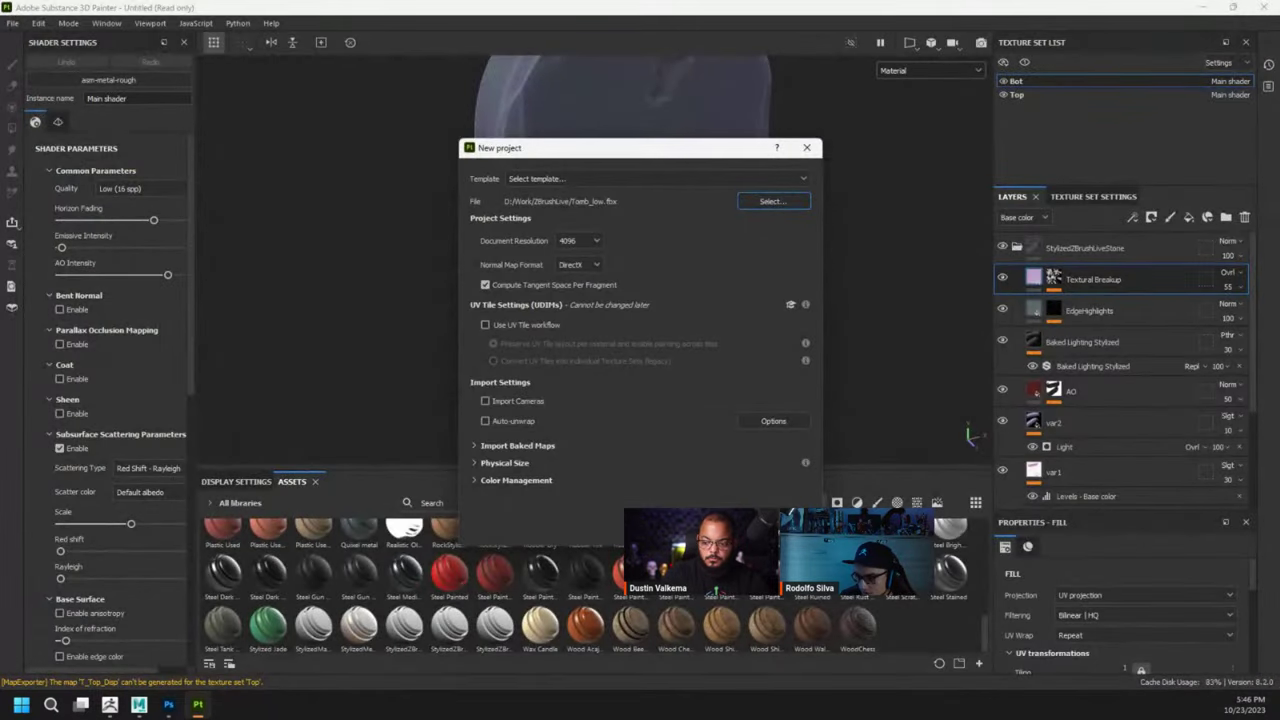
left_click(727, 560)
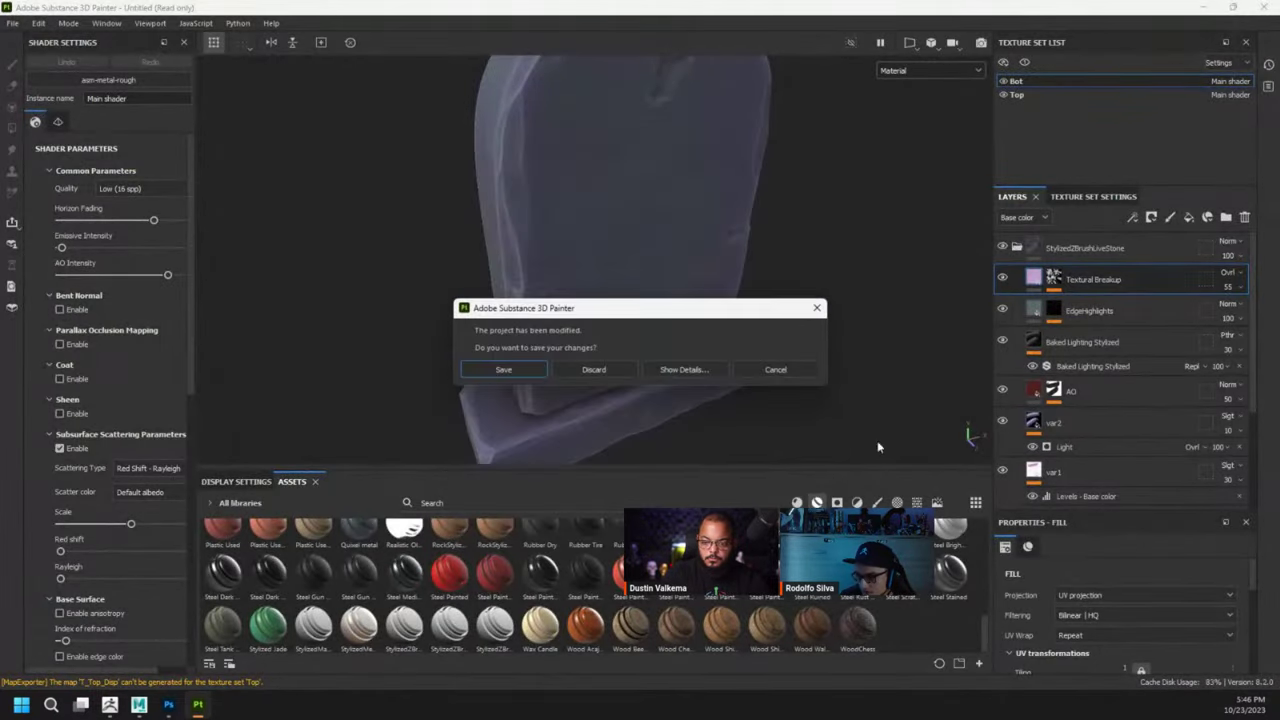
left_click(603, 370)
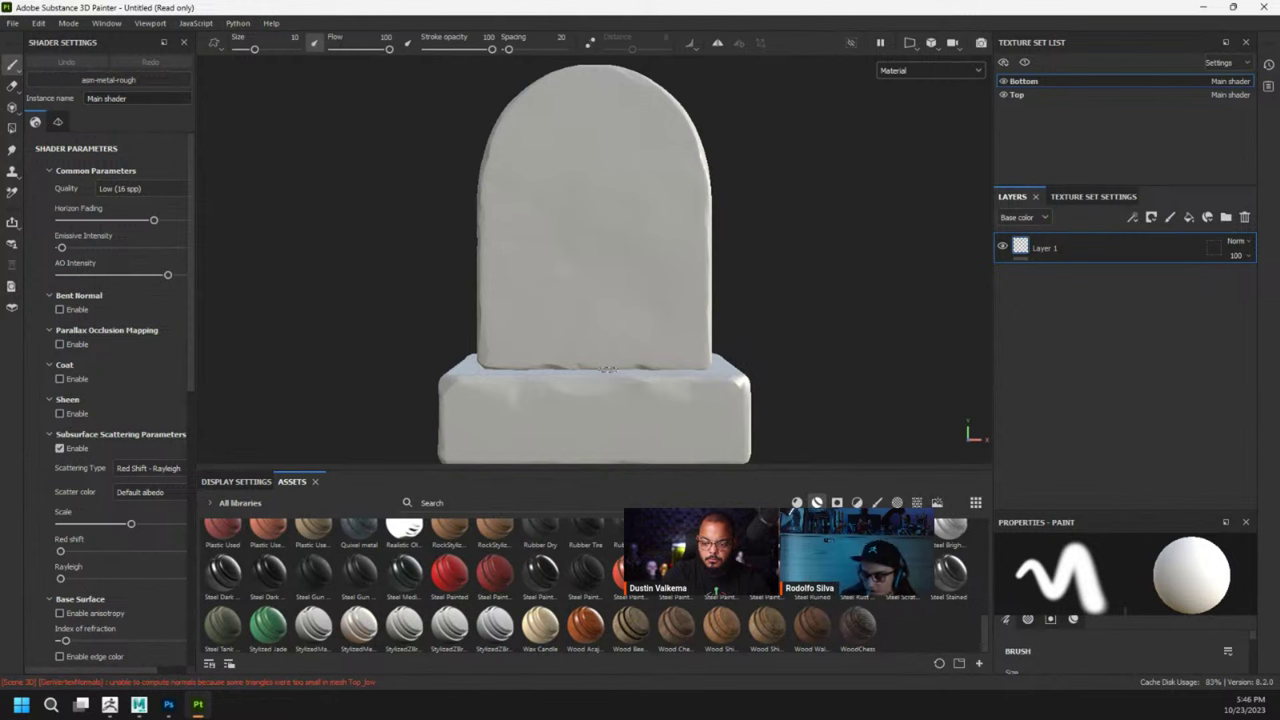
Inspect the imported low-poly tombstone from several angles, including its base and side edges.
left_click_drag(810, 268, 640, 292, "alt")
scroll(645, 298, "down", 2)
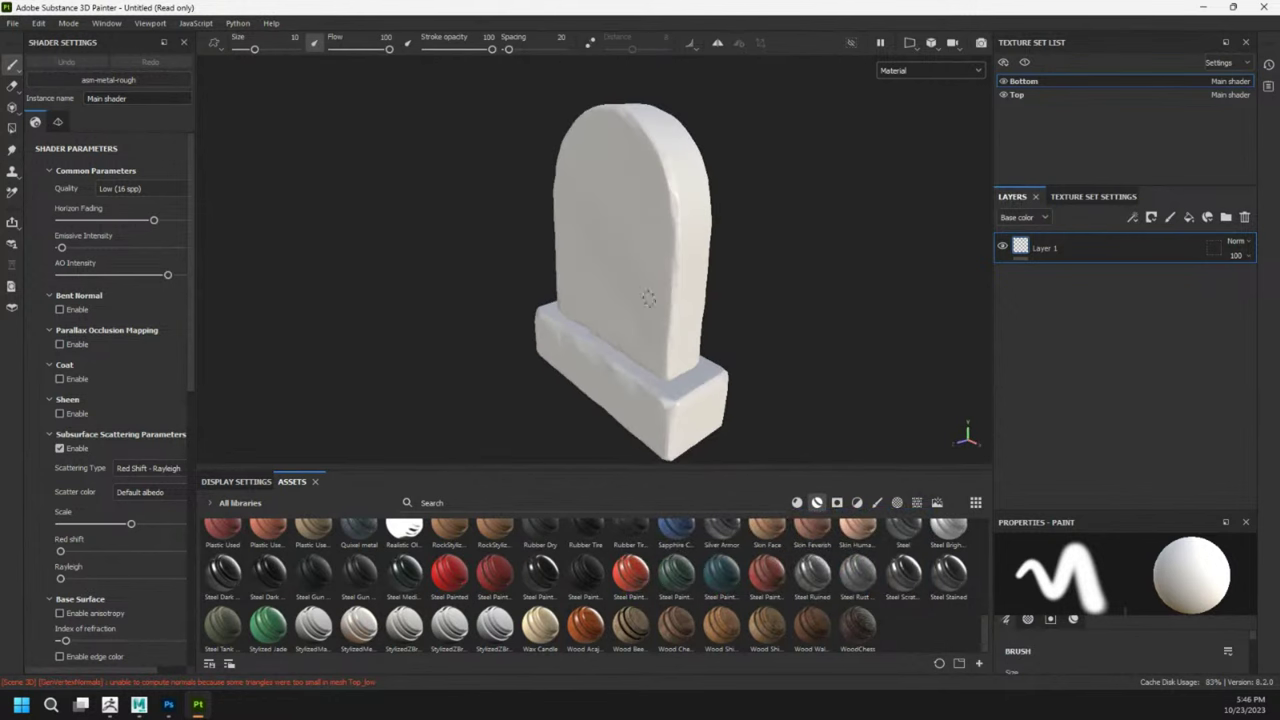
middle_click_drag(684, 303, 542, 299, "alt")
mouse_move(541, 299)
left_mouse_down("alt")
mouse_move(443, 323)
mouse_move(592, 298)
left_mouse_up("alt")
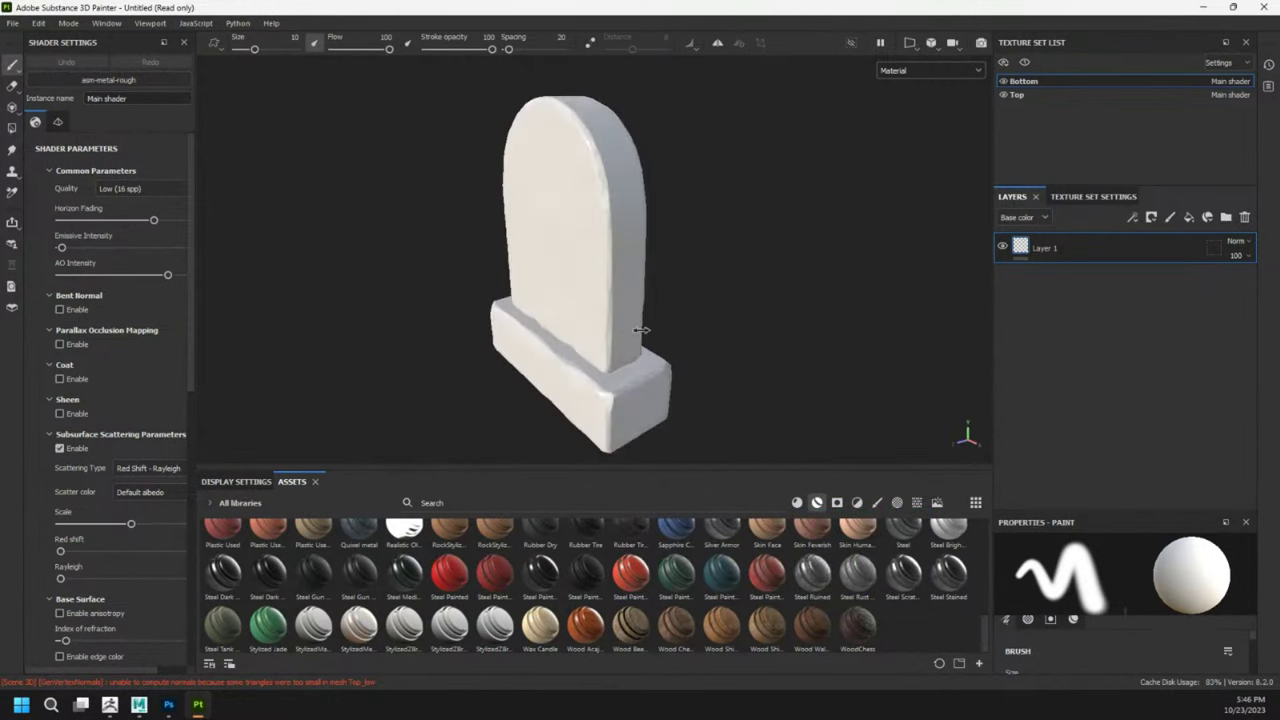
right_click_drag(638, 331, 600, 334, "shift")
scroll(594, 352, "up", 2)
left_click_drag(591, 360, 604, 329, "alt")
scroll(590, 420, "up", 2)
left_click_drag(579, 426, 689, 378, "alt")
scroll(579, 402, "down", 3)
middle_click_drag(646, 391, 1103, 205, "alt")
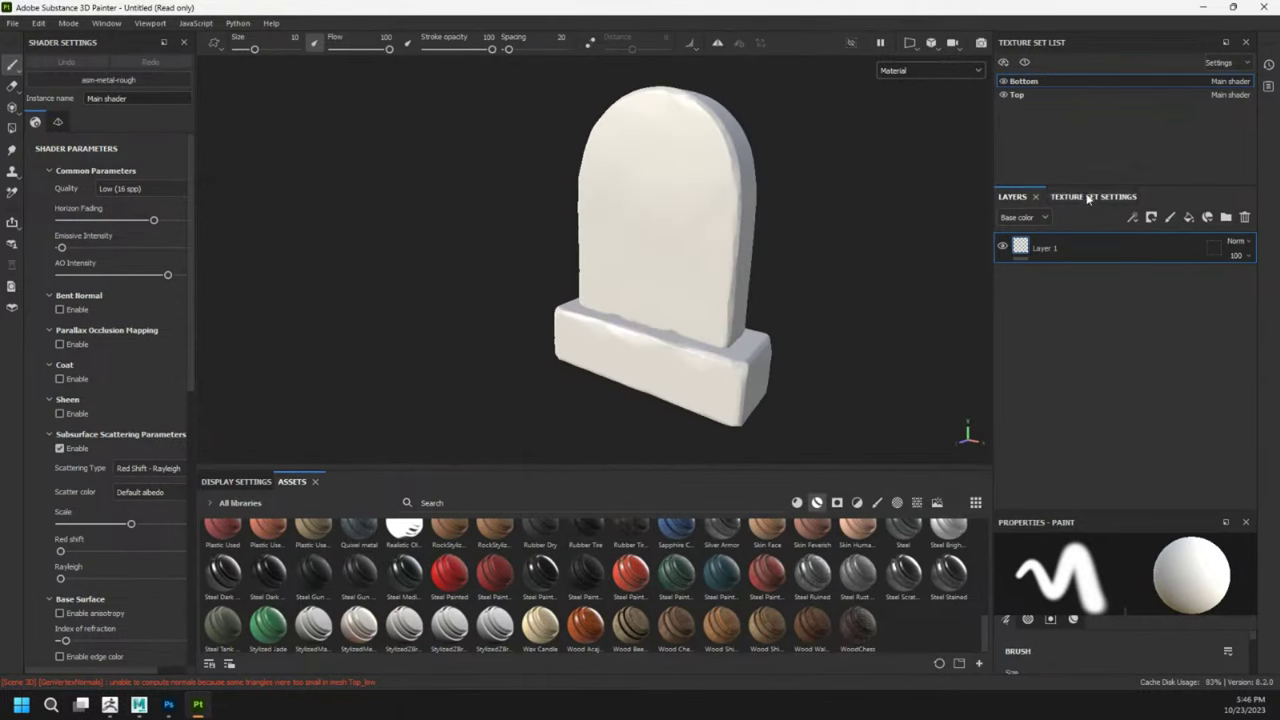
Select the Top texture set and load Tomb_high.fbx as the high definition mesh for baking its mesh maps.
left_click(1095, 197)
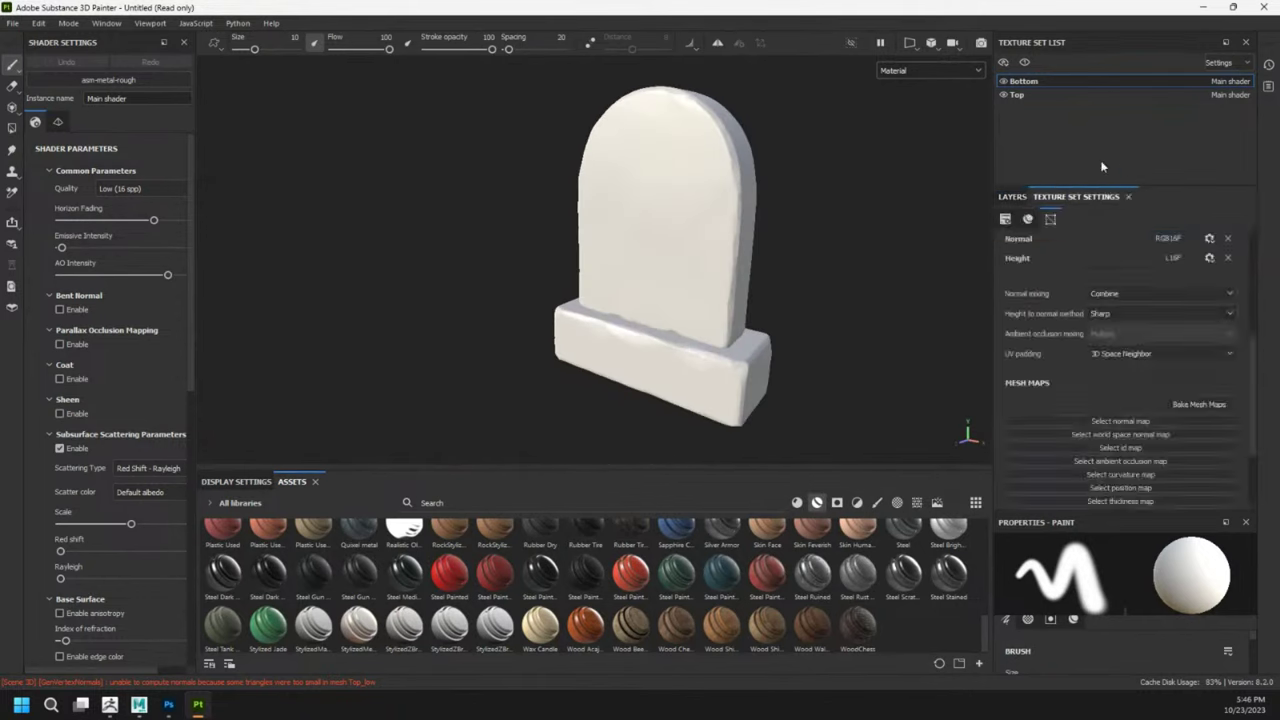
left_click(1030, 94)
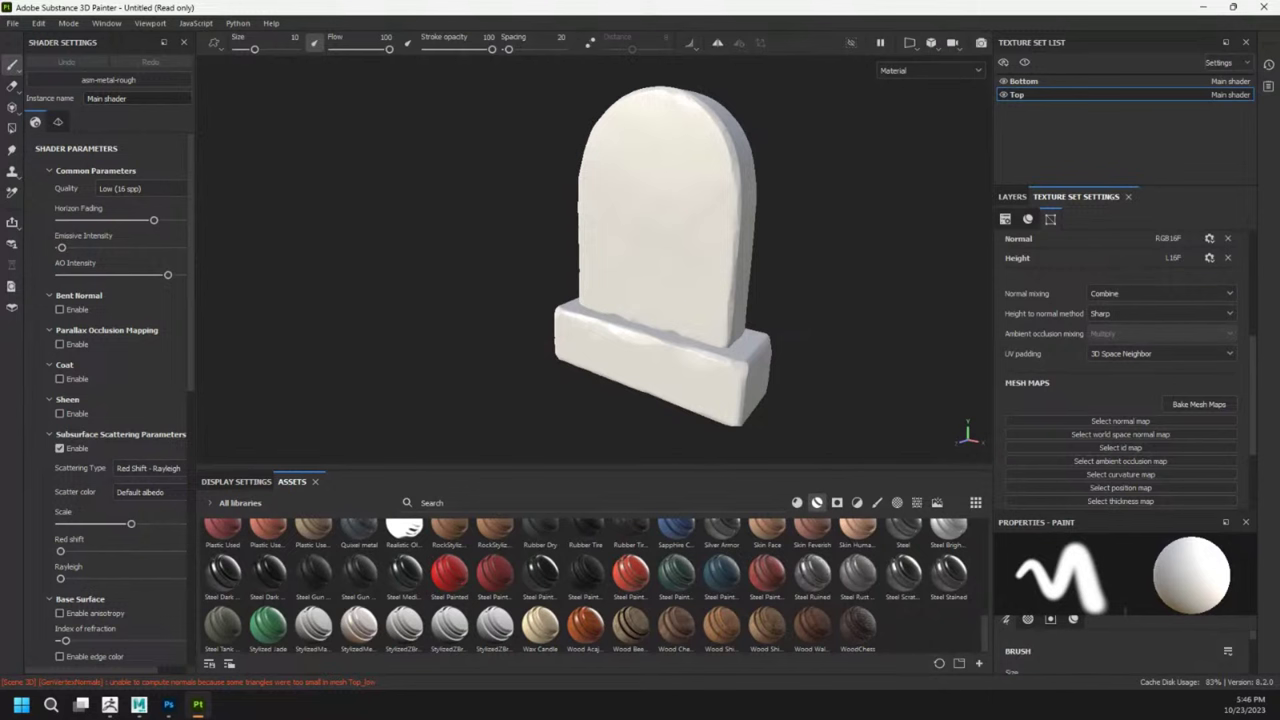
middle_click_drag(850, 235, 745, 236, "alt")
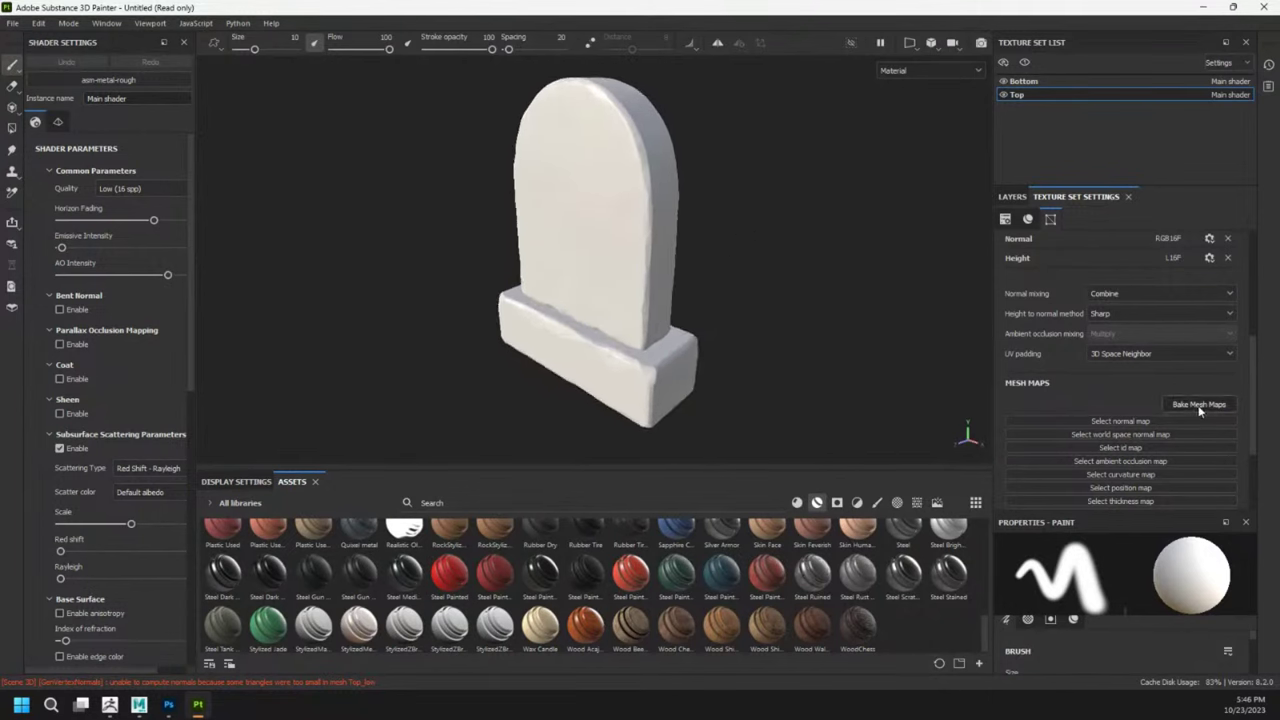
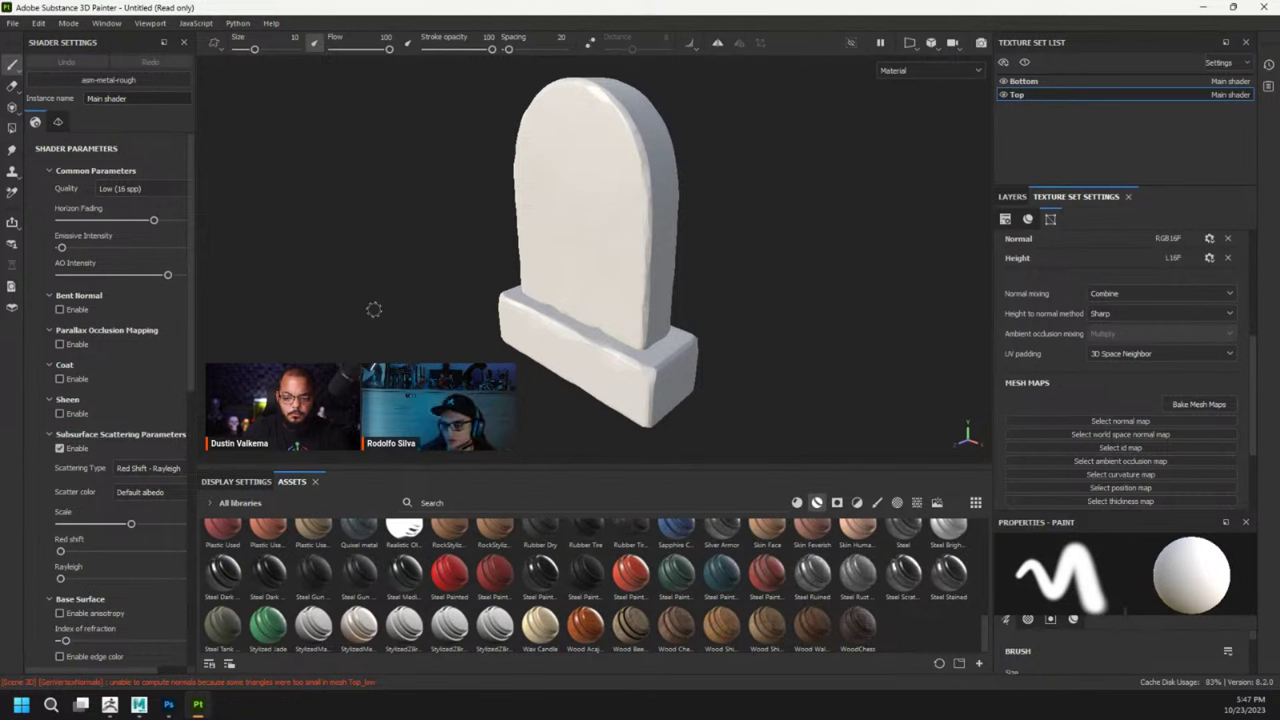
left_click(1209, 408)
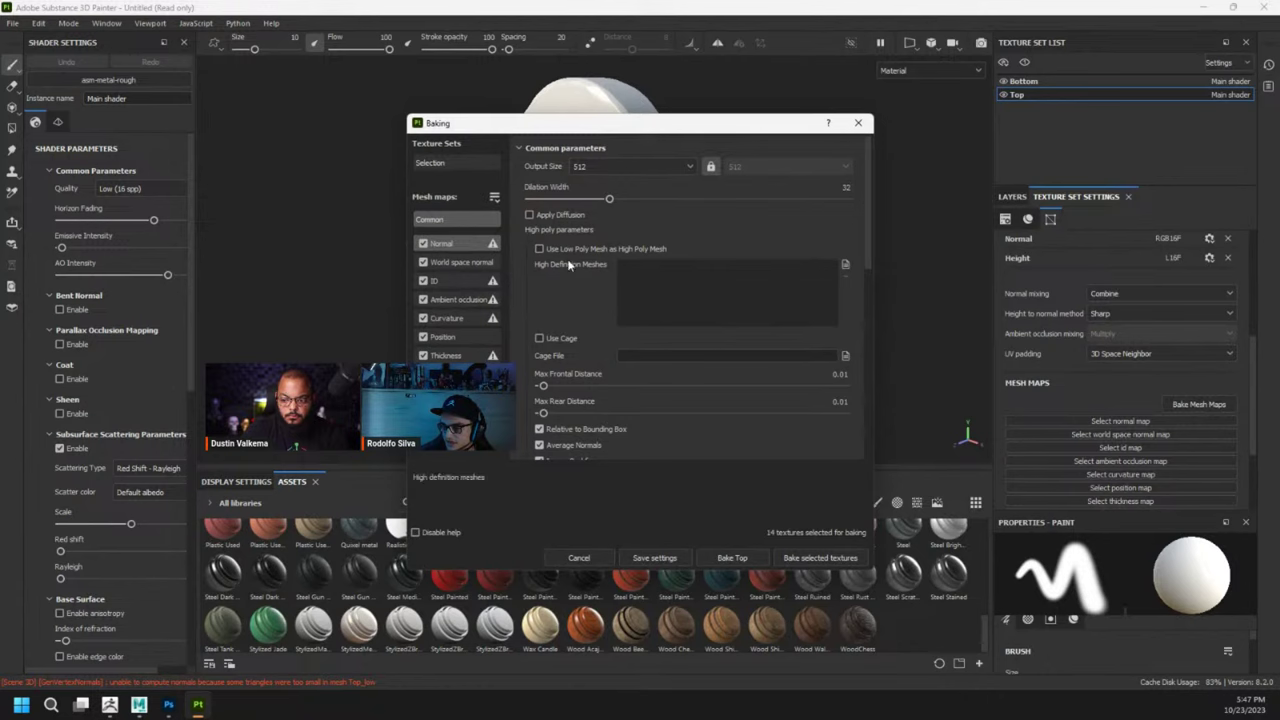
left_click(845, 266)
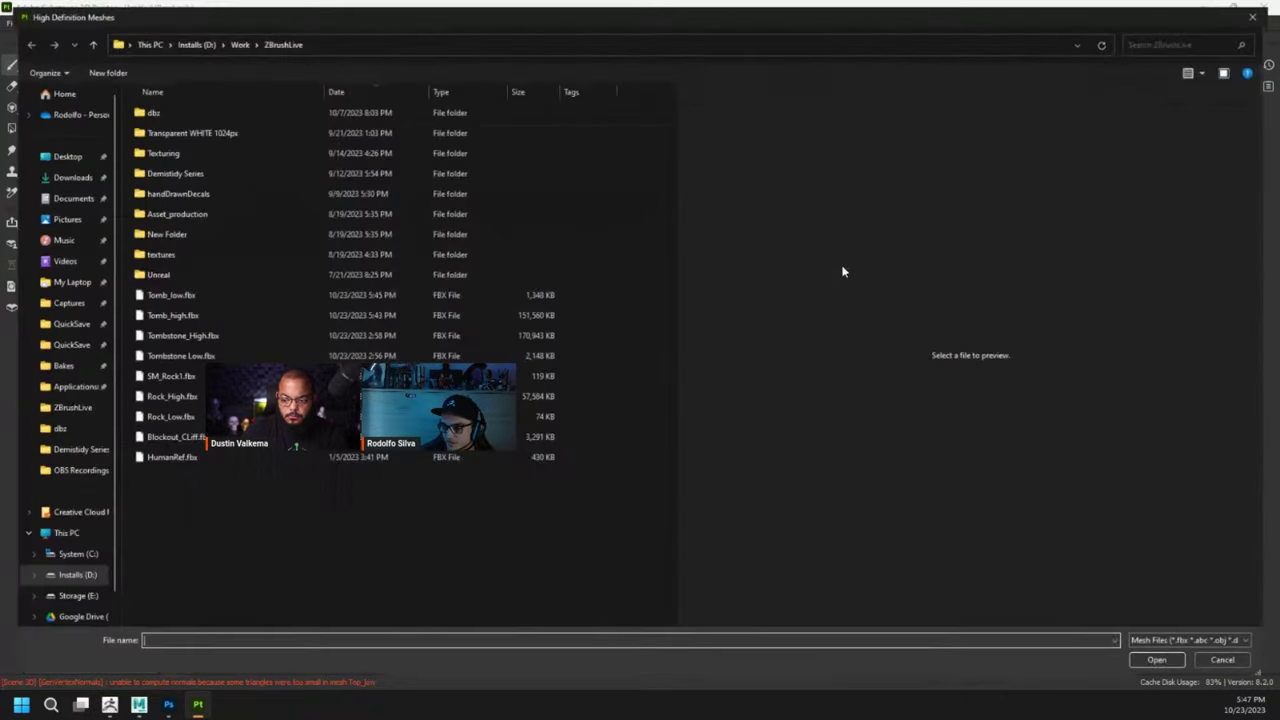
double_click(187, 313)
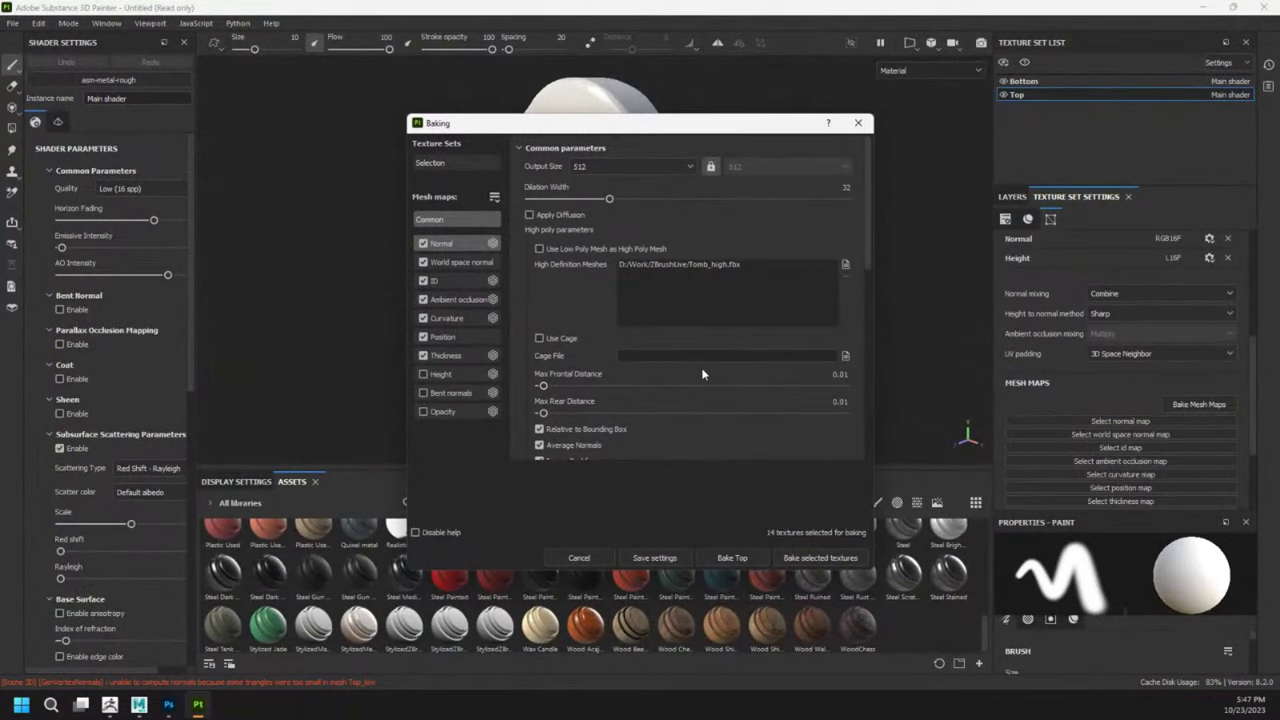
left_click_drag(661, 137, 857, 105)
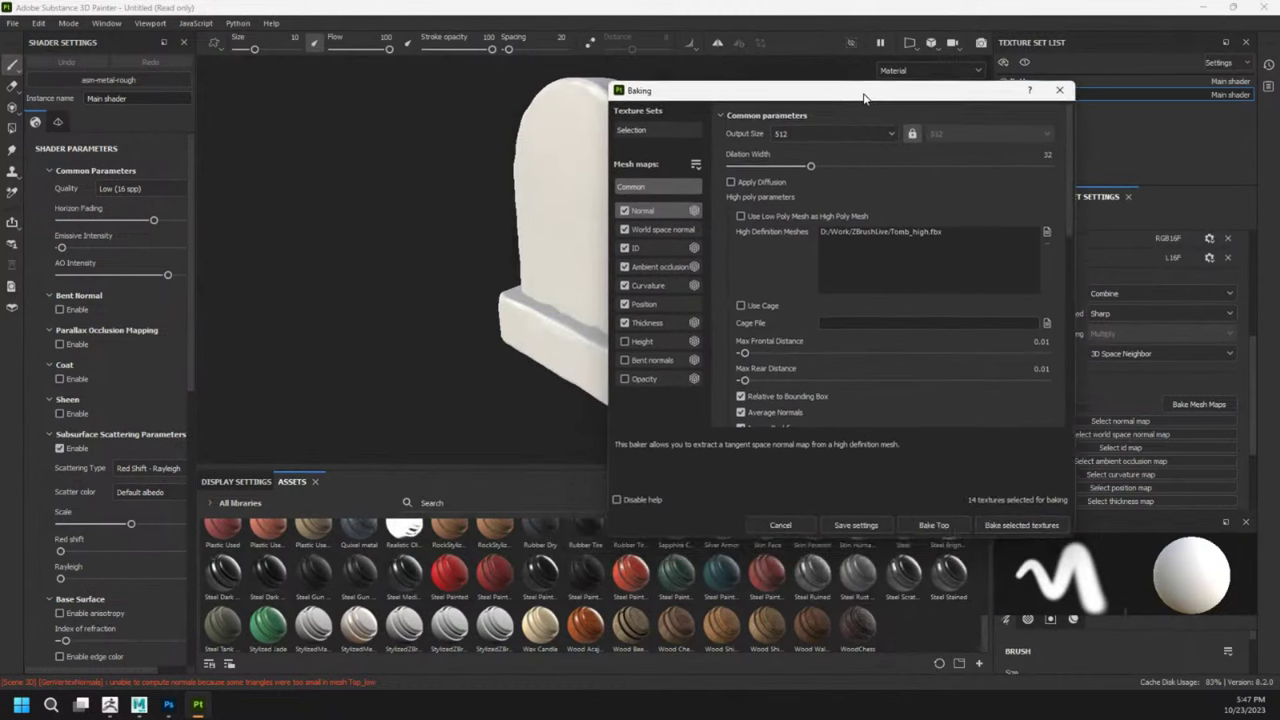
Set the bake to match low and high resolution geometry By Mesh Name.
scroll(916, 366, "down", 4)
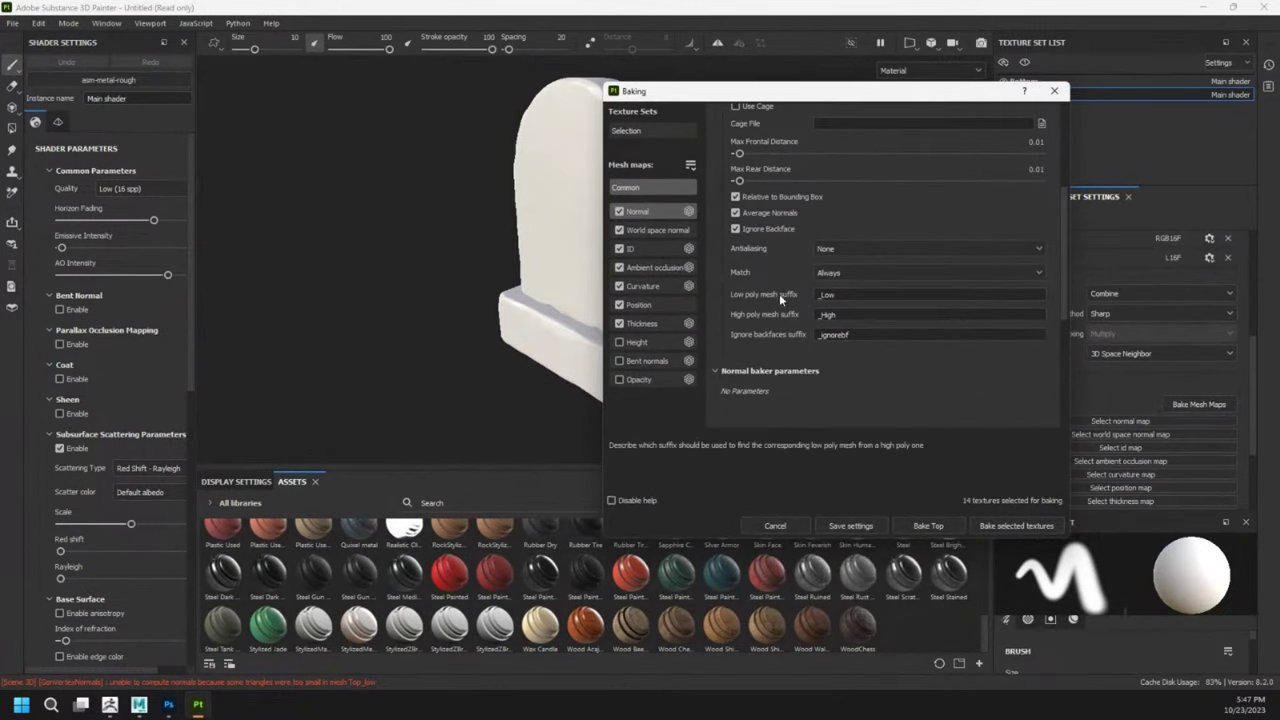
left_click(834, 277)
left_click(839, 304)
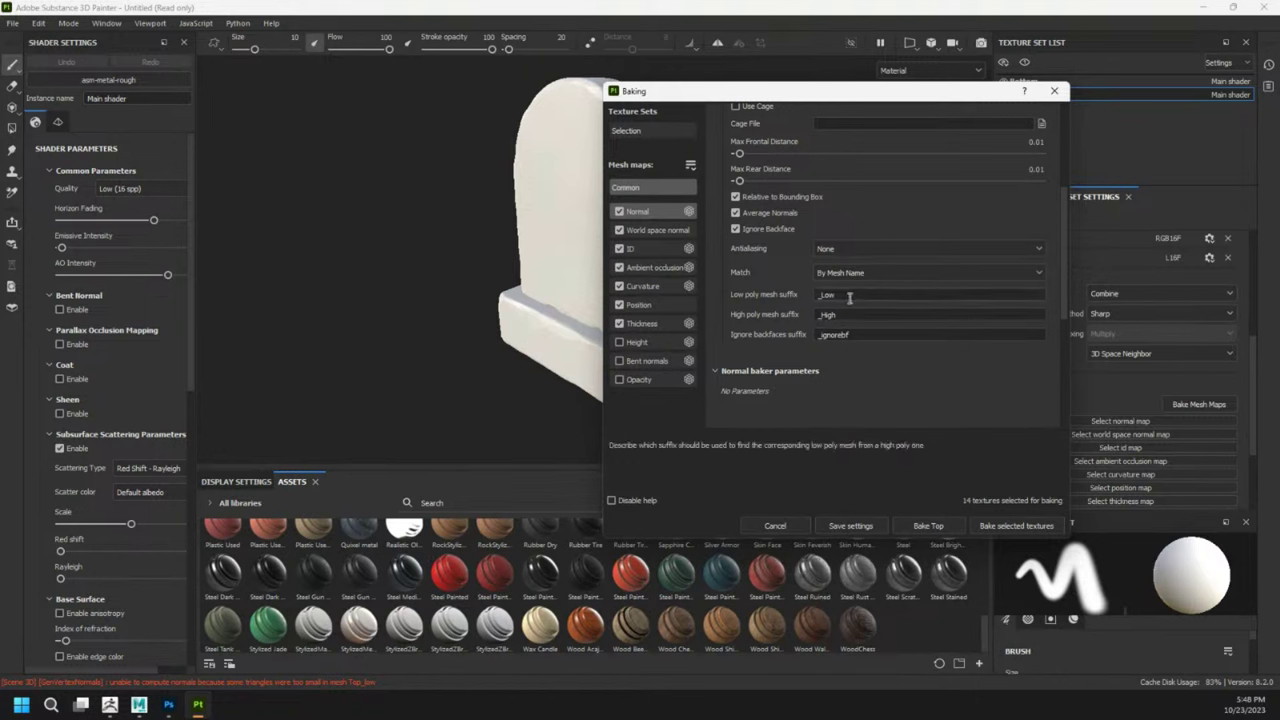
left_click(857, 277)
left_click(858, 280)
Change the low poly mesh suffix to _low and the high poly mesh suffix to _high.
left_click(823, 295)
key("BackSpace")
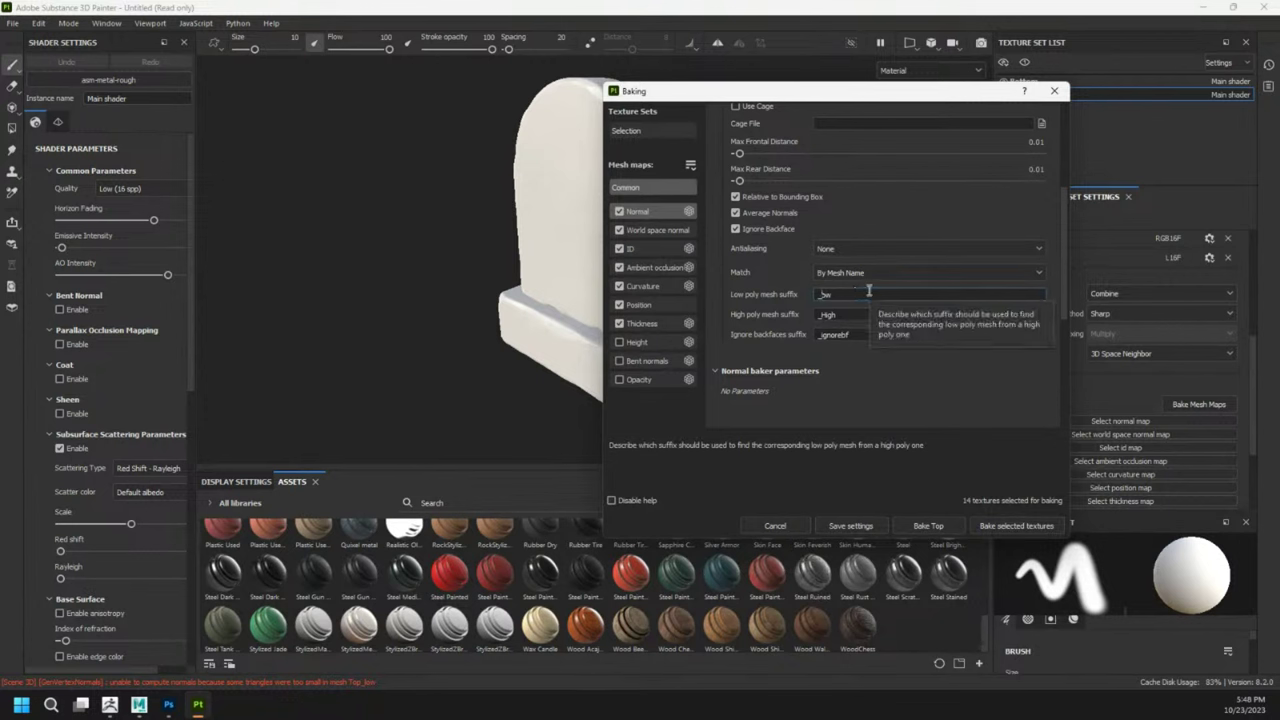
type("l")
key("Tab")
key("Left")
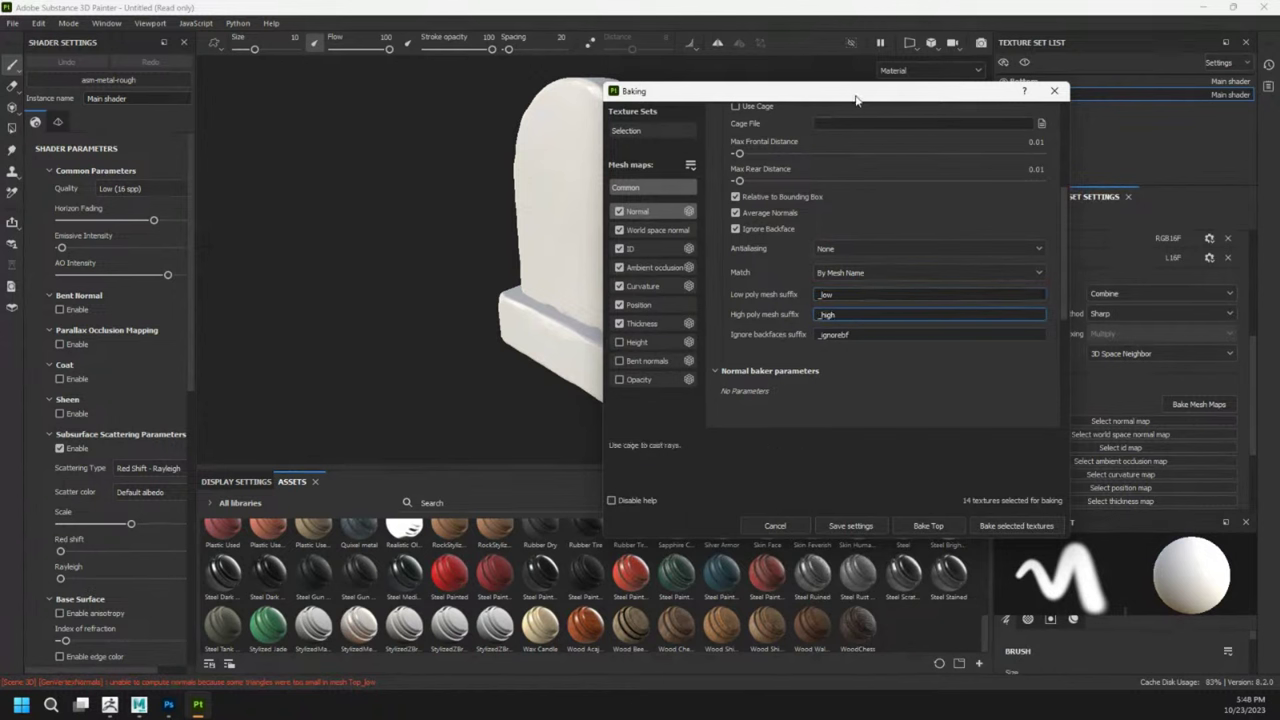
left_click_drag(859, 96, 938, 105)
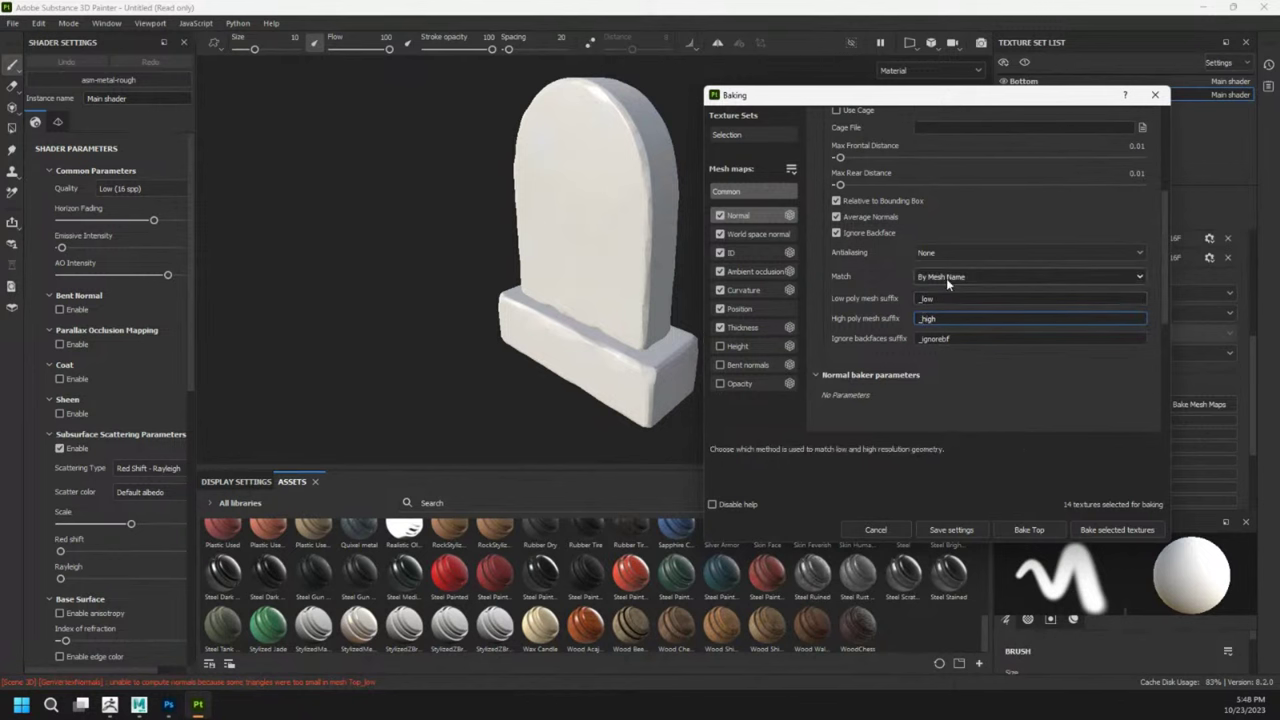
Review the Self Occlusion options in the ambient occlusion baker parameters.
left_click(748, 278)
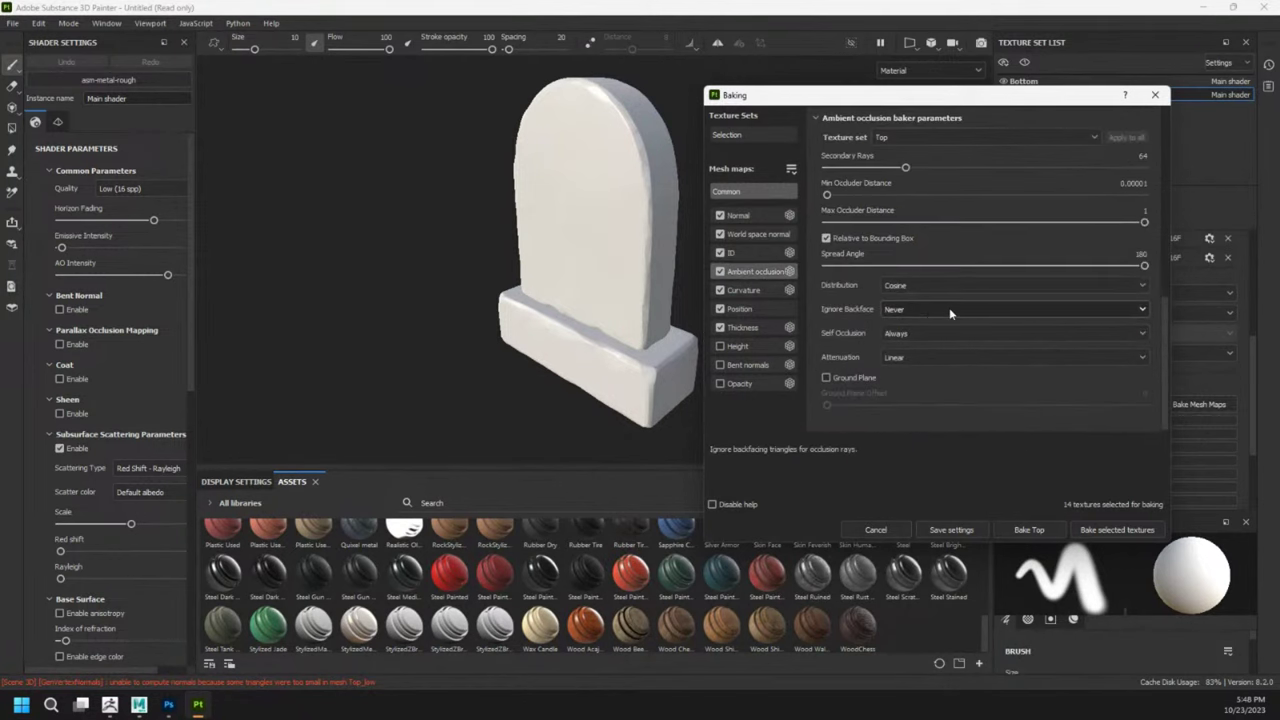
left_click(912, 333)
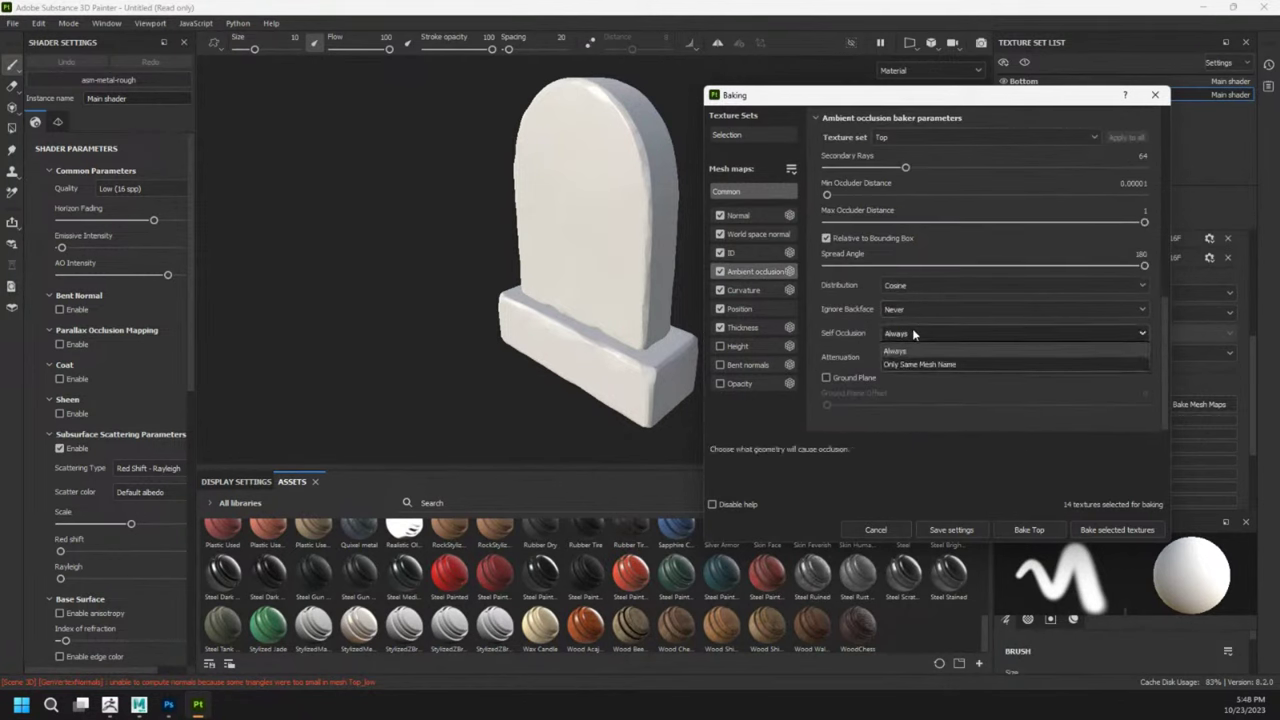
left_click(911, 328)
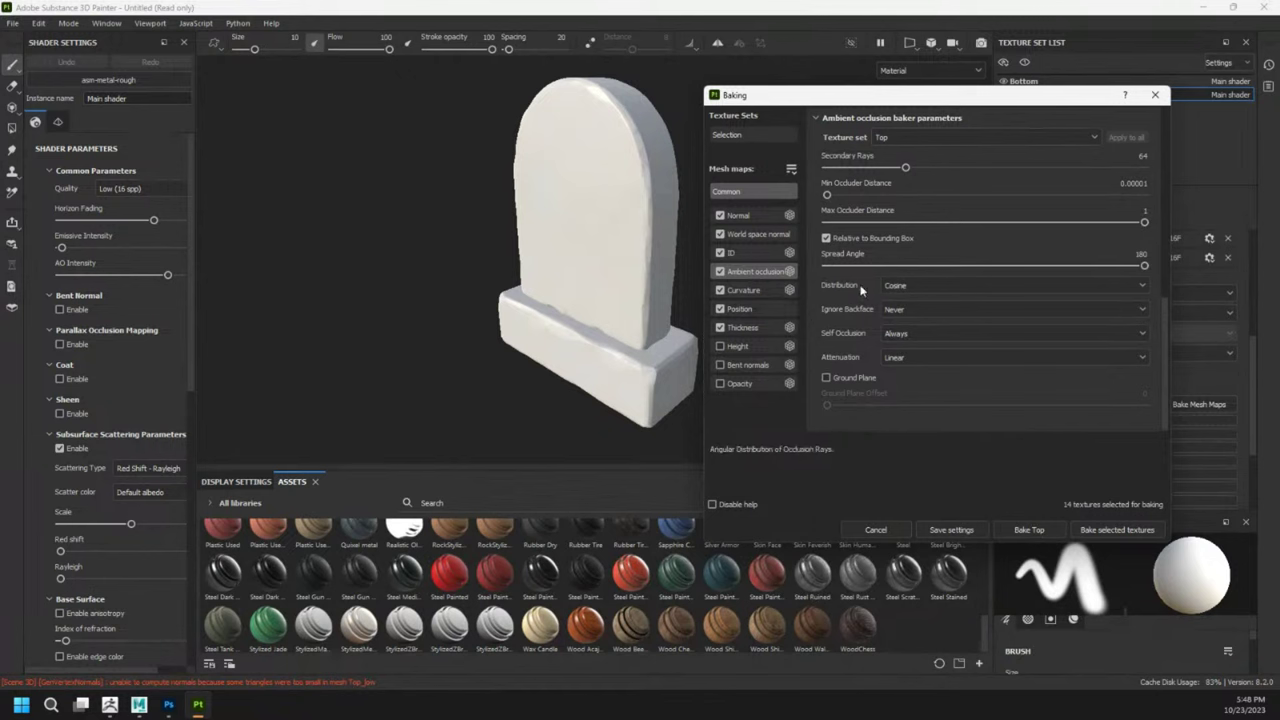
Exclude the ID map from the bake and set its color source to Vertex Color.
left_click(720, 253)
left_click(742, 253)
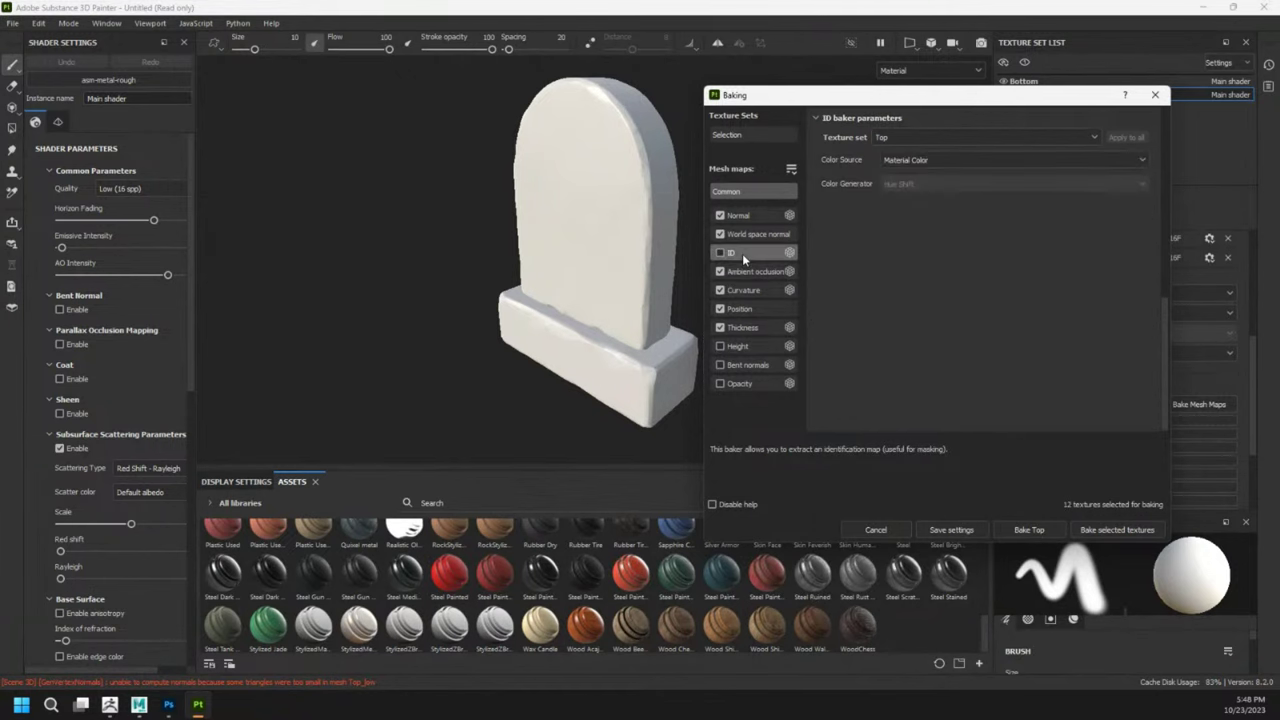
left_click(922, 162)
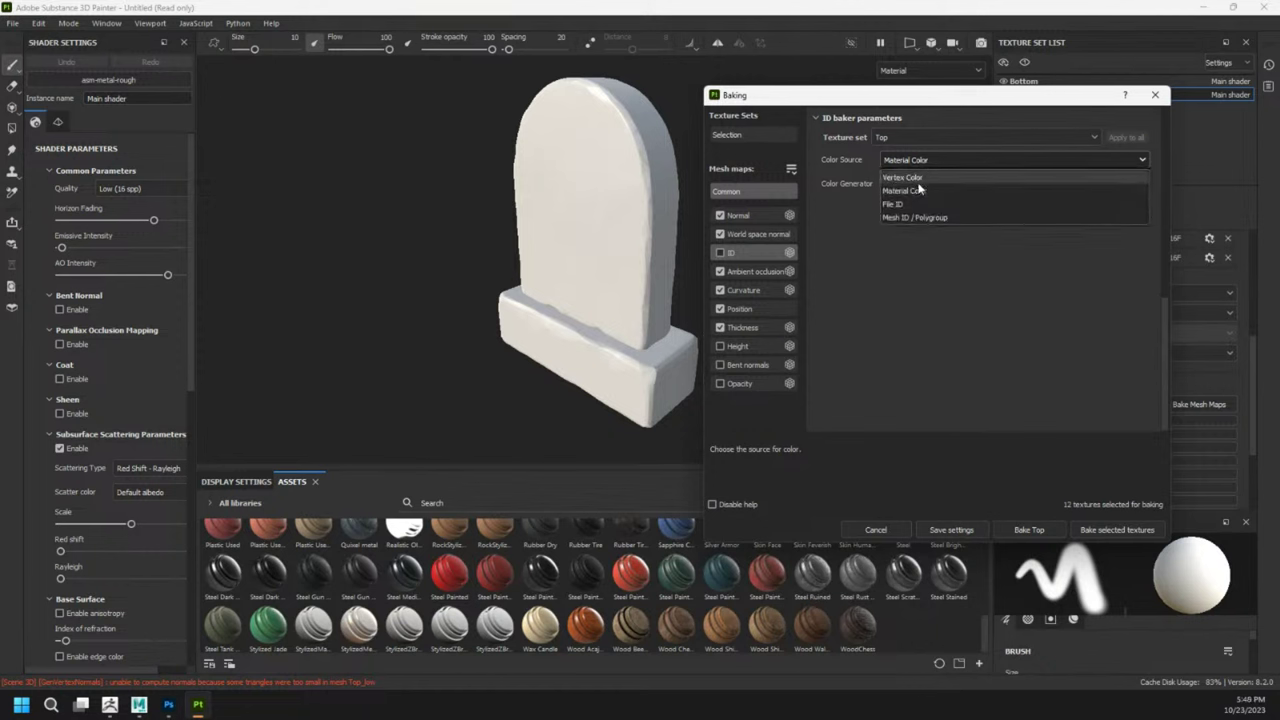
left_click(925, 172)
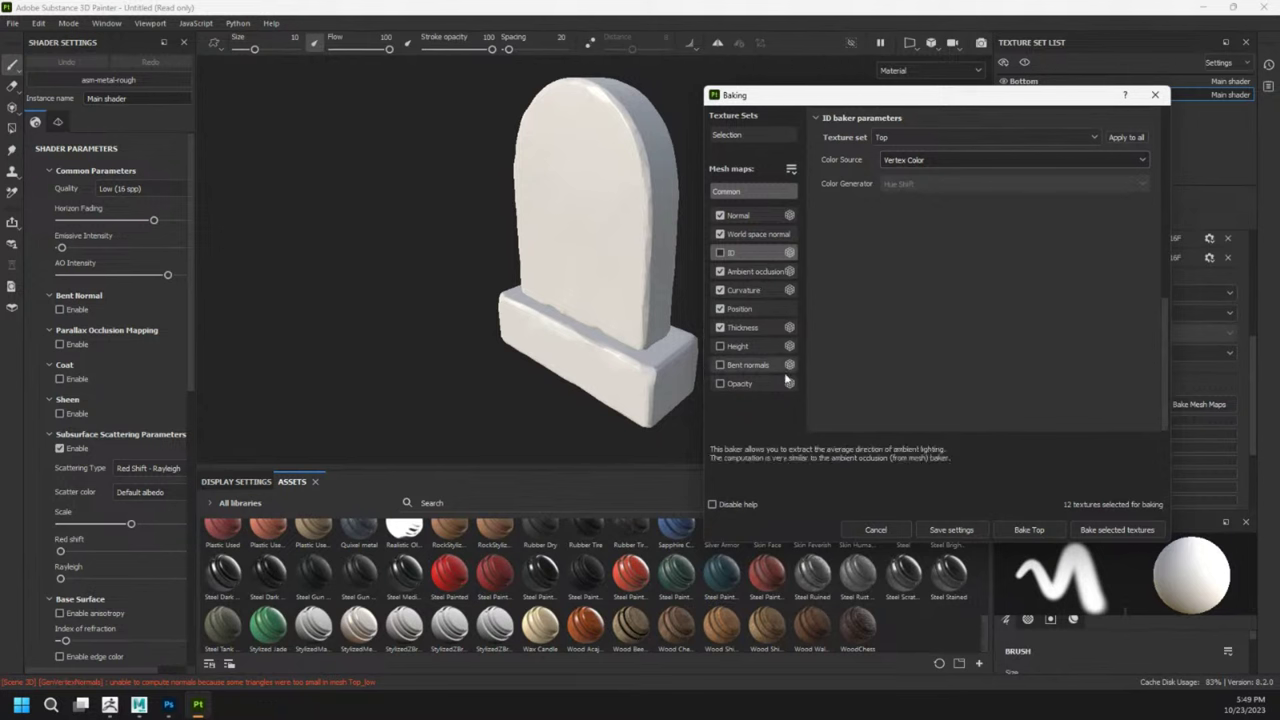
Set the bake output size to 1024 and bake the selected mesh maps for the Bottom and Top texture sets.
left_click(745, 135)
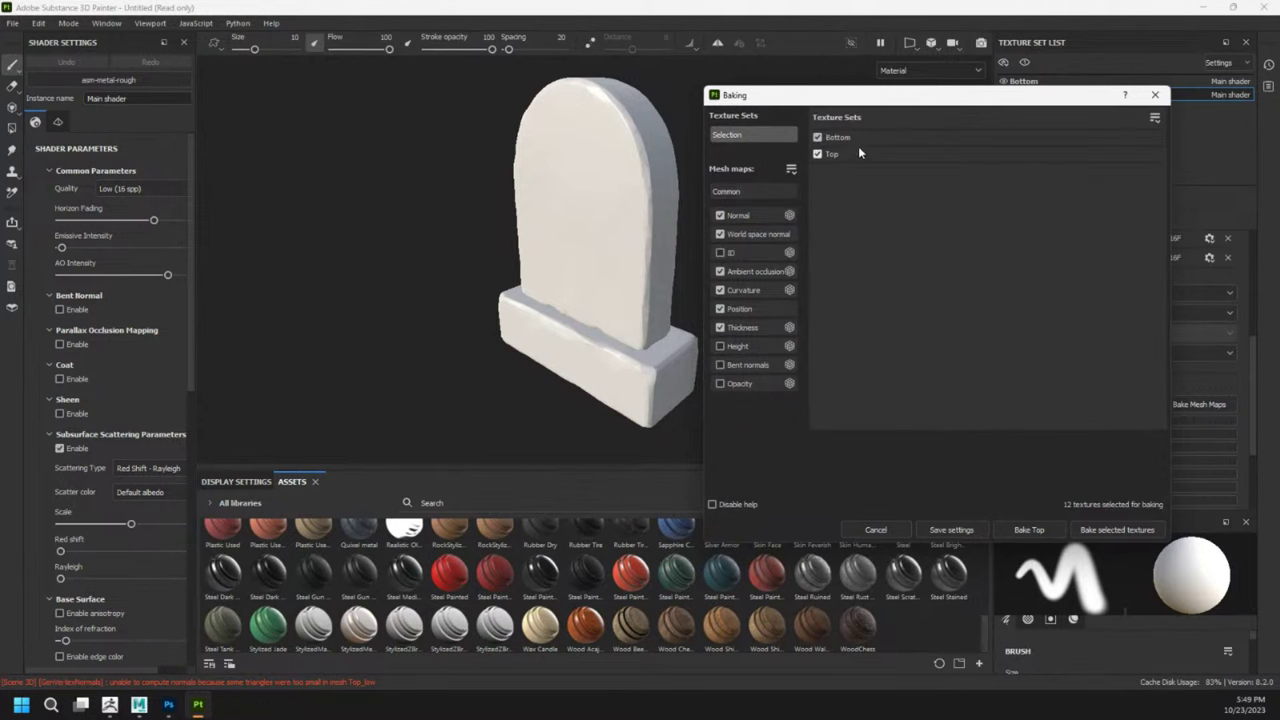
left_click(751, 192)
left_click(910, 136)
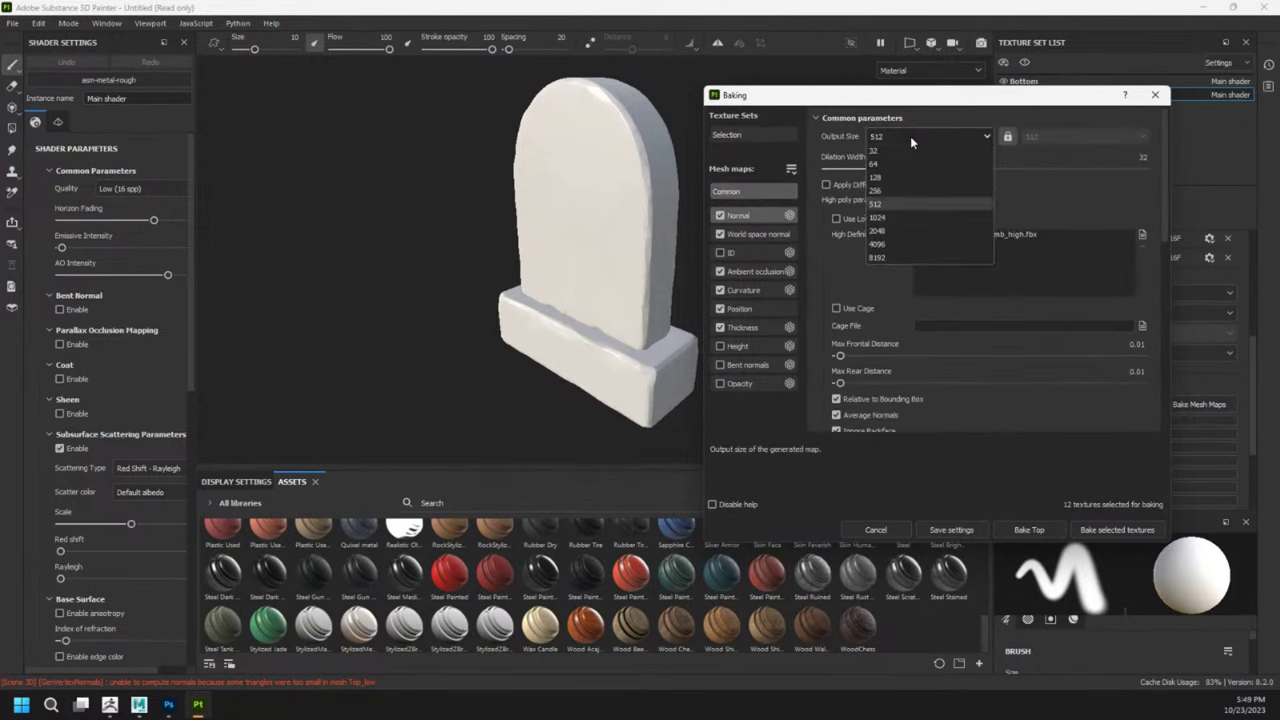
left_click(886, 219)
left_click_drag(890, 95, 862, 91)
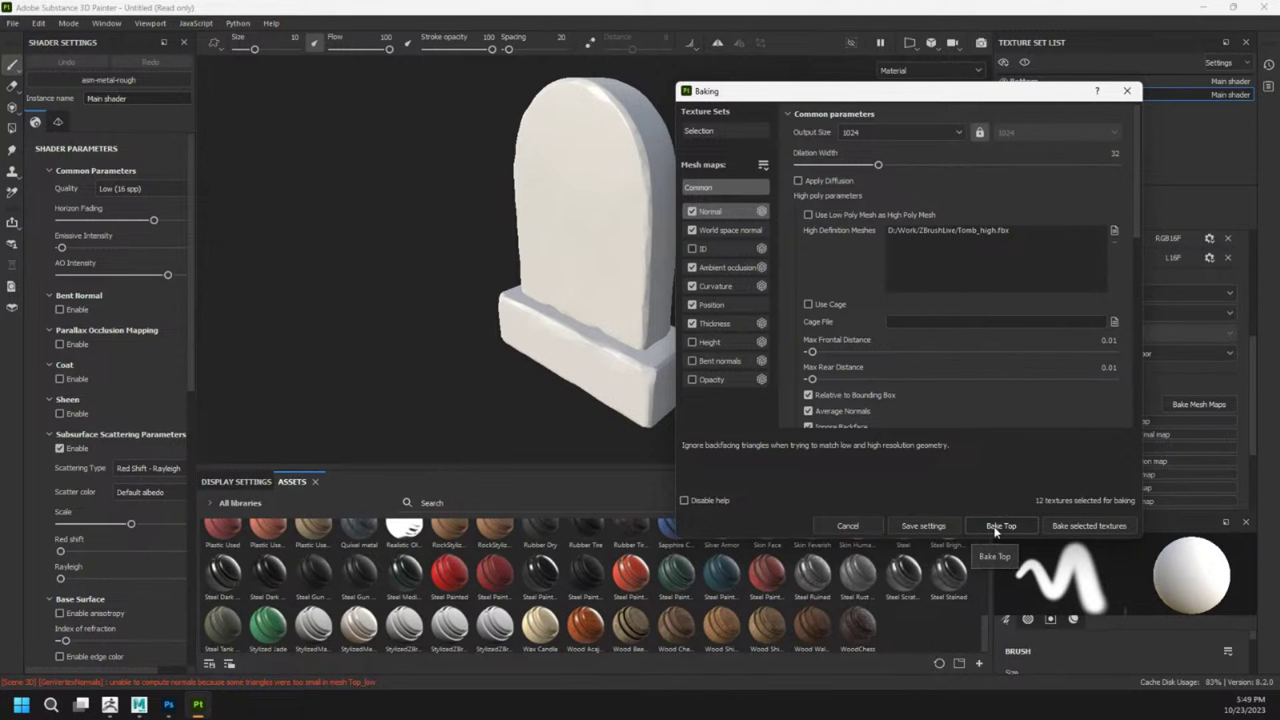
left_click(1065, 527)
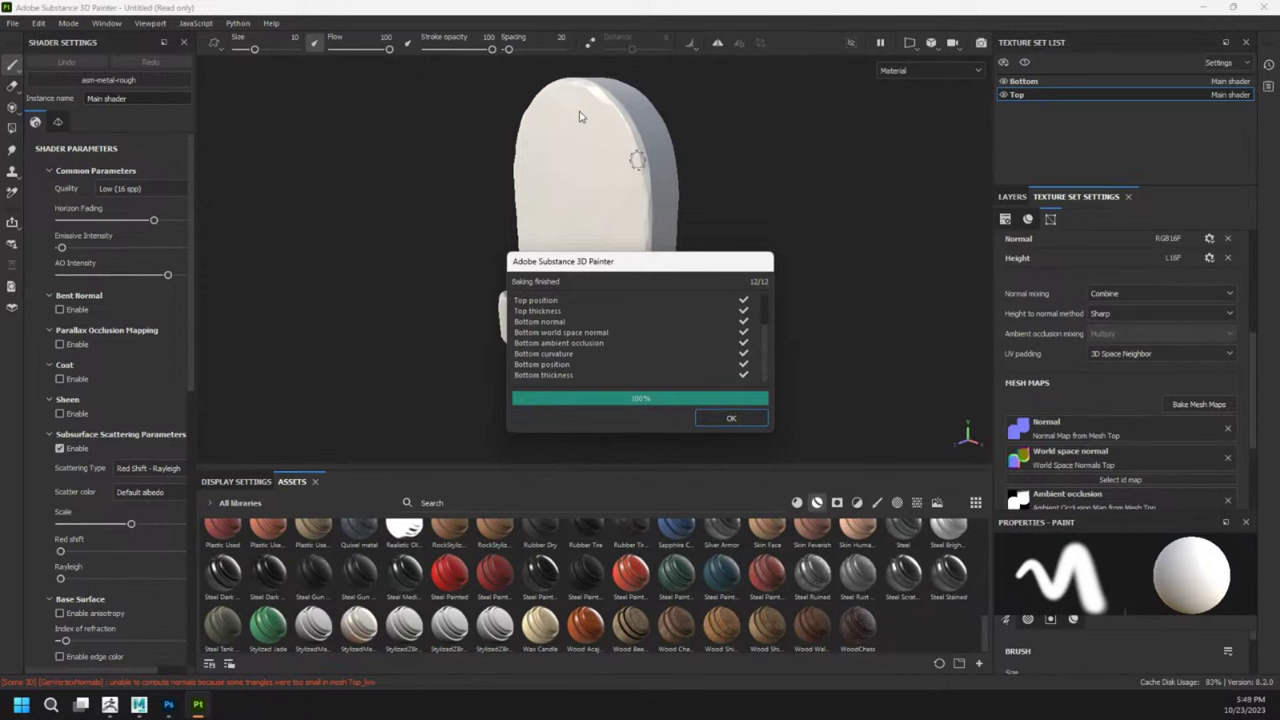
left_click(722, 418)
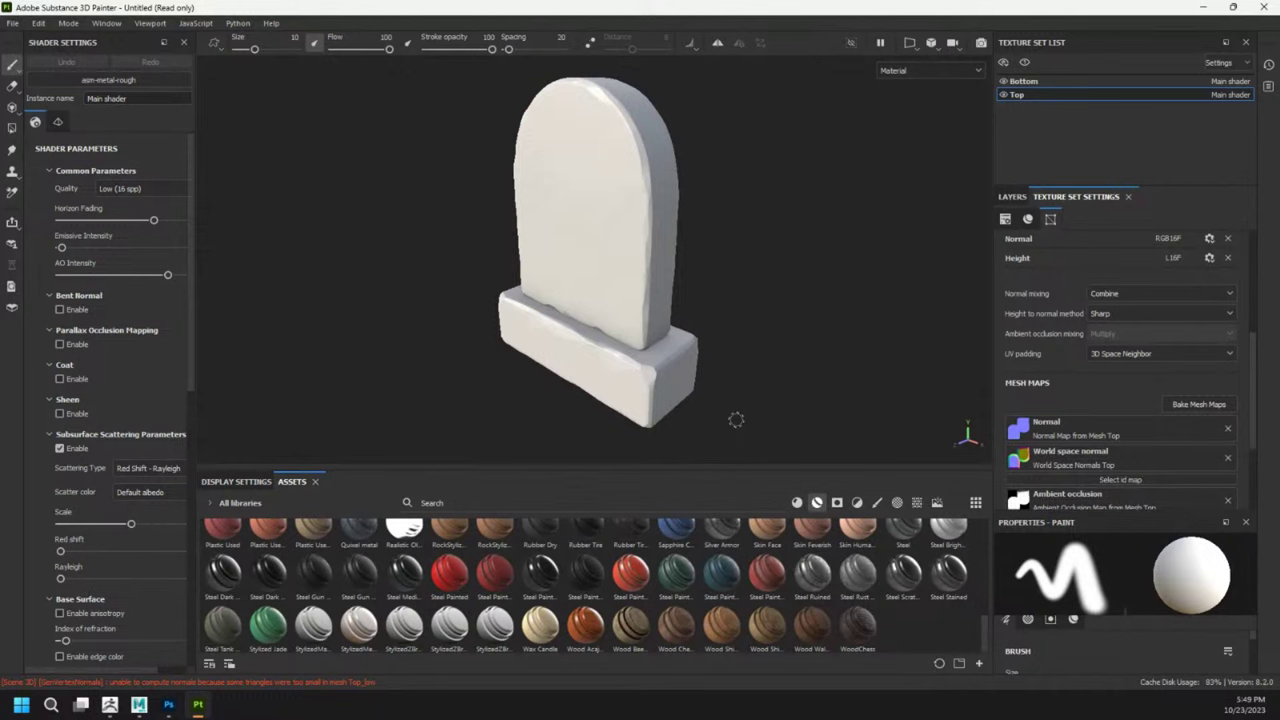
Display the baked Ambient occlusion mesh map and inspect the contact area between the tombstone and its base.
middle_click_drag(709, 329, 731, 366, "alt")
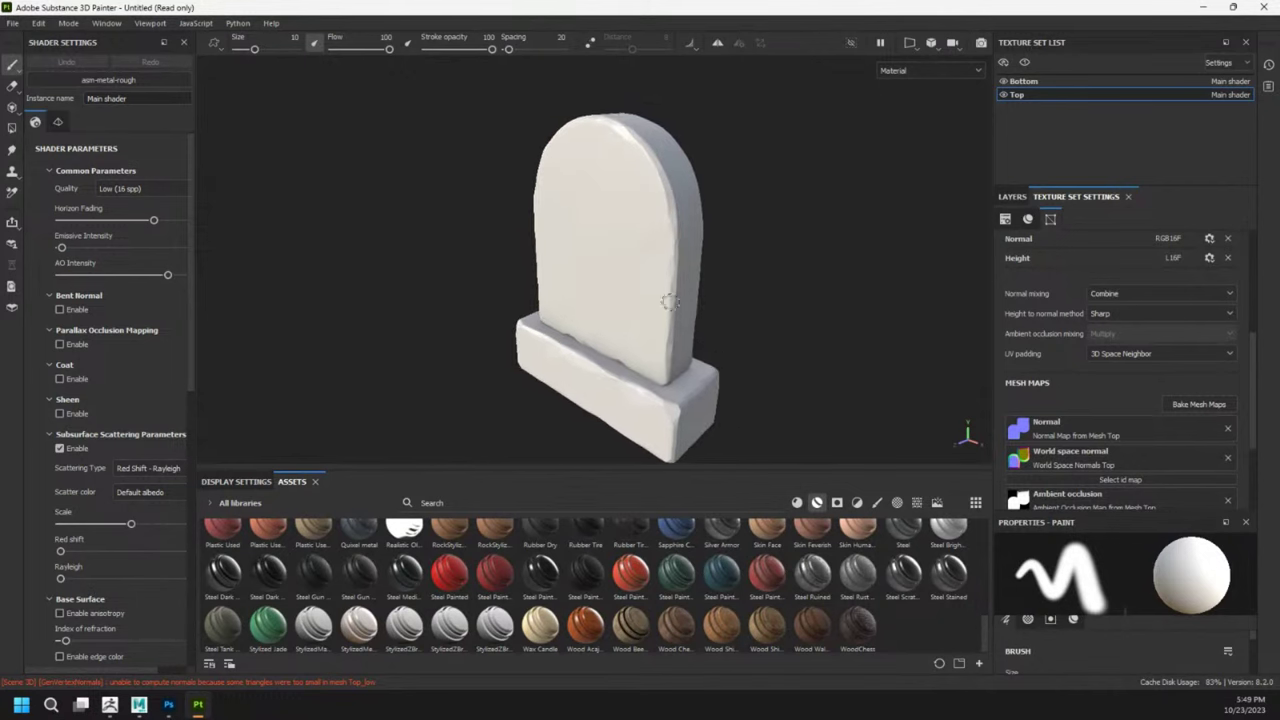
scroll(668, 296, "up", 3)
left_click_drag(688, 226, 645, 302, "alt")
left_click(930, 70)
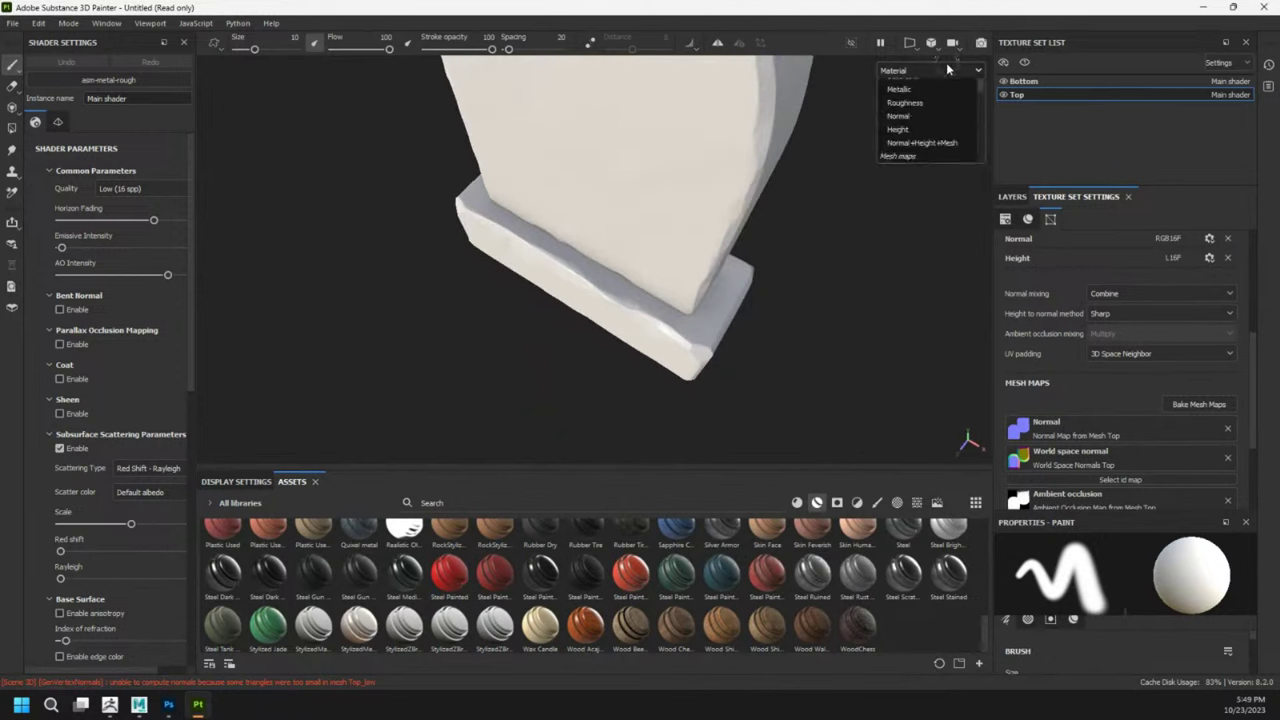
left_click(915, 181)
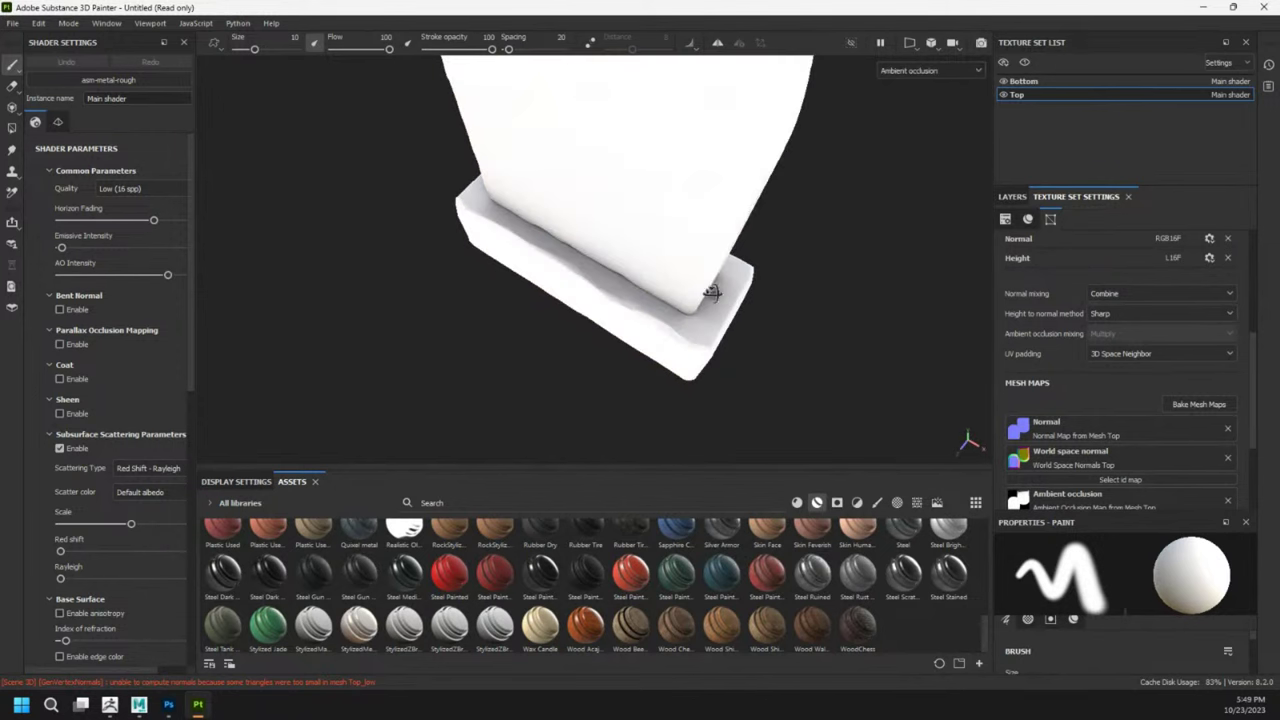
mouse_move(700, 300)
left_mouse_down("alt")
mouse_move(590, 290)
mouse_move(477, 239)
left_mouse_up("alt")
middle_click_drag(477, 239, 472, 239, "alt")
scroll(538, 265, "up", 3)
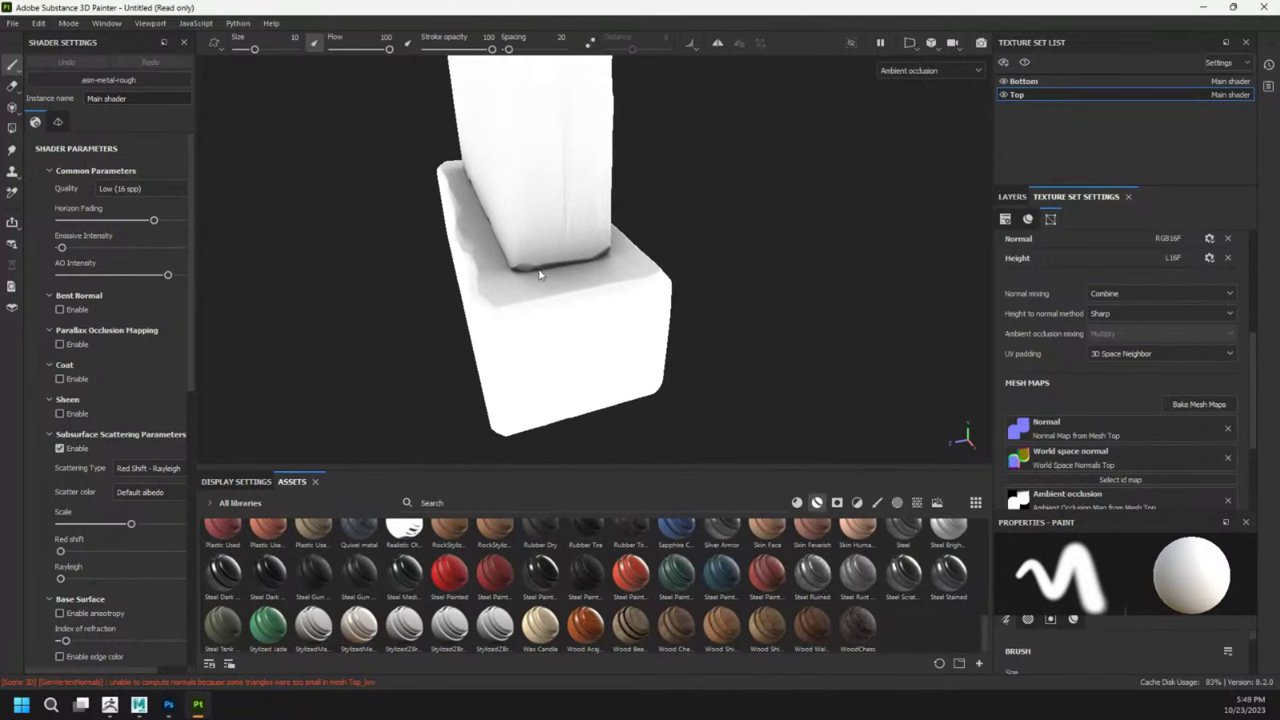
Display the baked Normal mesh map and inspect the tombstone's edges and its junction with the base.
left_click(921, 70)
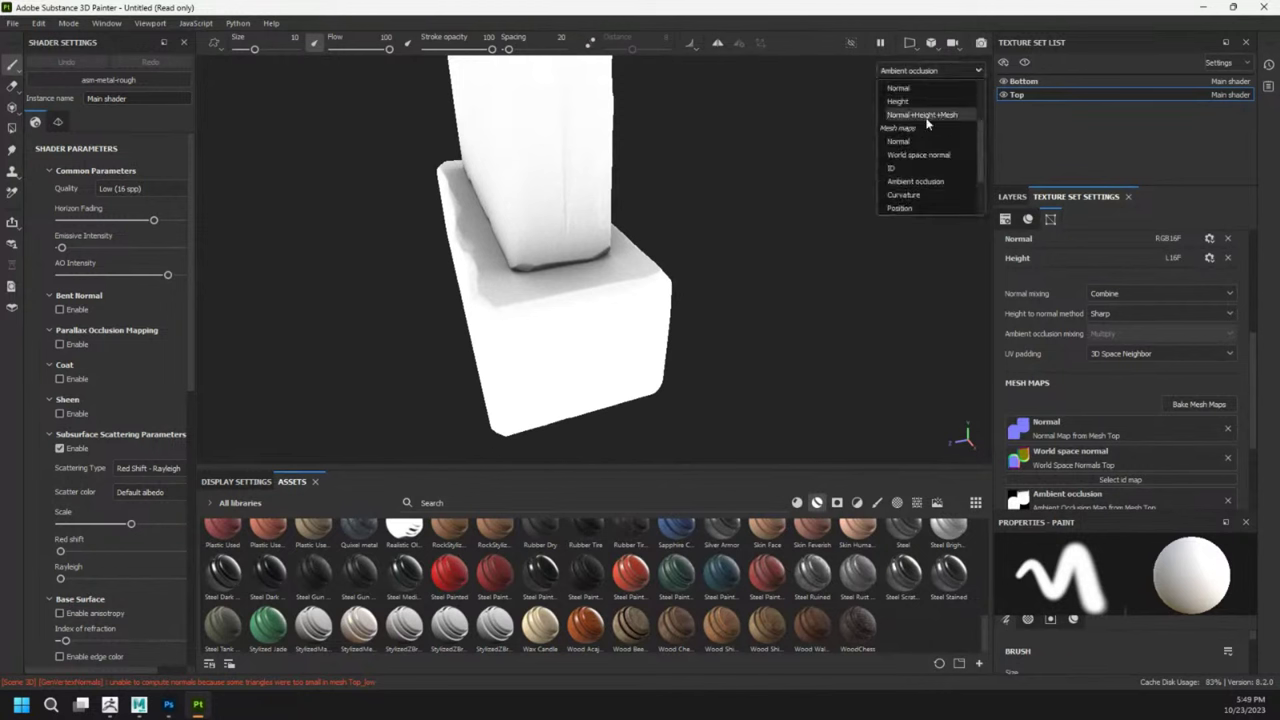
left_click(898, 88)
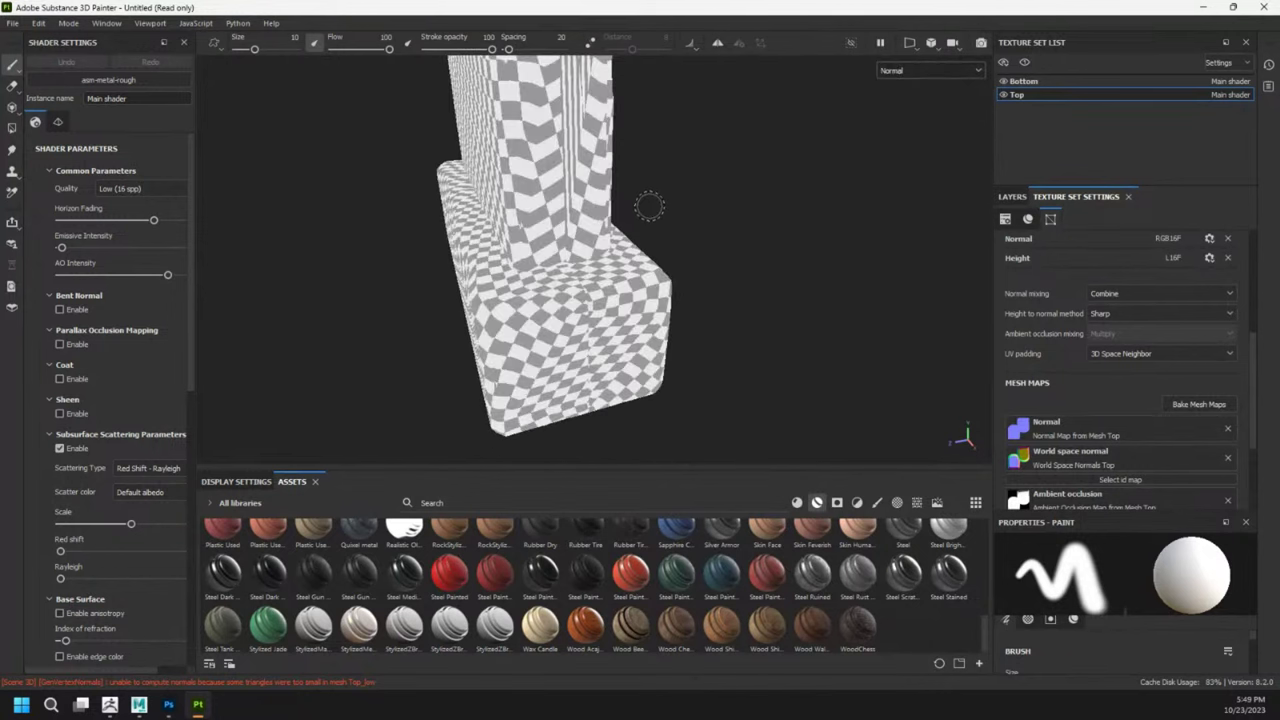
left_click(925, 70)
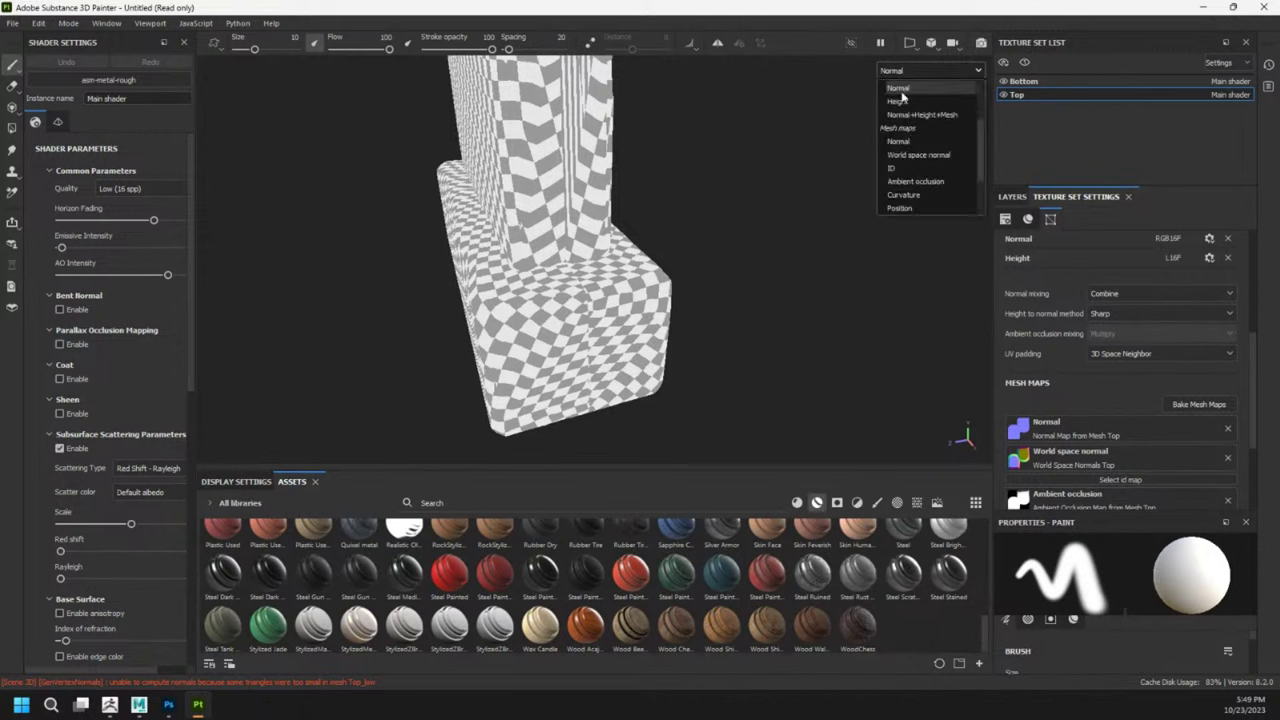
left_click(911, 145)
scroll(673, 216, "up", 3)
middle_click_drag(673, 216, 863, 300, "alt")
left_click_drag(863, 300, 561, 261, "alt")
scroll(660, 362, "up", 2)
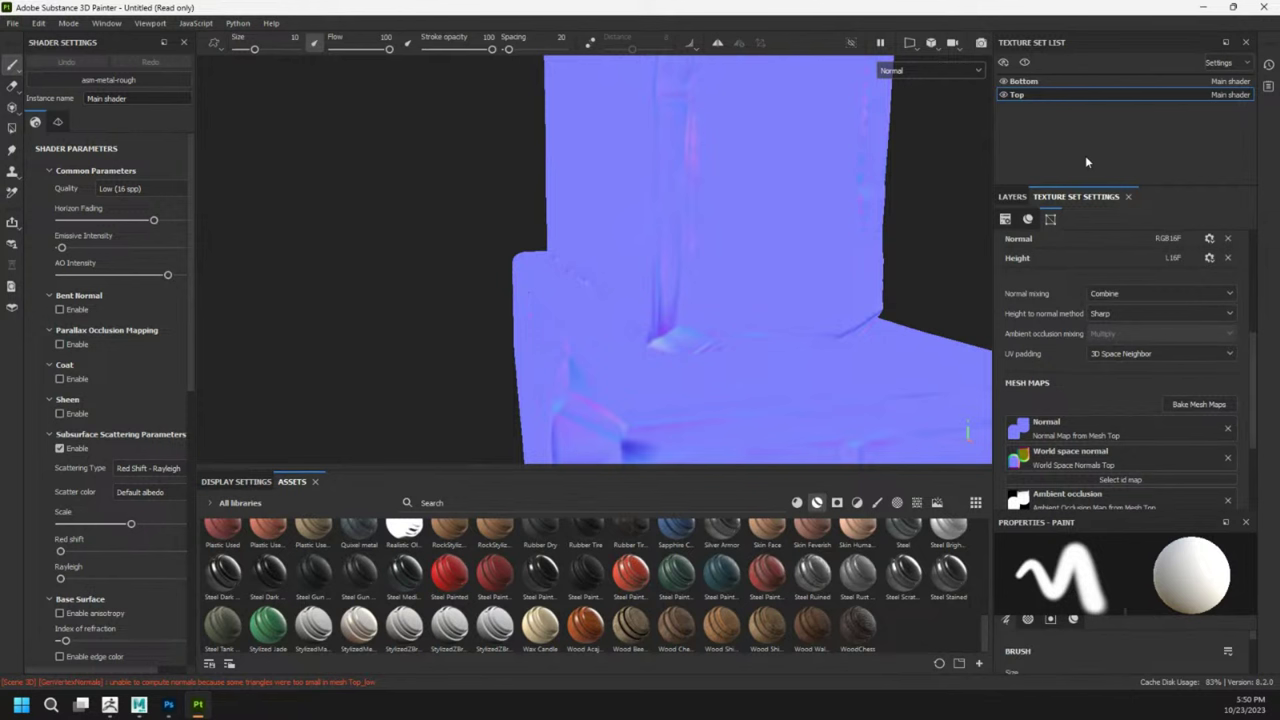
left_click_drag(726, 203, 567, 279, "alt")
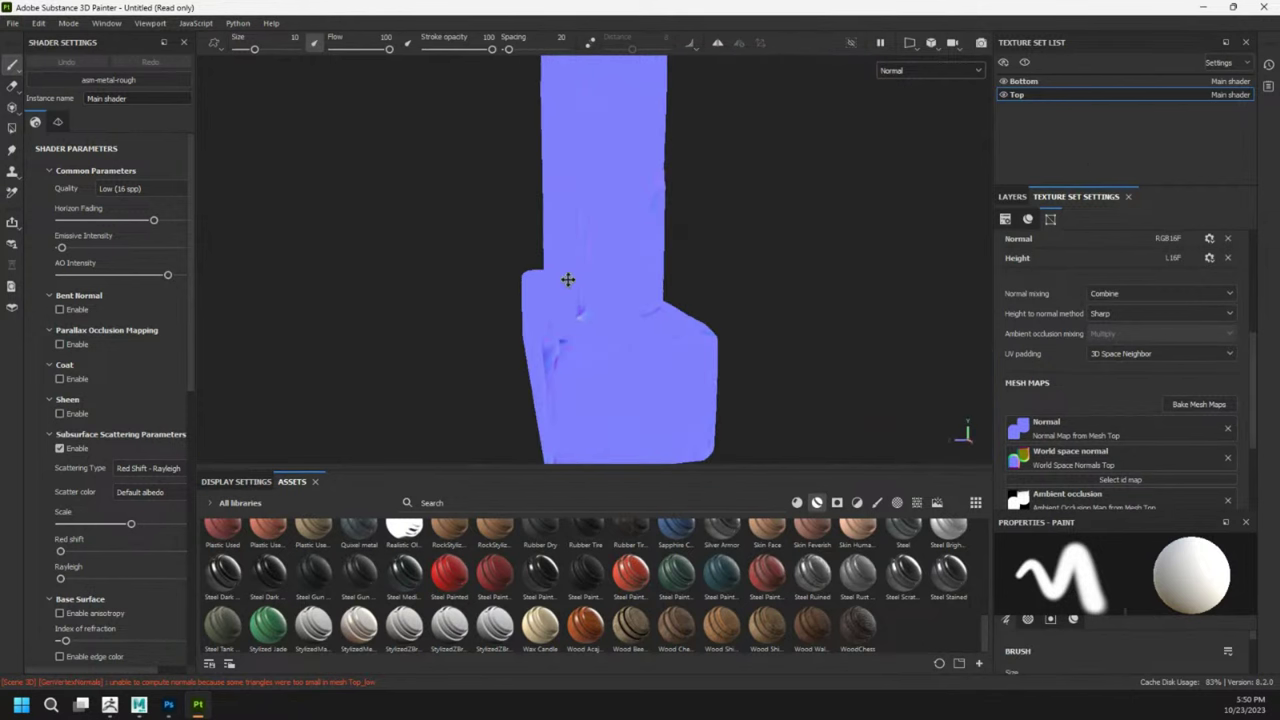
Restore the Material display and apply the StylizedZBrushLiveStone smart material to the Top texture set's layer stack.
left_click(1018, 197)
left_click(922, 72)
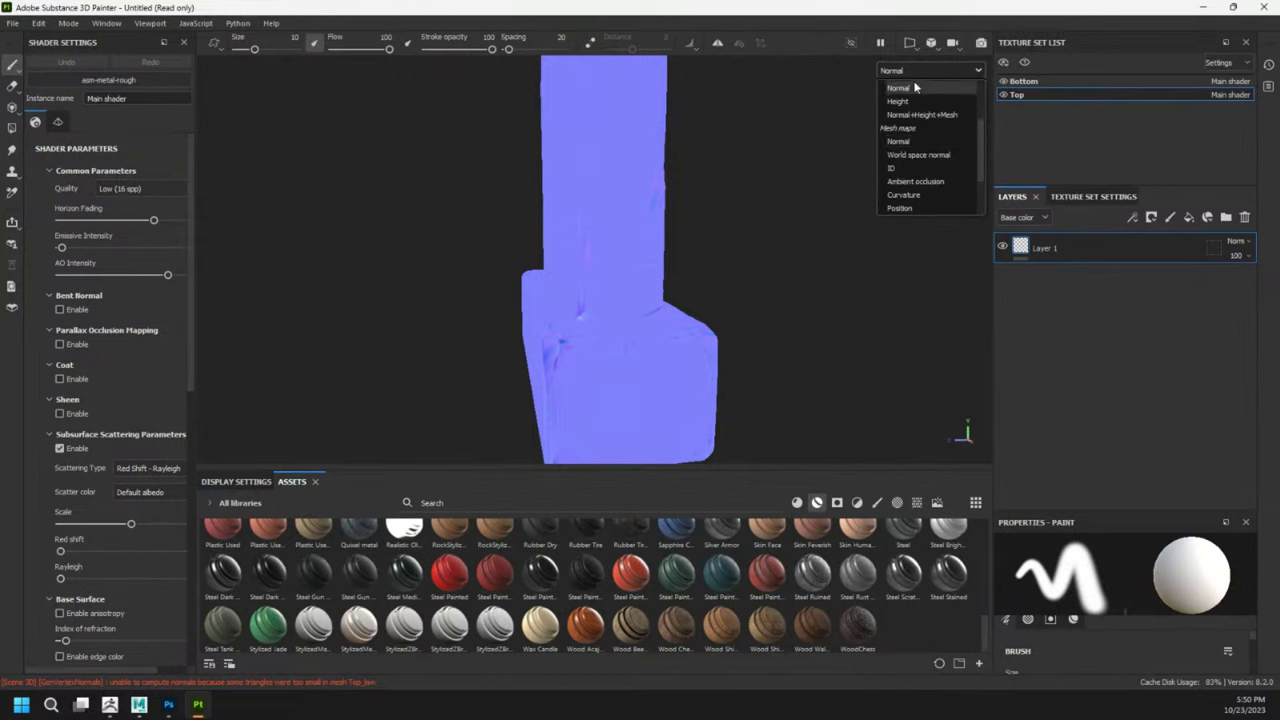
left_click(916, 102)
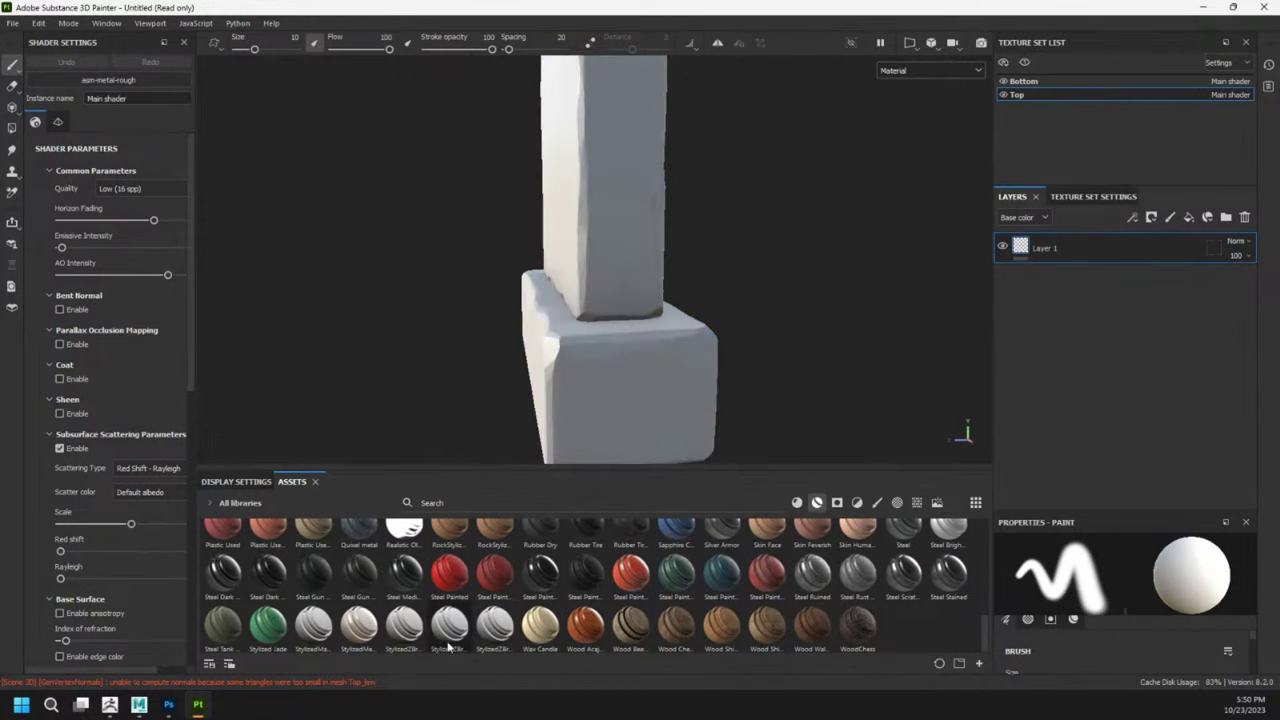
mouse_move(503, 637)
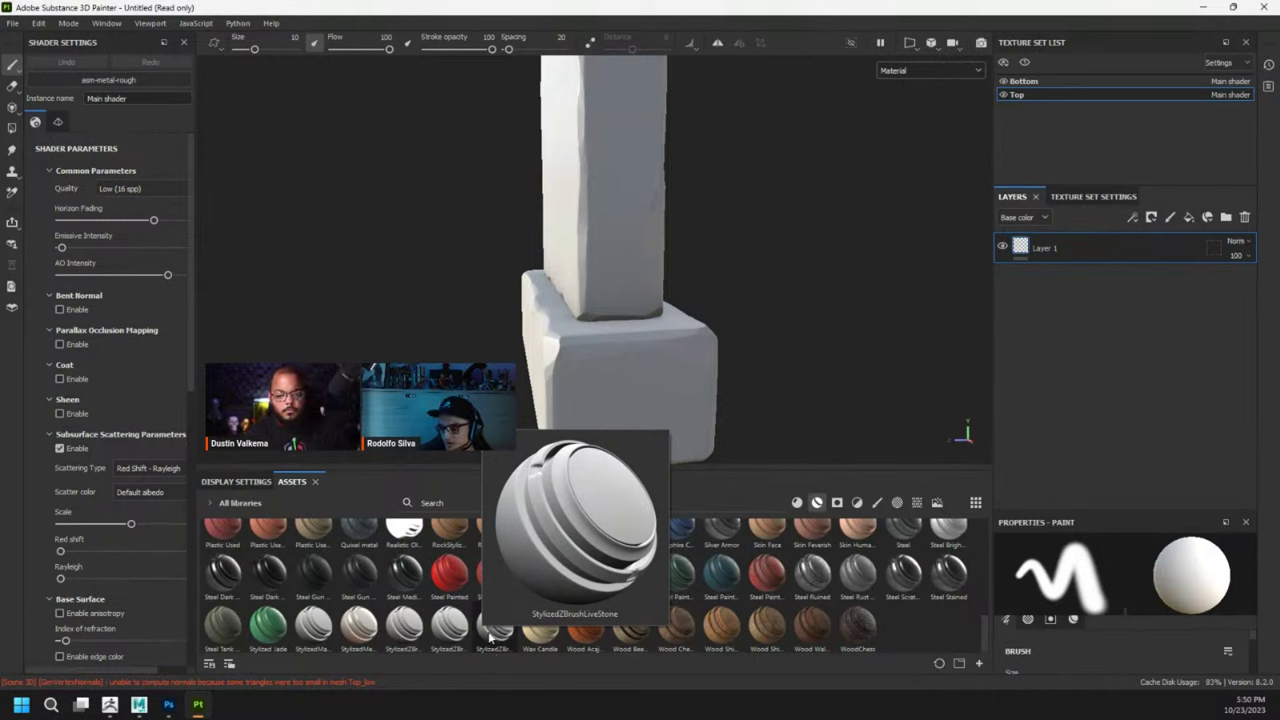
left_click_drag(490, 638, 1160, 250)
mouse_move(893, 337)
left_mouse_down("alt")
mouse_move(649, 340)
mouse_move(889, 343)
left_mouse_up("alt")
left_click_drag(694, 243, 598, 253, "alt")
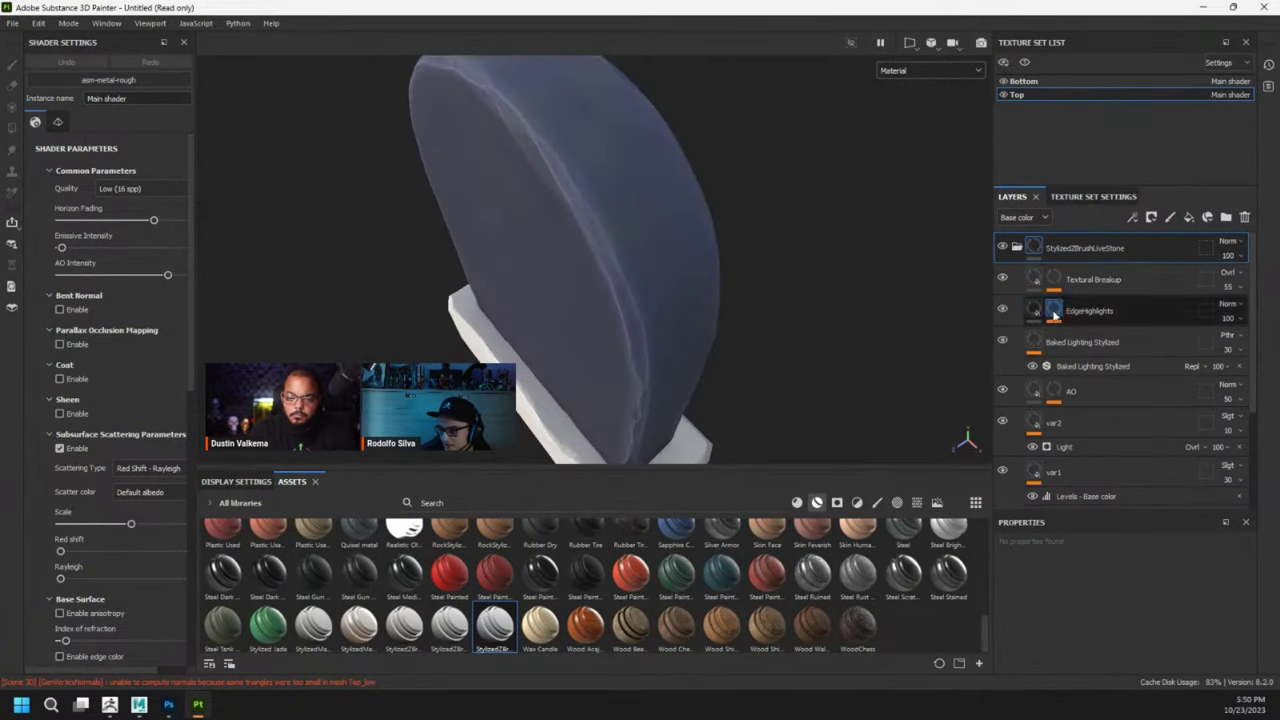
Examine the smart material's layer stack and open the Mask Editor generator in the Edges layer's mask.
scroll(1080, 340, "down", 3)
left_click(1047, 430)
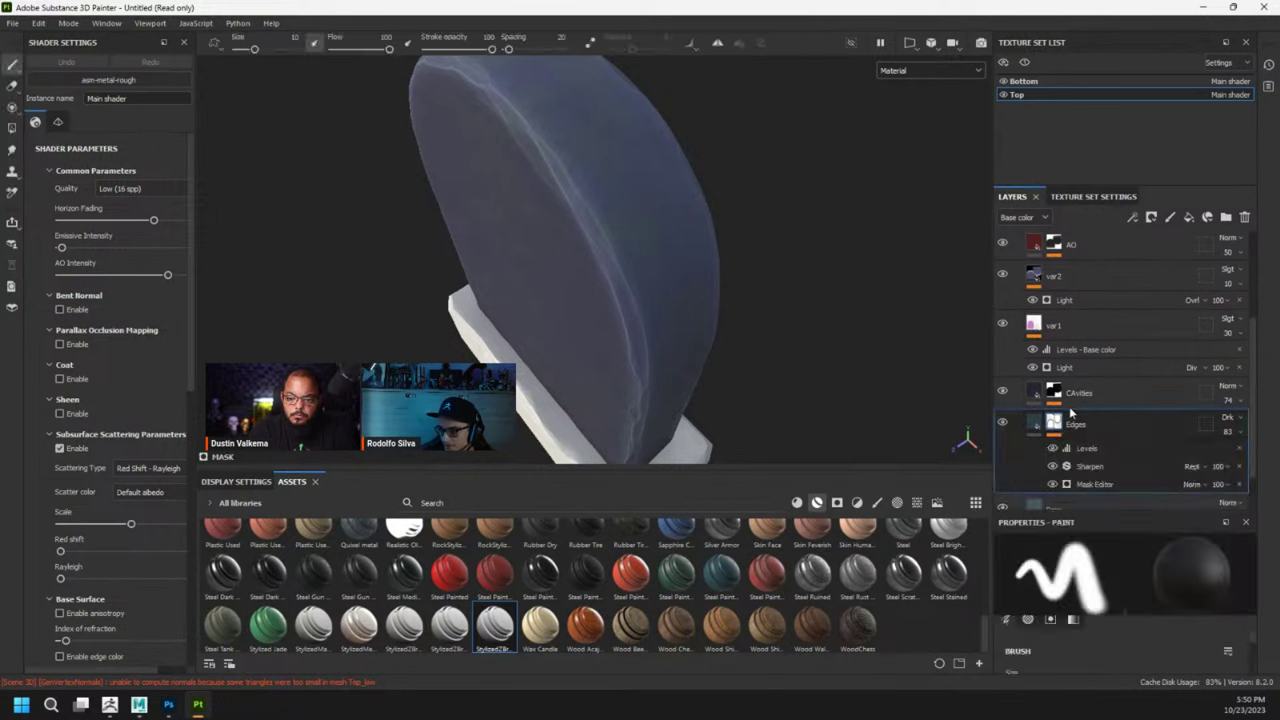
scroll(1098, 431, "down", 1)
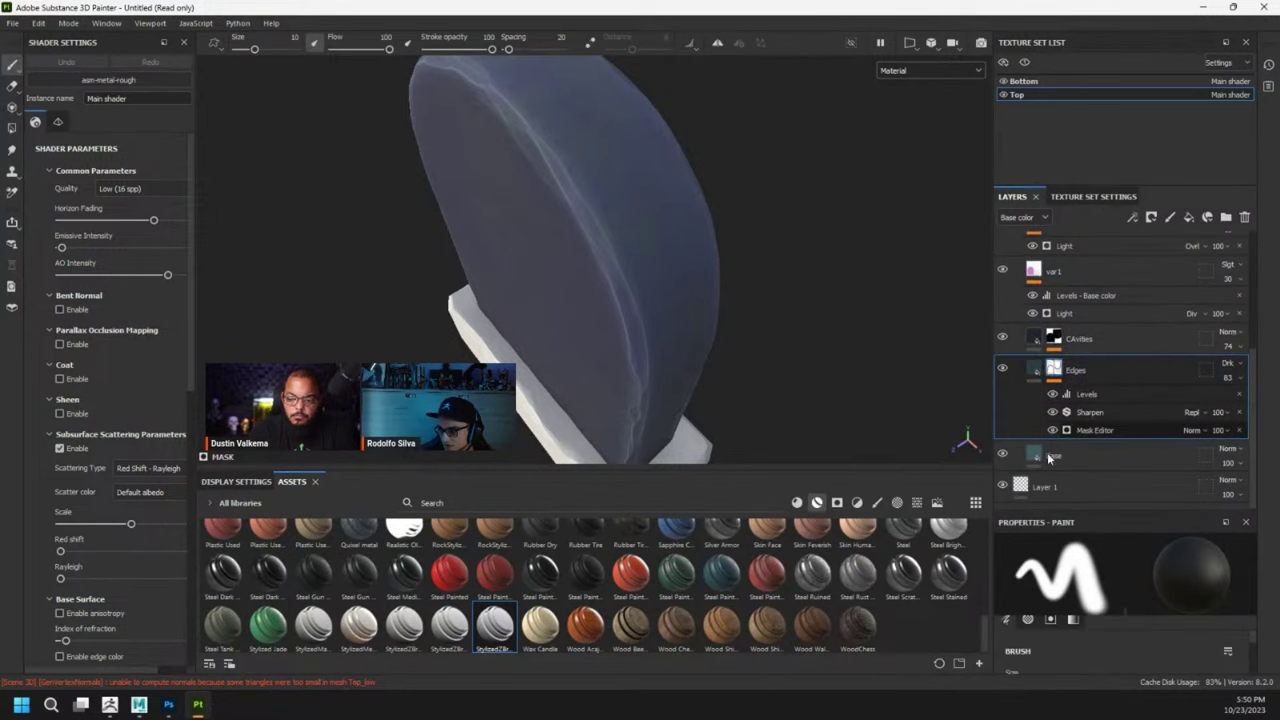
left_click(1100, 432)
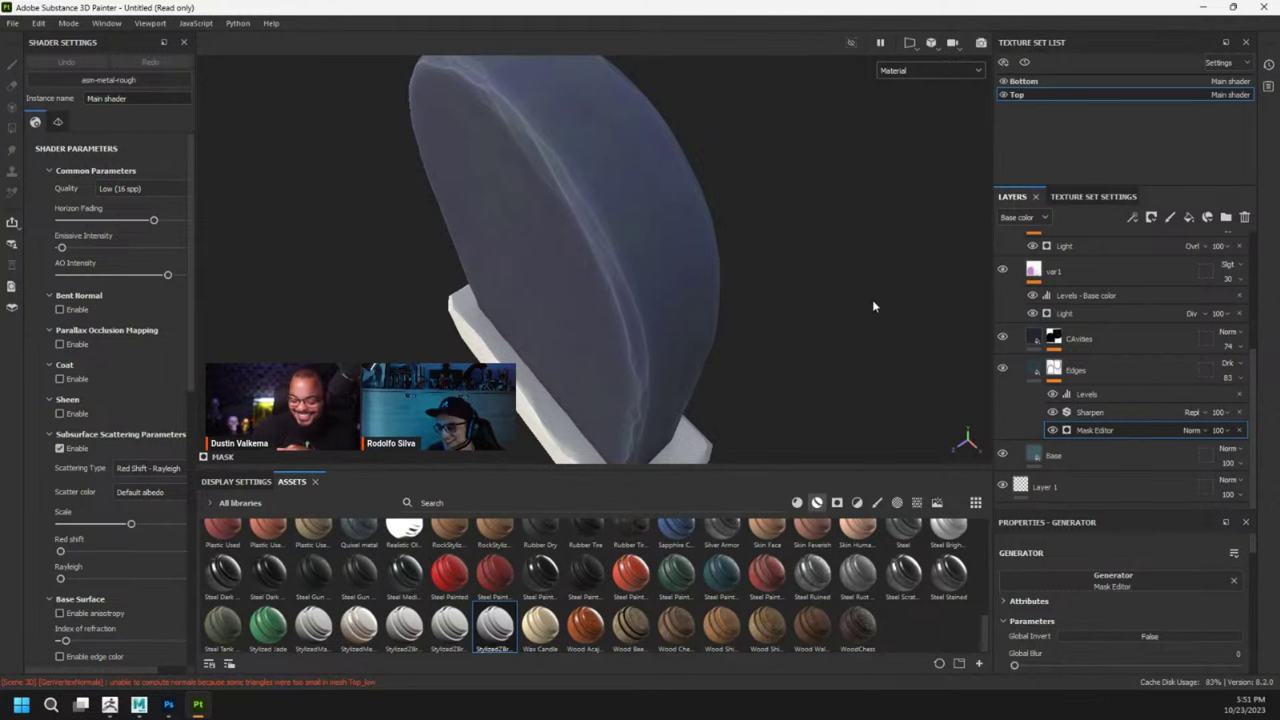
right_click(804, 305)
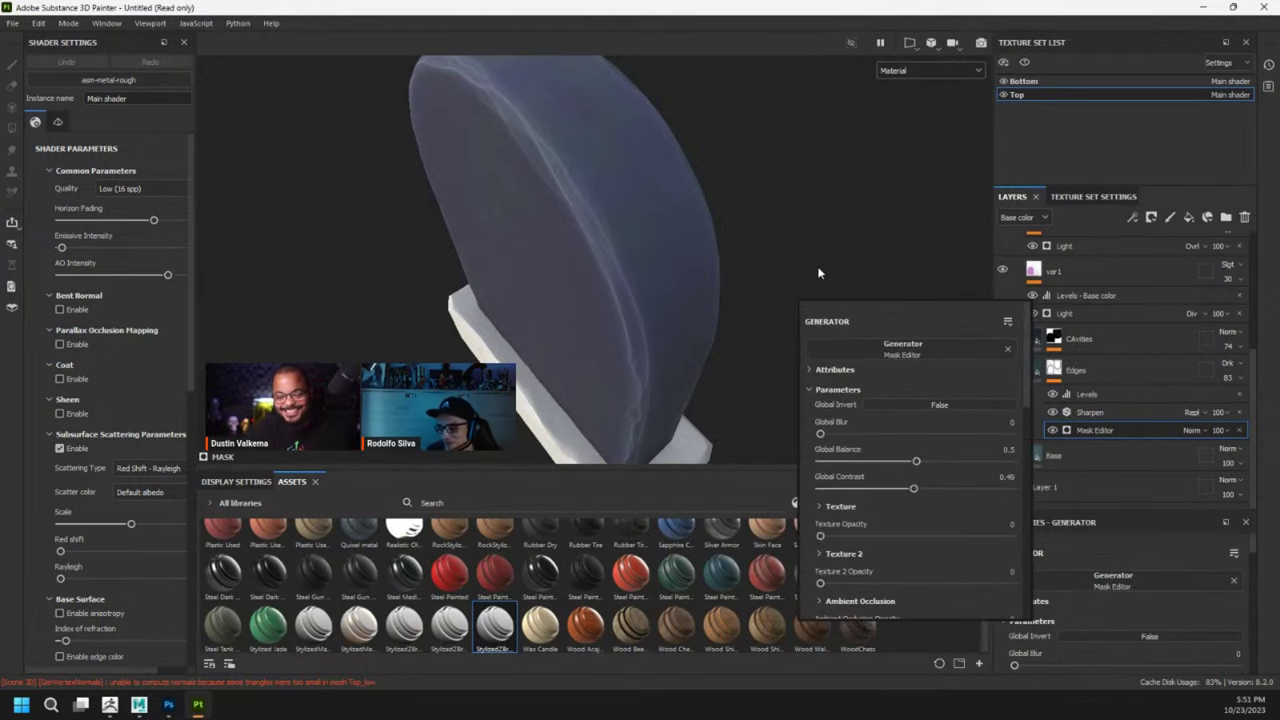
left_click_drag(799, 262, 689, 237, "alt")
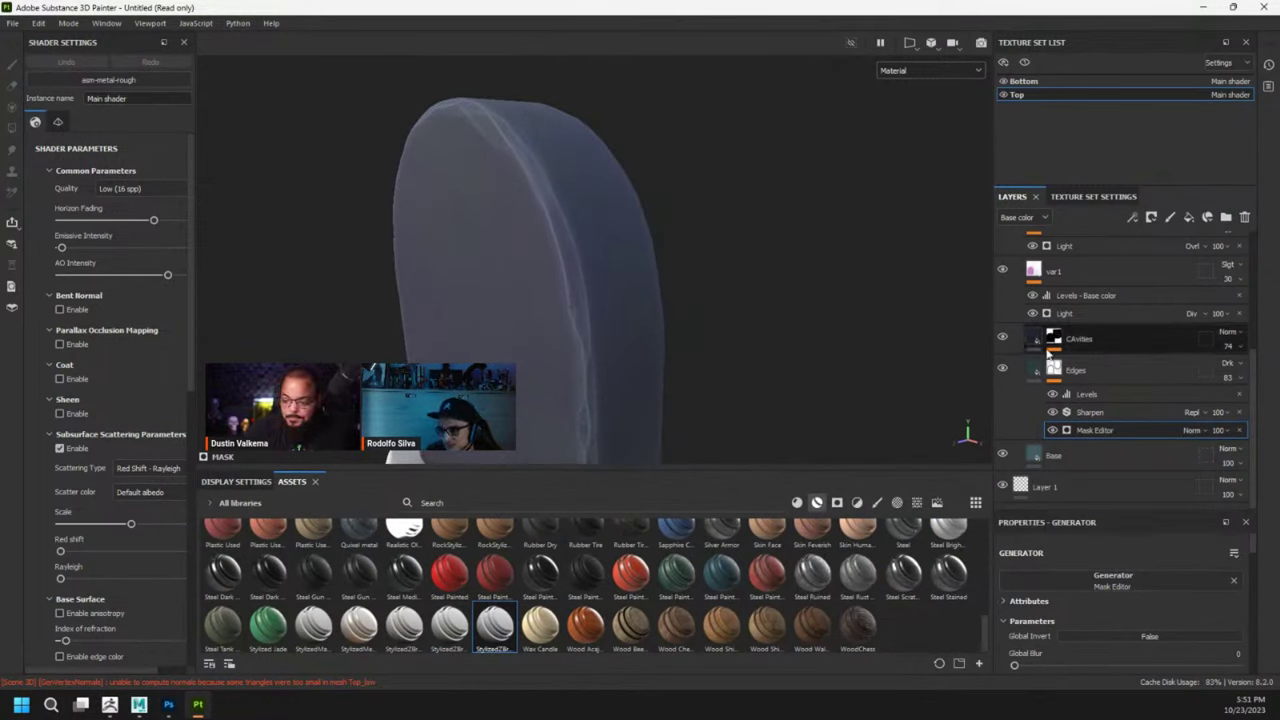
Enlarge the properties area and review the Mask Editor's opacity parameters from Texture through Curvature to Thickness.
mouse_move(1036, 341)
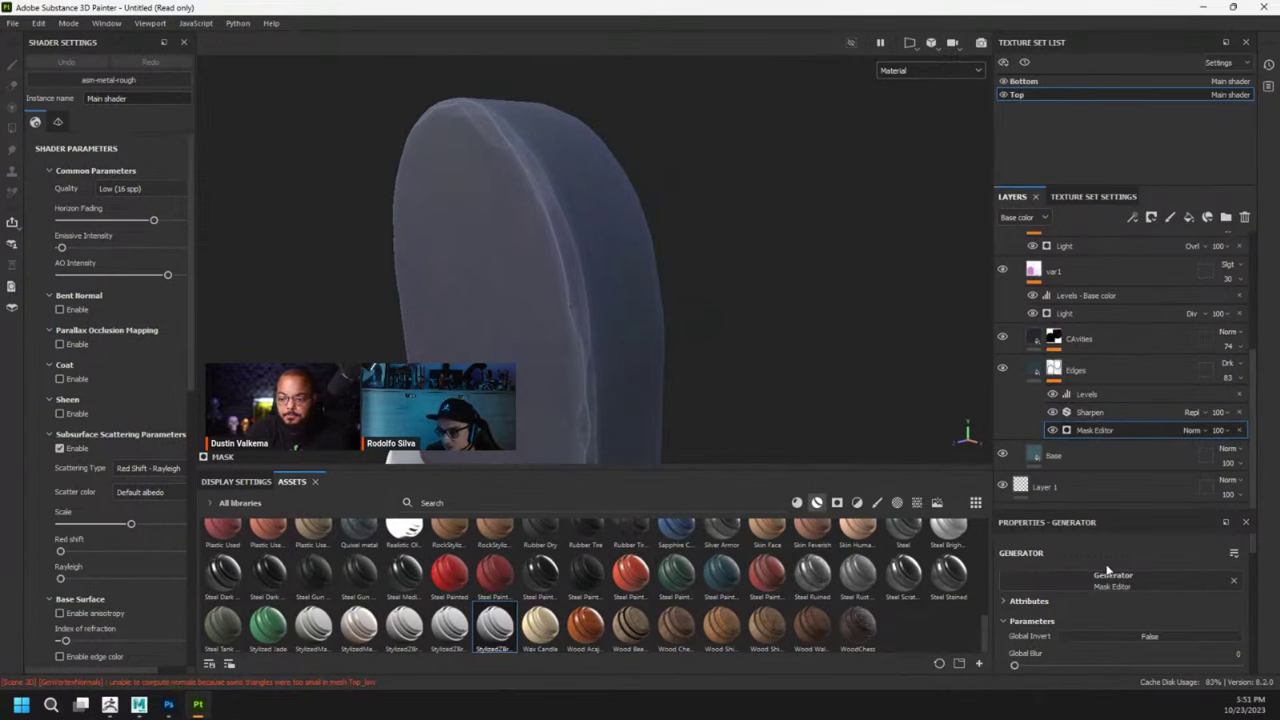
scroll(1067, 578, "down", 3)
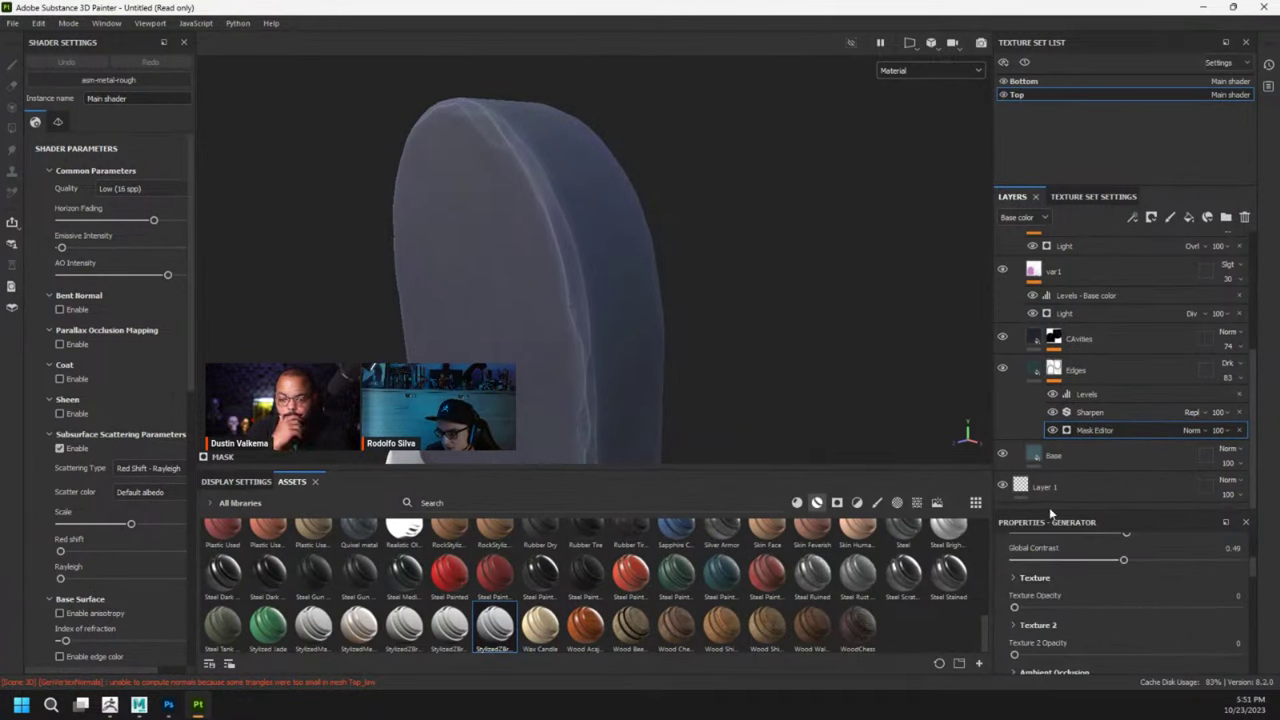
left_click_drag(1049, 510, 1066, 404)
scroll(1083, 549, "down", 3)
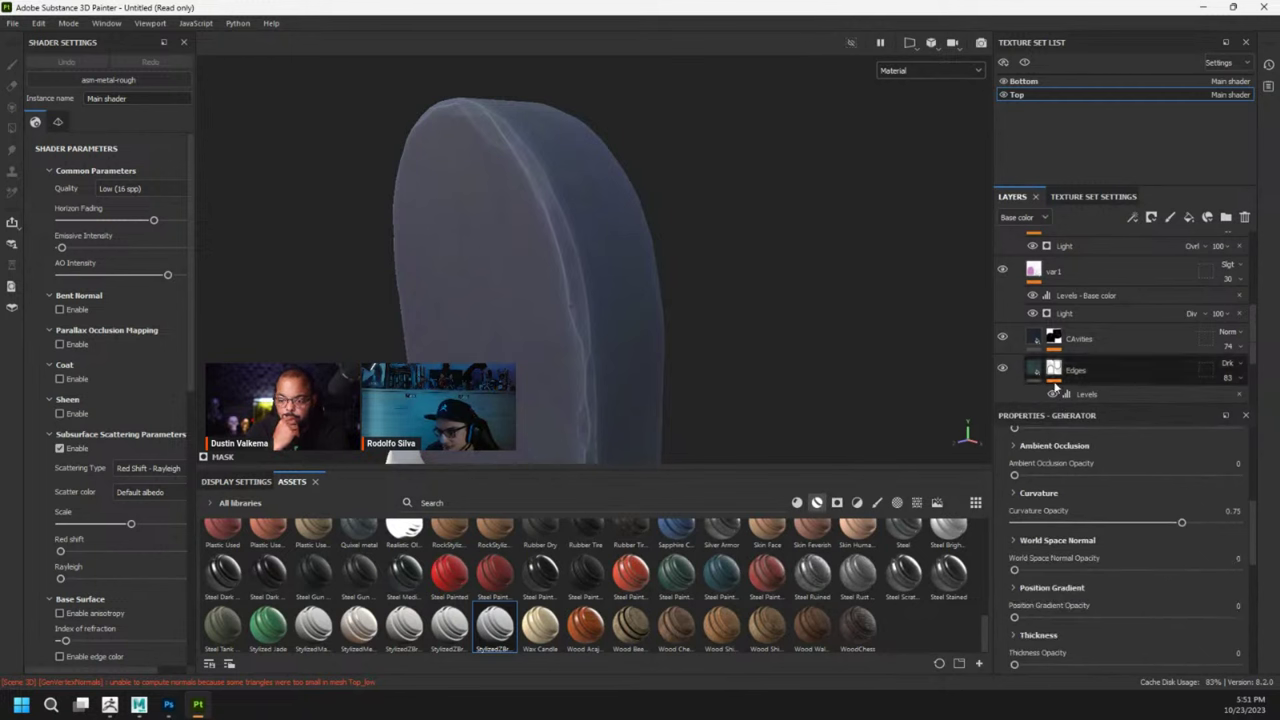
scroll(1057, 388, "down", 2)
Toggle the Edges layer's visibility off and on to compare its effect on the tombstone.
left_click(1036, 291)
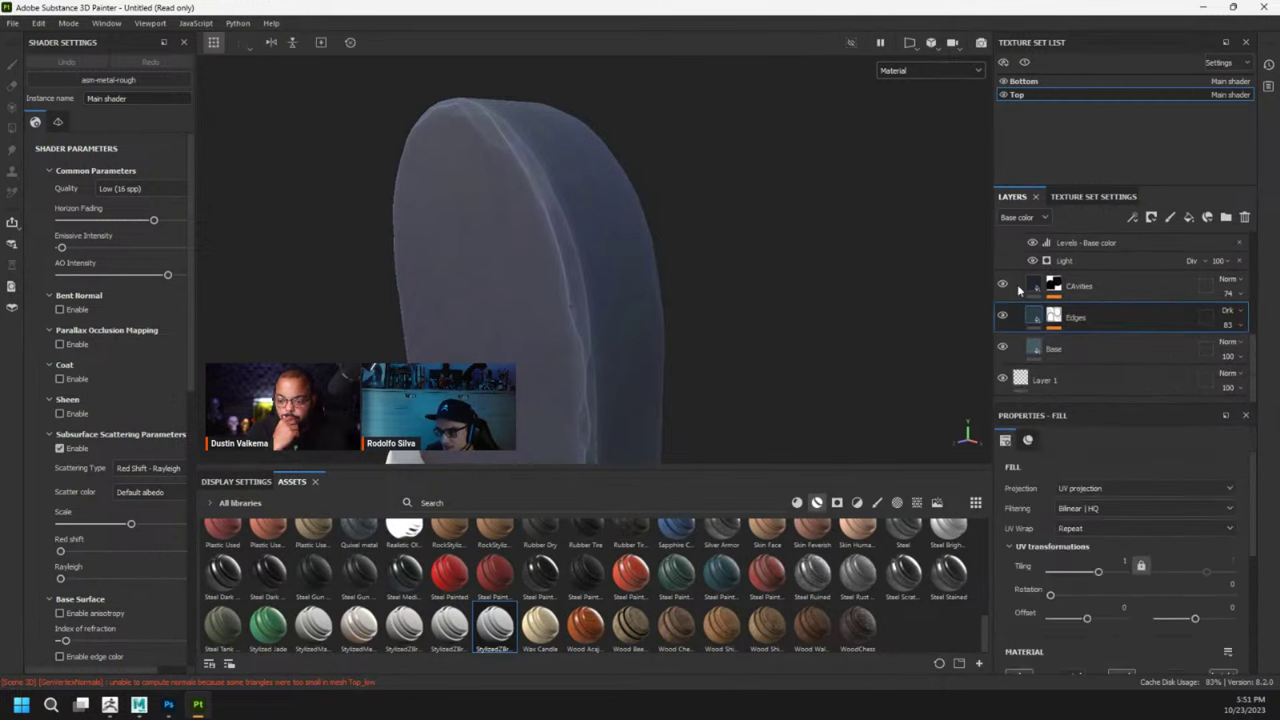
left_click(1003, 316)
left_click(1003, 317)
Select the Edges layer's mask and display it alone on the tombstone with the Mask channel view.
left_click(904, 76)
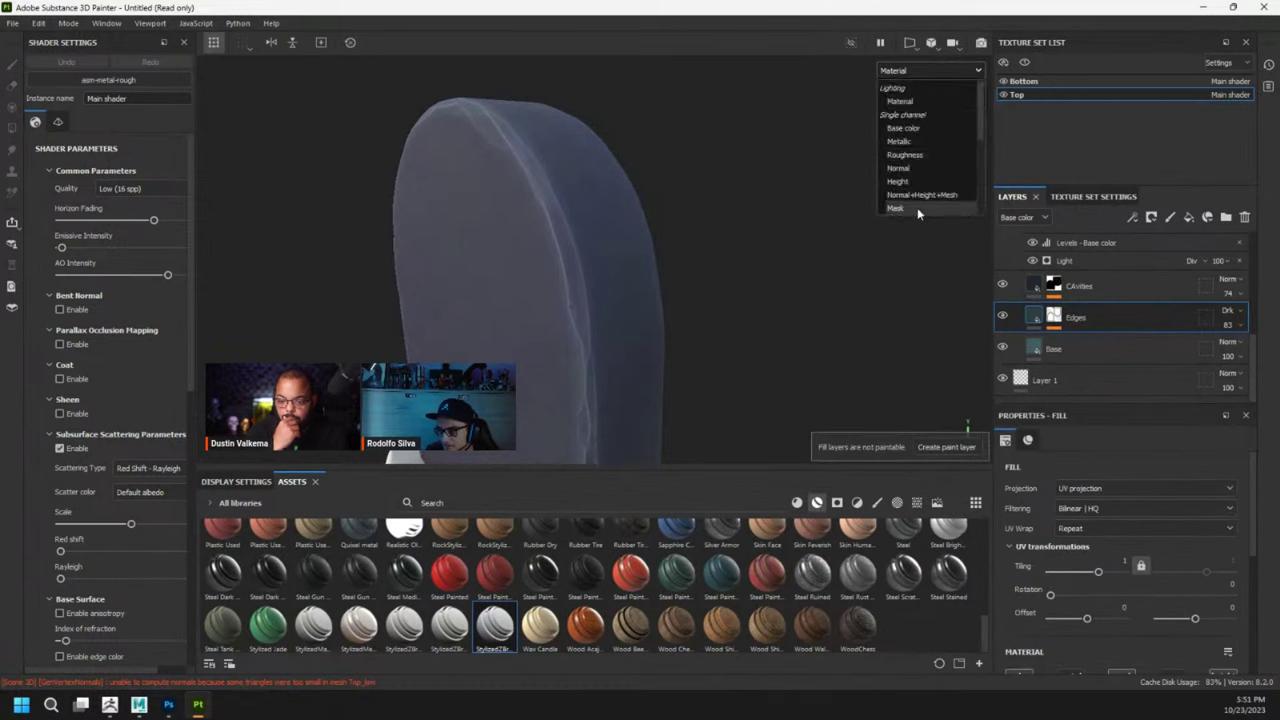
left_click(917, 207)
left_click(1054, 317)
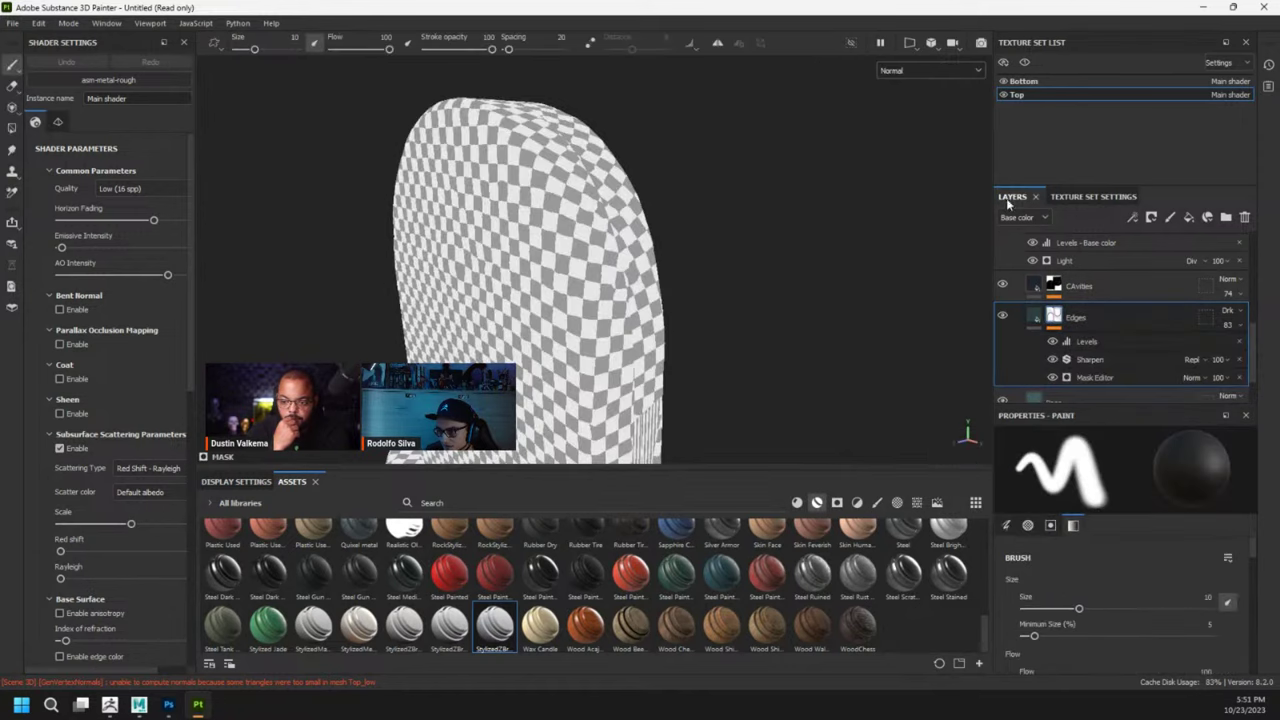
left_click(930, 70)
left_click(890, 207)
mouse_move(885, 231)
left_mouse_down("alt")
mouse_move(866, 209)
mouse_move(757, 246)
mouse_move(727, 291)
mouse_move(780, 255)
mouse_move(651, 271)
mouse_move(634, 291)
mouse_move(632, 253)
left_mouse_up("alt")
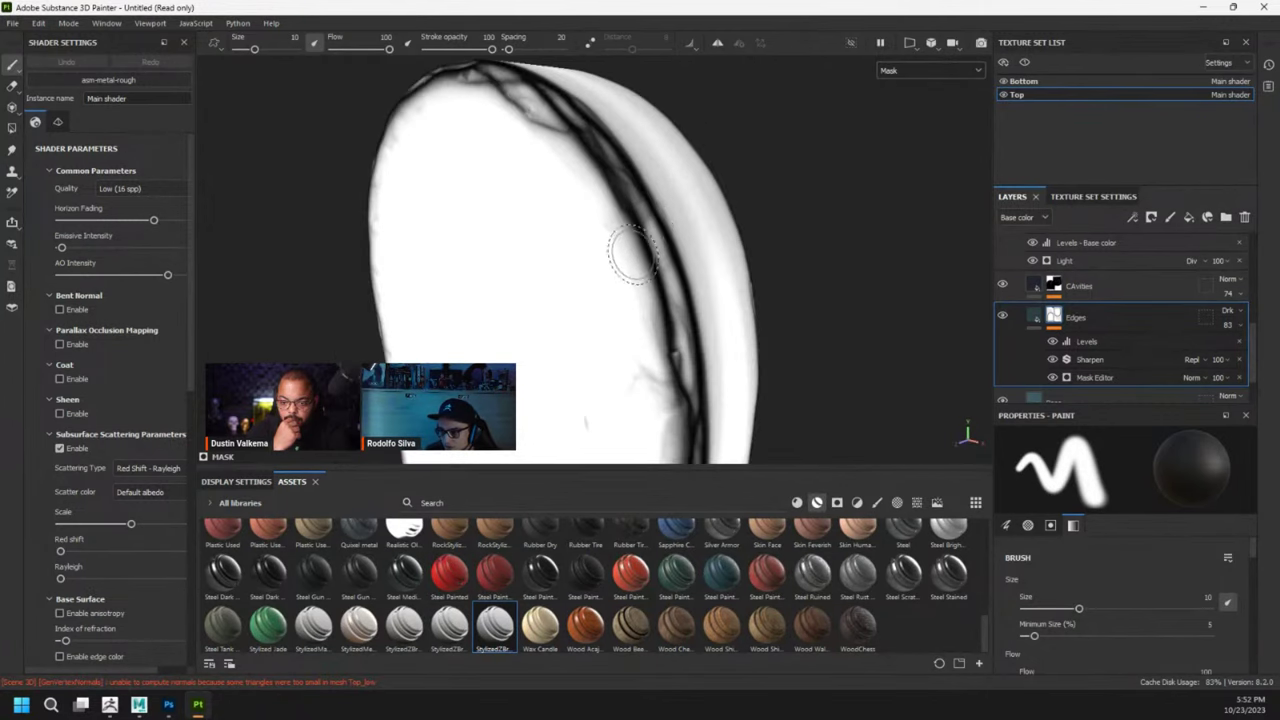
Expand the Curvature settings of the Edges mask's Mask Editor and review them with the global parameters.
left_click(1098, 377)
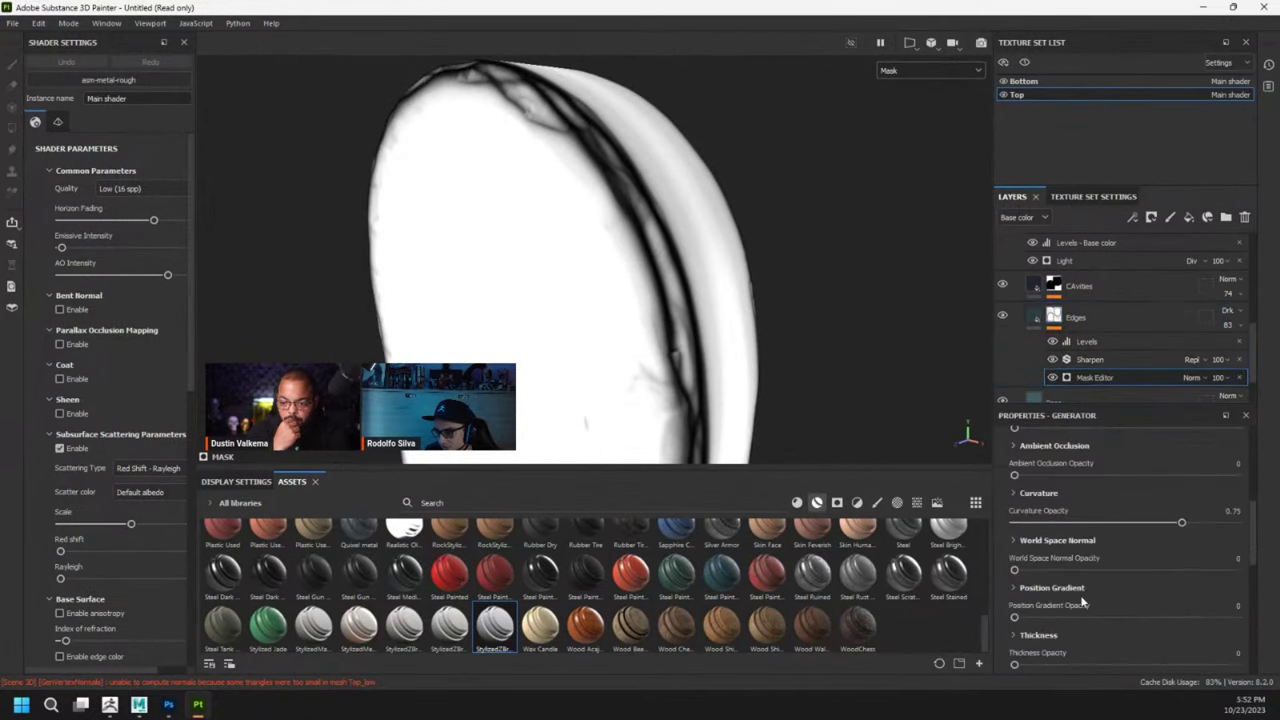
left_click(1039, 494)
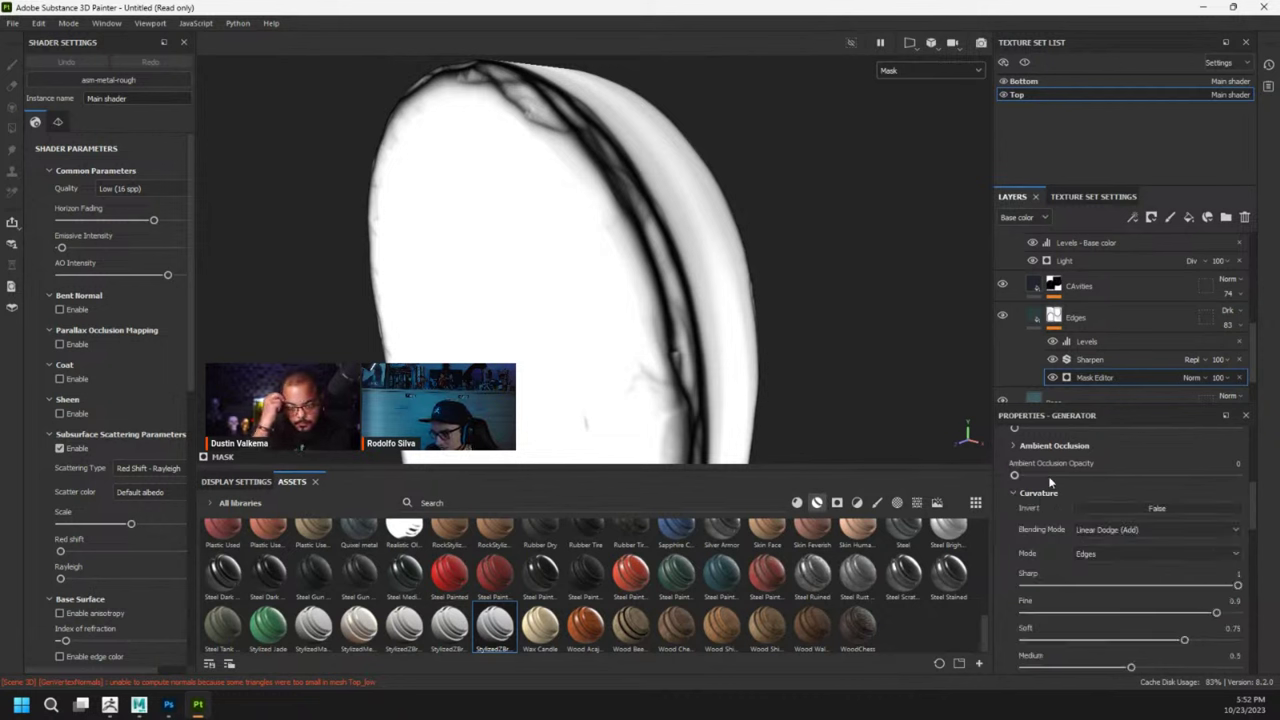
scroll(1072, 523, "up", 5)
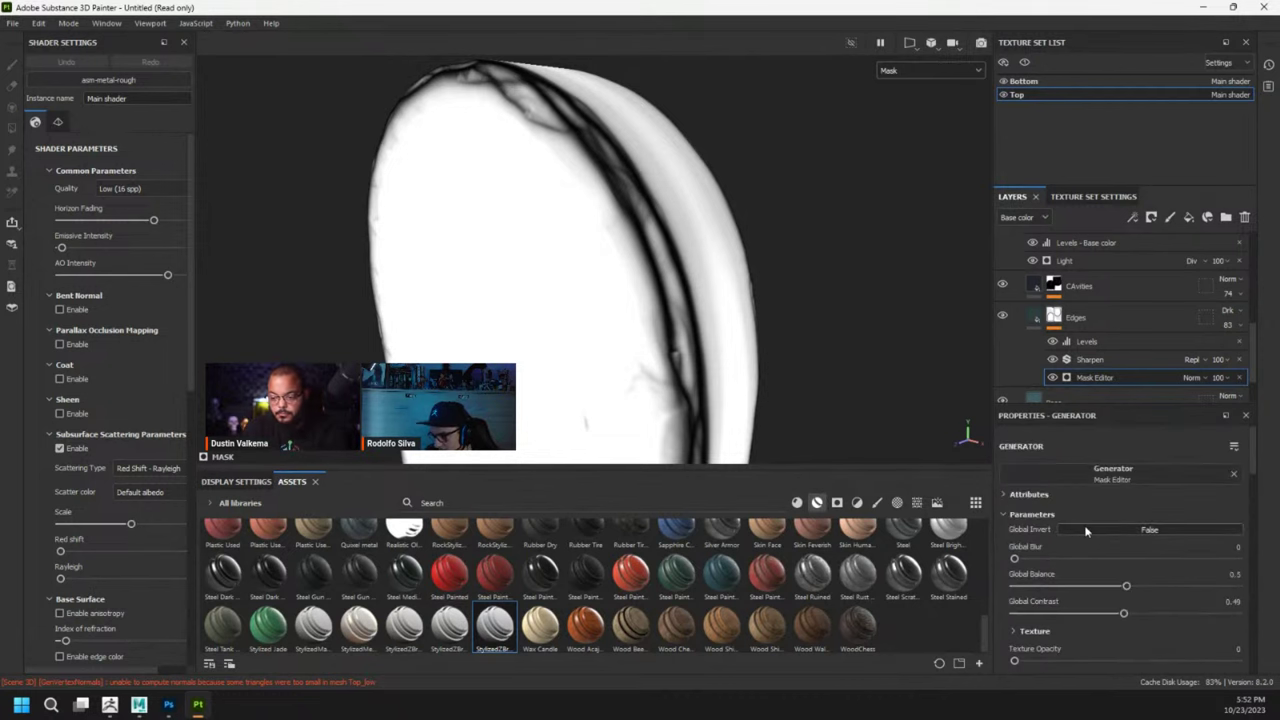
scroll(1075, 530, "down", 3)
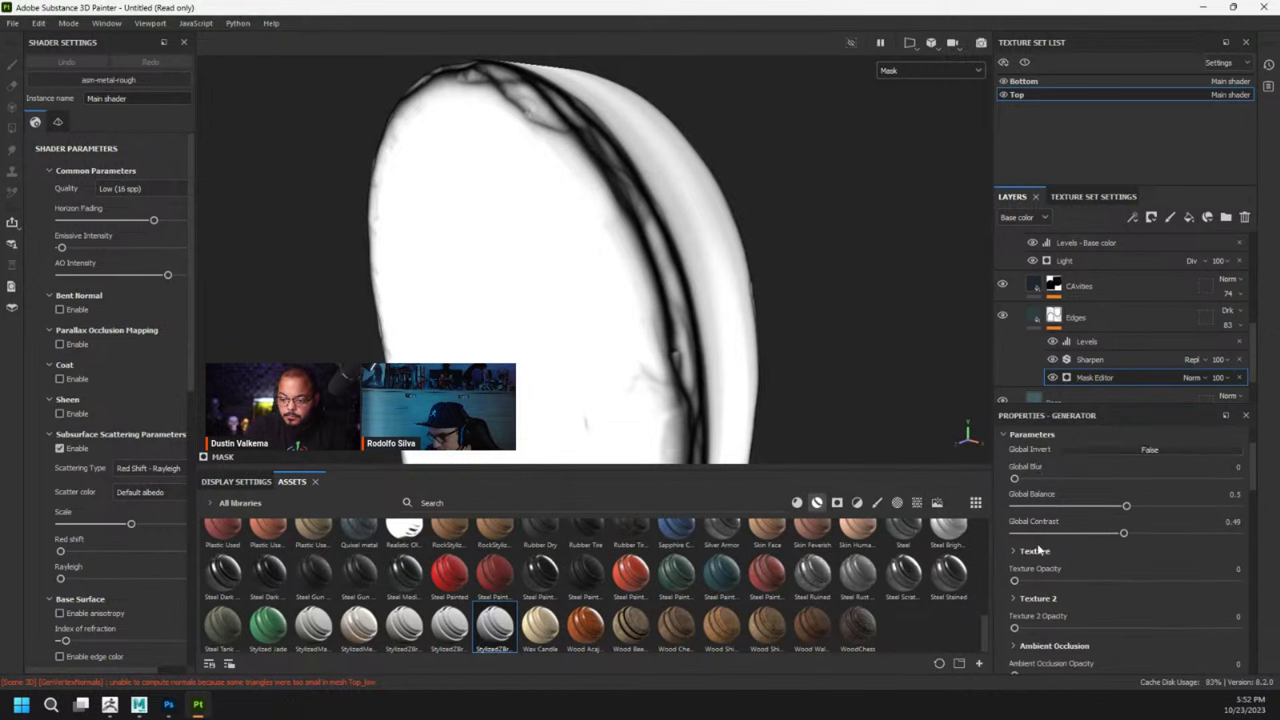
Compare the Edges mask with its Levels effect disabled and enabled, leaving the effect enabled.
left_click(1098, 341)
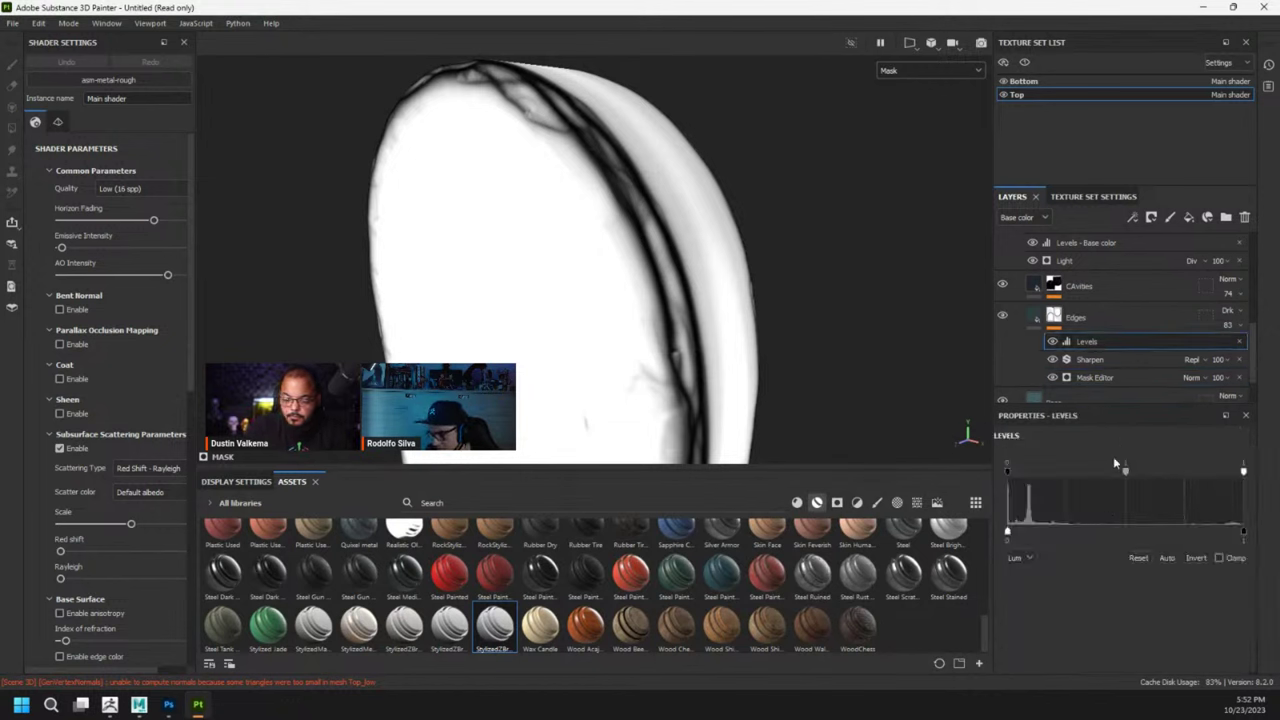
left_click(1052, 342)
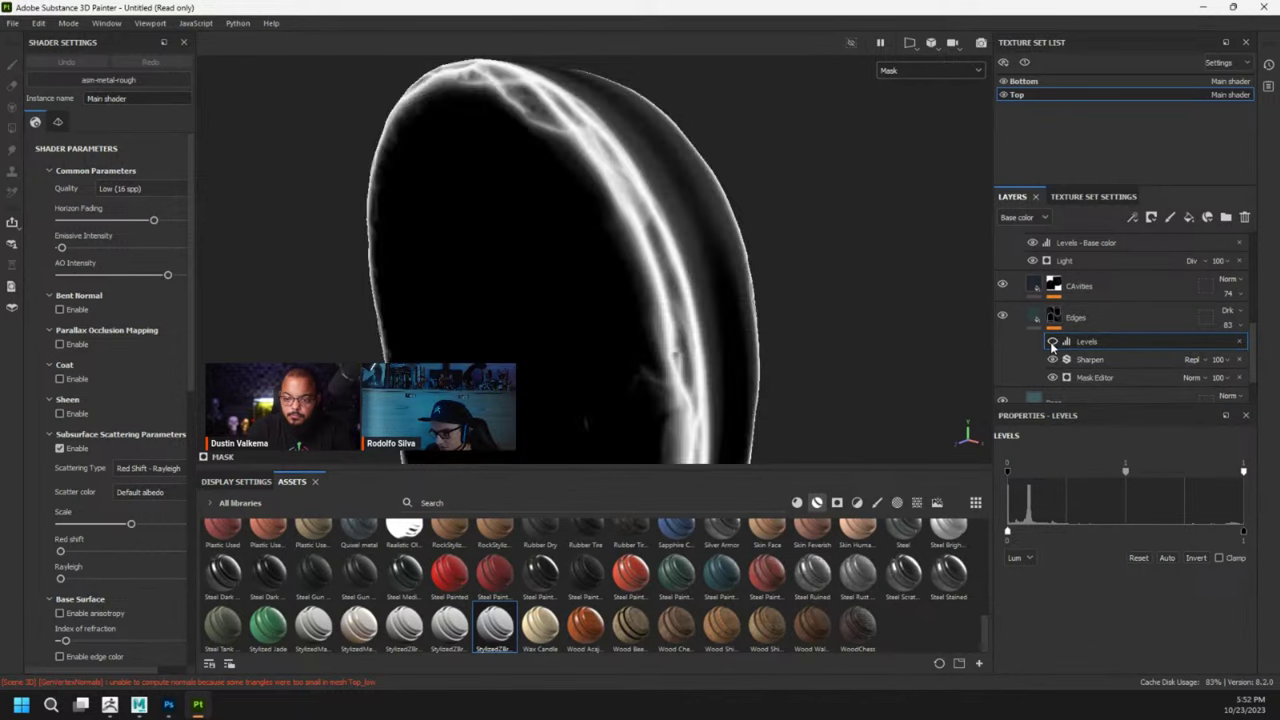
left_click(1052, 342)
left_click(1052, 342)
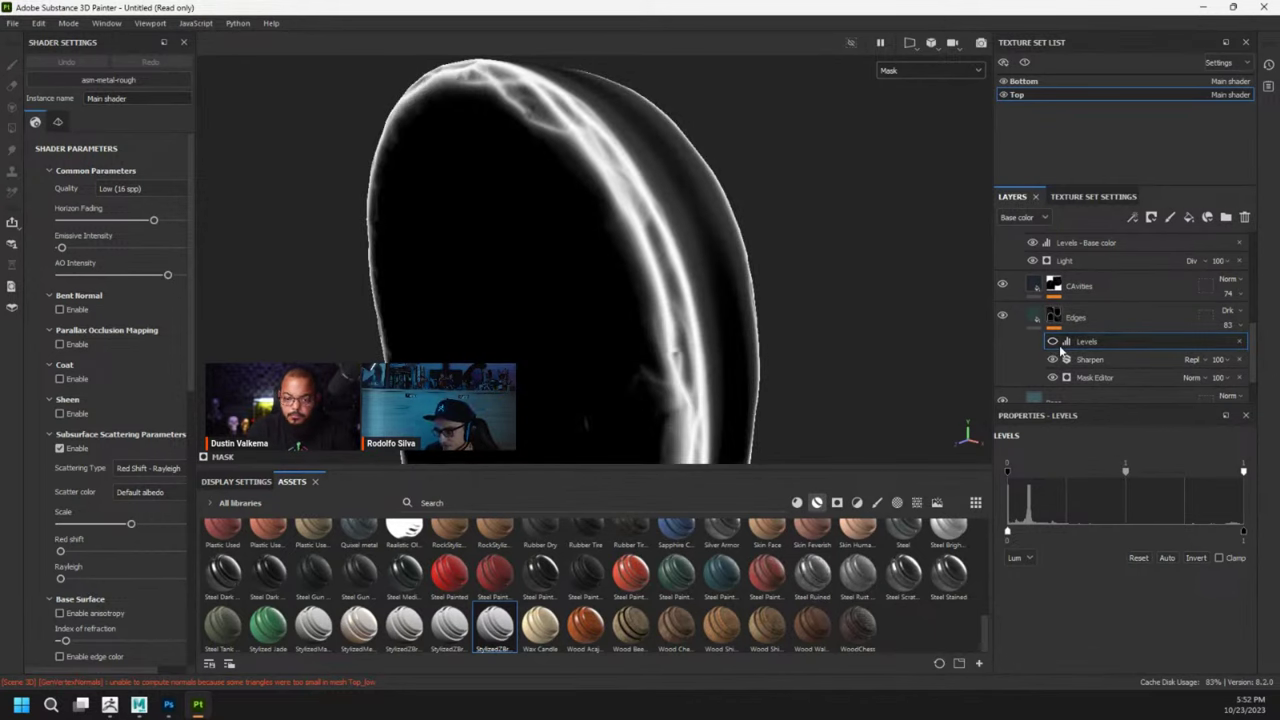
left_click(1053, 342)
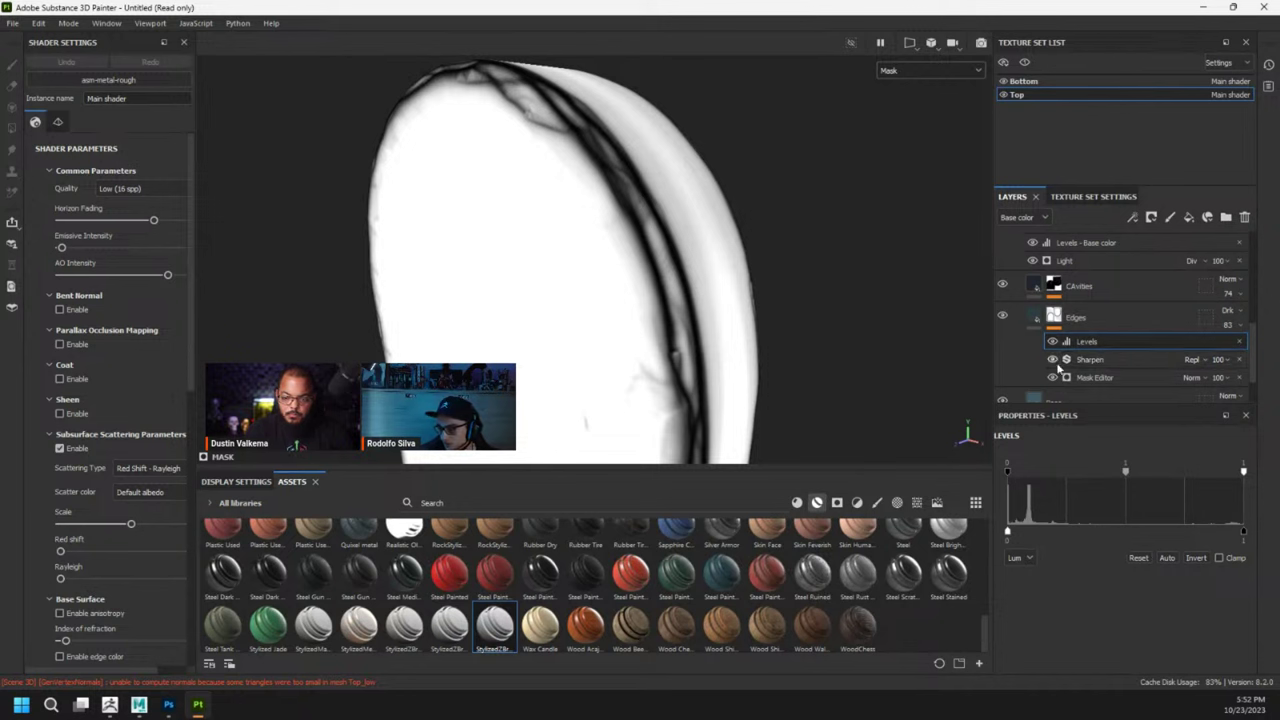
Return to the Mask Editor generator of the Edges mask and examine the mask on the tombstone's upper part.
left_click(1094, 377)
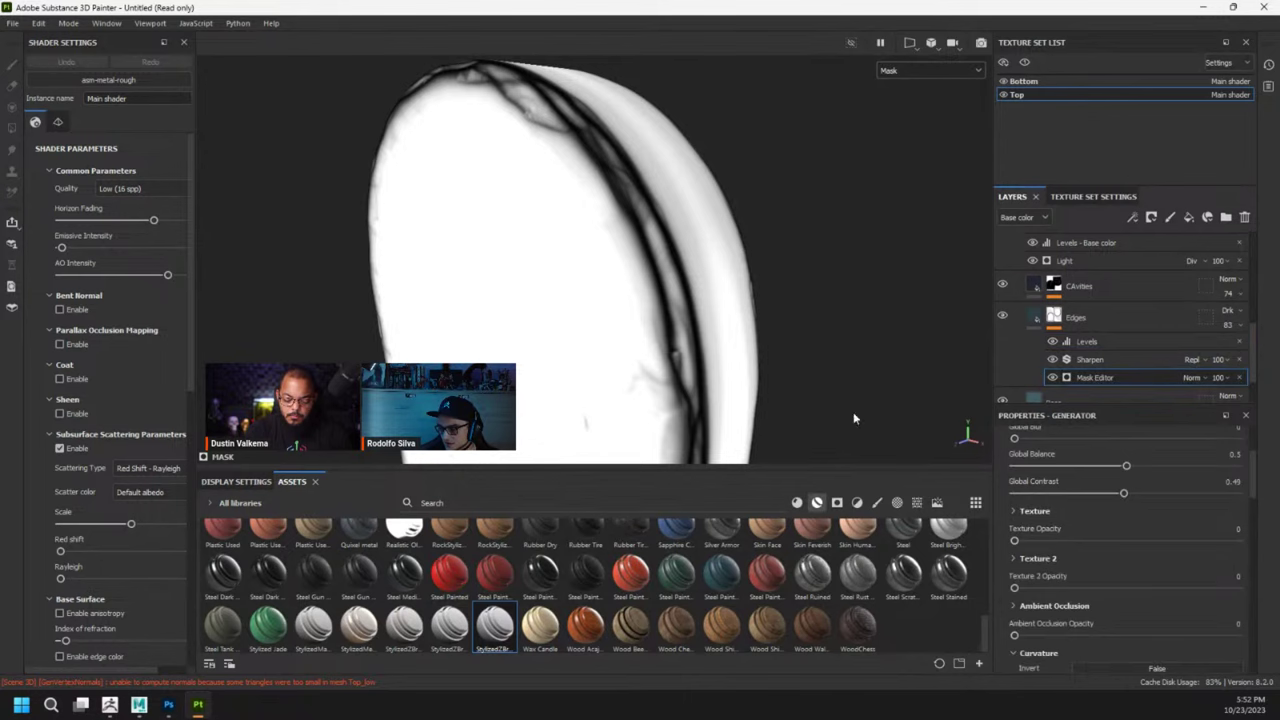
middle_click_drag(762, 352, 683, 289, "alt")
scroll(683, 289, "down", 3)
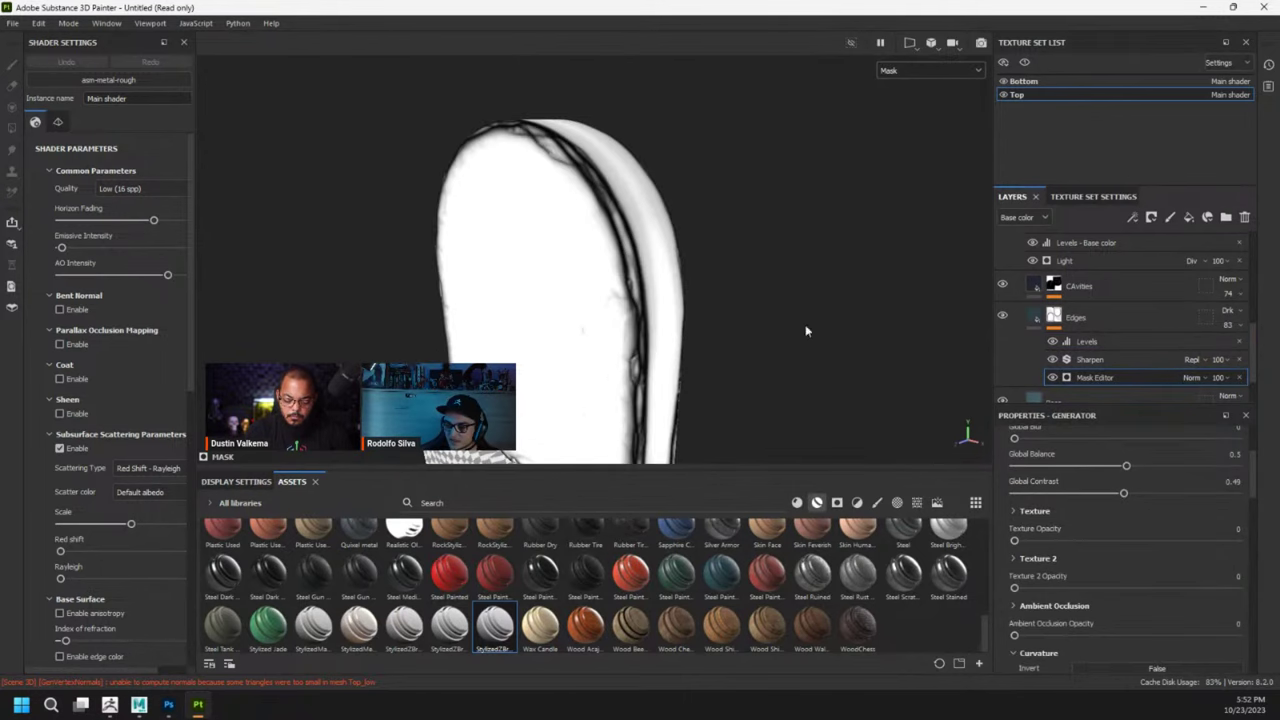
Review the baked mesh maps assigned to the Top texture set, and return to its layer stack.
left_click(1105, 199)
scroll(1089, 384, "down", 5)
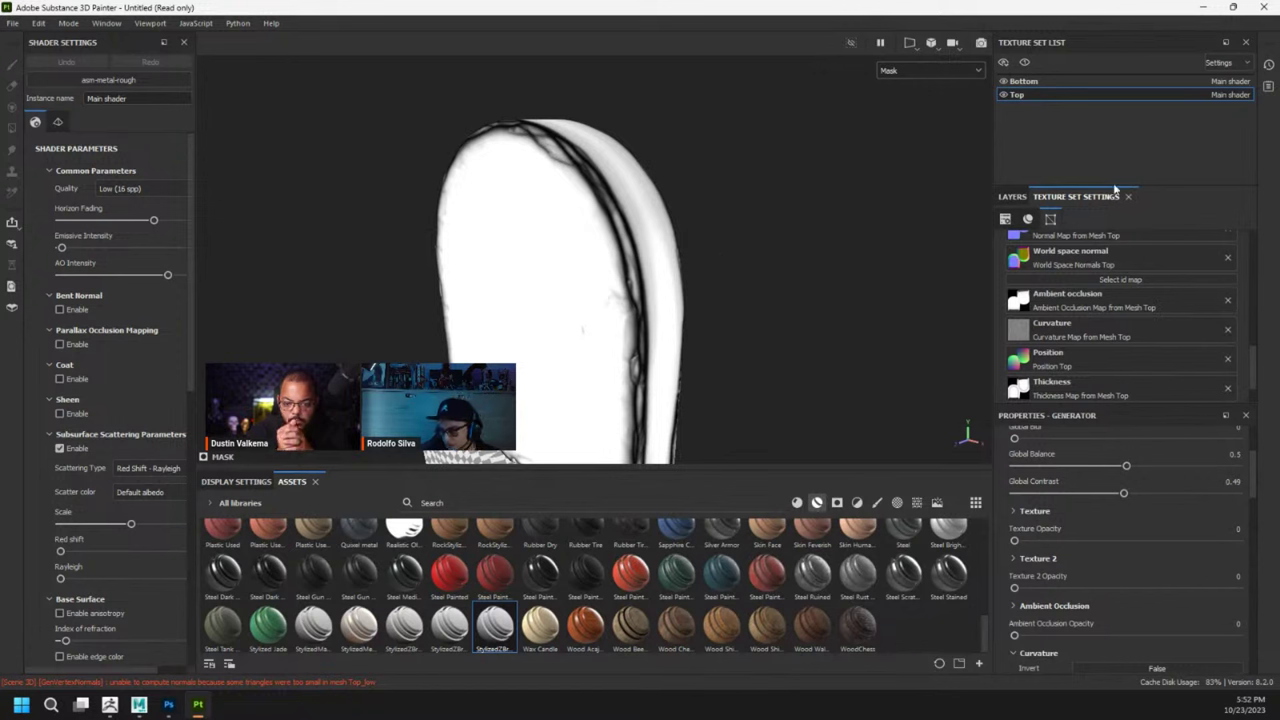
left_click(1012, 196)
Select the Mask Editor of the CAvities layer's mask and display that mask alone with the Mask channel view.
left_click(1082, 290)
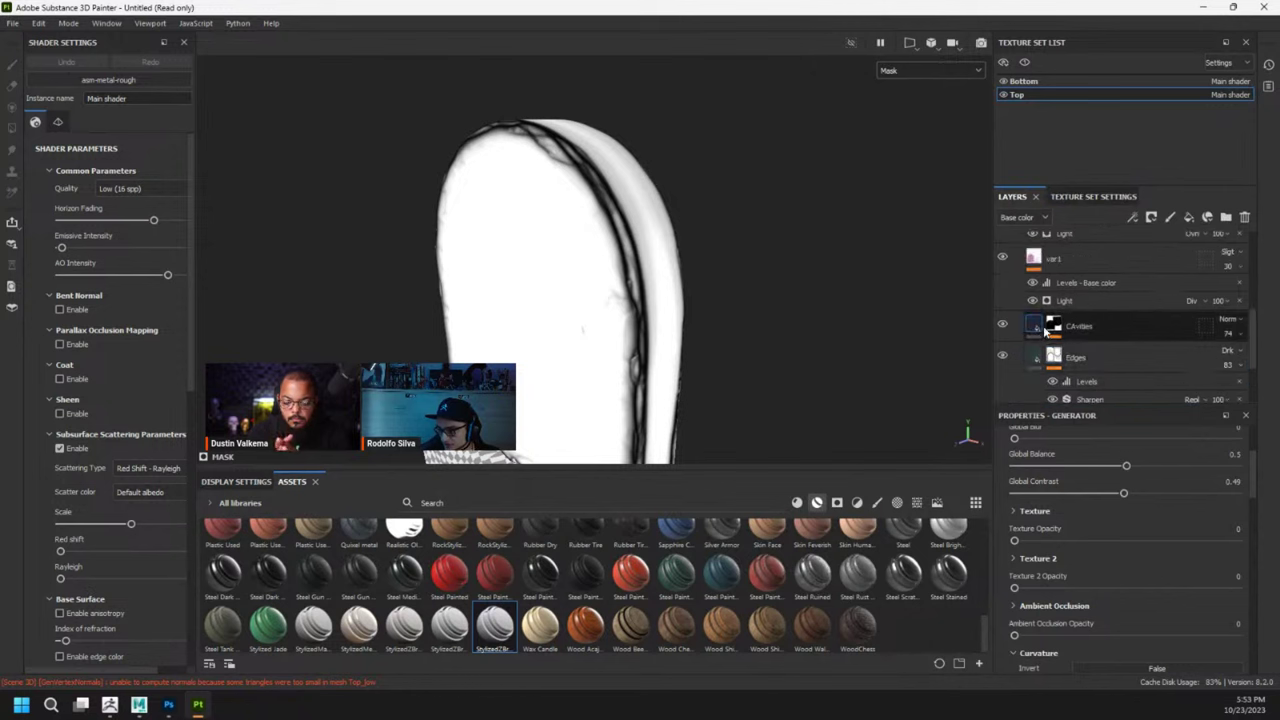
left_click(1092, 369)
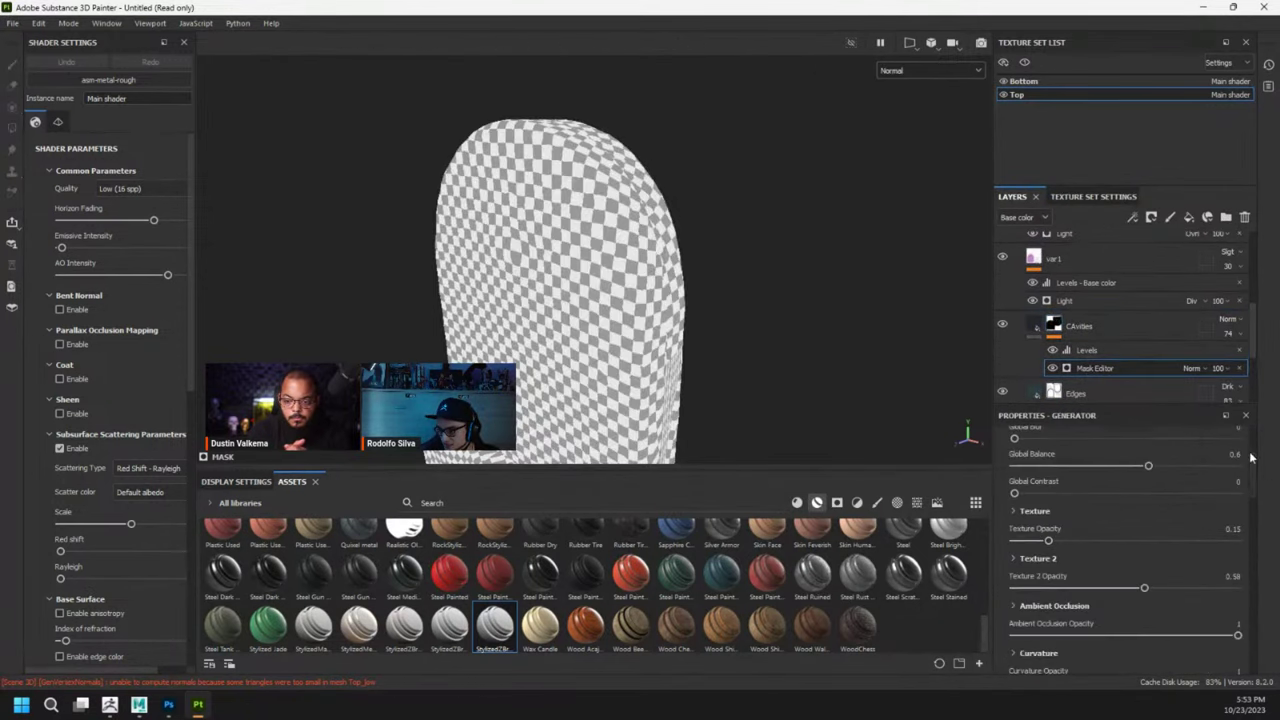
left_click(913, 70)
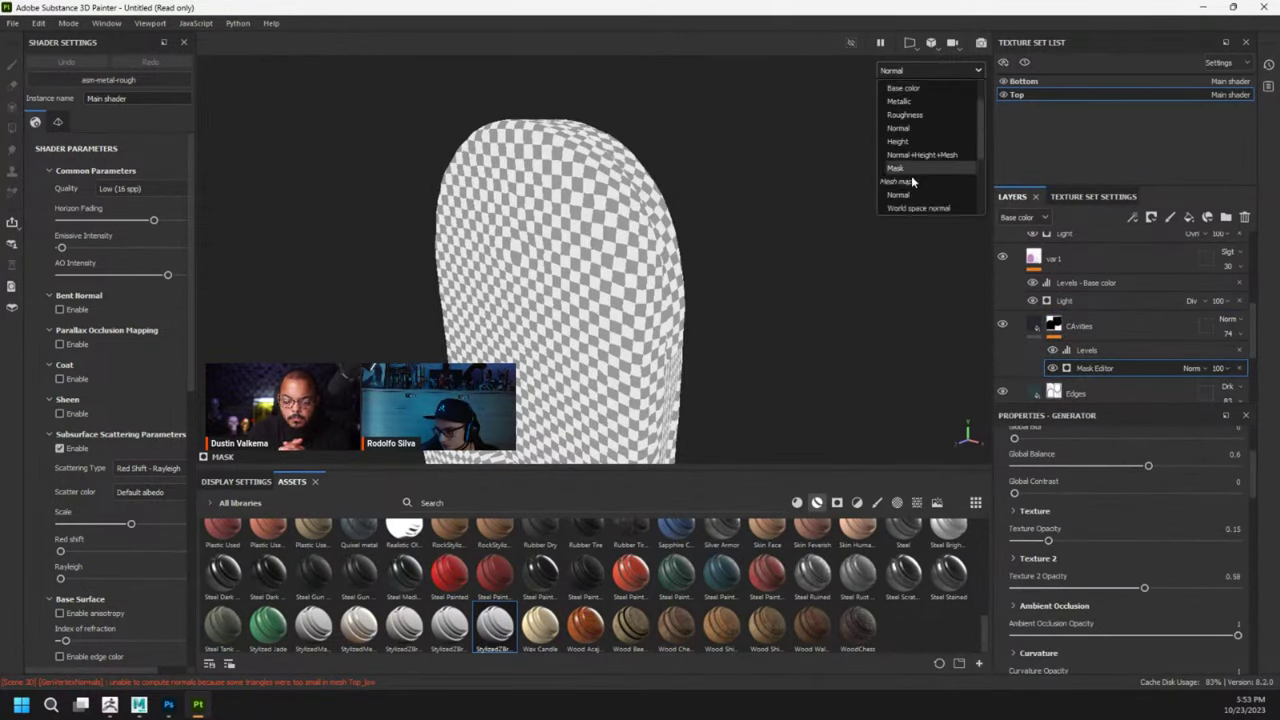
left_click(910, 174)
scroll(660, 245, "up", 5)
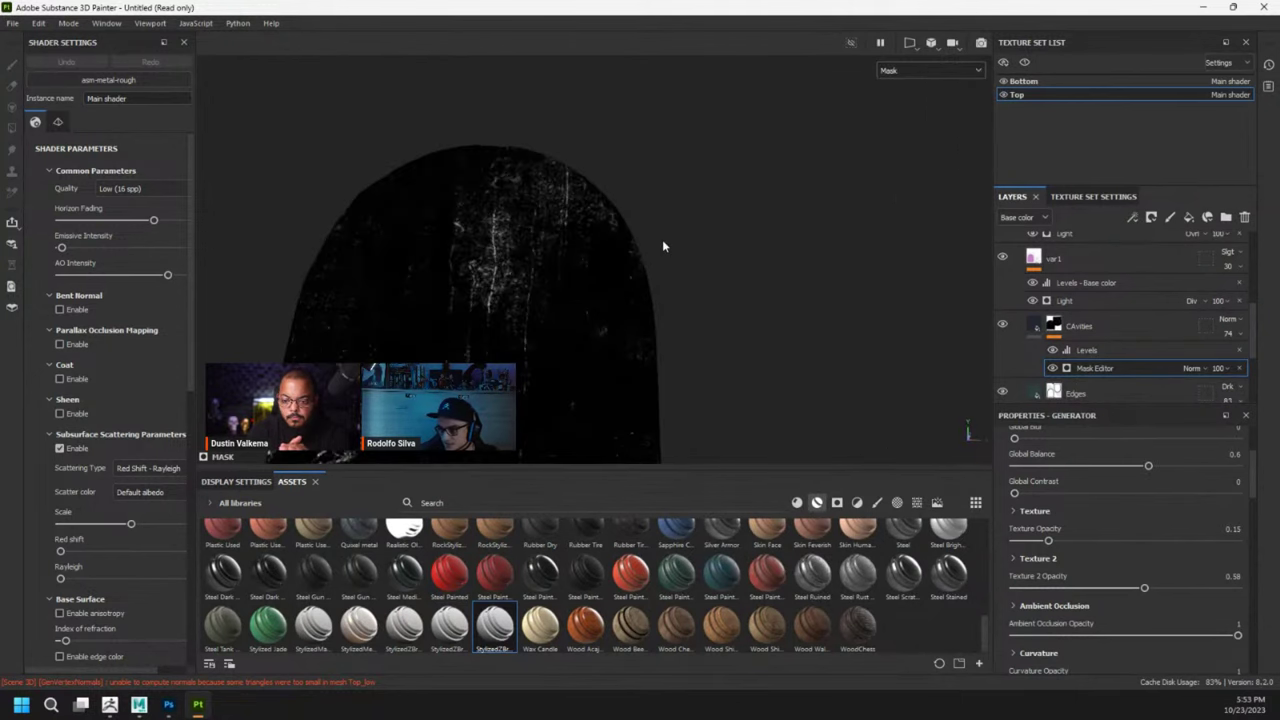
Expand the Texture 2 settings of the CAvities Mask Editor and examine them along with the generator's image inputs.
scroll(1102, 564, "down", 2)
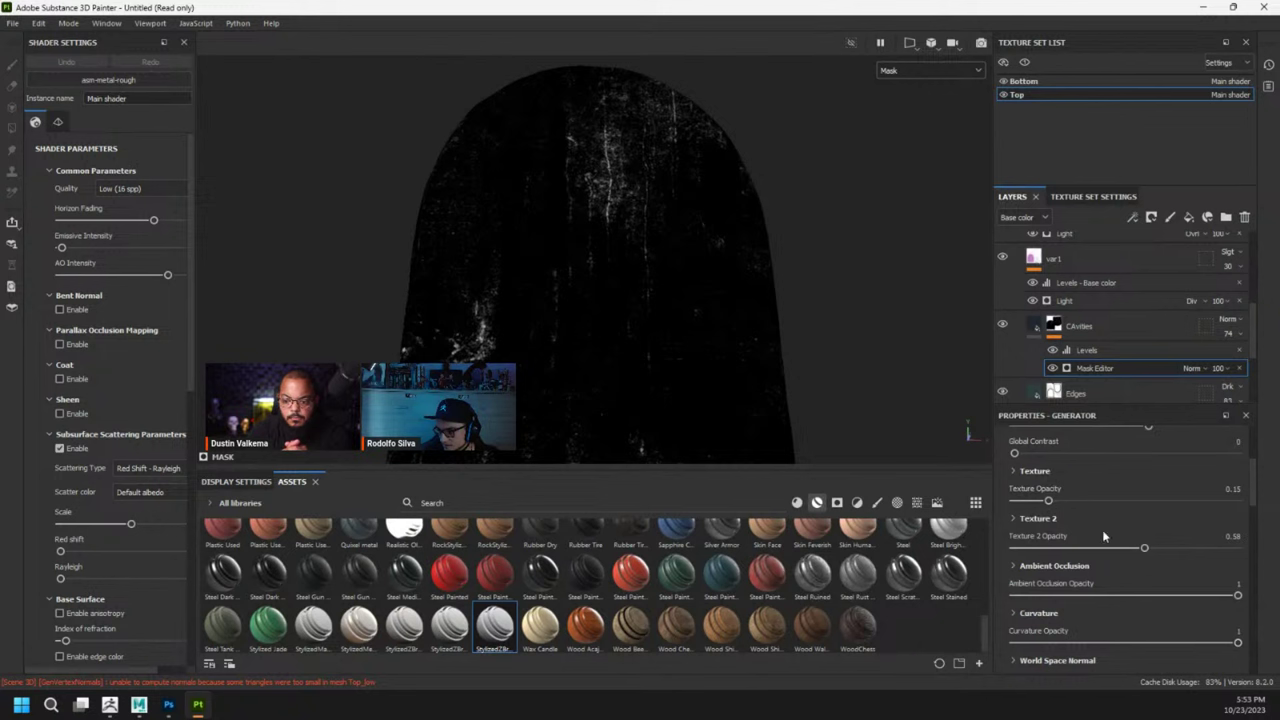
left_click(1013, 519)
scroll(1013, 519, "down", 6)
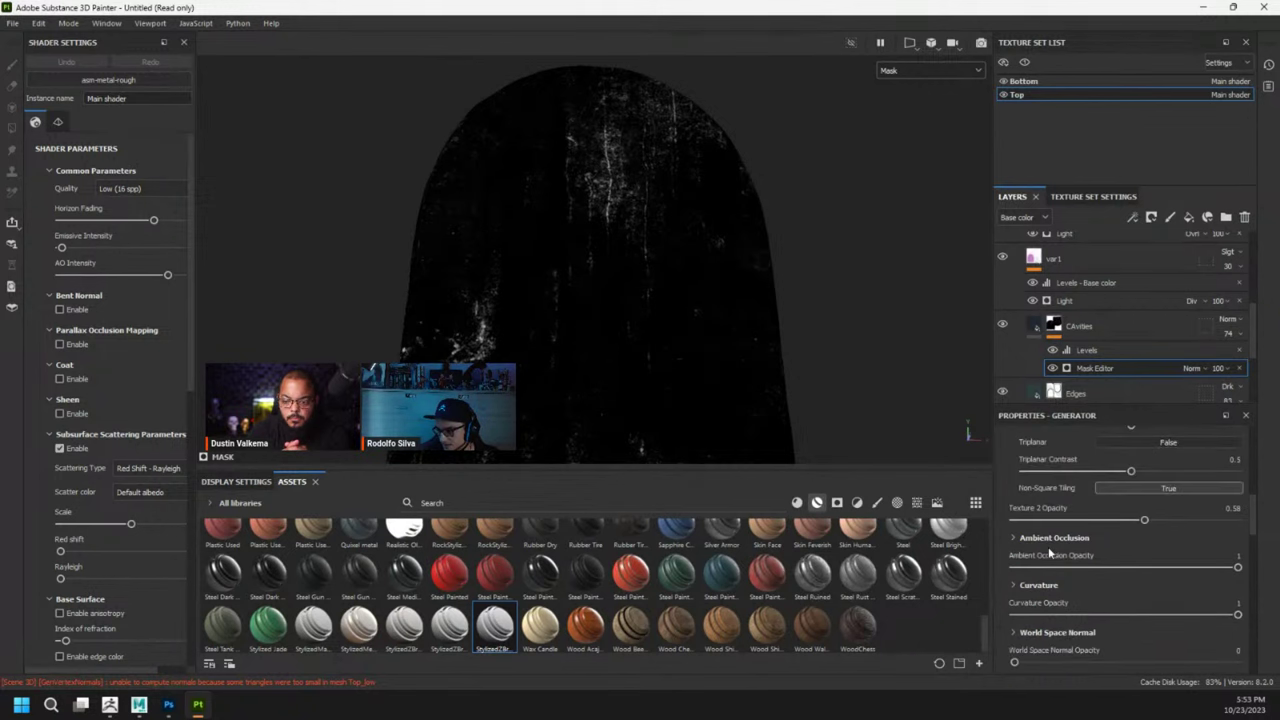
scroll(1073, 546, "up", 8)
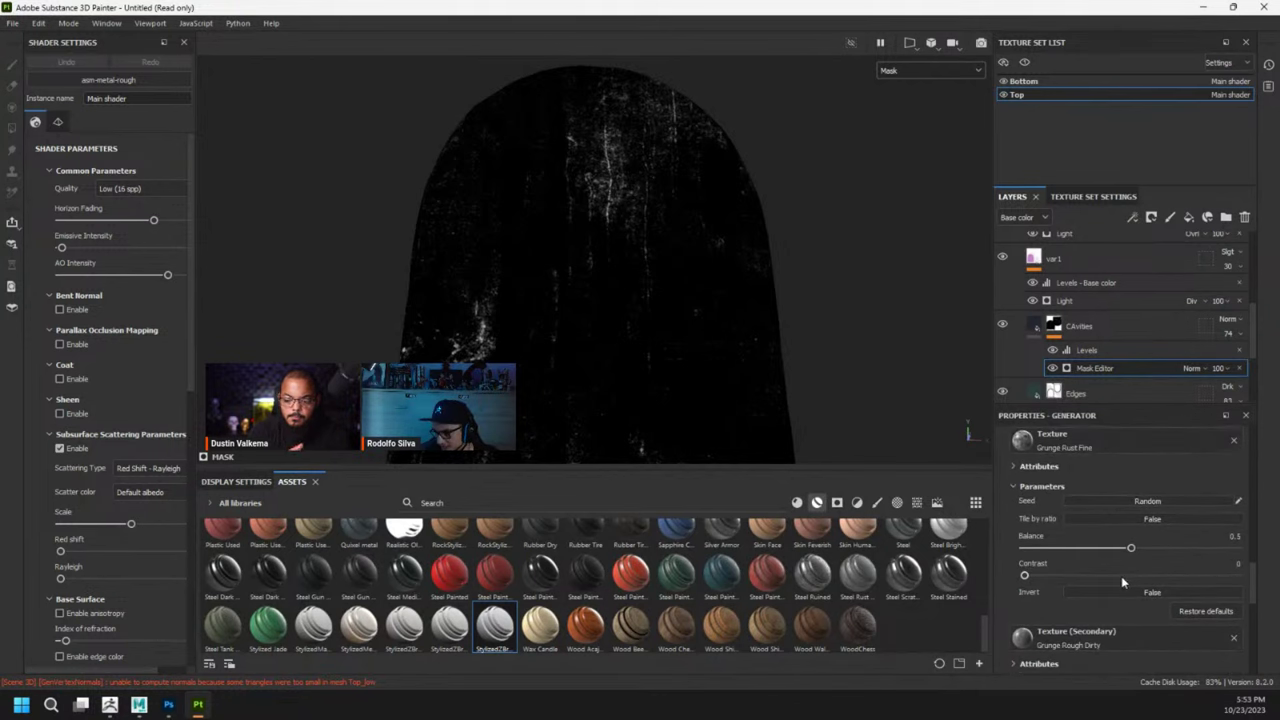
scroll(1118, 576, "down", 6)
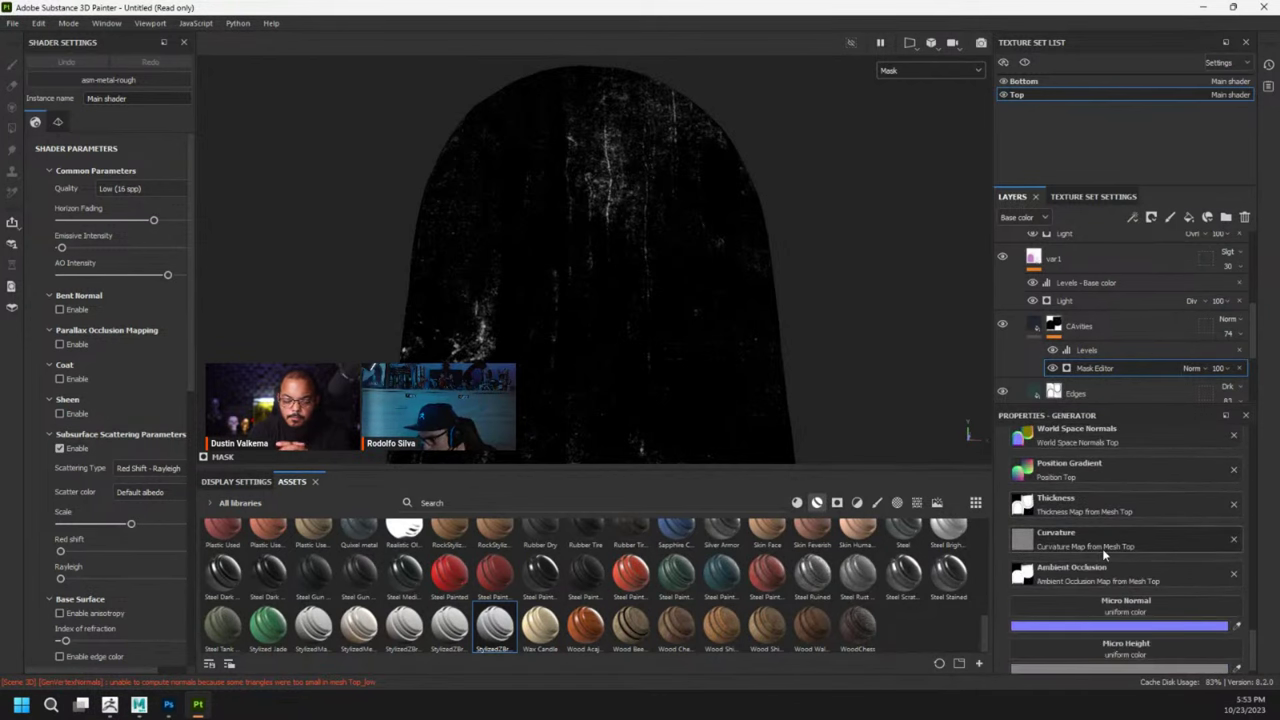
scroll(1102, 548, "down", 1)
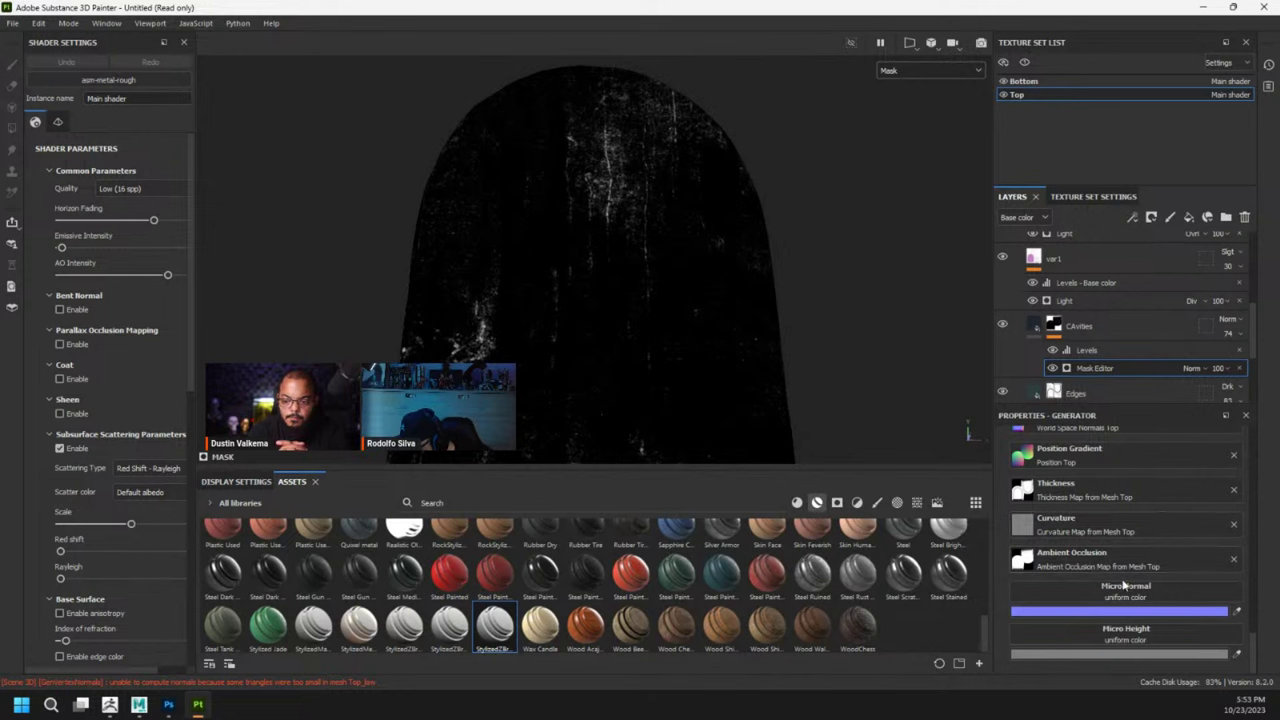
scroll(1121, 559, "up", 5)
scroll(1120, 563, "up", 2)
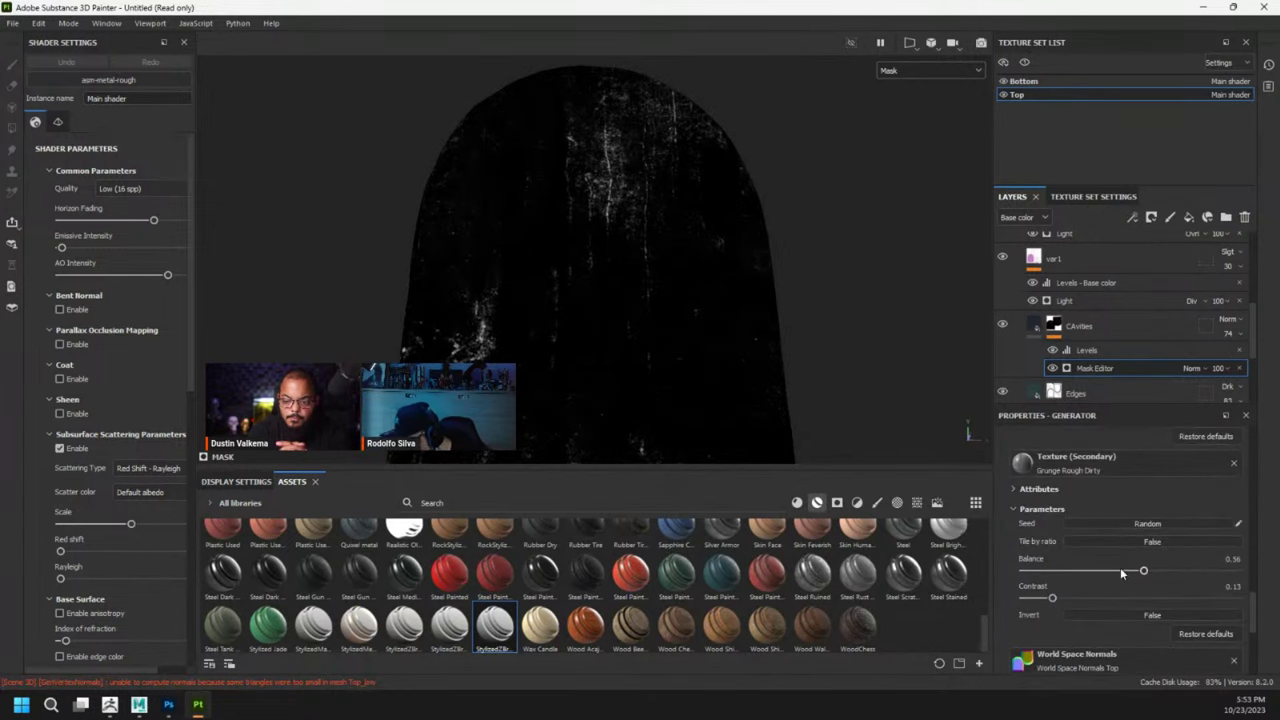
scroll(1079, 516, "up", 3)
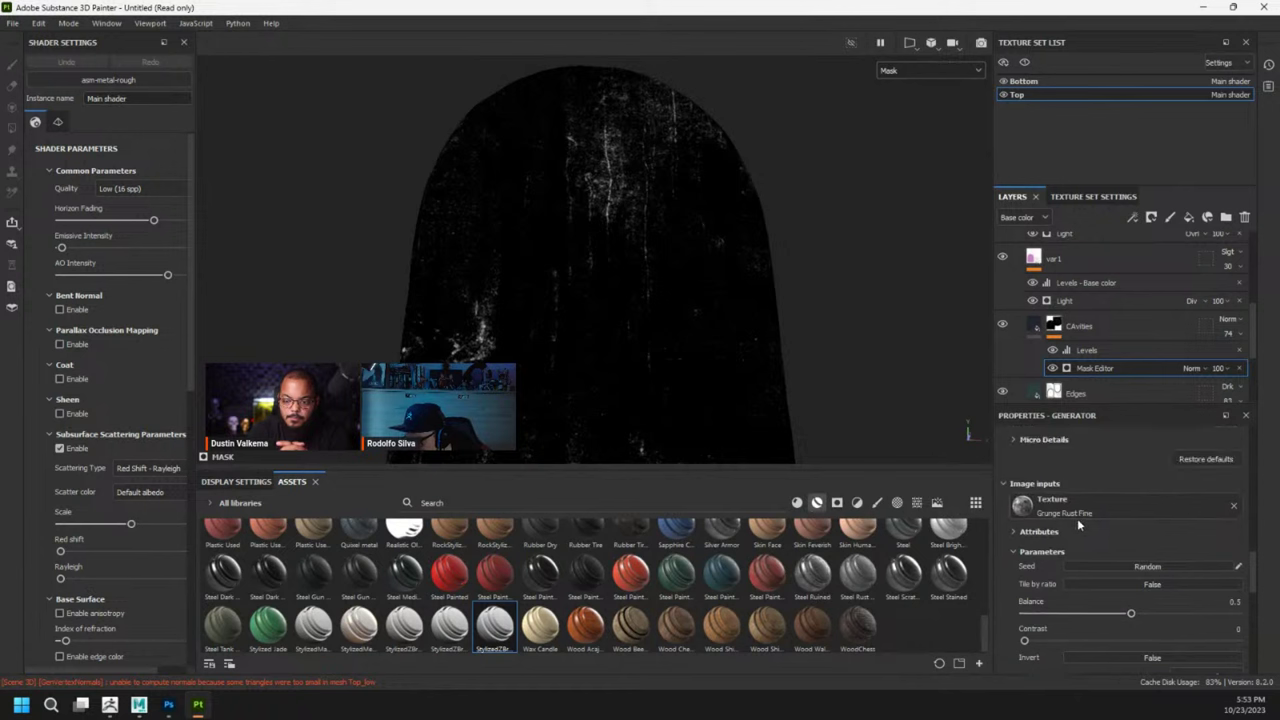
scroll(1080, 520, "down", 8)
scroll(1076, 552, "up", 3)
scroll(1107, 572, "down", 1)
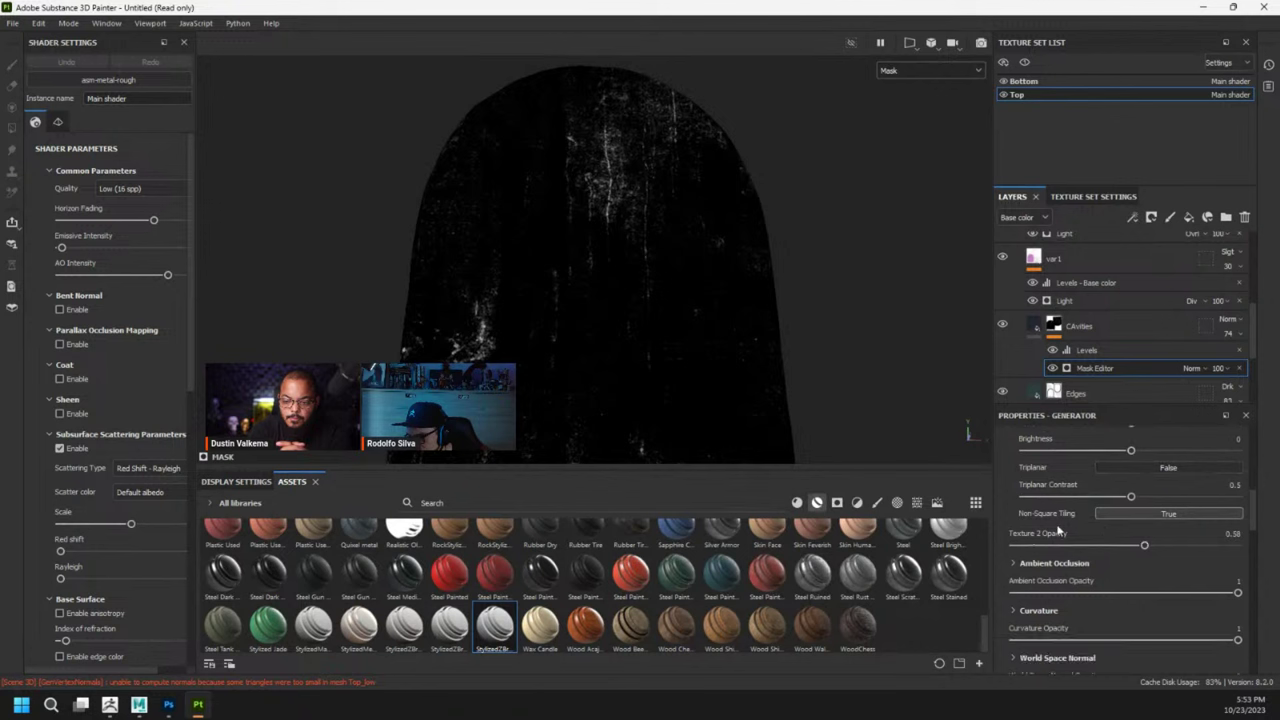
scroll(1075, 532, "up", 4)
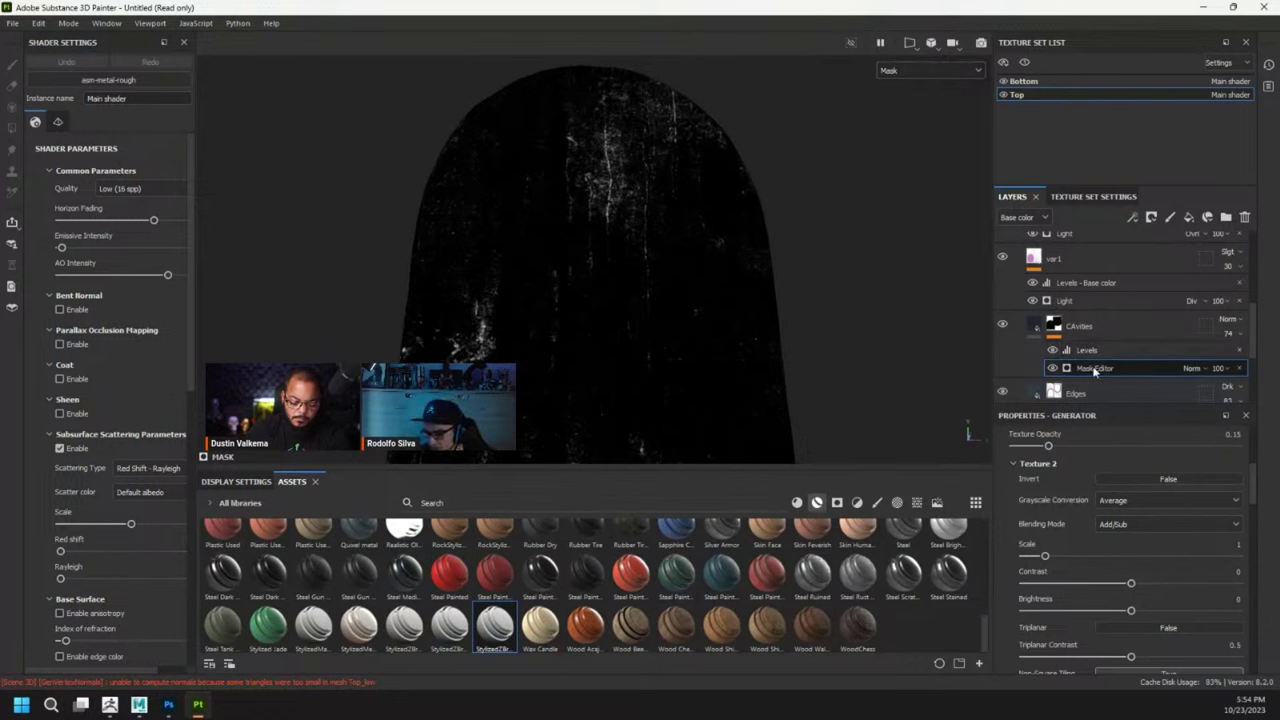
Expand the Curvature settings of the CAvities Mask Editor and review them with the Ambient Occlusion opacity.
scroll(1089, 530, "down", 1)
scroll(1089, 535, "up", 3)
scroll(1083, 531, "down", 3)
scroll(1094, 544, "down", 1)
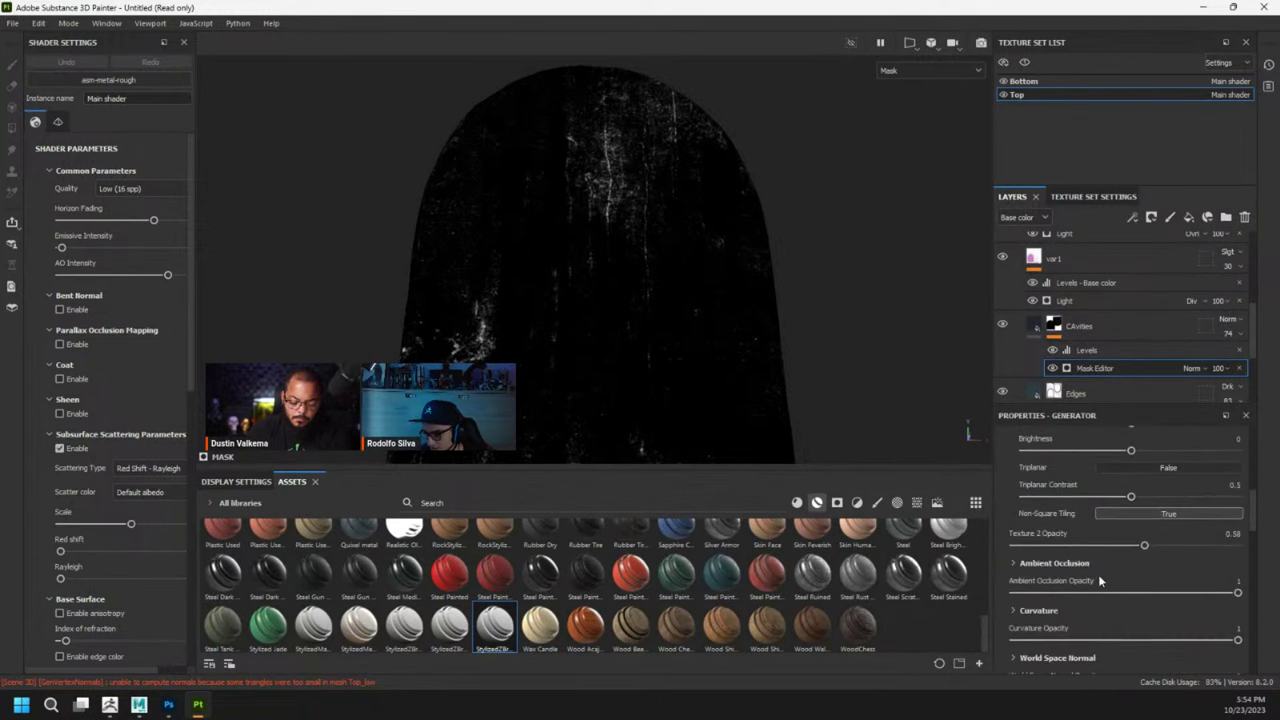
left_click(1033, 614)
scroll(1100, 598, "down", 1)
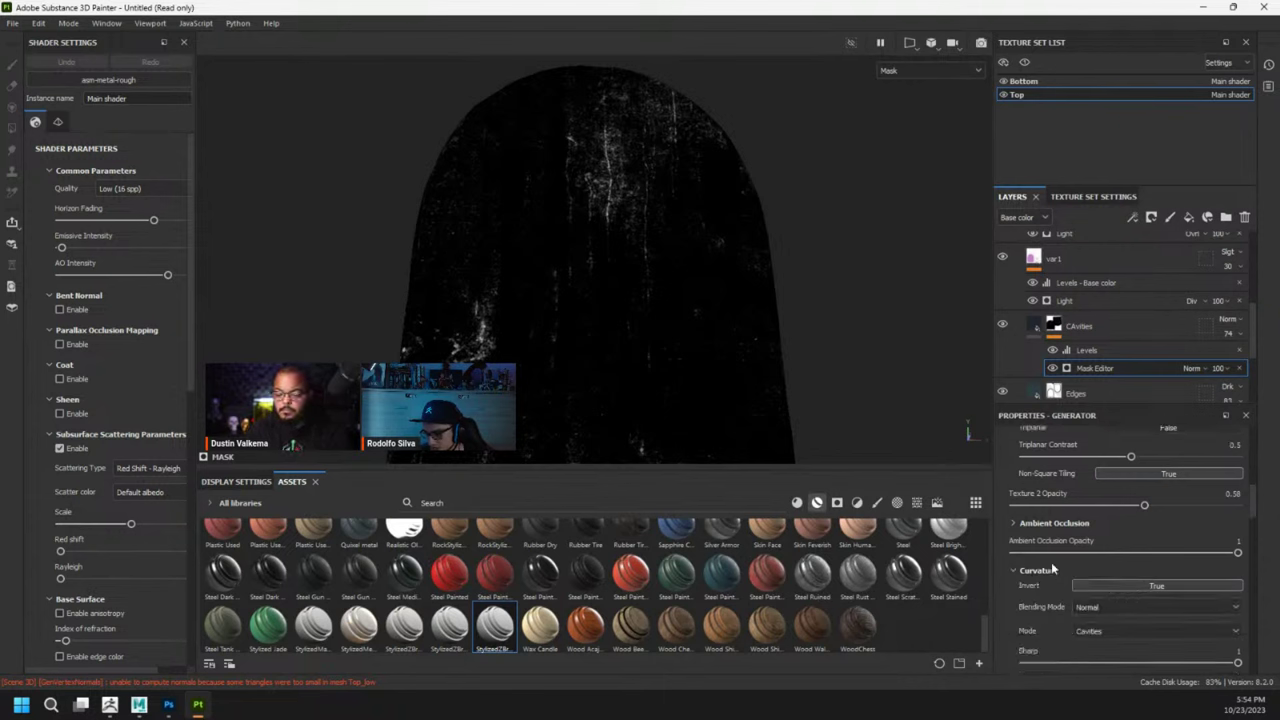
Examine the CAvities mask on the tombstone's sides and where it meets the base.
left_click_drag(628, 305, 977, 321, "alt")
middle_click_drag(672, 349, 623, 349, "alt")
left_click_drag(622, 349, 617, 251, "alt")
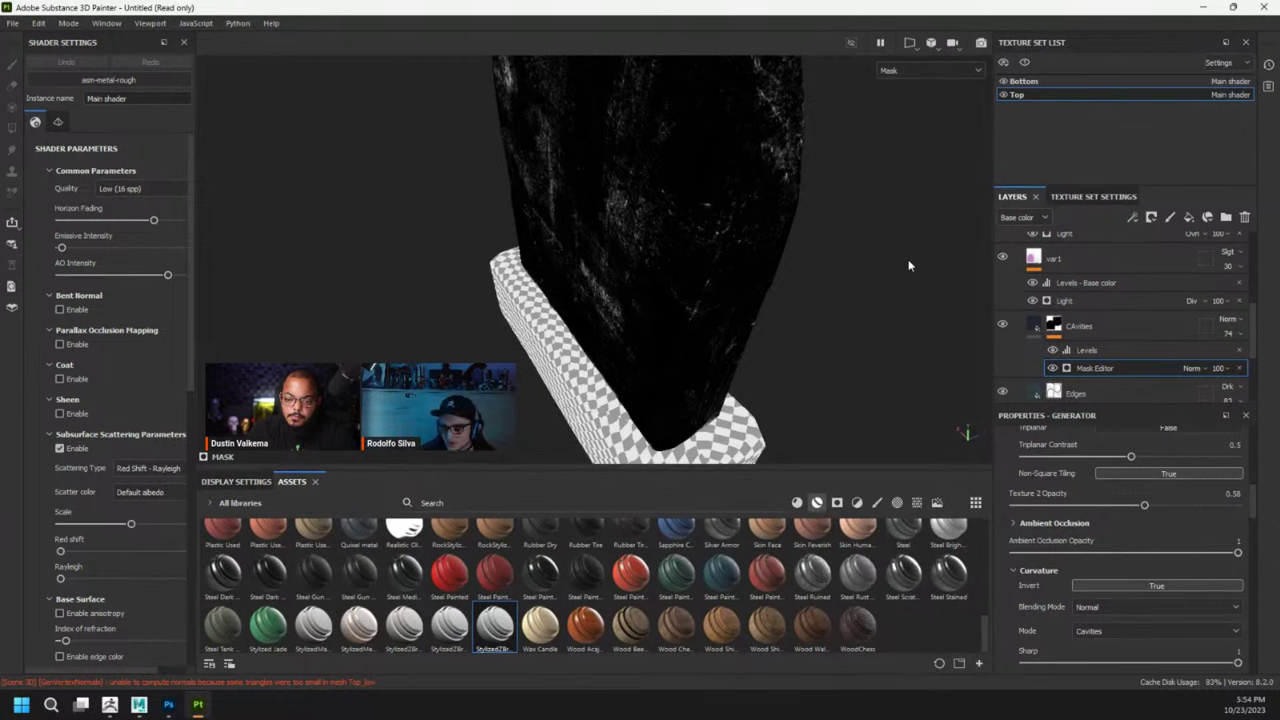
left_click_drag(908, 265, 884, 321, "alt")
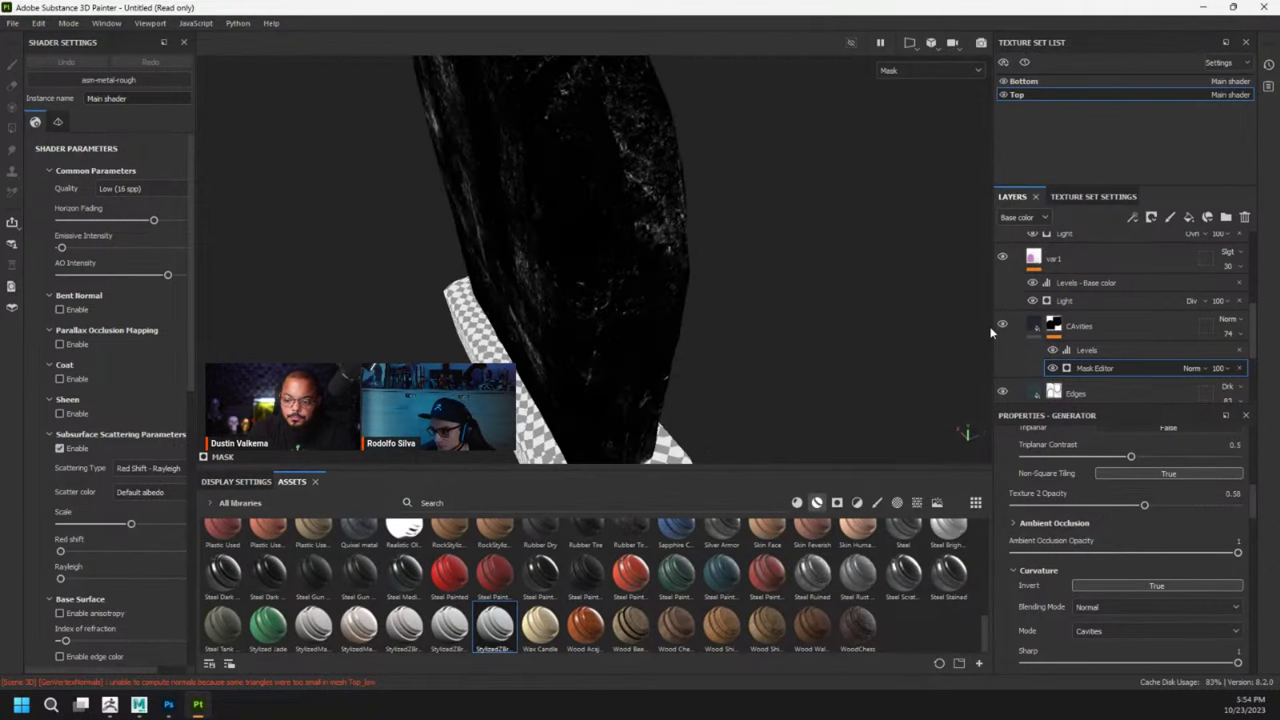
Select the var1 layer and switch the viewport back to the full Material display.
left_click(1055, 263)
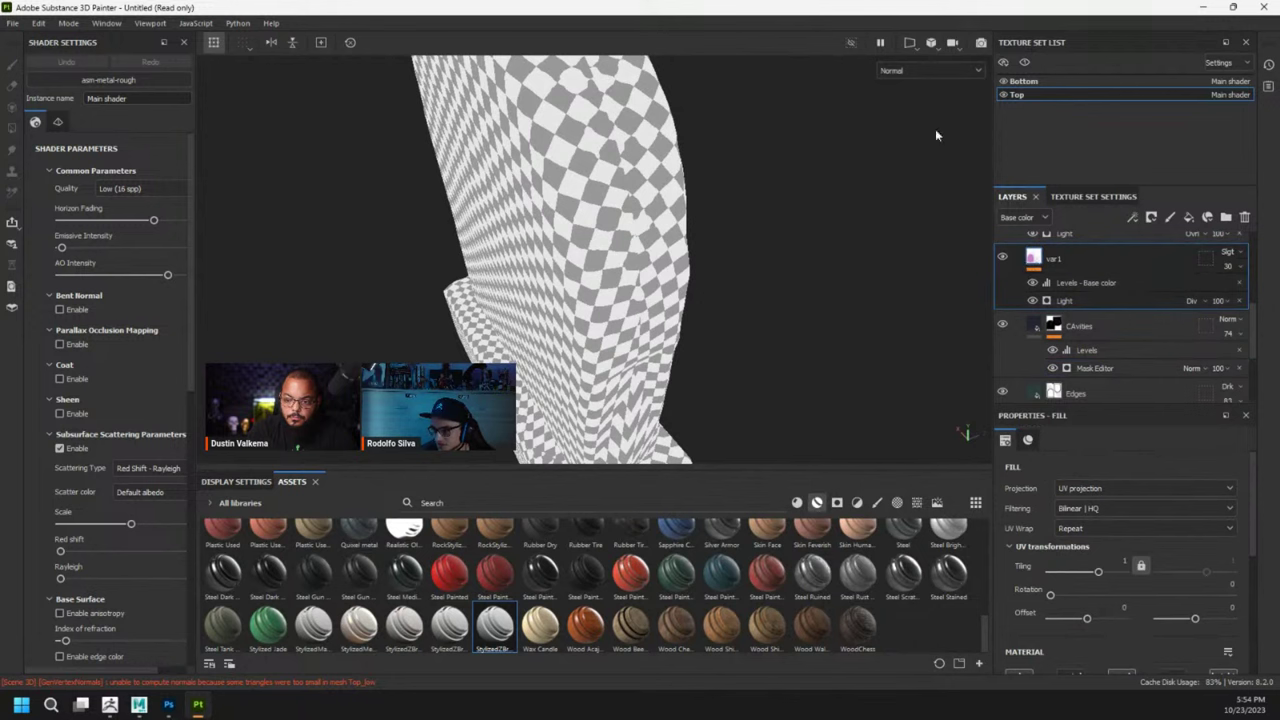
left_click(916, 70)
left_click(903, 102)
left_click_drag(760, 318, 663, 251, "alt")
mouse_move(817, 257)
left_mouse_down("alt")
mouse_move(534, 243)
mouse_move(794, 266)
left_mouse_up("alt")
Review the Light generator on the var1 layer, and disable the roughness channel of var1's fill.
left_click(1084, 301)
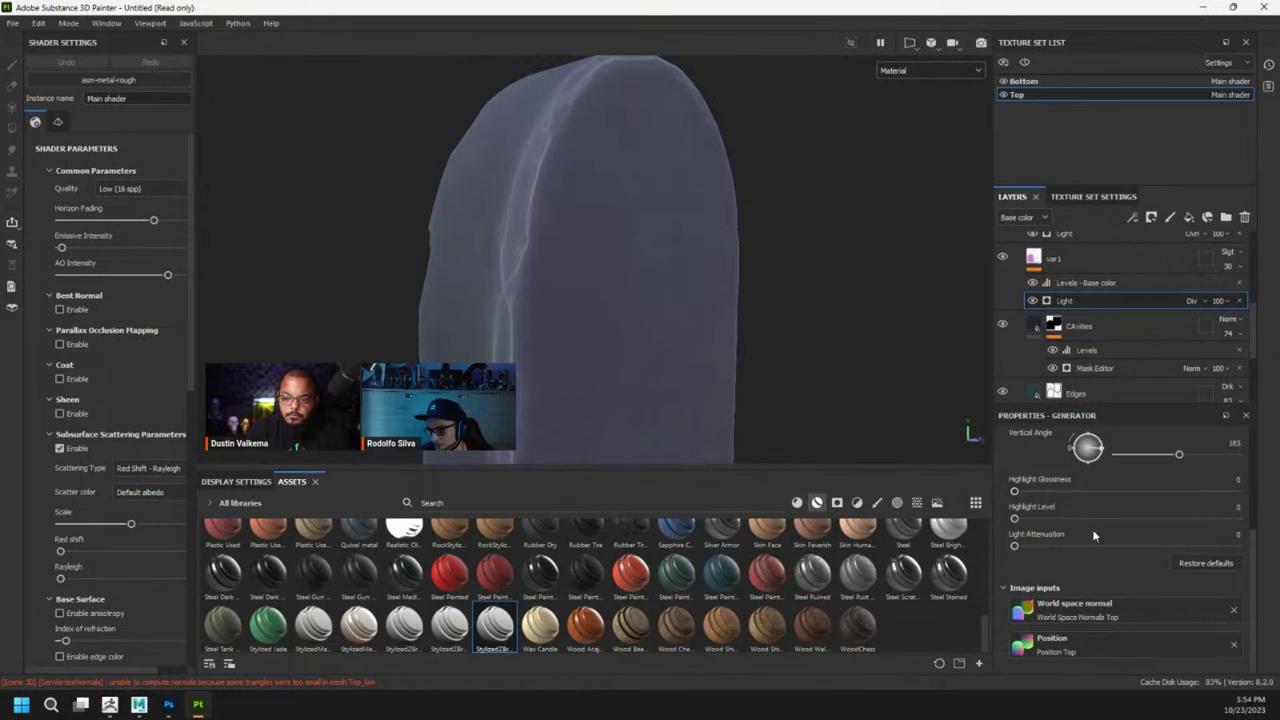
scroll(1094, 532, "up", 3)
left_click(1036, 264)
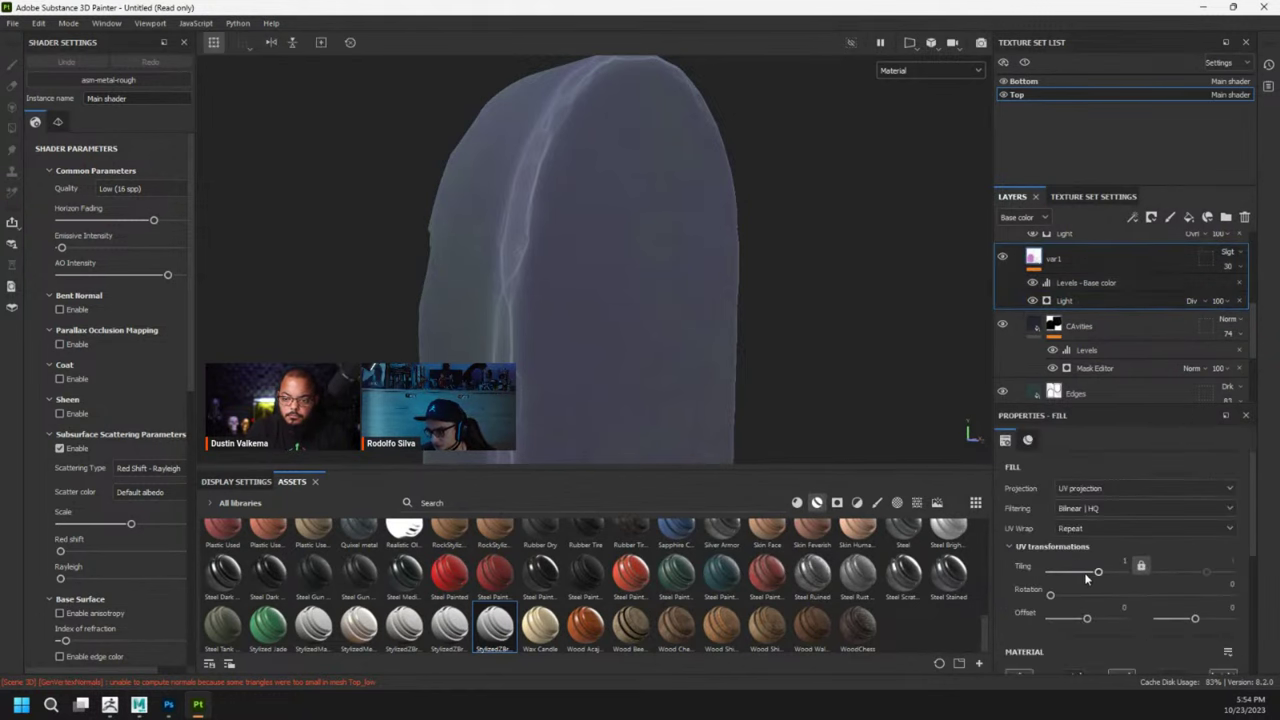
scroll(1086, 579, "down", 3)
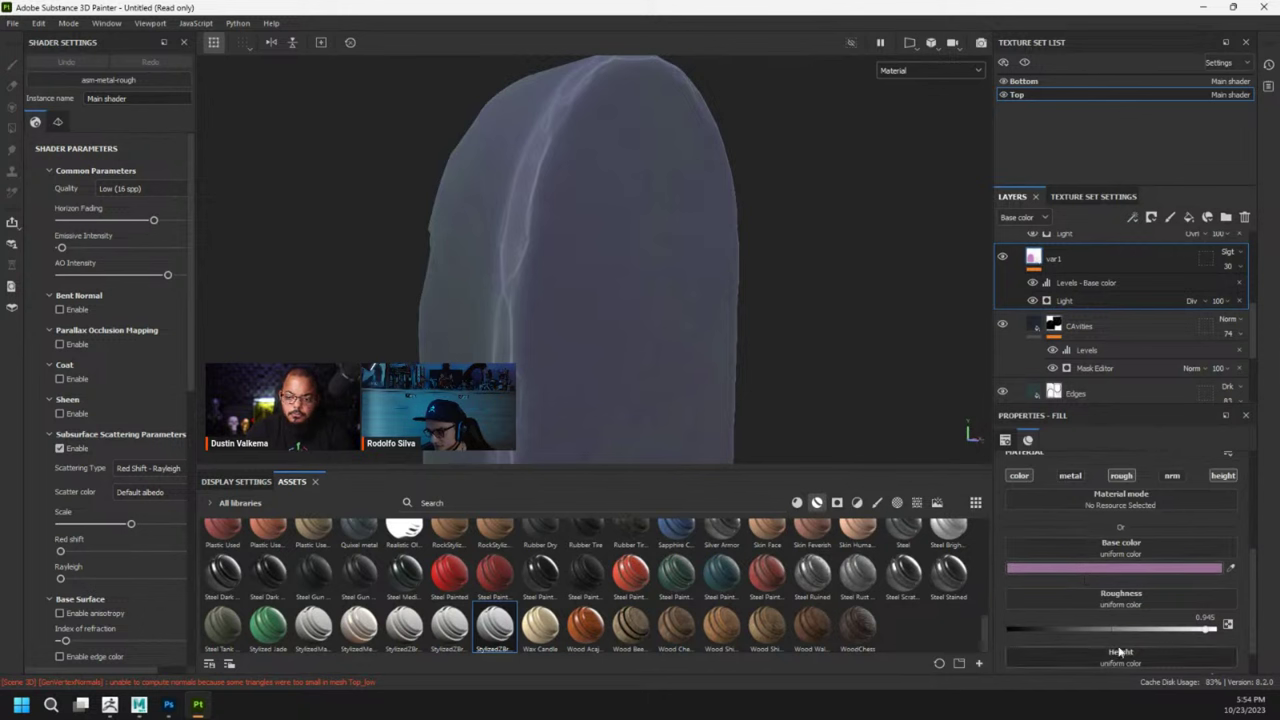
left_click(1124, 476)
left_click_drag(775, 335, 636, 282, "alt")
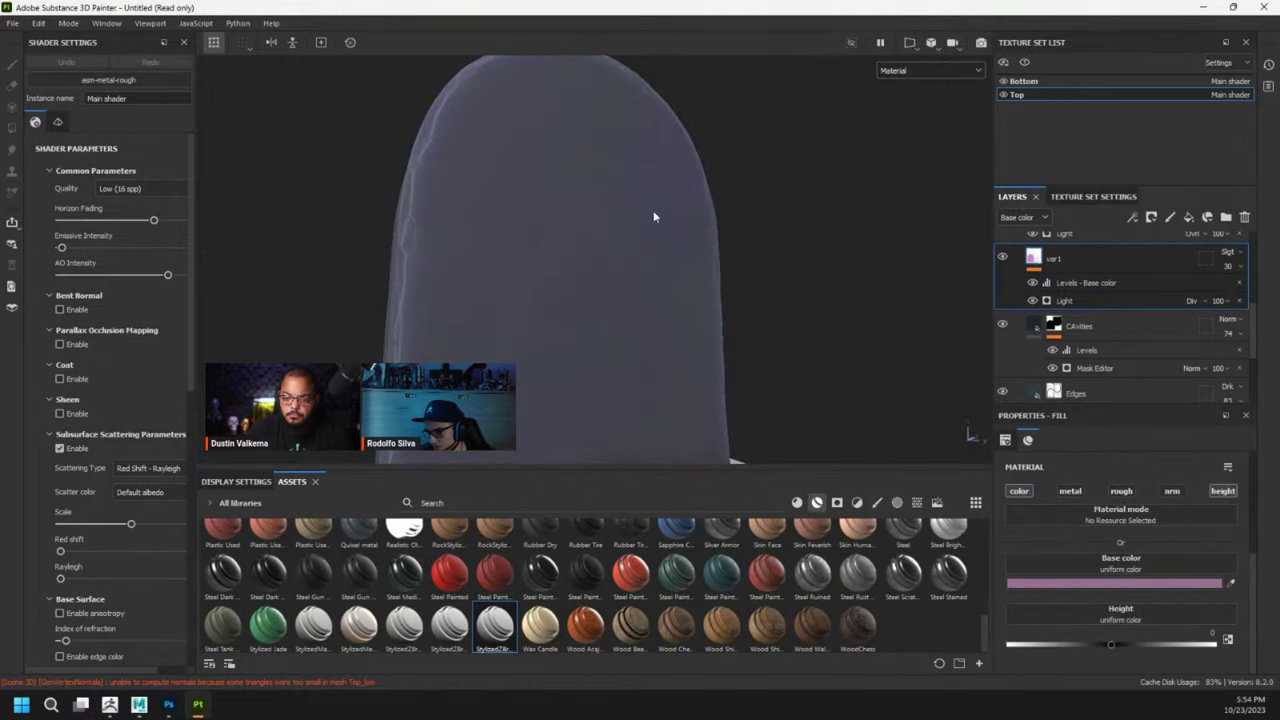
Set the Horizontal Angle of var1's Light generator to 145.
left_click(1108, 300)
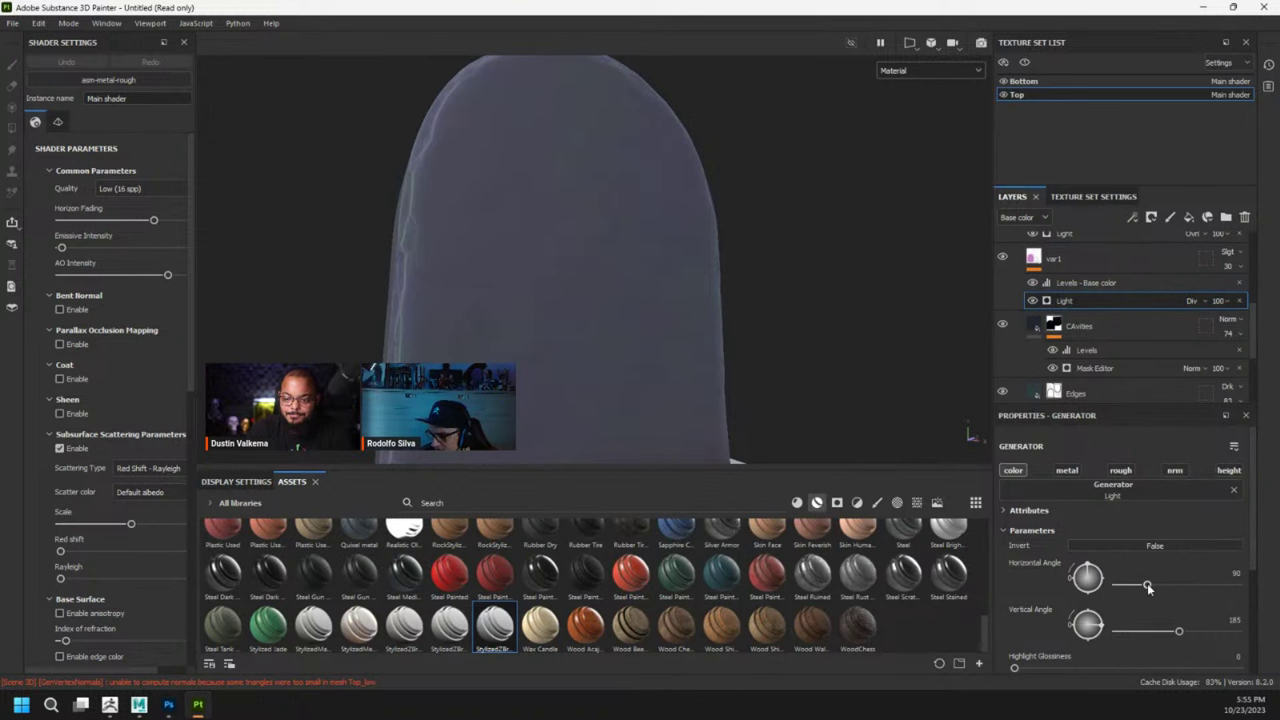
left_click_drag(1147, 584, 1166, 590)
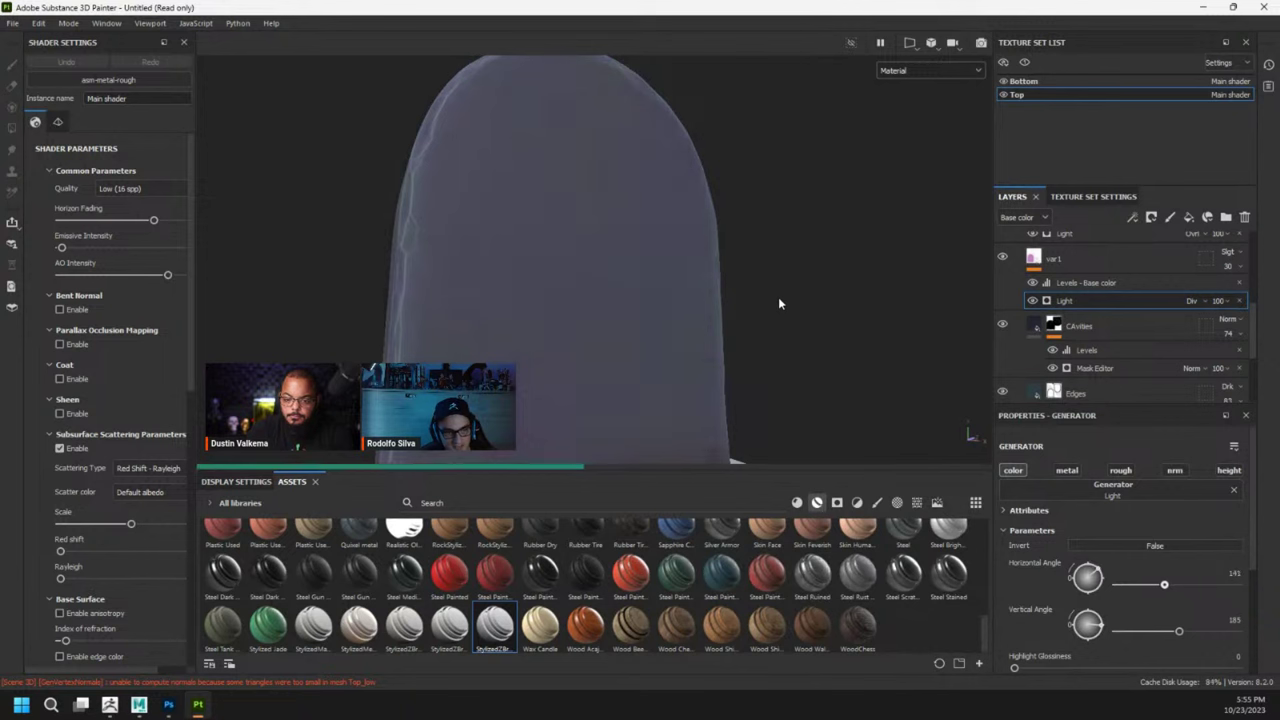
mouse_move(806, 308)
left_mouse_down("alt")
mouse_move(855, 321)
mouse_move(803, 316)
mouse_move(830, 312)
left_mouse_up("alt")
scroll(803, 316, "down", 3)
Change the AO layer's base color to a dark purple with a hue of 0.836.
scroll(1037, 300, "up", 5)
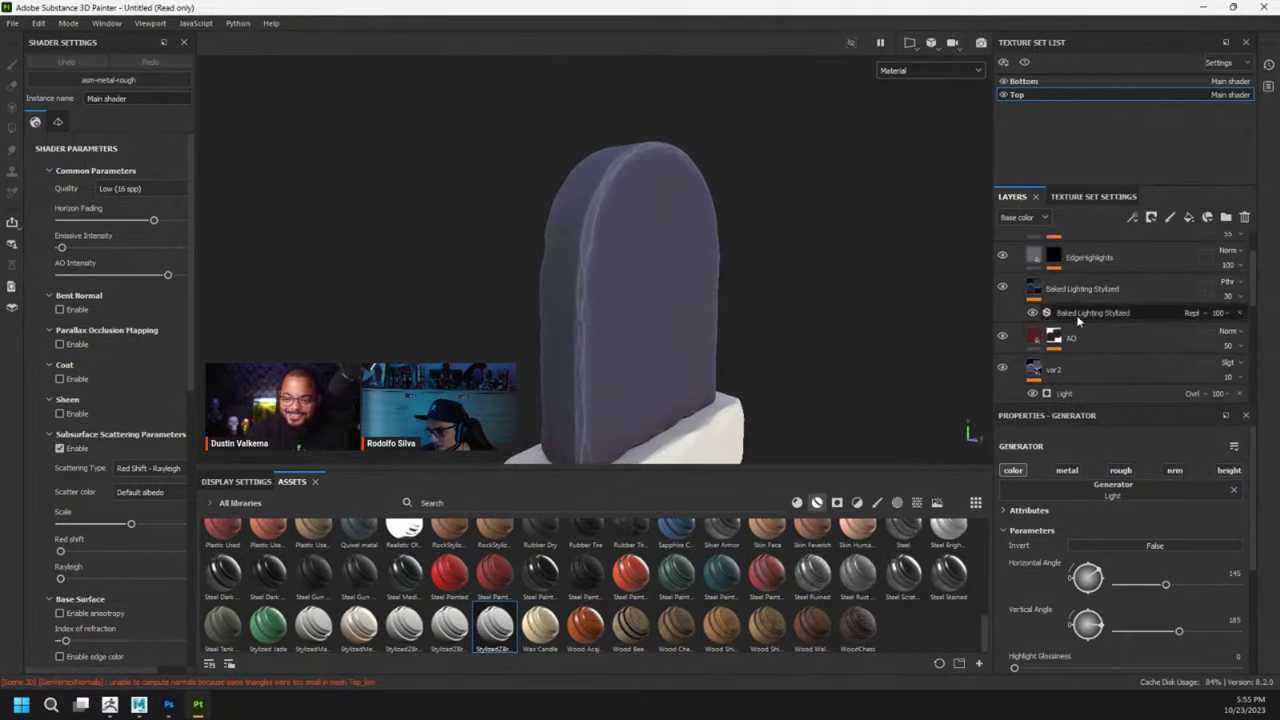
left_click(1020, 340)
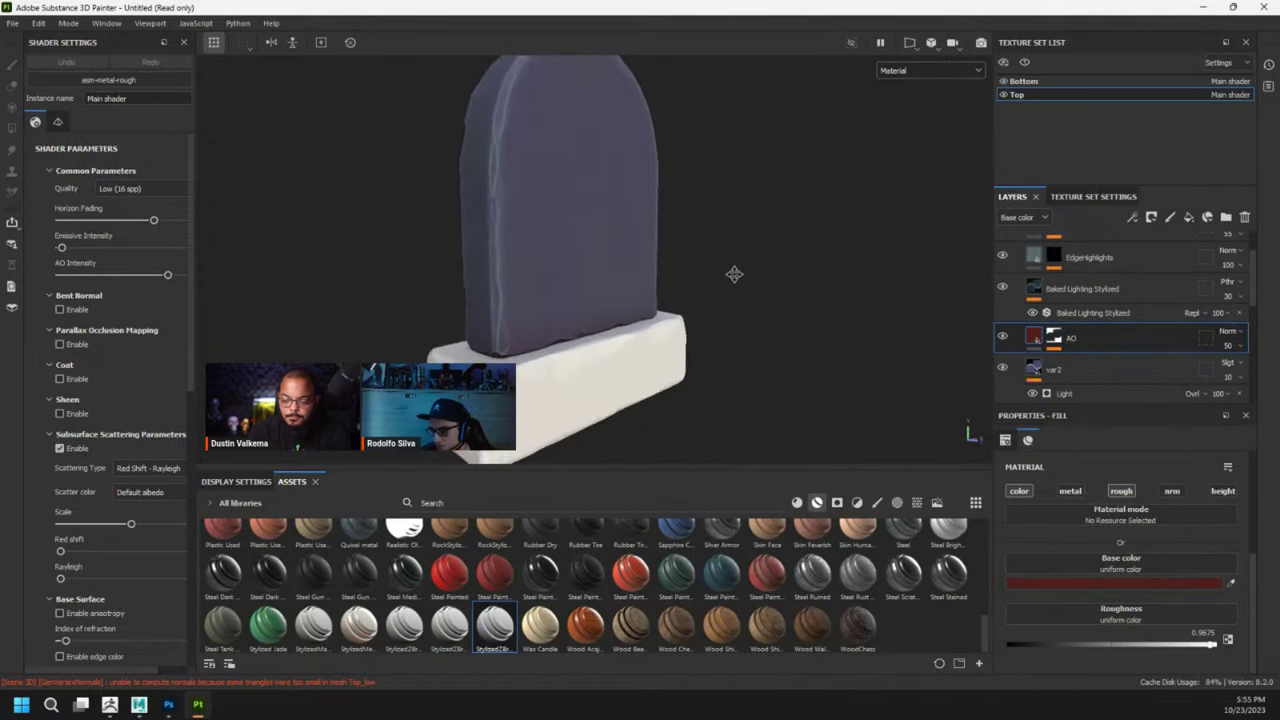
left_click(1133, 582)
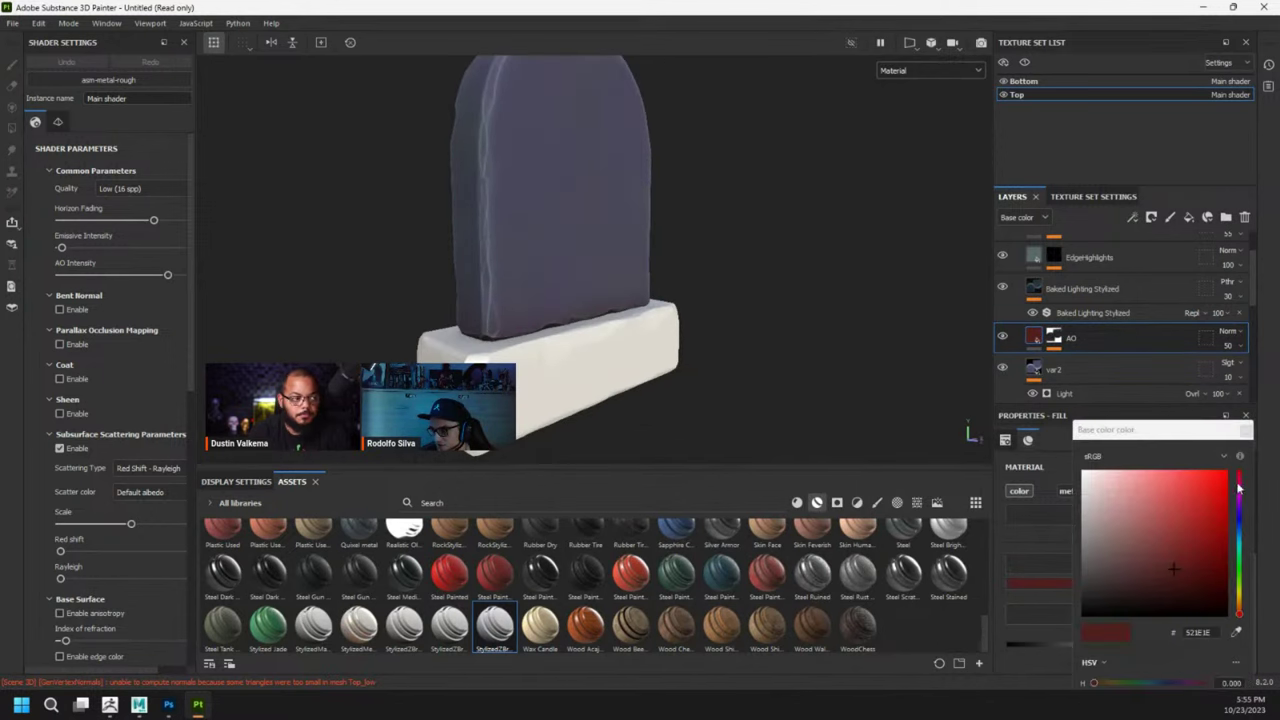
left_click_drag(1240, 490, 1243, 498)
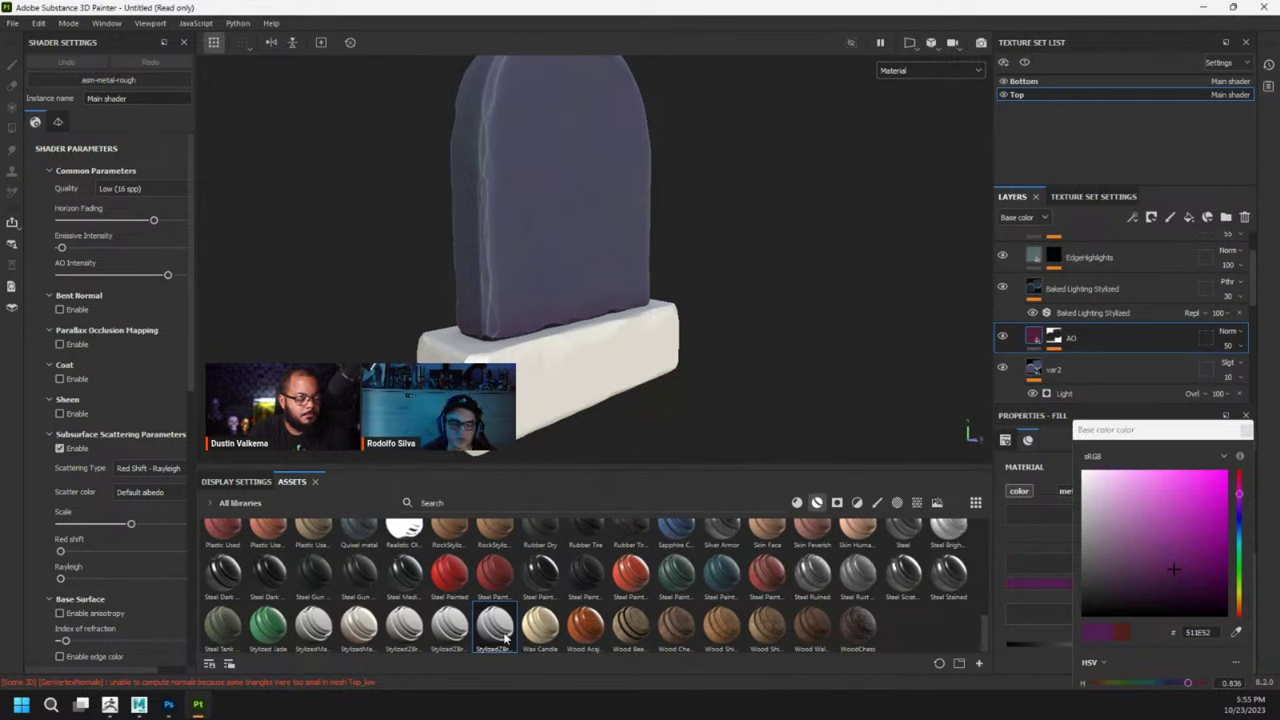
mouse_move(505, 638)
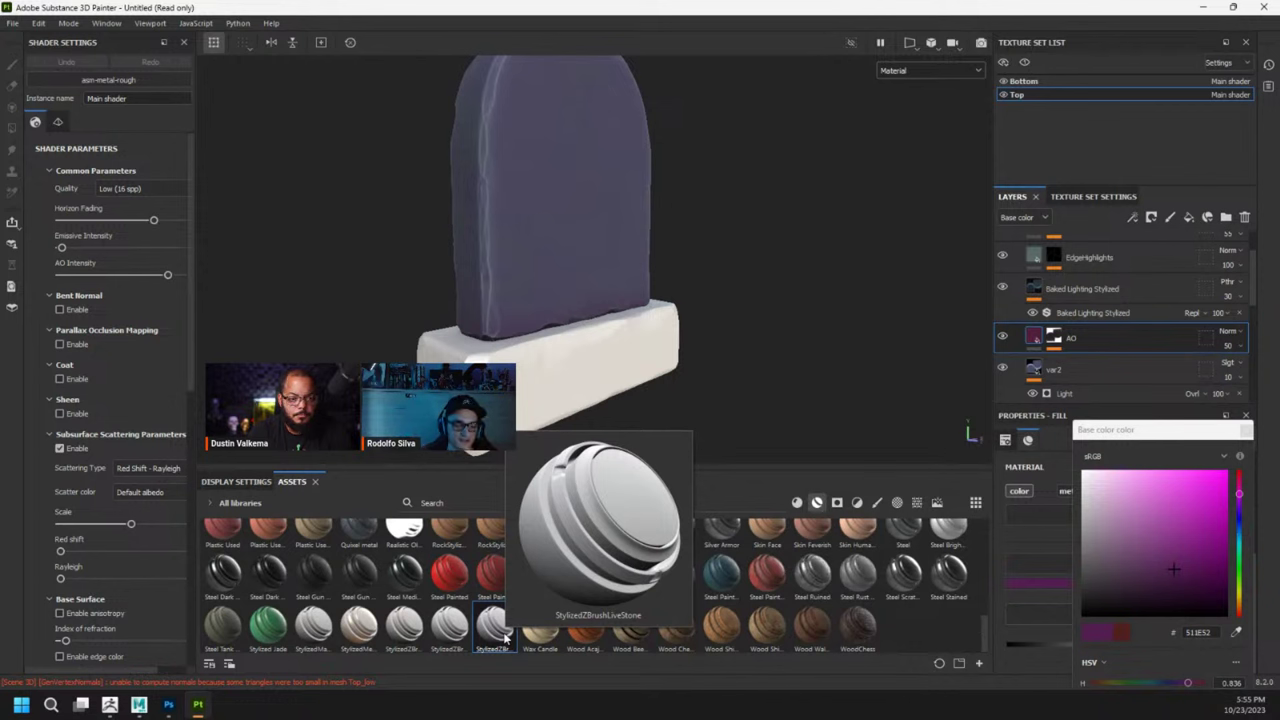
left_click(1245, 431)
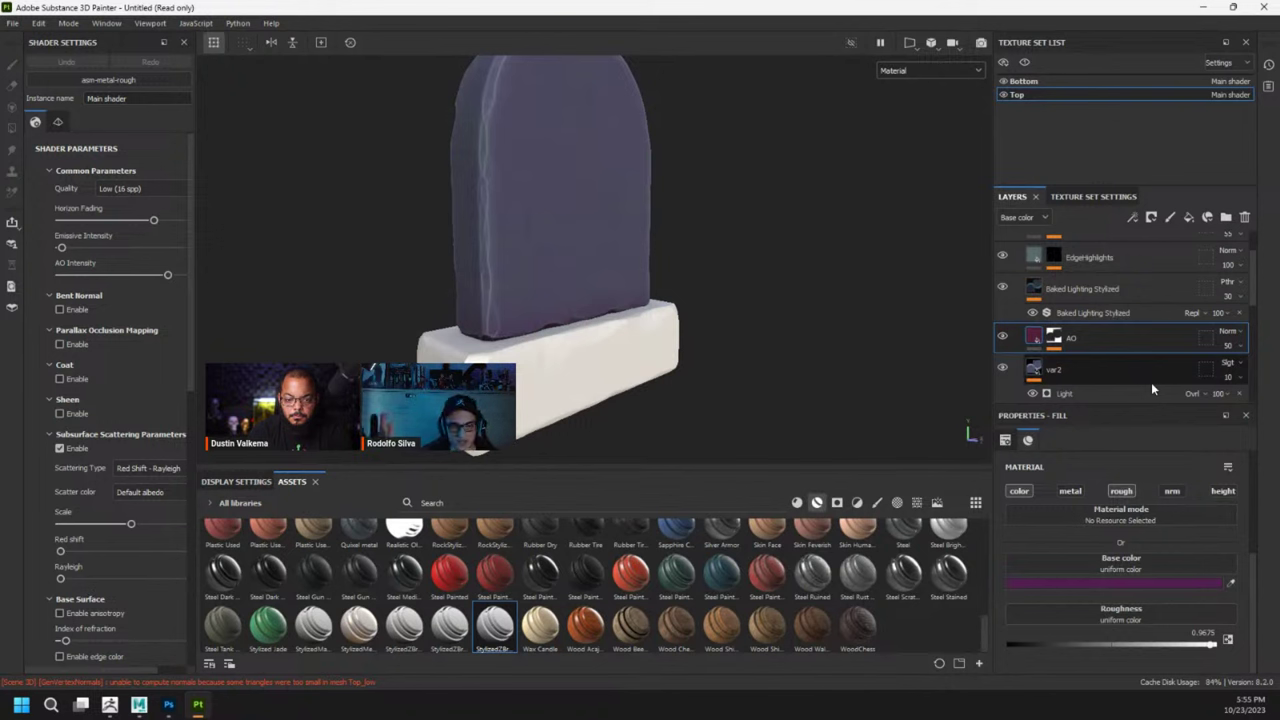
Compare the tombstone with the Baked Lighting Stylized layer hidden and shown, leaving the layer visible.
scroll(1157, 329, "up", 2)
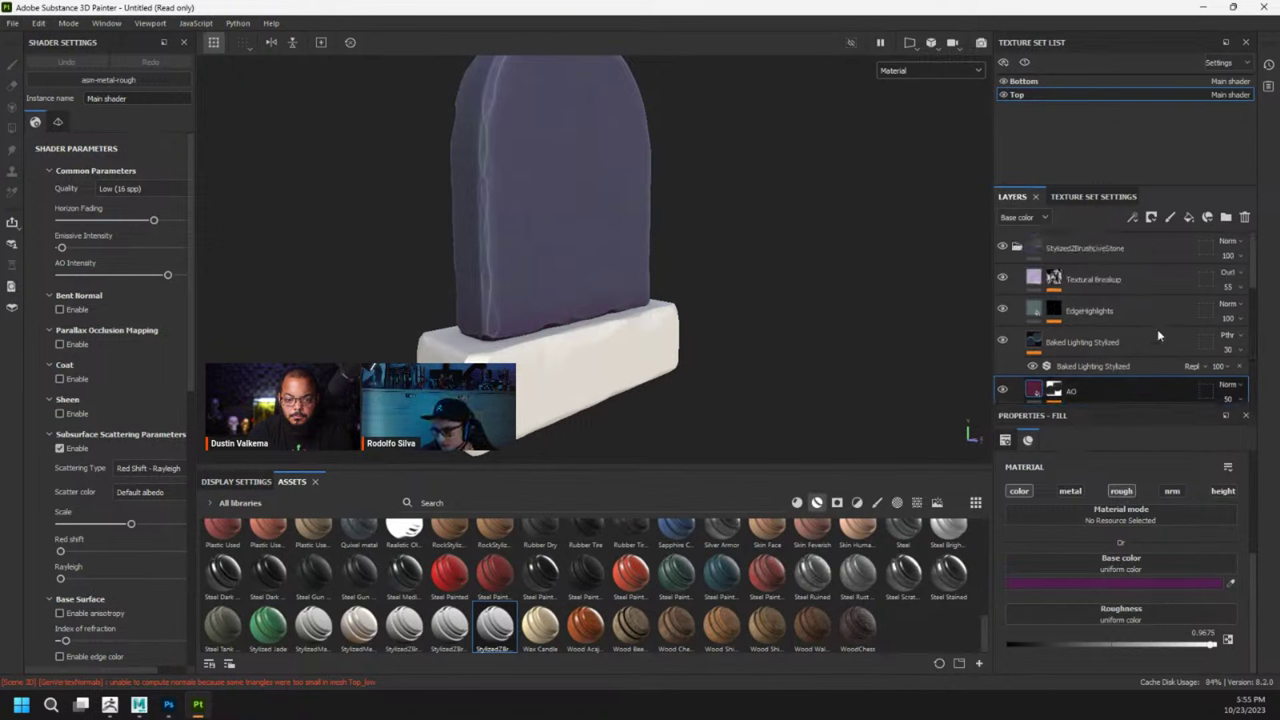
left_click(1001, 339)
left_click_drag(602, 172, 760, 189, "alt")
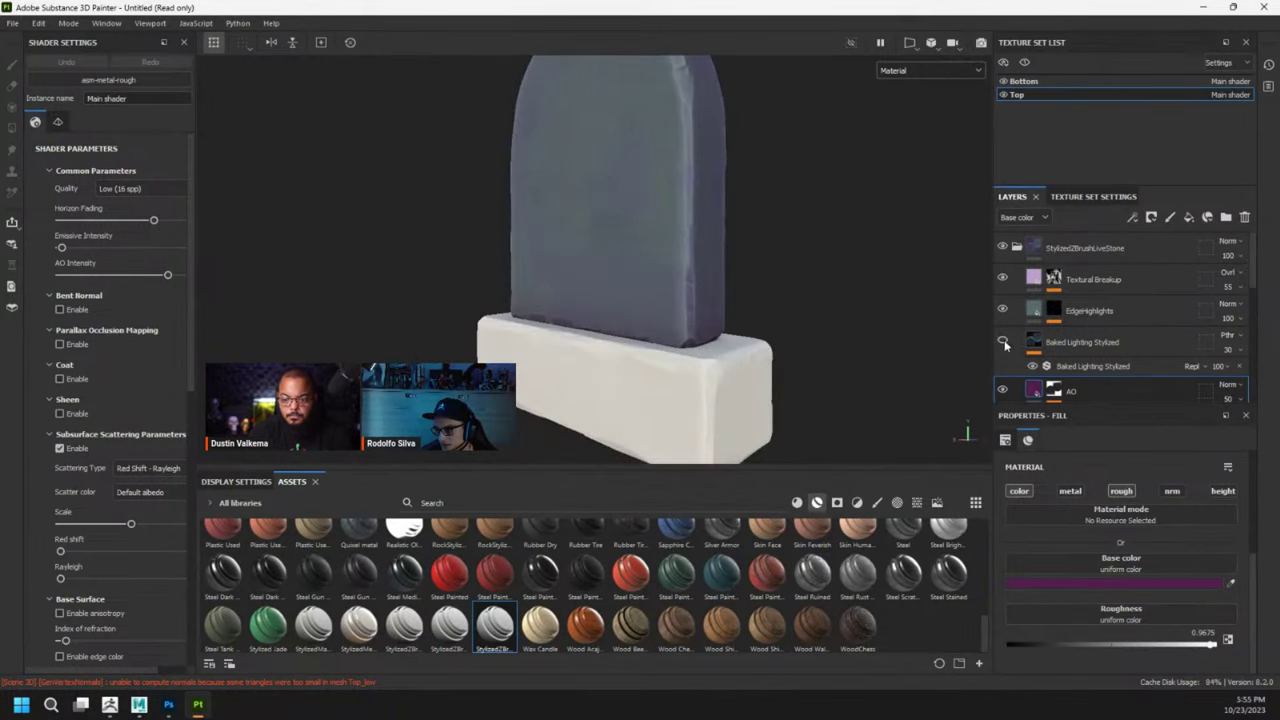
left_click(1003, 343)
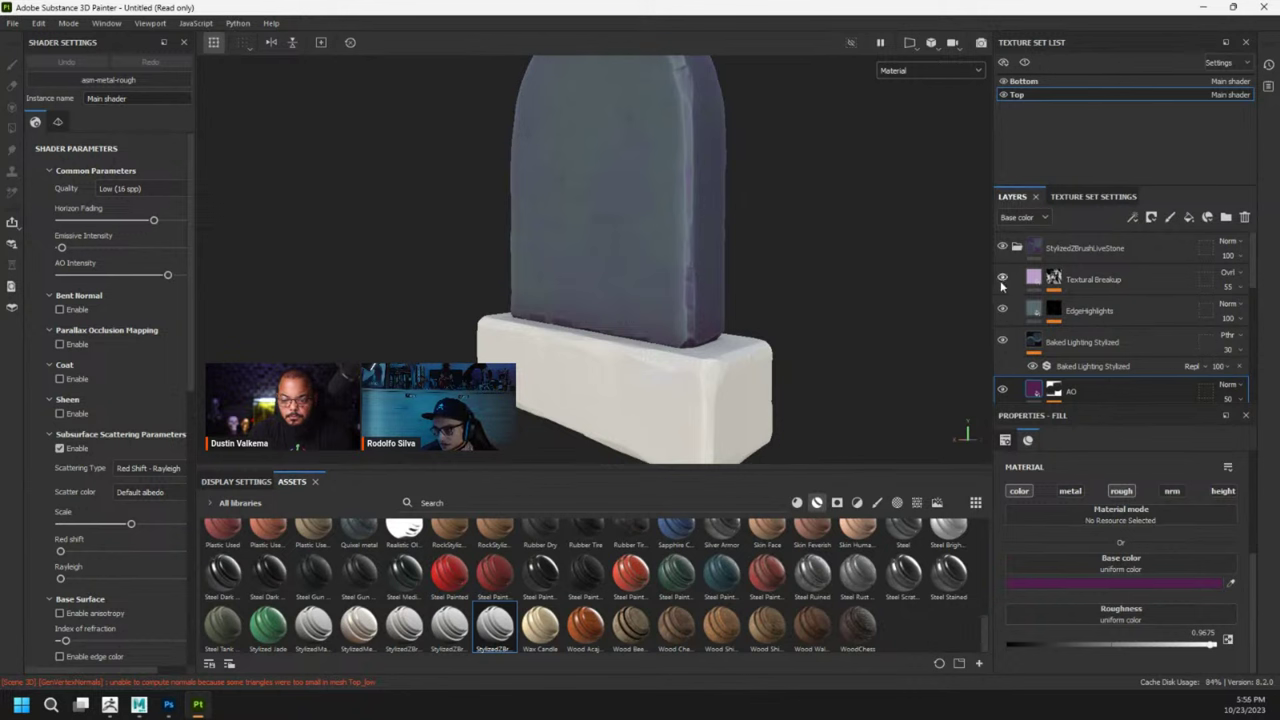
Hide the filters above Grunge Concrete in the Textural Breakup mask and display the mask on the tombstone's upper part.
left_click(1052, 280)
scroll(1092, 335, "down", 1)
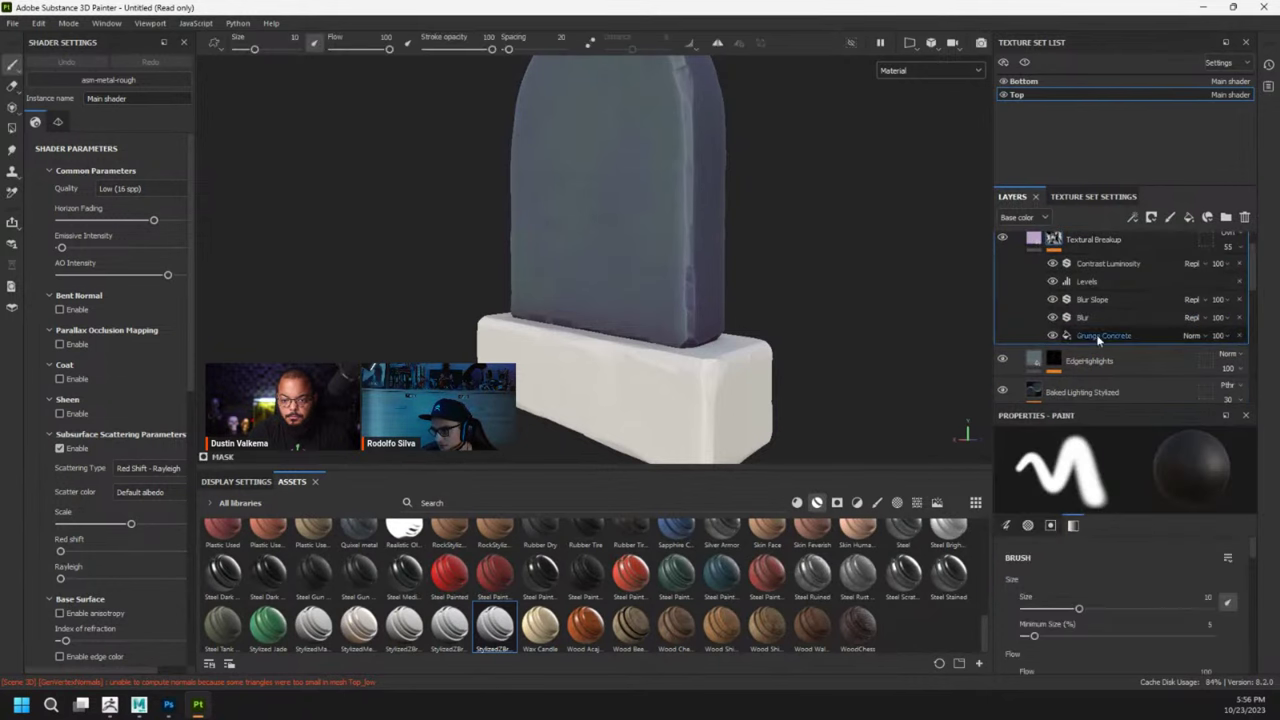
left_click(1078, 337)
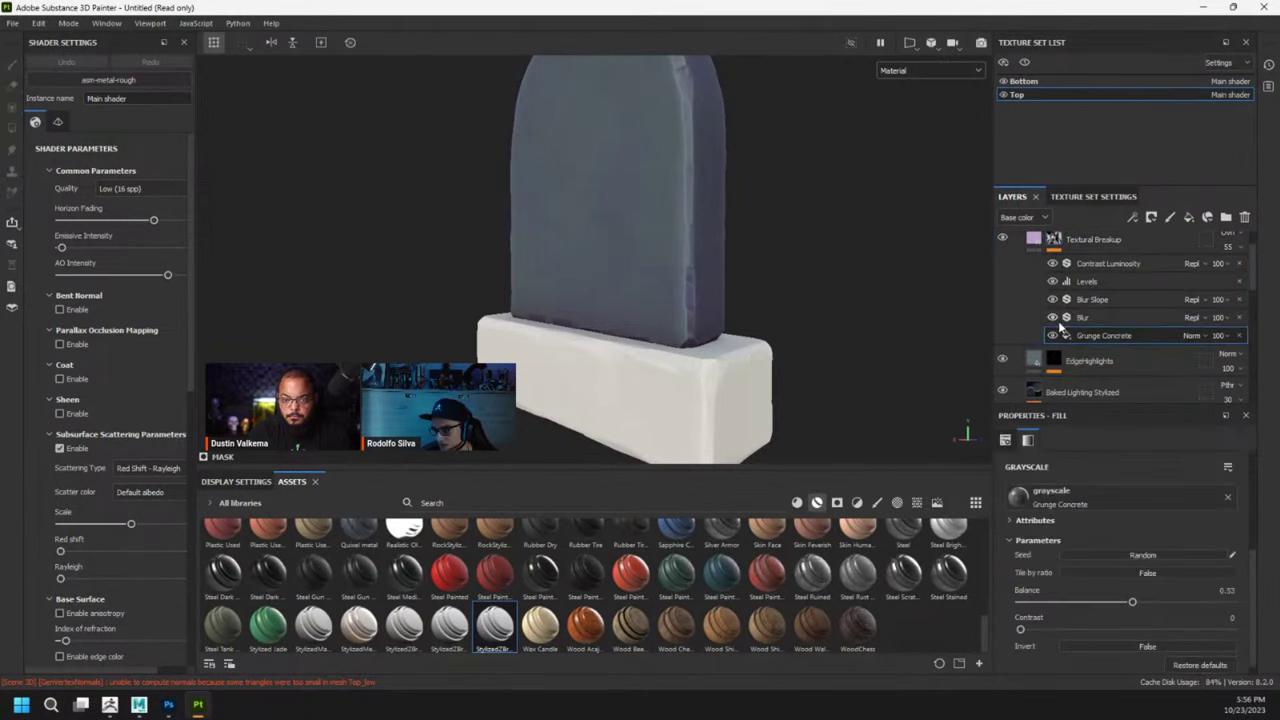
left_click(1052, 317)
left_click(932, 69)
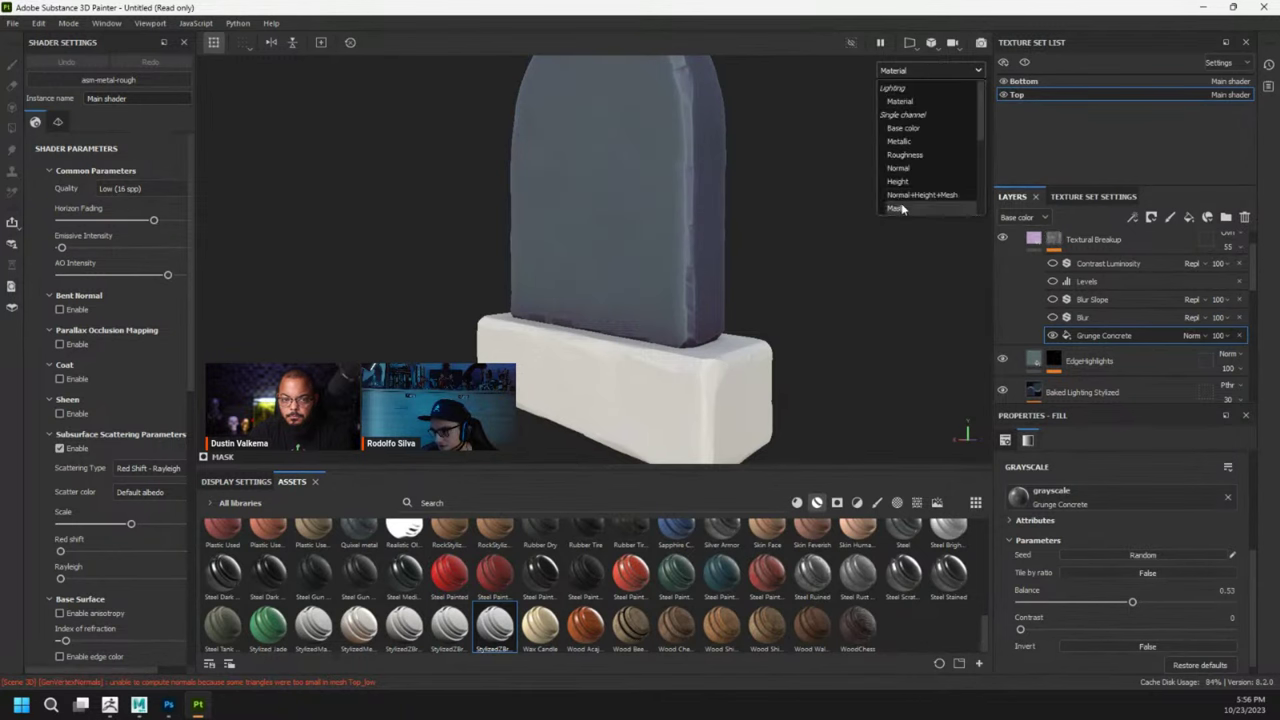
left_click(900, 205)
left_click_drag(652, 302, 740, 270, "alt")
scroll(643, 288, "up", 1)
middle_click_drag(628, 307, 708, 237, "alt")
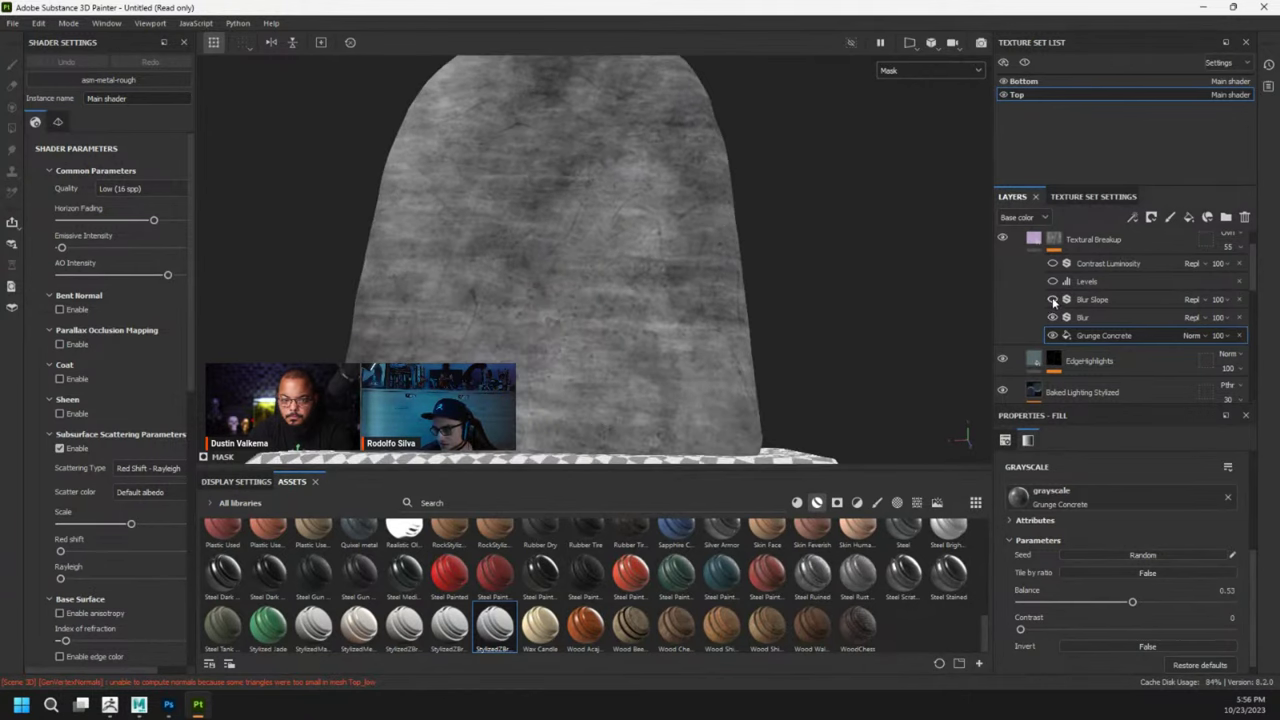
Restore the Blur Slope, Levels and Contrast Luminosity filters one by one, examining each effect on the mask and the Contrast Luminosity parameters.
left_click(1052, 300)
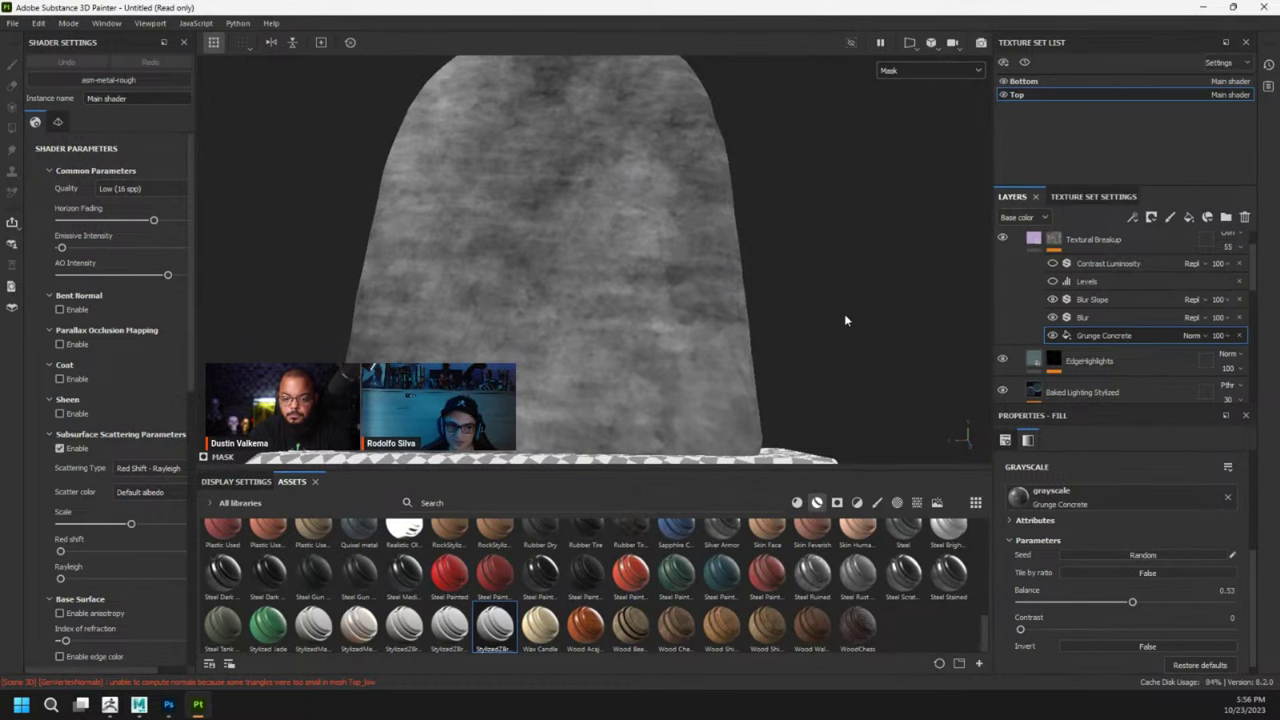
left_click_drag(657, 334, 701, 271, "alt")
scroll(697, 273, "up", 3)
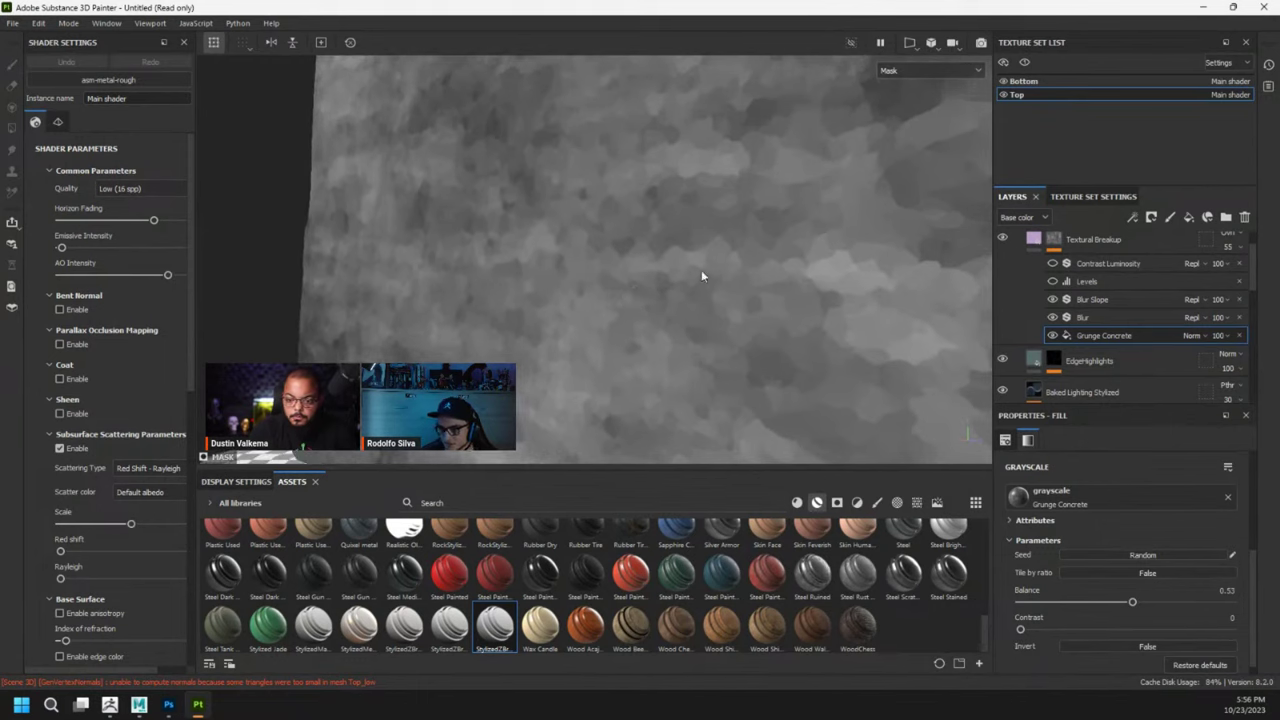
left_click(1052, 281)
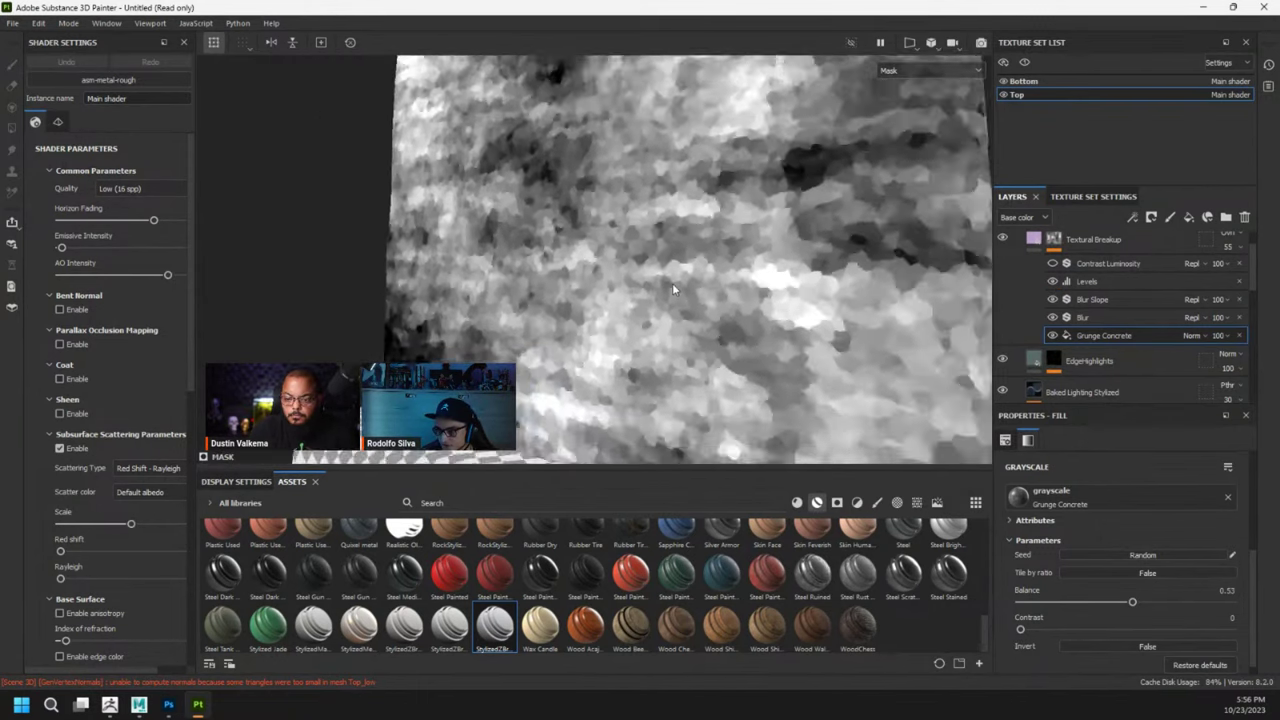
mouse_move(672, 283)
left_mouse_down("alt")
mouse_move(705, 268)
mouse_move(690, 280)
left_mouse_up("alt")
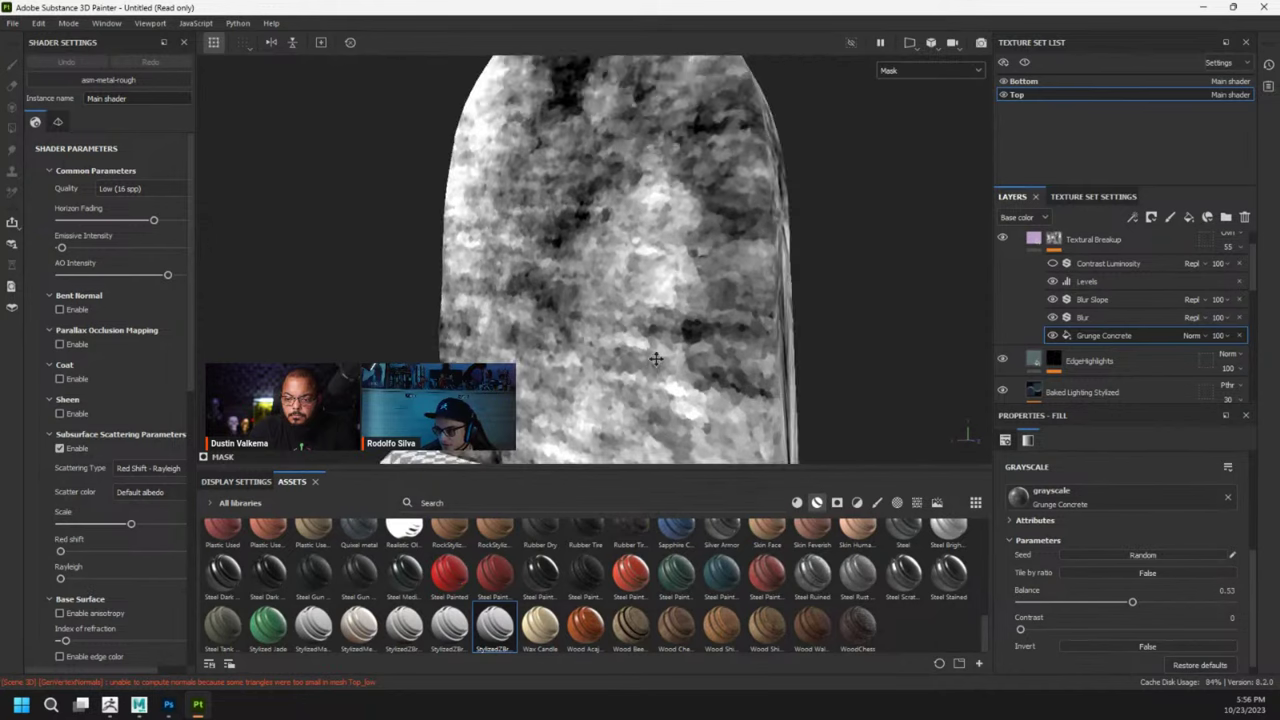
left_click(1053, 264)
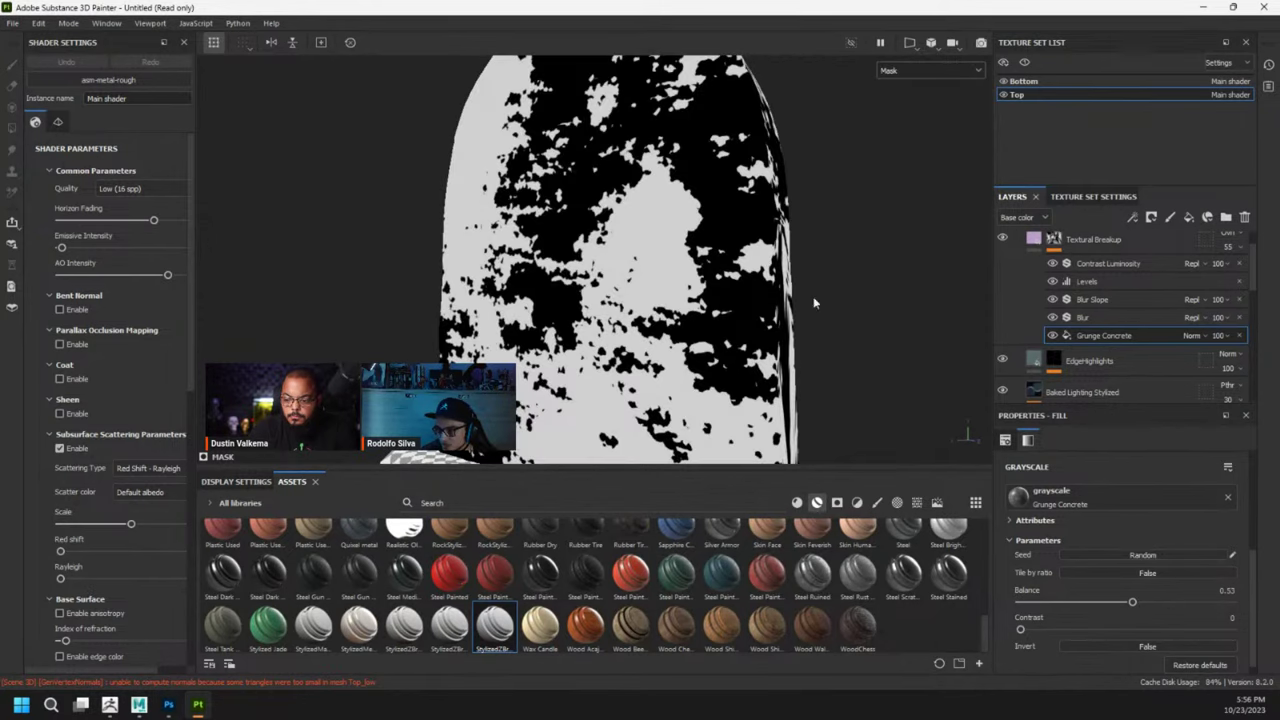
left_click(1105, 264)
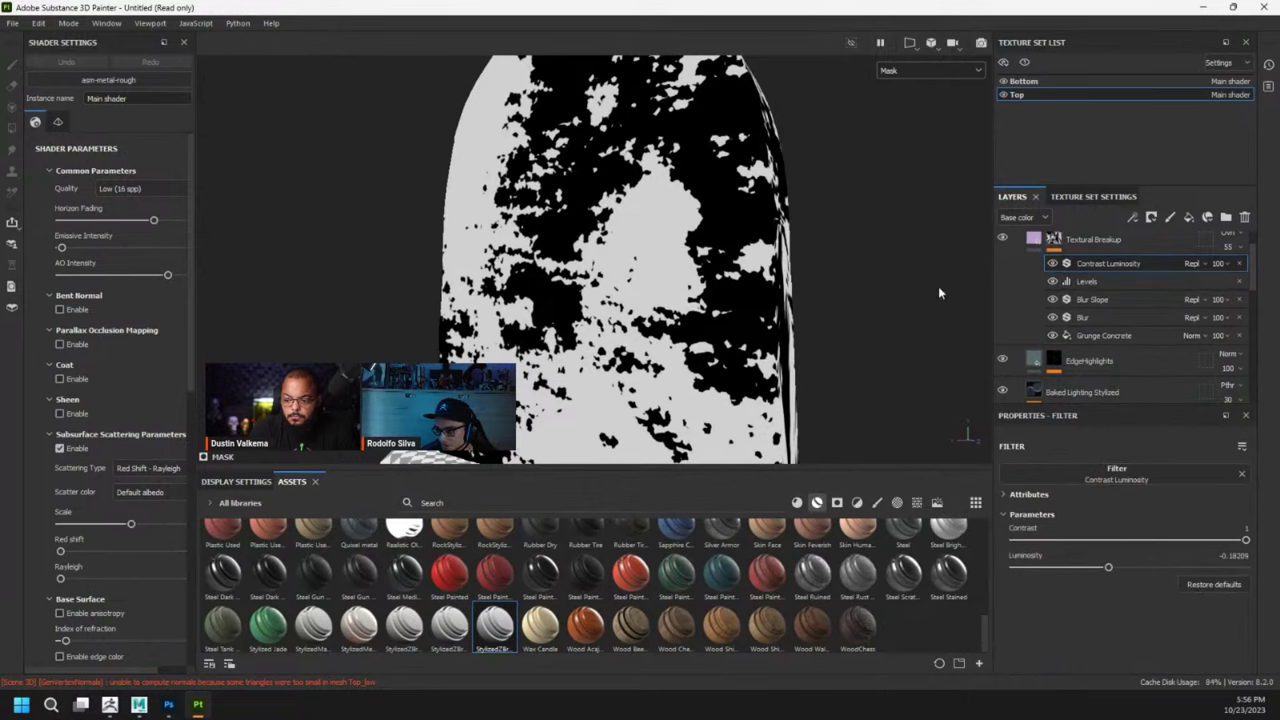
left_click_drag(598, 265, 690, 242, "alt")
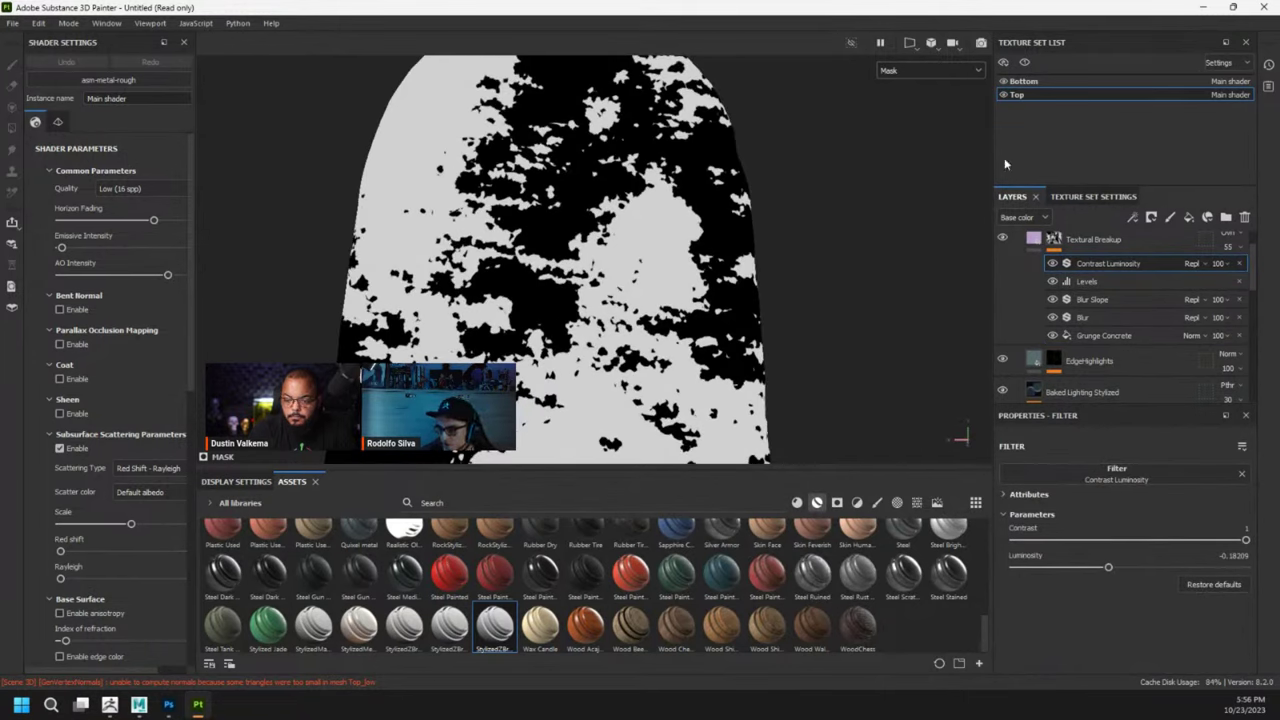
Return the viewport to the Material display and inspect the textured tombstone from its side.
left_click(939, 71)
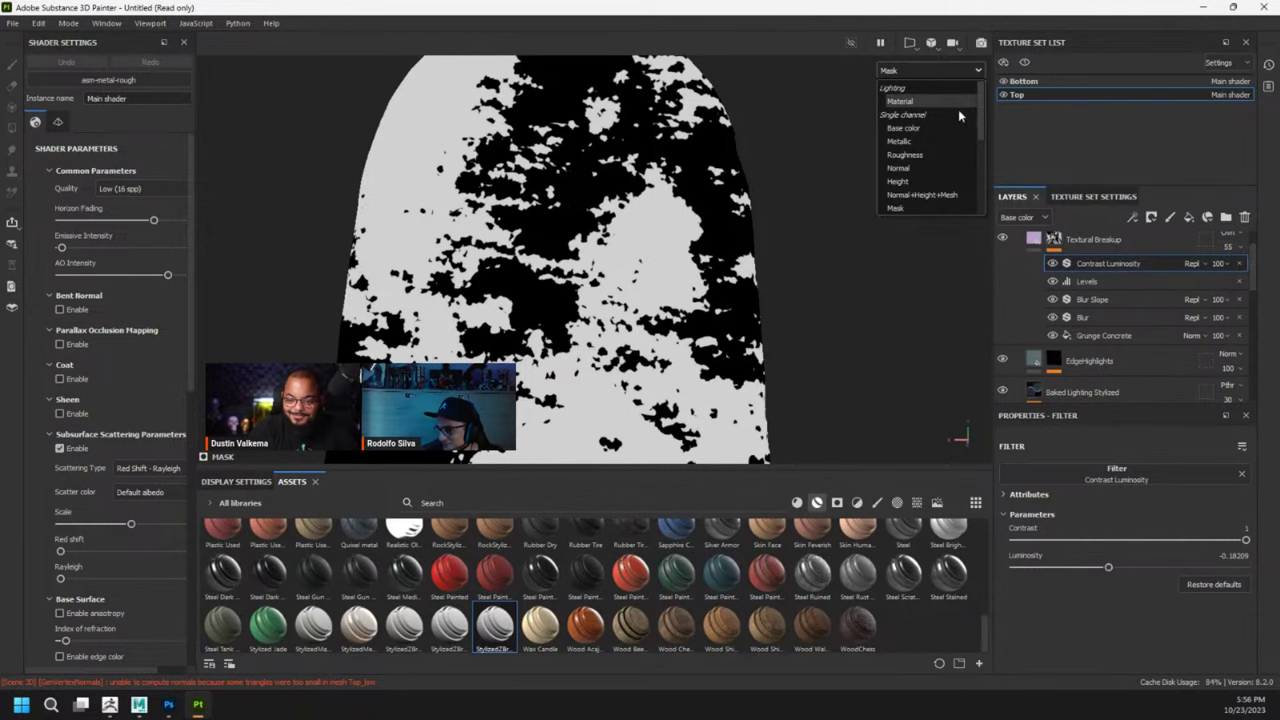
left_click(903, 103)
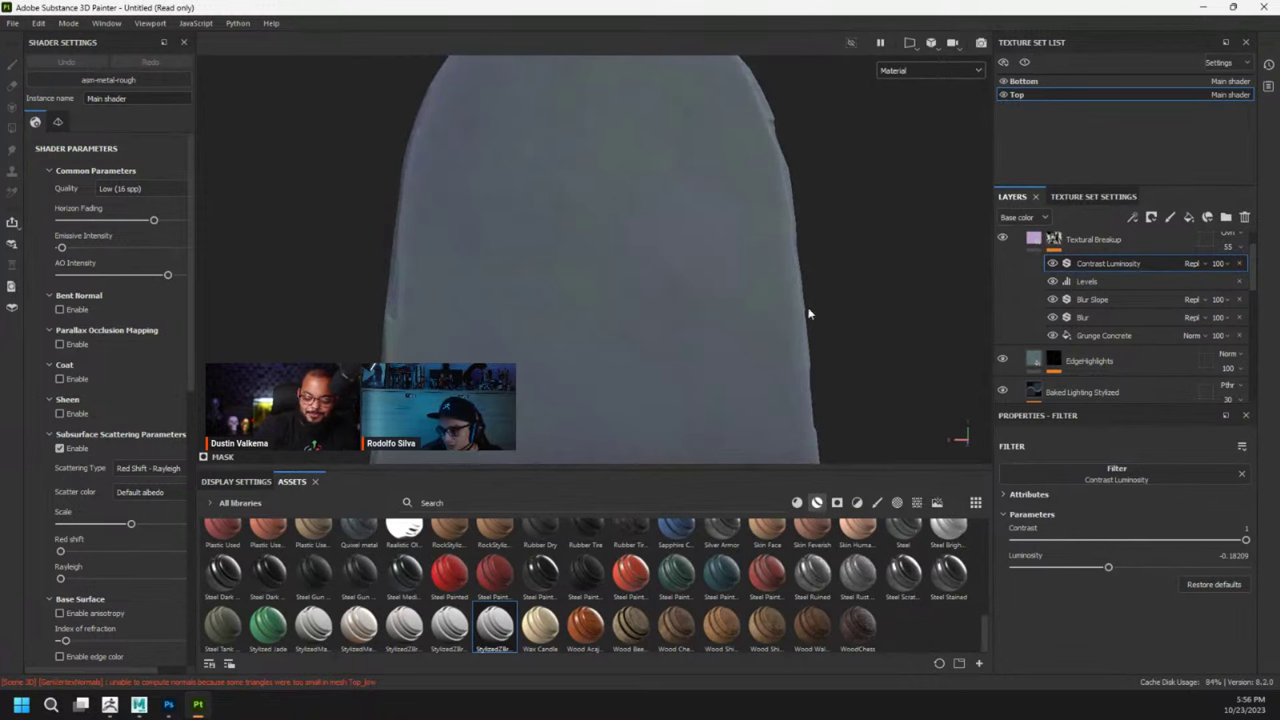
left_click_drag(808, 312, 674, 352, "alt")
scroll(674, 352, "down", 2)
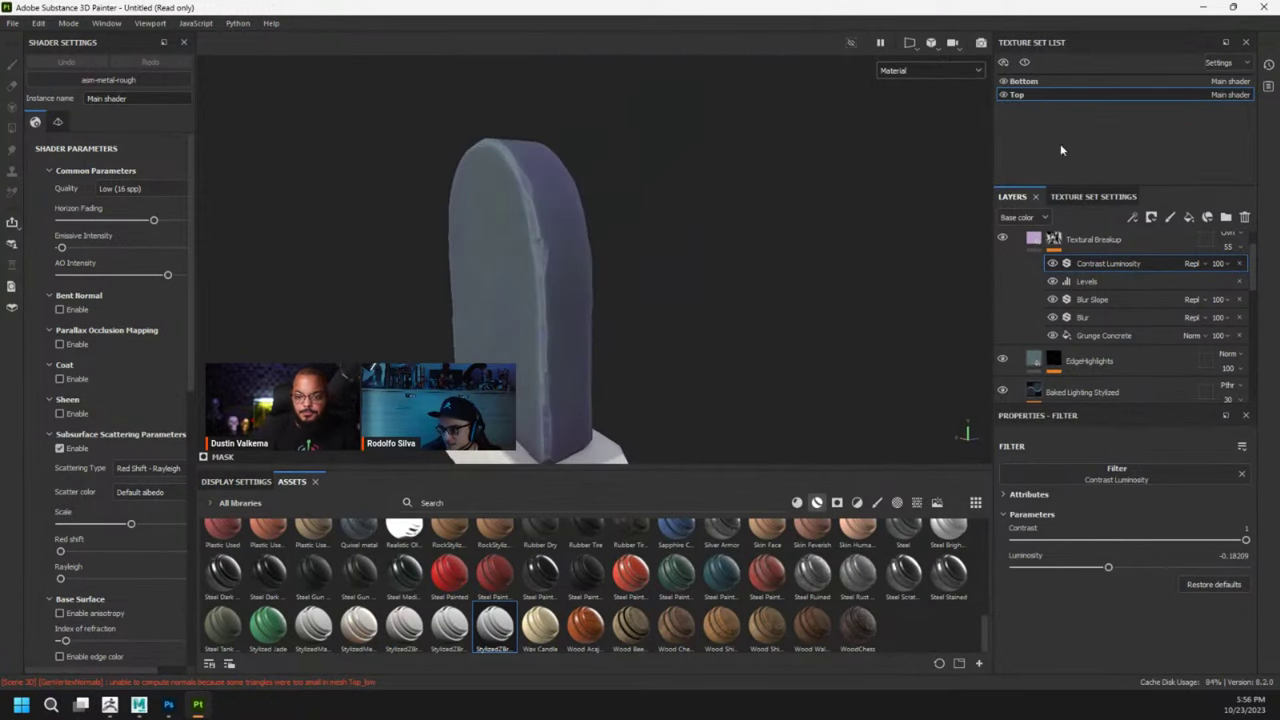
Apply the StylizedZBrushLiveStone smart material to the Bottom texture set.
left_click(1023, 81)
mouse_move(652, 345)
left_mouse_down("alt")
mouse_move(677, 283)
mouse_move(618, 288)
left_mouse_up("alt")
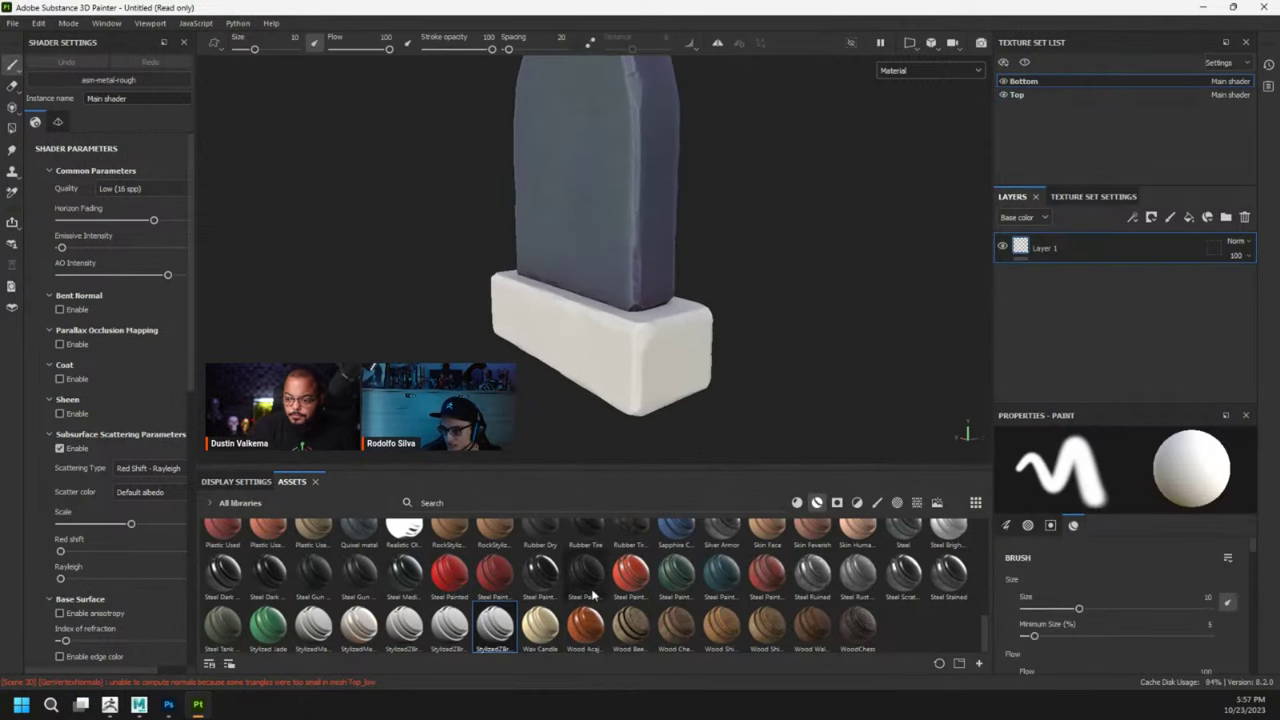
left_click_drag(505, 640, 1092, 246)
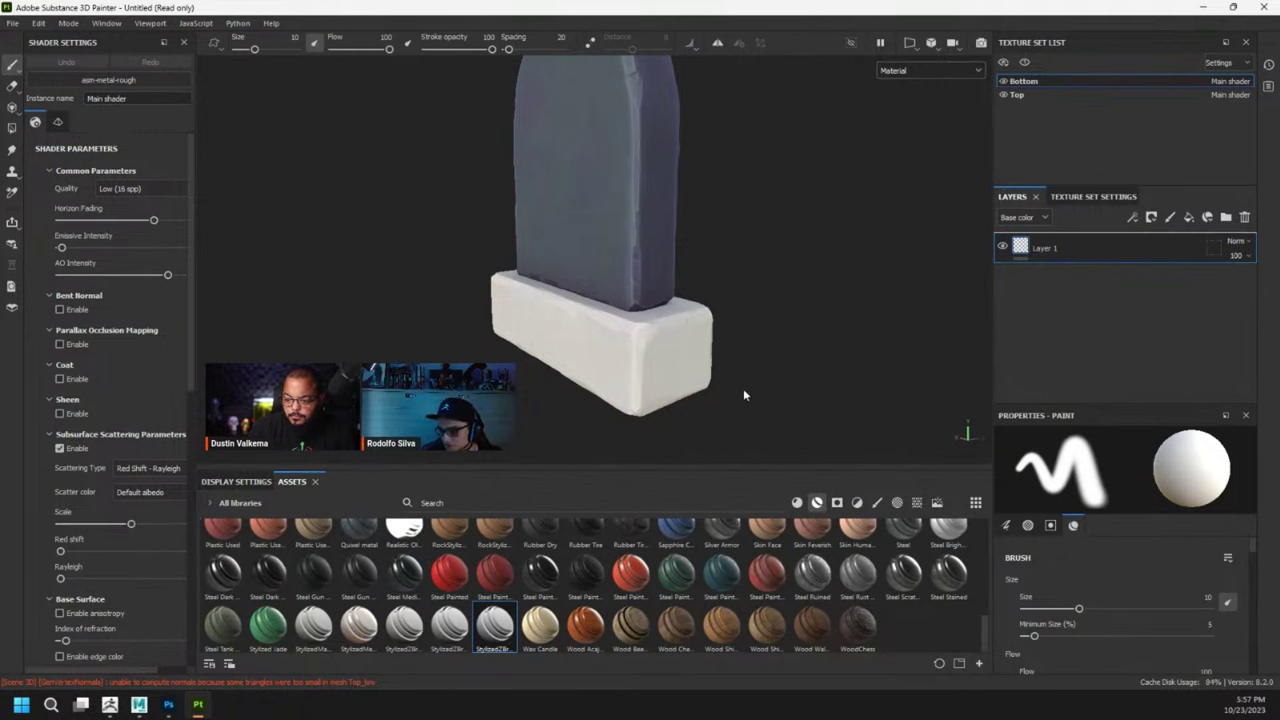
left_click_drag(774, 392, 691, 317, "alt")
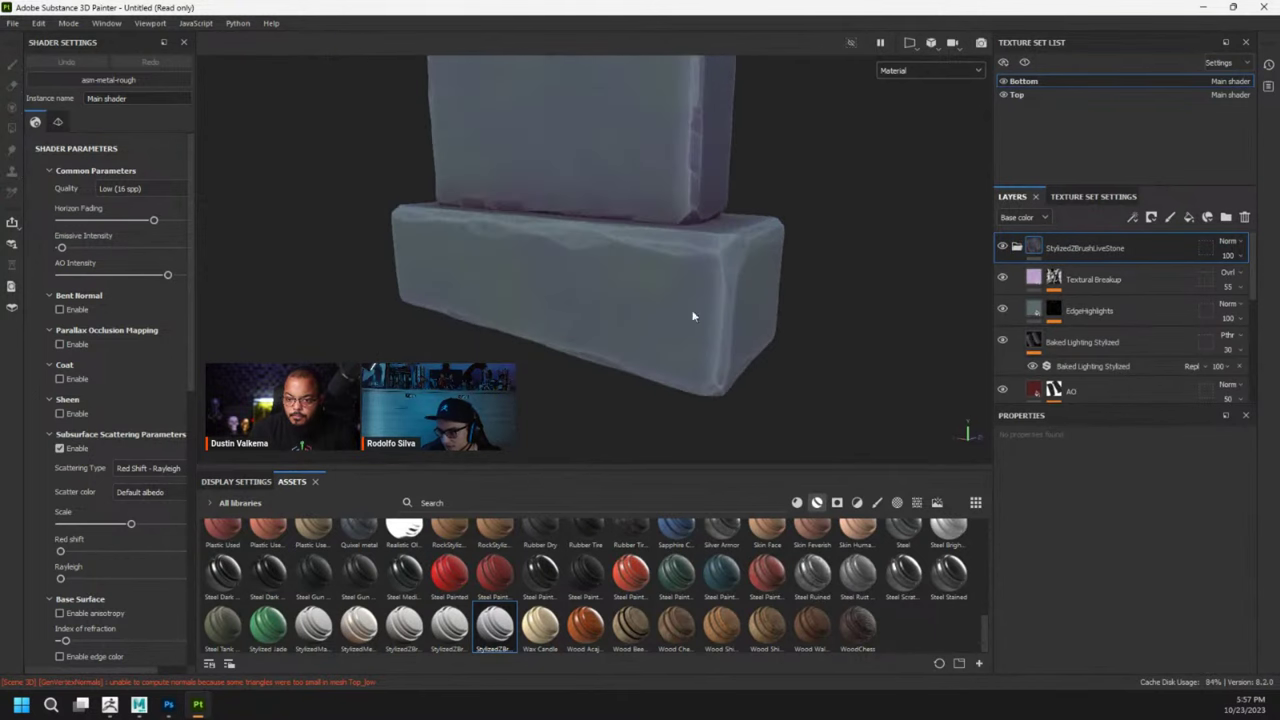
Review the mesh map baking settings and texture set selection, close them without baking, and inspect the tombstone's base.
left_click(1093, 196)
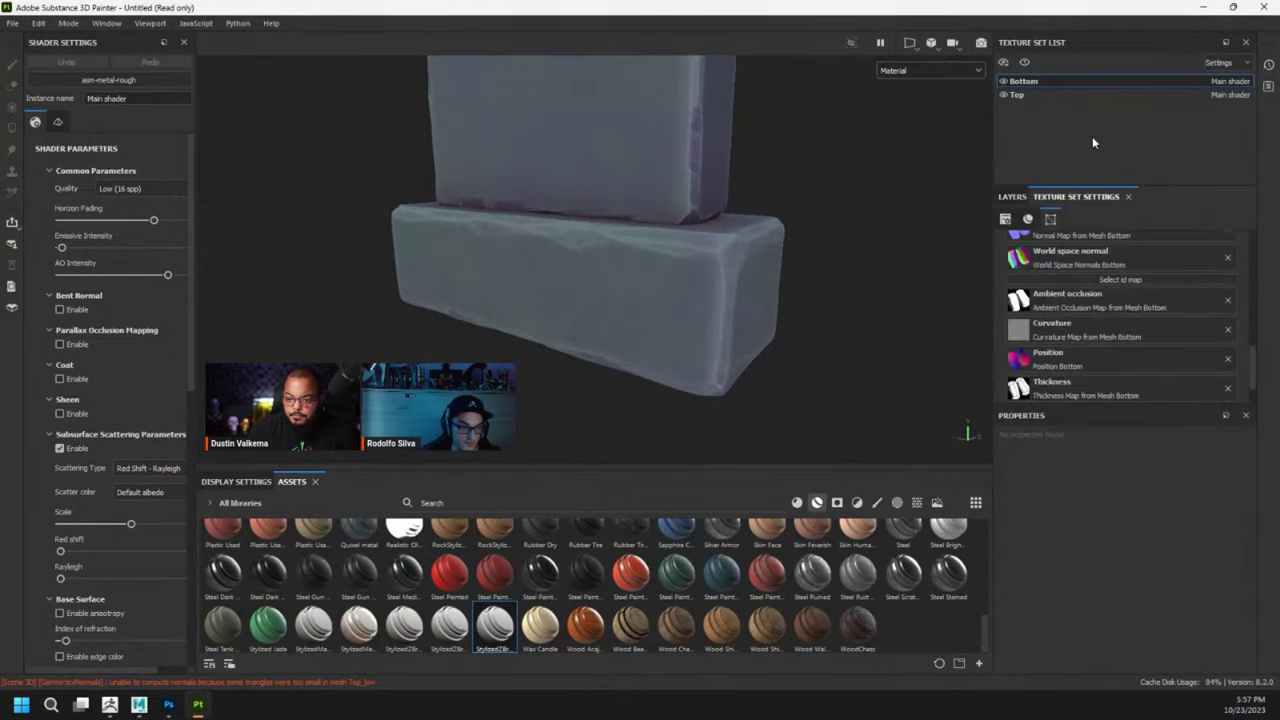
scroll(1144, 264, "up", 3)
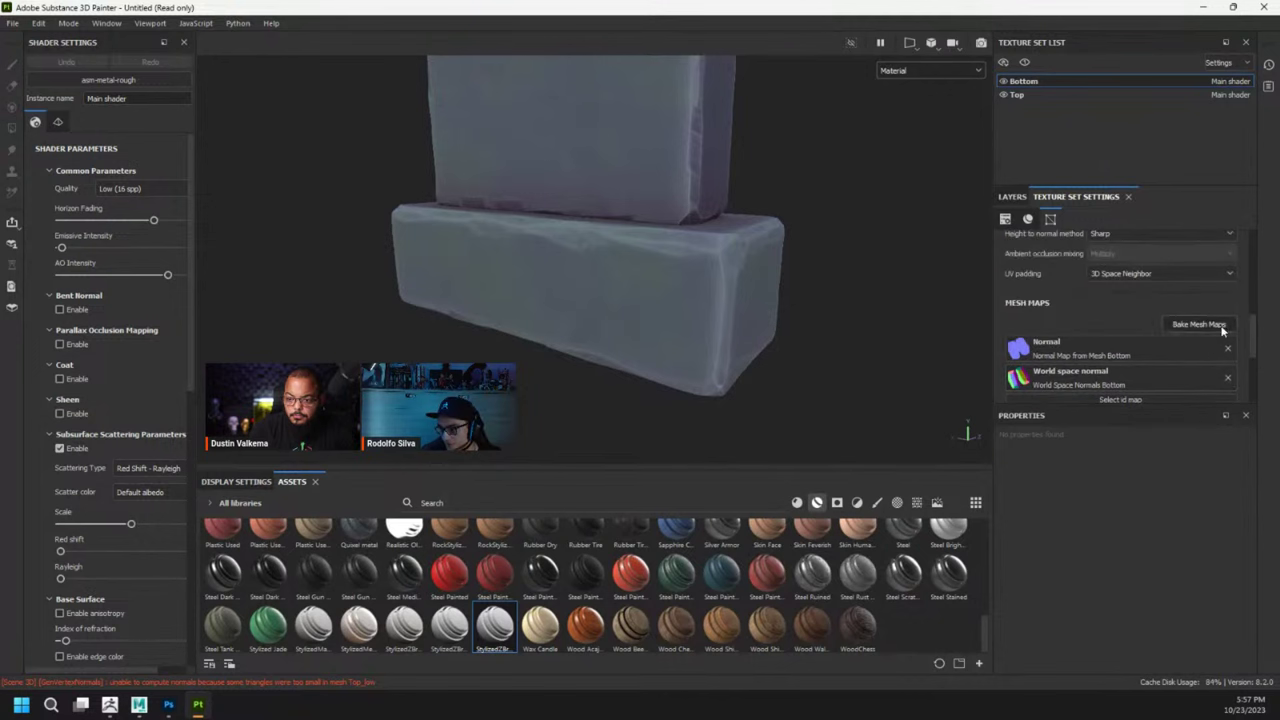
left_click(1199, 324)
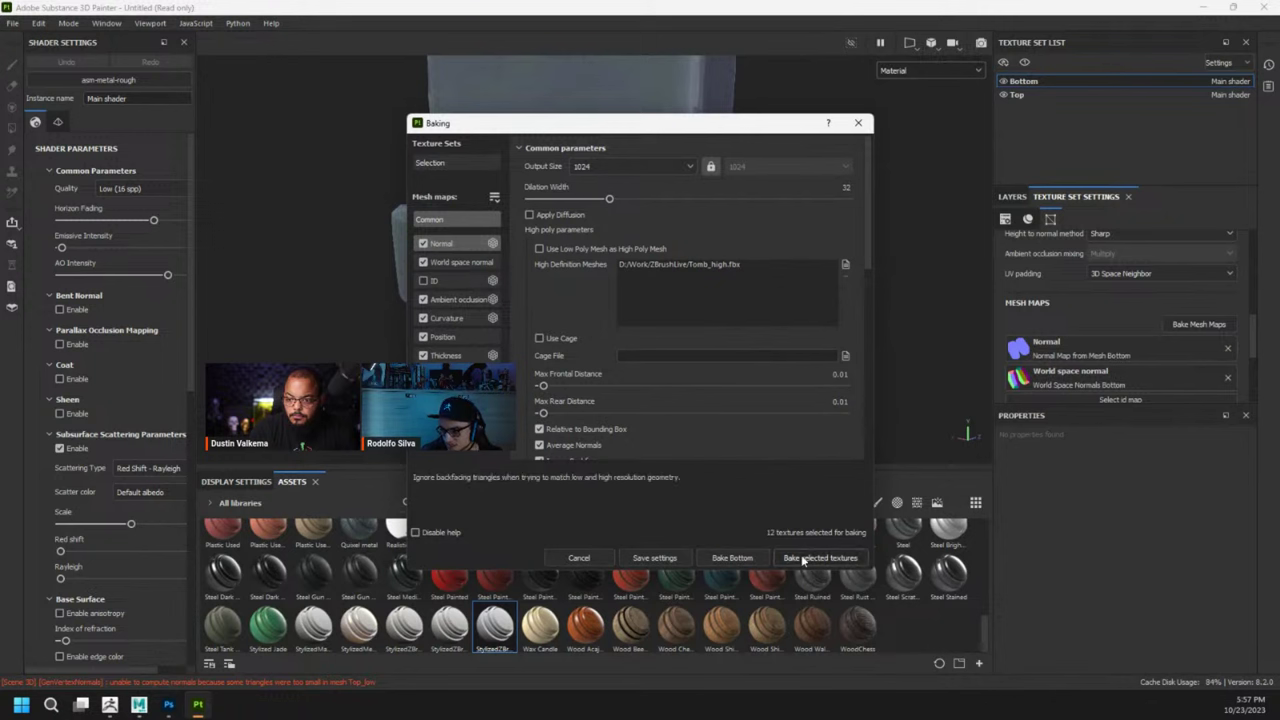
left_click(448, 162)
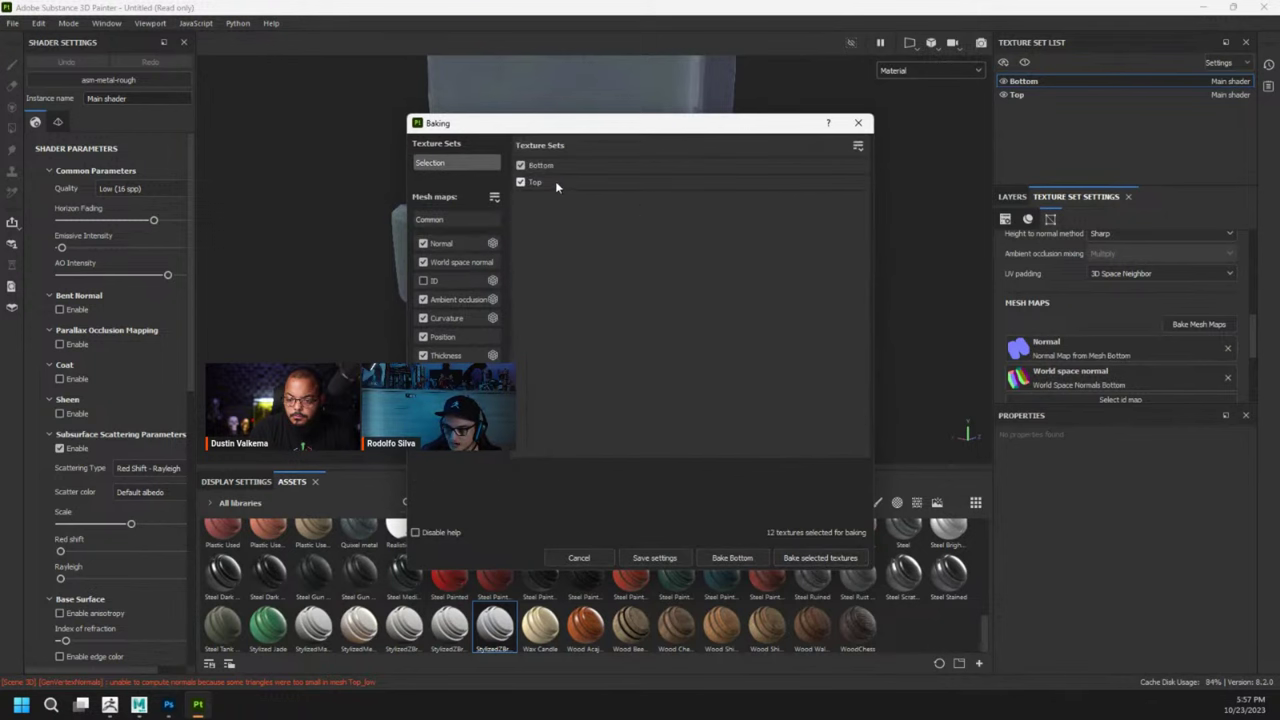
left_click(855, 127)
left_click_drag(685, 291, 623, 306, "alt")
middle_click_drag(623, 306, 714, 273, "alt")
left_click_drag(714, 279, 642, 183, "alt")
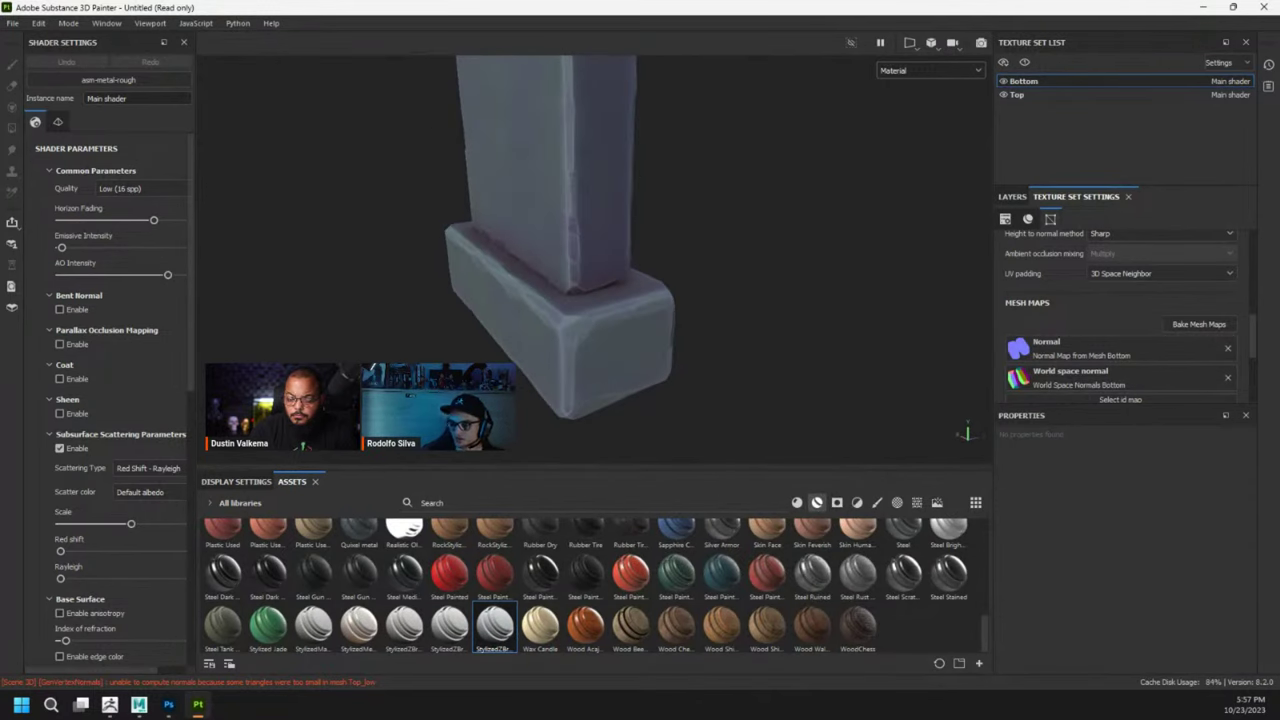
Open the texture export and review the output maps of the UE5_ARMH_TextureSet and ZBrushTextures templates.
left_click(13, 22)
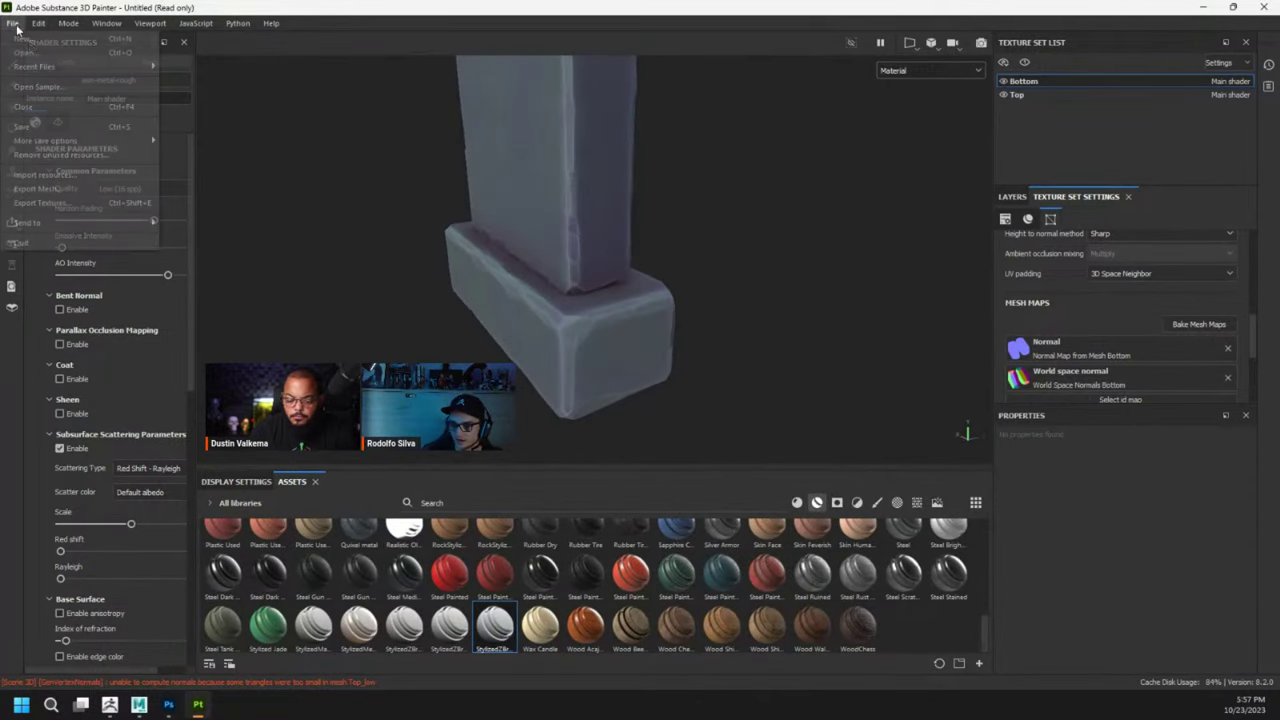
left_click(94, 188)
left_click(388, 127)
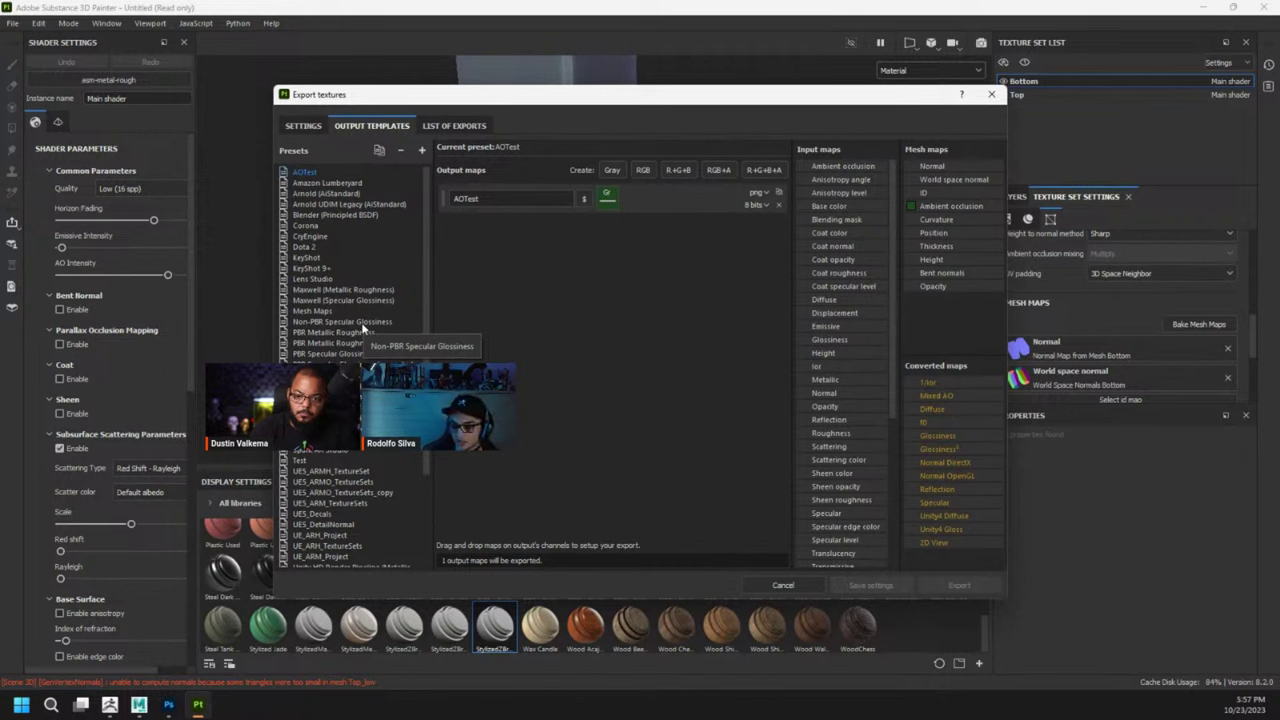
scroll(361, 322, "down", 4)
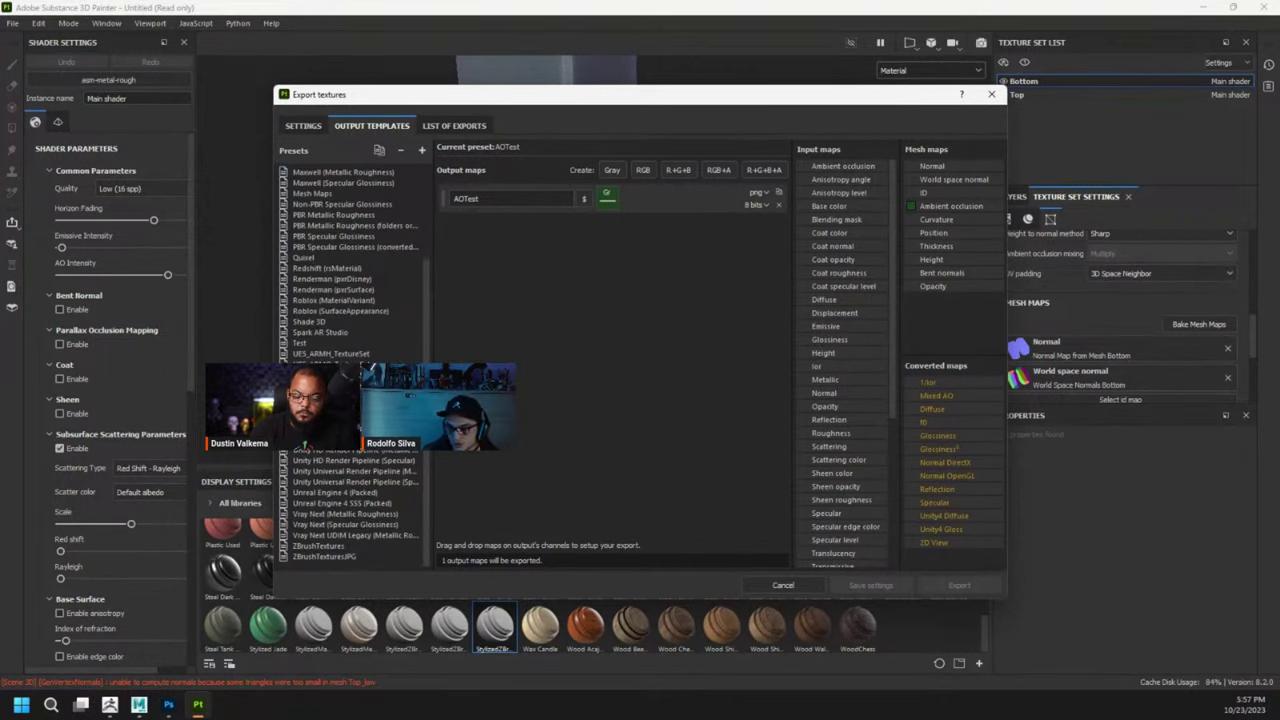
left_click(331, 353)
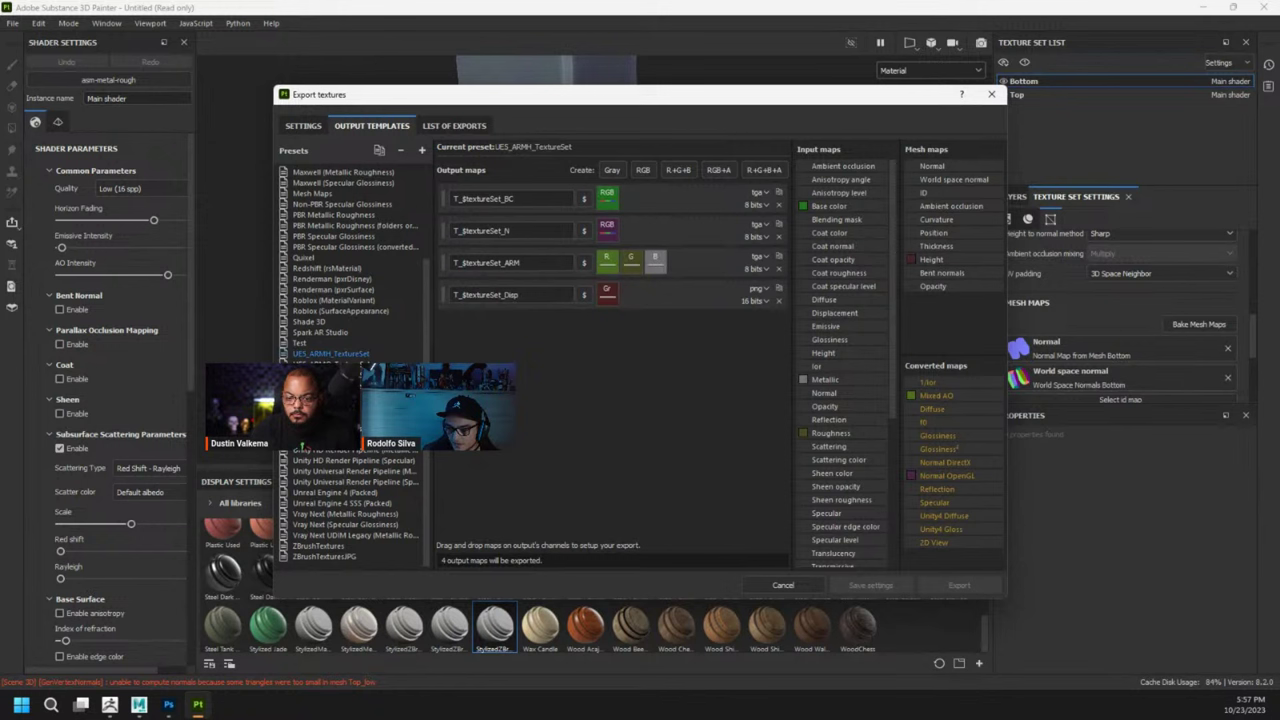
left_click(507, 260)
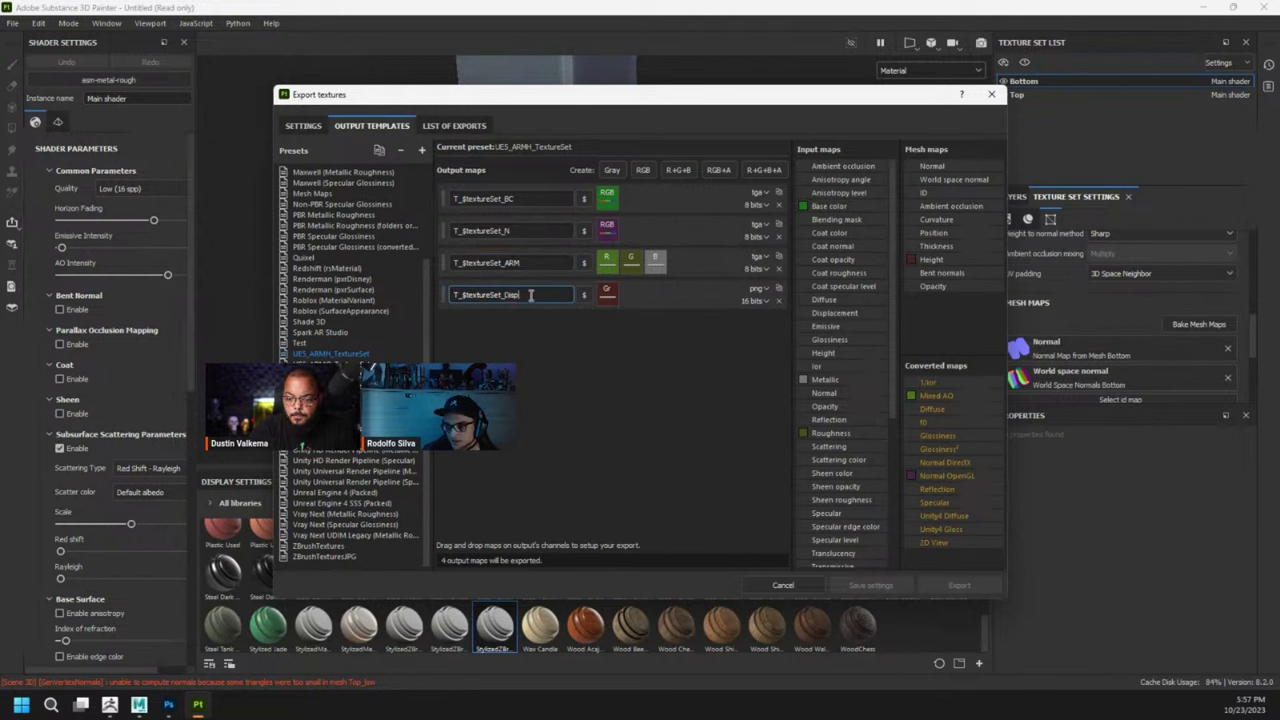
double_click(508, 295)
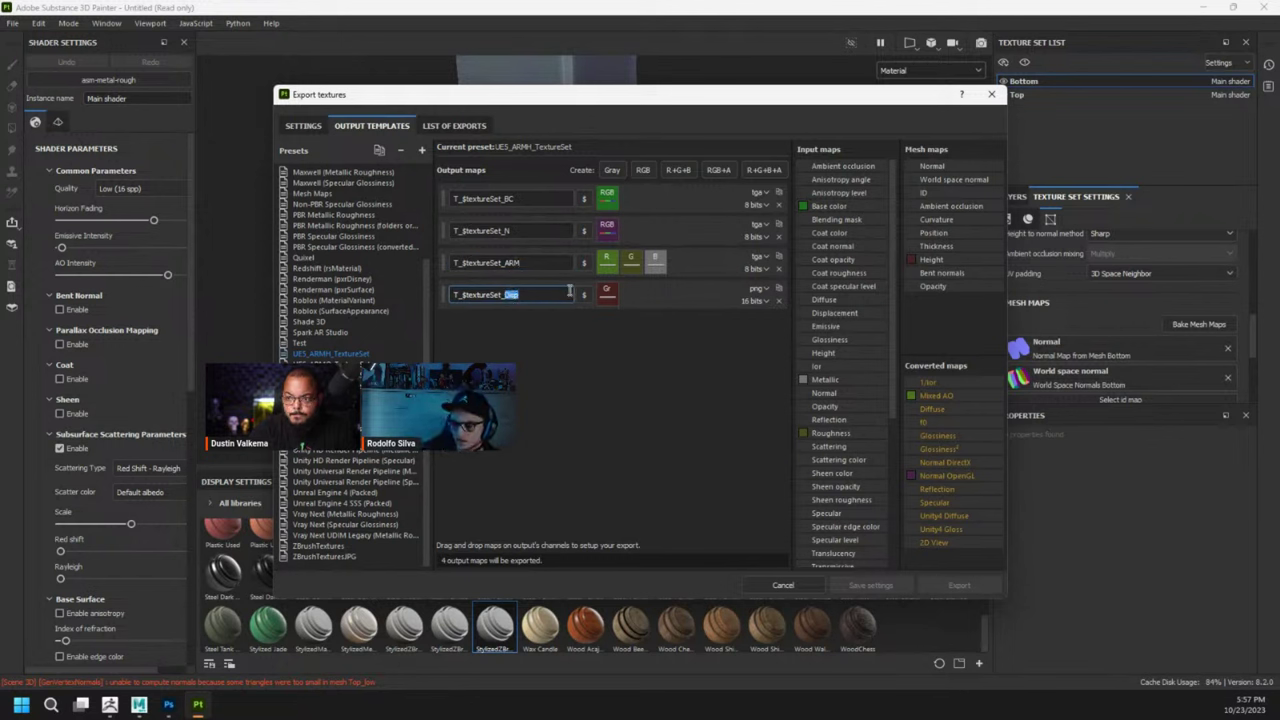
left_click(518, 309)
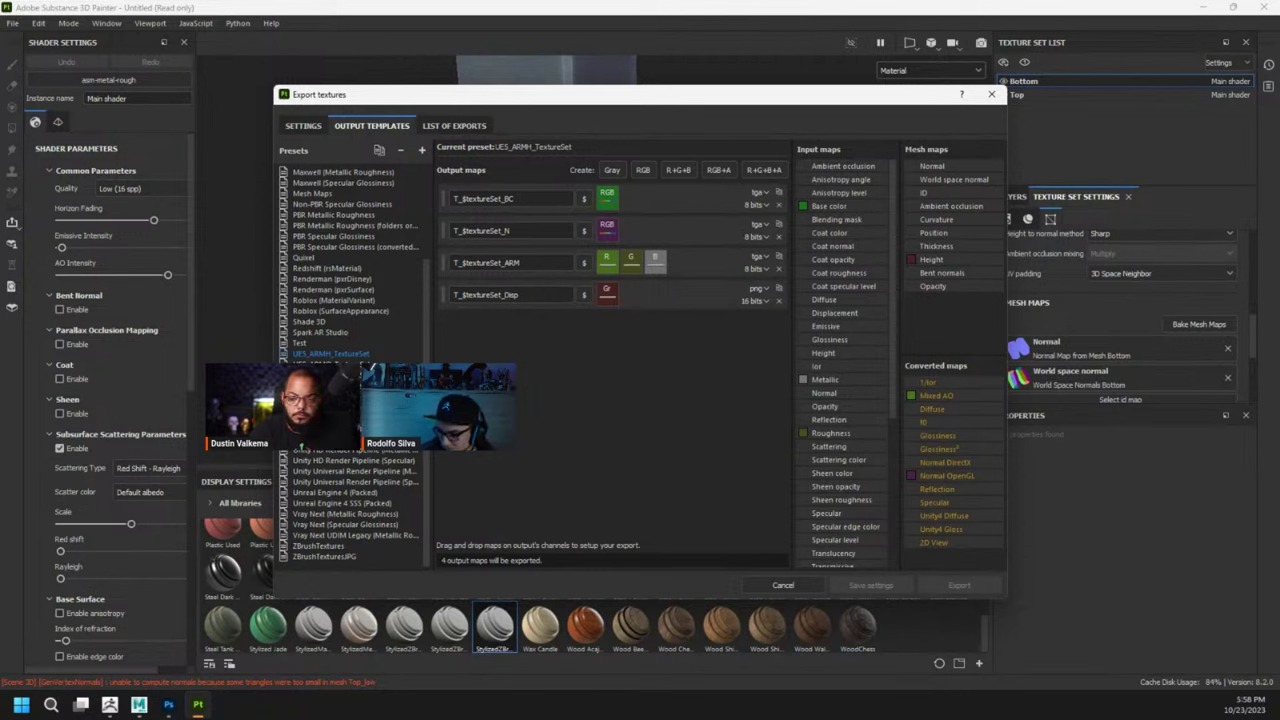
left_click(318, 546)
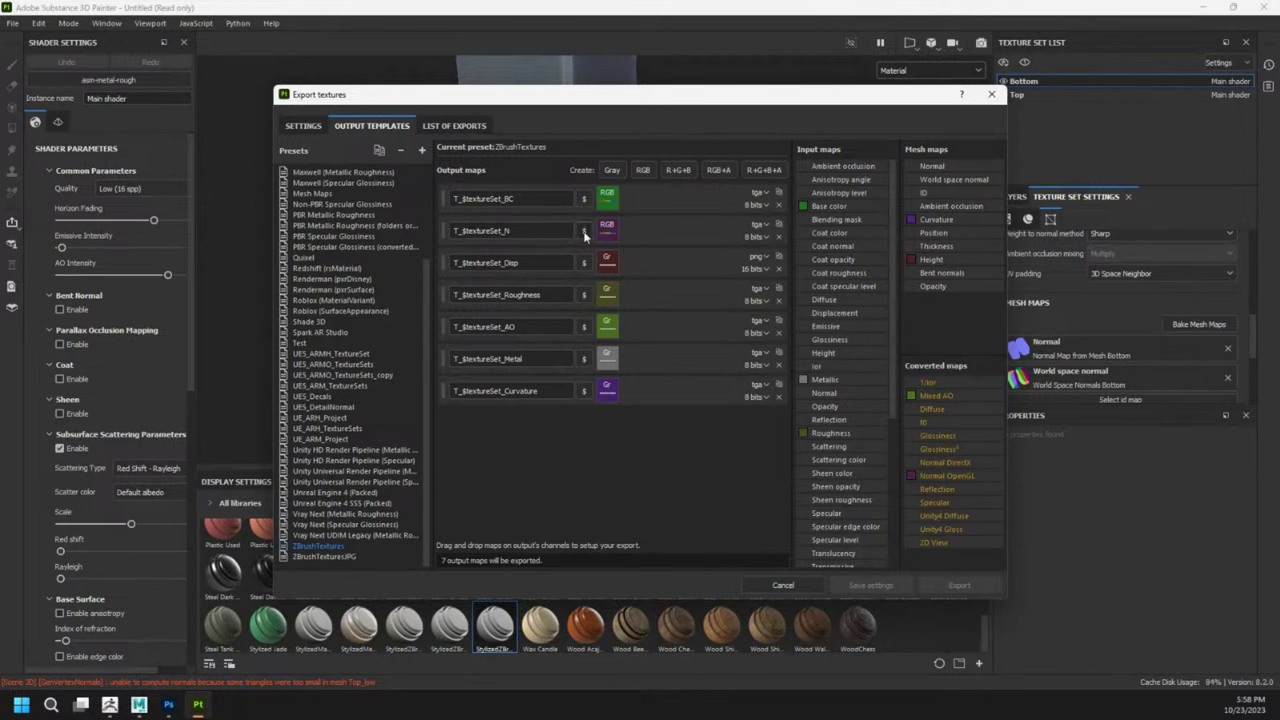
Set the texture export's output directory to D:/Work/ZBrushLive in the general export parameters.
left_click(316, 131)
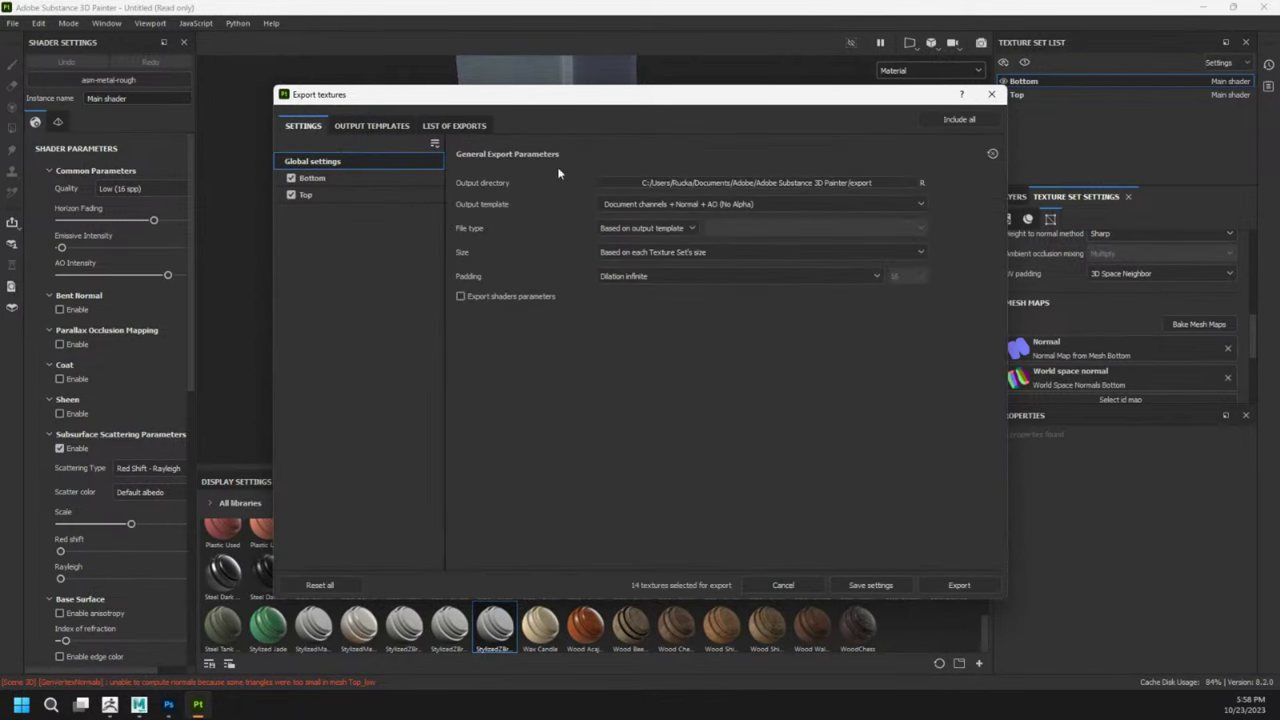
left_click(686, 179)
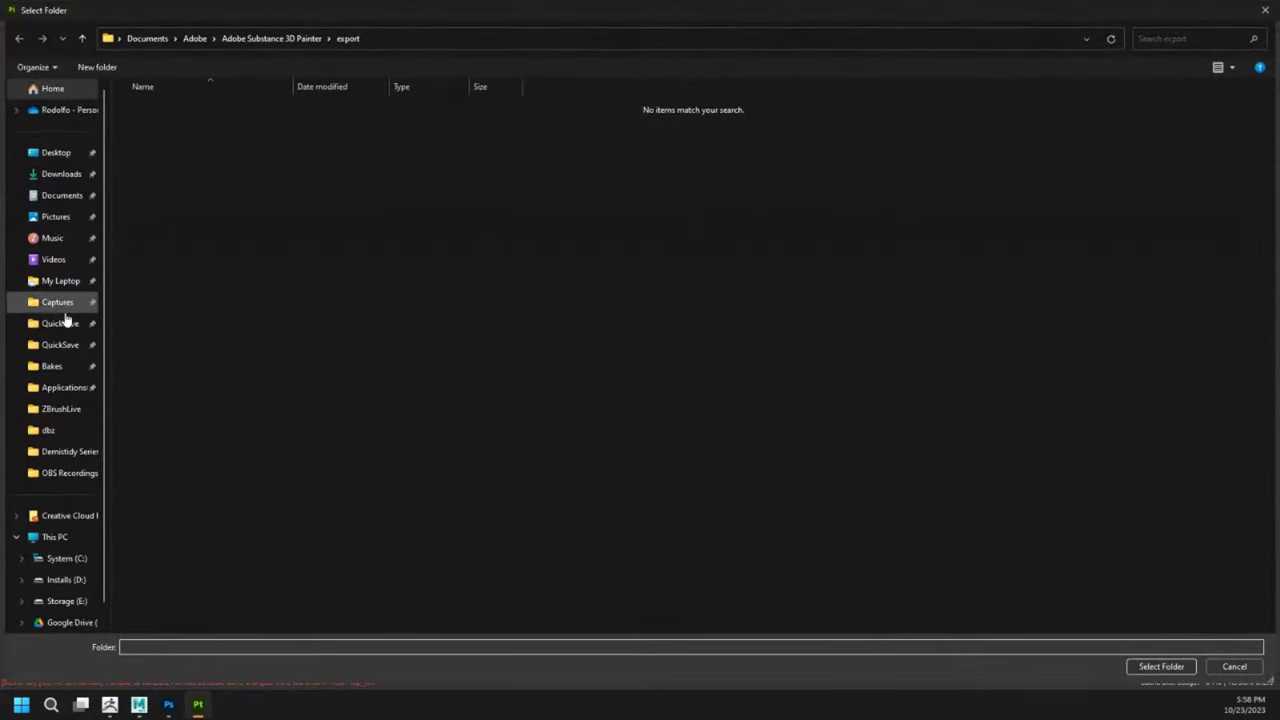
left_click(76, 412)
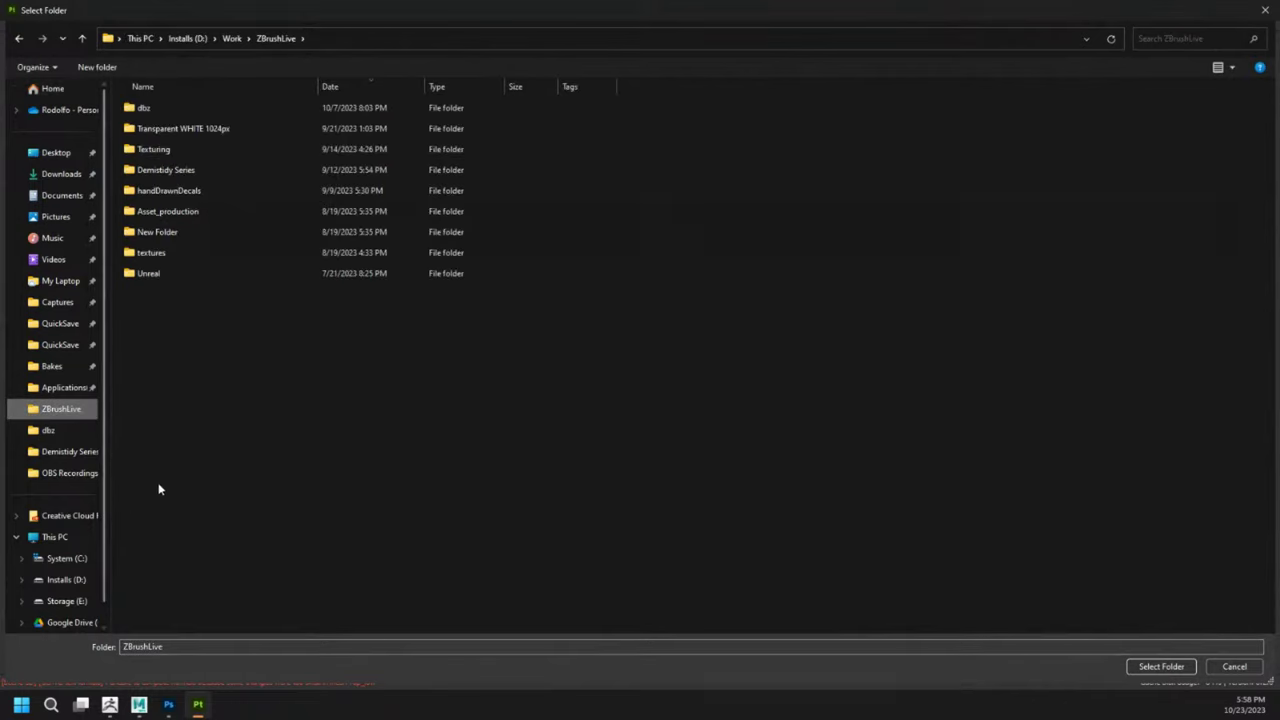
left_click(1160, 666)
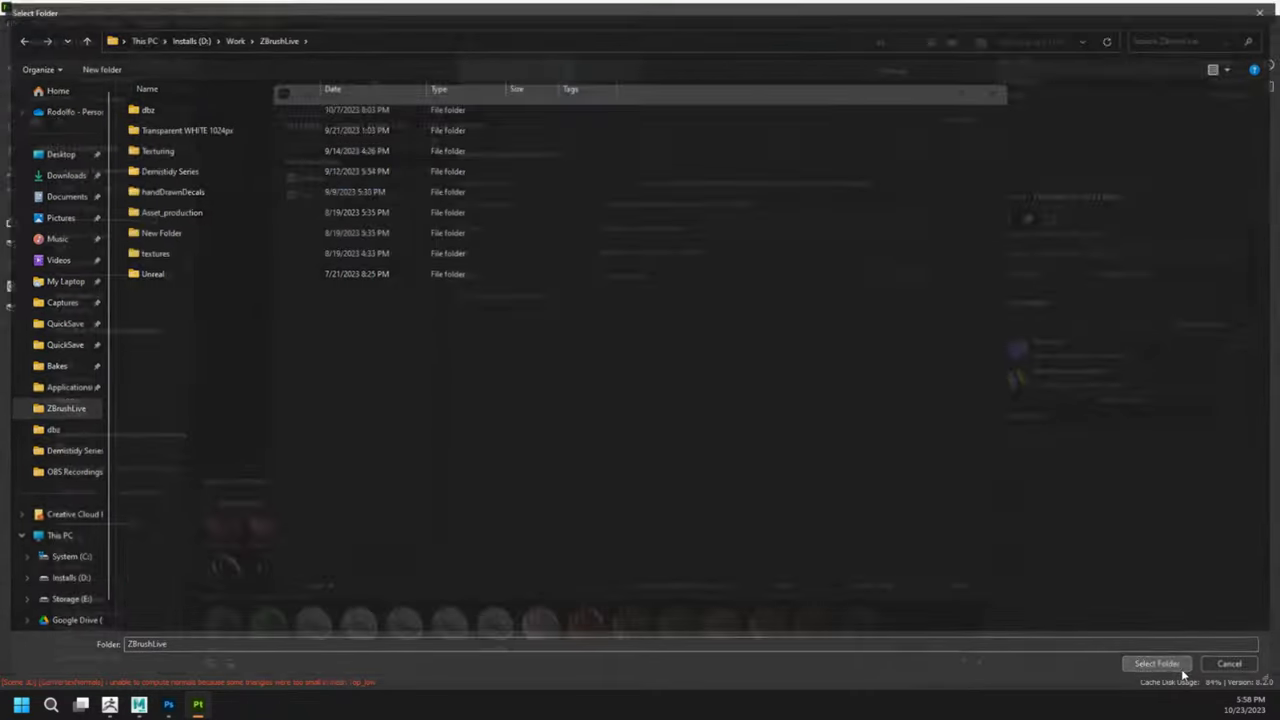
Export the Bottom and Top texture sets with the ZBrushTextures output template, and close the export window.
left_click(834, 205)
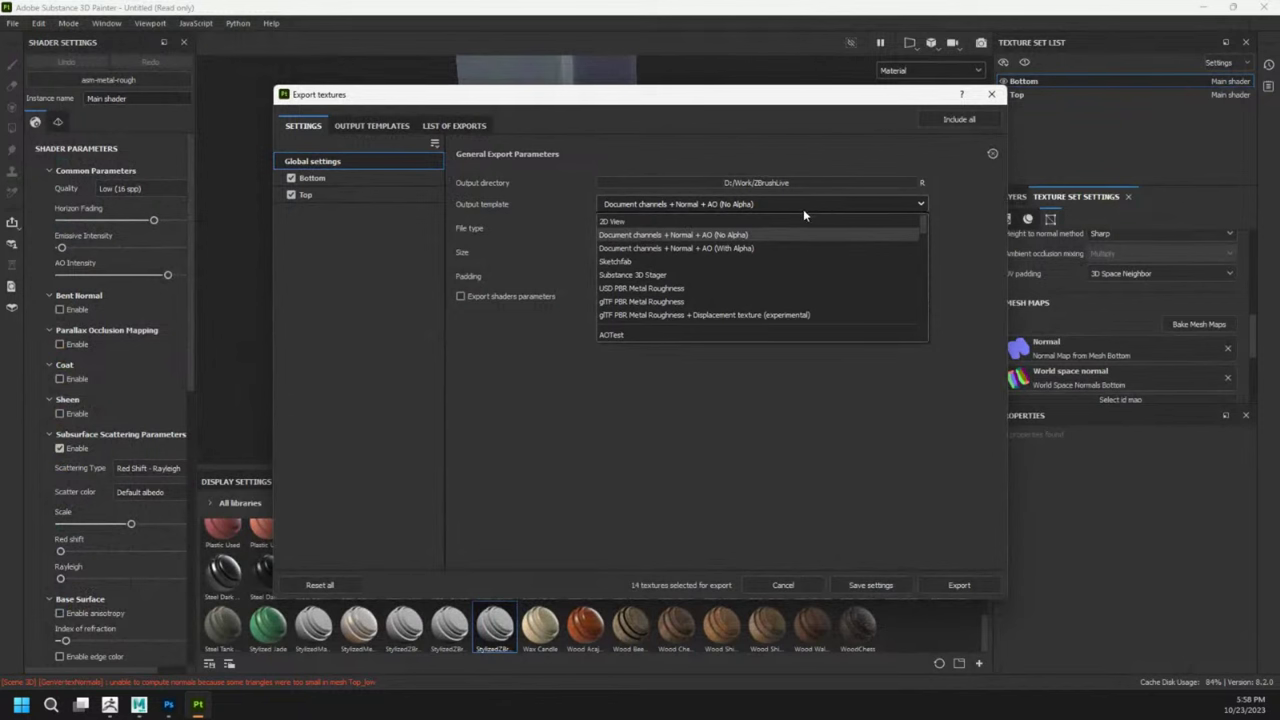
scroll(782, 258, "down", 10)
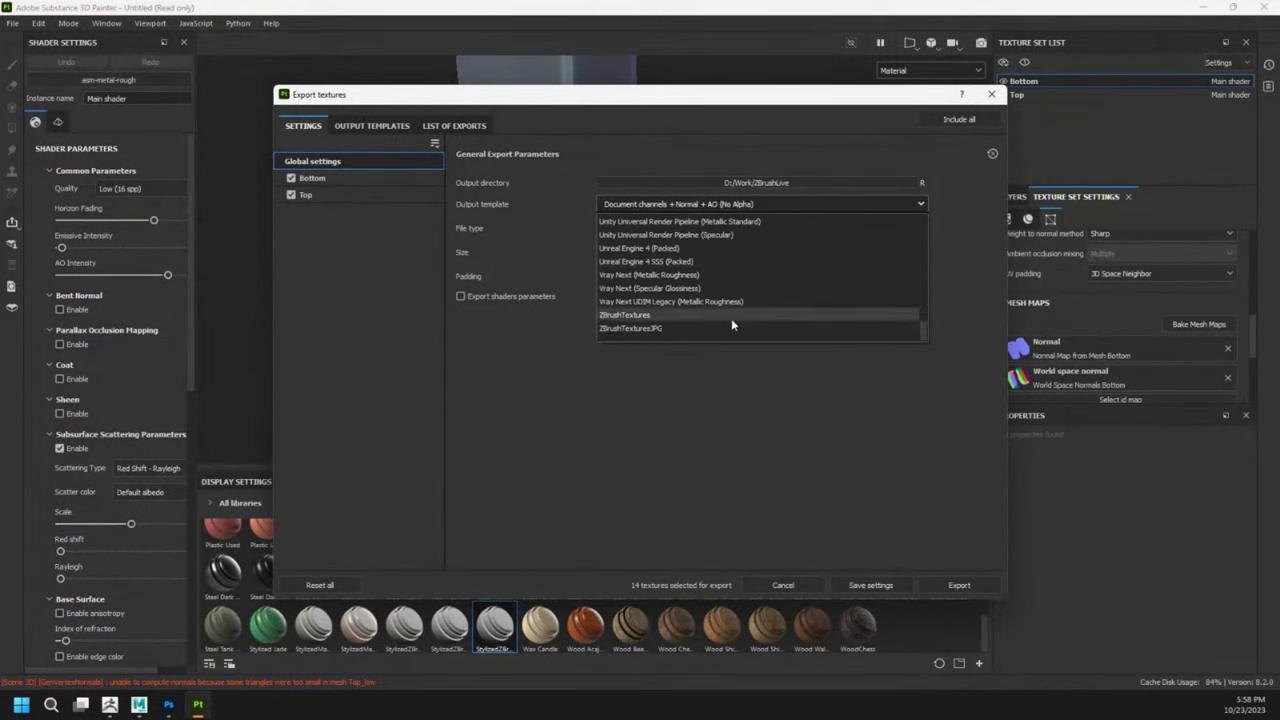
left_click(641, 316)
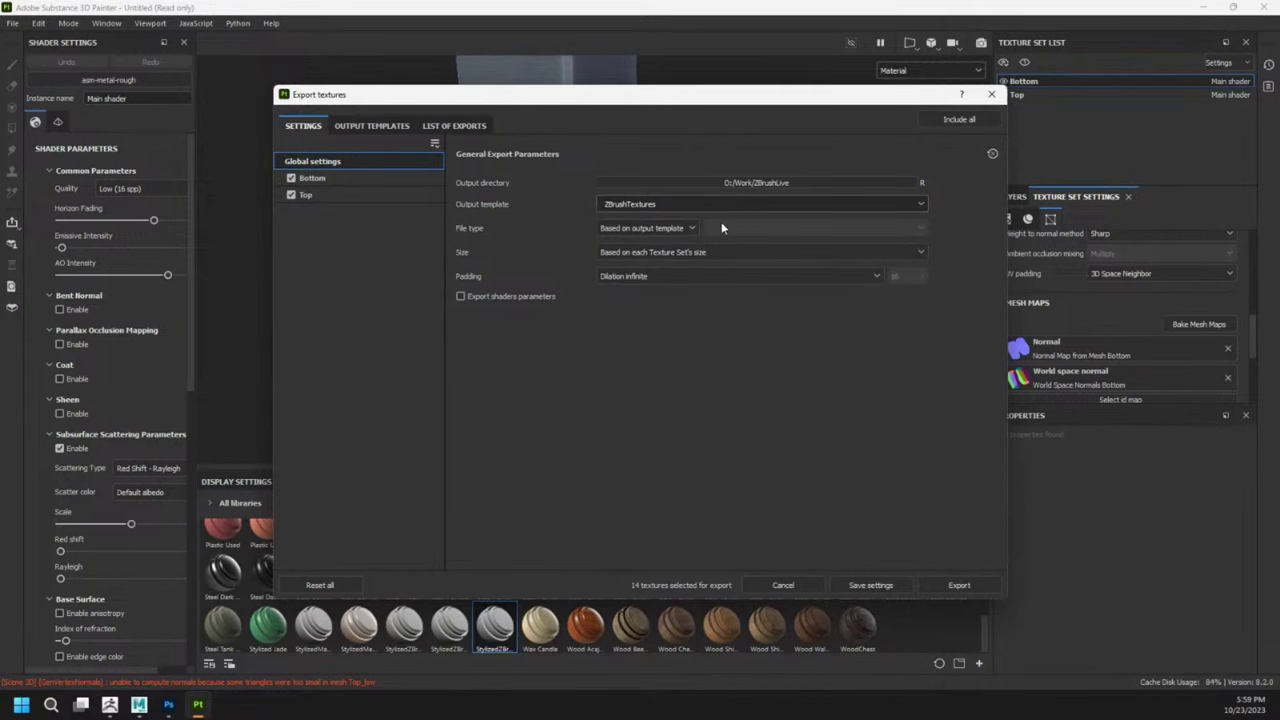
left_click(956, 586)
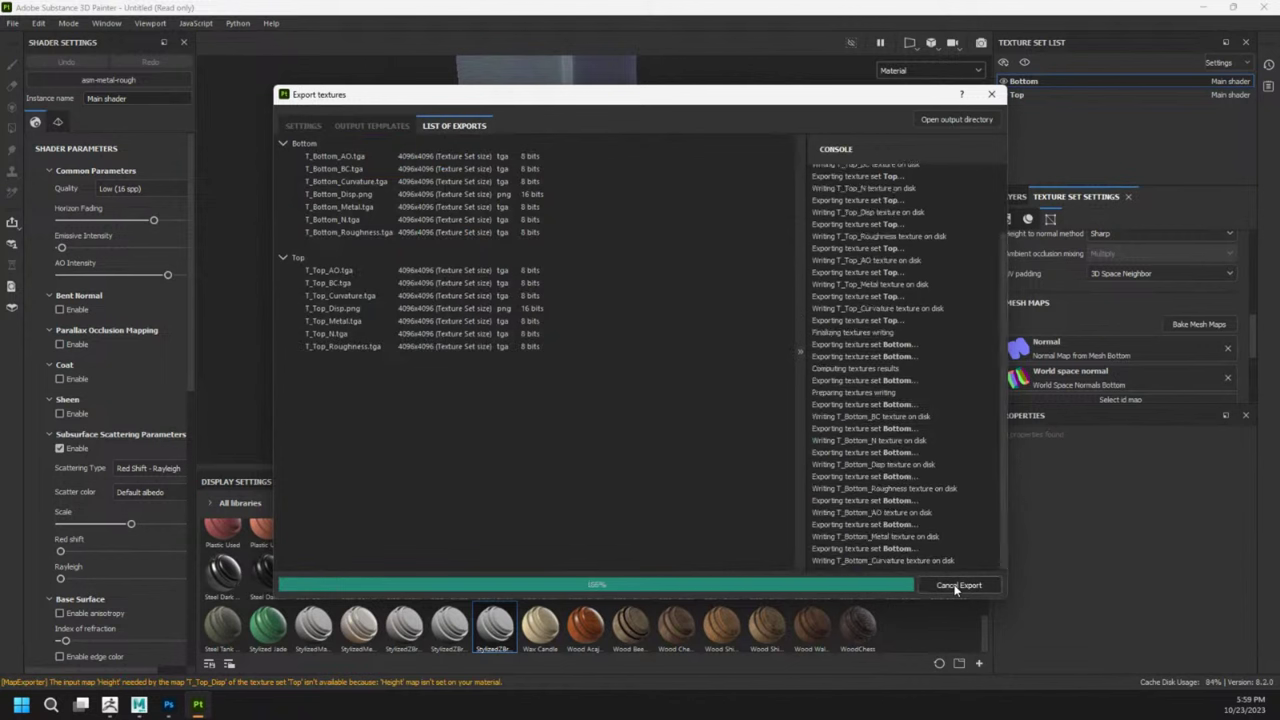
left_click(990, 95)
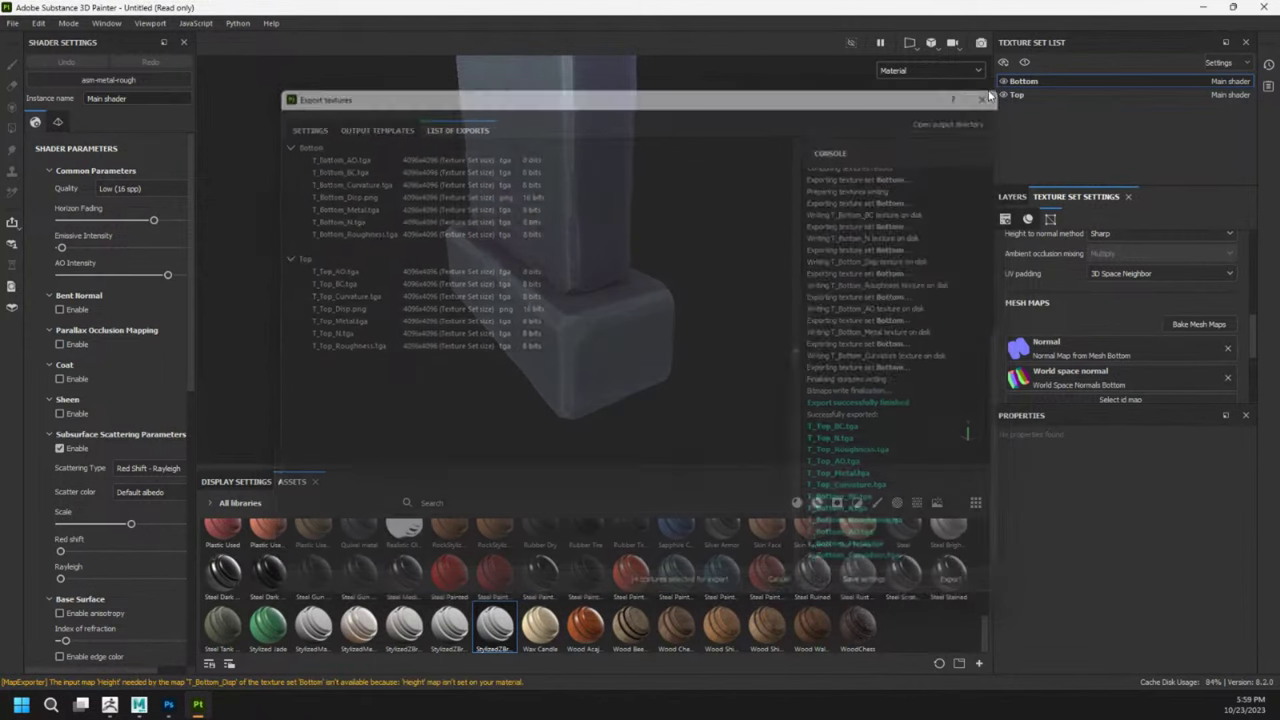
Switch to Photoshop and close the T_Bot_BC_ZB.jpg and T_Top_BC_ZB.jpg images.
left_click(1206, 8)
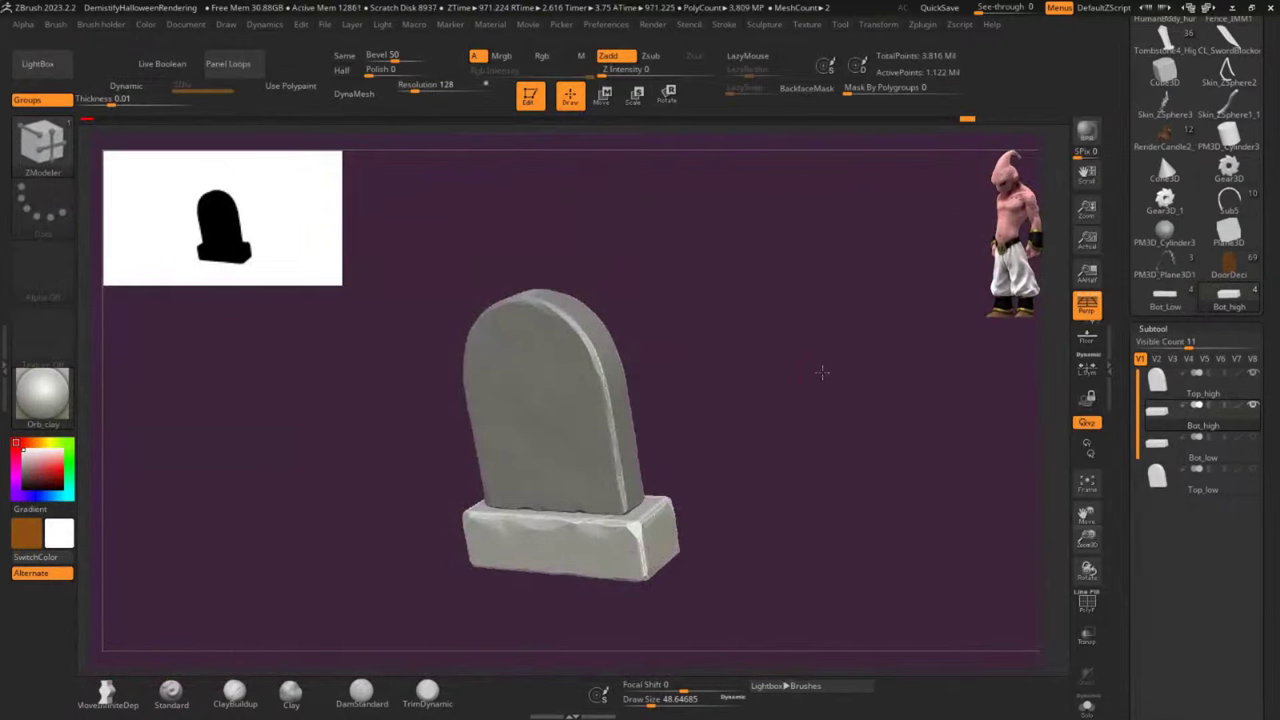
right_click_drag(822, 372, 808, 374)
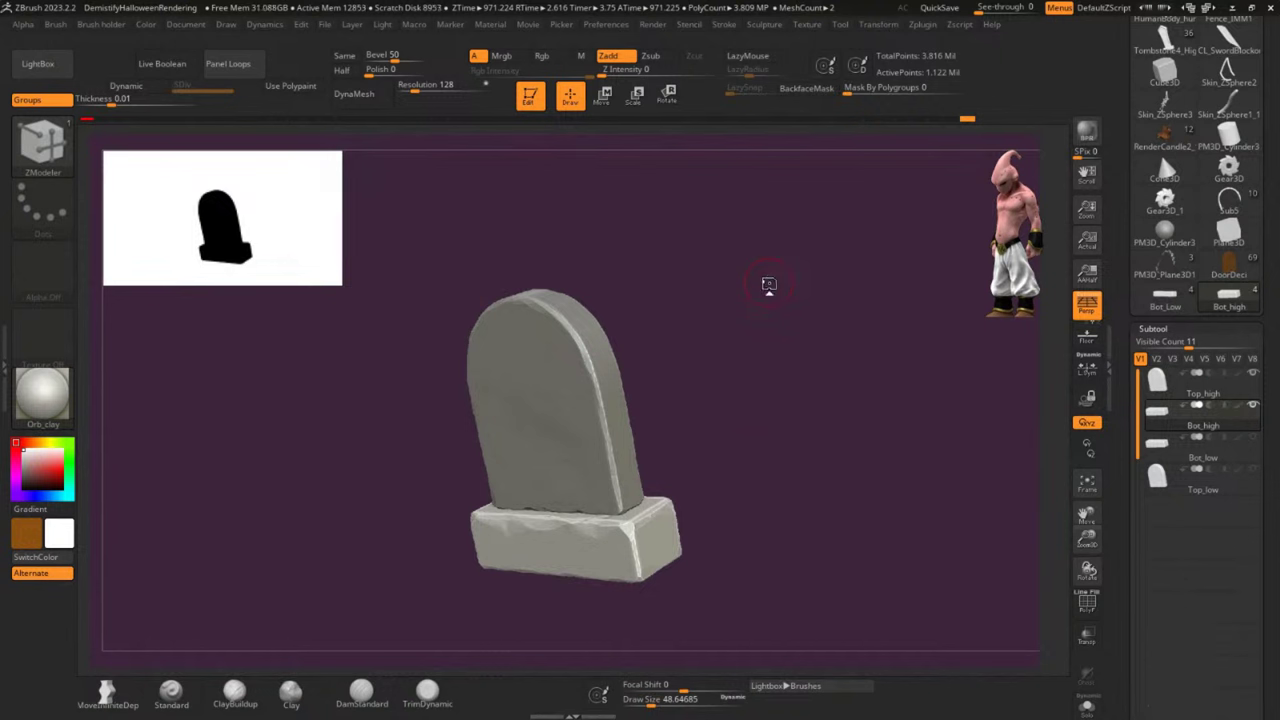
mouse_move(42, 395)
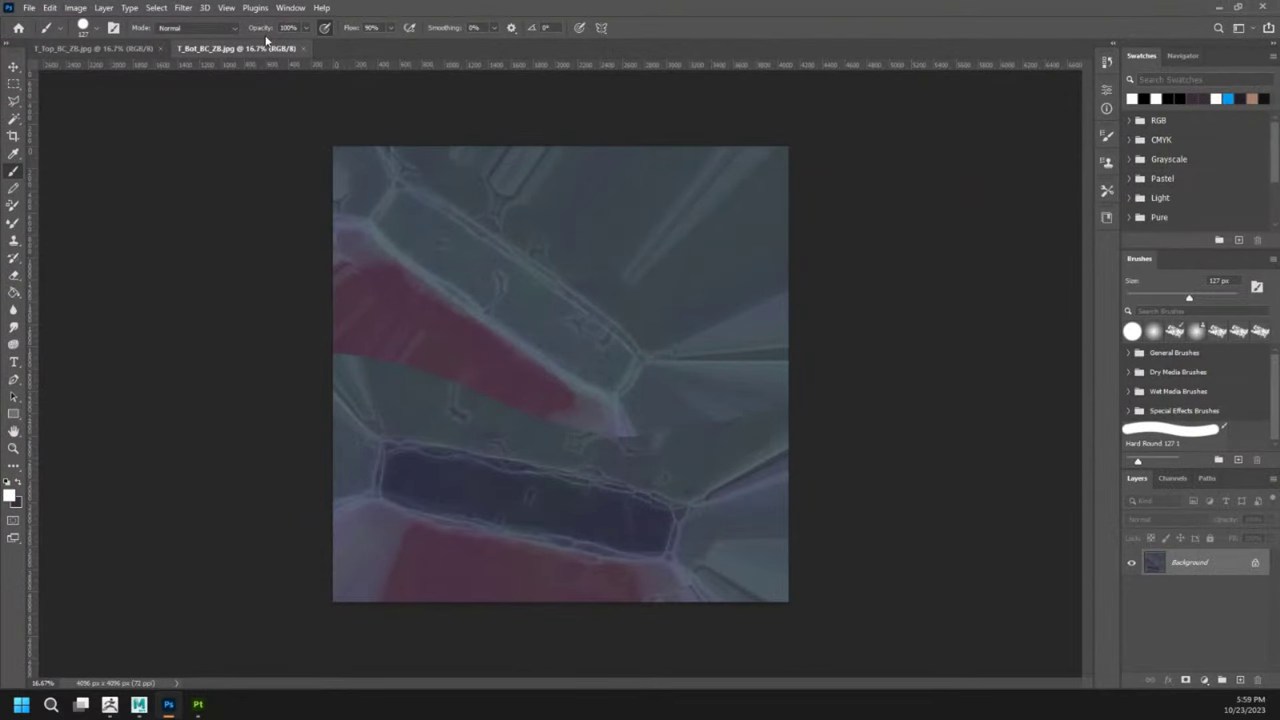
left_click(304, 49)
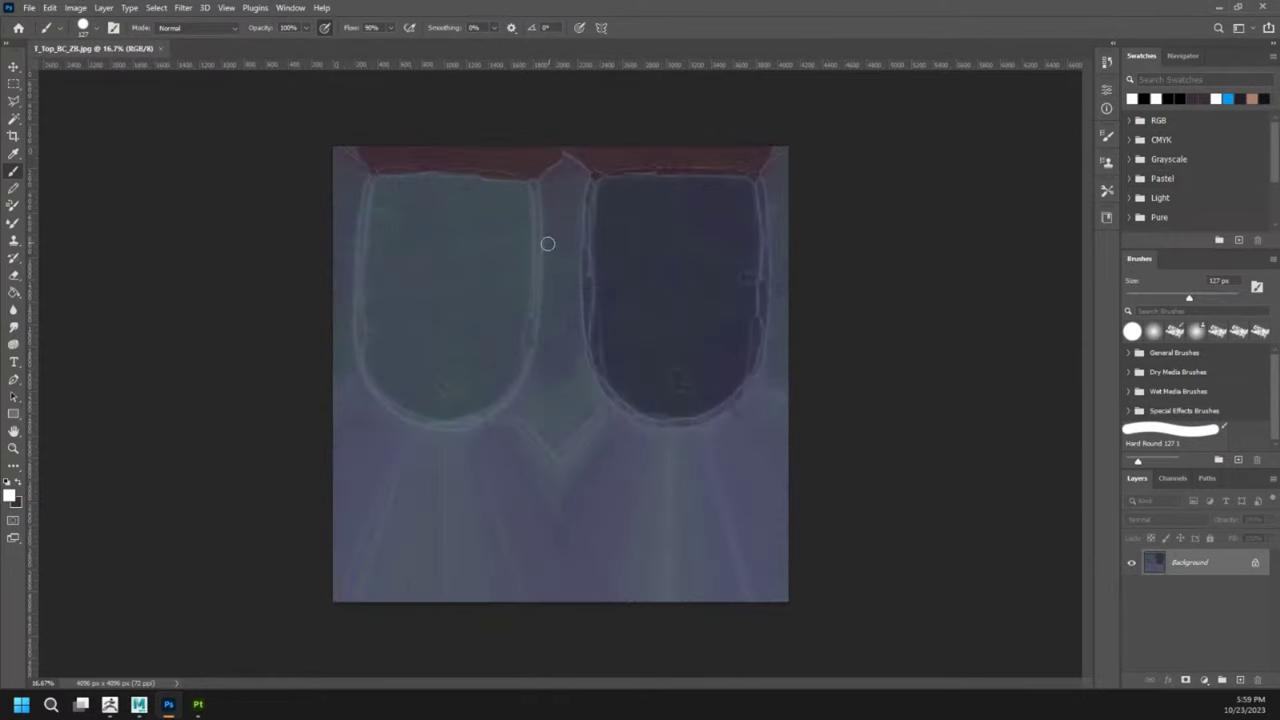
left_click(163, 50)
Open T_Bottom_BC.tga and T_Top_BC.tga together from the D:/Work/ZBrushLive folder.
left_click(29, 8)
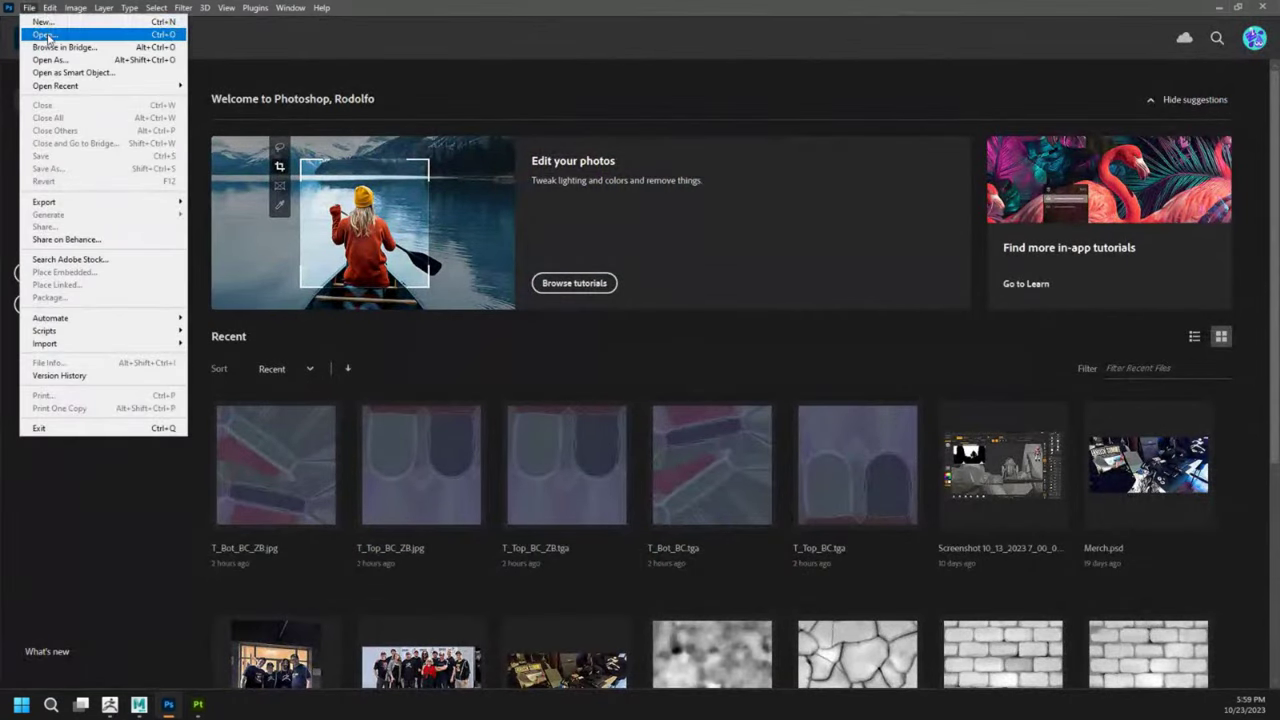
left_click(46, 36)
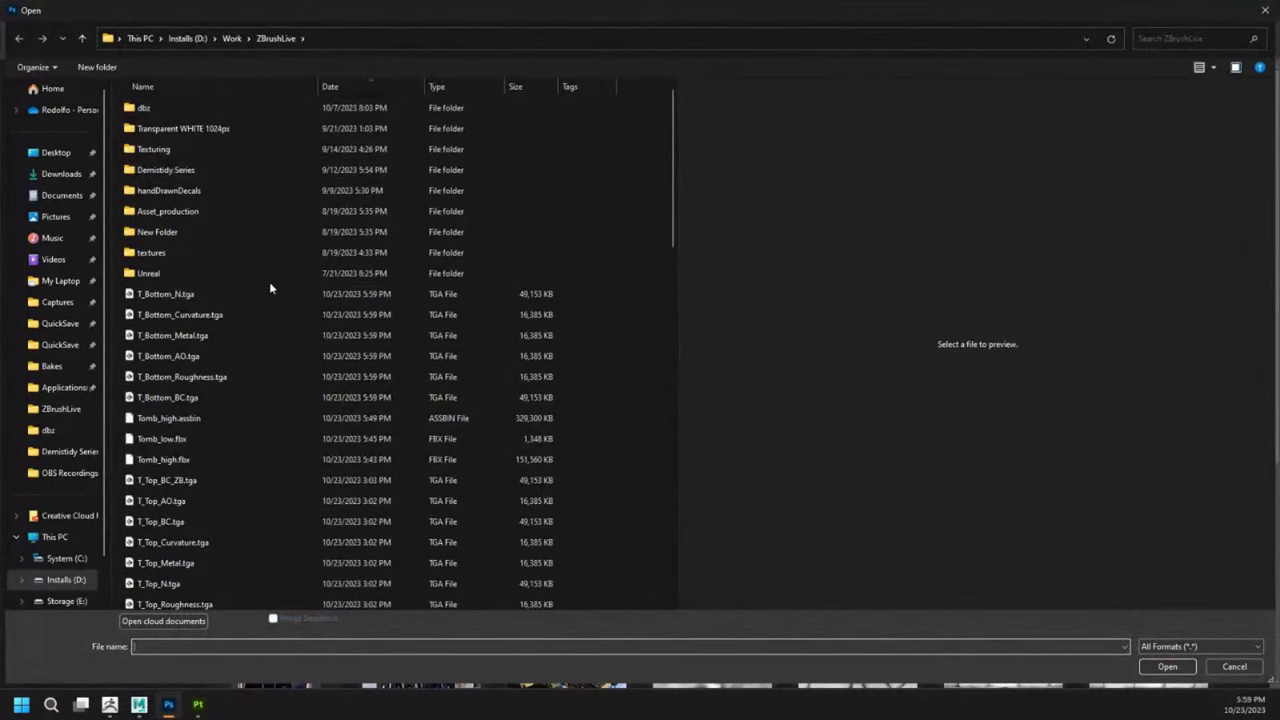
scroll(269, 284, "down", 6)
scroll(267, 284, "up", 4)
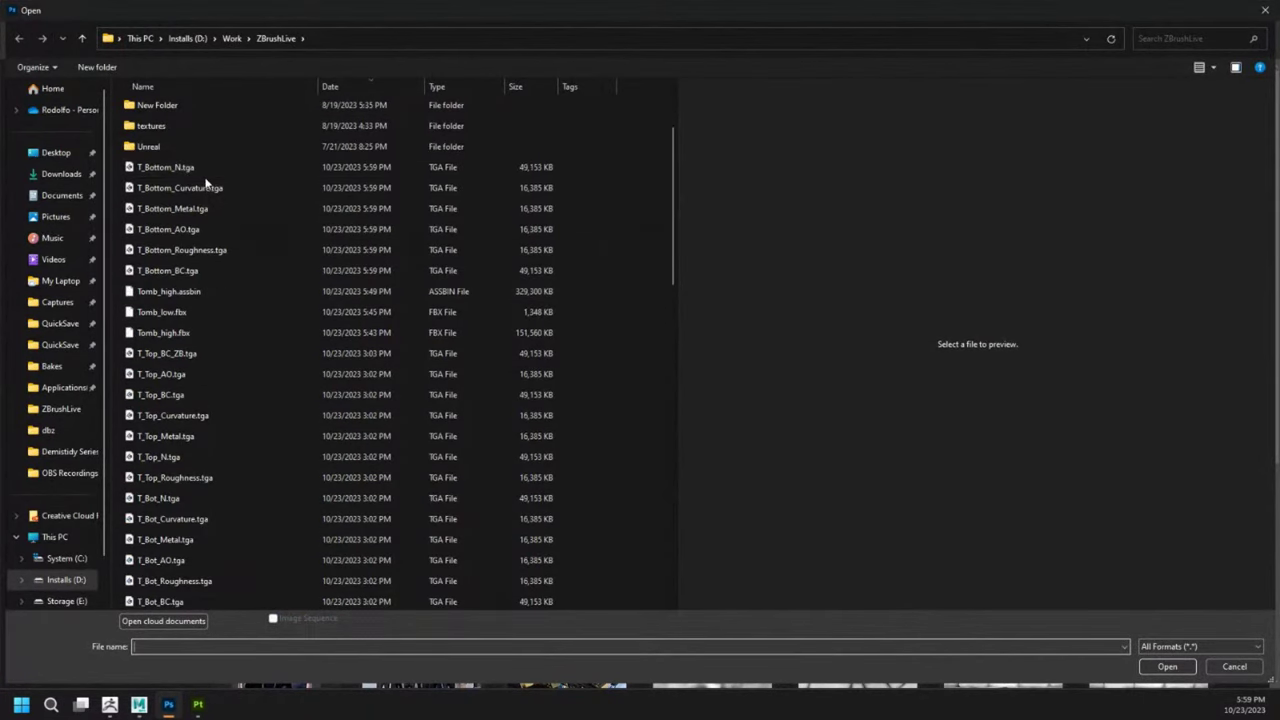
scroll(207, 184, "down", 2)
scroll(207, 184, "up", 4)
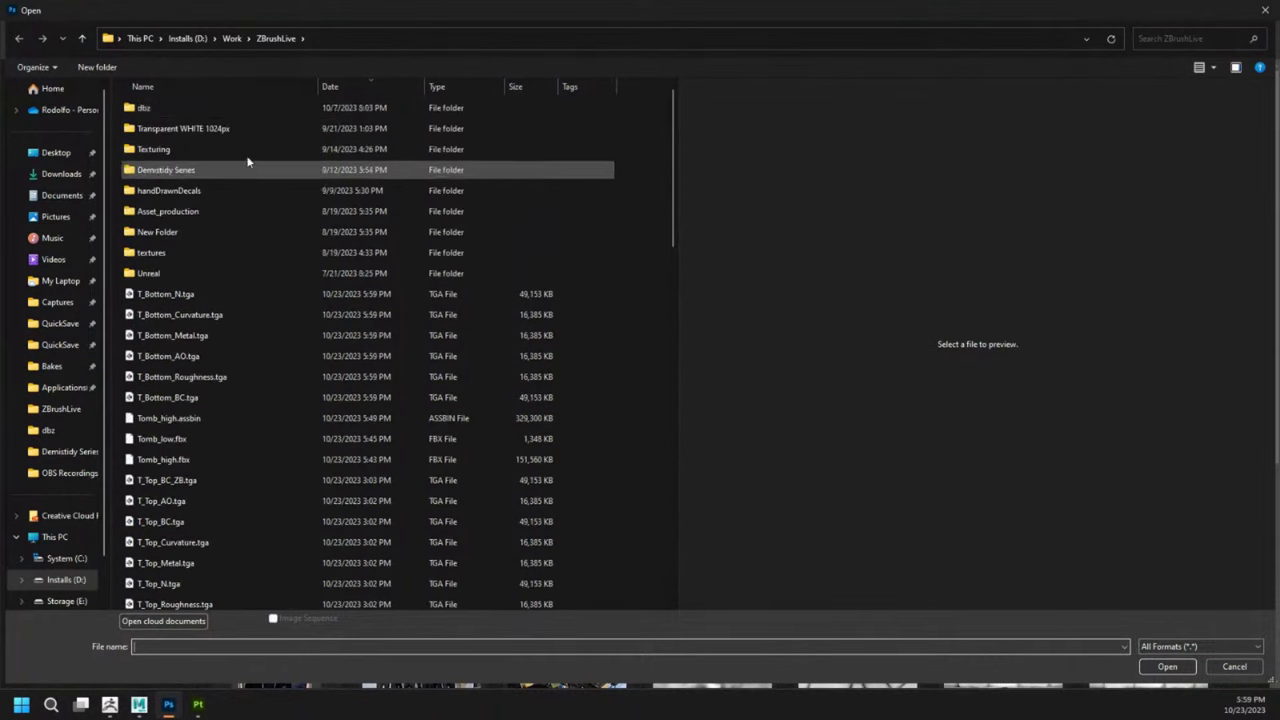
left_click(365, 91)
left_click(365, 91)
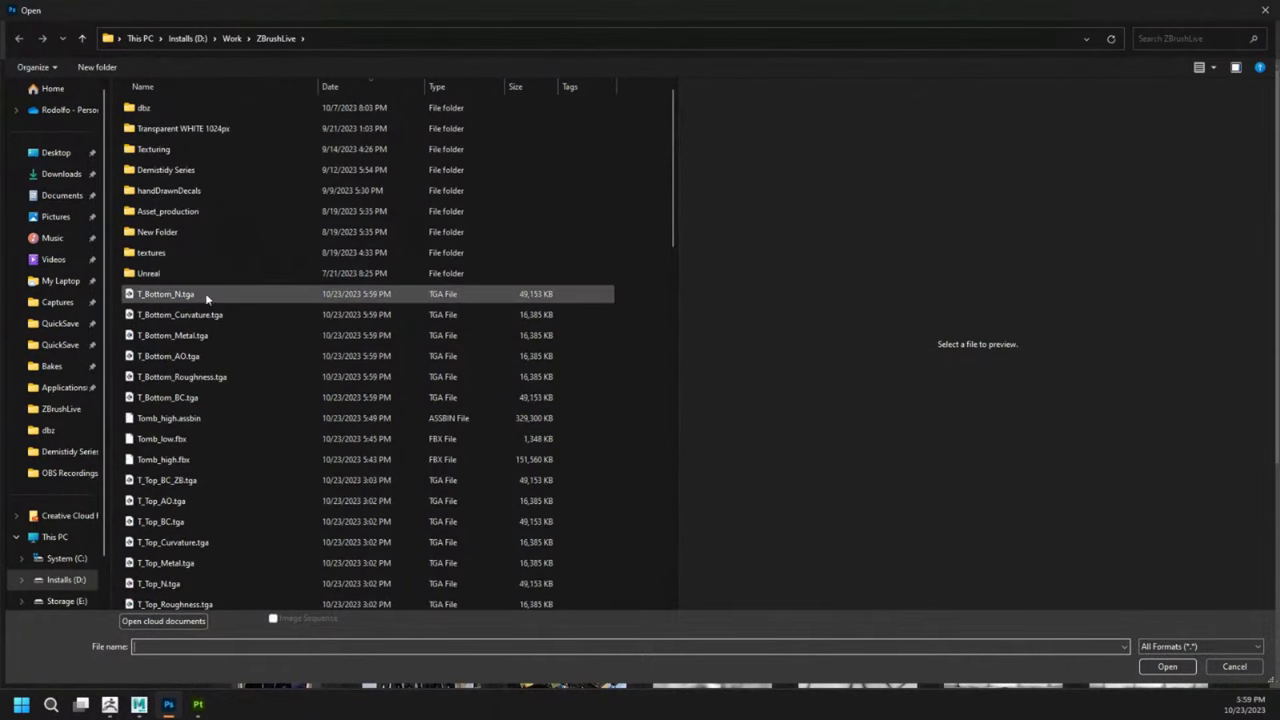
left_click(190, 397)
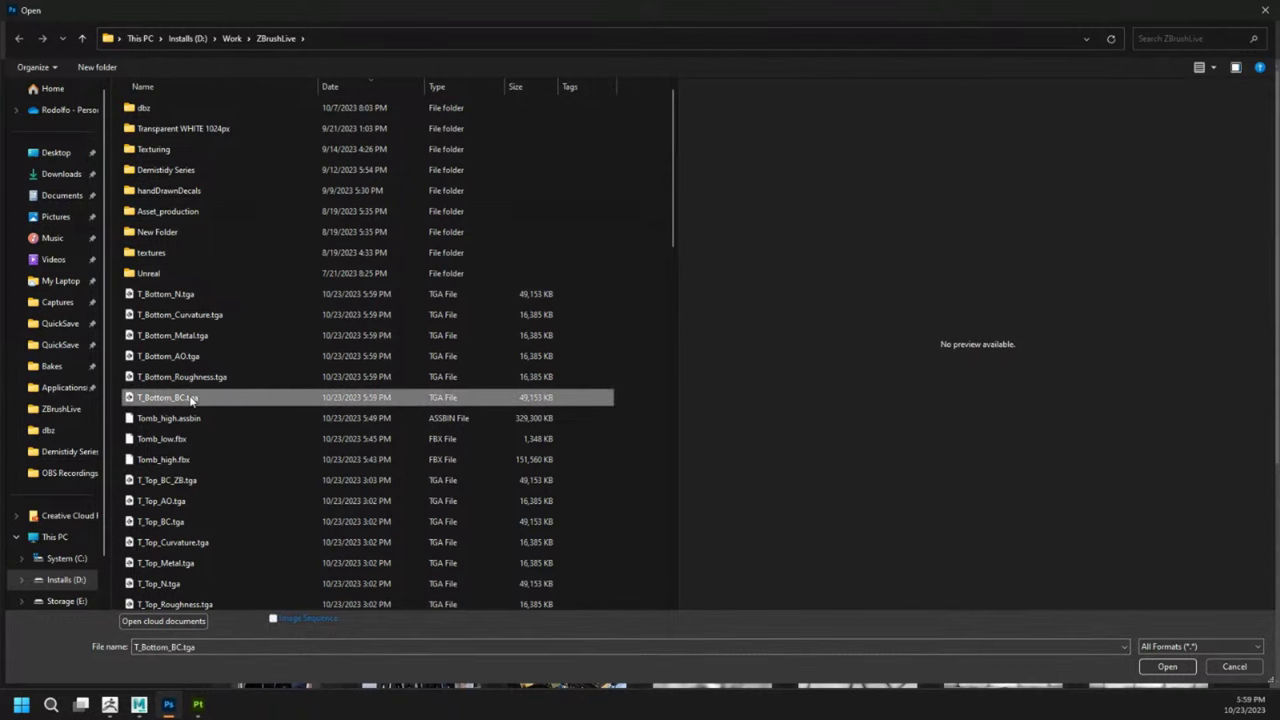
left_click(192, 521, "ctrl")
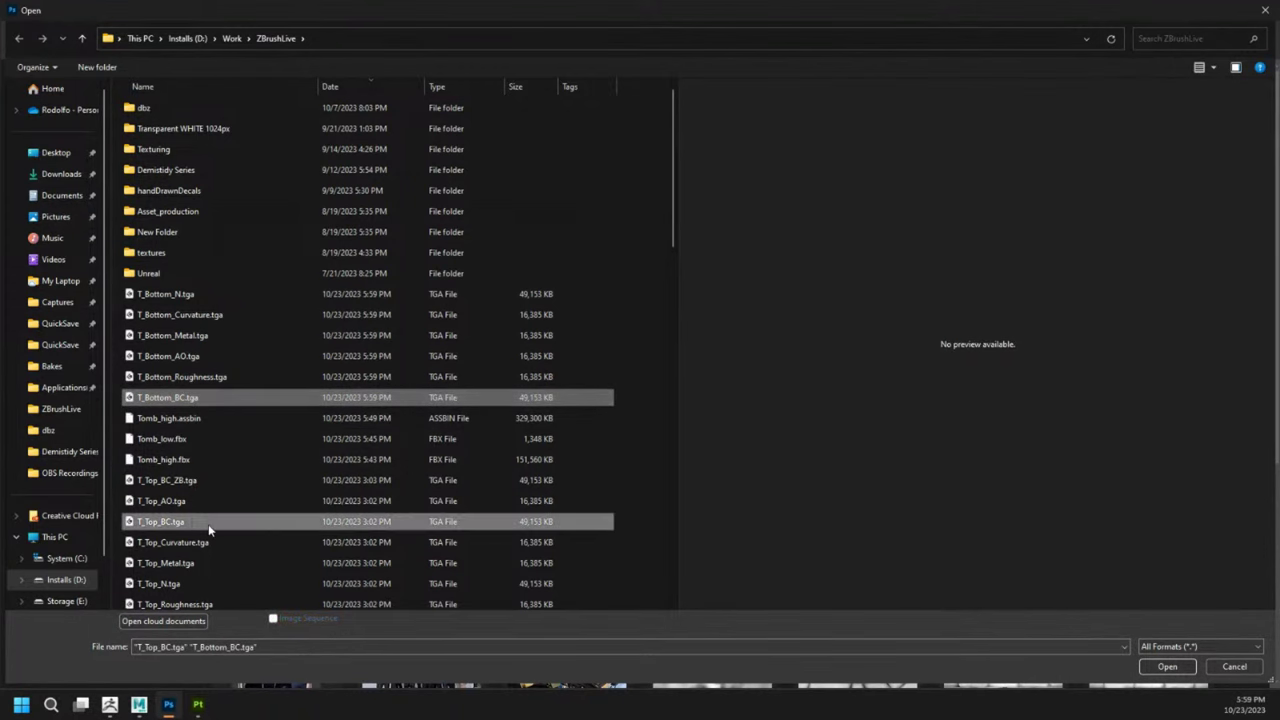
key("Return")
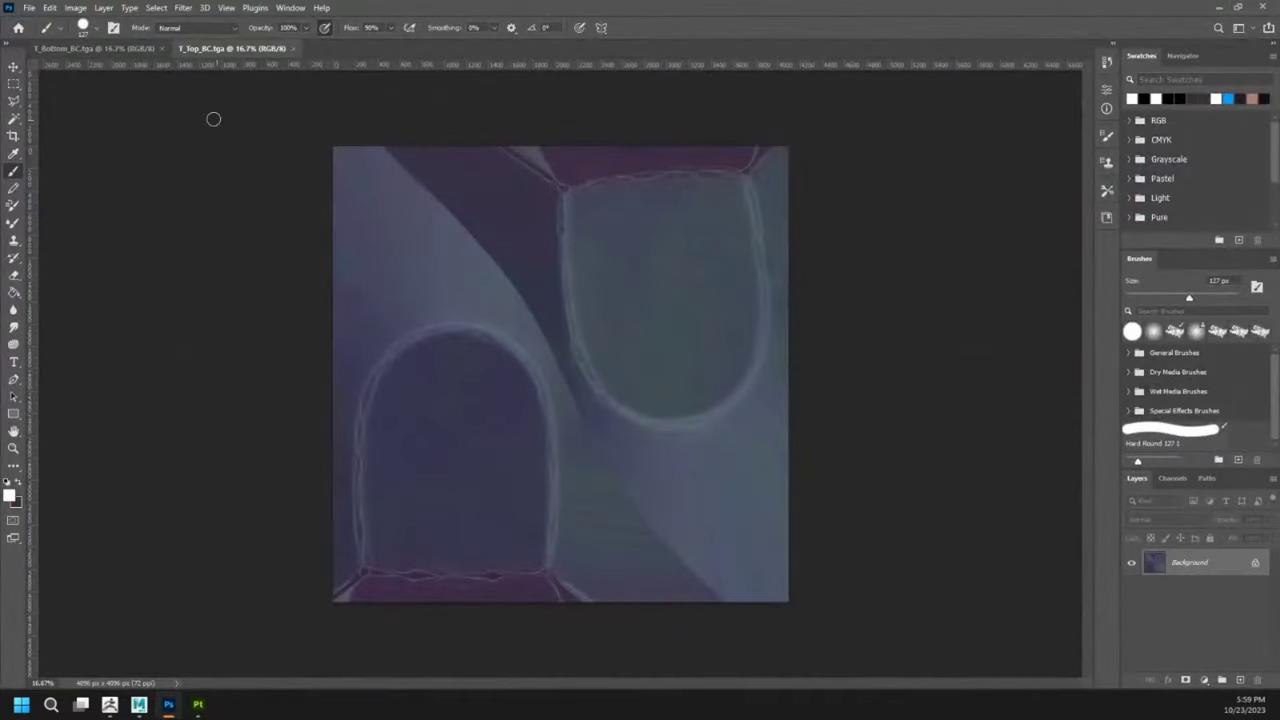
Flip the canvas of the T_Top_BC.tga image vertically.
left_click(80, 50)
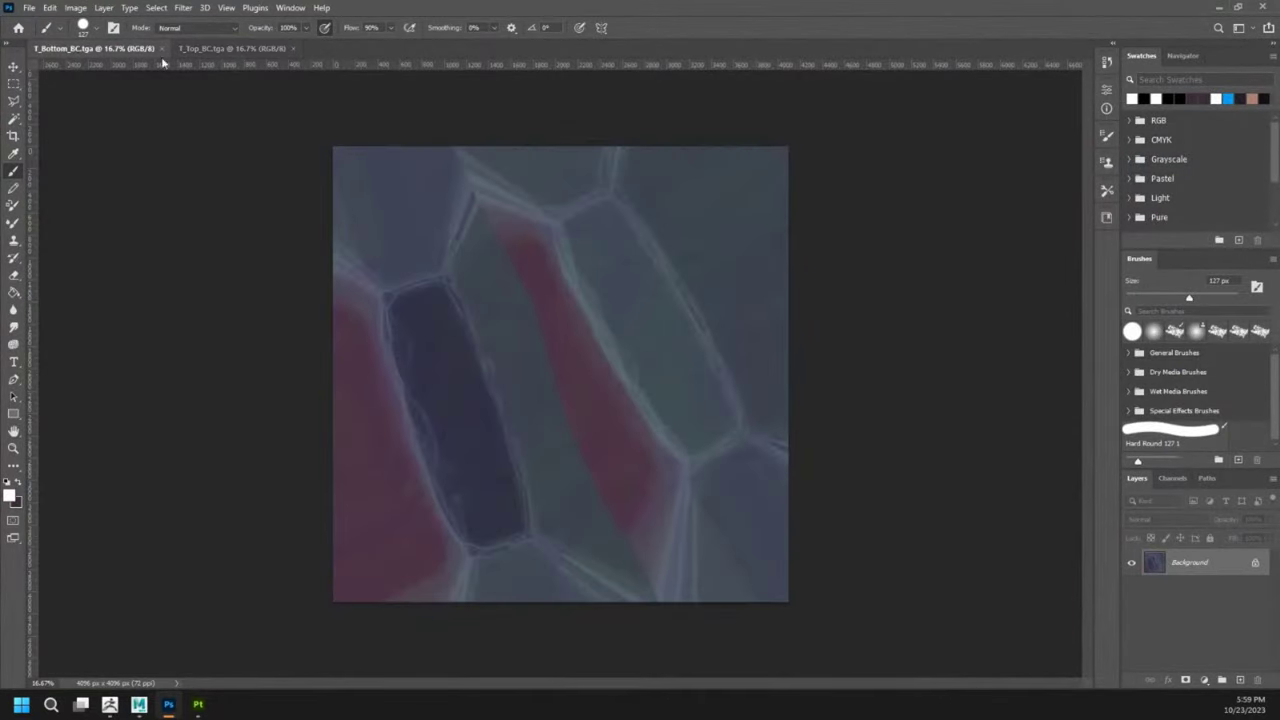
left_click(233, 49)
left_click(49, 8)
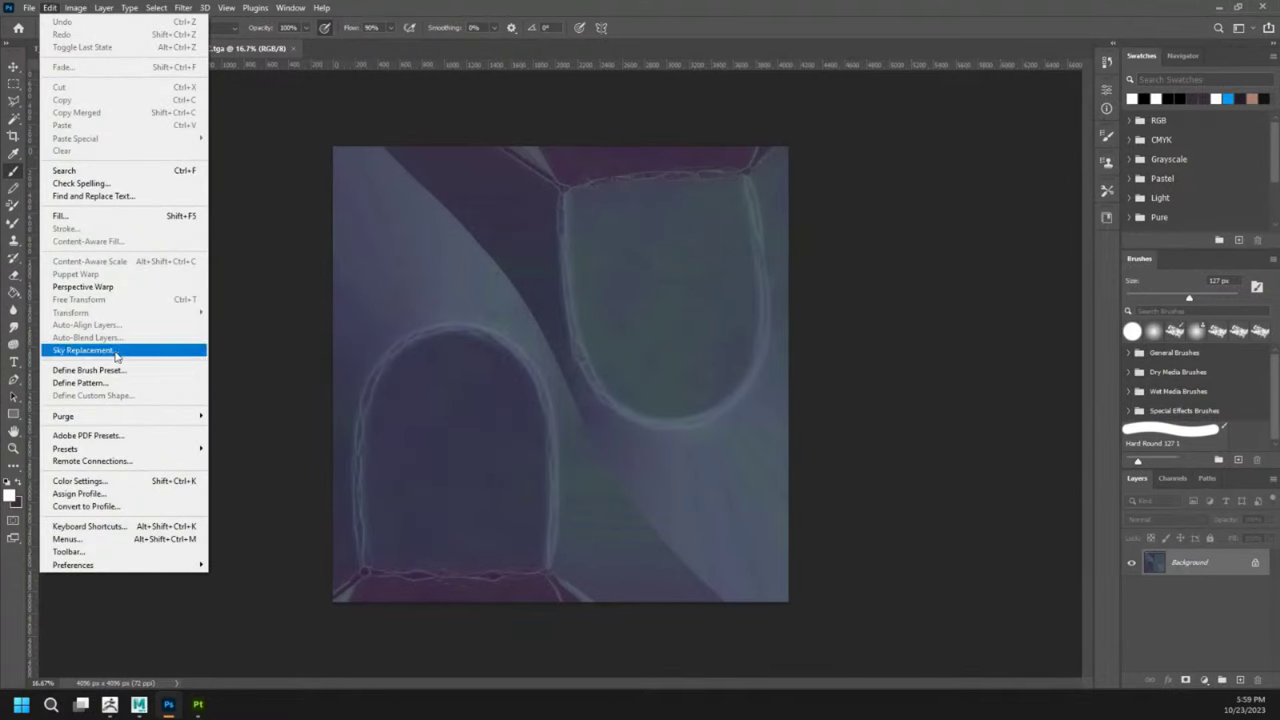
mouse_move(76, 15)
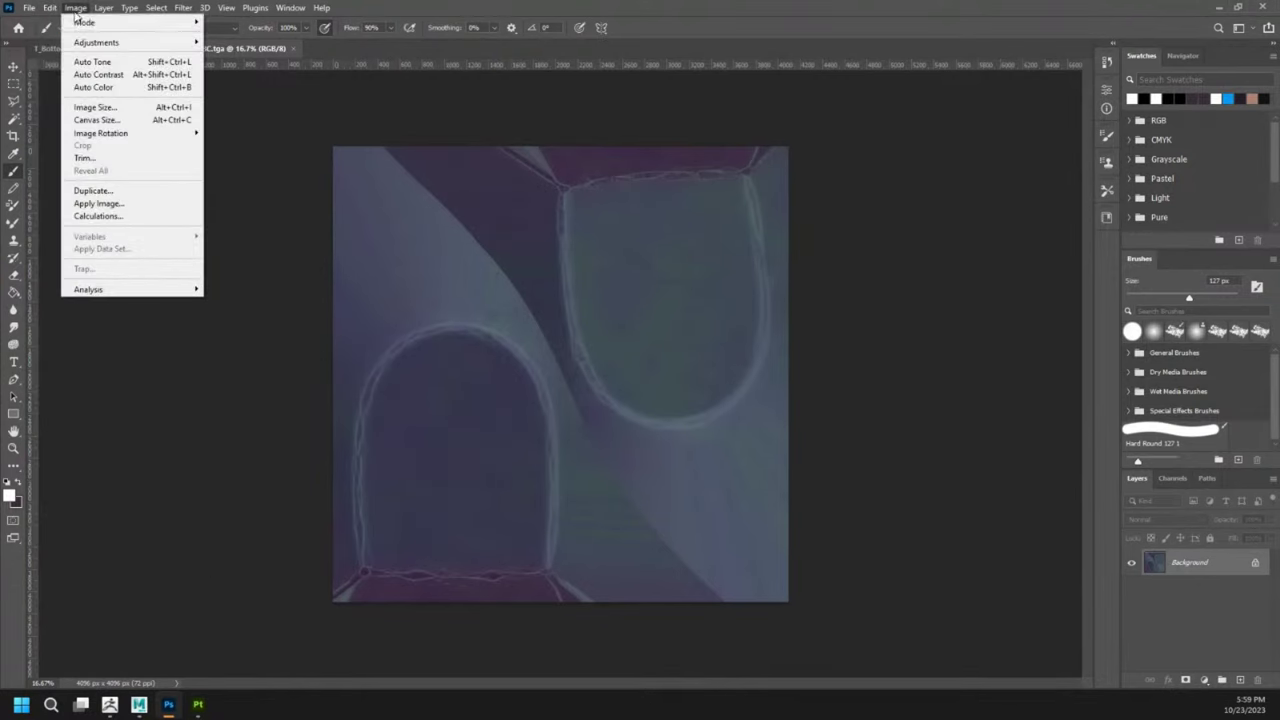
mouse_move(118, 136)
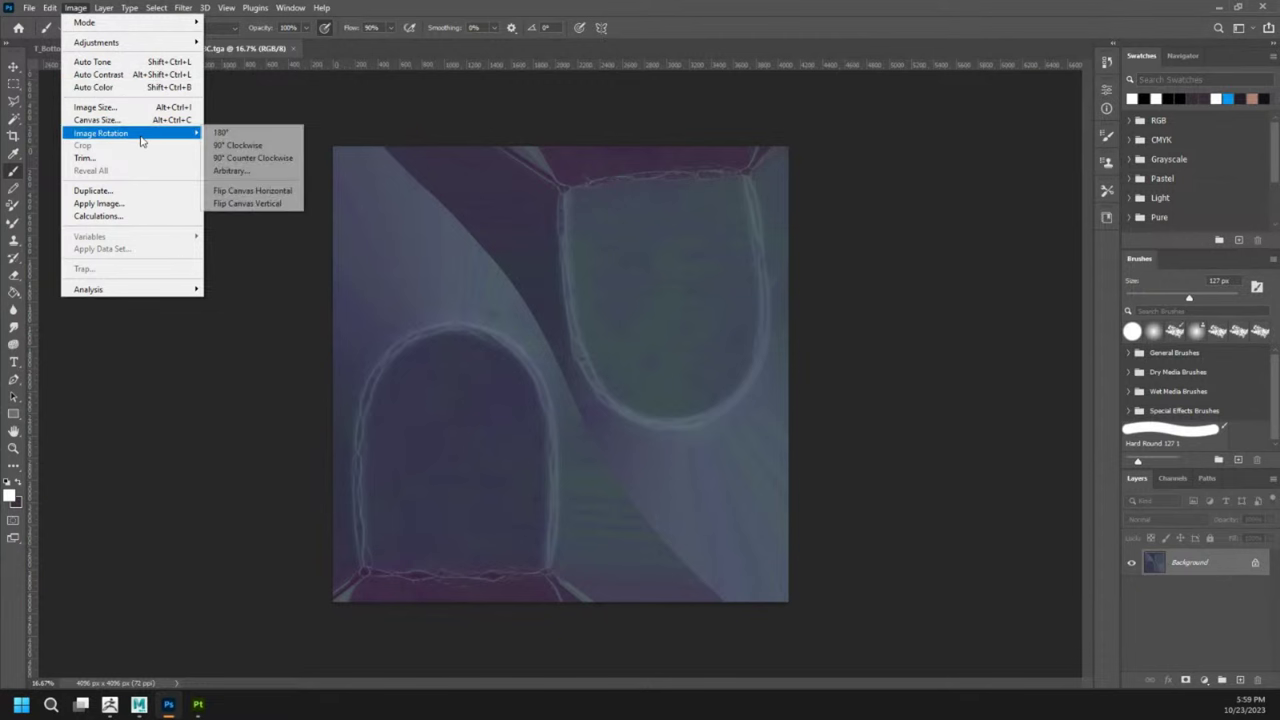
left_click(243, 204)
Flip the canvas of the T_Bottom_BC.tga image vertically.
left_click(95, 48)
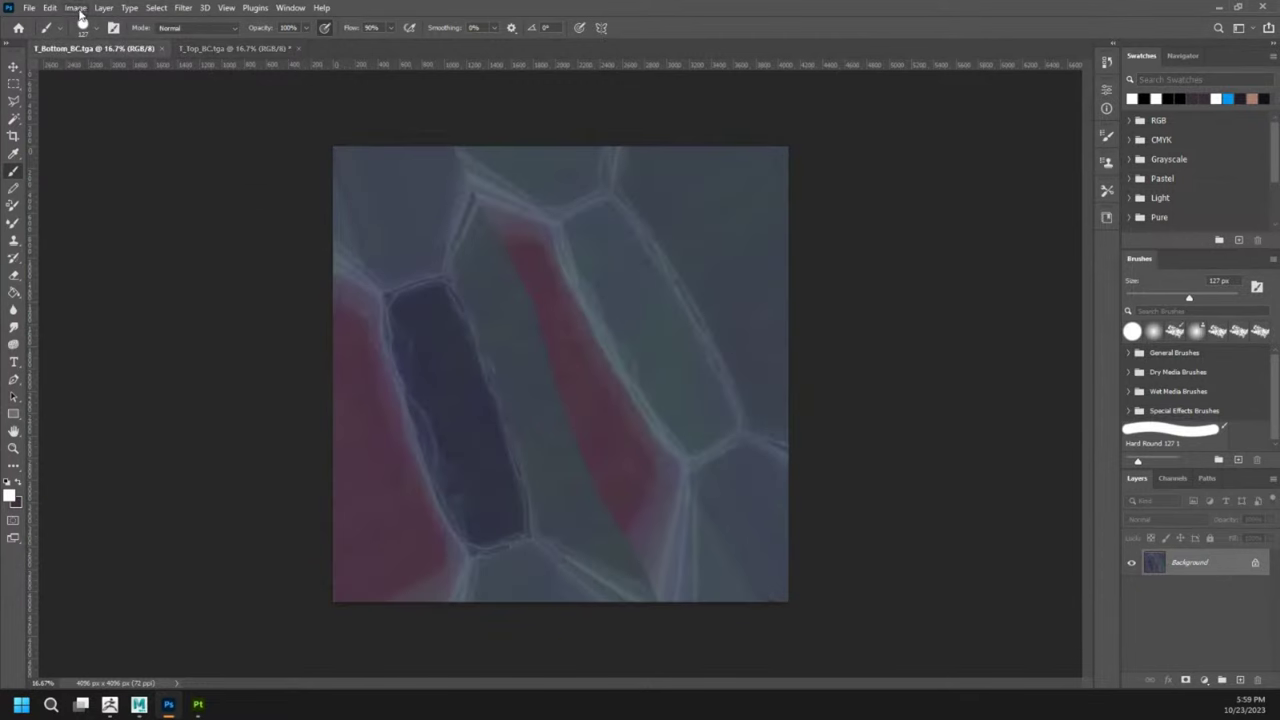
left_click(76, 8)
mouse_move(136, 138)
left_click(250, 205)
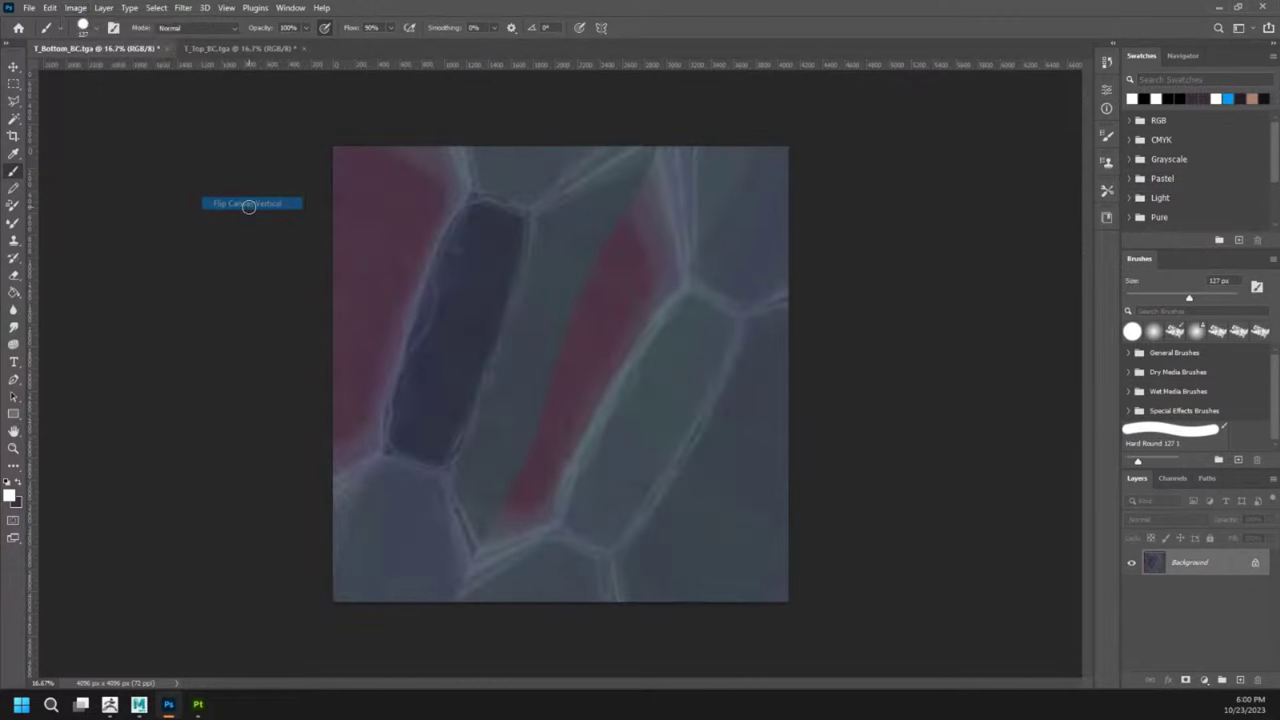
Save the flipped bottom texture as a JPEG named T_Bottom_BC_ZB.jpg in the ZBrushLive folder.
left_click(30, 7)
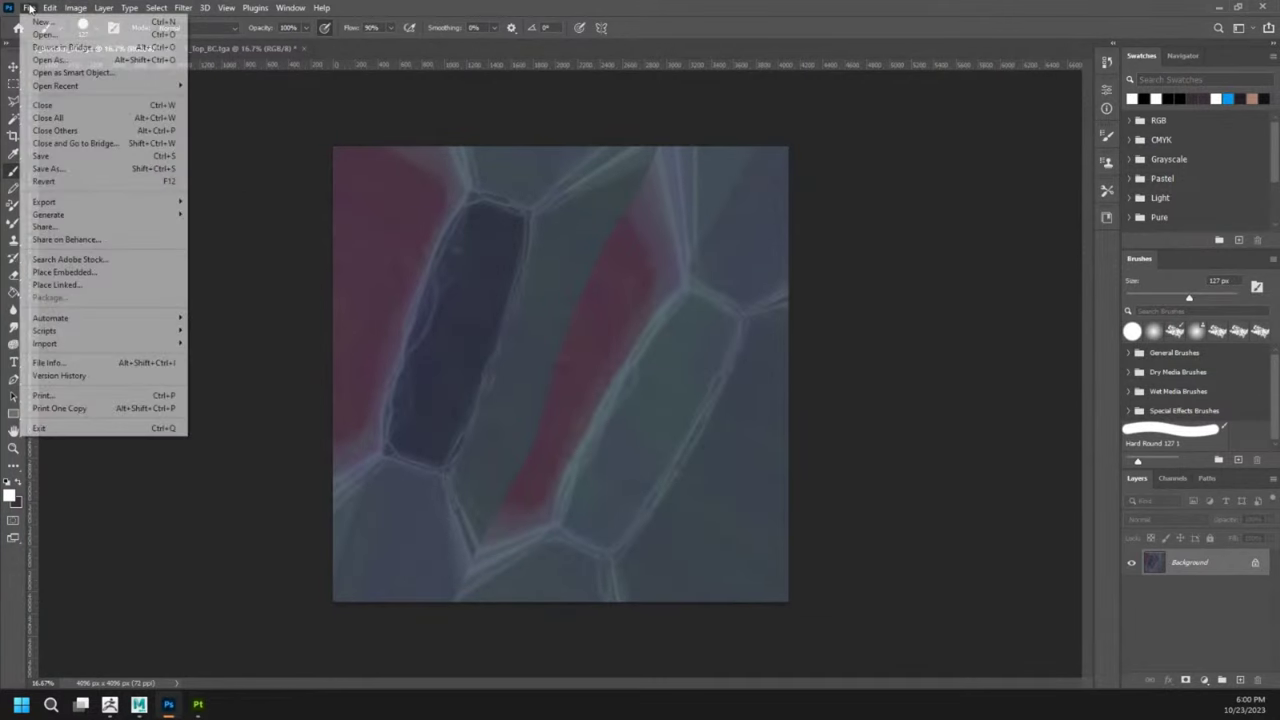
left_click(68, 166)
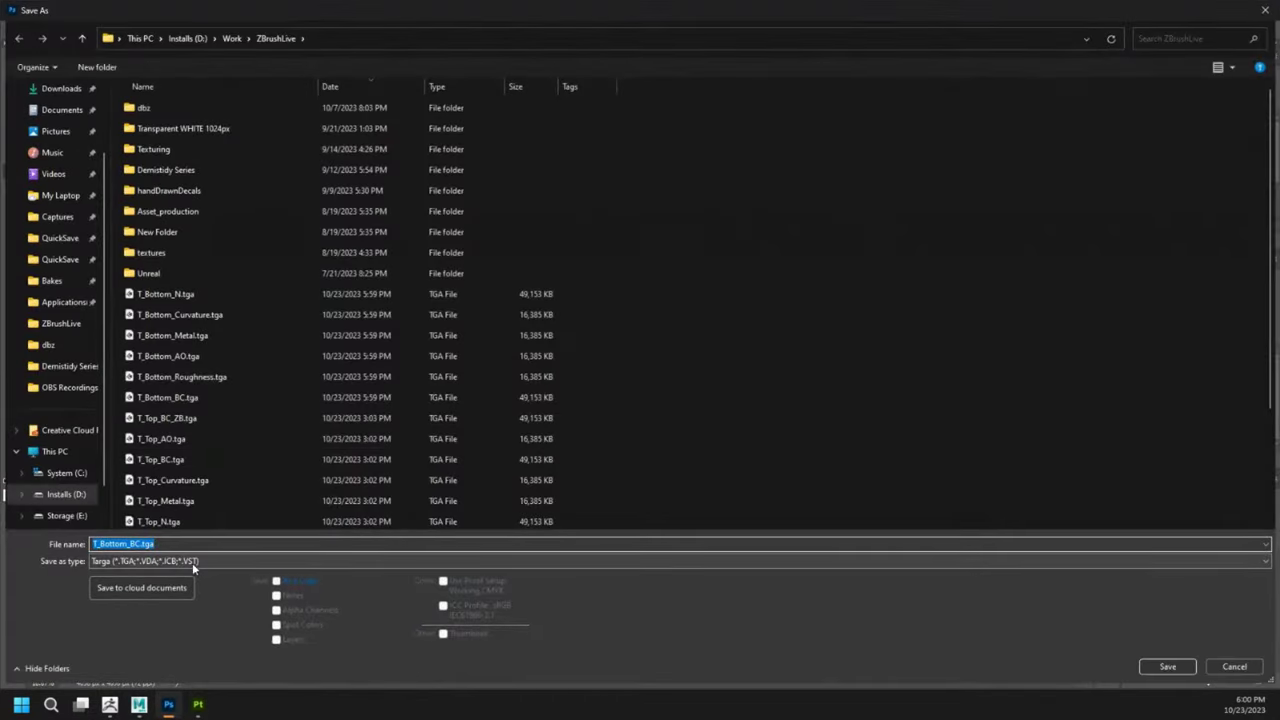
left_click(191, 562)
key("j")
key("Return")
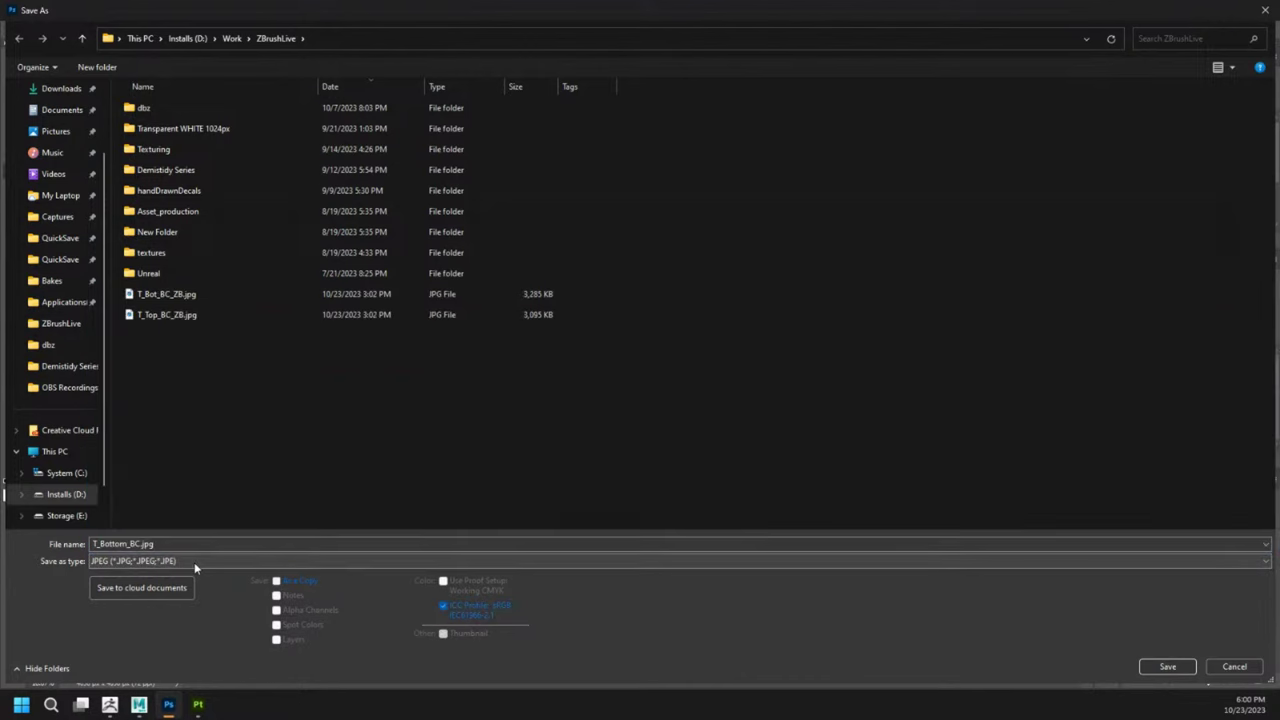
left_click(139, 543)
left_click(141, 543)
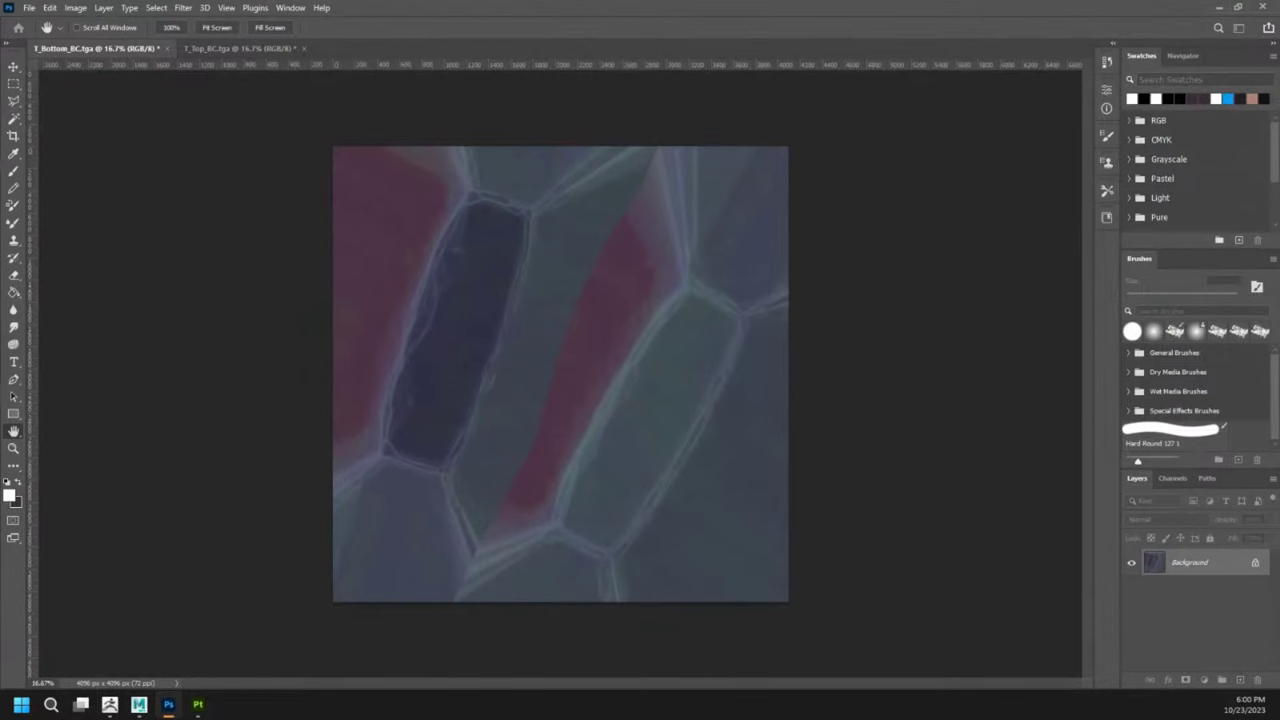
key("b")
left_click(50, 8)
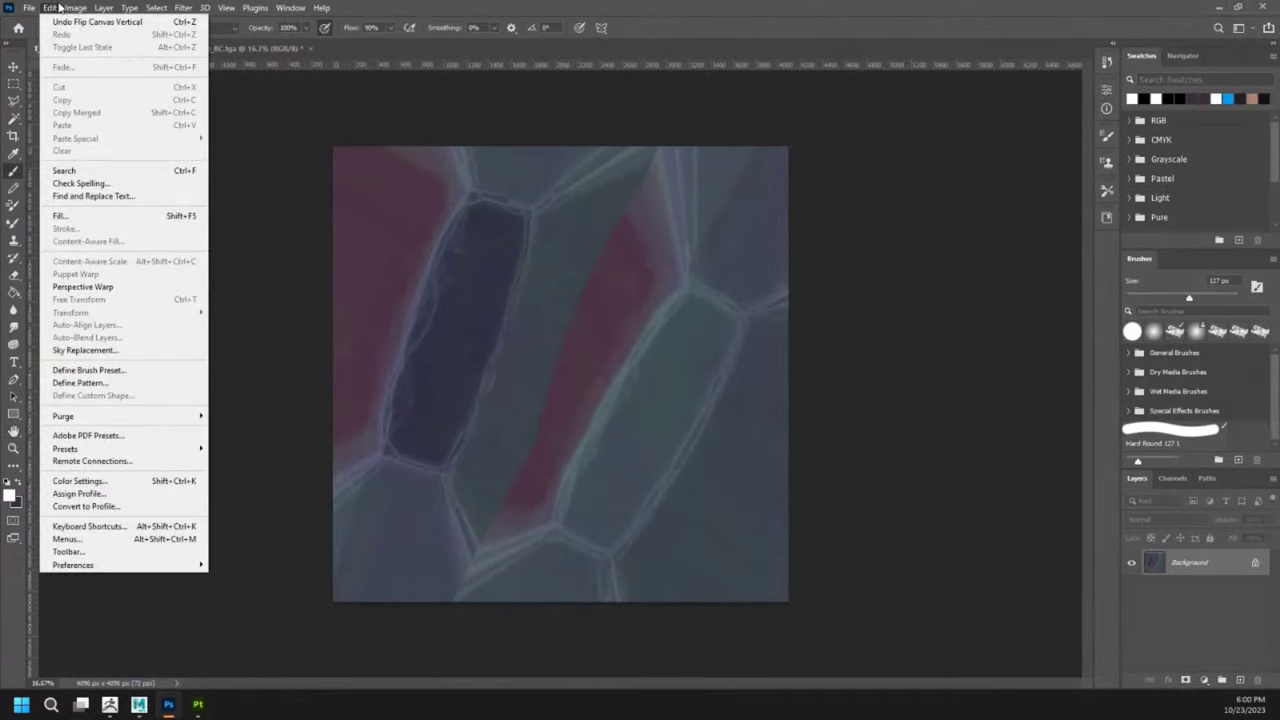
Save the flipped top texture as a JPEG over the existing T_Top_BC_ZB.jpg in the ZBrushLive folder.
left_click(250, 50)
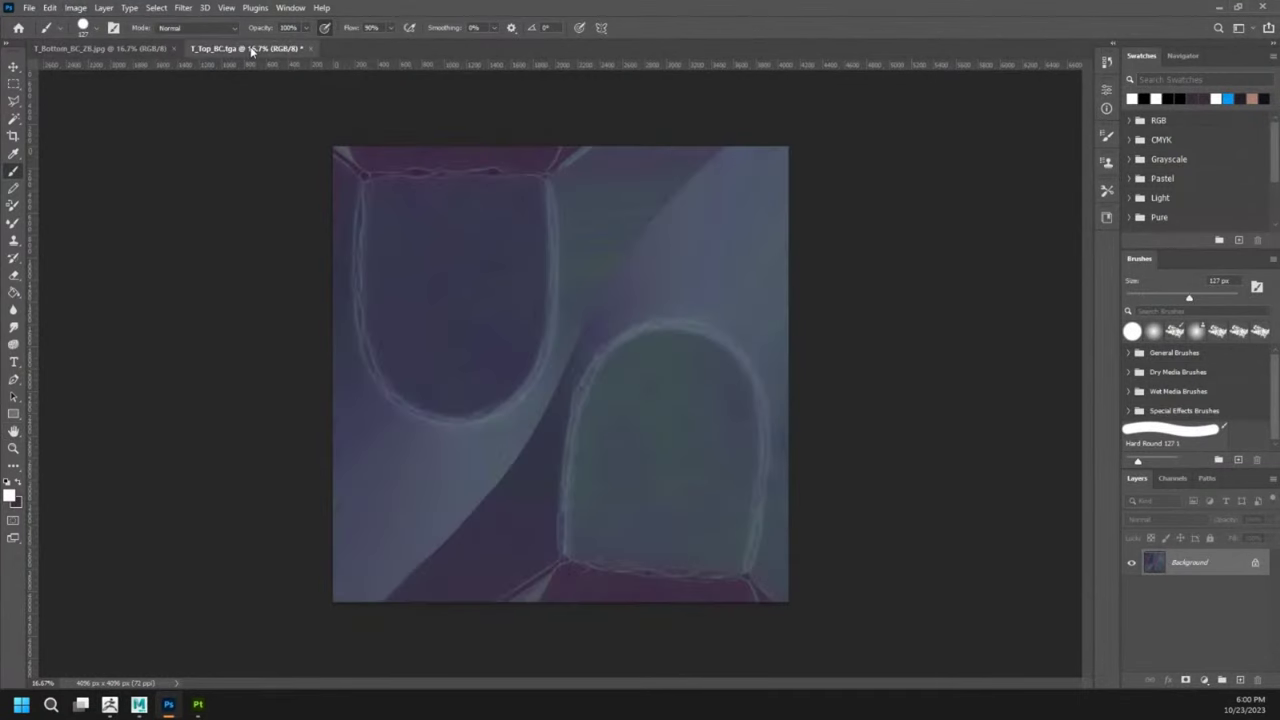
left_click(29, 8)
left_click(84, 167)
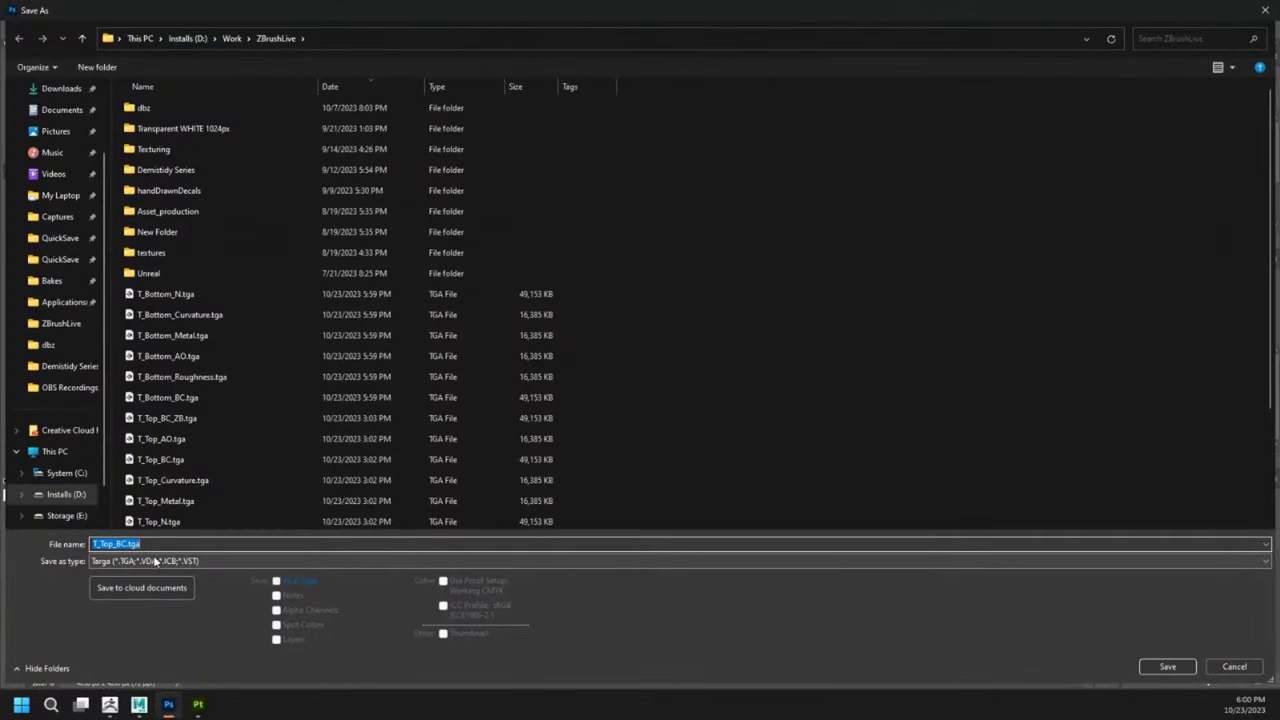
left_click(155, 561)
left_click(160, 427)
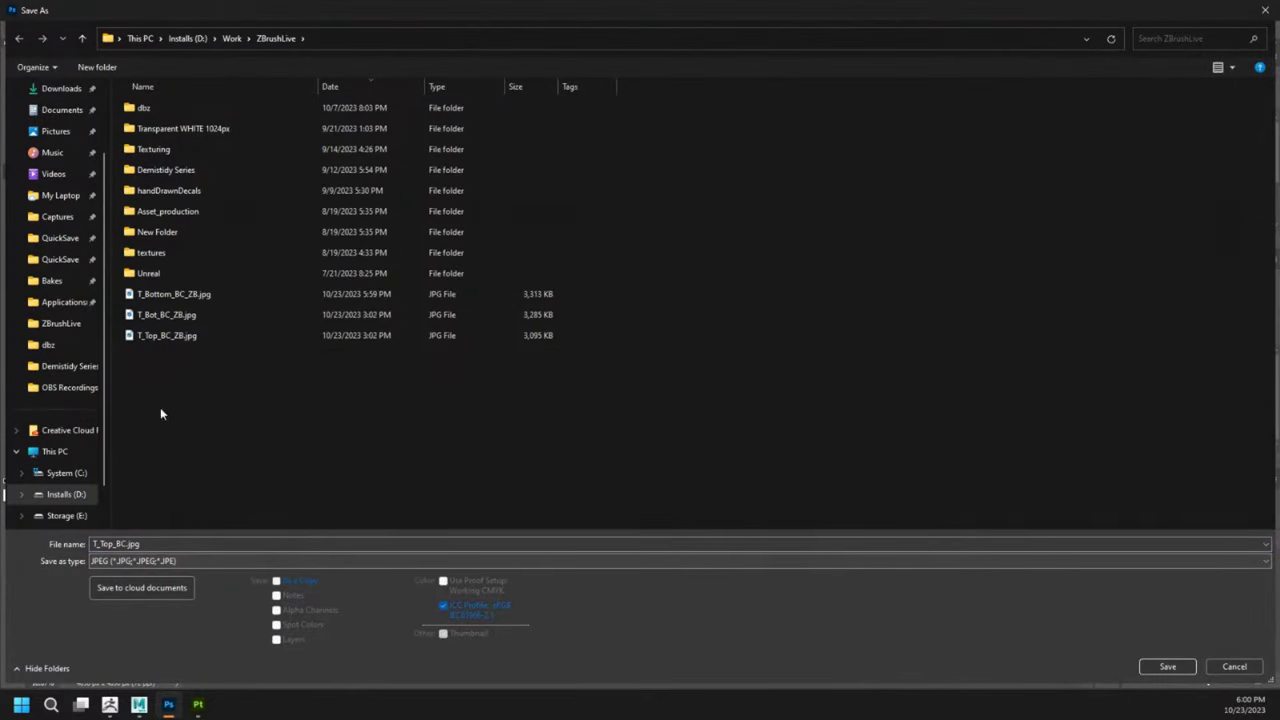
double_click(152, 543)
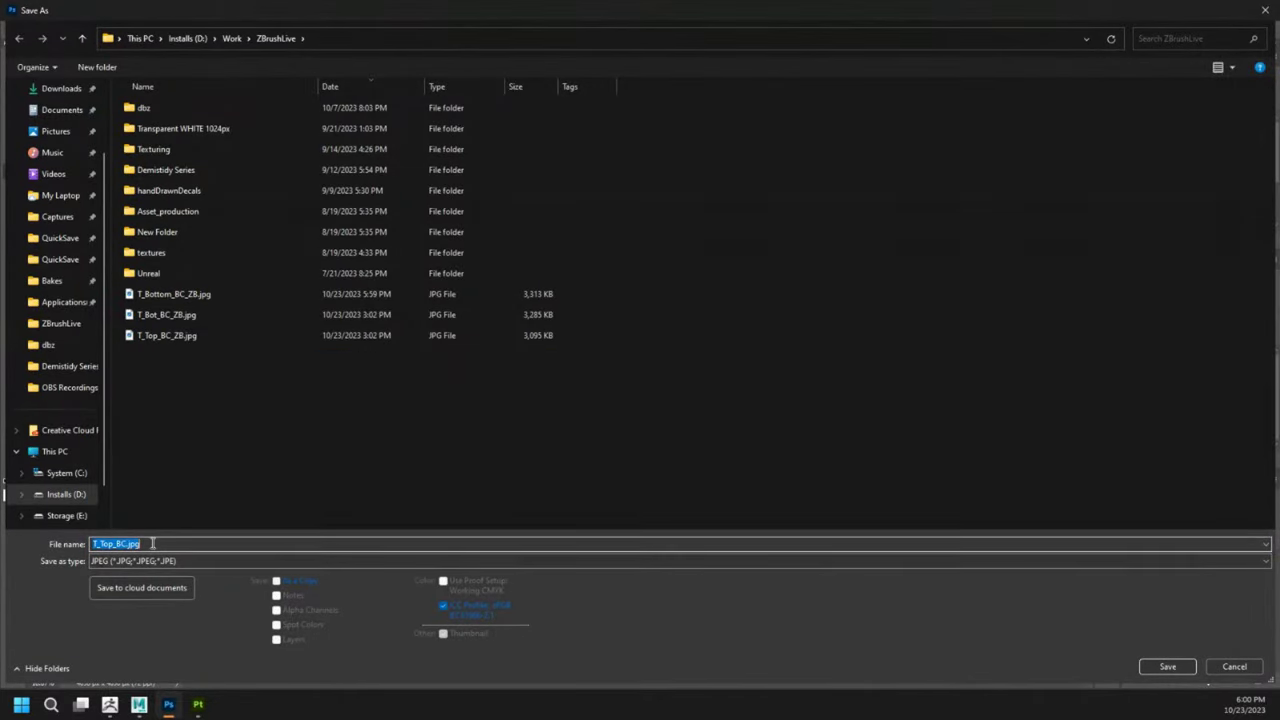
left_click(188, 337)
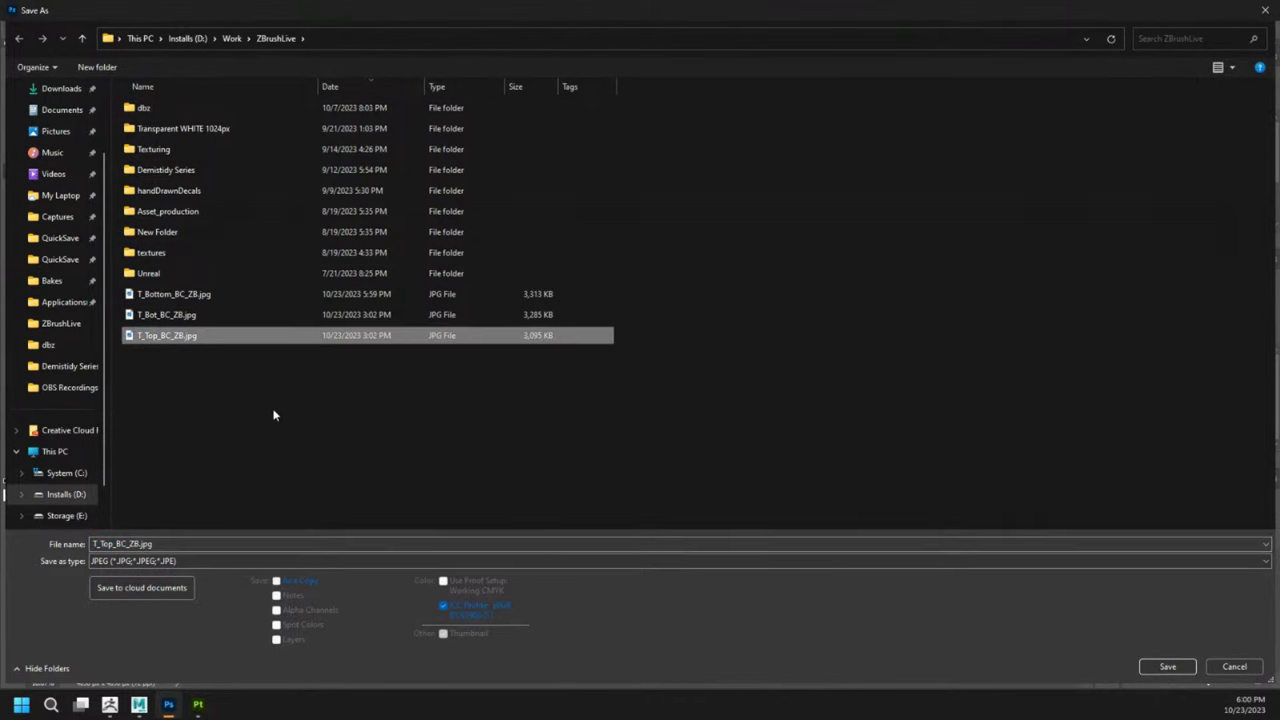
left_click(192, 543)
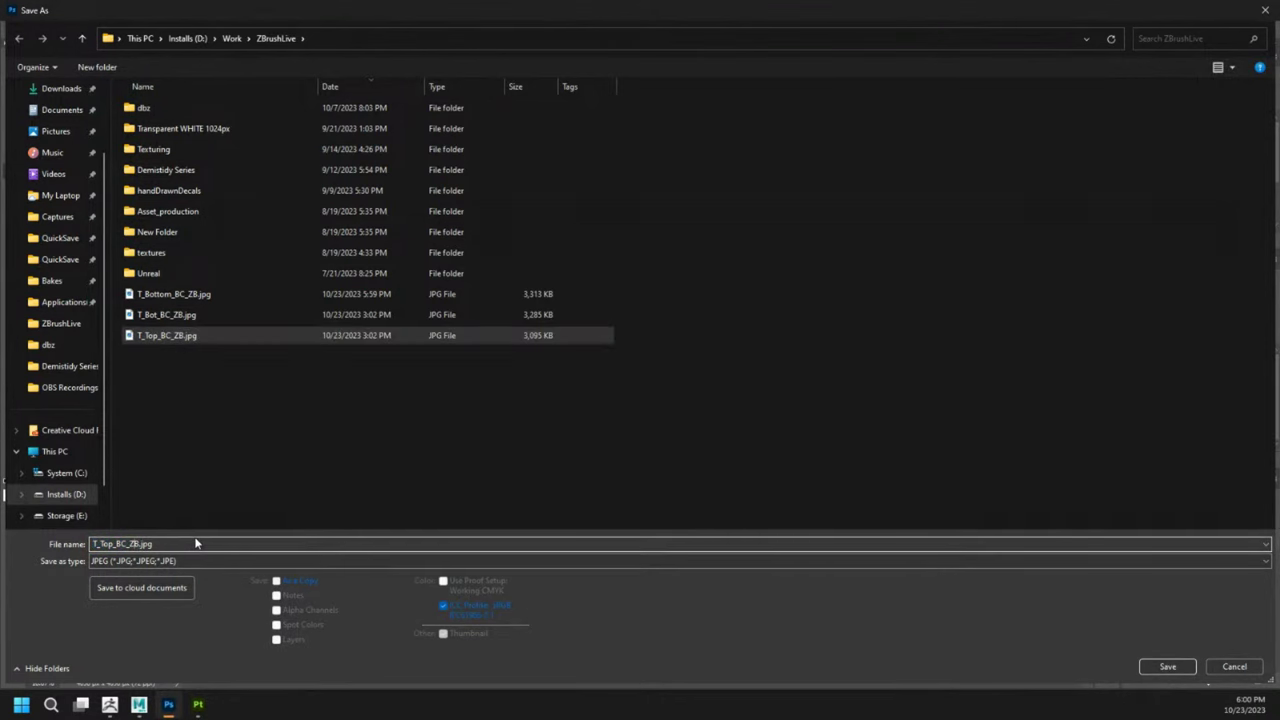
key("Return")
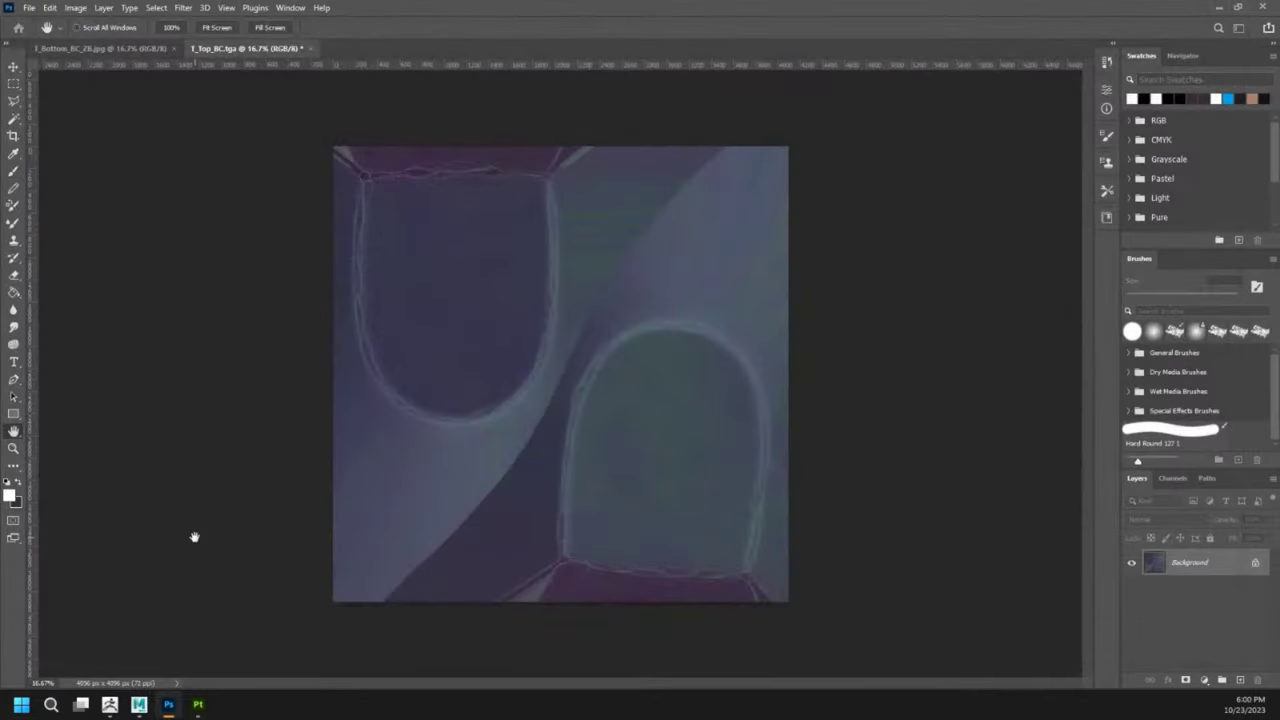
Switch to ZBrush, show visibility set 2 of the subtools, and select the Bot_low subtool.
key("b")
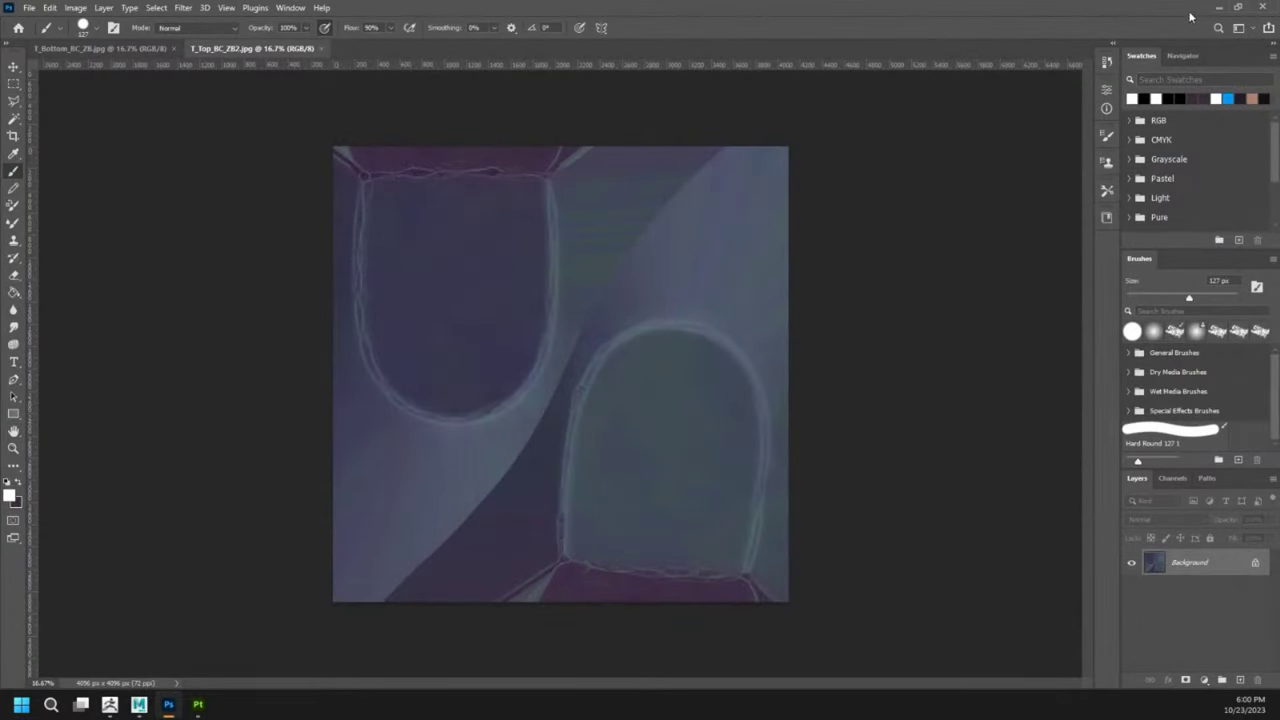
left_click(1219, 7)
left_click_drag(700, 386, 675, 398)
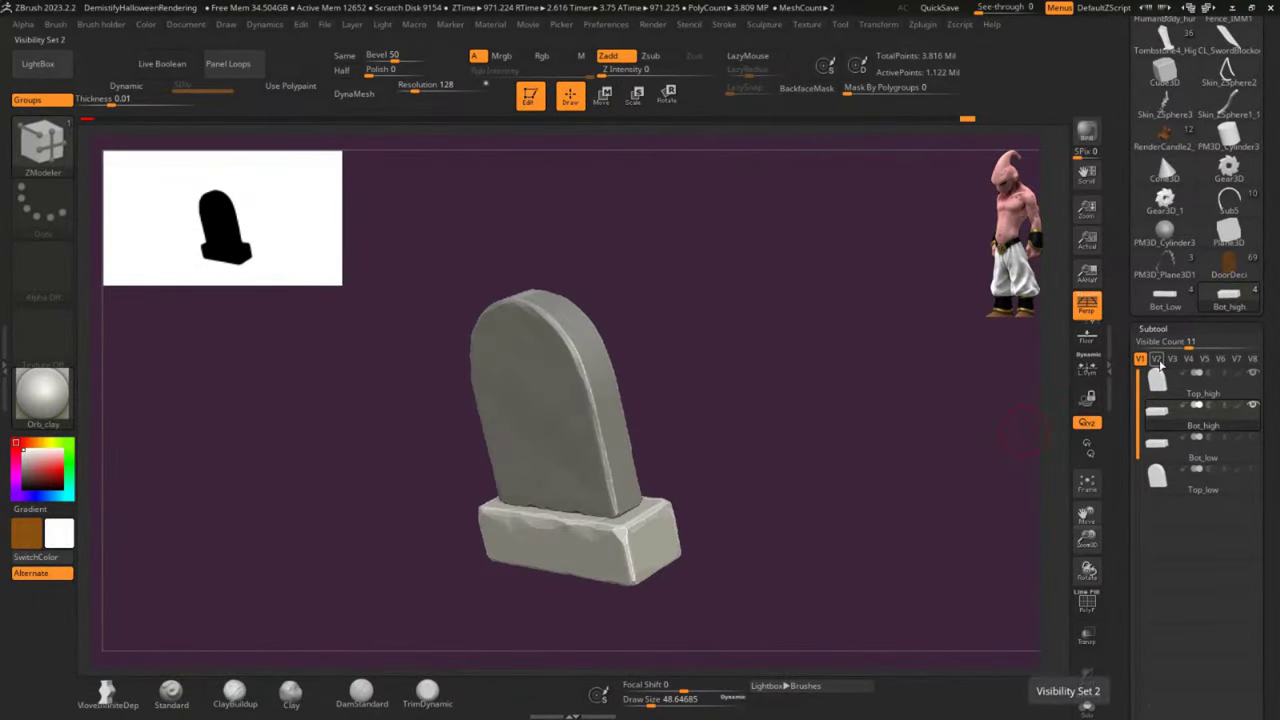
left_click(1157, 359)
left_click(1170, 445)
left_click_drag(960, 494, 771, 473)
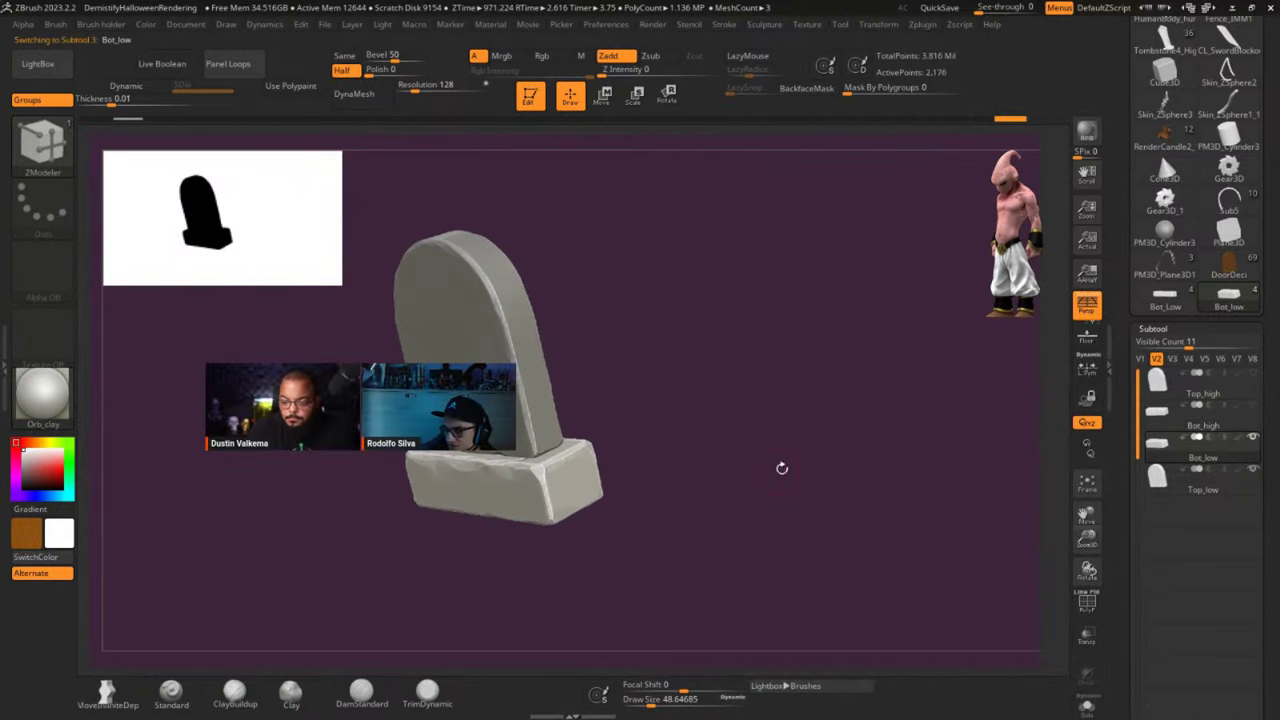
Activate the ClayBuildup brush and import T_Bottom_BC_ZB.jpg from the ZBrushLive folder as the texture map of Bot_low.
scroll(1137, 188, "down", 10)
scroll(1137, 188, "down", 15)
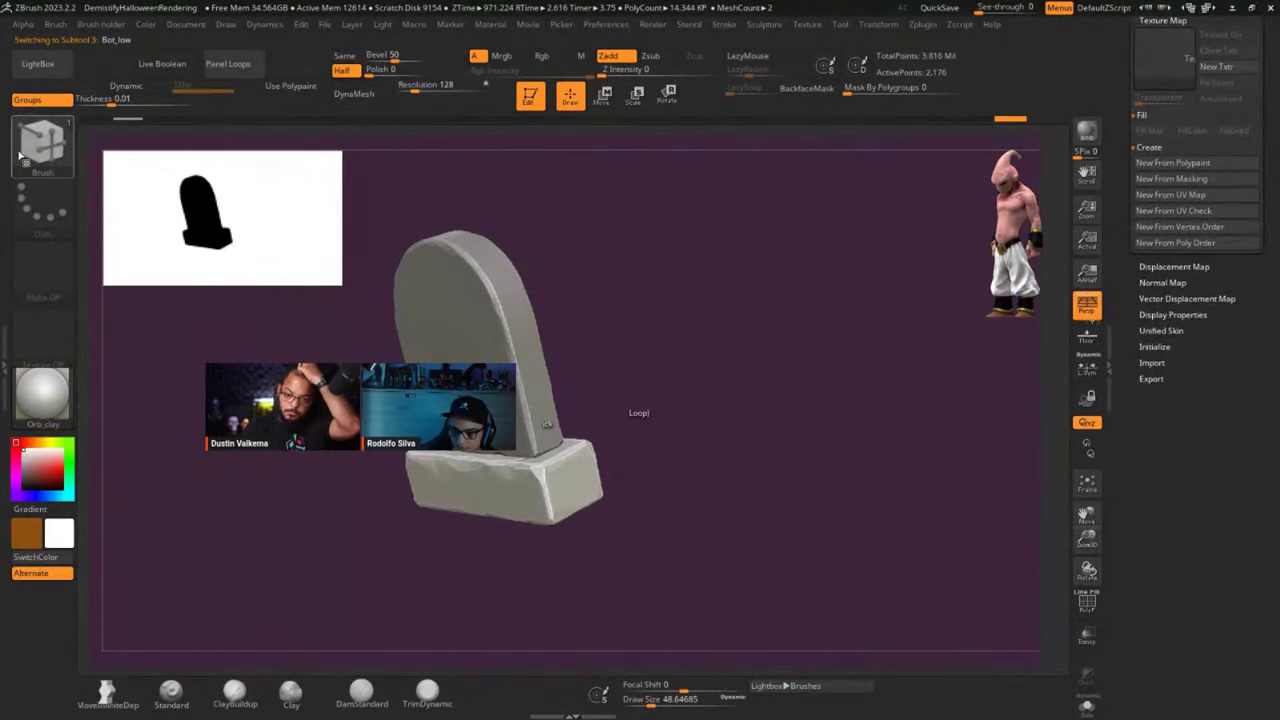
left_click(234, 692)
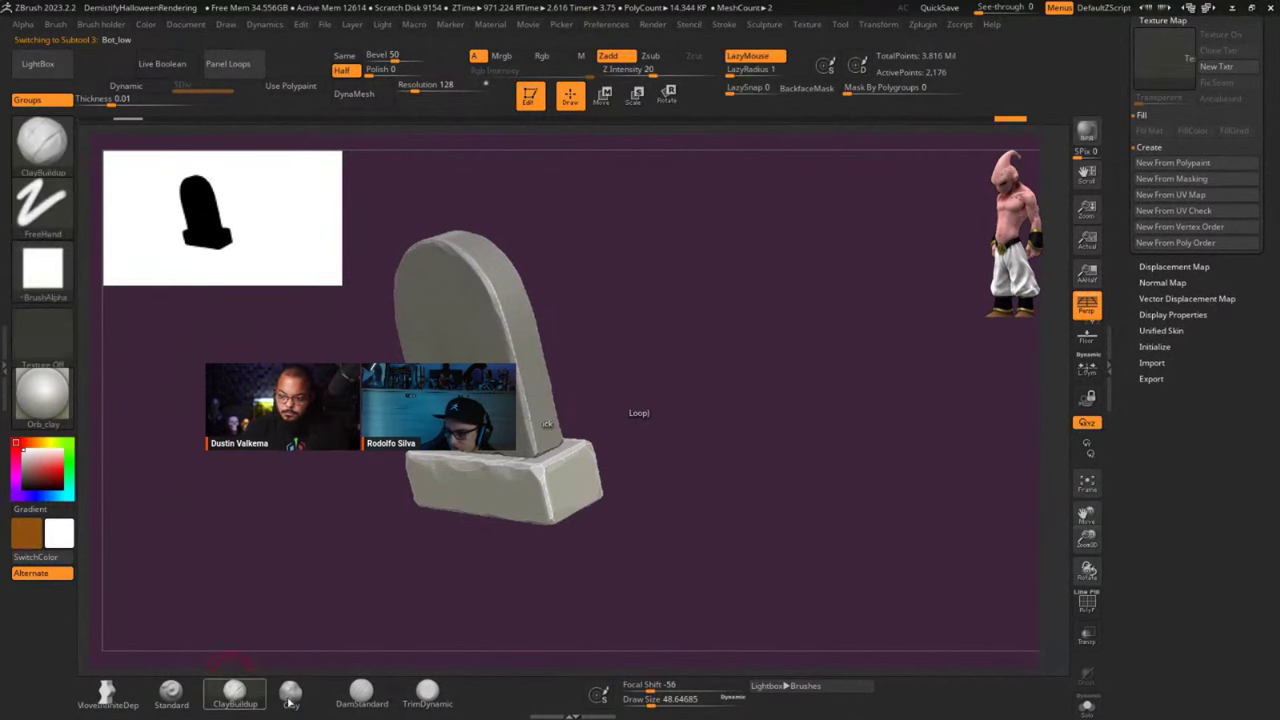
scroll(1189, 357, "up", 3)
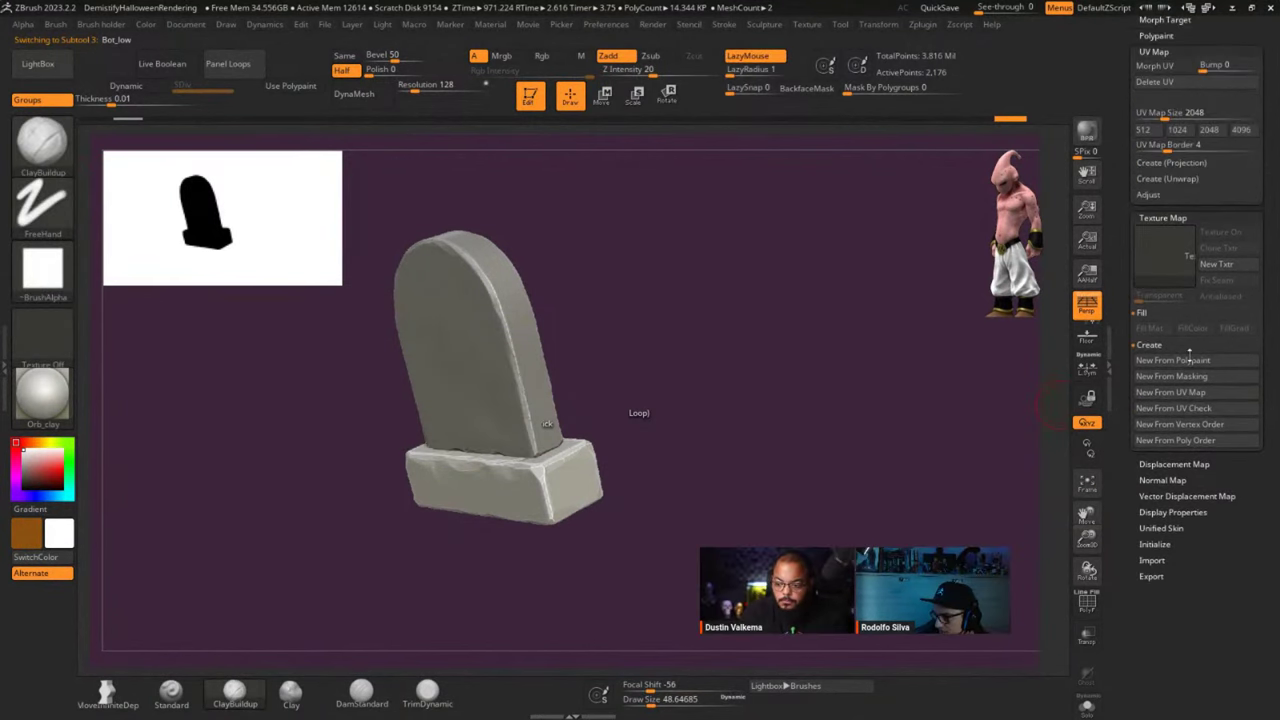
left_click(1163, 256)
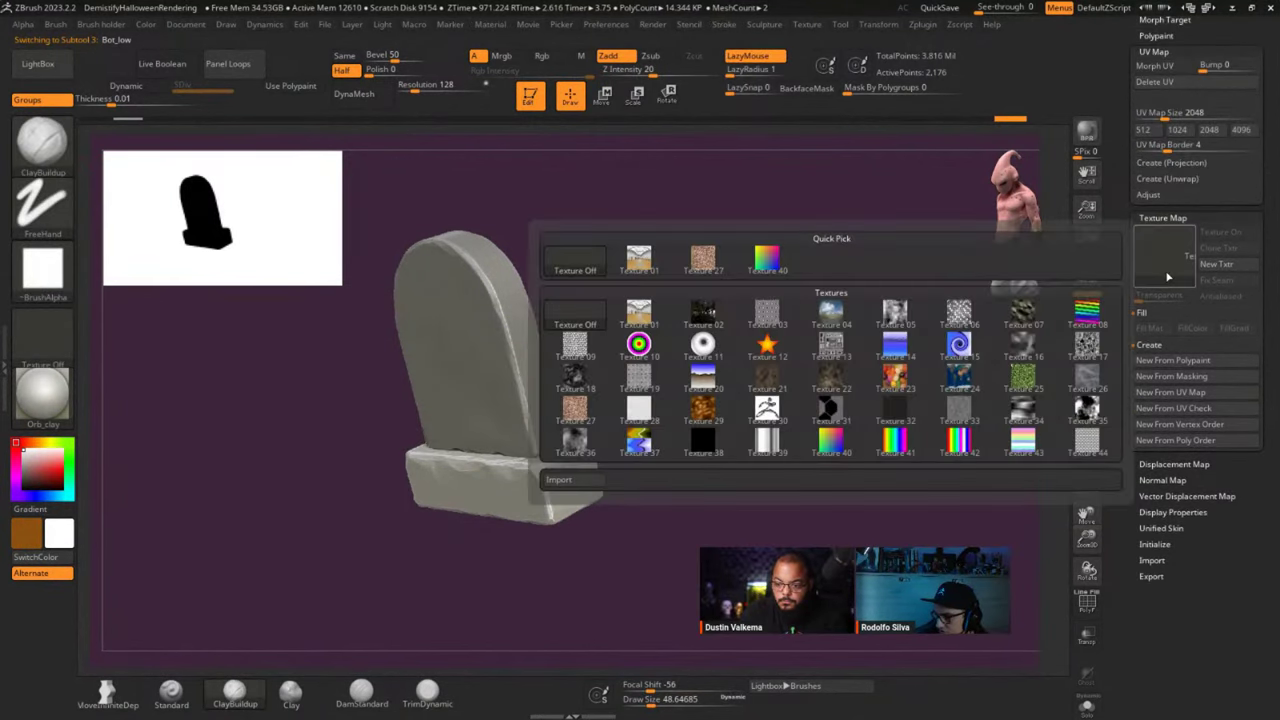
left_click(574, 480)
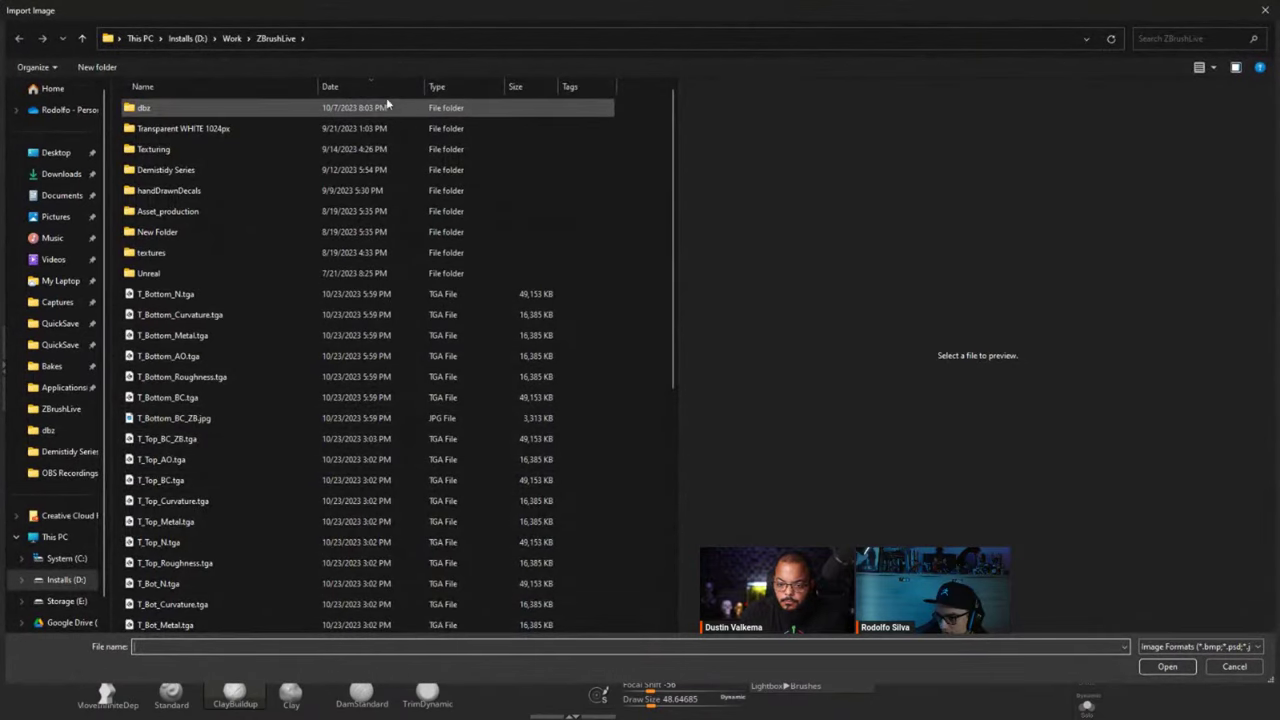
left_click(372, 85)
left_click(372, 85)
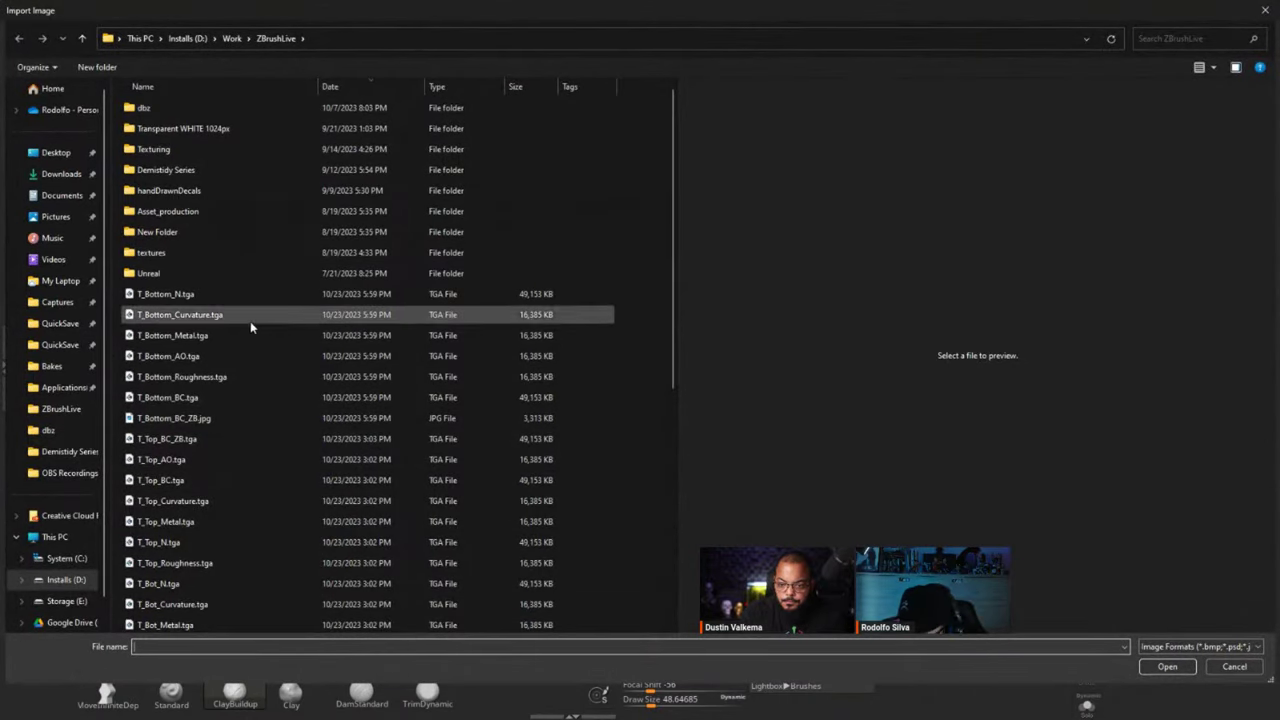
scroll(245, 323, "down", 4)
scroll(245, 323, "down", 1)
scroll(245, 323, "up", 4)
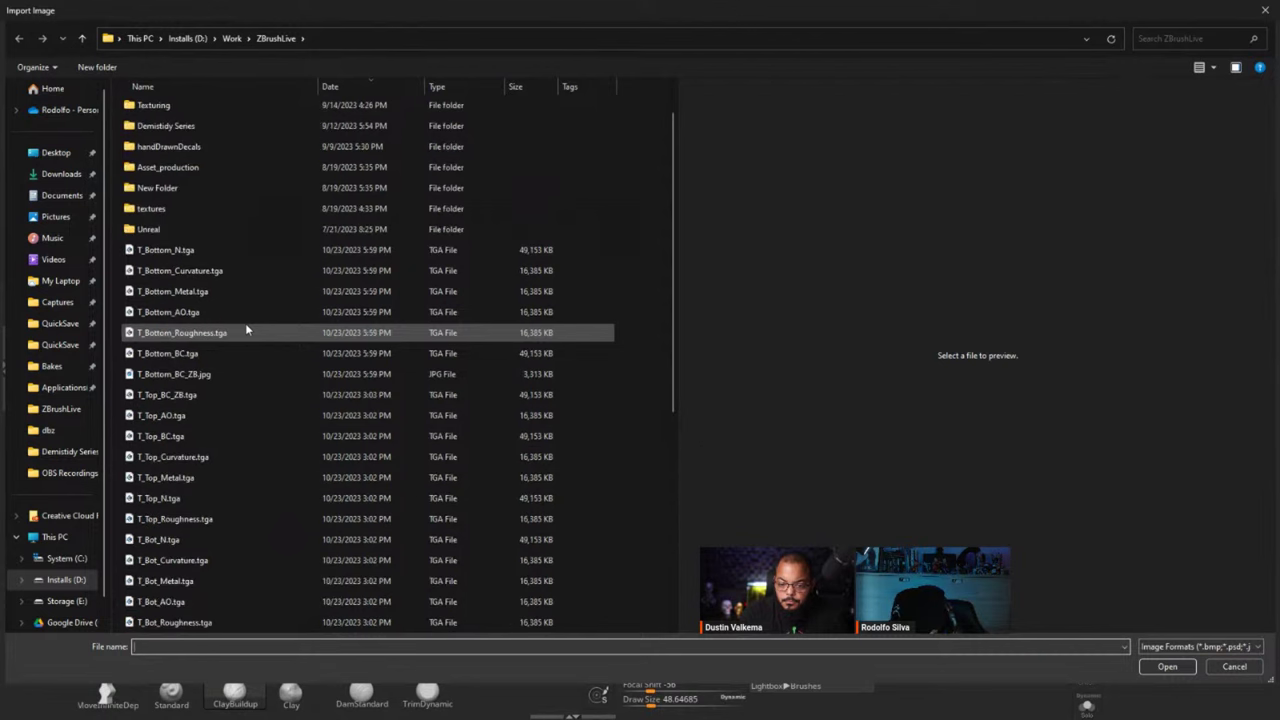
left_click(280, 374)
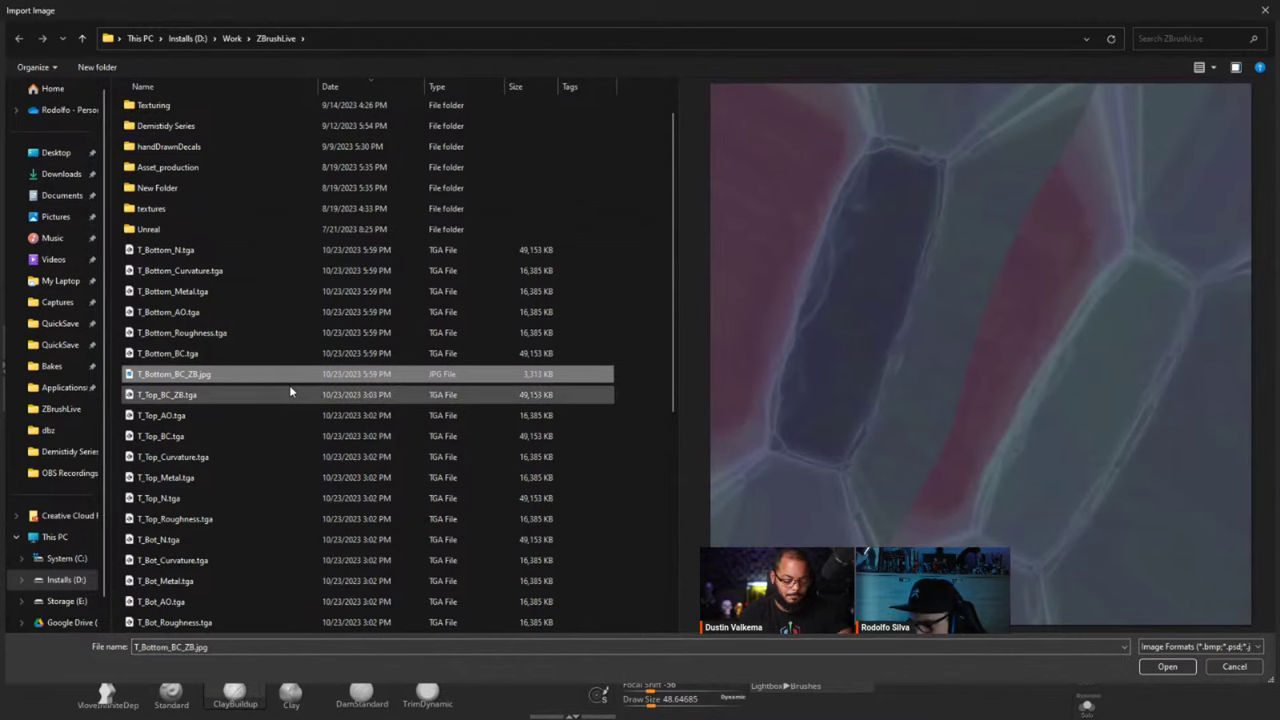
key("Return")
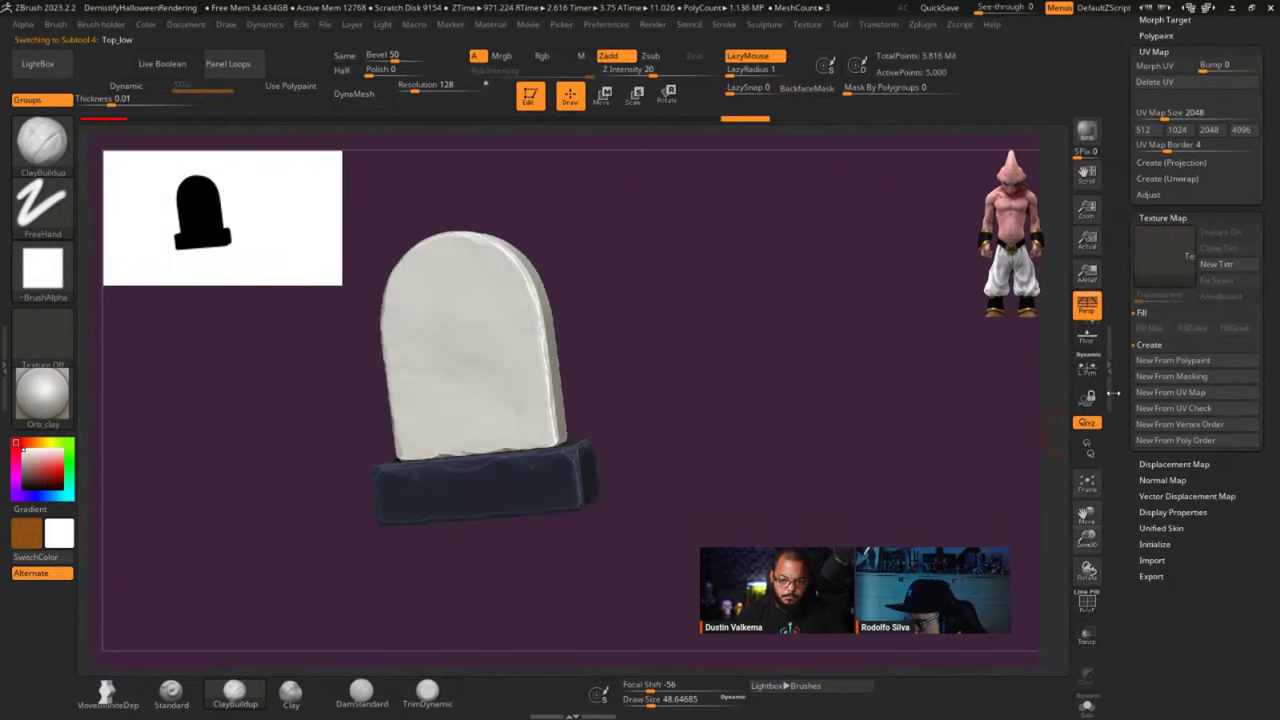
Import T_Top_BC_ZB2.jpg from the ZBrushLive folder as the texture map of the Top_low subtool.
left_click(1163, 255)
left_click(574, 480)
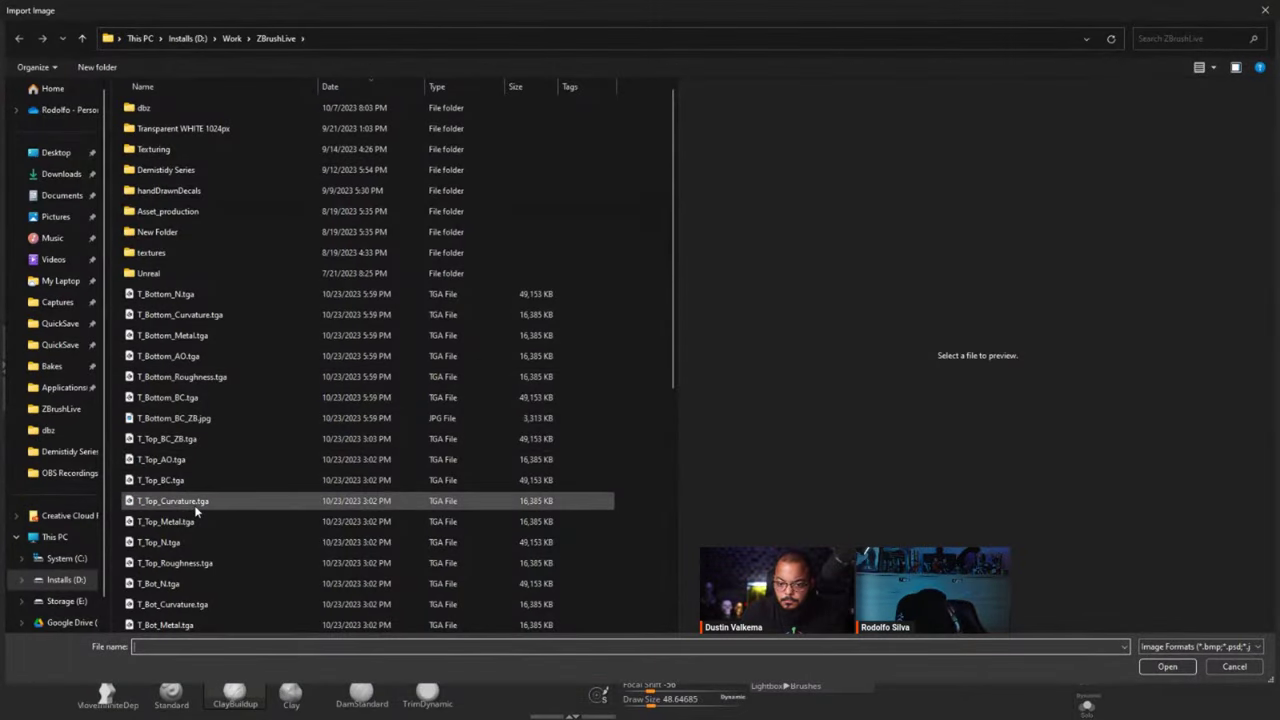
scroll(200, 565, "down", 3)
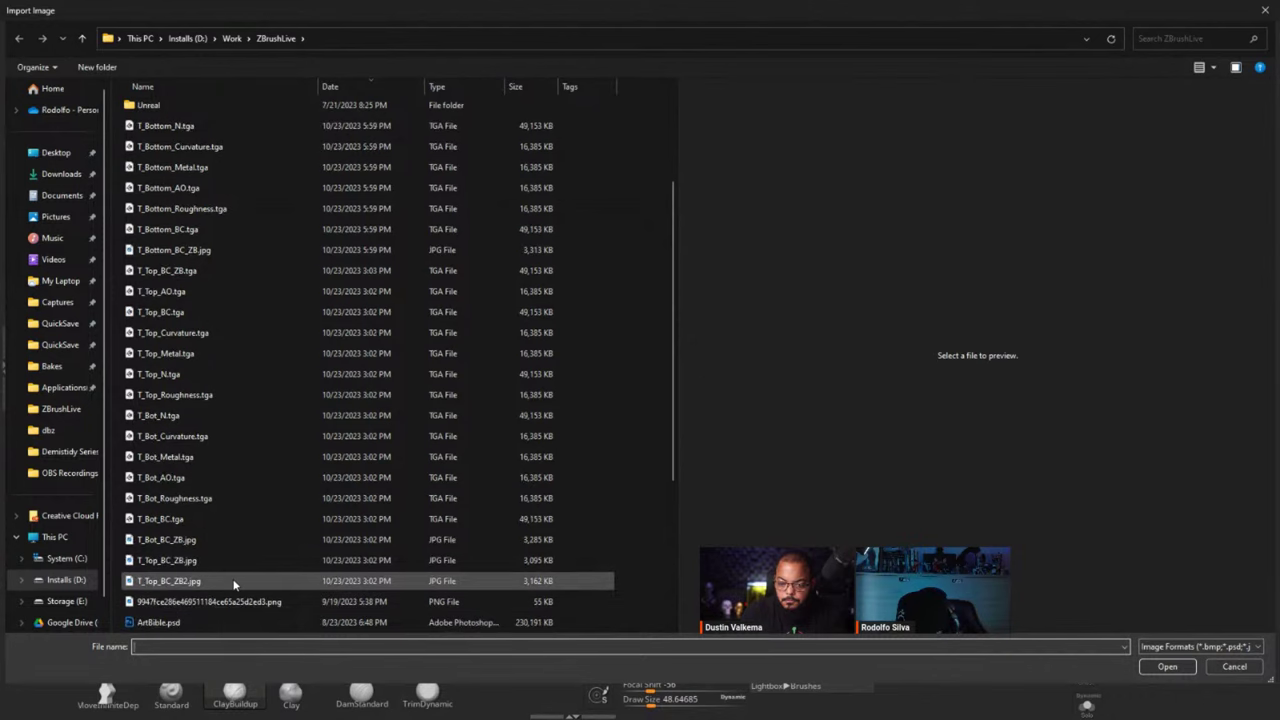
left_click(238, 581)
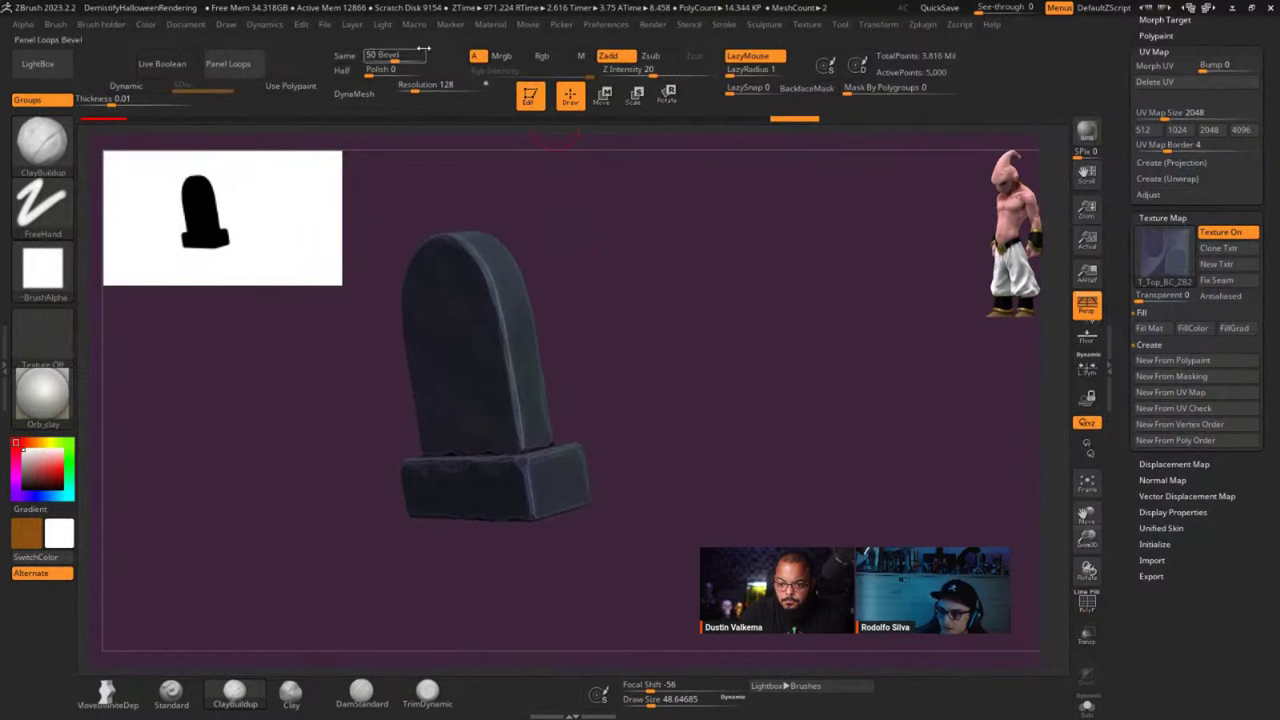
Raise the Orb_clay material's Intensity A to about 2.79 and Intensity B to about 2.34.
left_click(486, 26)
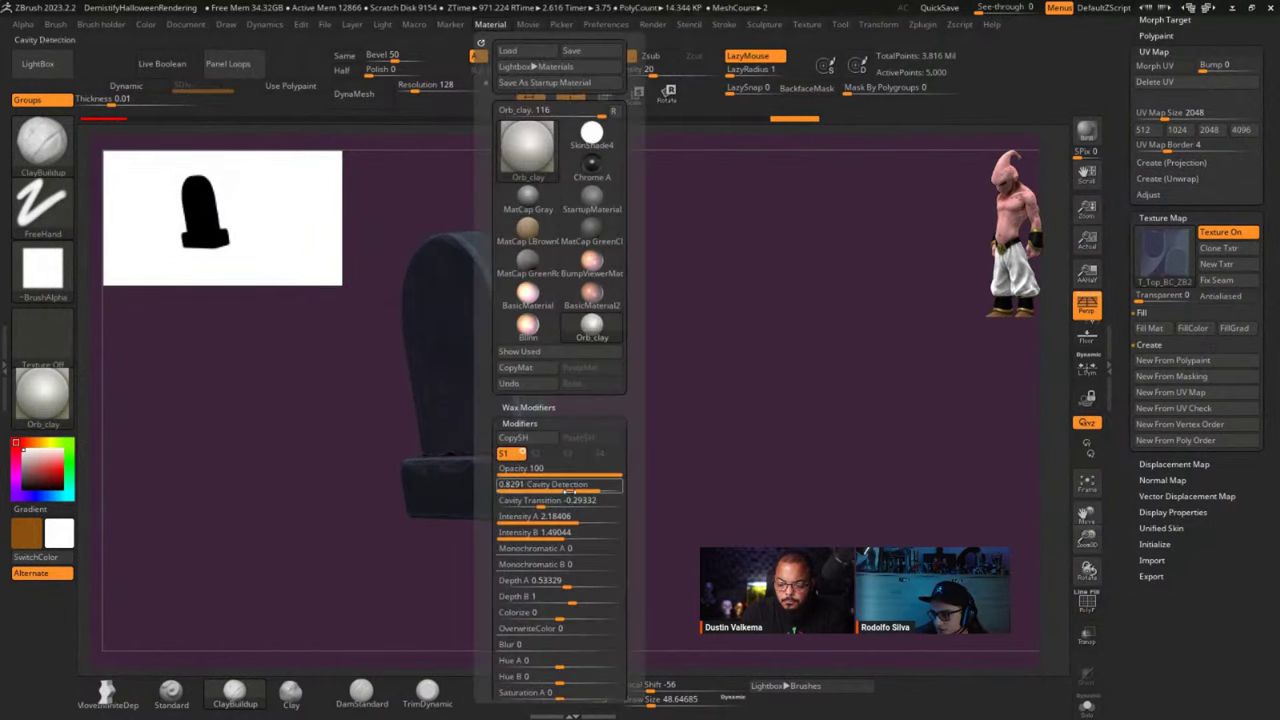
mouse_move(580, 516)
left_mouse_down()
mouse_move(565, 533)
mouse_move(580, 534)
left_mouse_up()
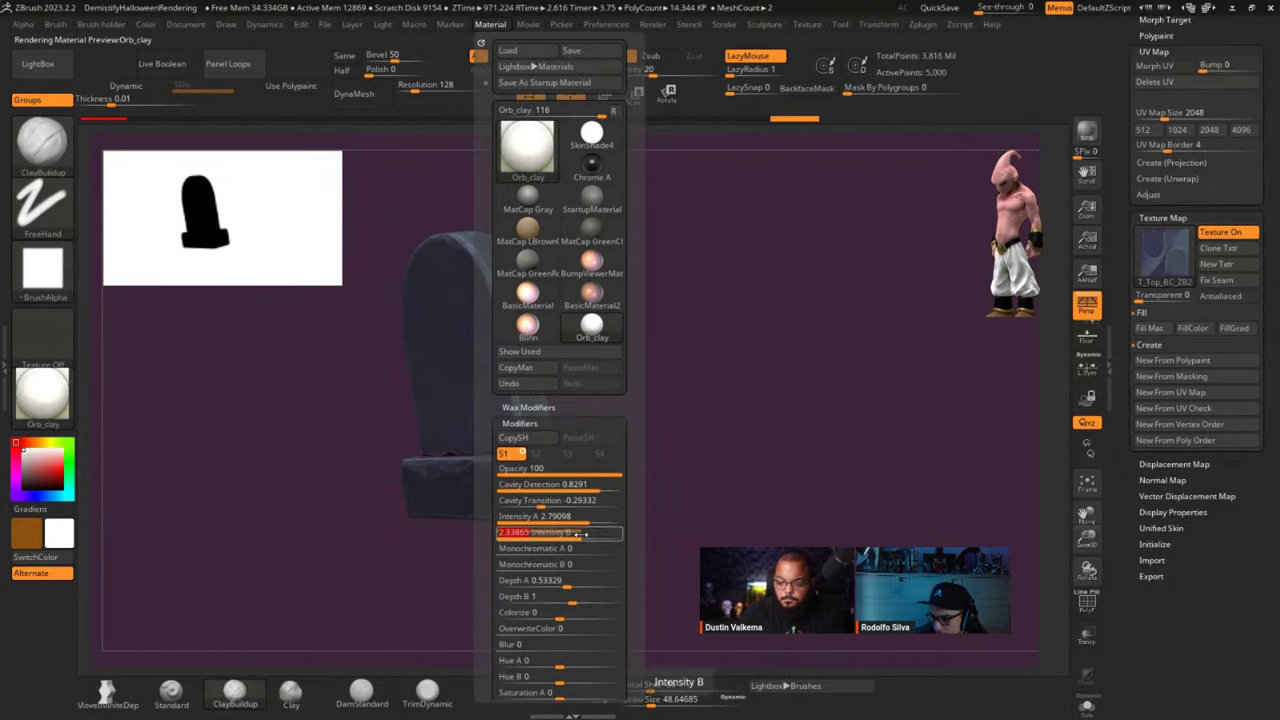
left_click_drag(354, 498, 558, 536)
left_click_drag(798, 574, 698, 574, "alt")
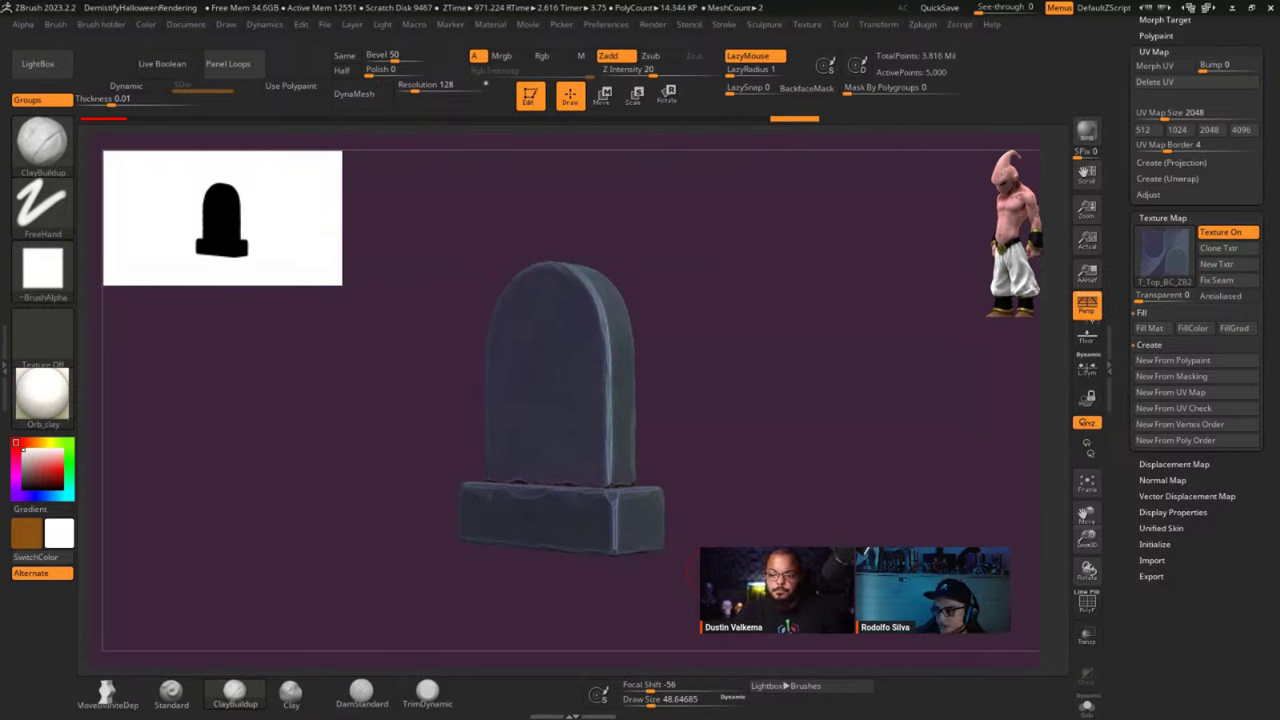
Render the whole tombstone and a close-up of its top with Best Preview Render, and examine the textured edges.
left_click(1098, 135)
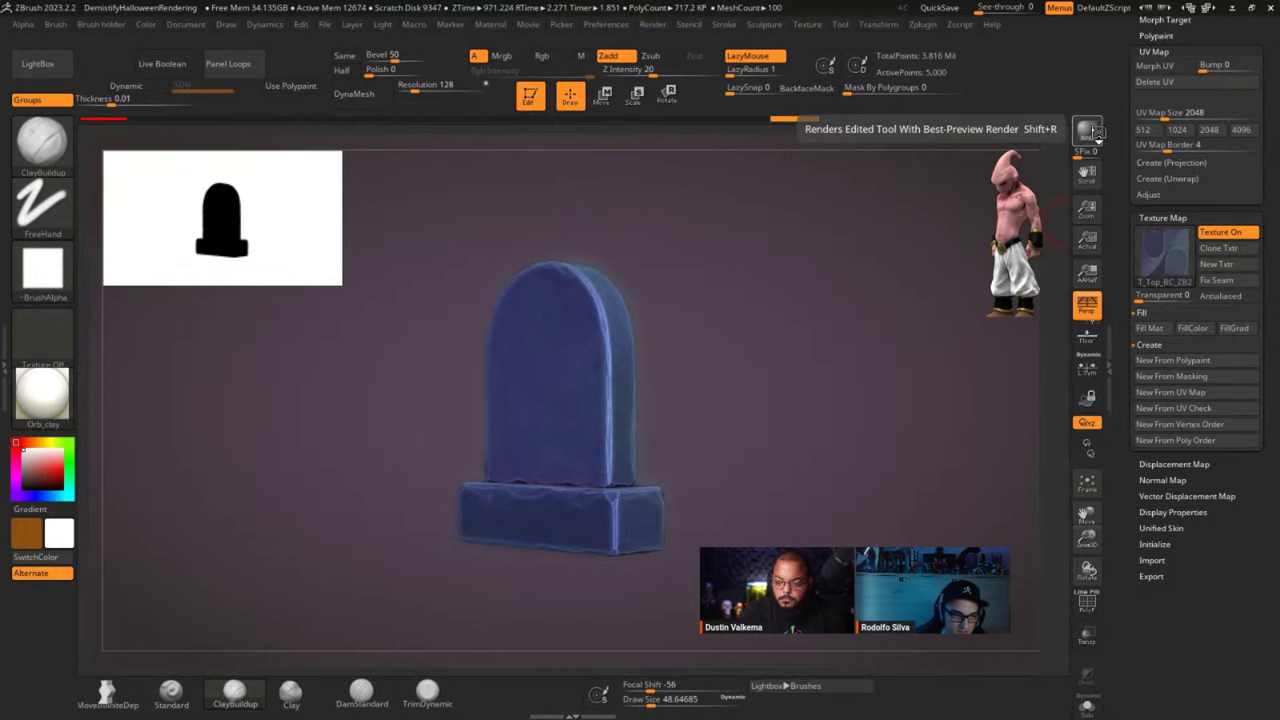
left_click_drag(754, 340, 769, 490, "alt")
right_click_drag(769, 490, 627, 345, "ctrl")
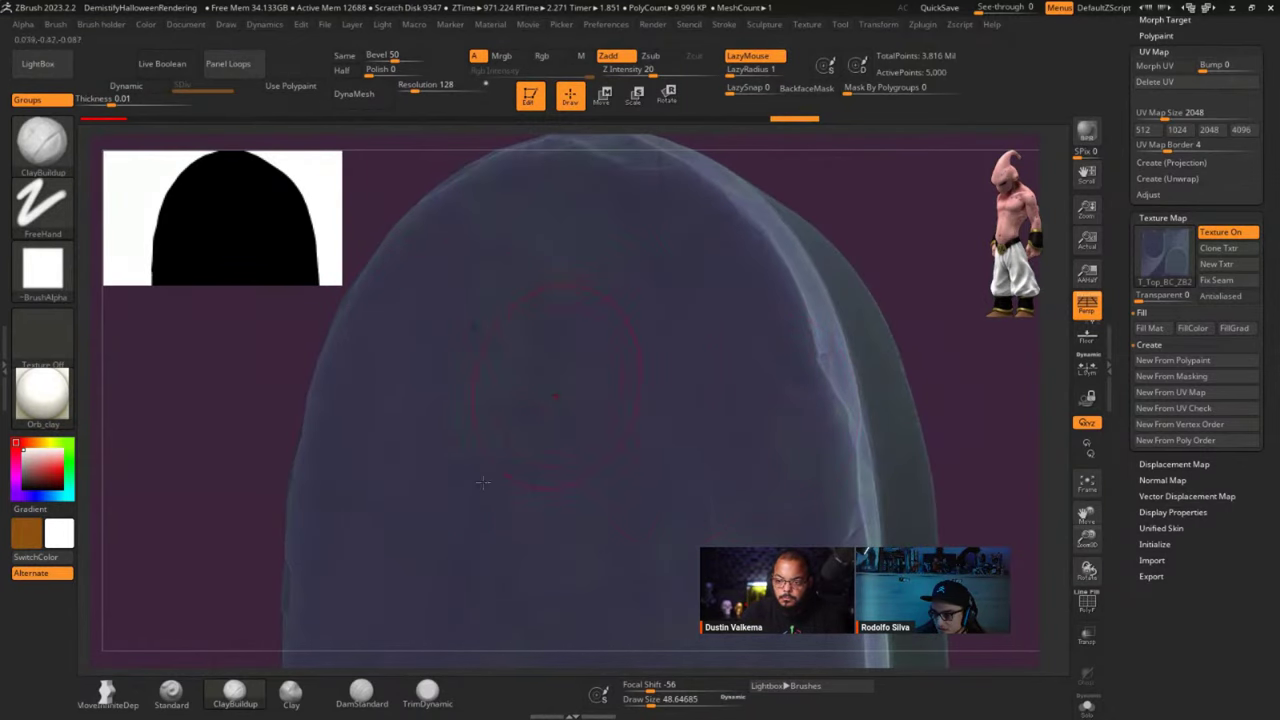
left_click(1089, 132)
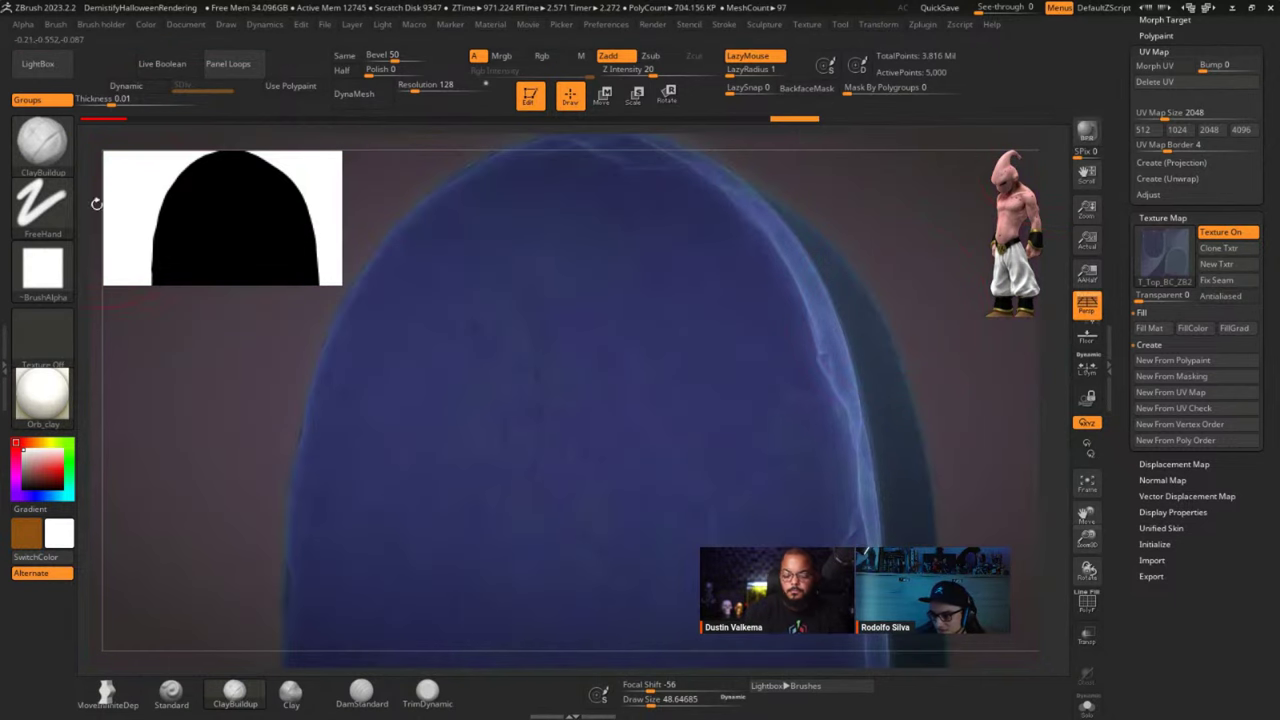
key("Tab")
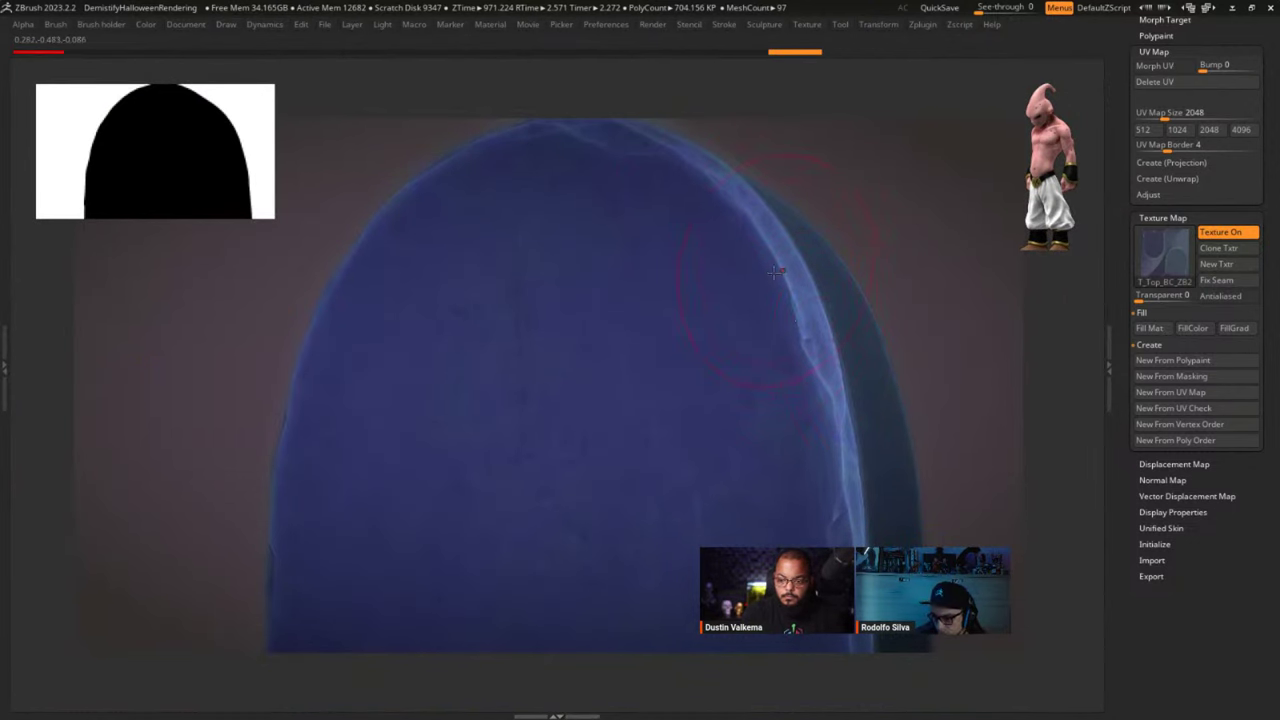
key("Tab")
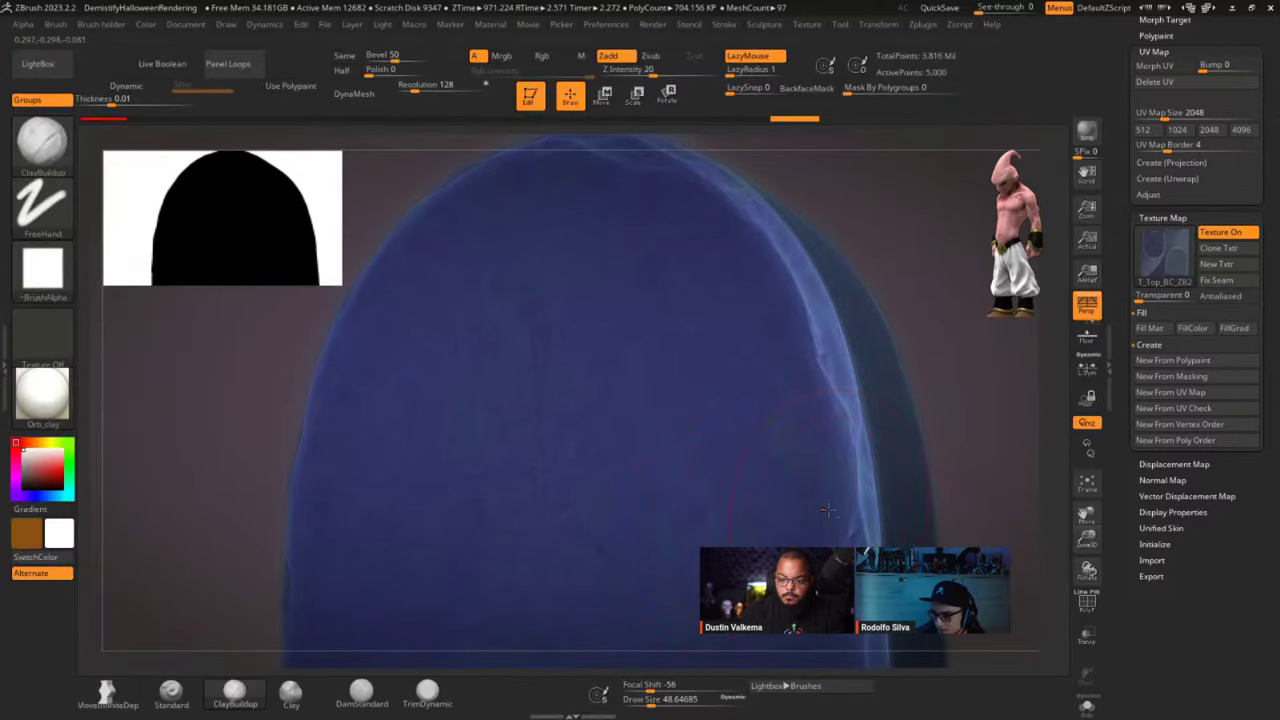
right_click_drag(711, 533, 704, 360, "ctrl")
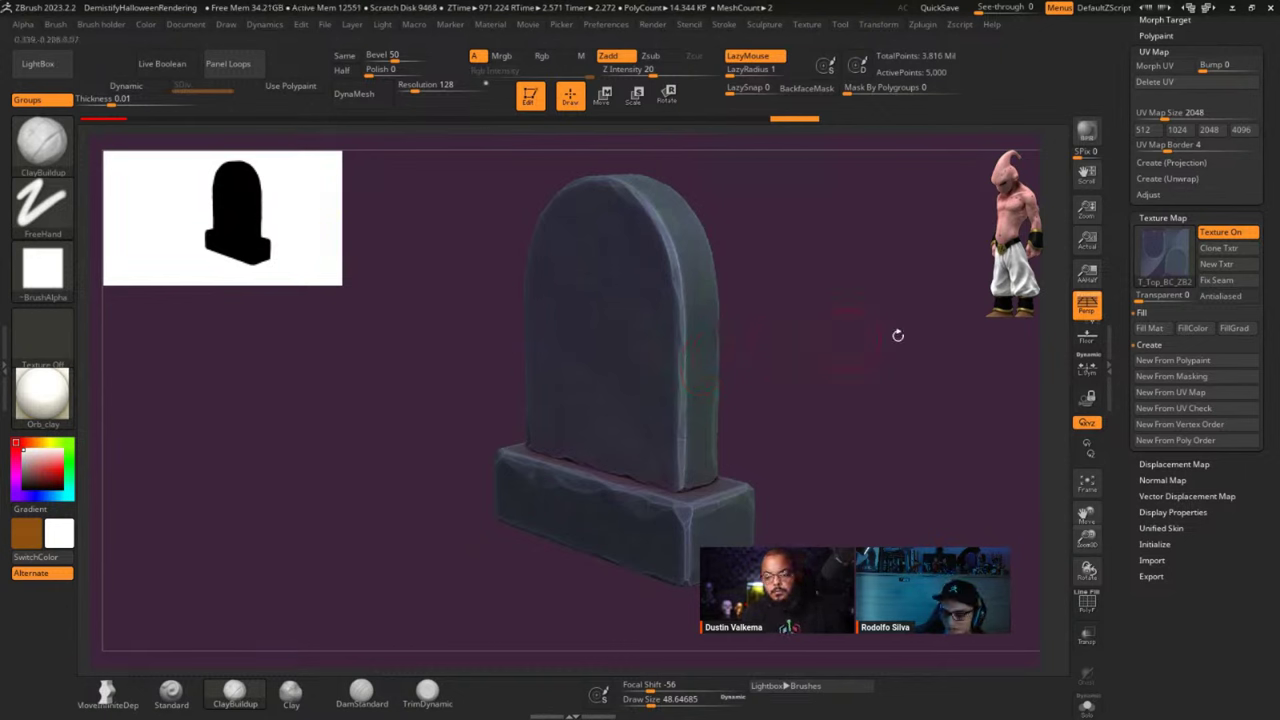
left_click_drag(874, 351, 891, 346)
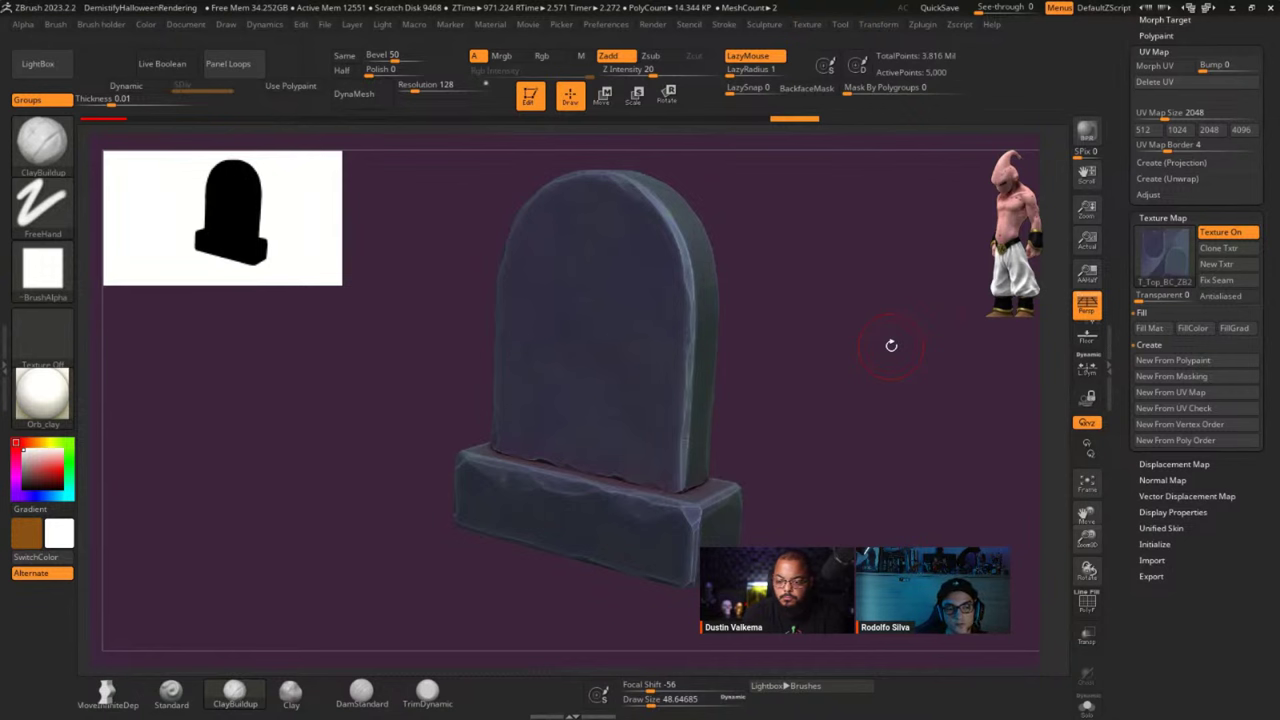
right_click_drag(760, 300, 678, 294)
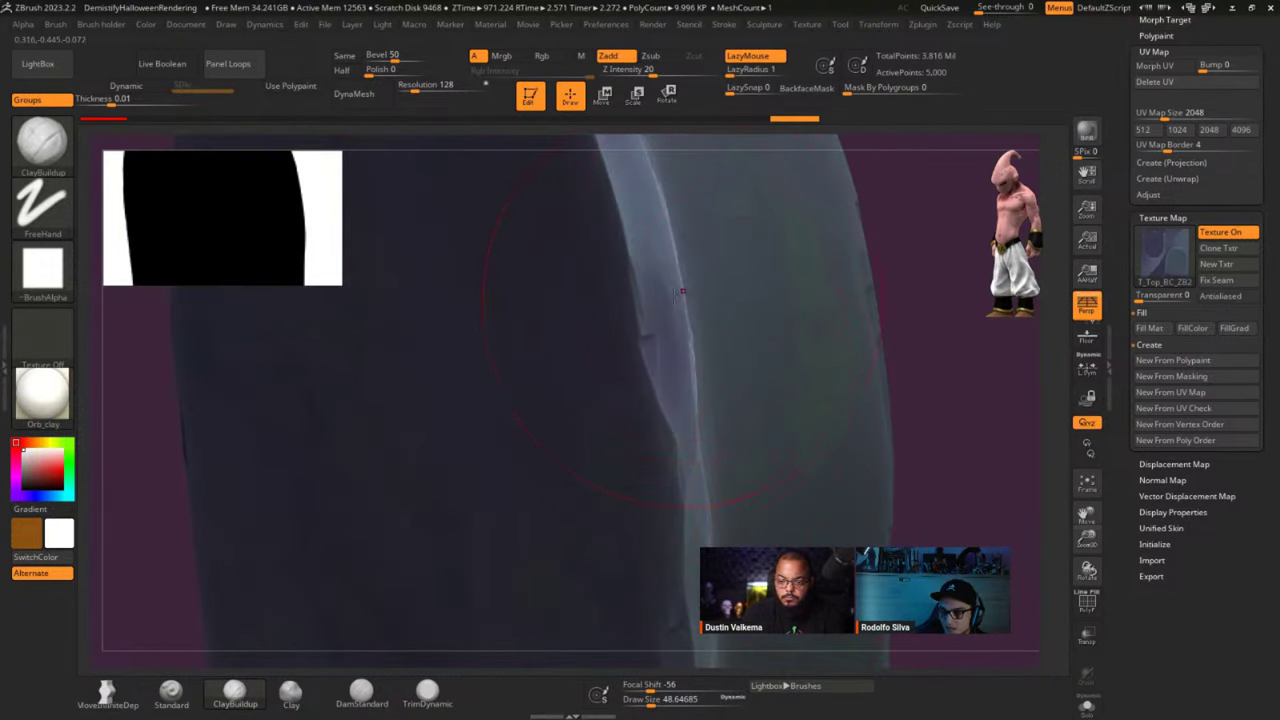
right_click_drag(669, 198, 557, 280, "alt")
right_click_drag(589, 449, 568, 250, "alt")
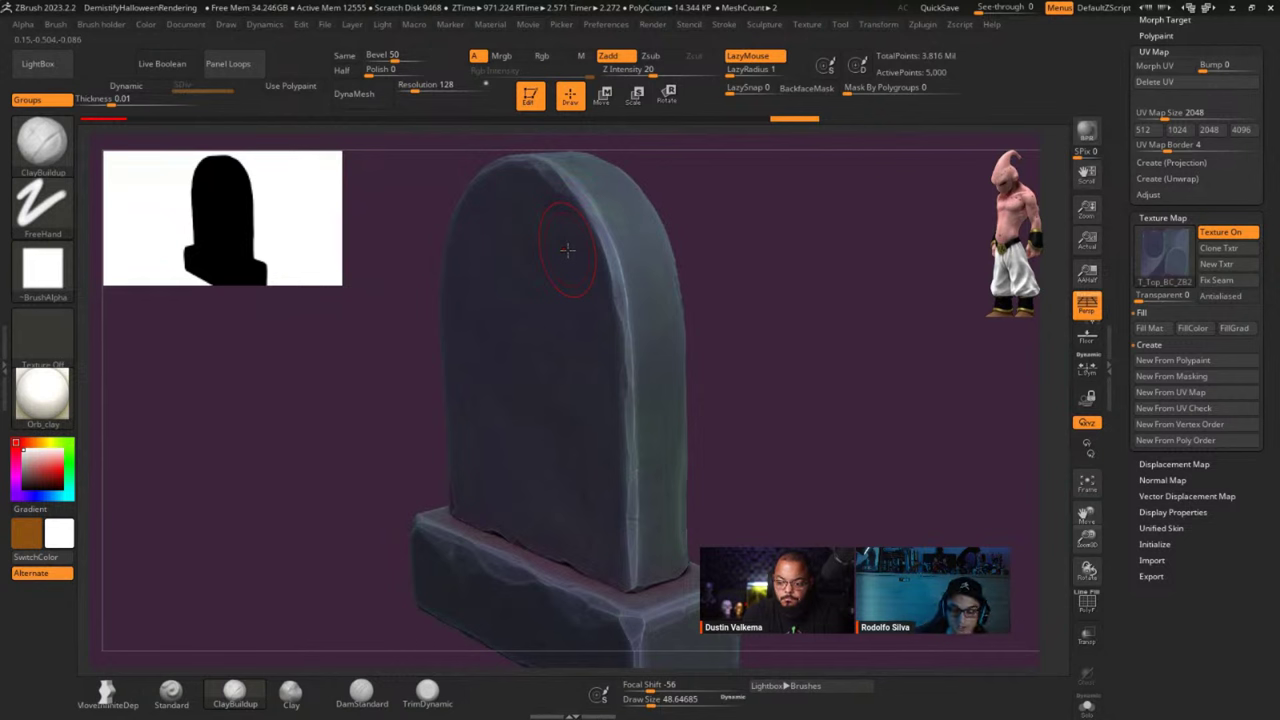
Turn off the texture on the Top_low subtool and switch to the Paint brush.
left_click(1221, 231)
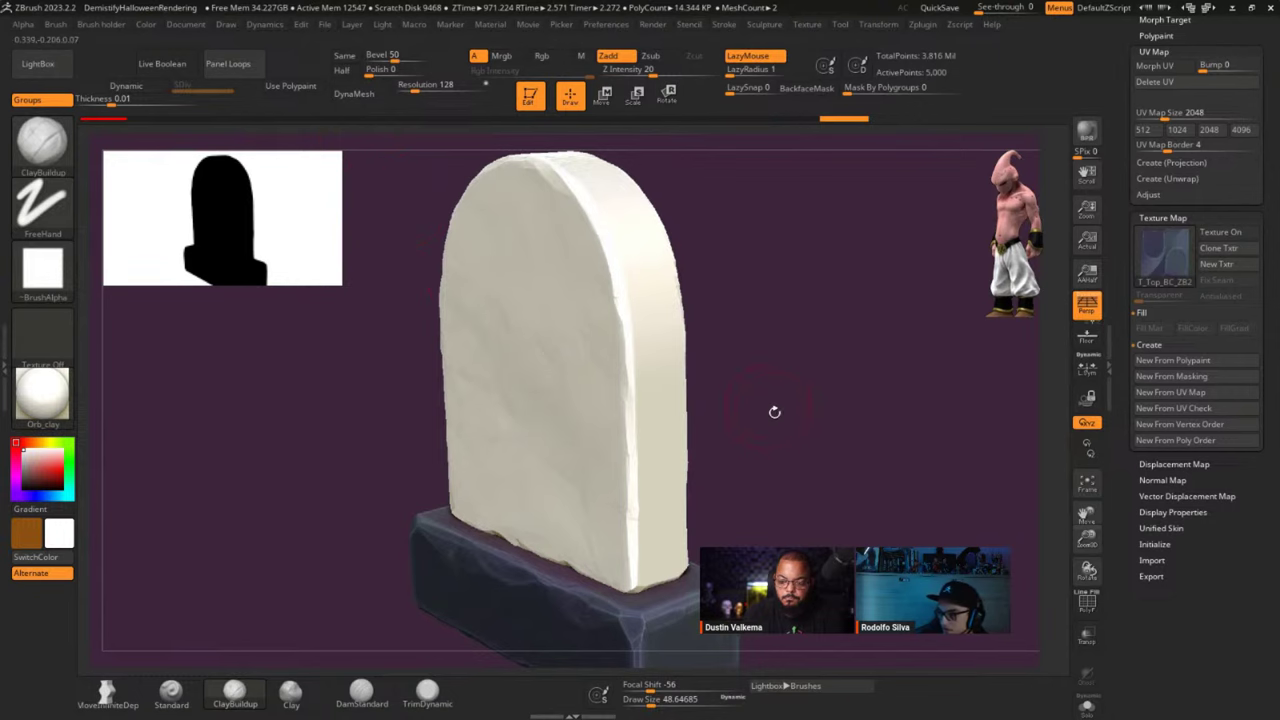
left_click_drag(774, 411, 900, 388)
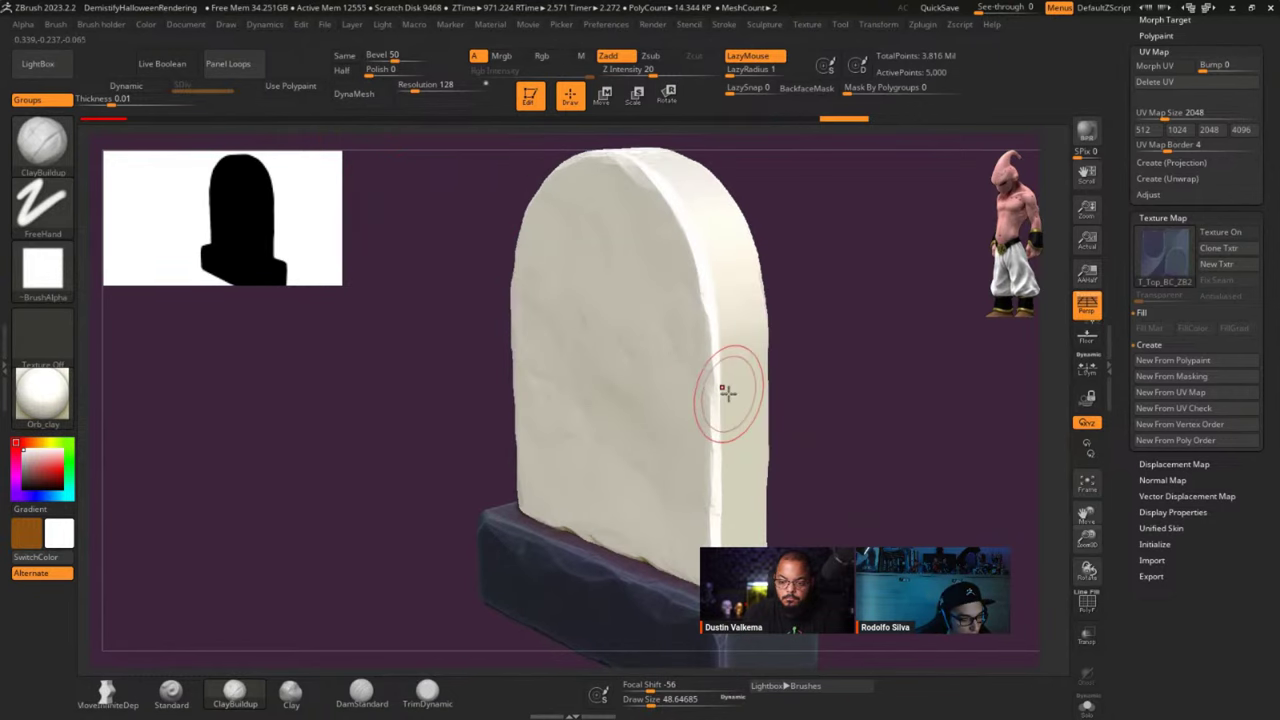
key("b")
key("p")
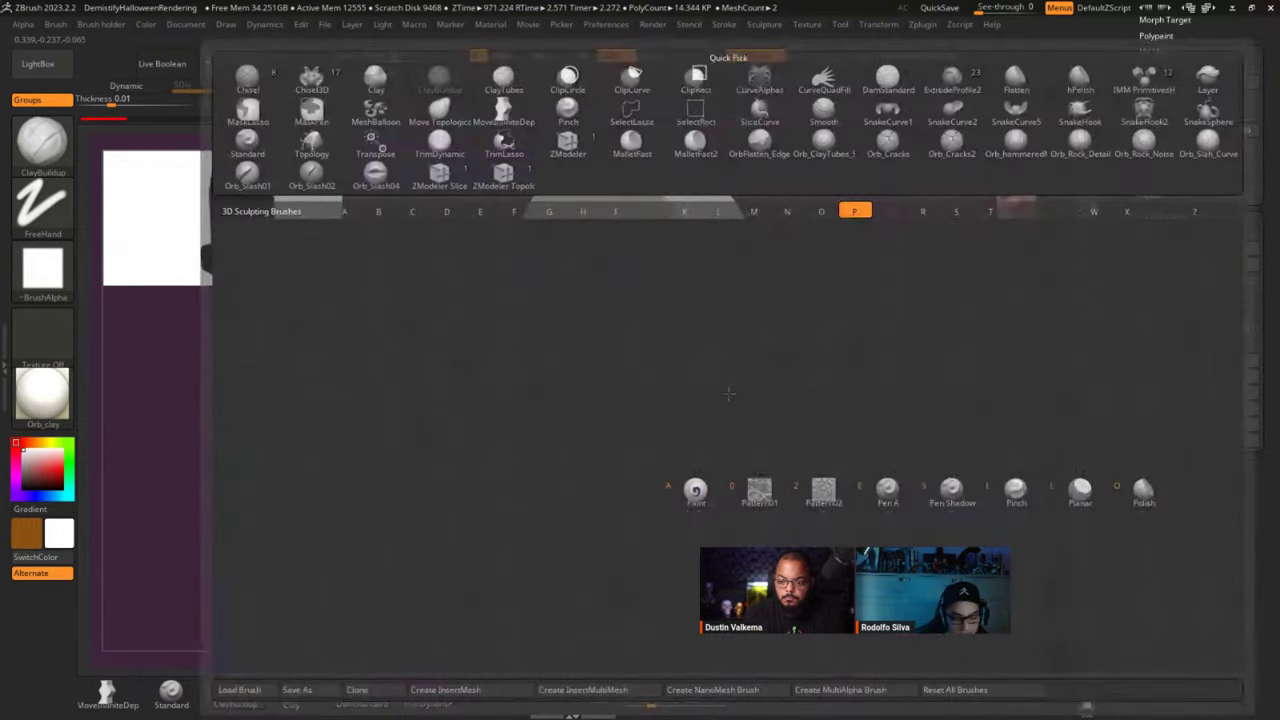
left_click(695, 490)
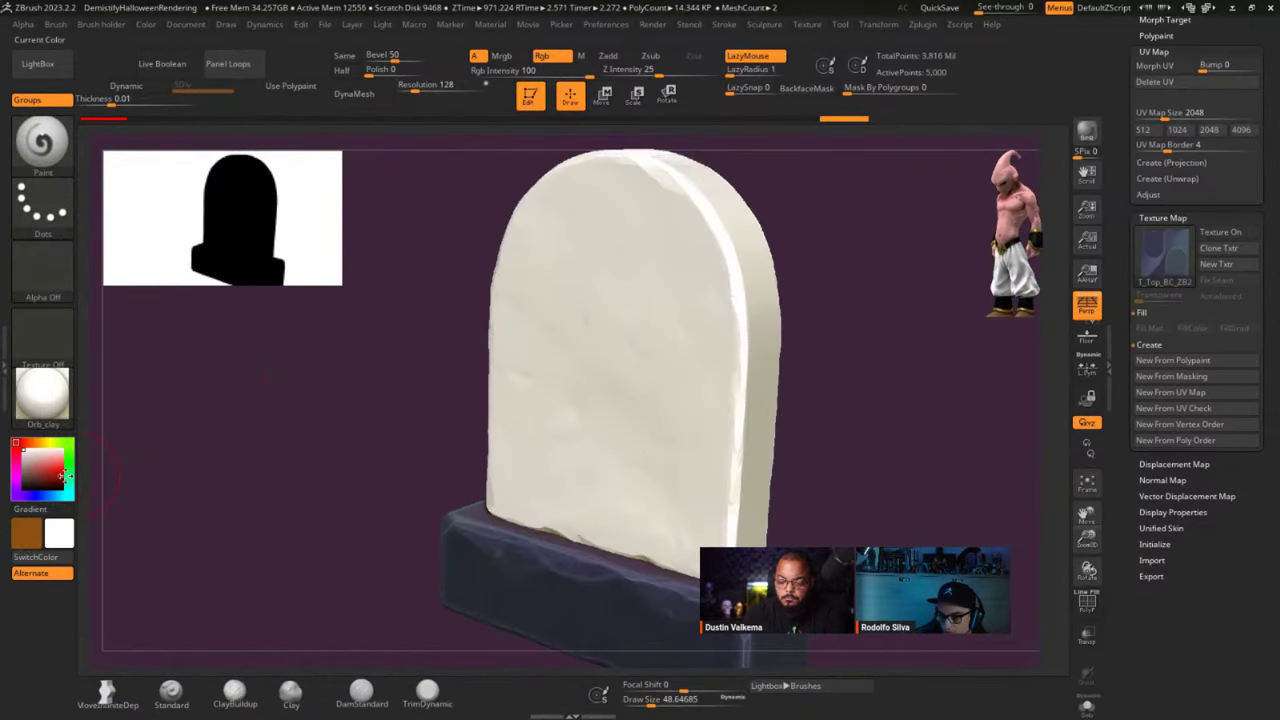
left_click_drag(45, 469, 60, 469)
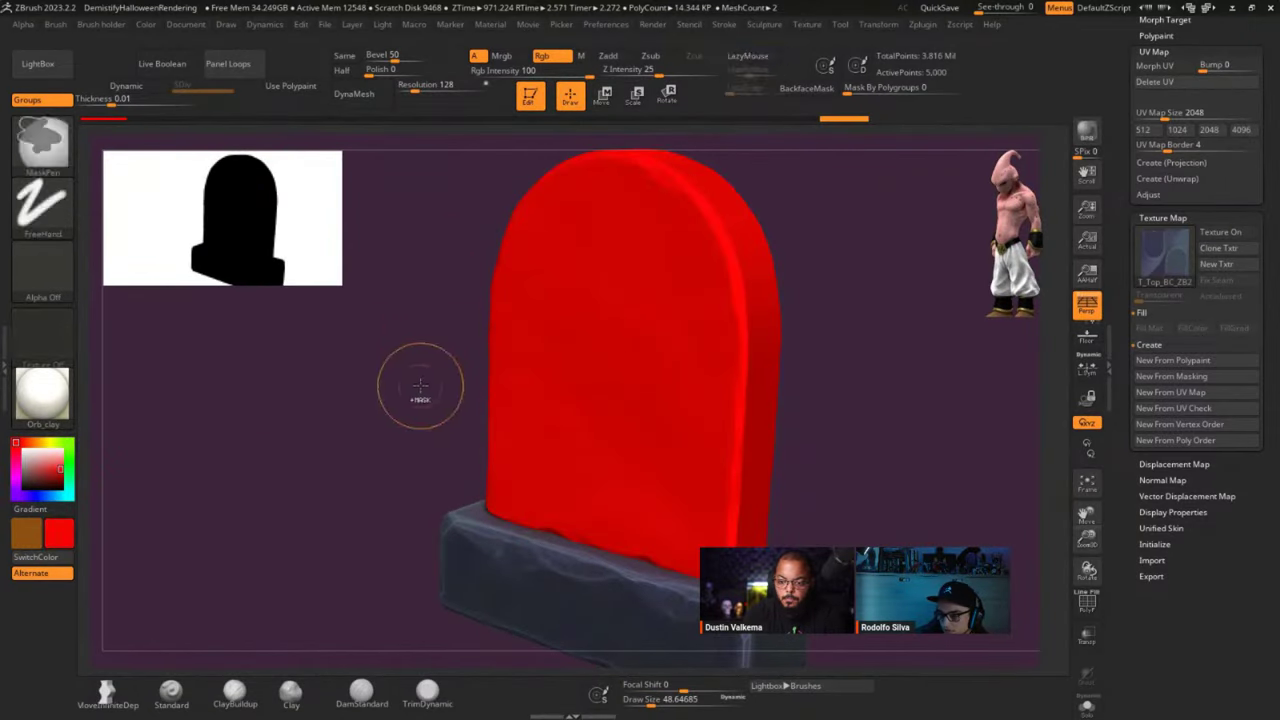
key("ctrl+z")
left_click(16, 443)
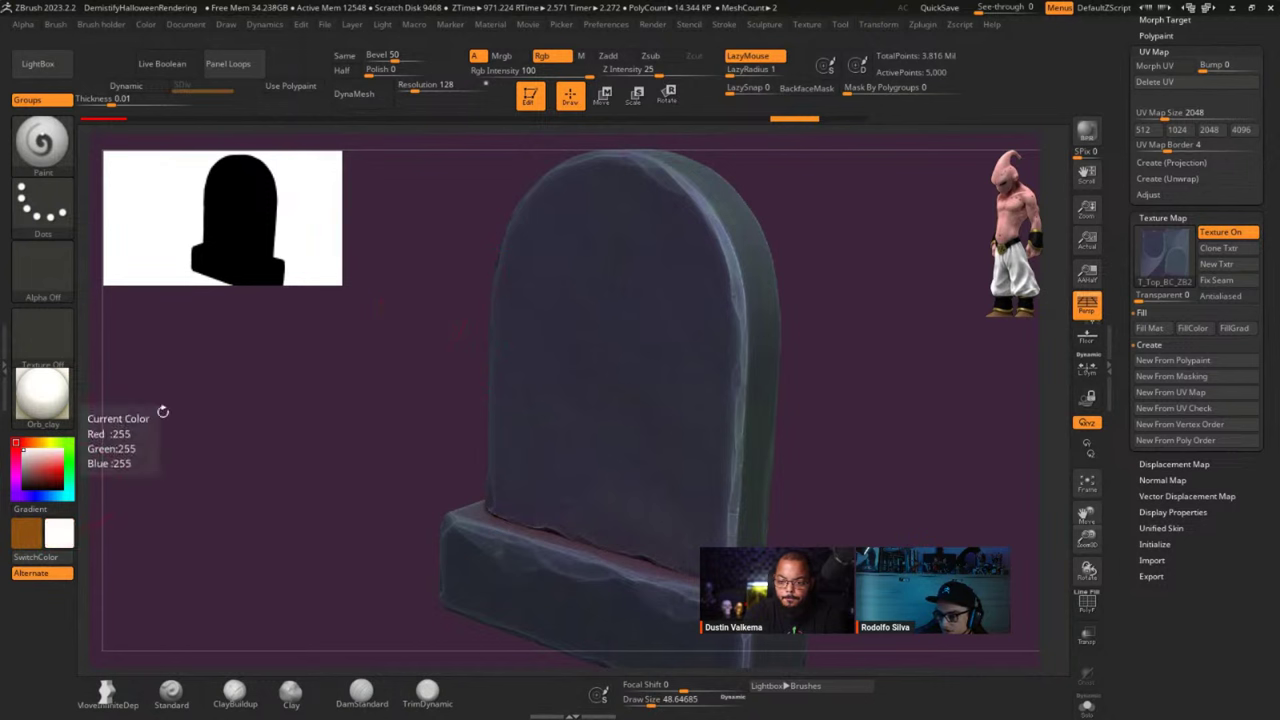
Turn off the texture on the Top_low subtool and fill the object with white (RGB 255, 255, 255).
left_click(1220, 232)
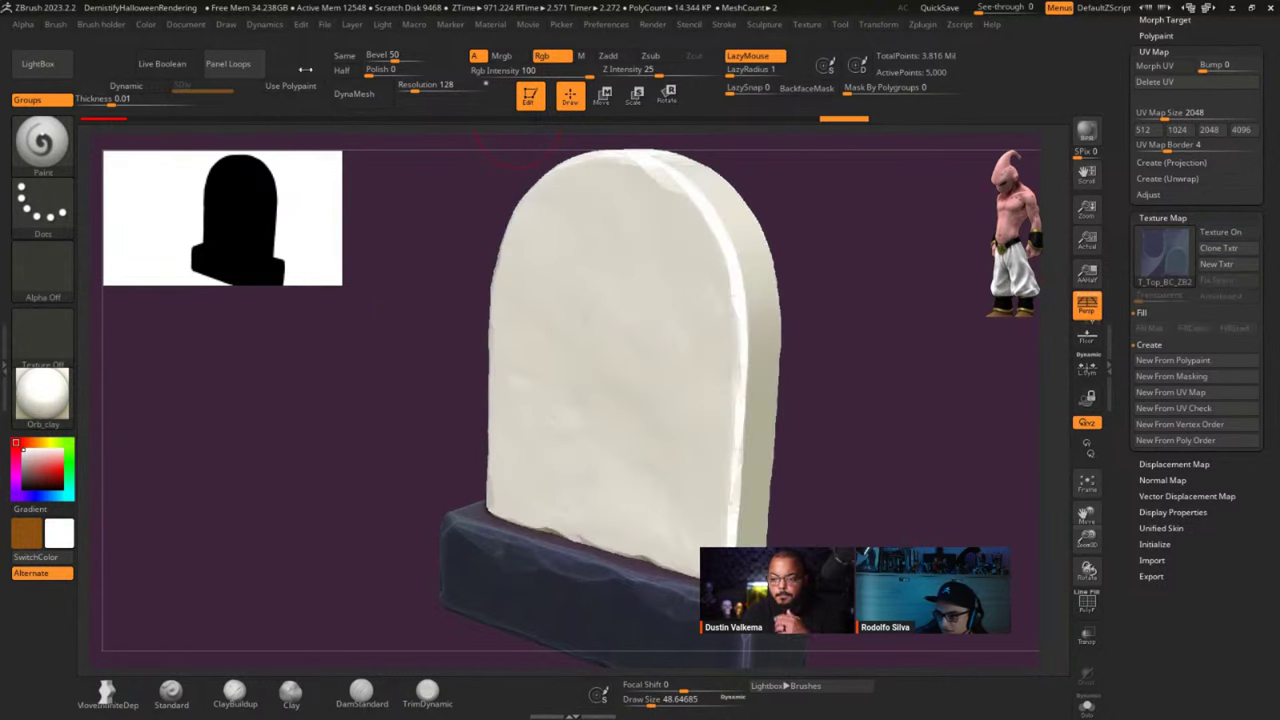
left_click(145, 24)
left_click(198, 316)
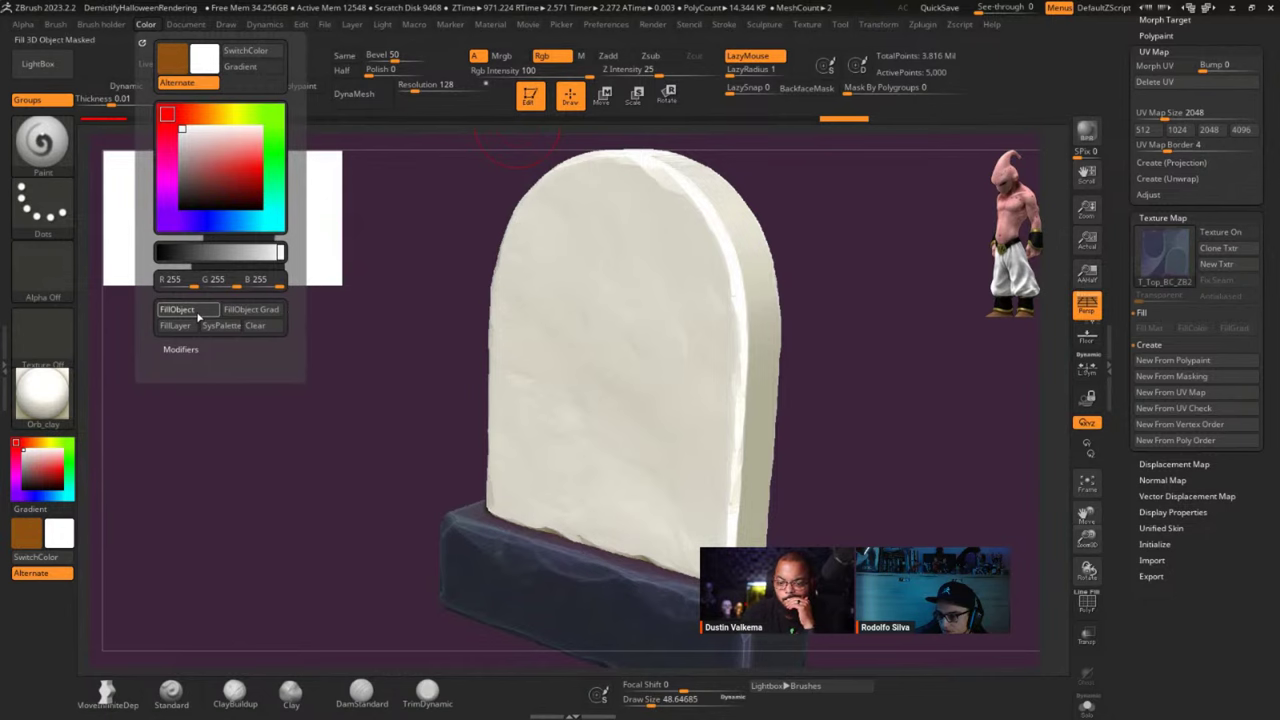
Choose red as the paint color and reduce the draw size to about 15.55 for the Top_low subtool.
scroll(1123, 313, "up", 5)
scroll(1123, 313, "up", 10)
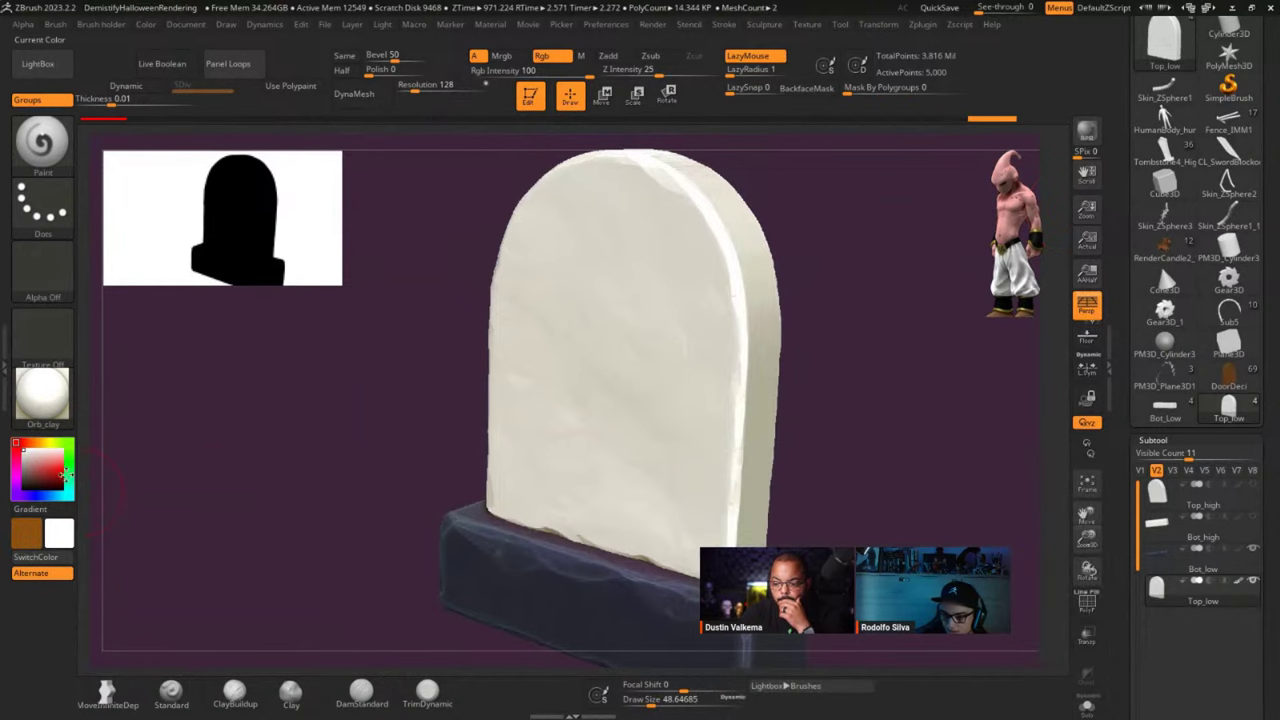
key("s")
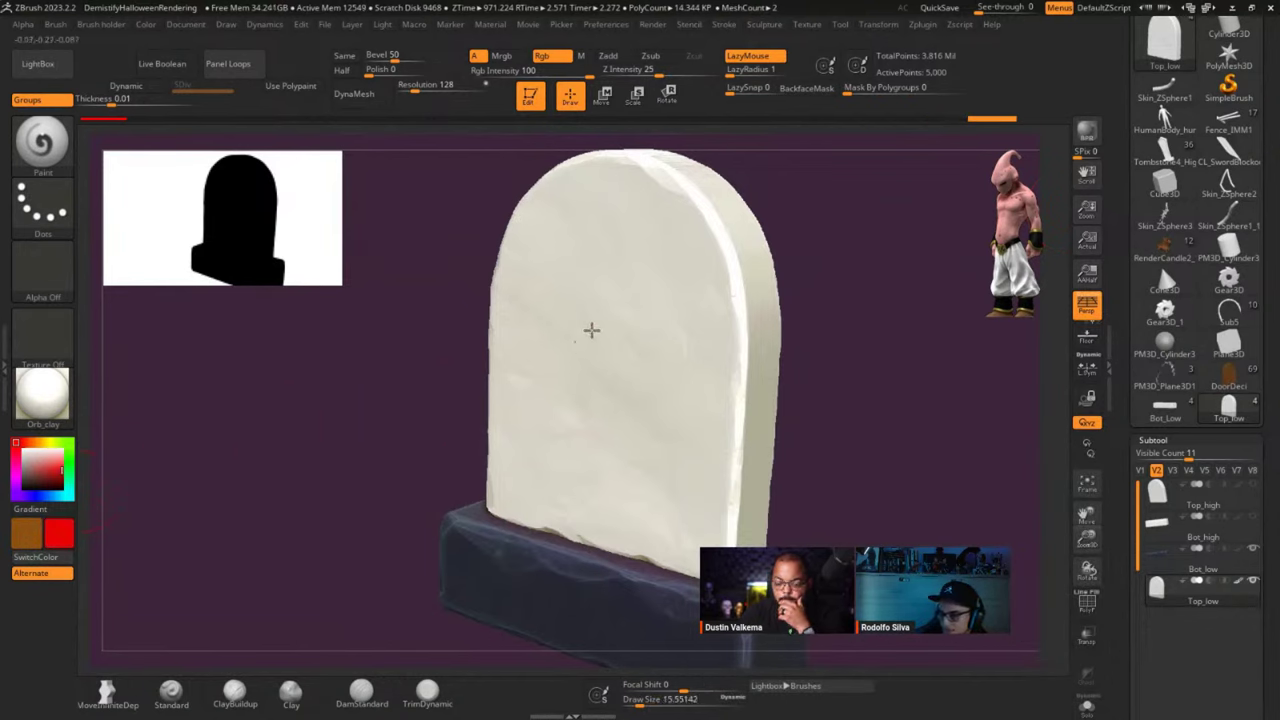
Try painting winding red strokes on the tombstone's front face, compare them with the mesh wireframe, and undo them.
mouse_move(591, 331)
left_mouse_down()
mouse_move(574, 457)
mouse_move(589, 377)
mouse_move(622, 414)
left_mouse_up()
mouse_move(622, 414)
right_mouse_down()
mouse_move(705, 388)
mouse_move(663, 383)
mouse_move(709, 471)
mouse_move(722, 420)
mouse_move(630, 367)
right_mouse_up()
left_click_drag(628, 367, 647, 397)
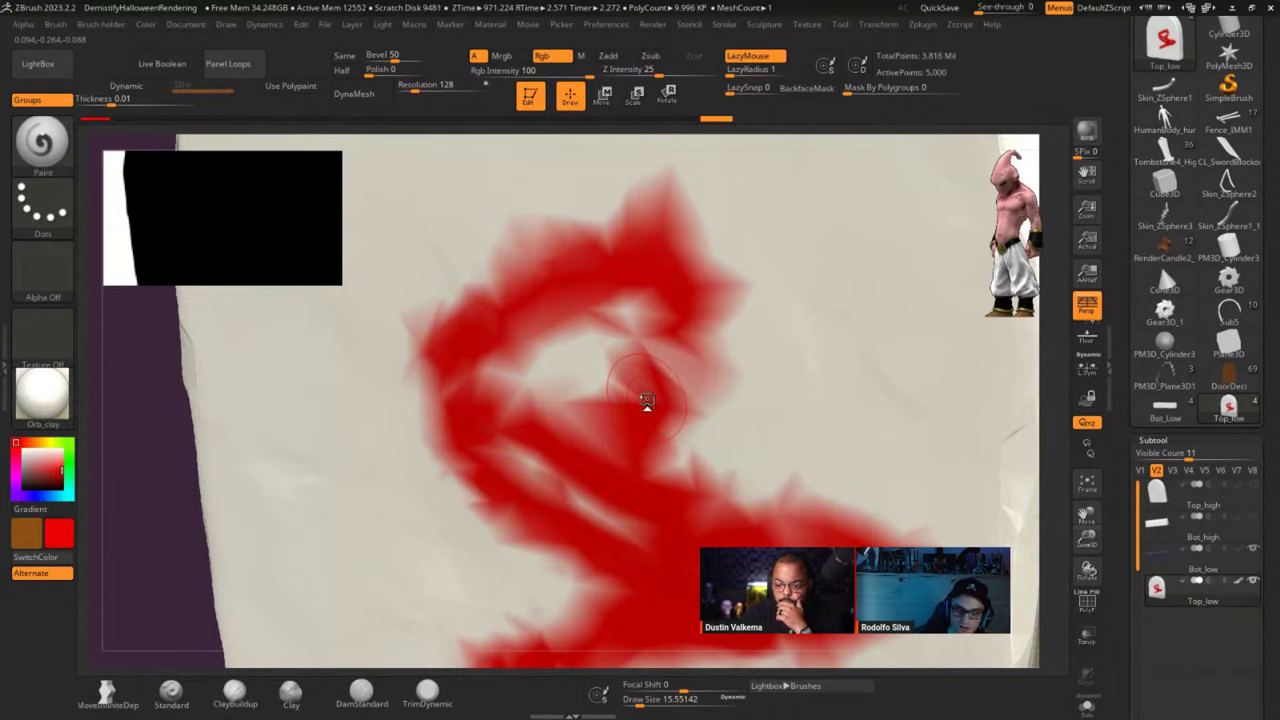
key("shift+f")
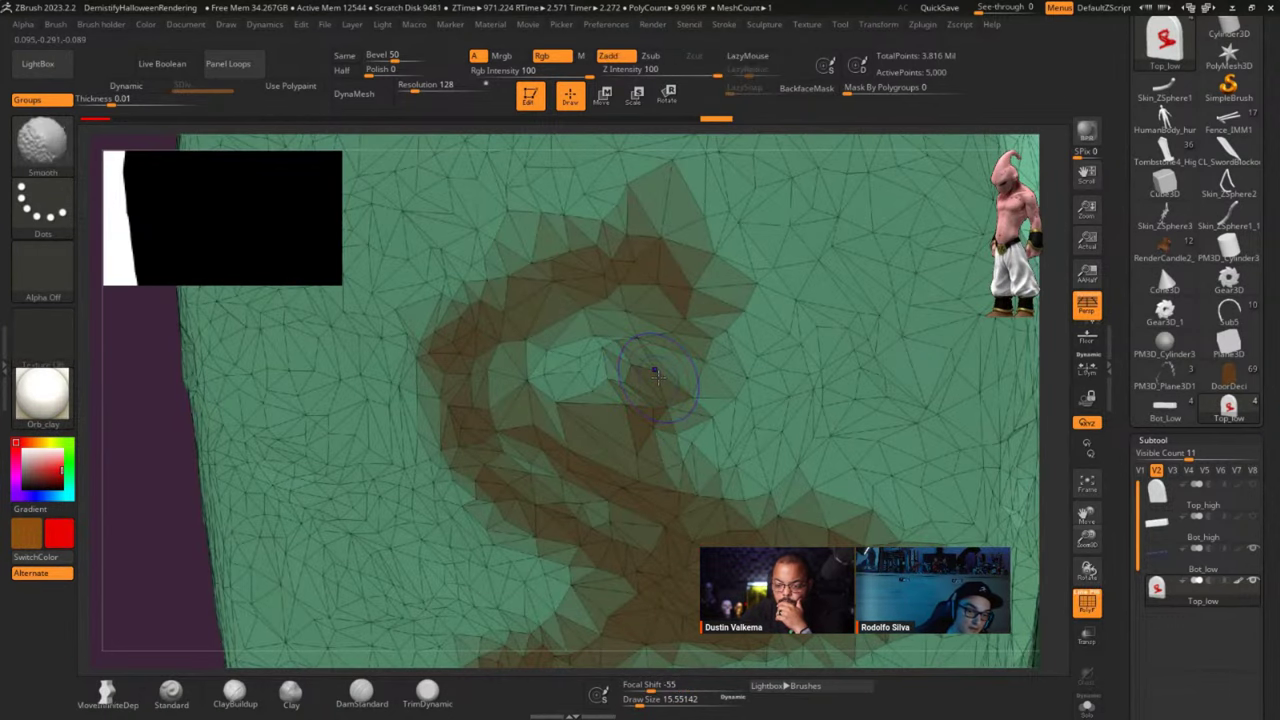
key("shift+f")
key("ctrl")
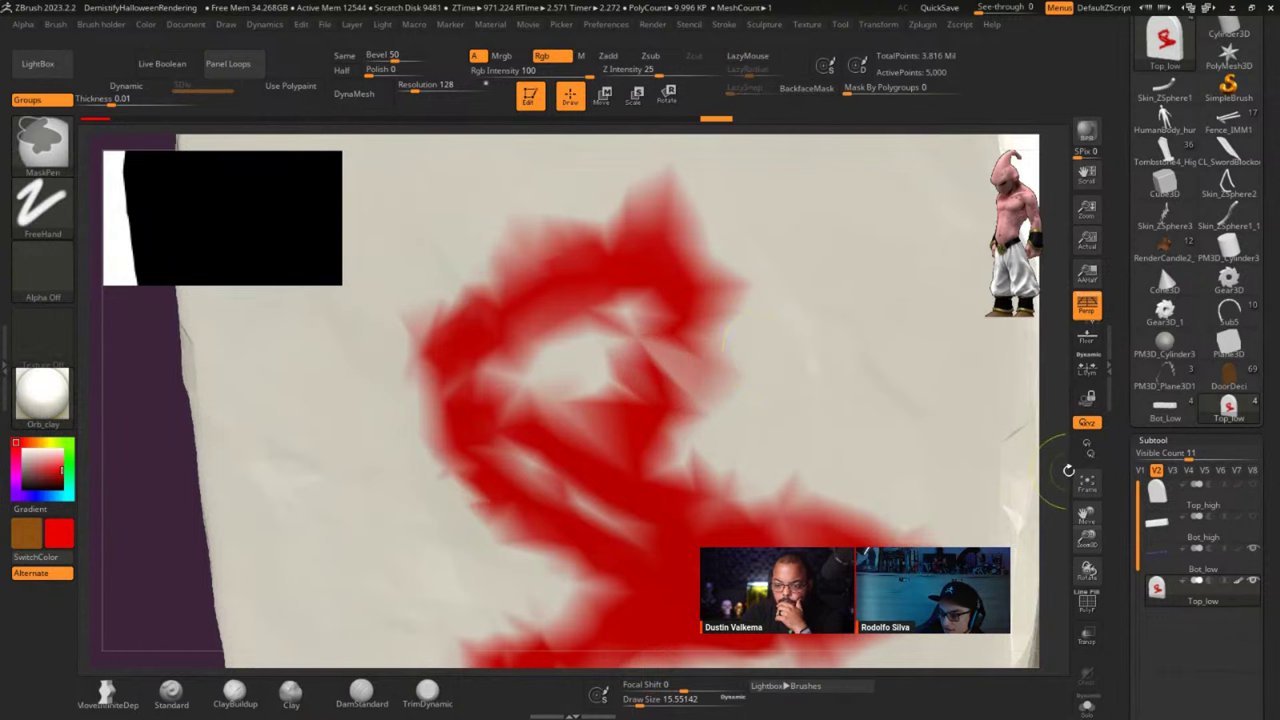
key("ctrl+z")
Try painting a solid red patch on the tombstone's front face and undo it.
mouse_move(802, 491)
right_mouse_down("alt")
mouse_move(669, 429)
mouse_move(686, 429)
right_mouse_up("alt")
mouse_move(530, 415)
left_mouse_down()
mouse_move(471, 501)
mouse_move(551, 209)
mouse_move(525, 404)
mouse_move(500, 324)
mouse_move(522, 312)
mouse_move(470, 400)
mouse_move(655, 495)
left_mouse_up()
left_click_drag(1120, 550, 1133, 338)
scroll(1133, 338, "down", 5)
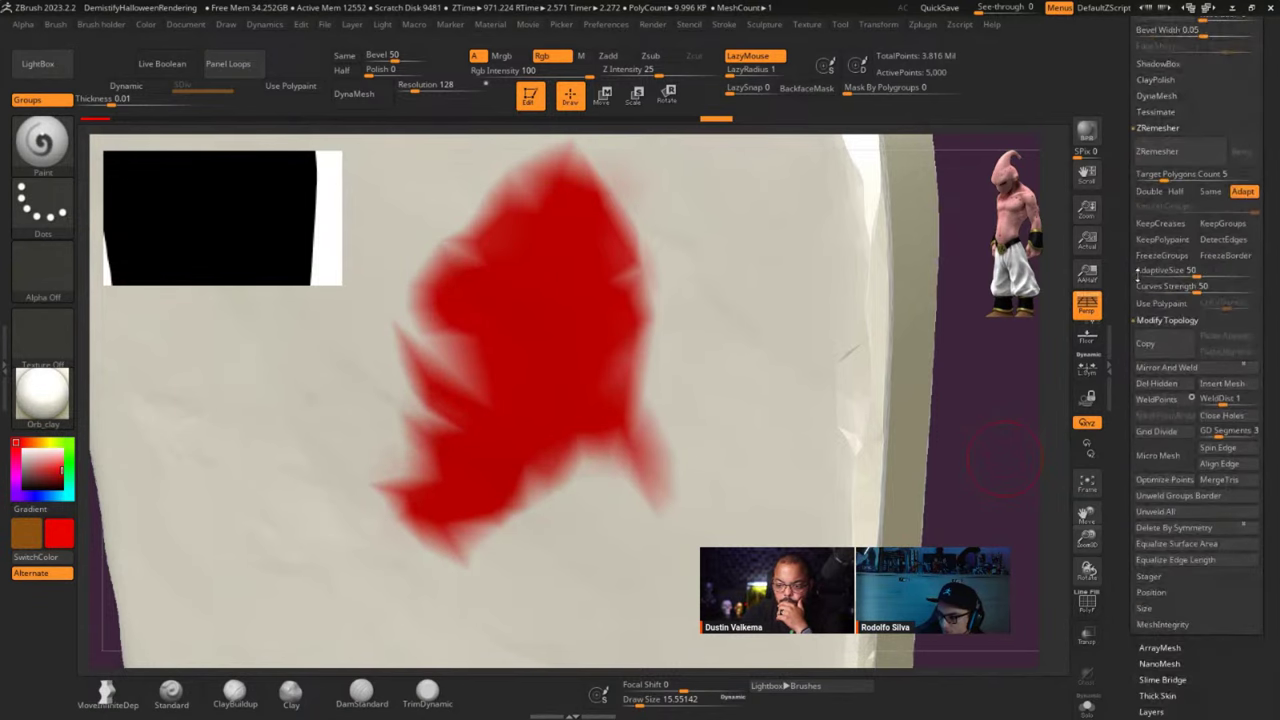
key("ctrl+z")
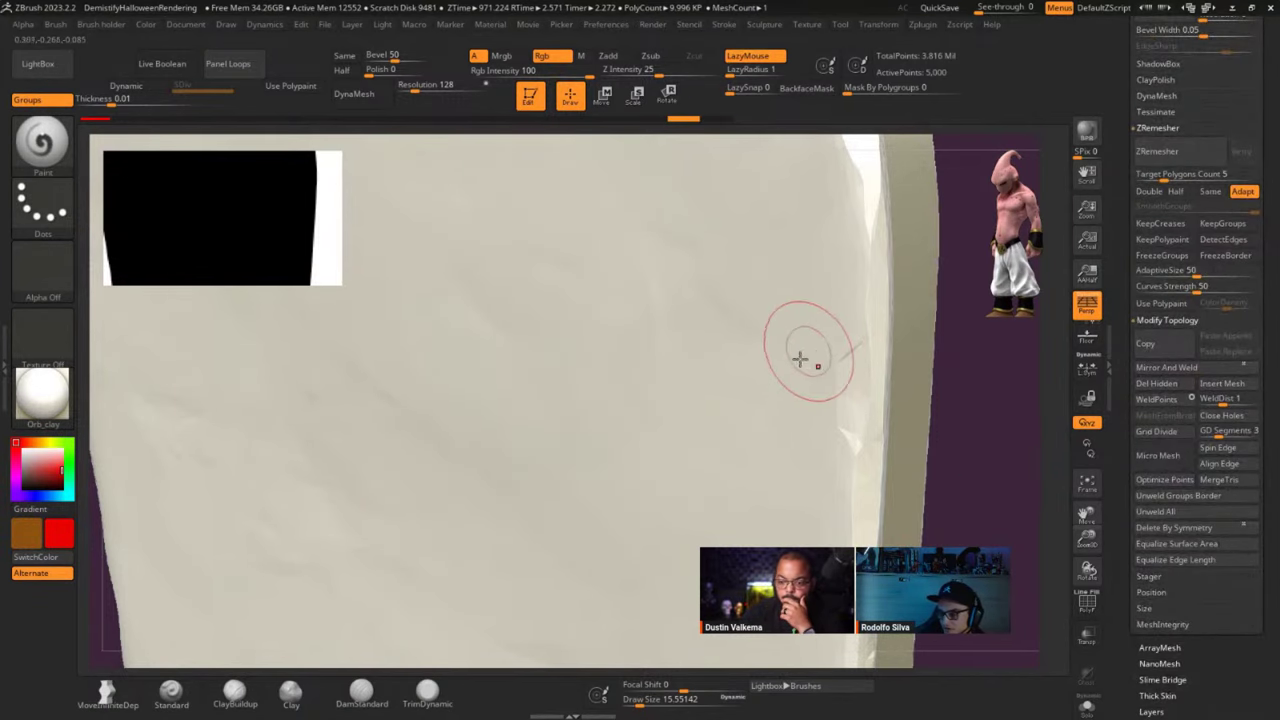
Paint a diagonal red streak across the tombstone's front face and create a new texture map from the polypaint.
right_click_drag(800, 360, 814, 257, "ctrl")
mouse_move(671, 299)
left_mouse_down()
mouse_move(709, 291)
mouse_move(650, 367)
mouse_move(555, 430)
mouse_move(600, 448)
left_mouse_up()
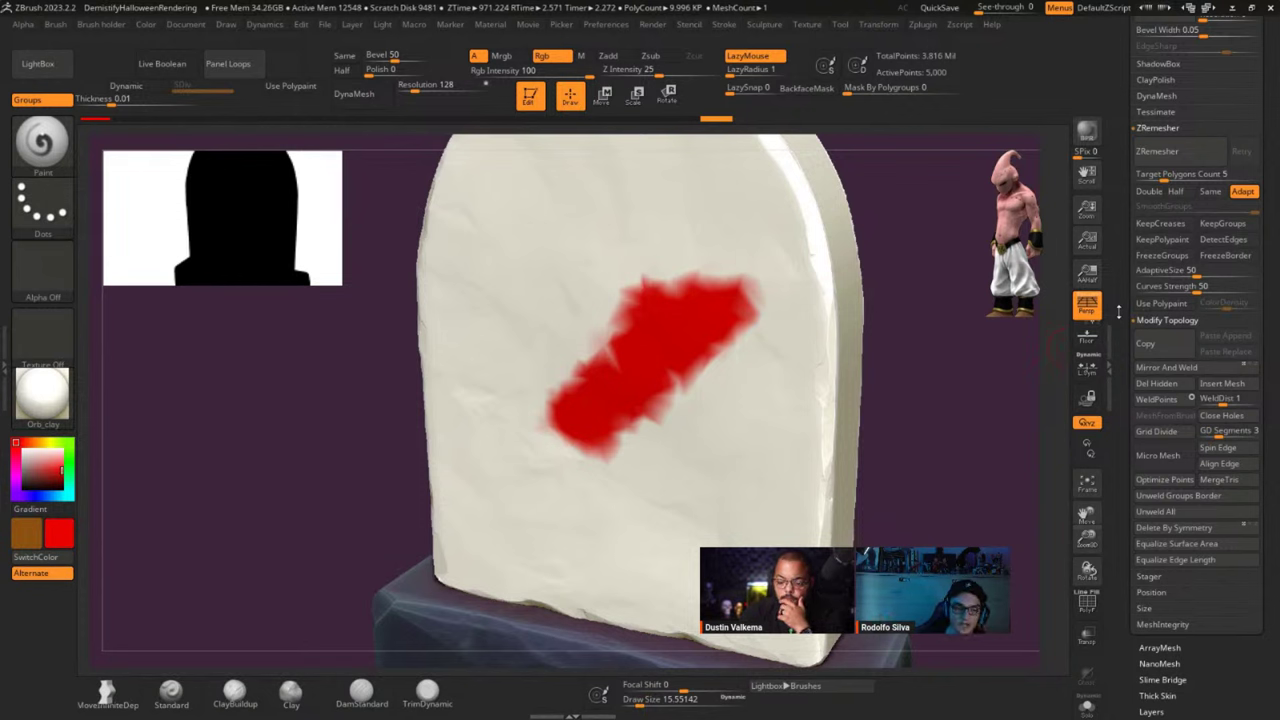
left_click_drag(1112, 258, 1126, 47)
left_click_drag(1120, 435, 1120, 47)
left_click_drag(1120, 390, 1120, 50)
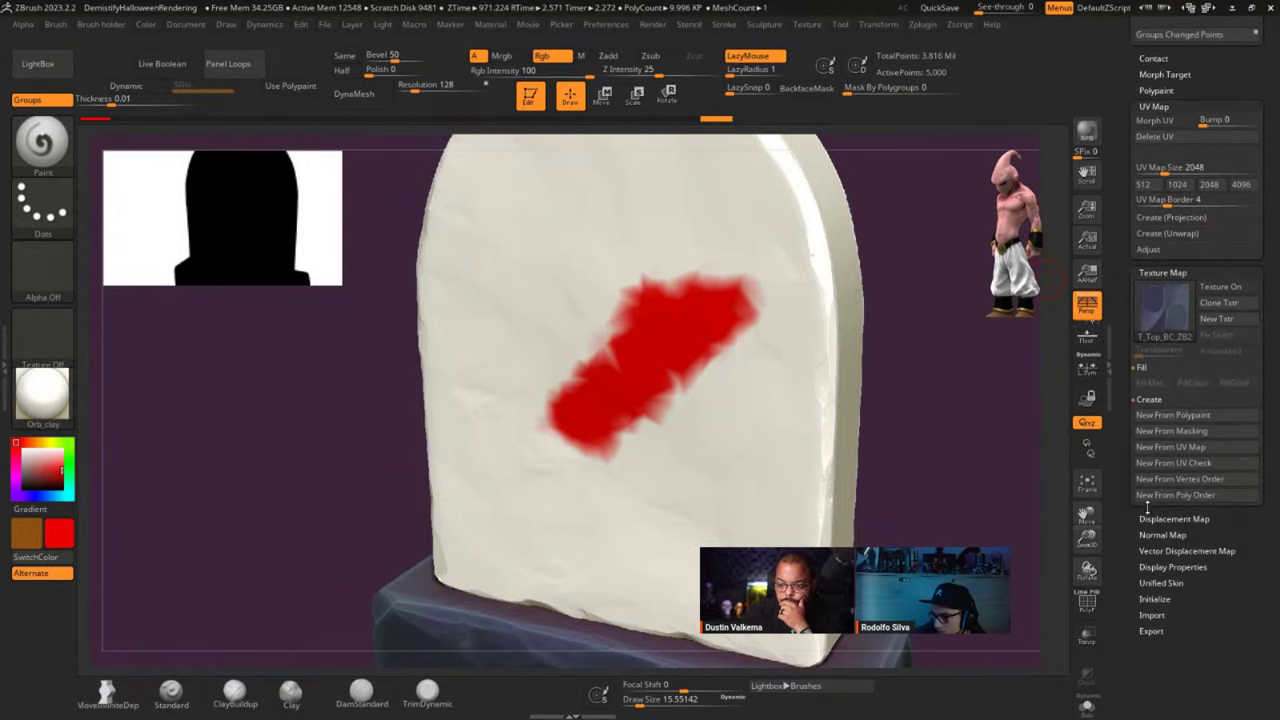
left_click(1176, 415)
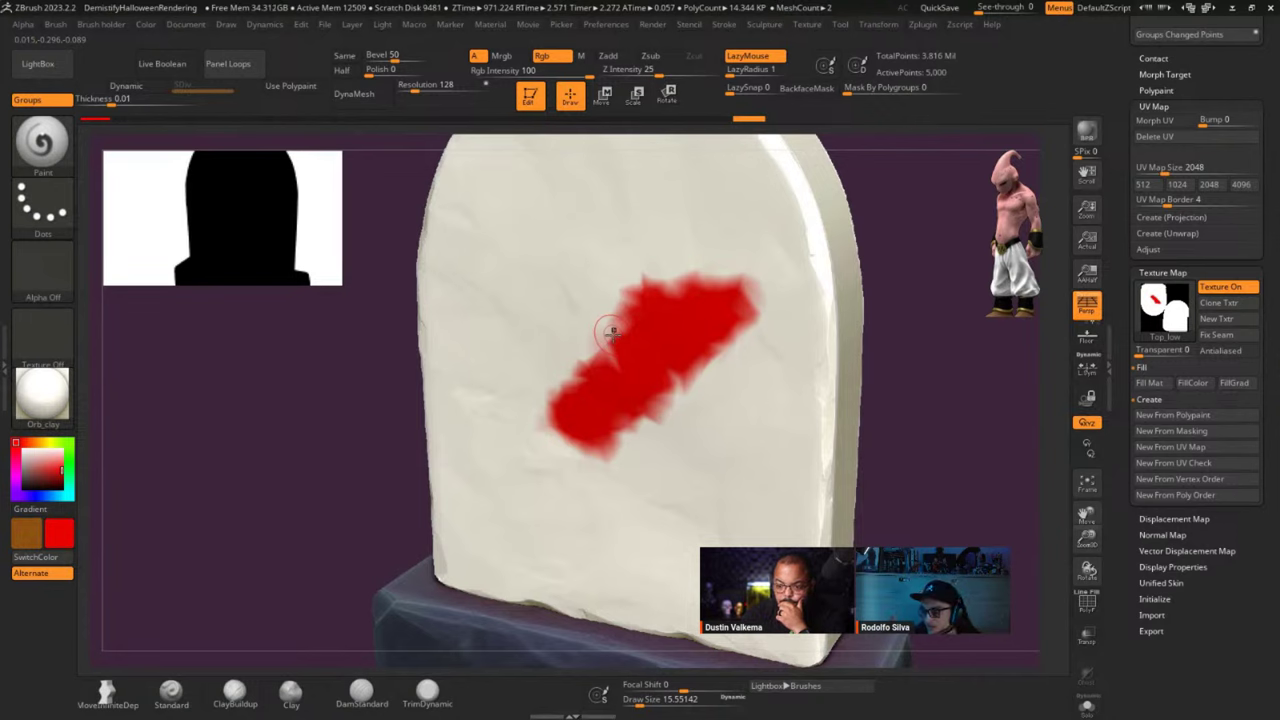
Clone the Top_low texture map made from polypaint so it becomes the current texture.
left_click(1174, 298)
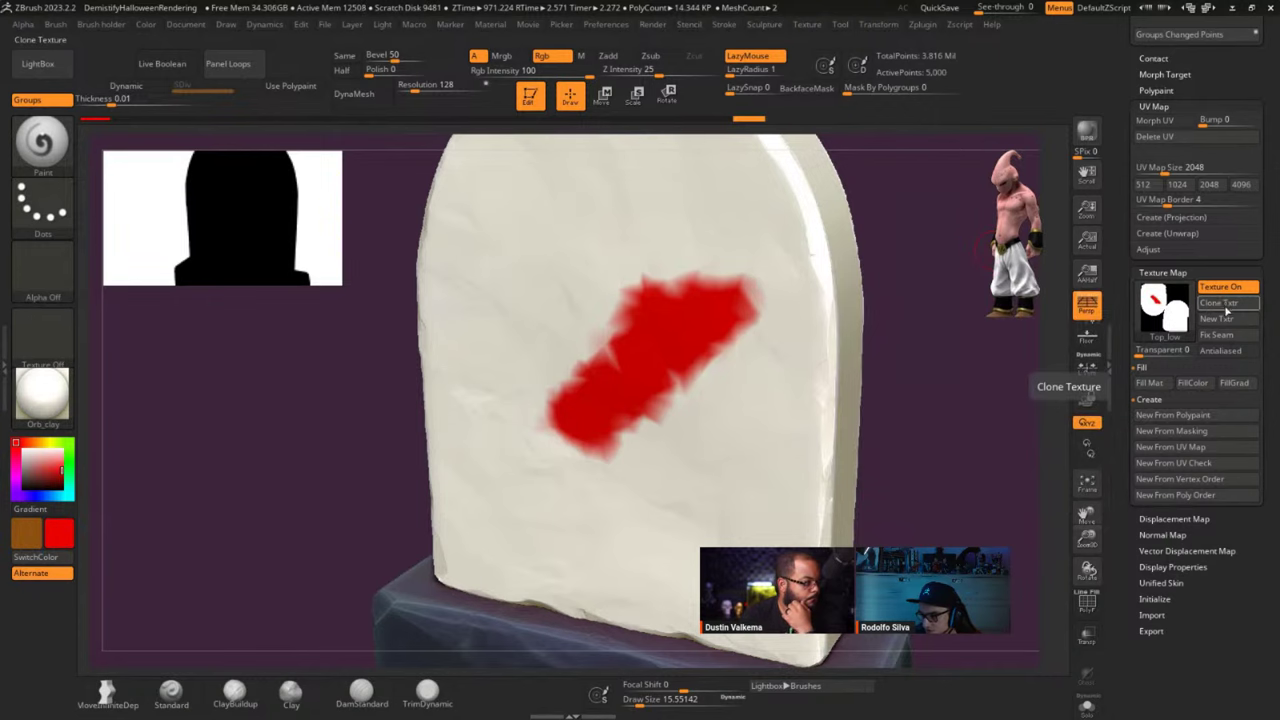
left_click(1220, 303)
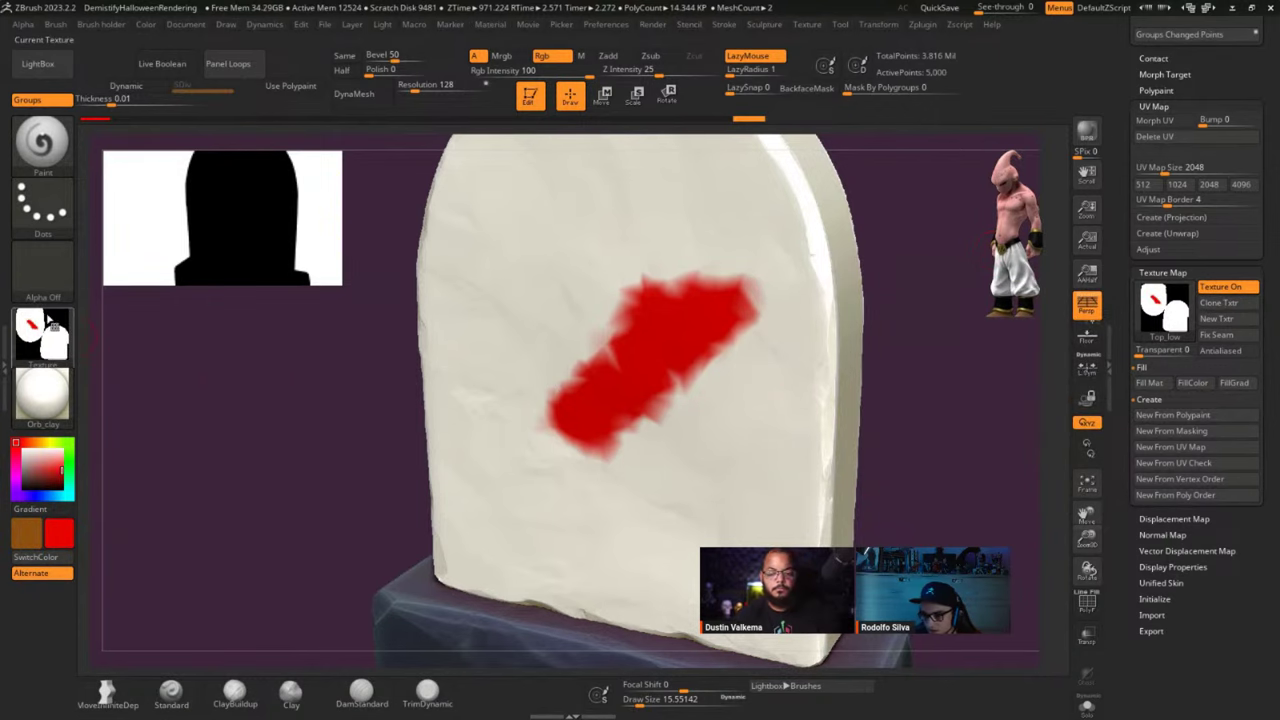
left_click(42, 330)
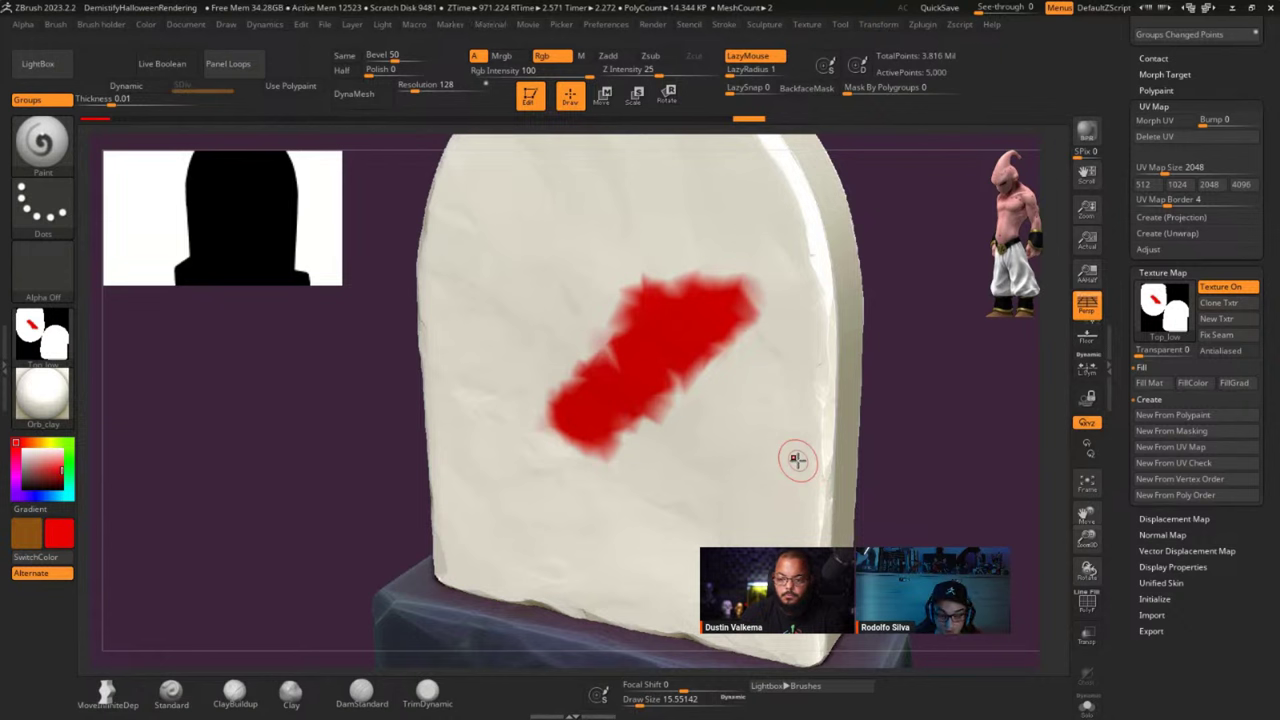
Replace the Top_low subtool's texture map by importing T_Top_BC_ZB2.jpg from the ZBrushLive folder.
scroll(1160, 90, "up", 3)
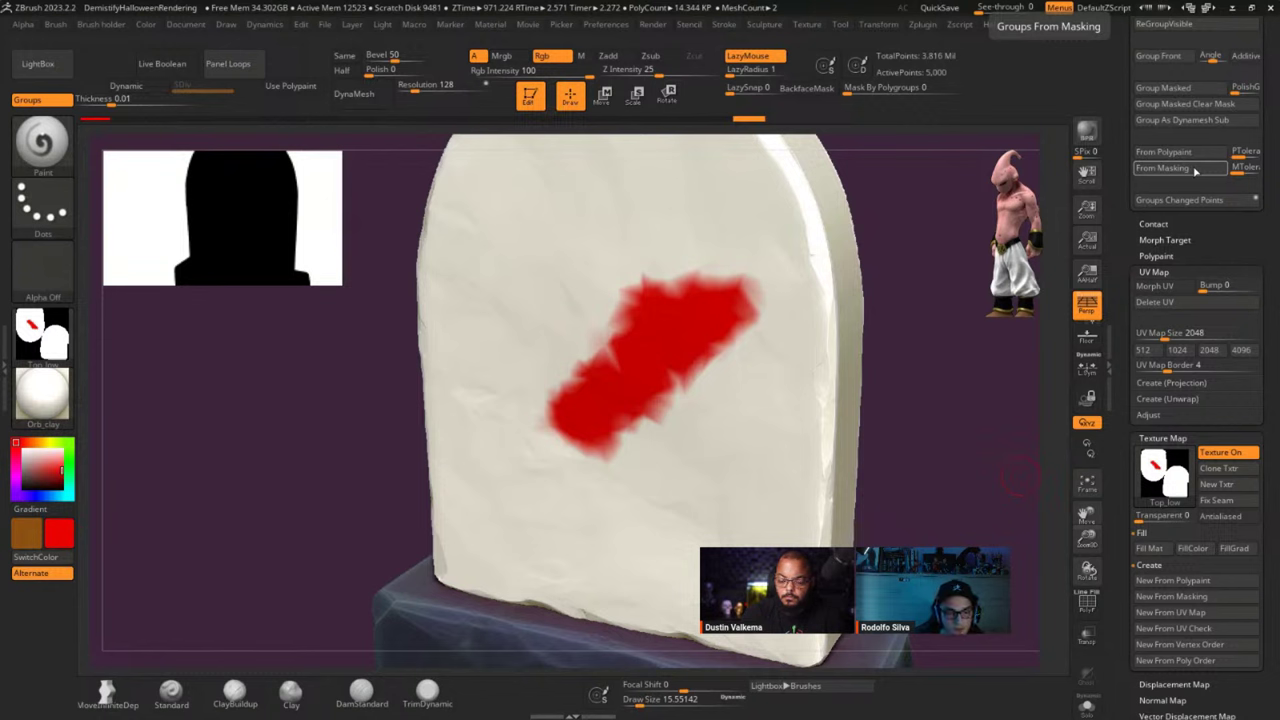
left_click(1163, 484)
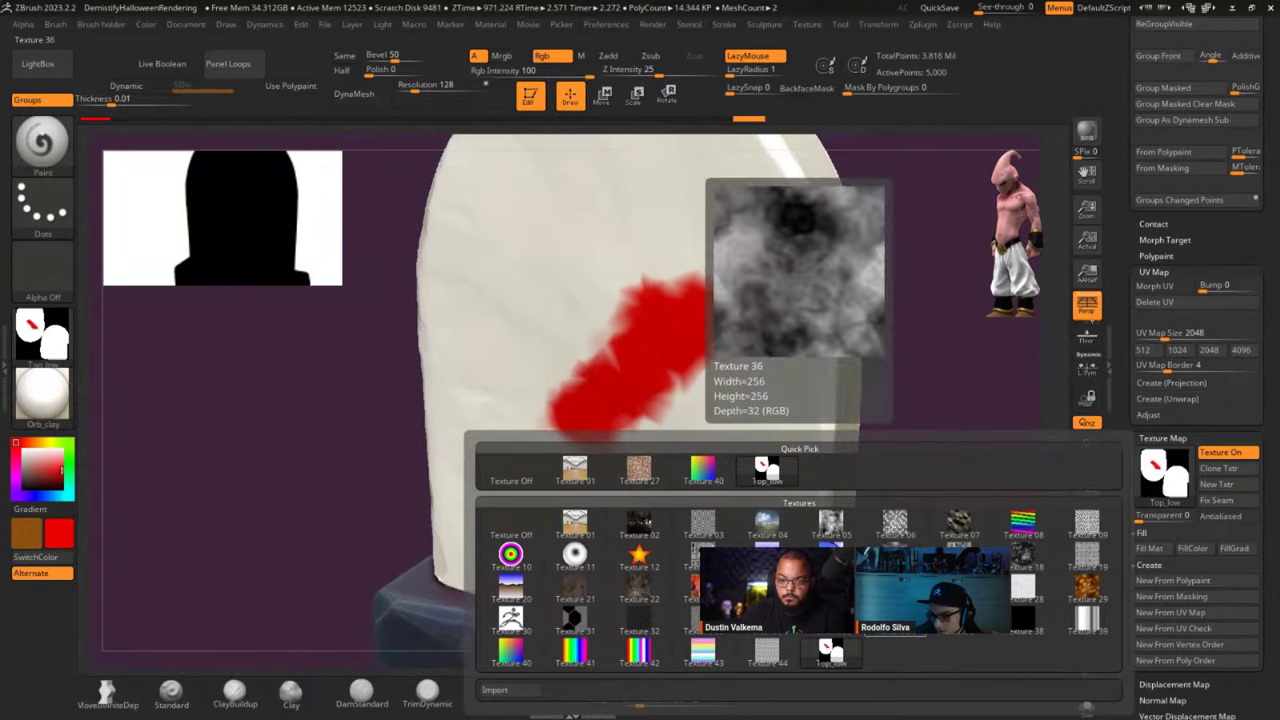
left_click(495, 689)
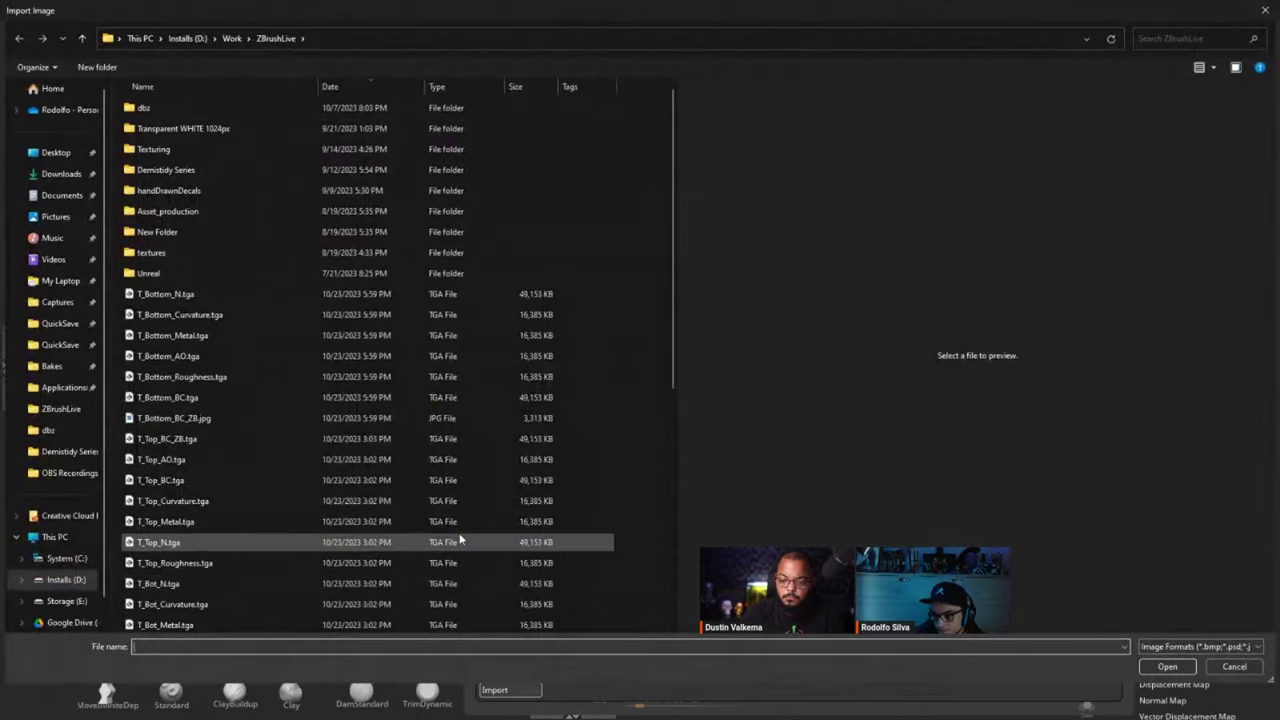
scroll(285, 387, "down", 2)
scroll(285, 400, "down", 2)
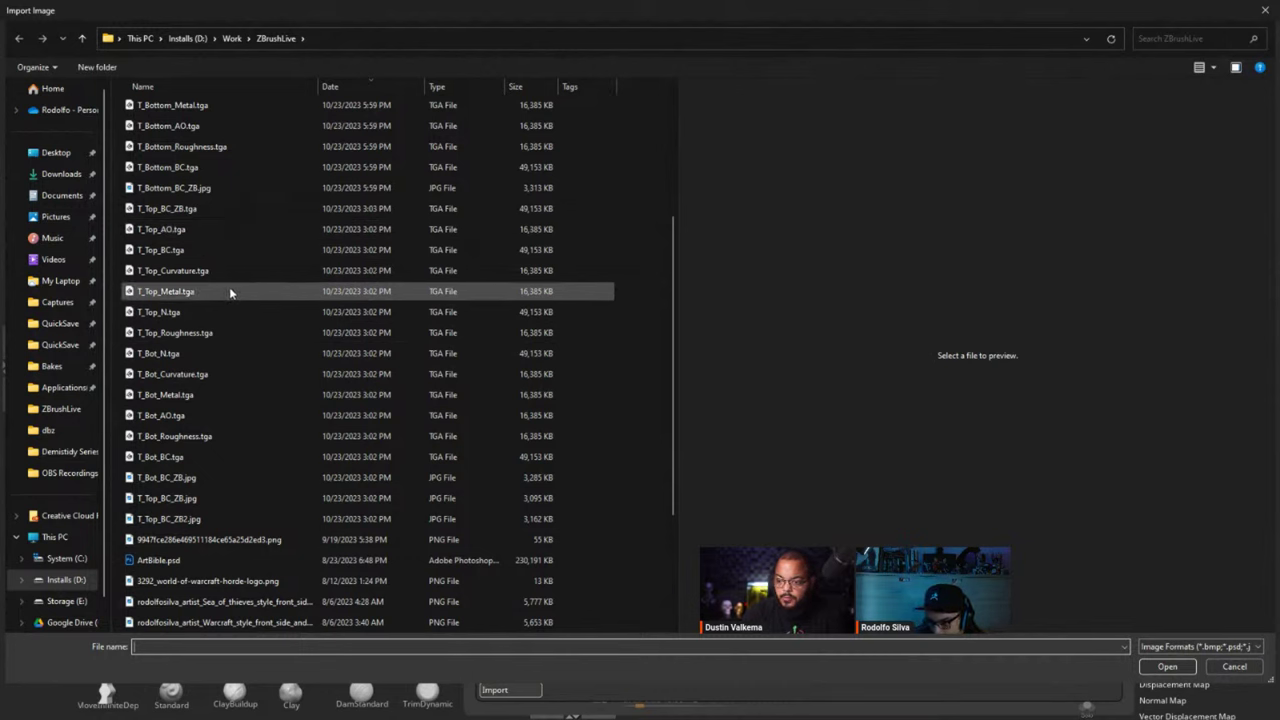
scroll(229, 287, "up", 3)
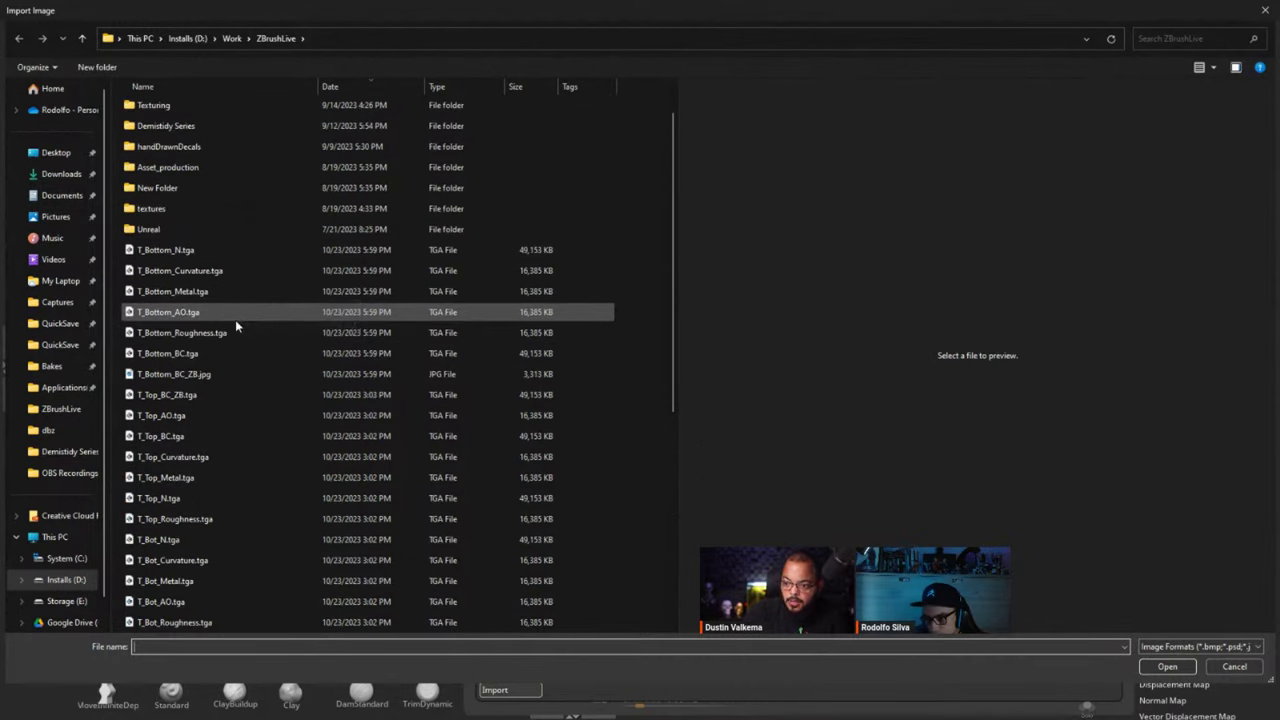
scroll(235, 319, "down", 5)
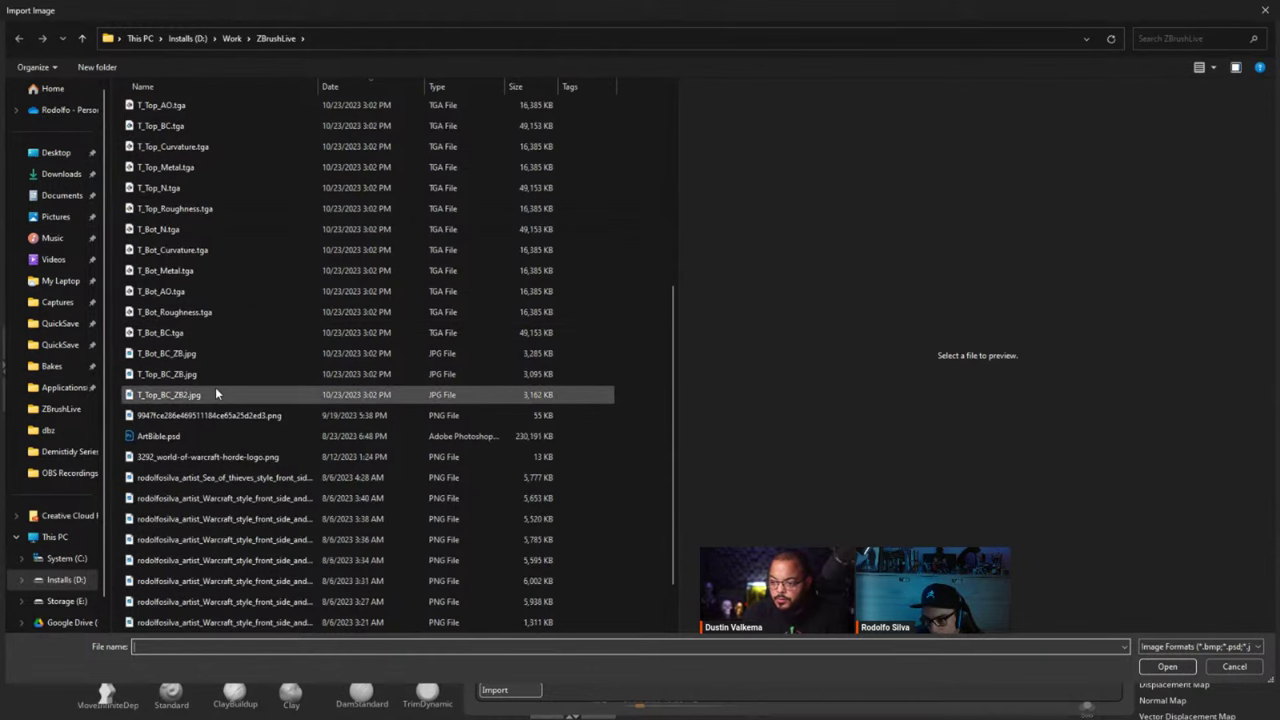
double_click(215, 392)
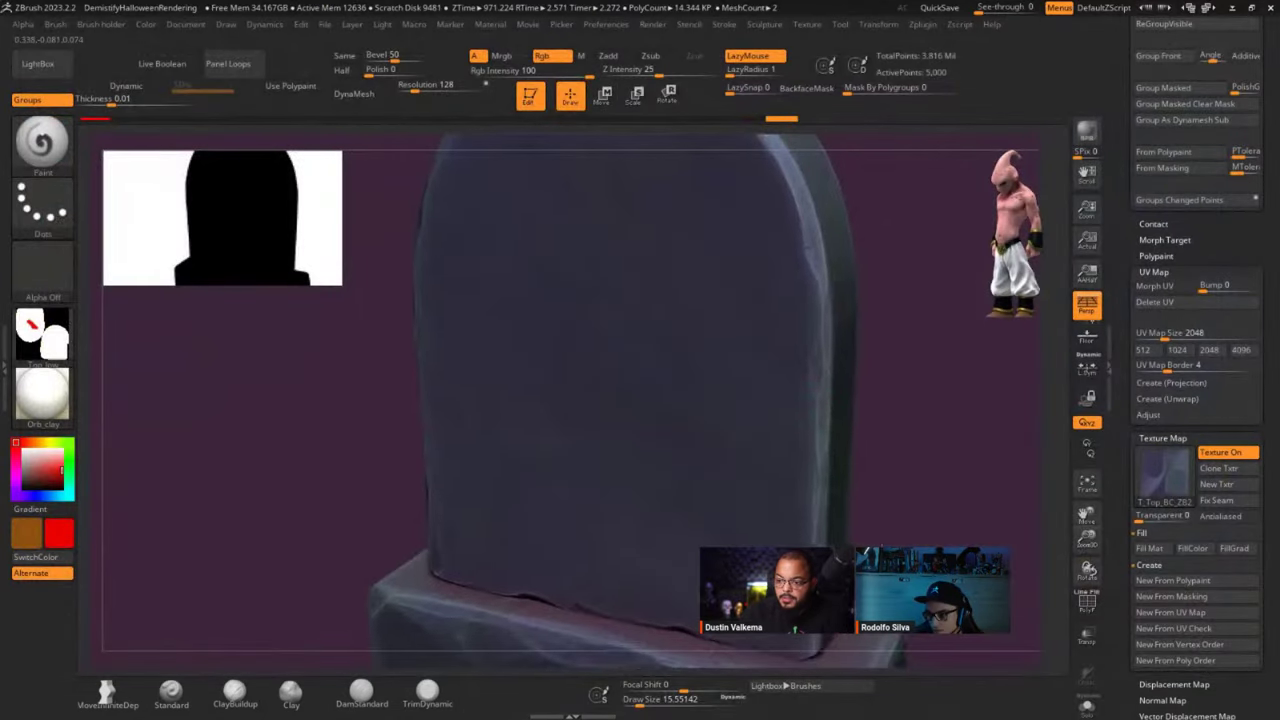
right_click_drag(1004, 540, 1004, 451, "ctrl")
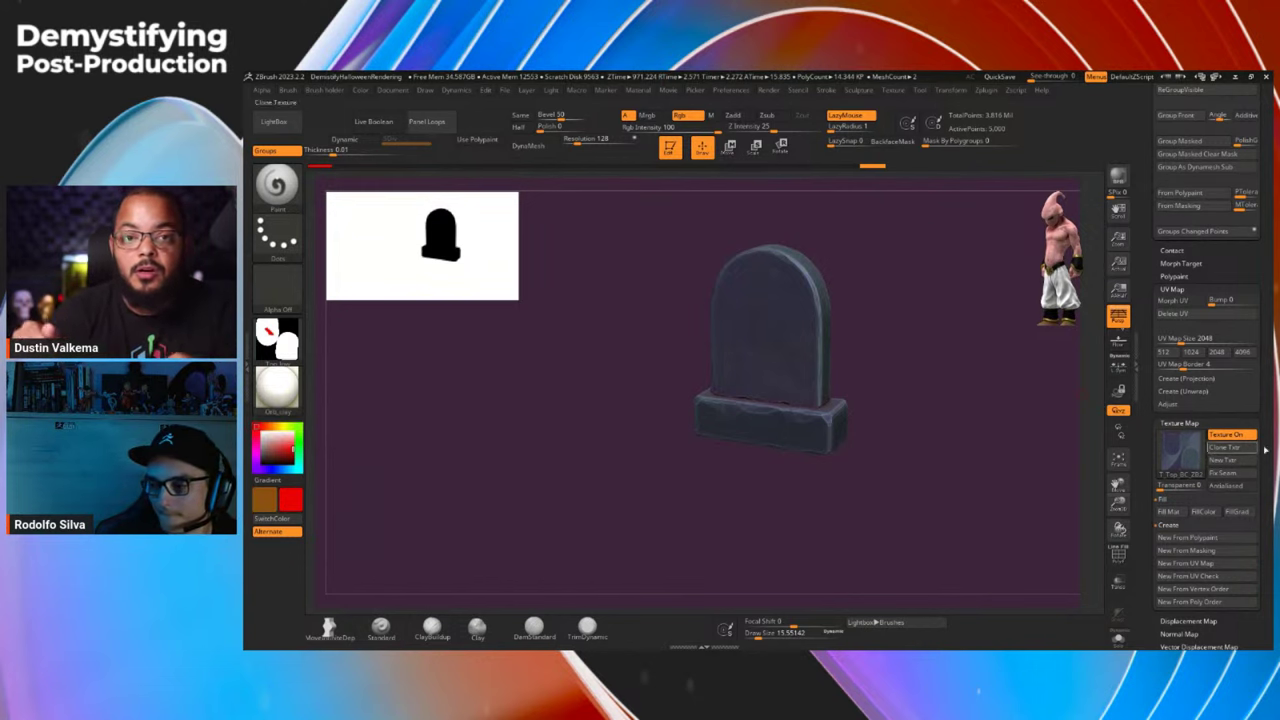
scroll(1151, 365, "up", 6)
scroll(1151, 365, "up", 1)
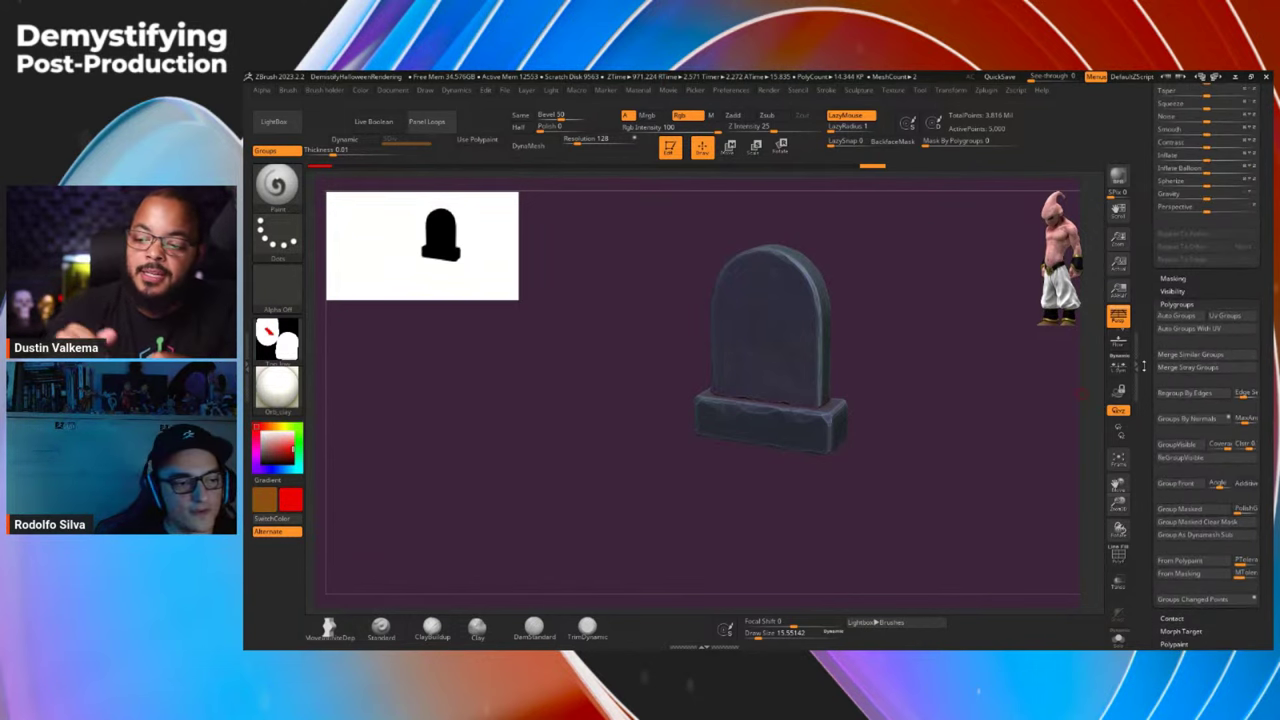